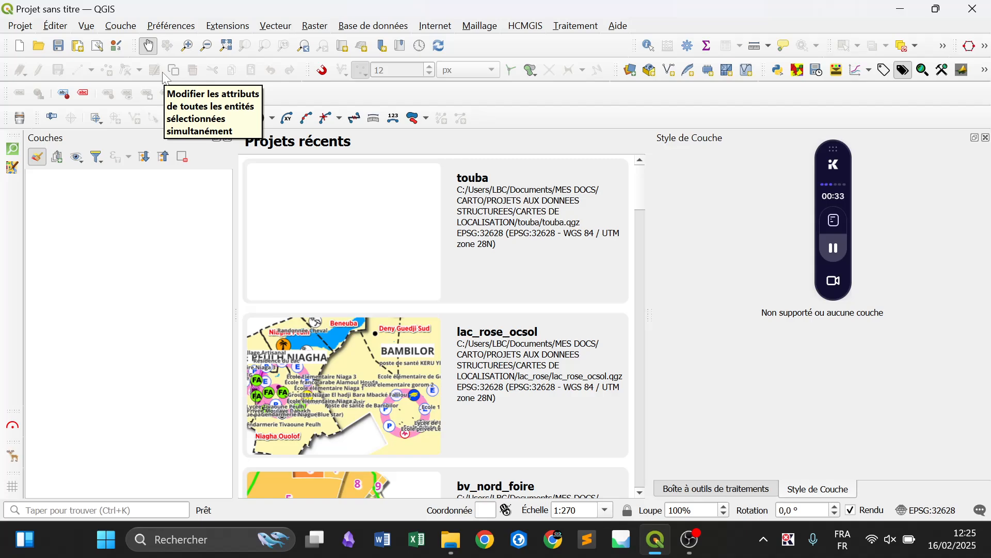
Start a new empty project
left_click(24, 31)
left_click(31, 44)
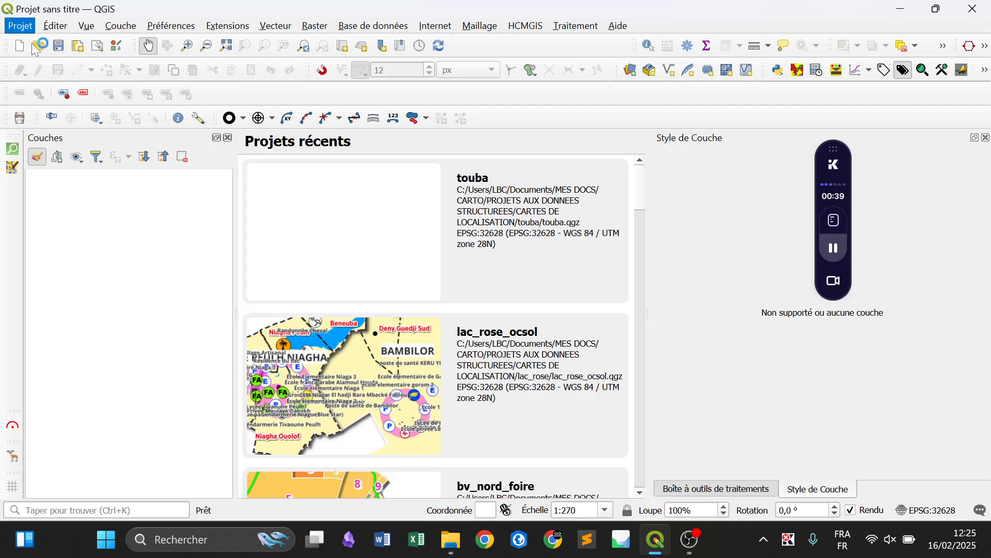
Find the mouse pointer size setting in Windows and enlarge the pointer to roughly a quarter of the size range
left_click(110, 547)
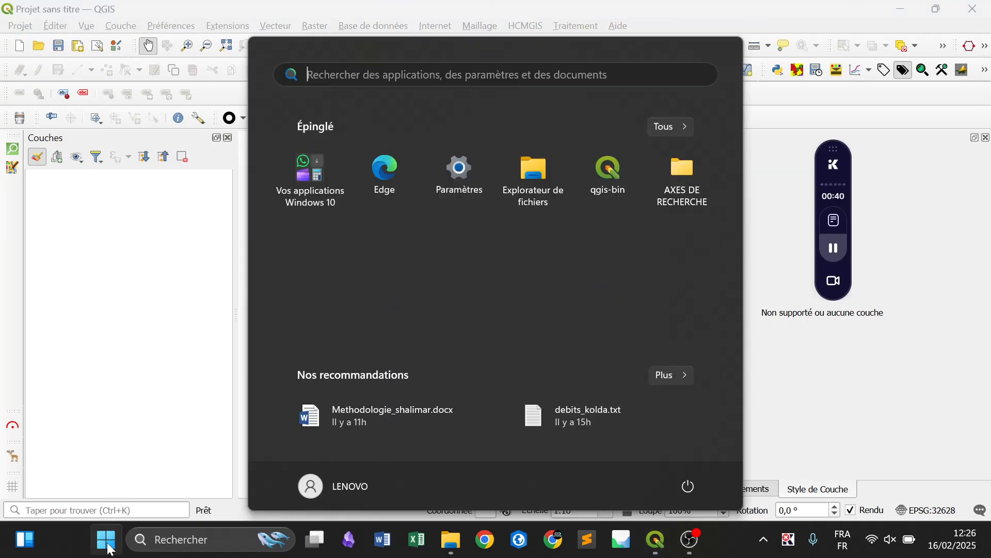
type("curseu")
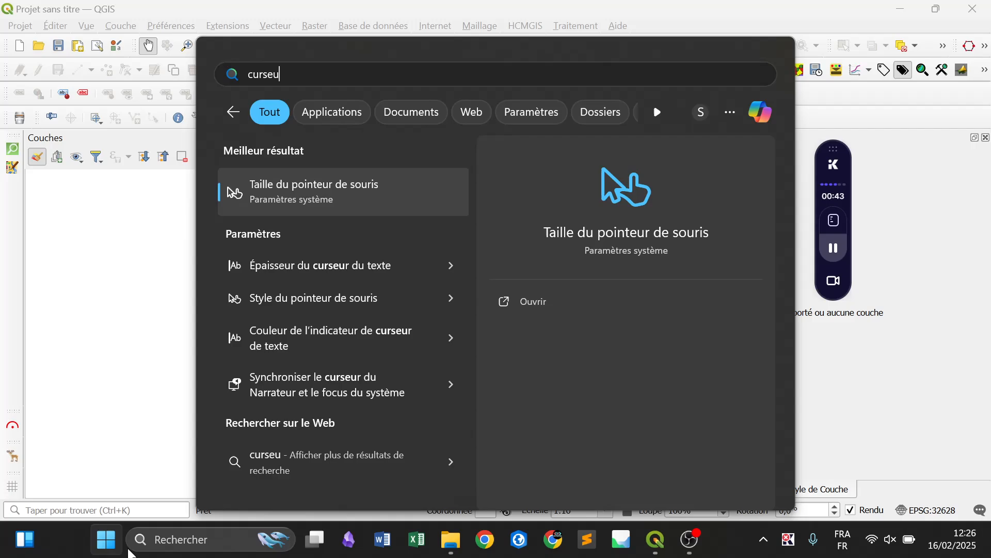
left_click(386, 202)
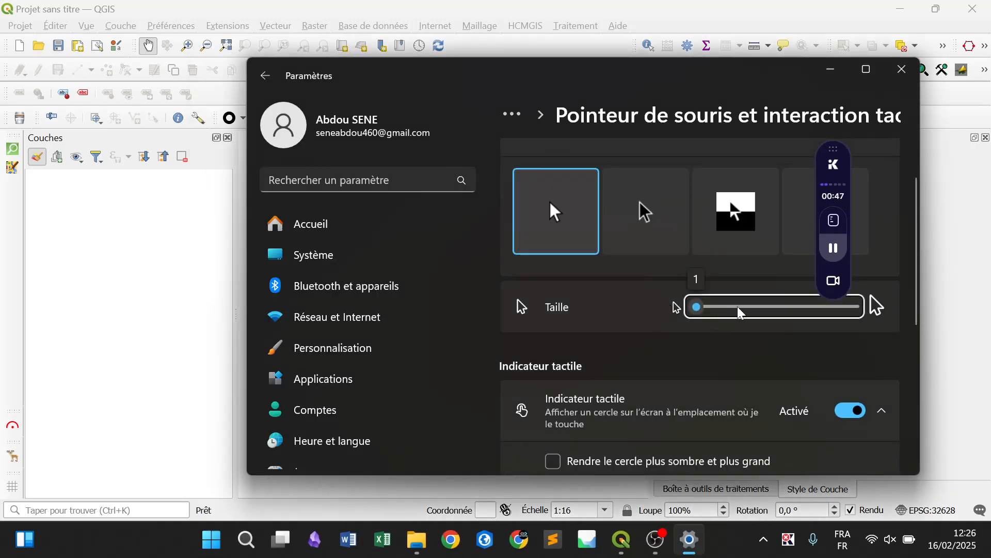
left_click_drag(741, 312, 747, 313)
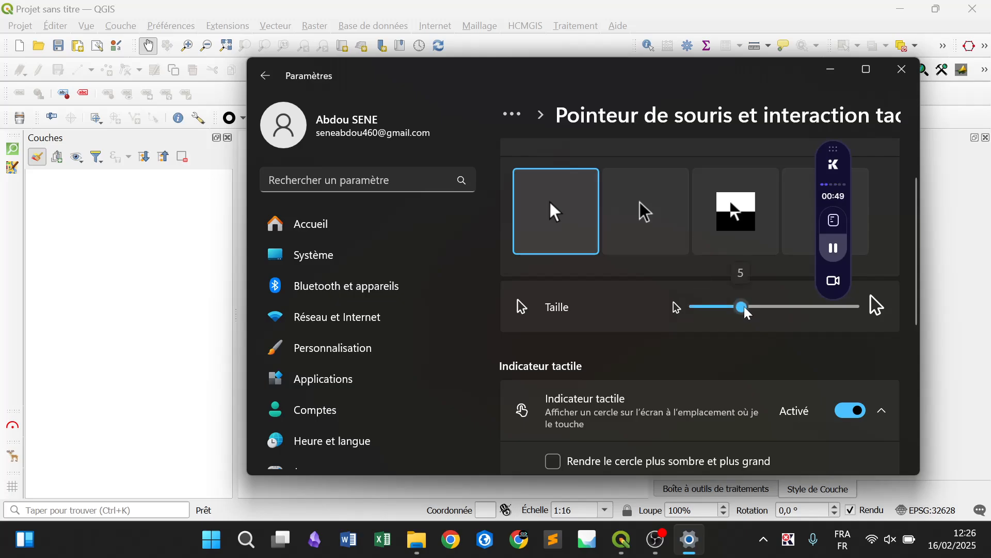
Return to QGIS and close the floating Krisp recording widget
left_click(129, 233)
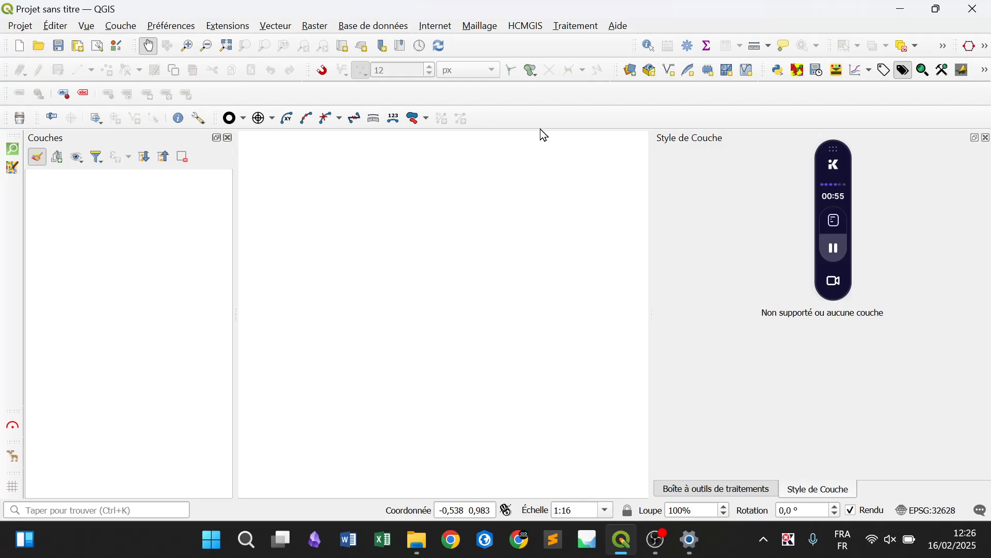
mouse_move(835, 284)
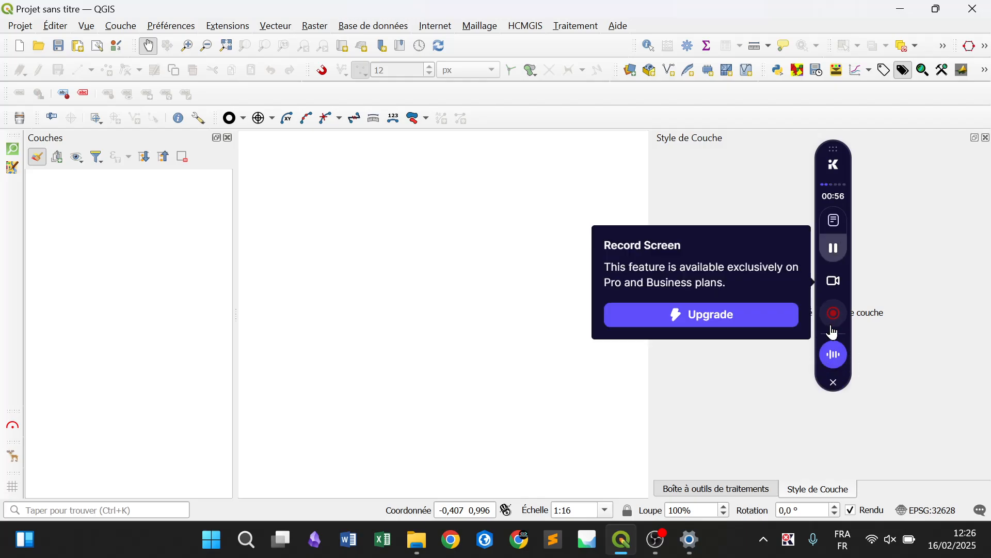
left_click(833, 386)
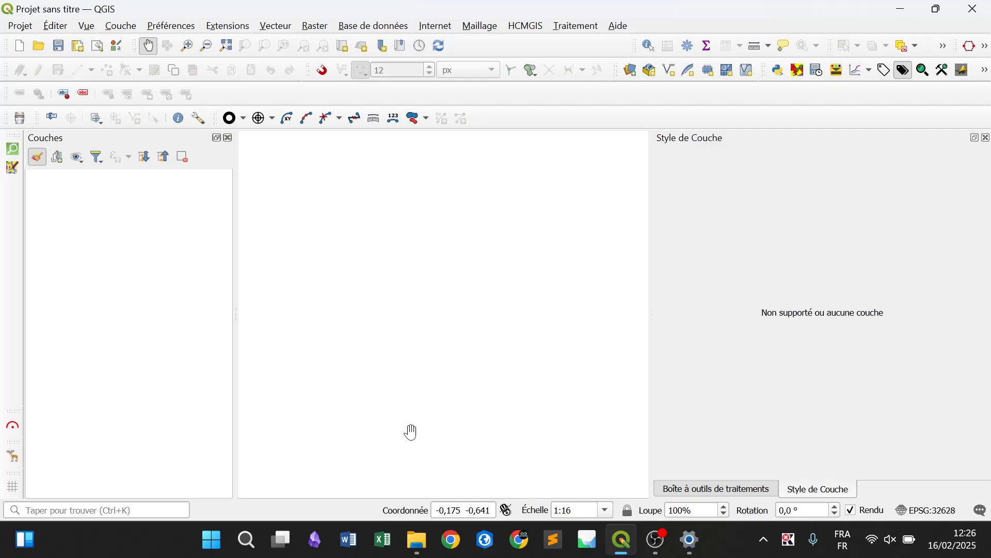
Create a blank document in Word and set the font size to 14
left_click(350, 544)
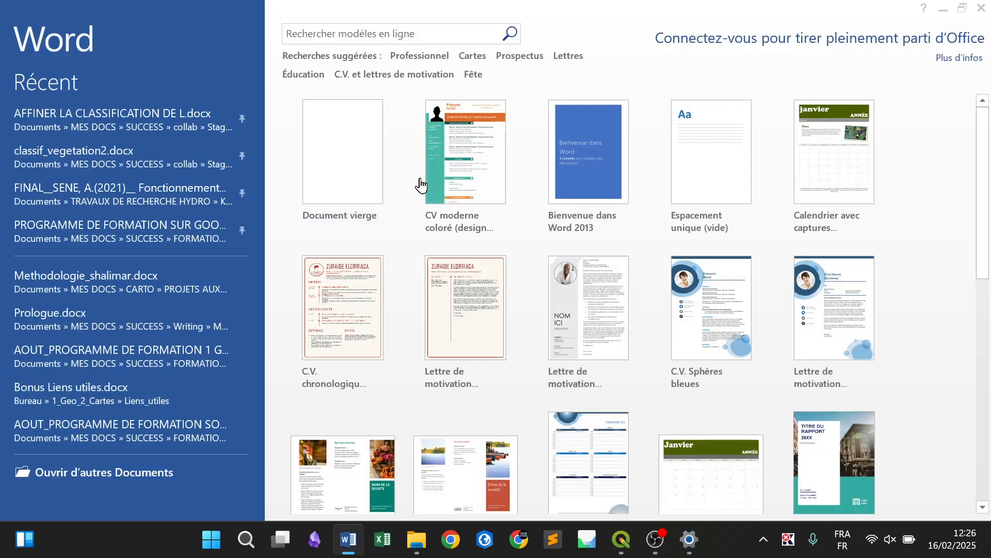
key("Return")
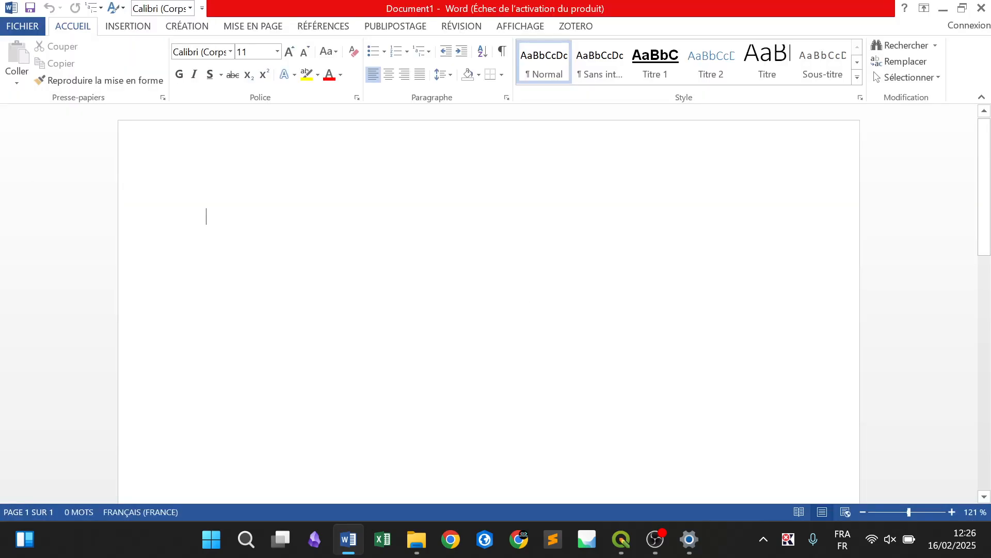
key("ctrl+shift+greater")
key("ctrl+shift+greater")
List the administrative layers Commune, Département and Région on separate lines
type("commune")
key("Return")
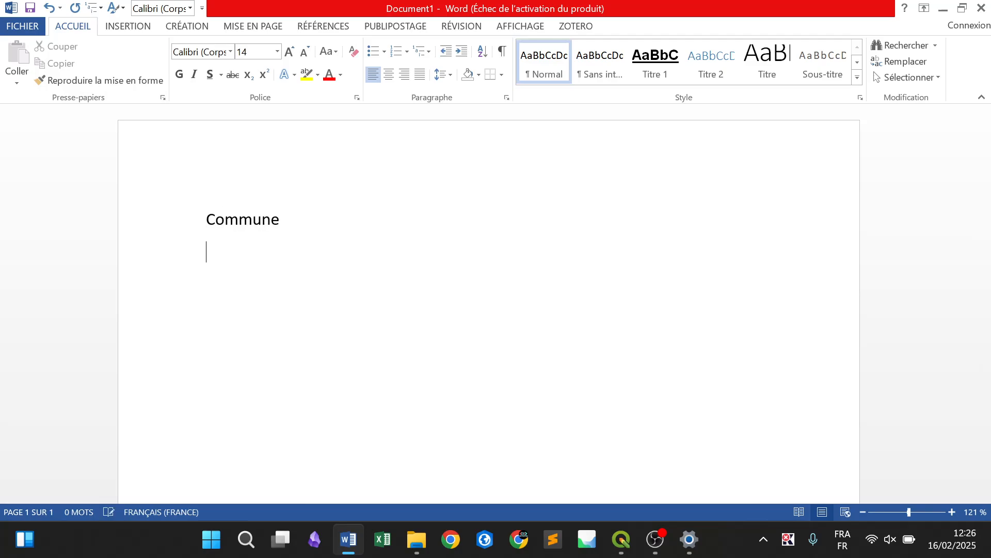
type("département")
key("Return")
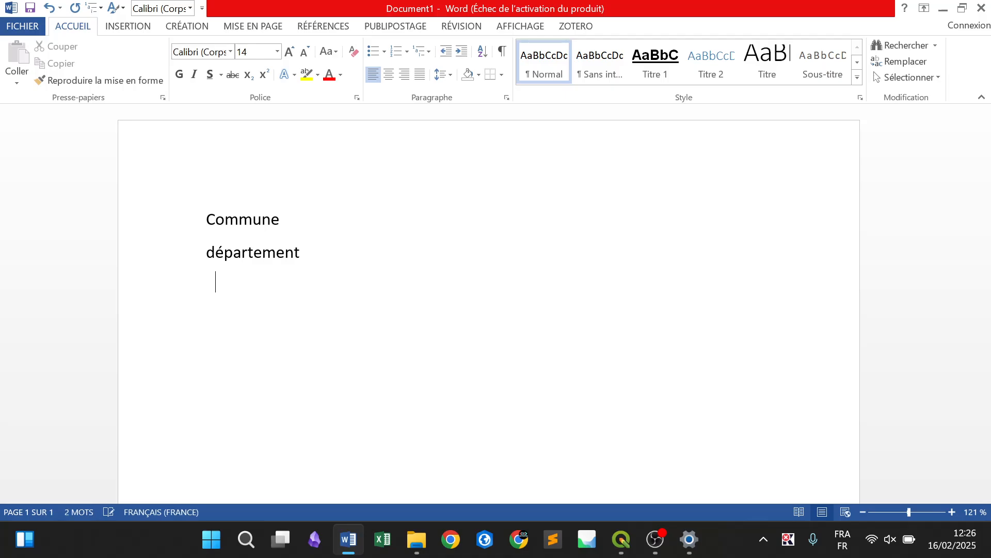
type("région")
key("Return")
Complete the list with Routes, Chemin fer, Cours d'eau and localités on separate lines
type("ro")
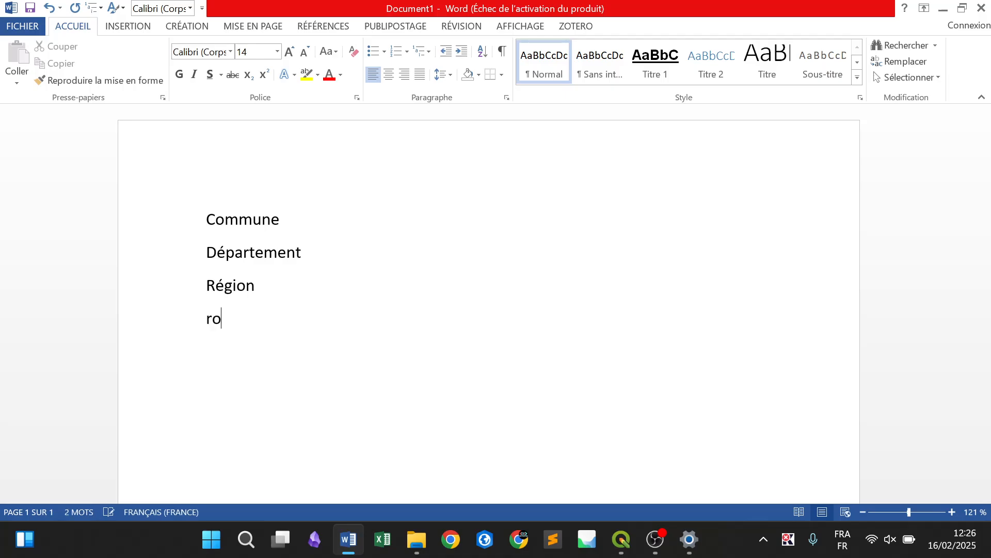
type("utes")
key("Return")
type("chemin f")
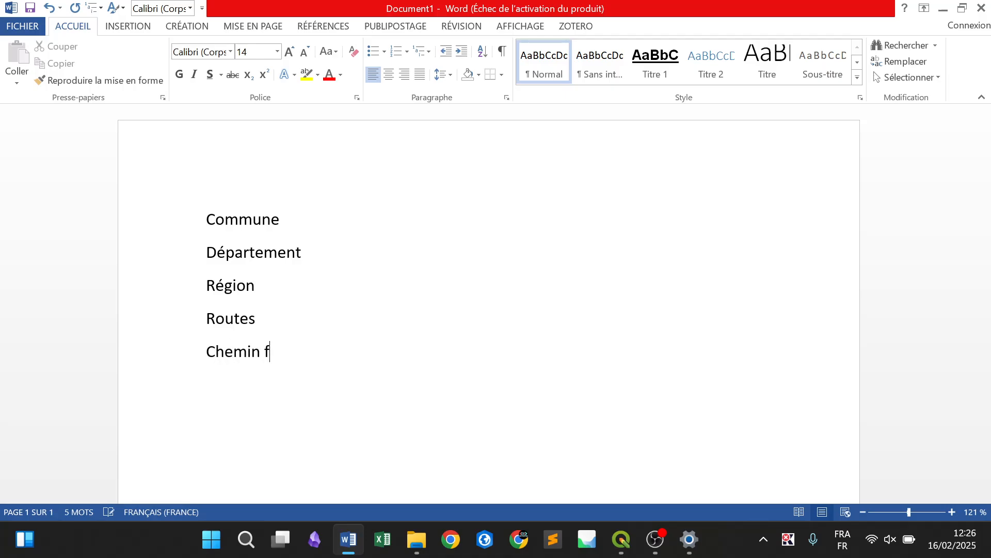
type("cours d")
type("'eau")
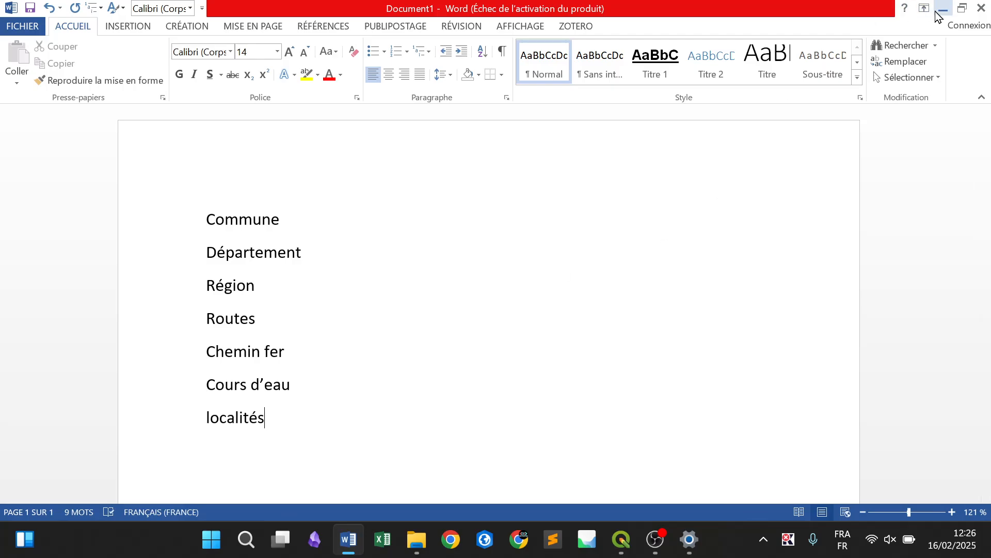
Return to QGIS and open the data source manager for adding a vector layer
left_click(940, 10)
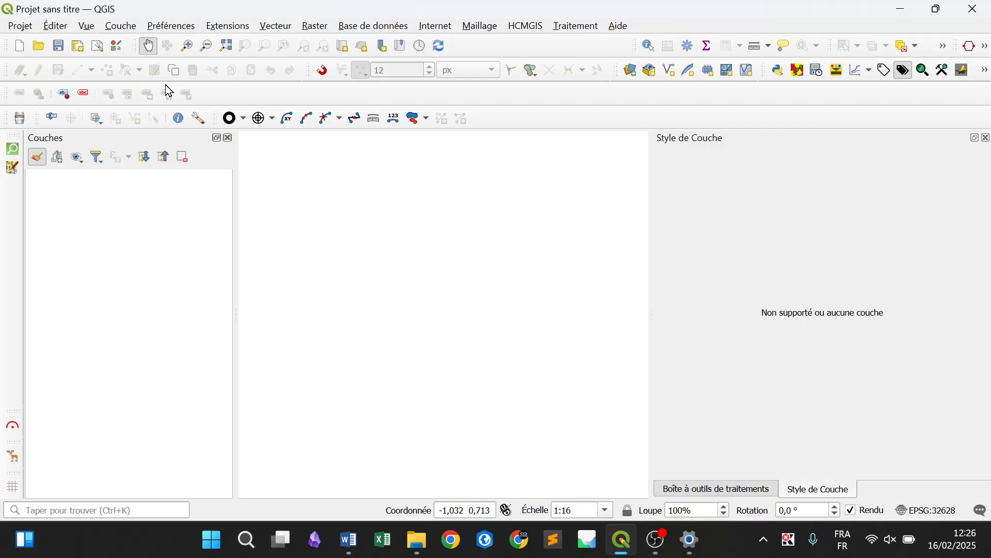
left_click(124, 27)
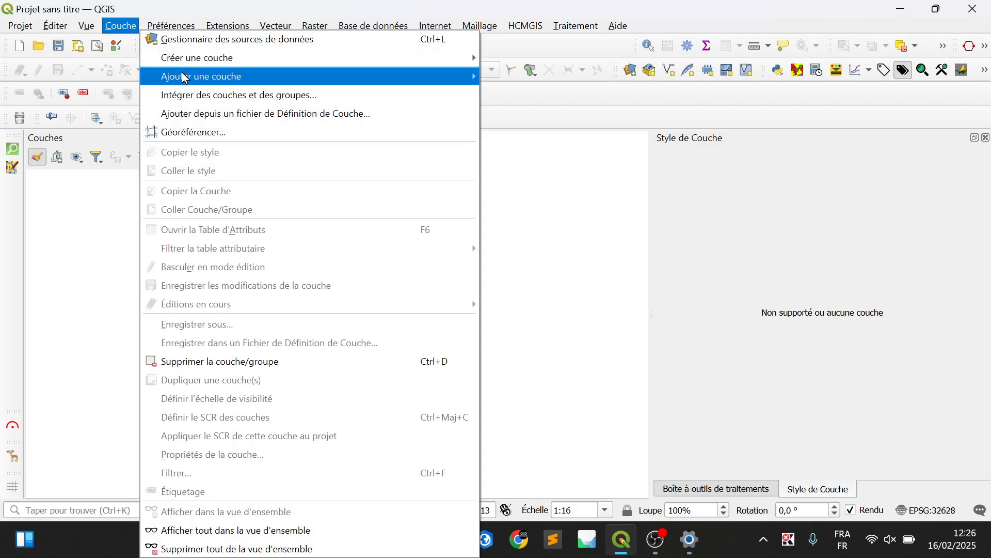
mouse_move(315, 76)
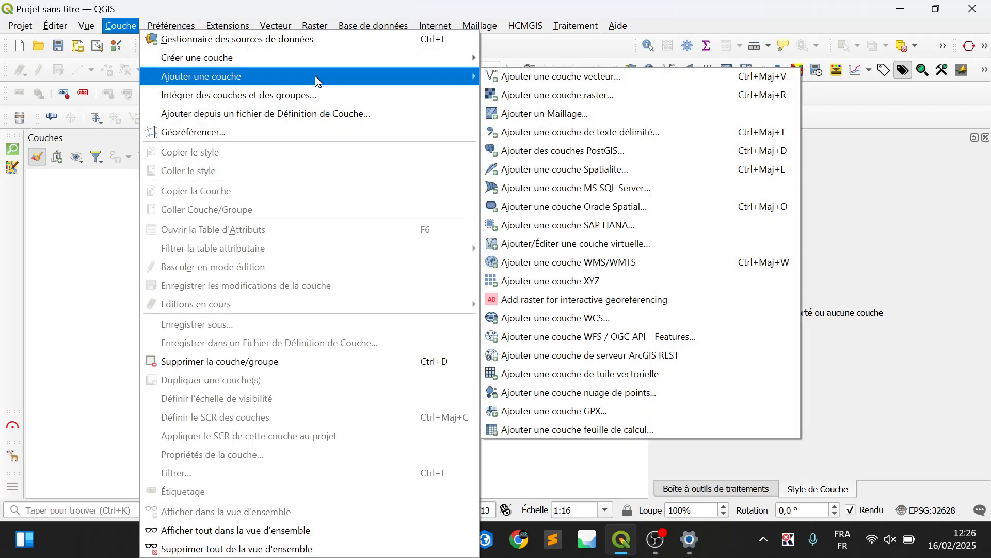
left_click(612, 72)
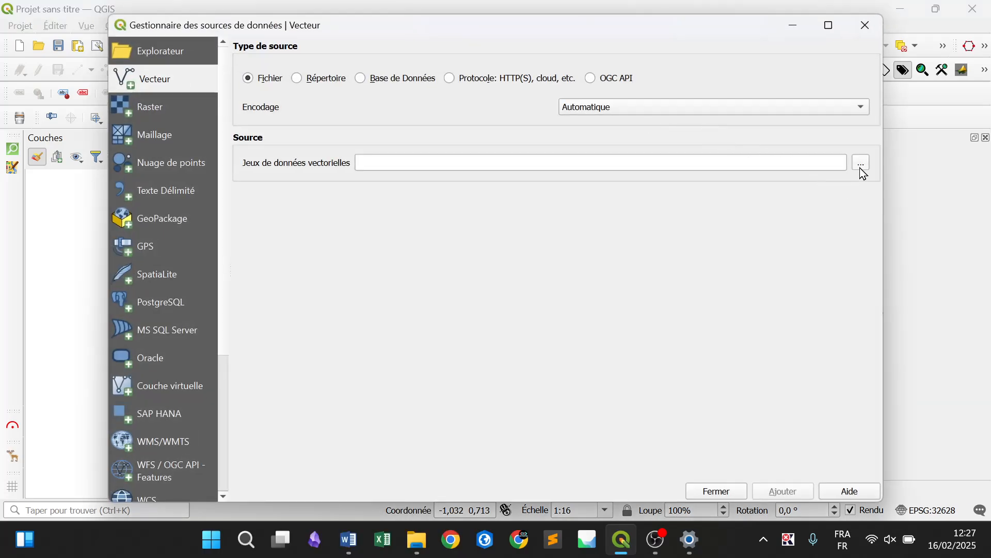
Browse for the vector dataset in the desktop folder 1_Geo_2_Cartes, under Donnees, in ADM_by_GeoTechDev
left_click(860, 167)
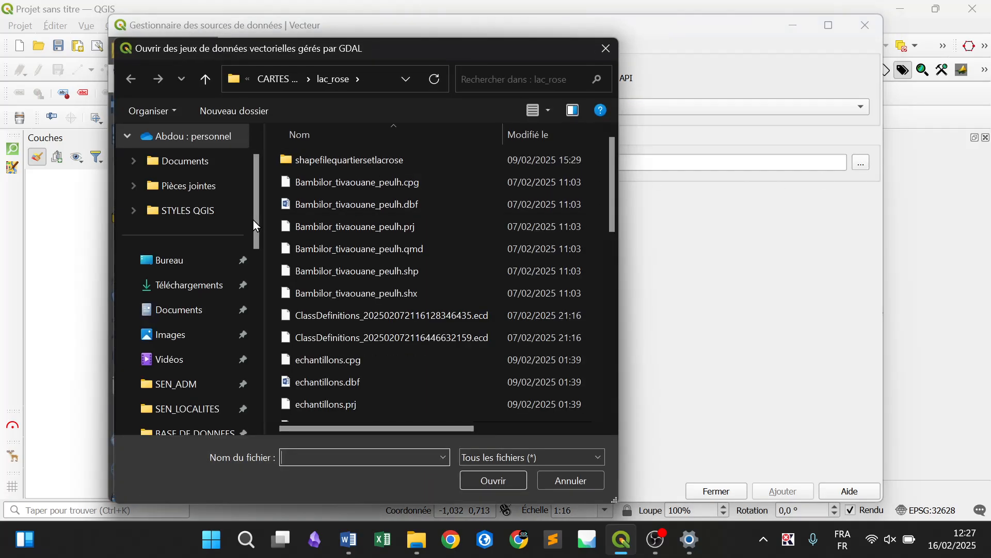
left_click(195, 274)
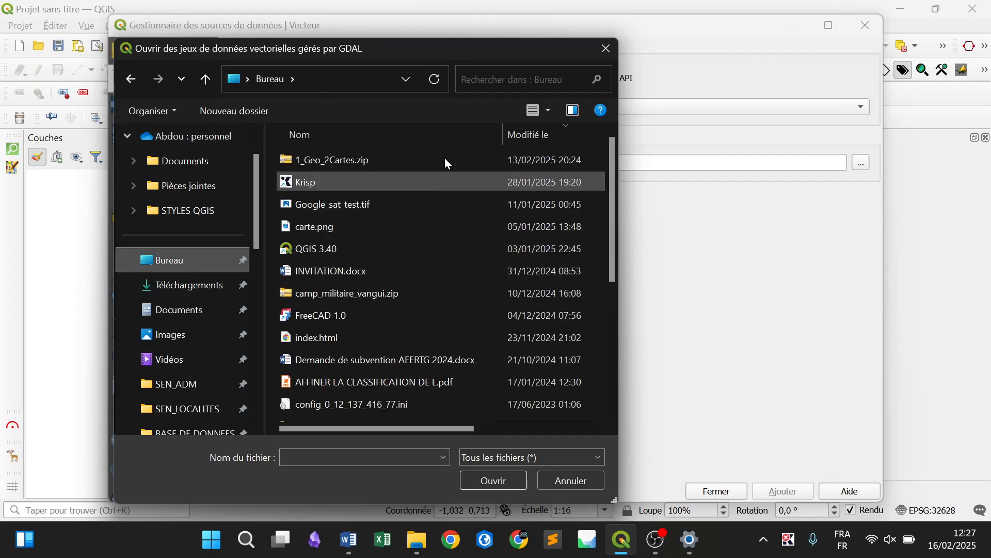
left_click(614, 292)
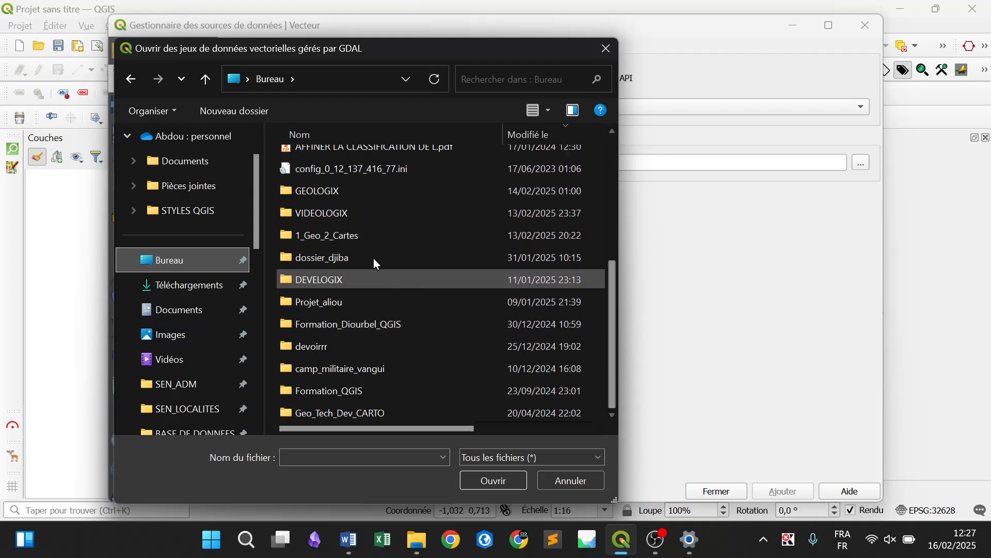
double_click(358, 235)
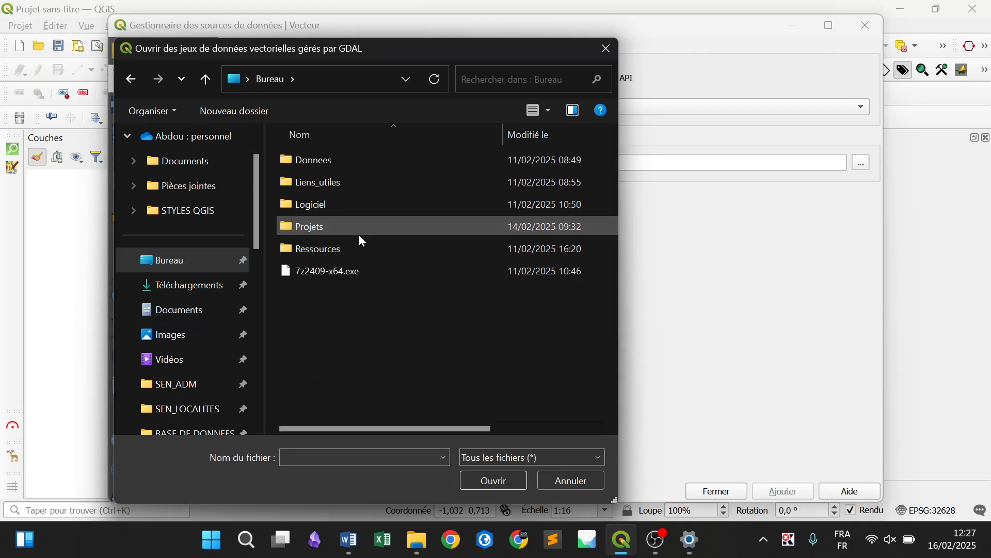
double_click(313, 166)
double_click(313, 166)
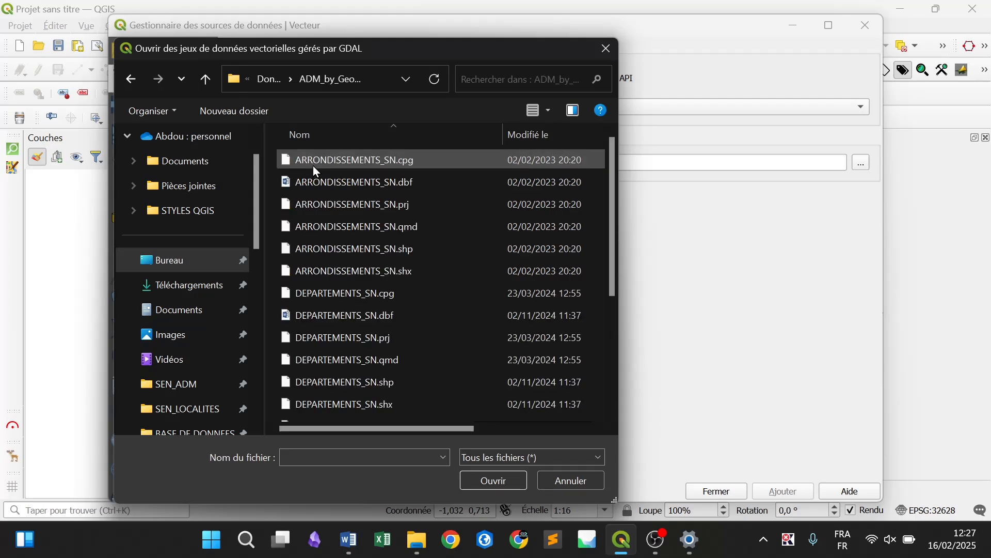
Add Limites_communes.shp to the project as a vector layer and close the data source manager
left_click_drag(614, 274, 612, 404)
left_click(402, 282)
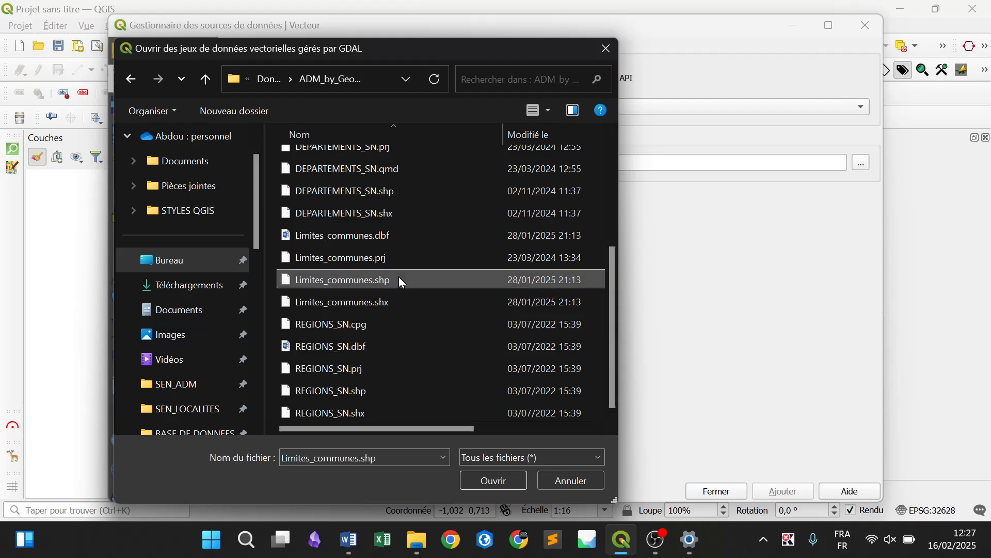
left_click(496, 477)
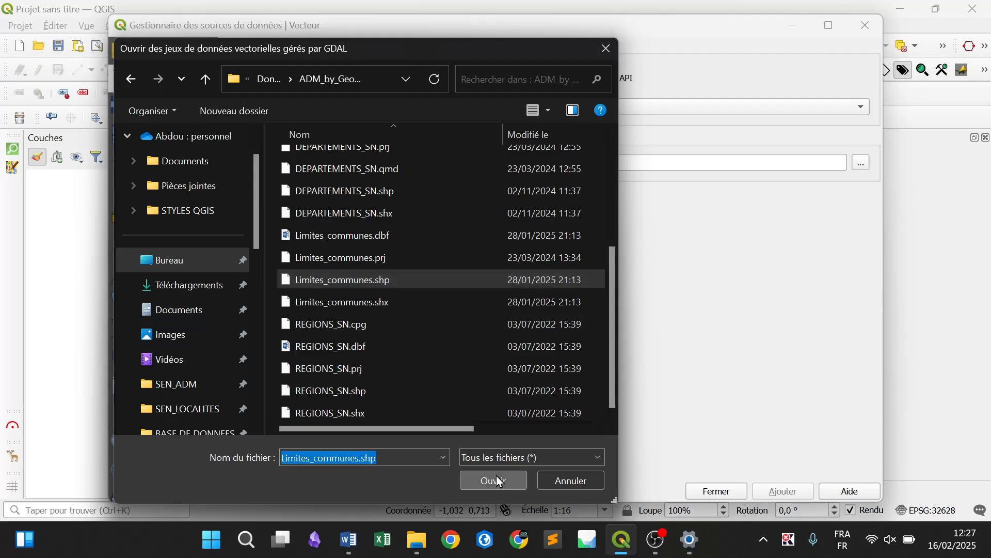
left_click(797, 490)
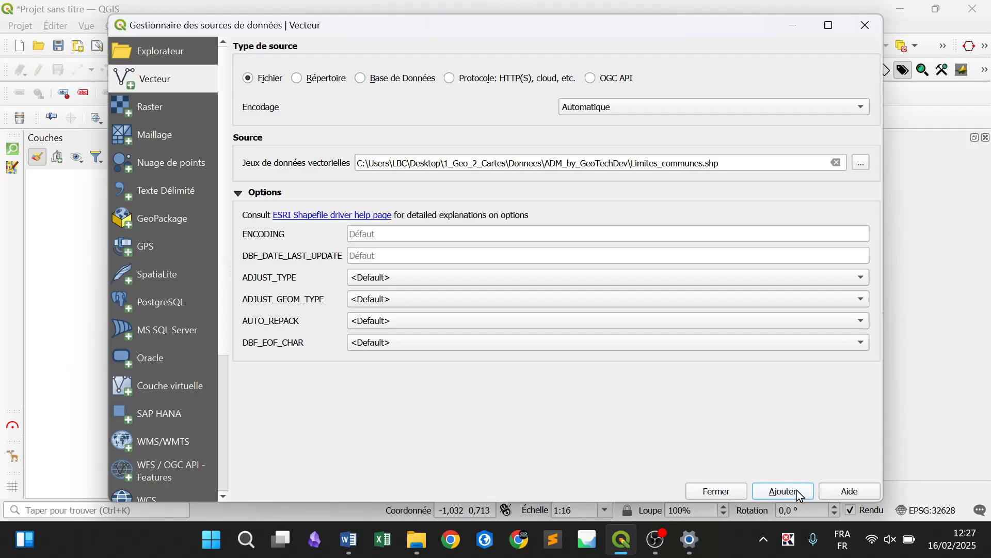
left_click(726, 492)
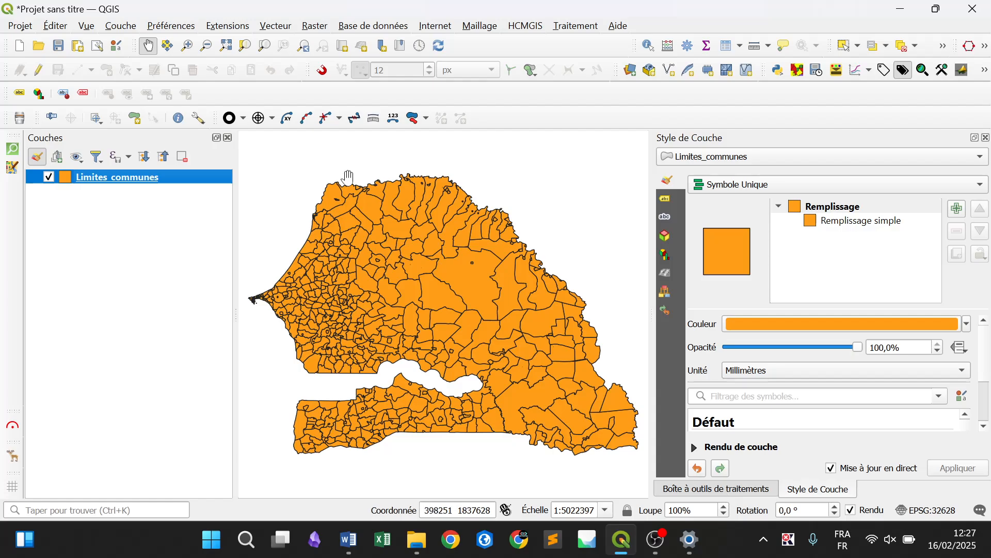
Start adding another vector layer and browse for its dataset in the desktop folder 1_Geo_2_Cartes, under Donnees, in ADM_by_GeoTechDev
left_click(120, 27)
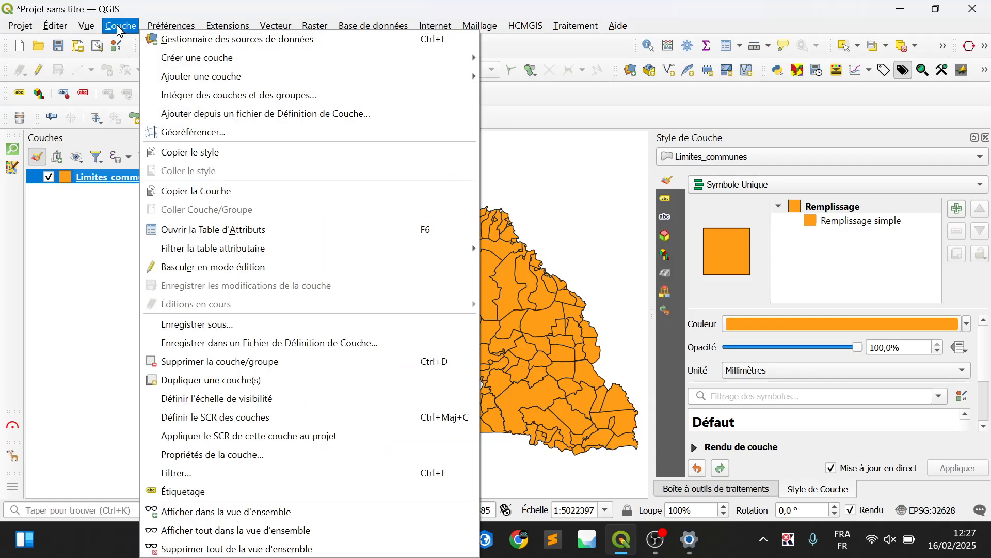
mouse_move(209, 77)
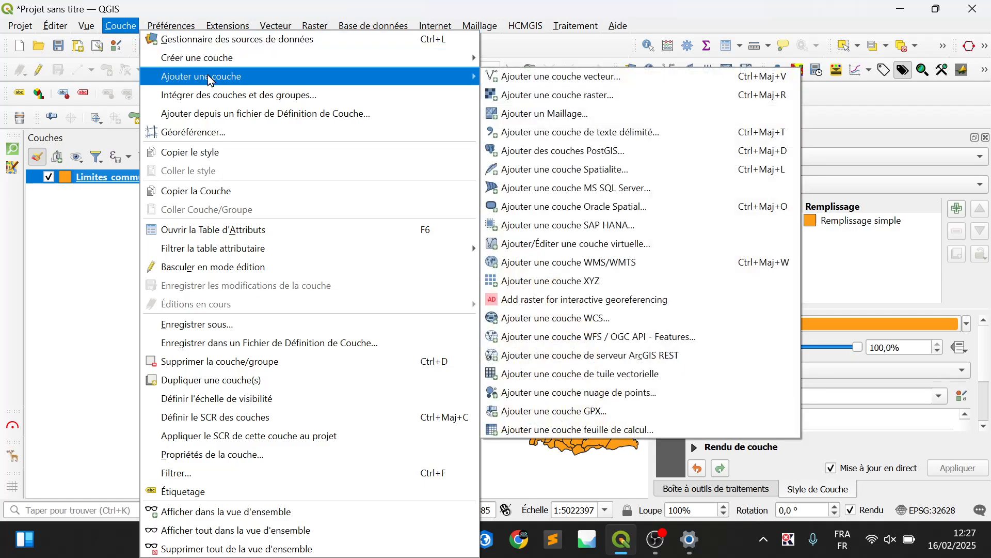
left_click(599, 77)
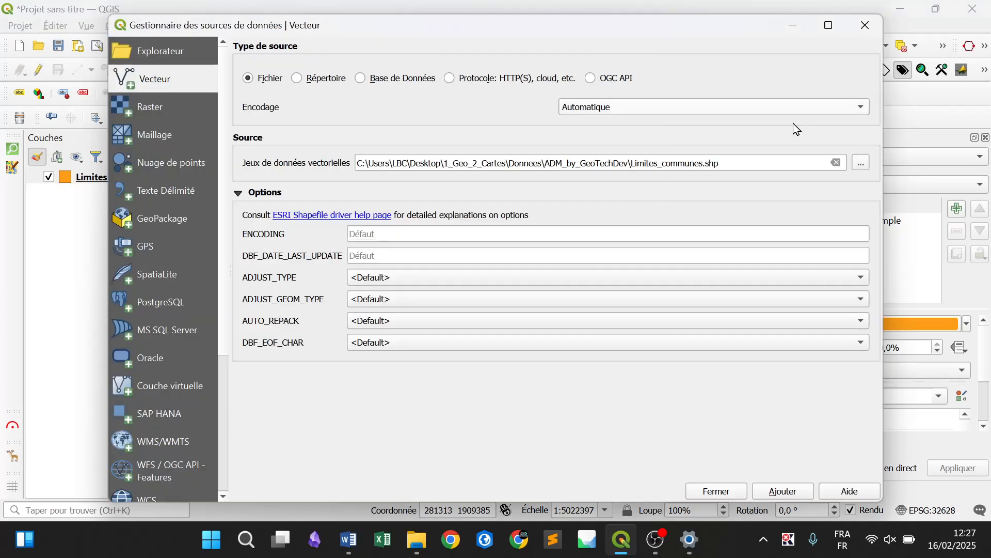
left_click(861, 163)
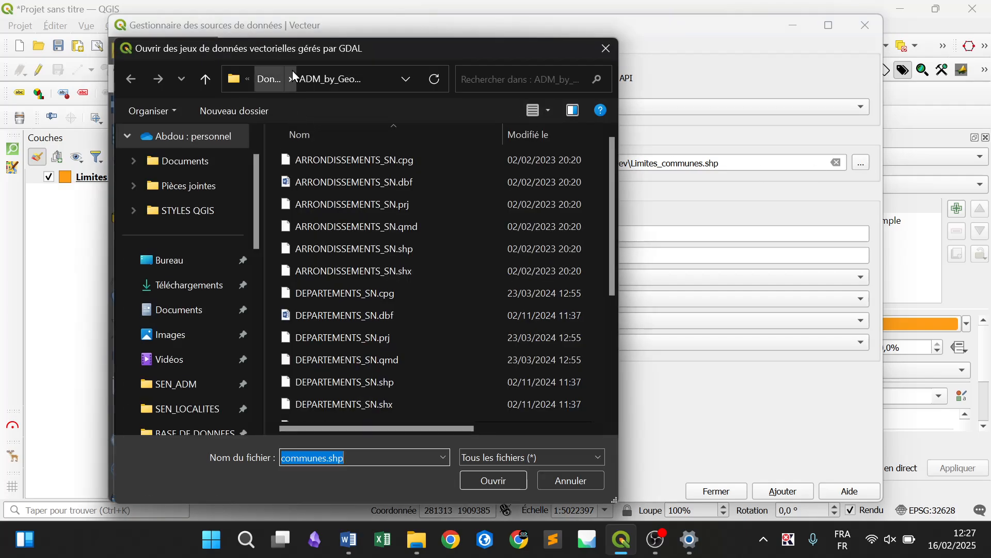
left_click(184, 274)
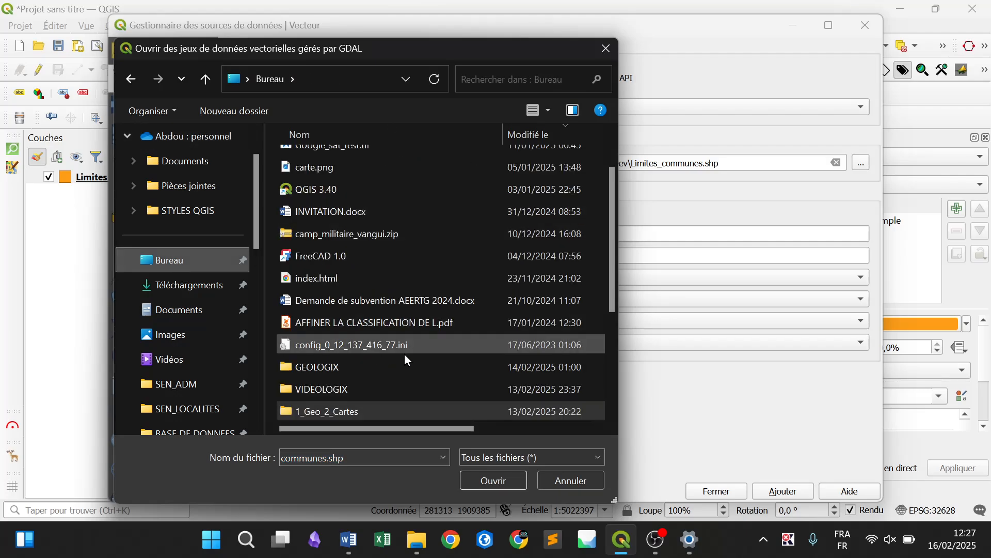
double_click(382, 408)
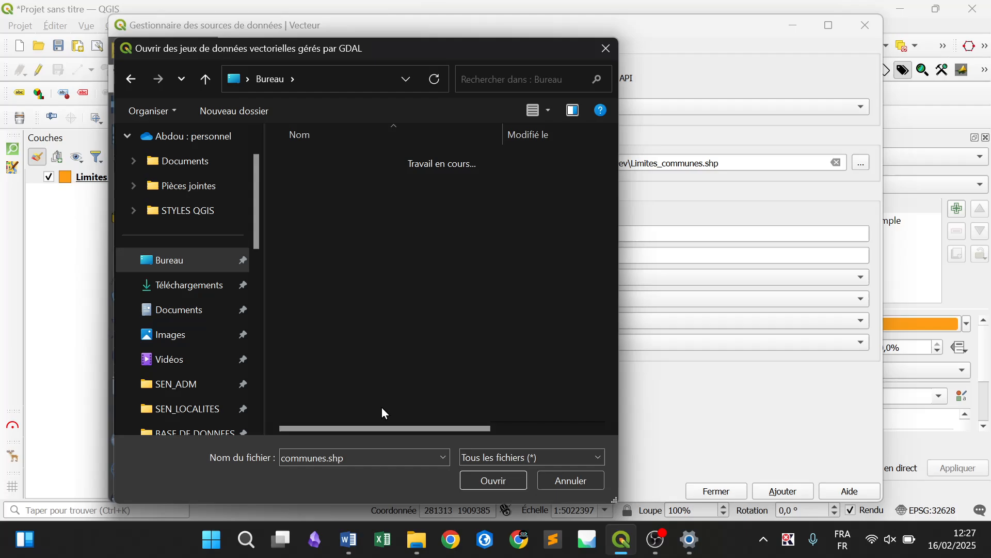
double_click(303, 160)
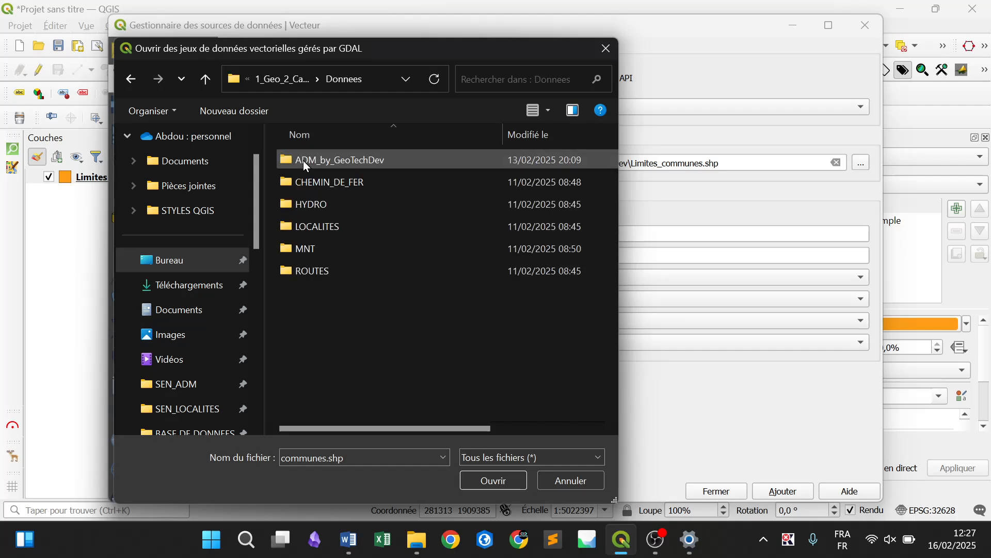
double_click(303, 160)
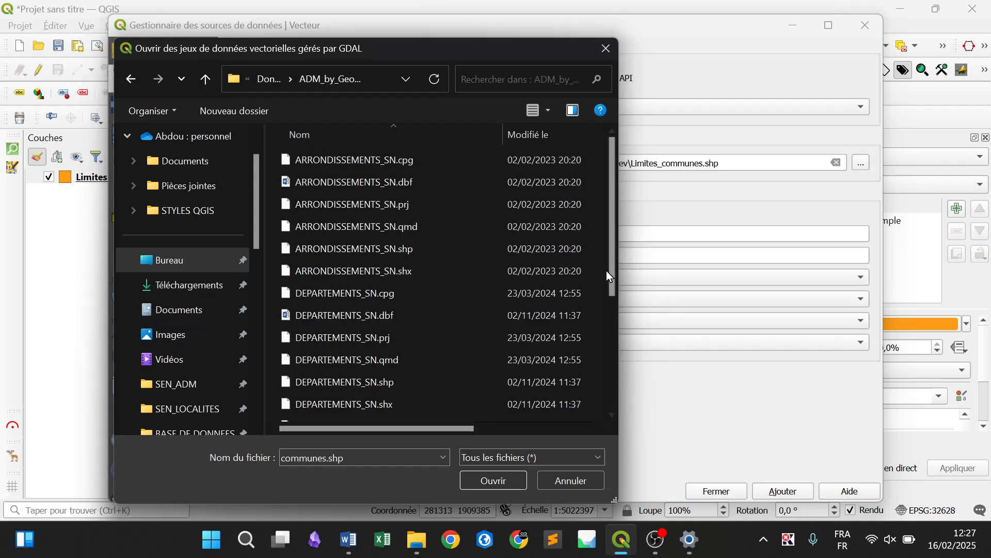
Choose only DEPARTEMENTS_SN.shp as the vector dataset and add it to the project
left_click_drag(611, 252, 623, 340)
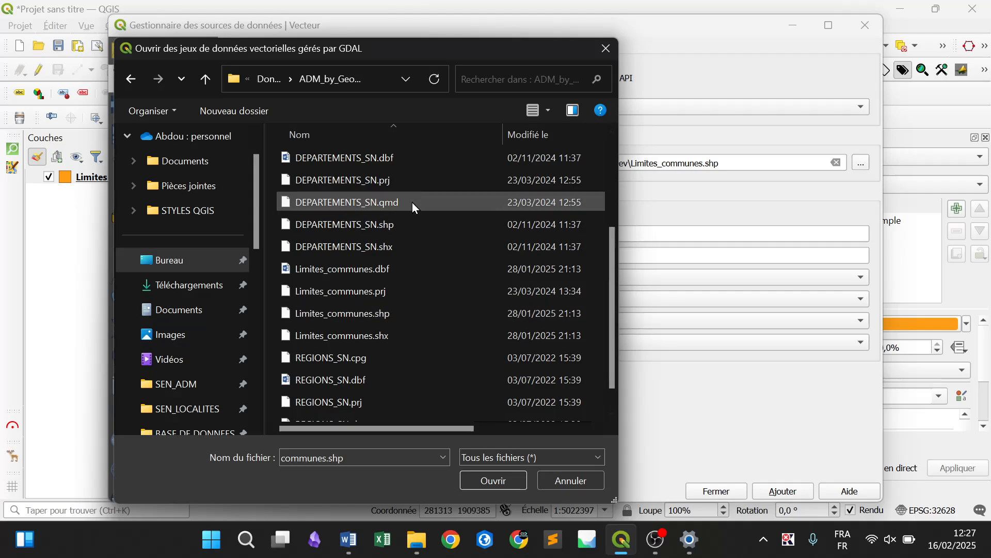
left_click(398, 228)
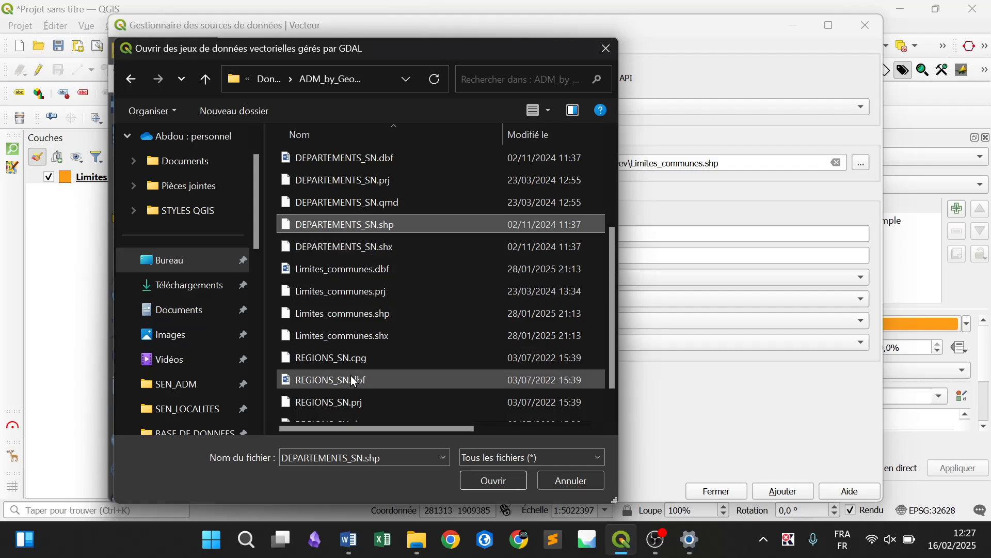
scroll(611, 268, "down", 1)
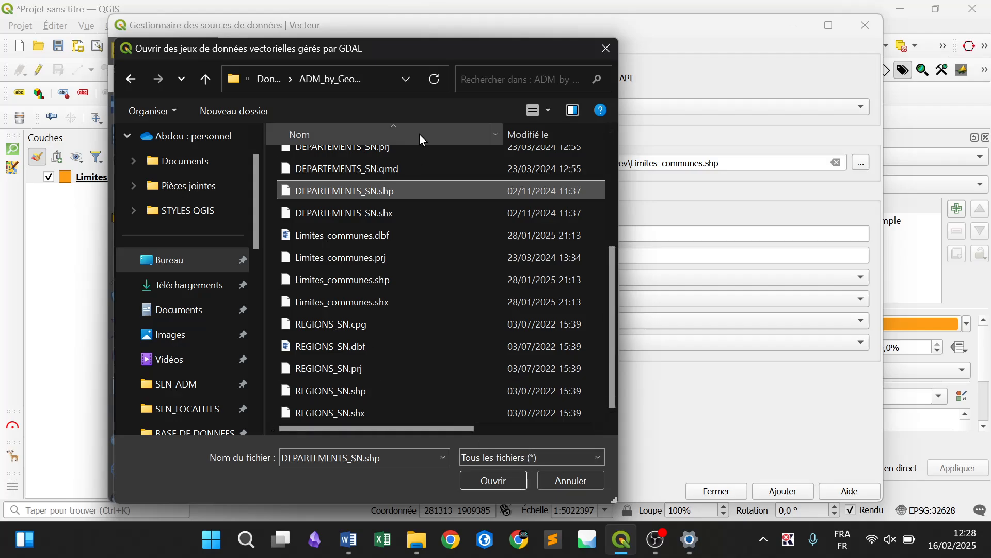
left_click(384, 391, "ctrl")
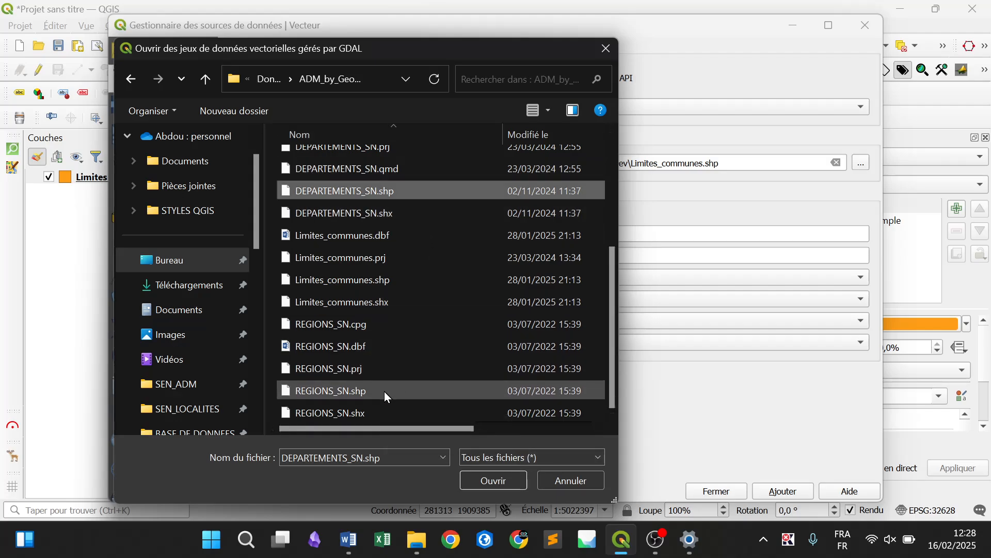
left_click(342, 192)
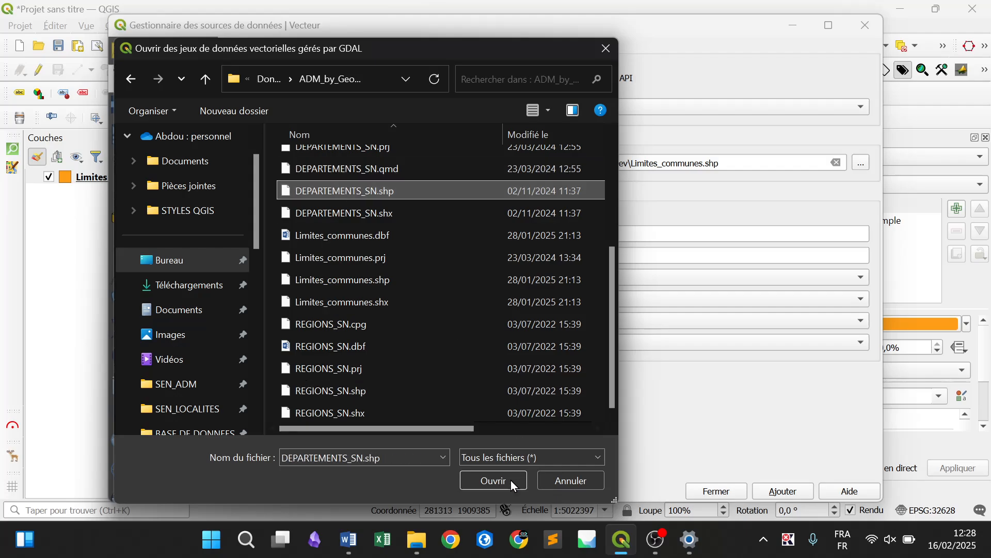
left_click(493, 482)
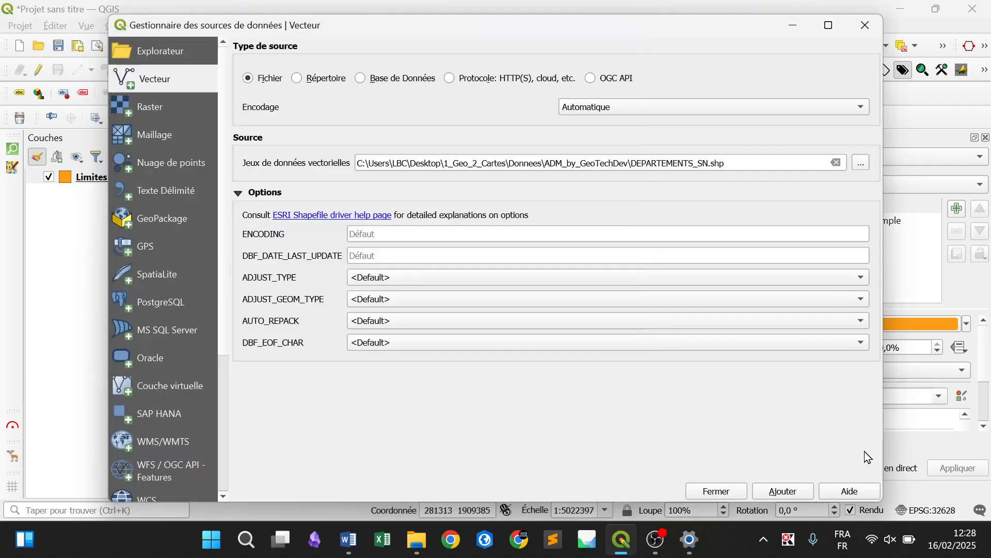
left_click(794, 491)
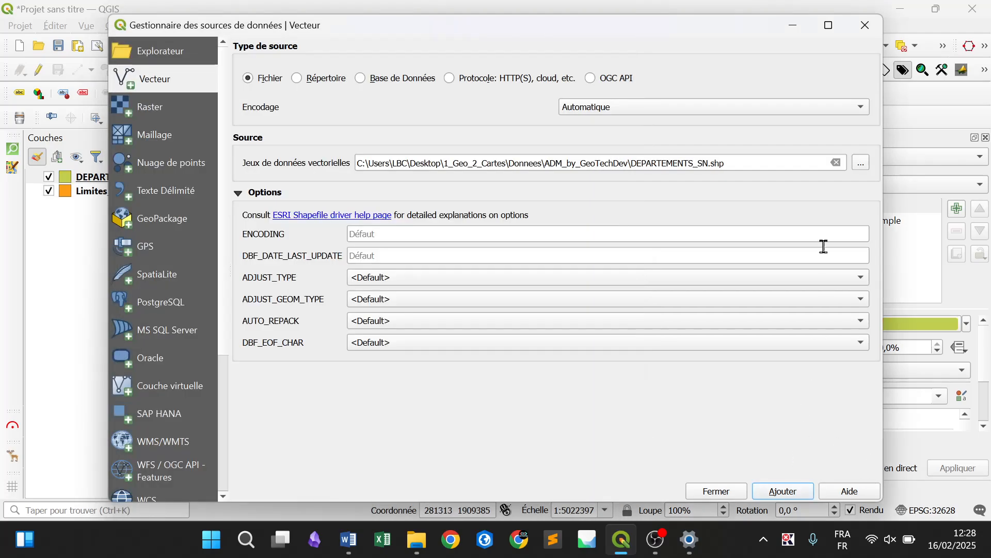
Add REGIONS_SN.shp from the same folder to the project as a vector layer and reopen the dataset file browser
left_click(868, 161)
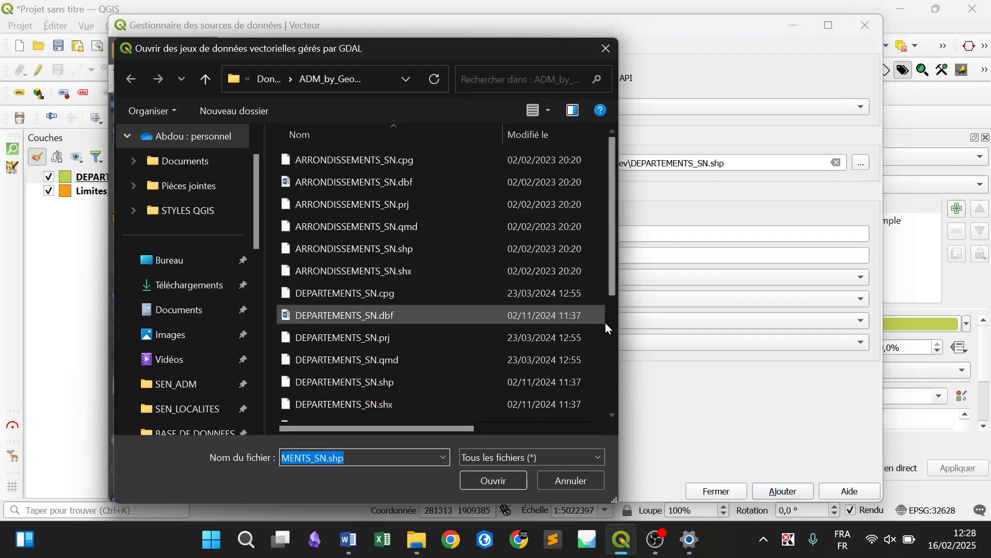
scroll(606, 329, "down", 3)
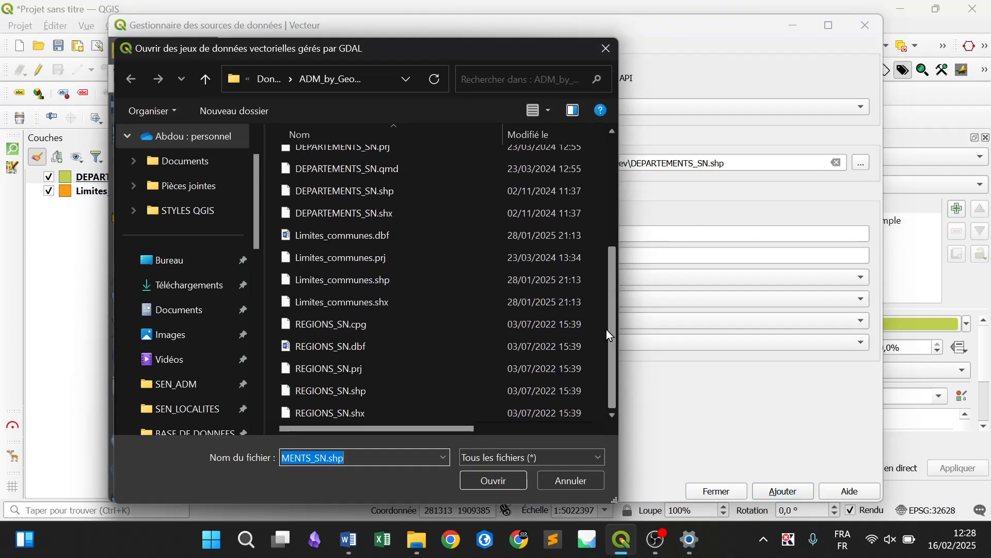
left_click(396, 391)
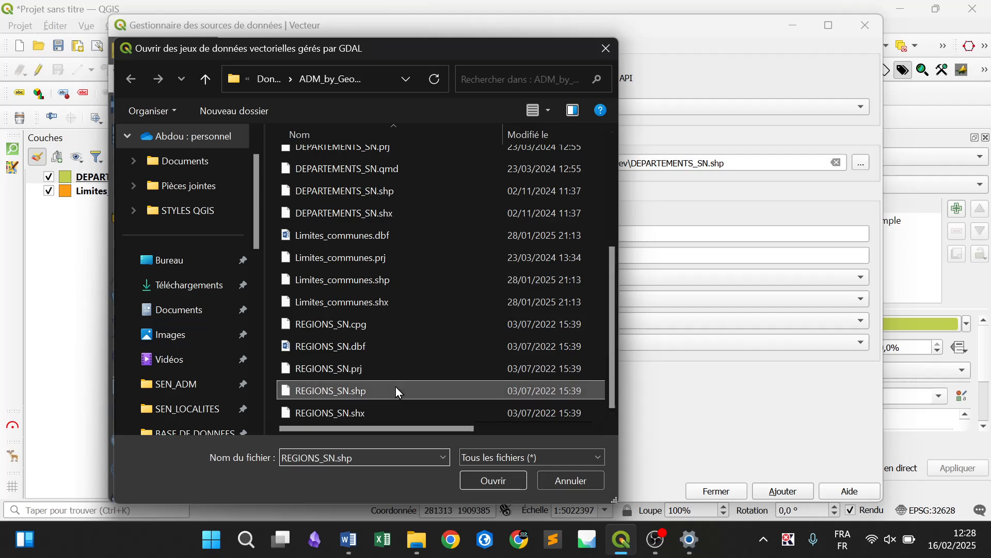
left_click(506, 479)
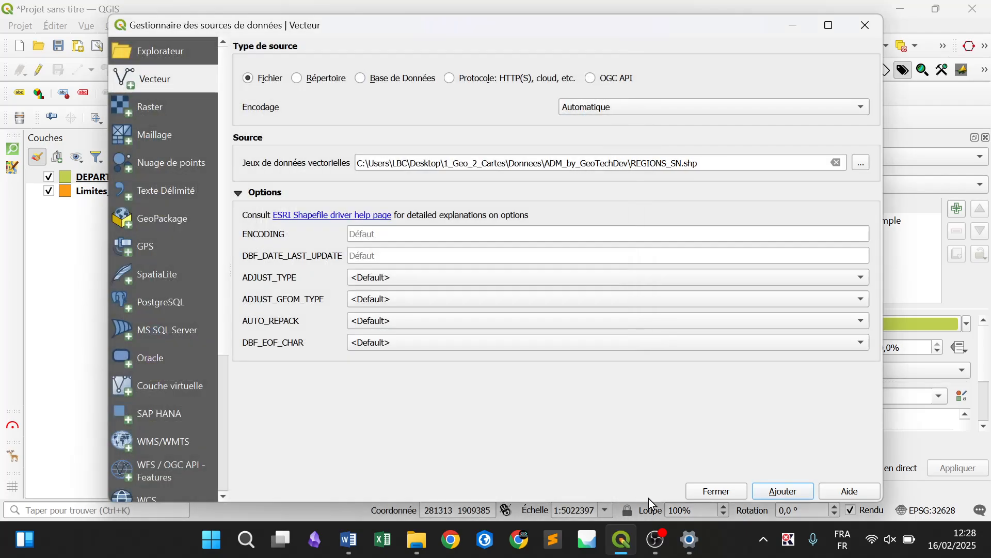
left_click(798, 491)
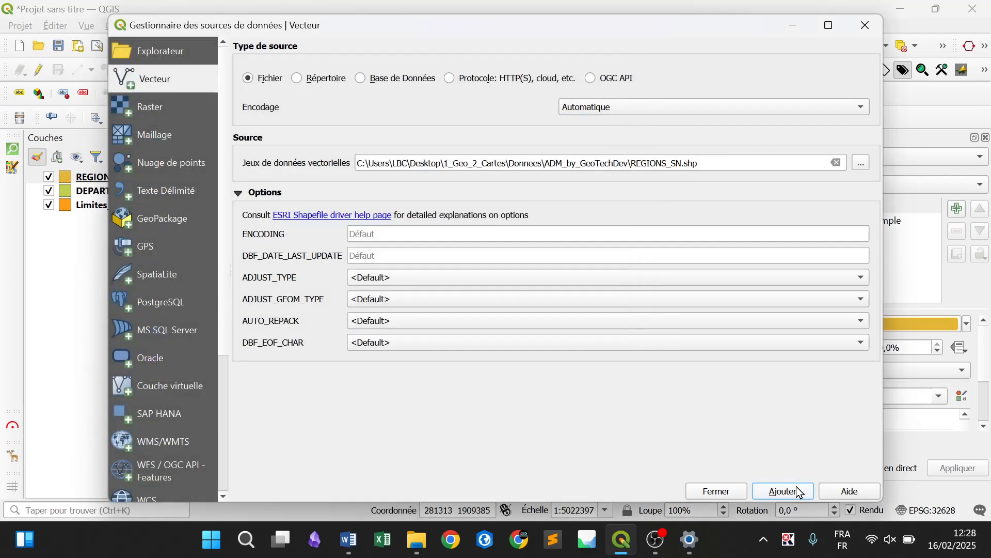
left_click(861, 163)
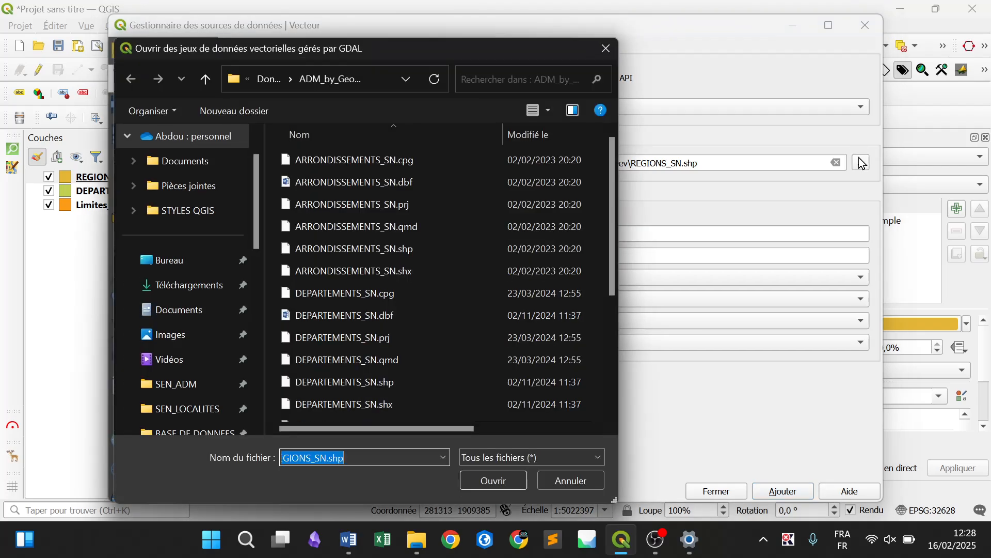
Try the FlatGeobuf file-type filter, look through the supported vector formats and restore the filter to all files
left_click(481, 454)
left_click(481, 454)
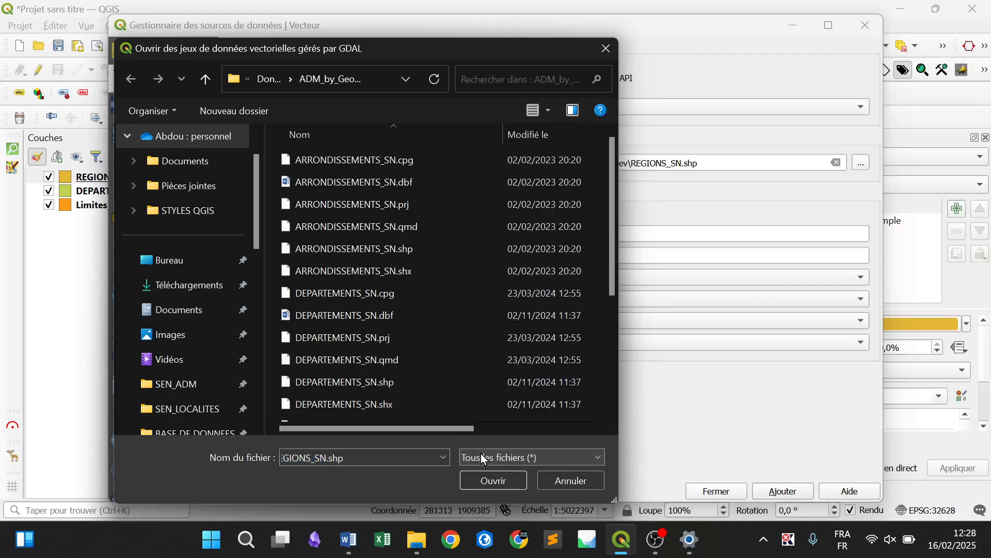
left_click(481, 453)
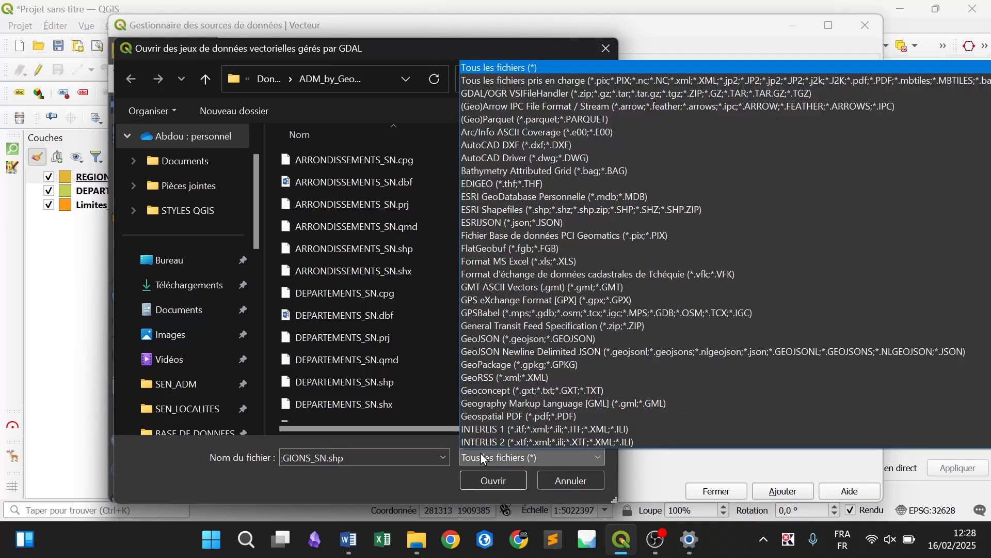
left_click(541, 245)
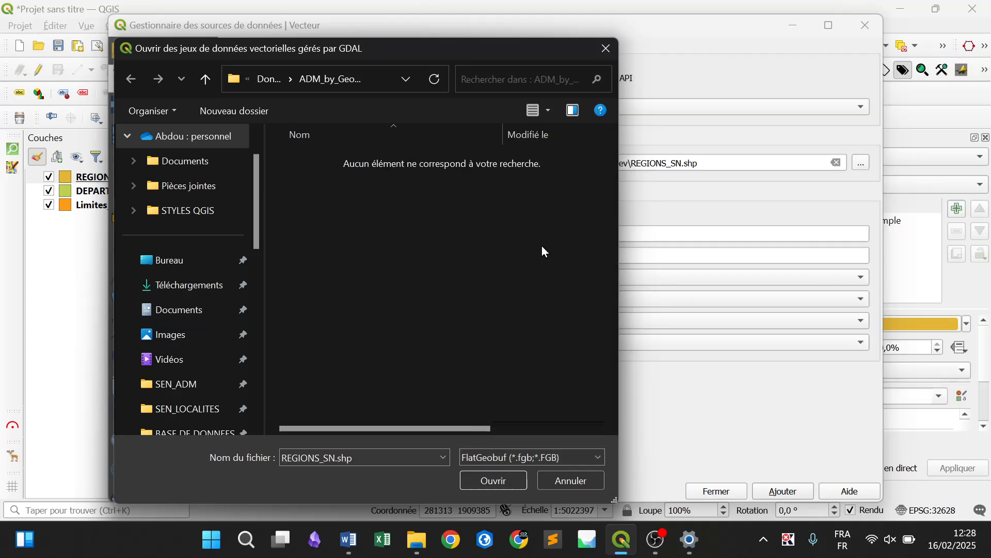
left_click(526, 459)
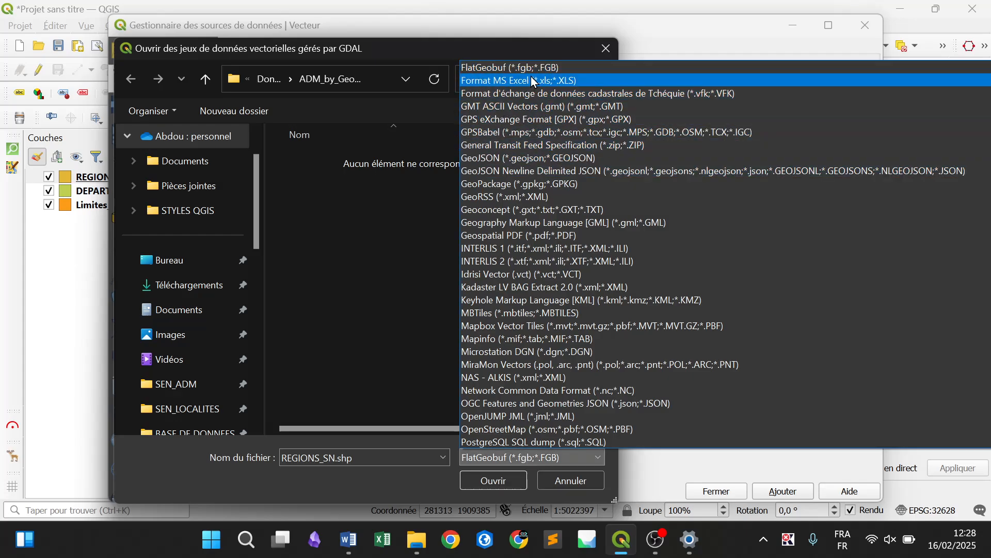
key("Up")
key("Up")
key("Up")
key("Up")
key("Up")
key("Up")
key("Up")
key("Up")
key("Up")
key("Up")
key("Up")
key("Up")
key("Up")
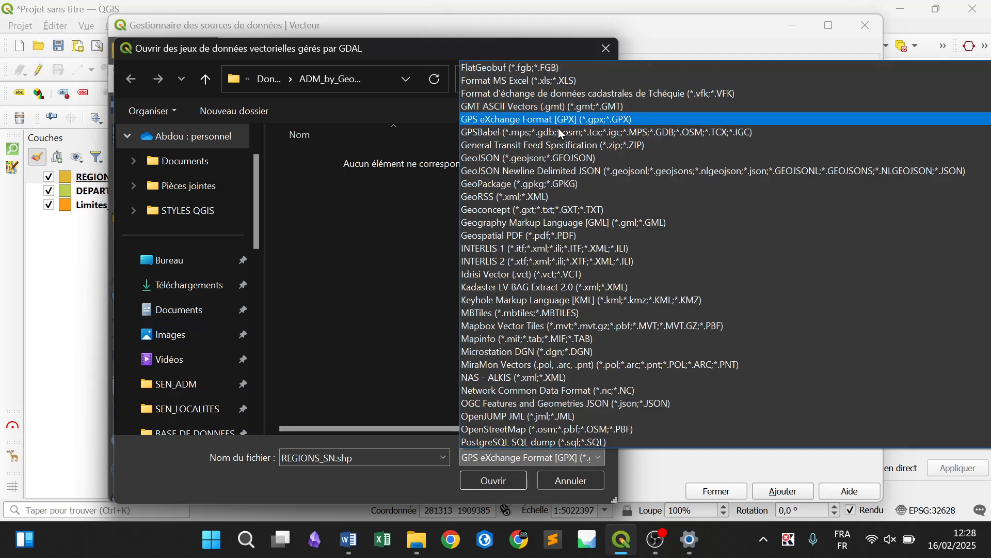
key("Up")
key("Up")
key("Up")
key("Up")
key("Up")
key("Up")
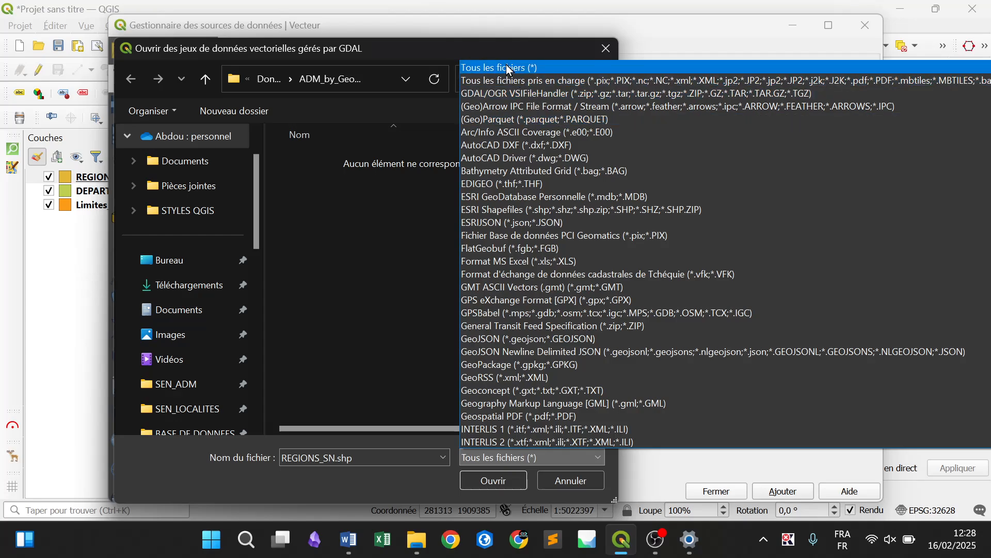
left_click(539, 67)
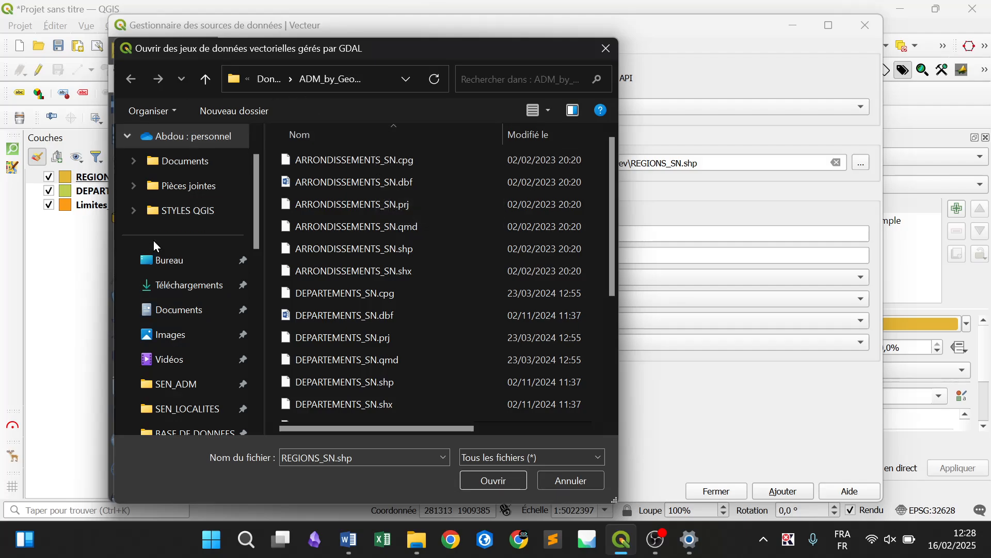
Add routes_senegal.shp from the ROUTES folder, under Donnees in the desktop folder 1_Geo_2_Cartes, to the project as a vector layer
left_click(165, 264)
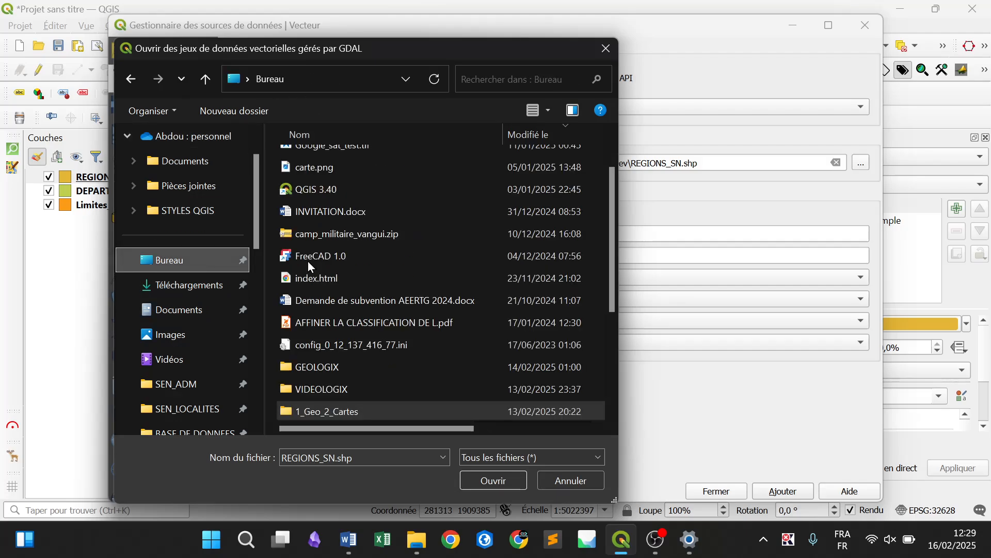
double_click(364, 406)
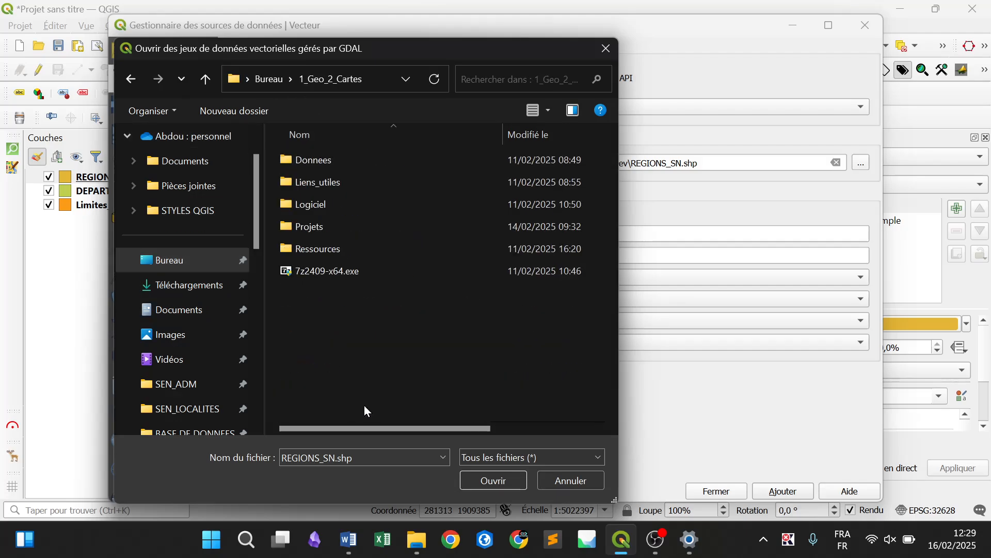
double_click(317, 157)
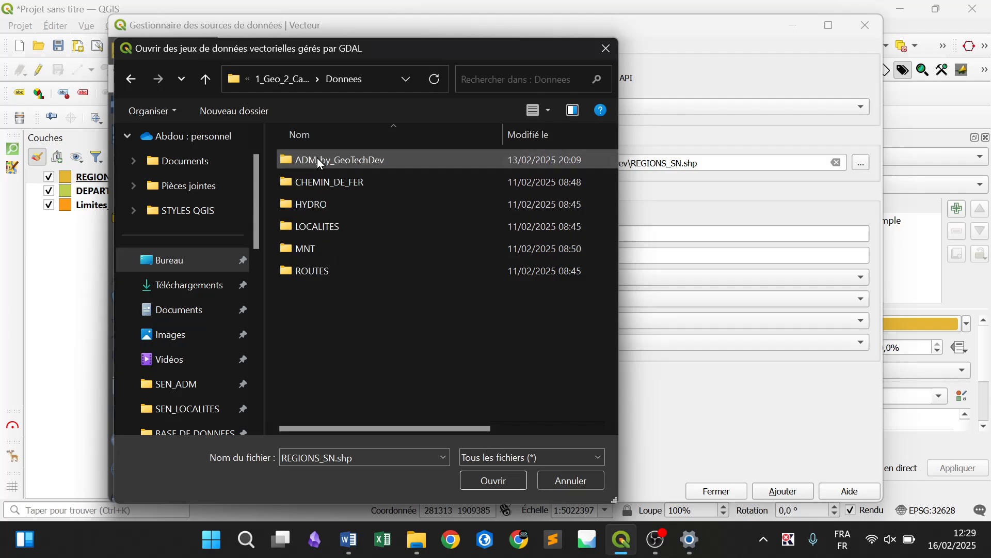
double_click(351, 268)
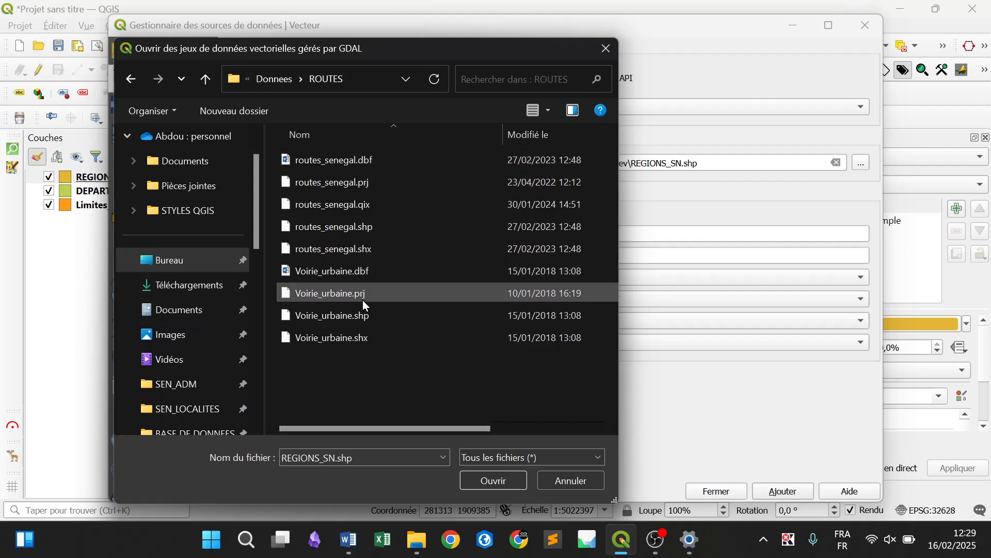
left_click(372, 226)
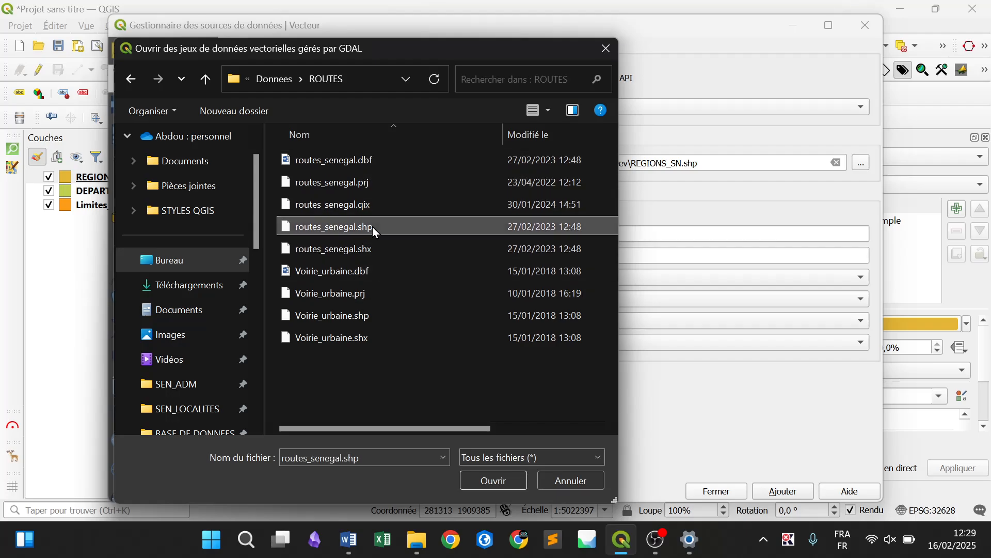
left_click(494, 481)
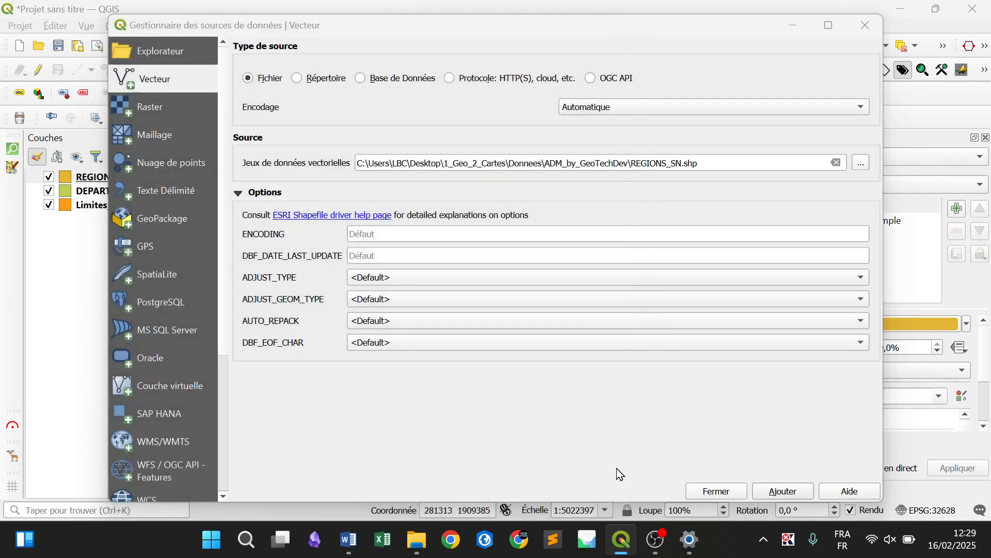
left_click(800, 495)
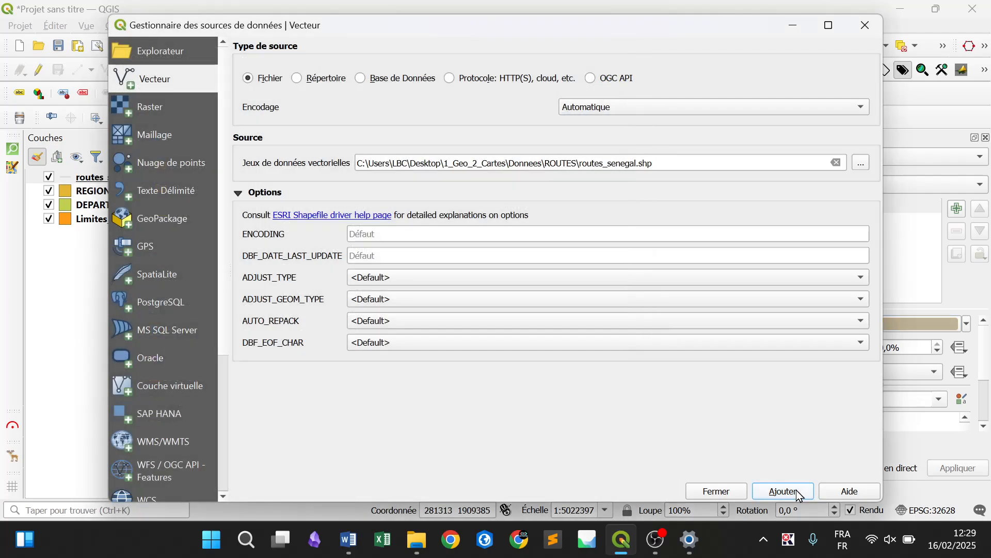
Add localites_sn.shp from the LOCALITES folder, under Donnees in the desktop folder 1_Geo_2_Cartes, as a vector layer and close the data source manager
left_click(861, 164)
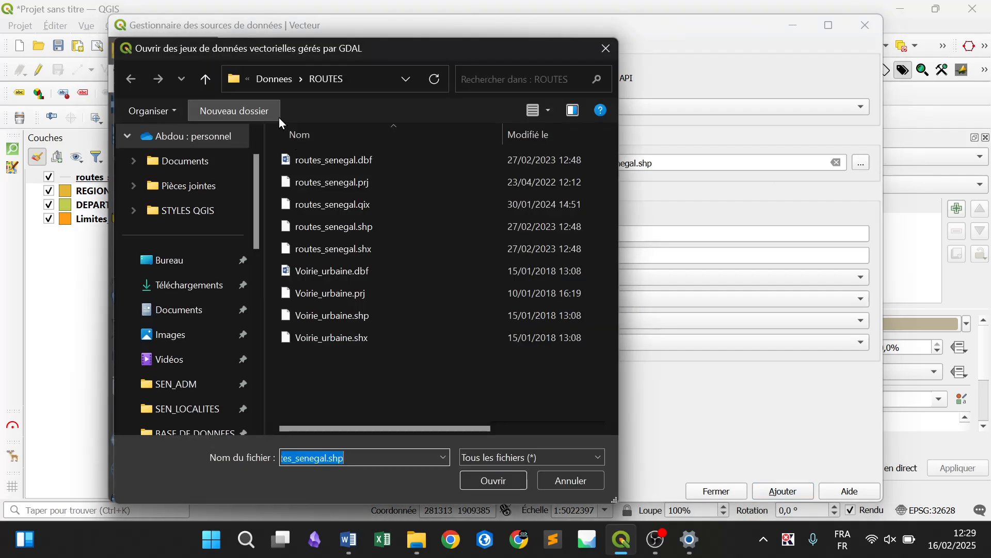
left_click(187, 266)
double_click(368, 409)
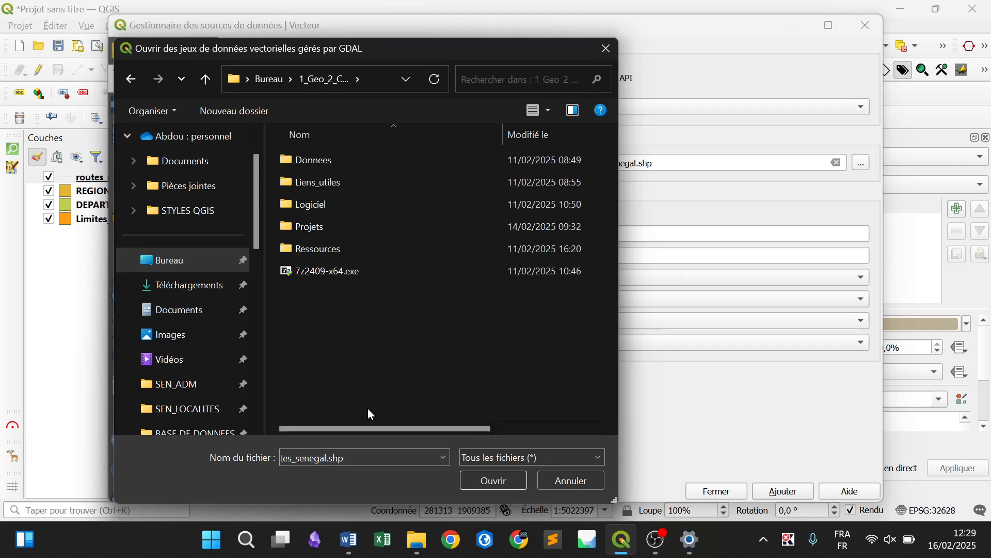
double_click(371, 159)
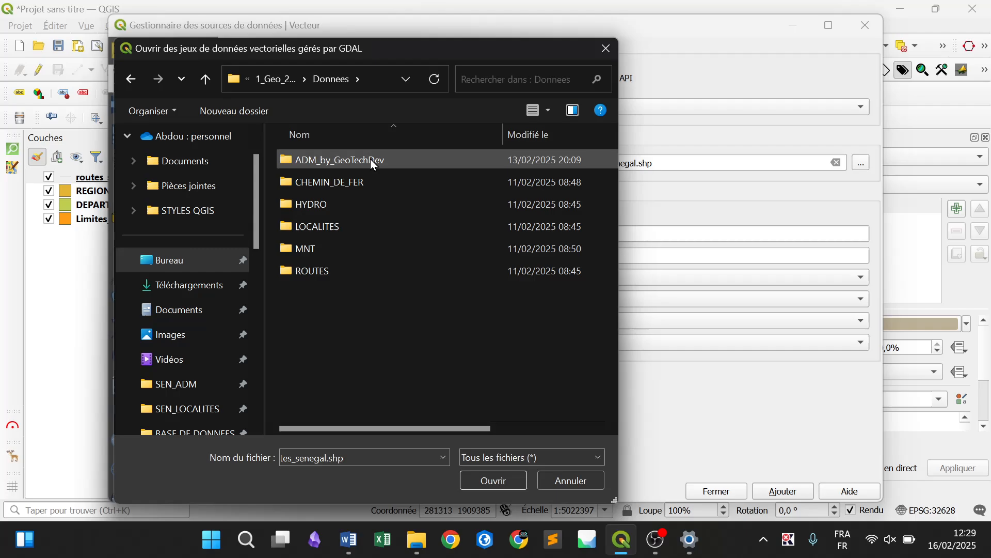
double_click(354, 225)
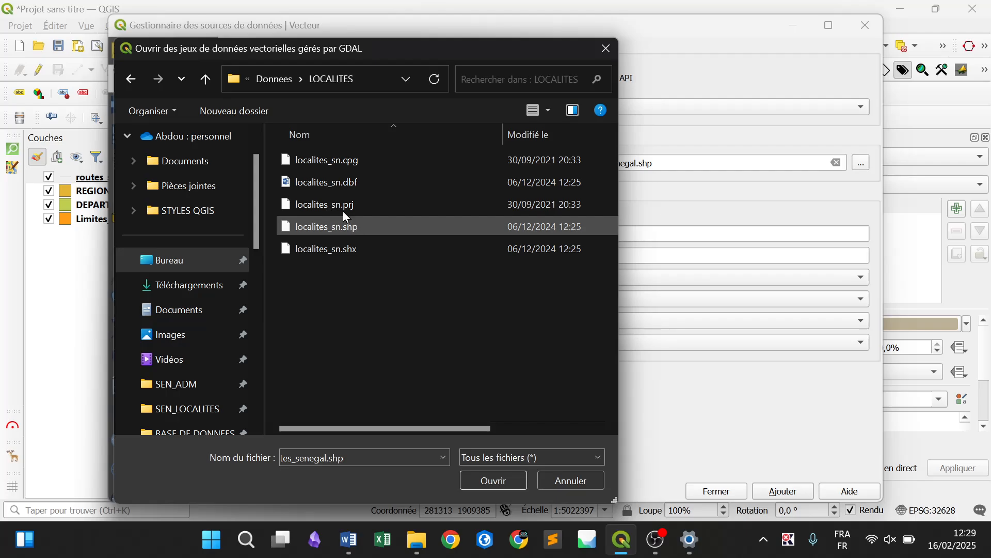
left_click(272, 77)
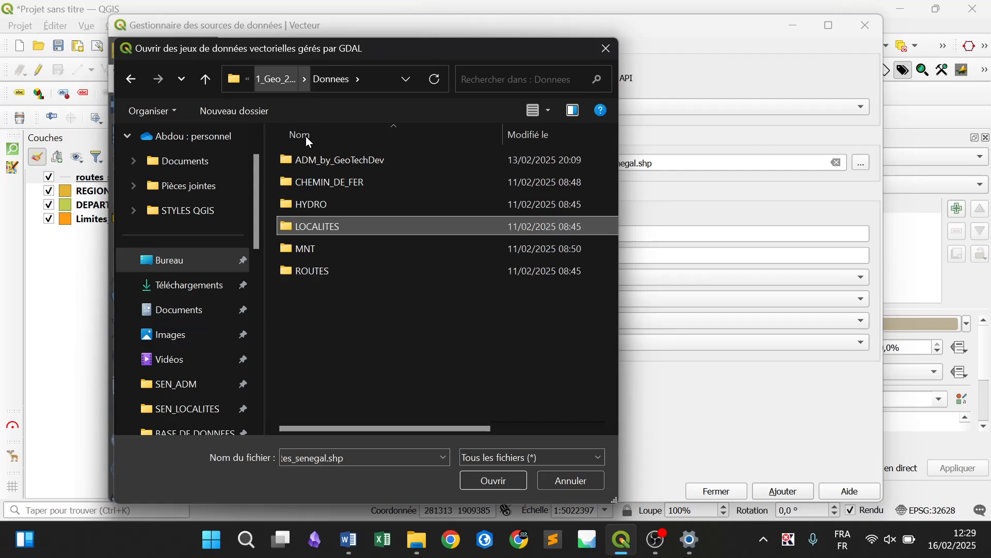
double_click(347, 221)
left_click(358, 224)
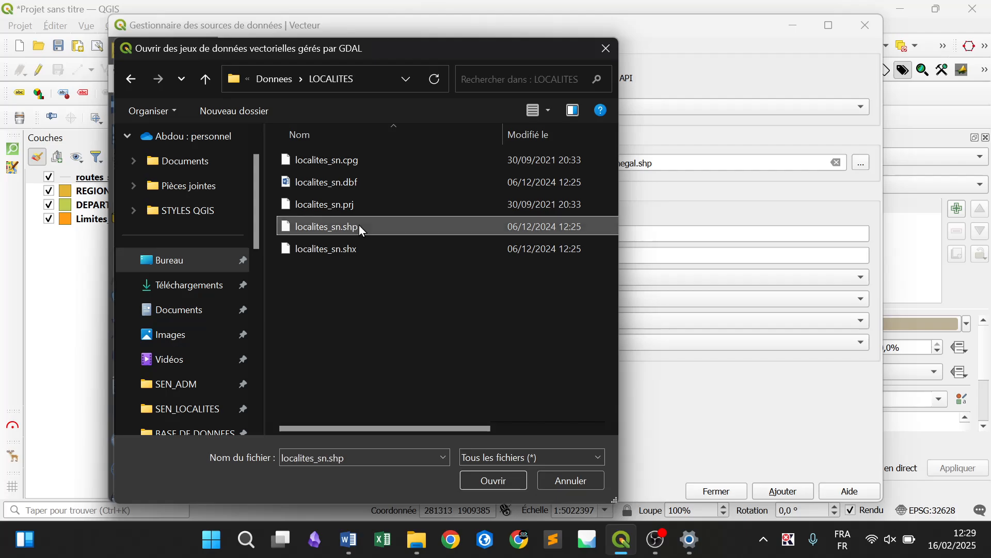
left_click(503, 474)
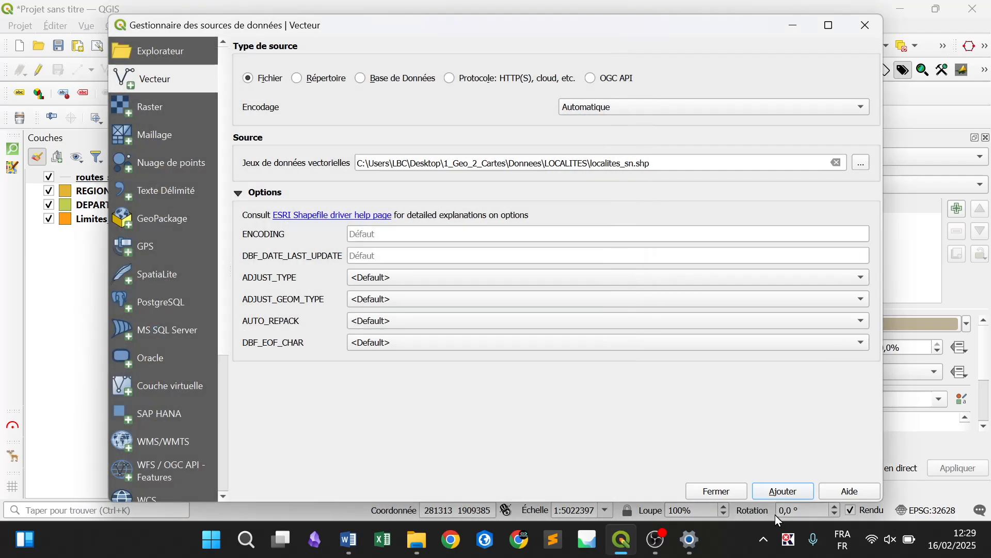
left_click(771, 489)
left_click(723, 495)
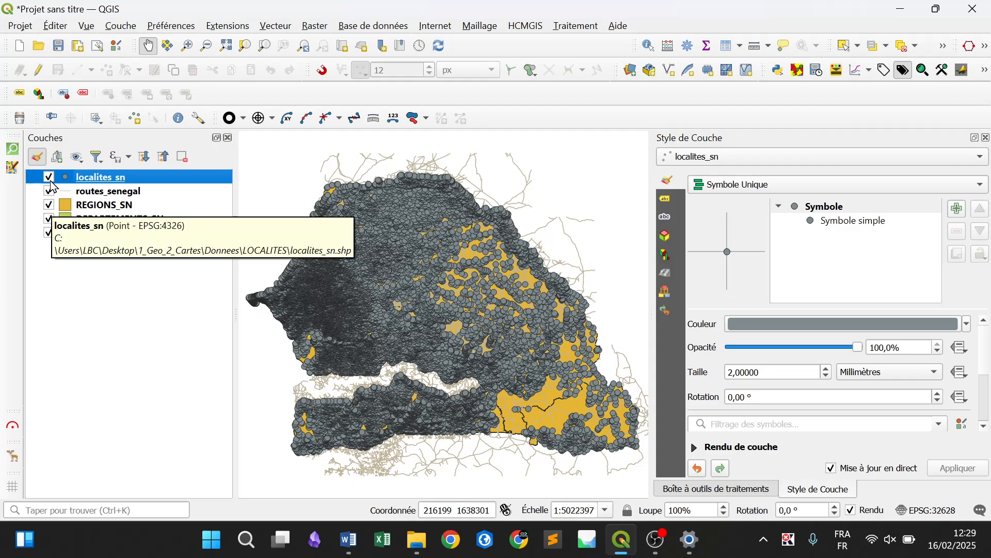
Reorder the polygon layers so that Limites_communes is above DEPARTEMENTS_SN and REGIONS_SN is last
left_click(120, 212)
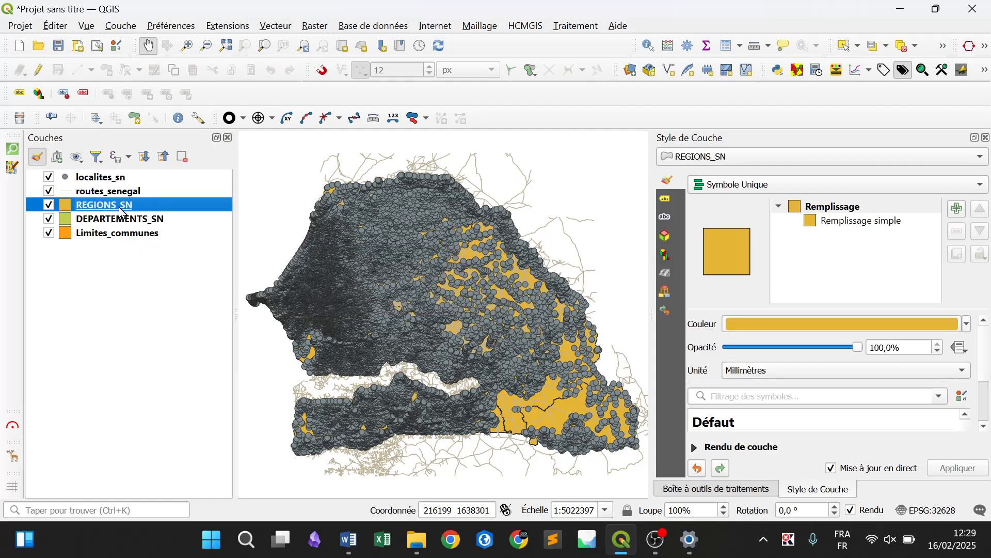
left_click_drag(120, 212, 133, 287)
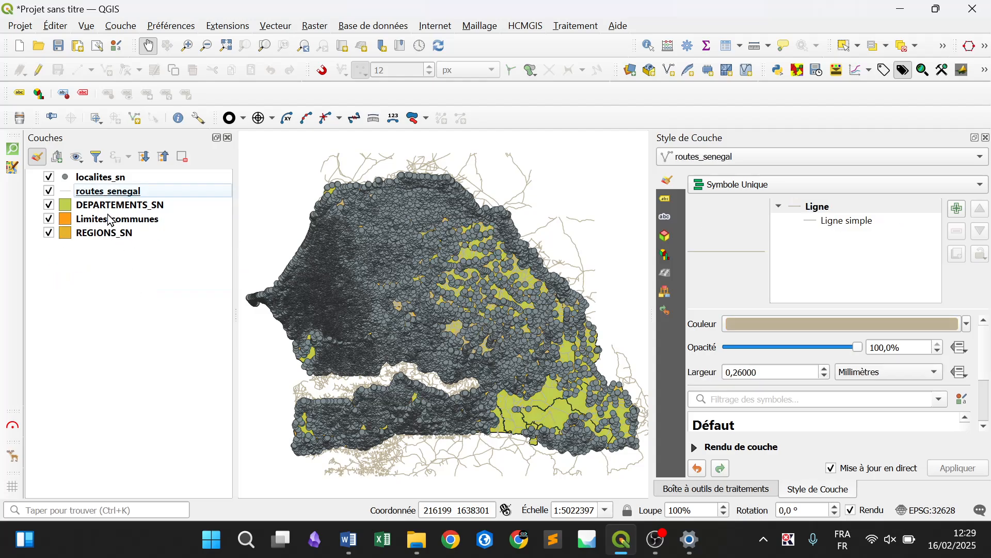
left_click(103, 210)
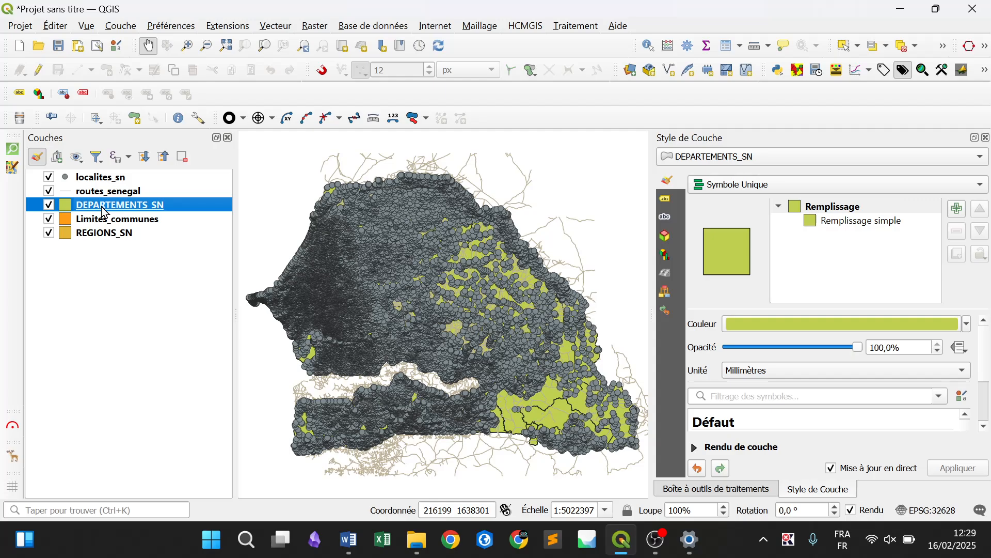
left_click_drag(103, 209, 153, 229)
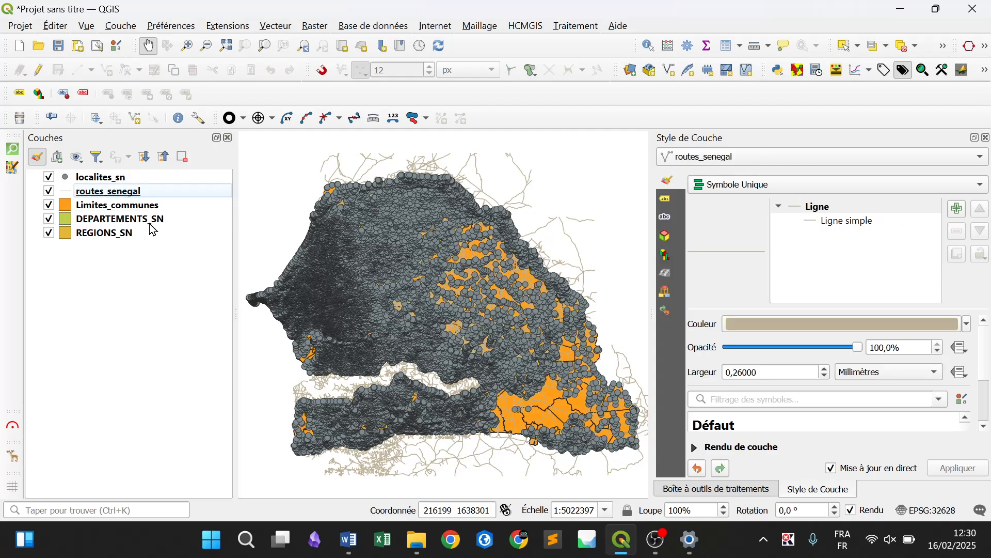
Hide the localites_sn and routes_senegal layers and select the Limites_communes layer
left_click(49, 179)
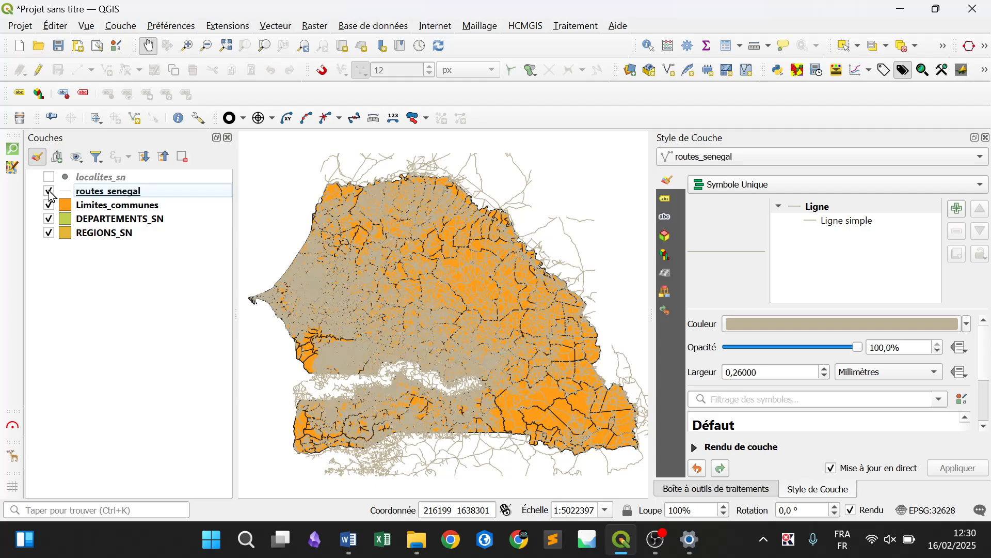
left_click(50, 191)
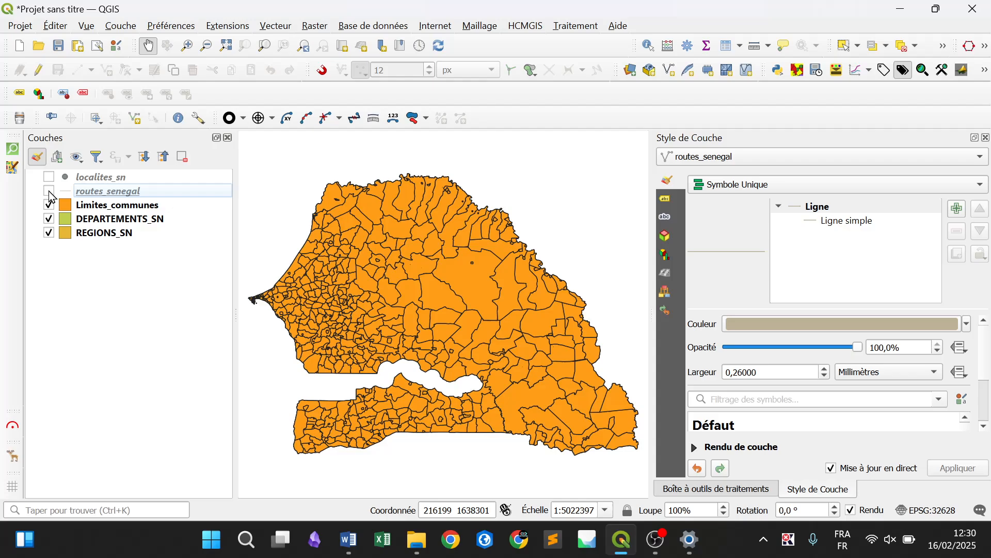
left_click(110, 211)
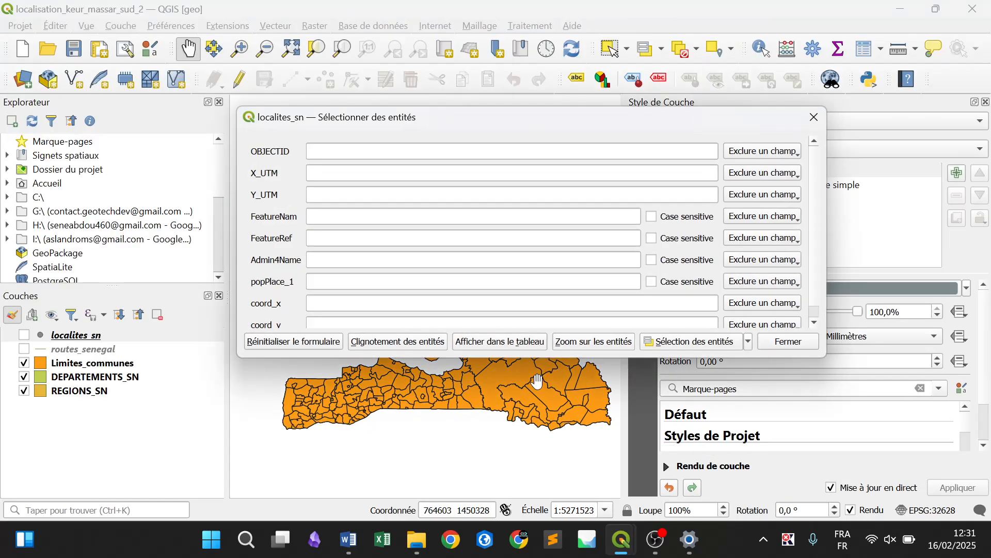
Close the localites_sn selection form, select by value the Limites_communes feature whose CCRCA contains KEUR MASSAR SUD, and zoom to it
left_click(814, 118)
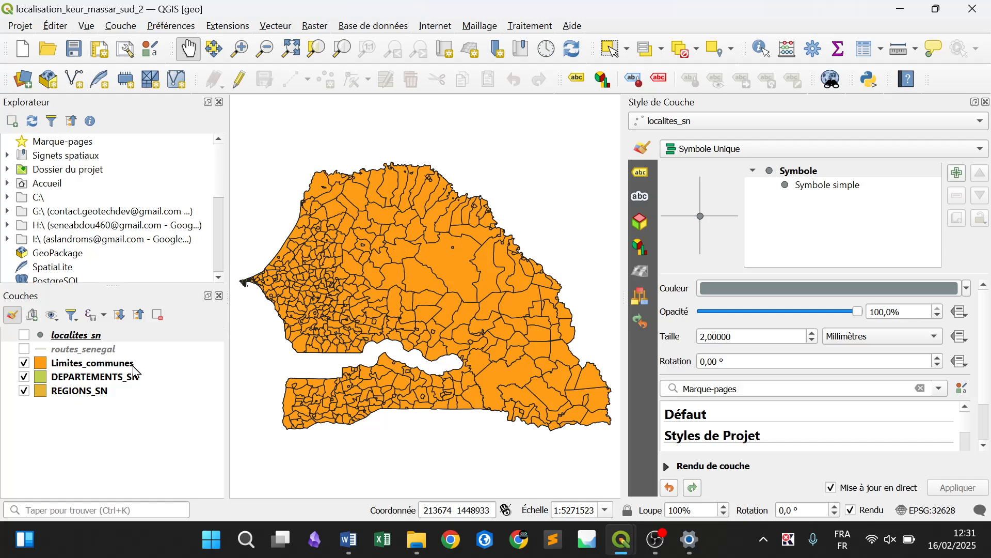
left_click(113, 368)
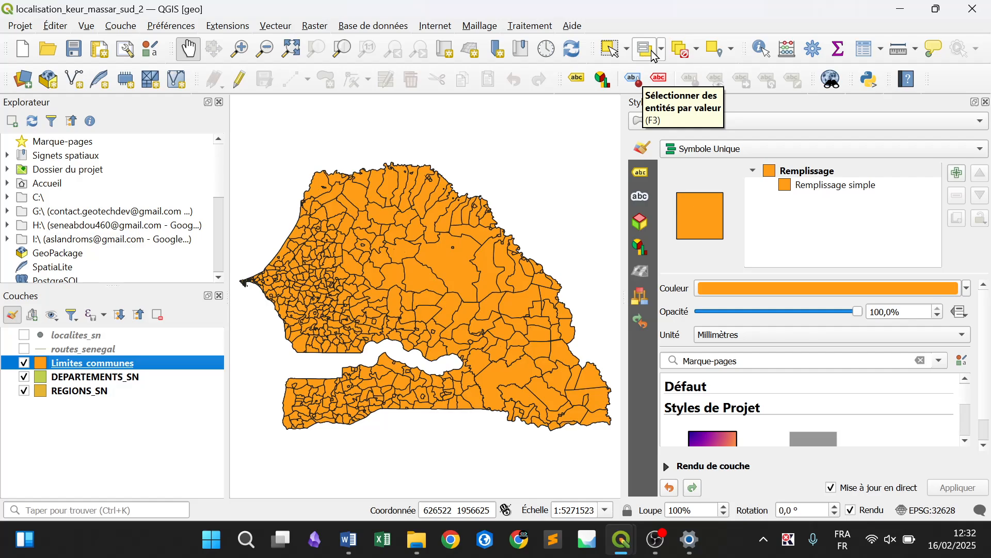
left_click(666, 58)
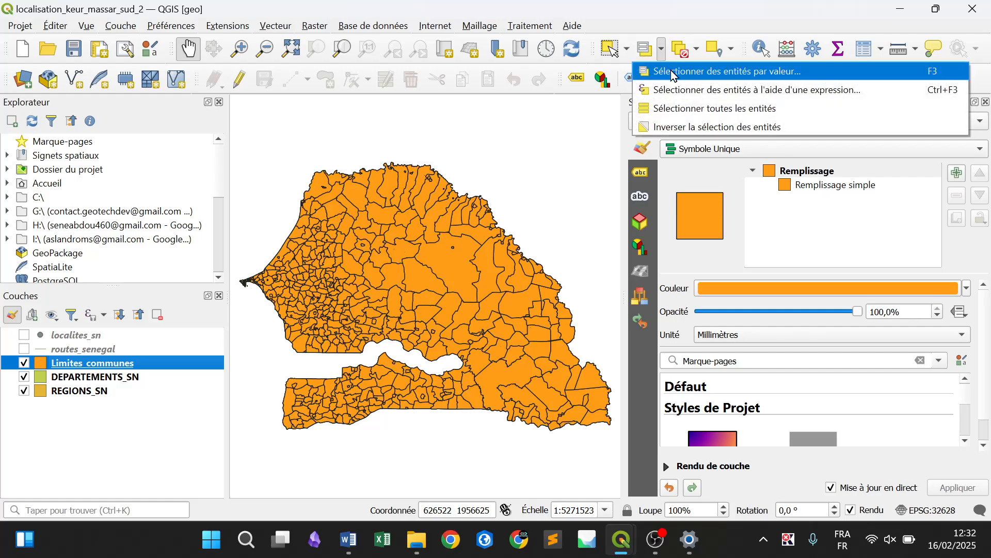
left_click(717, 73)
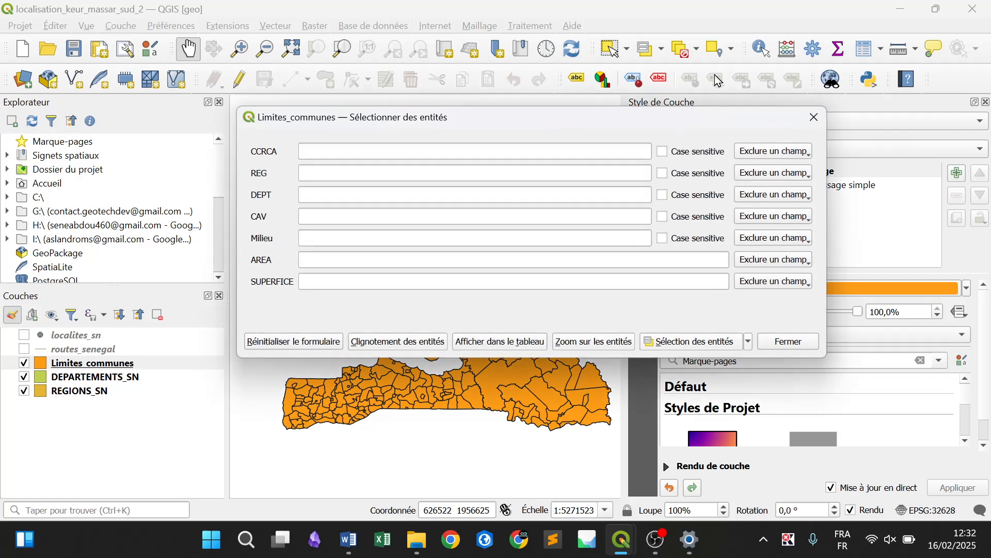
left_click(384, 145)
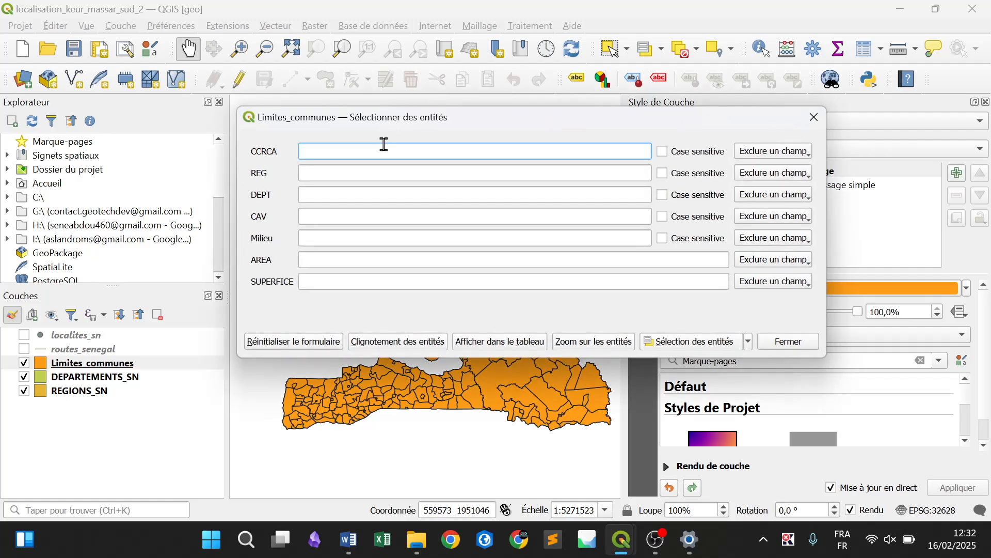
type("KEUR")
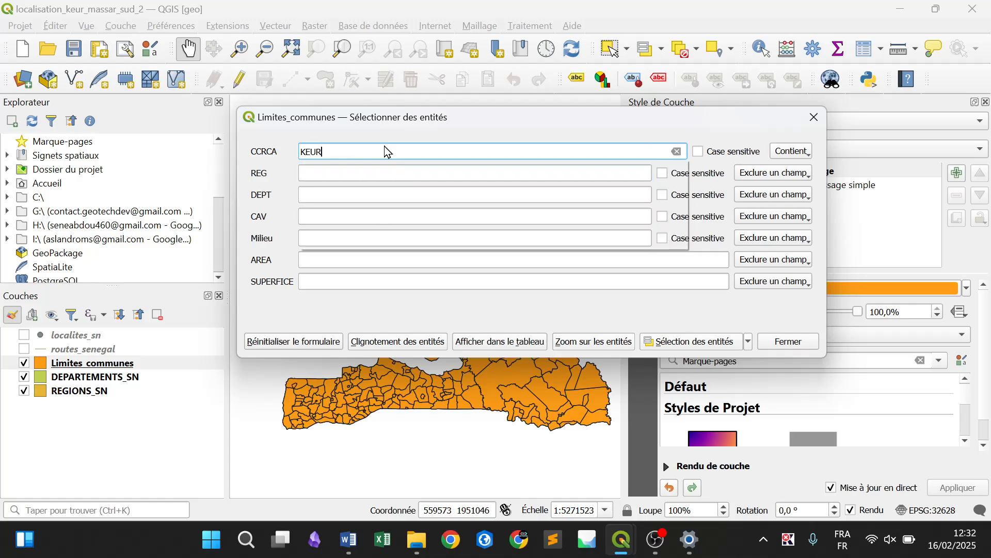
type(" MASS")
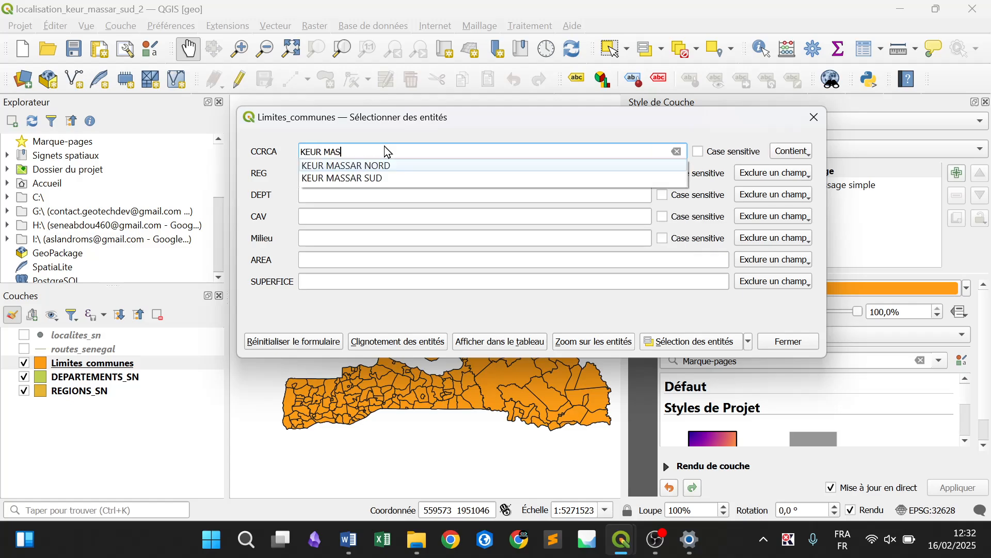
left_click(417, 178)
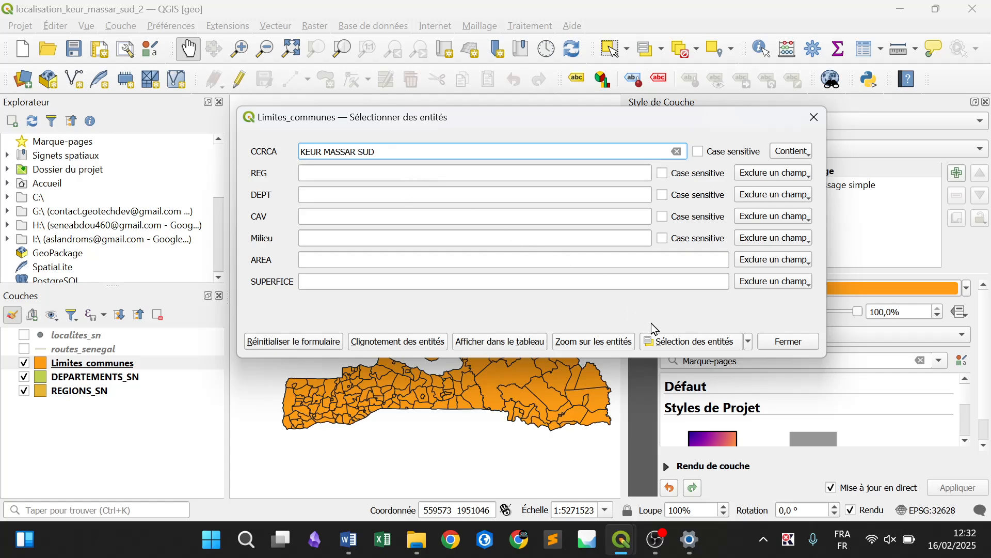
left_click(681, 347)
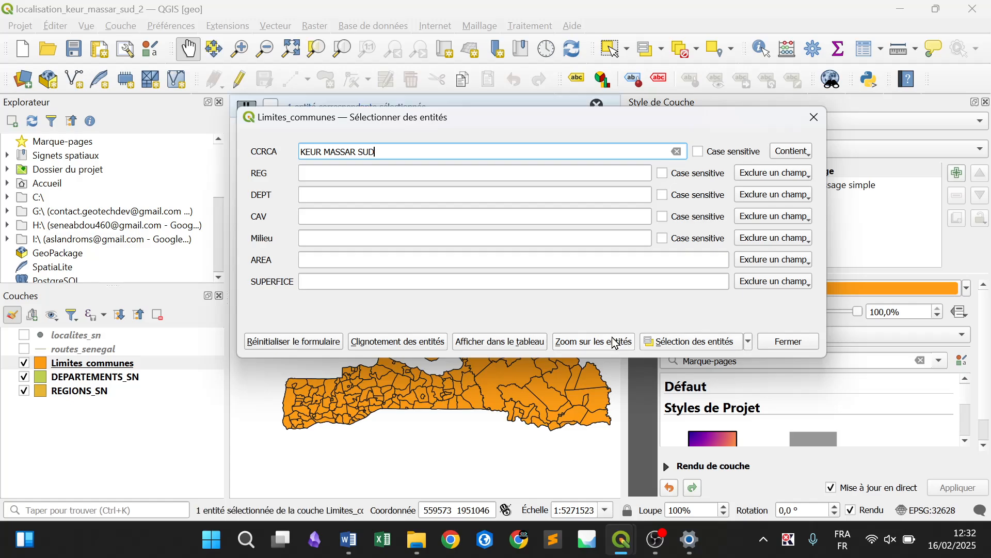
left_click(596, 345)
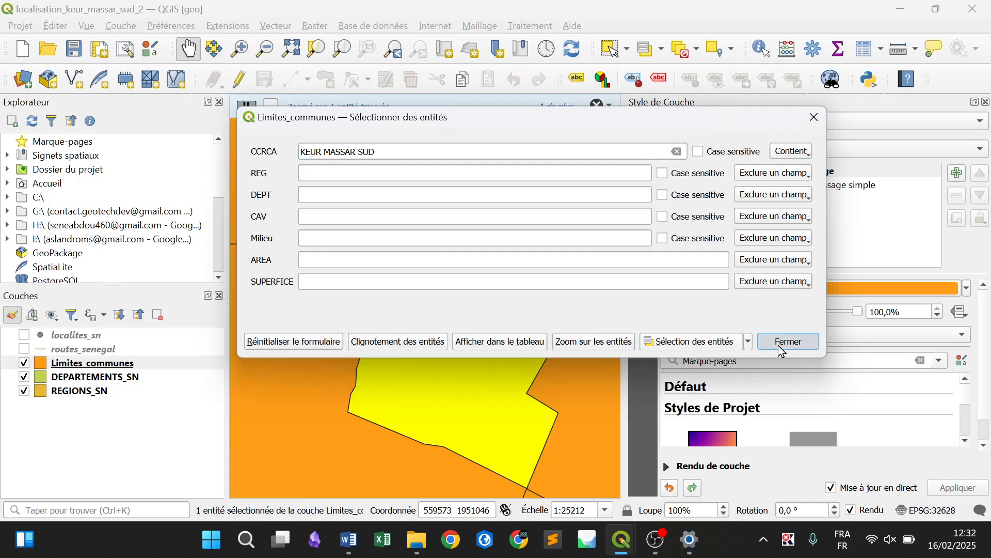
left_click(778, 342)
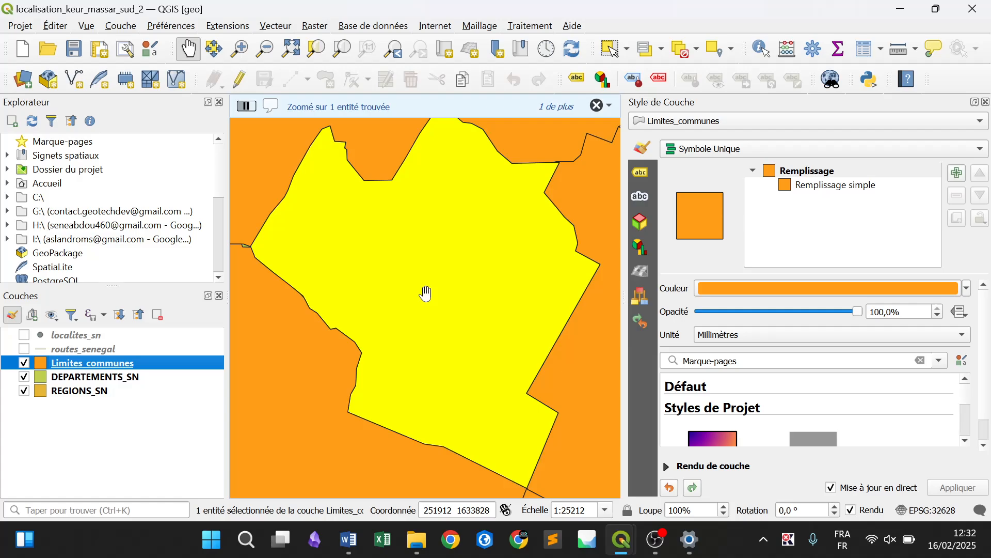
Start exporting the selected Limites_communes feature as an ESRI Shapefile into the projet2 folder, under Projets in the desktop folder 1_Geo_2_Cartes
right_click(139, 360)
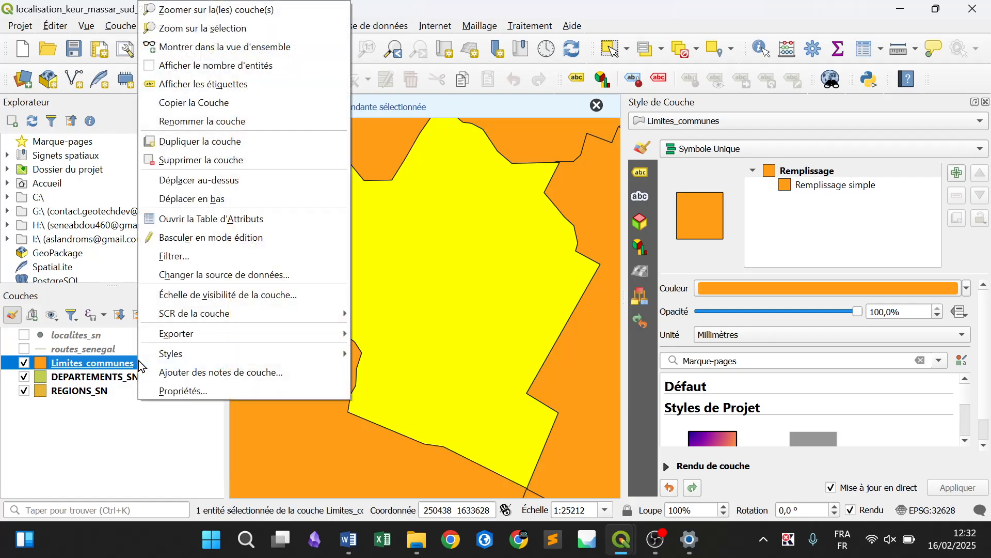
left_click(115, 361)
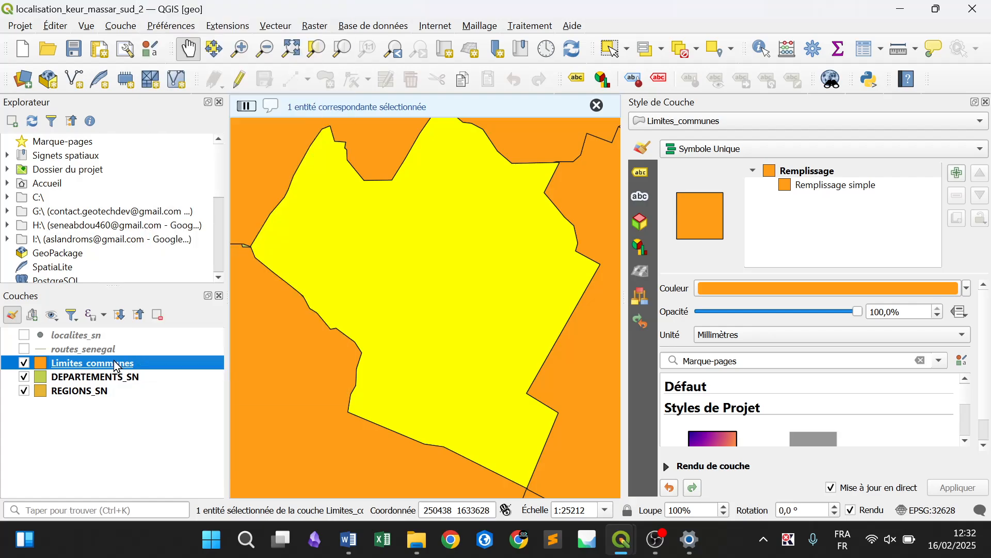
right_click(108, 366)
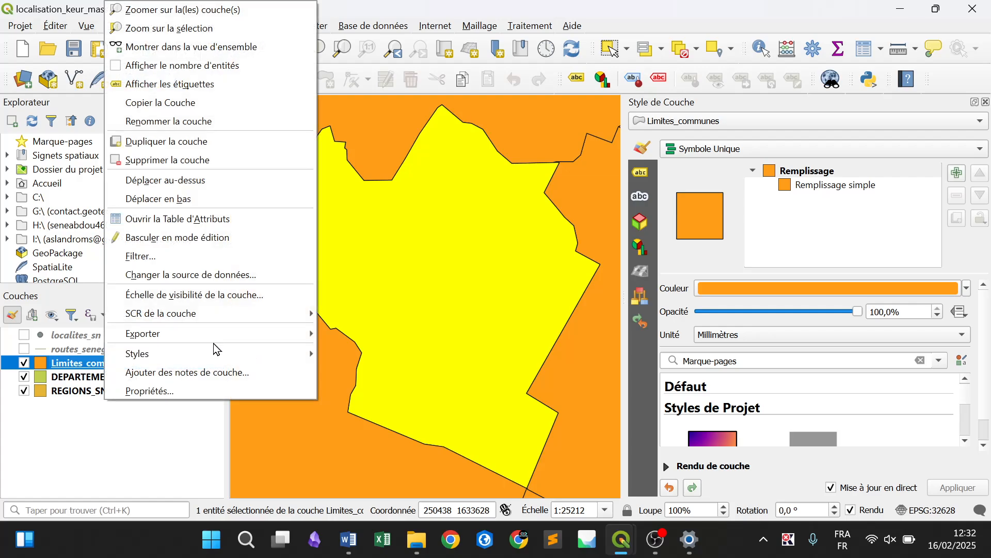
mouse_move(230, 335)
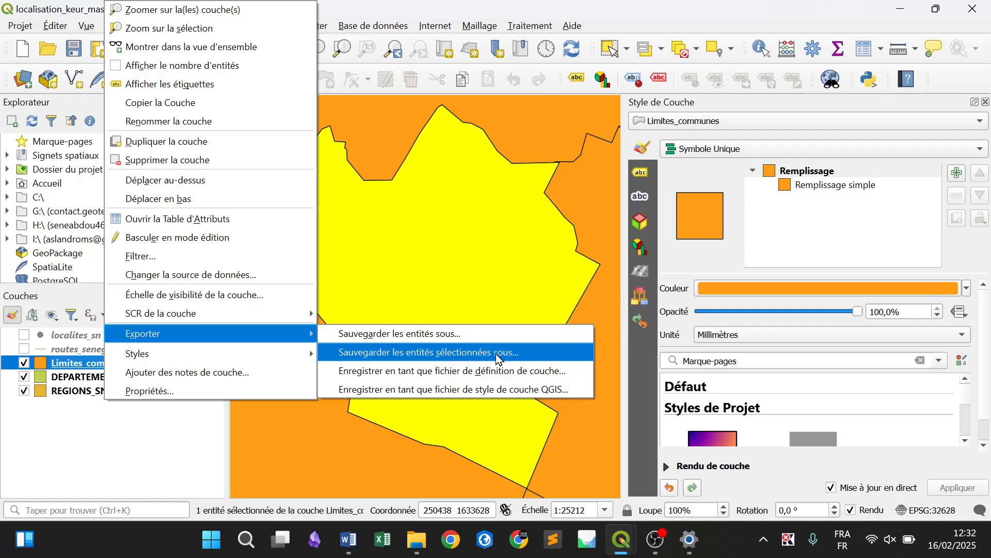
left_click(516, 355)
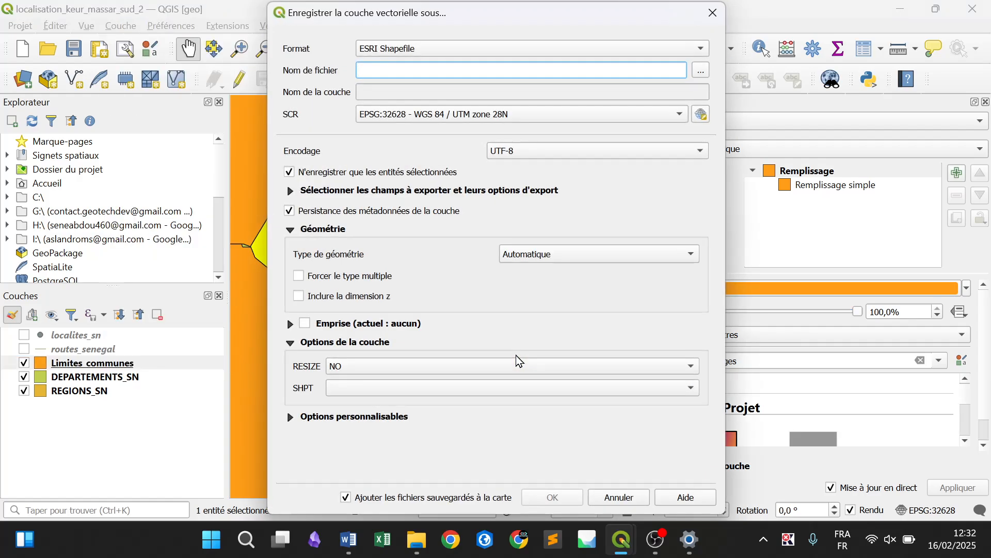
left_click(704, 69)
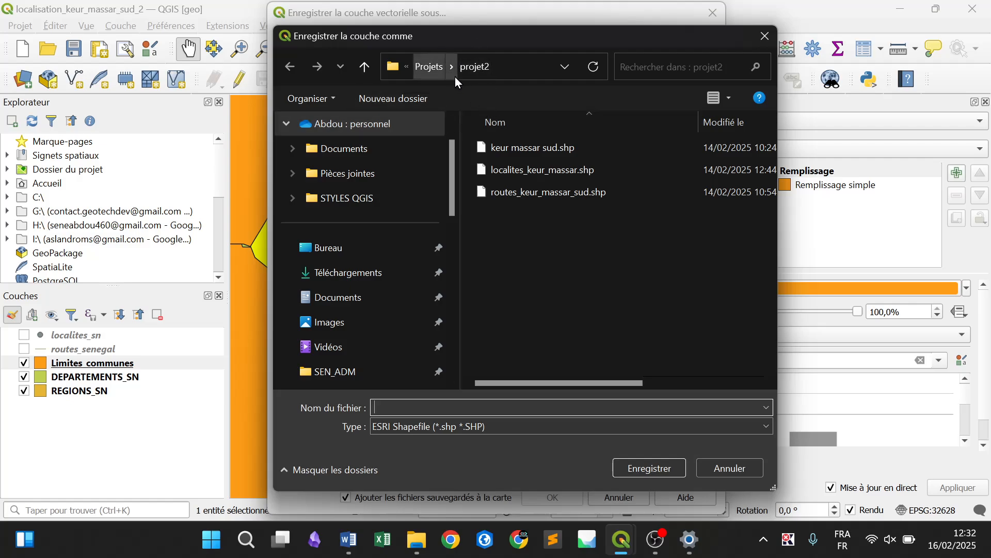
left_click(330, 243)
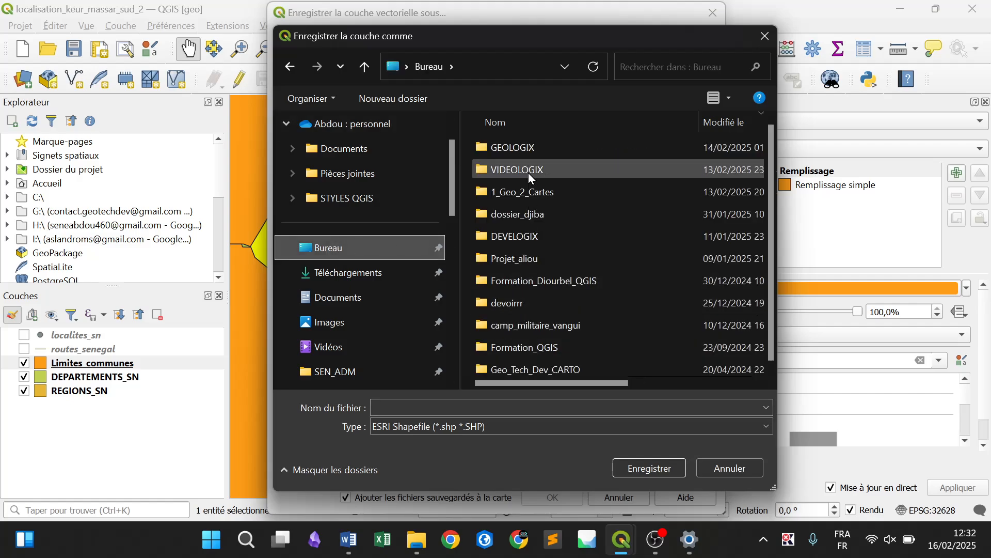
double_click(520, 186)
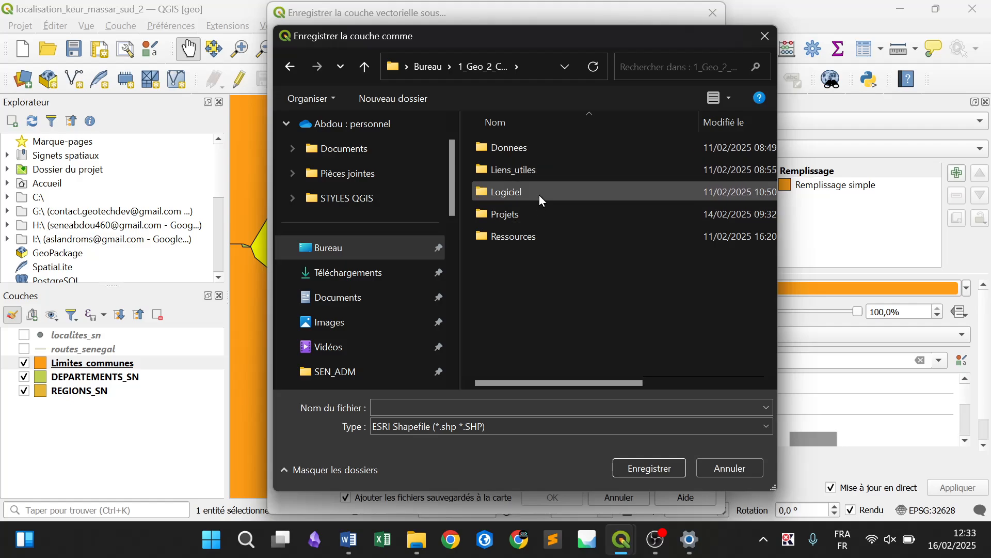
double_click(525, 215)
left_click(501, 169)
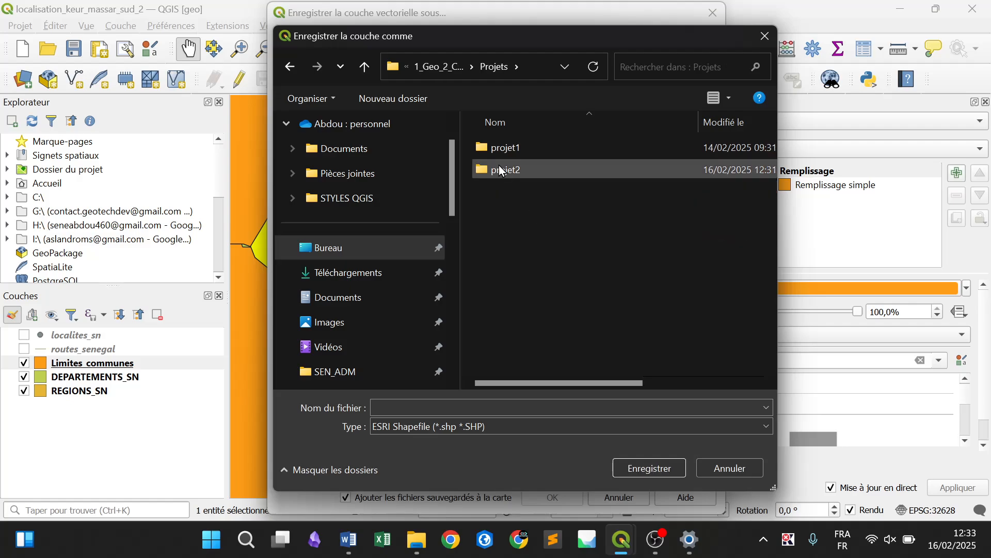
double_click(501, 170)
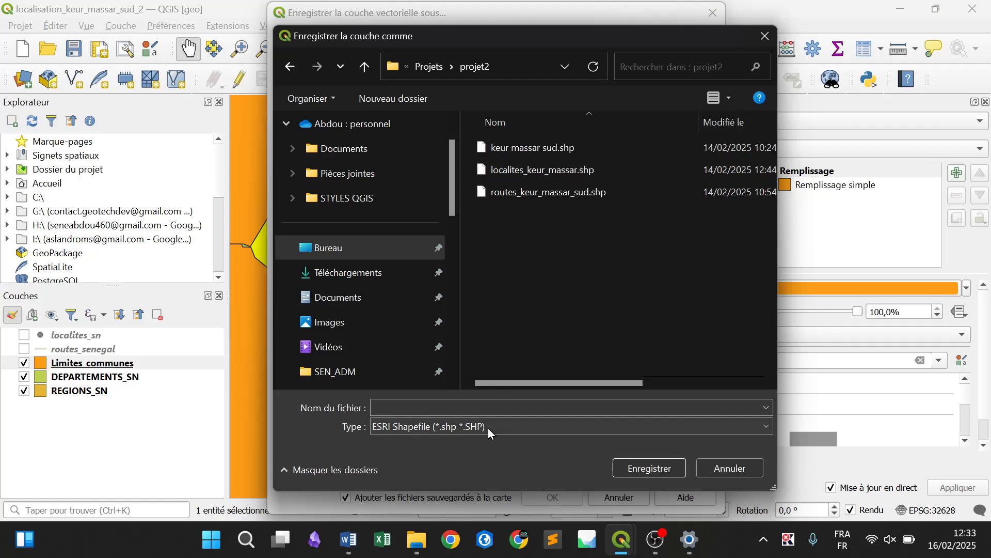
Name the shapefile Keur massar sud 2, export it to the map, and deselect all features
left_click(474, 406)
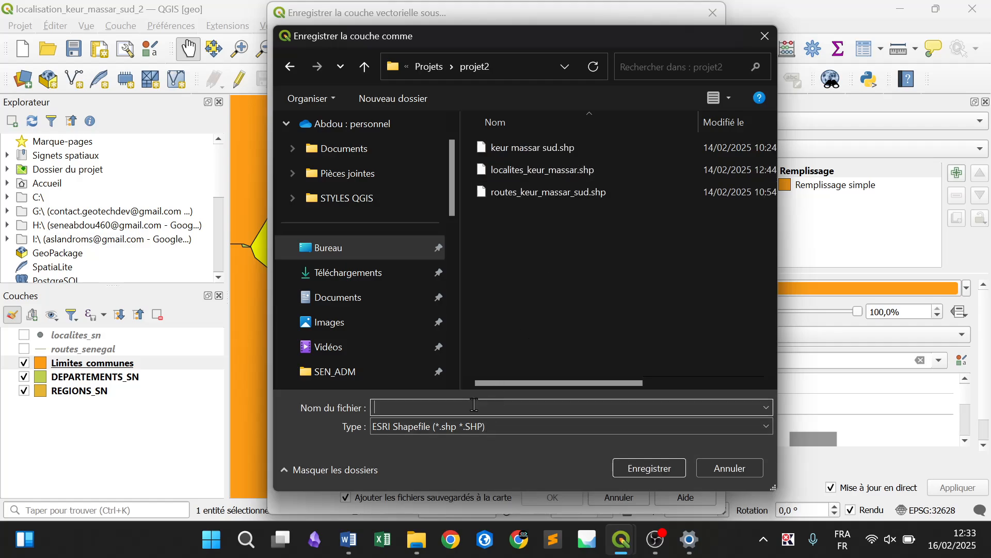
type("KEUR")
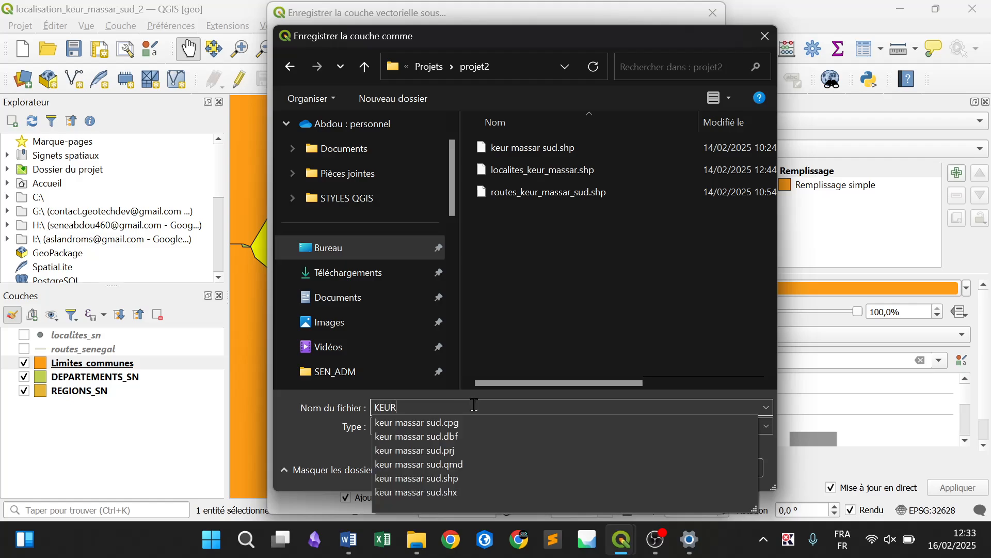
key("BackSpace")
key("BackSpace")
key("BackSpace")
type("eur massar sud 2")
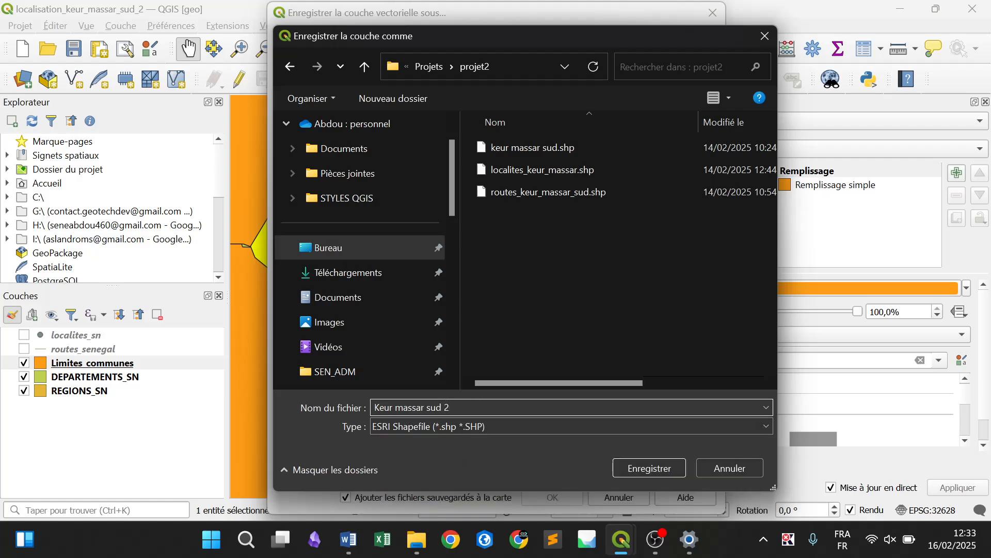
key("Return")
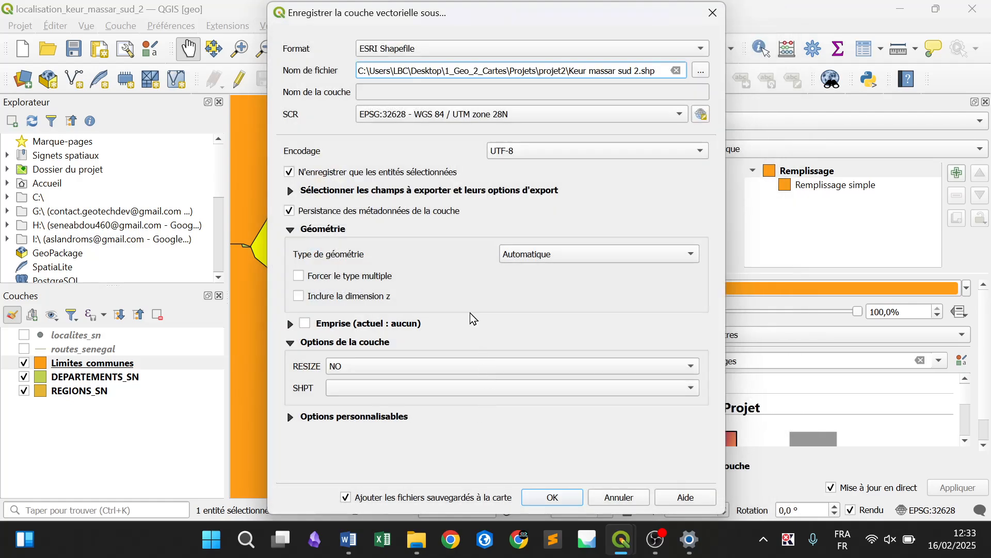
left_click(551, 497)
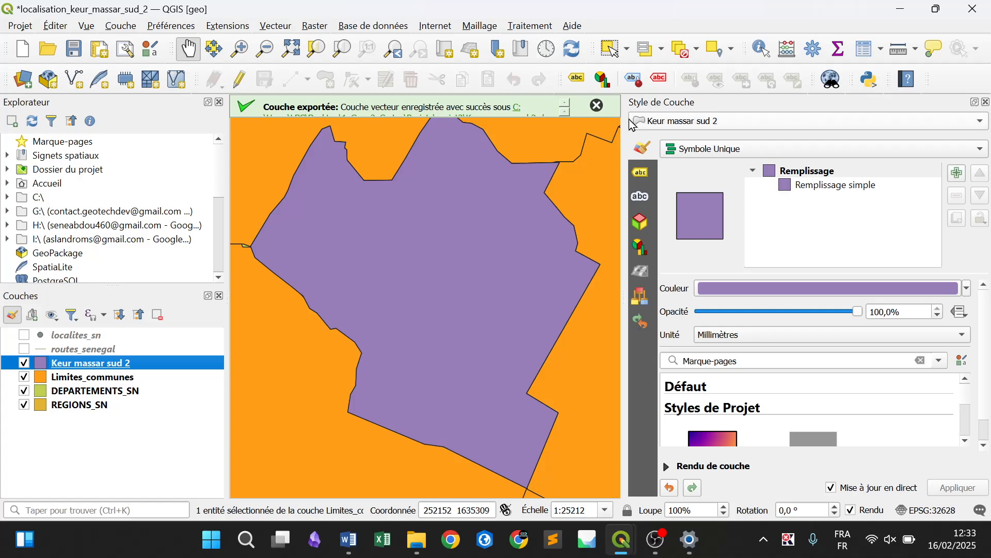
left_click(697, 50)
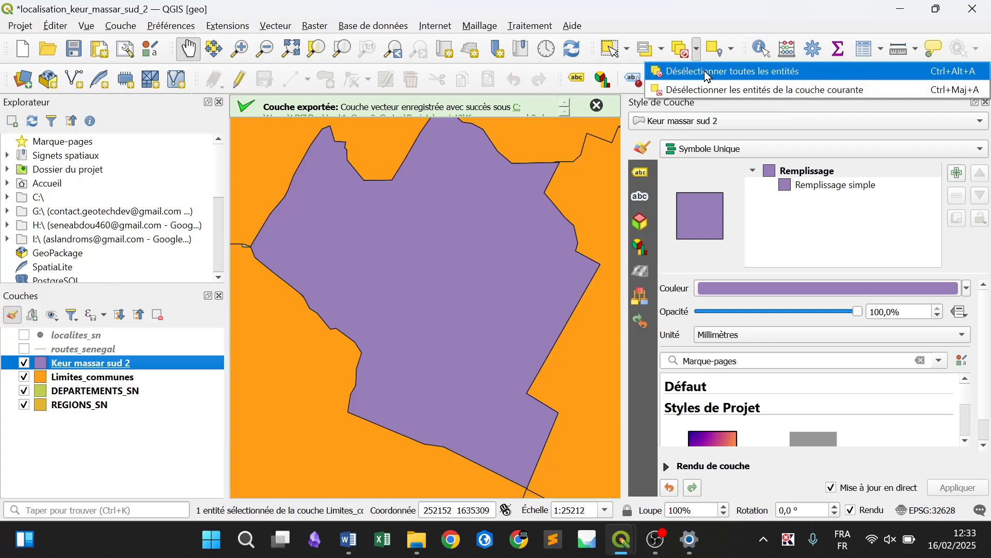
left_click(714, 73)
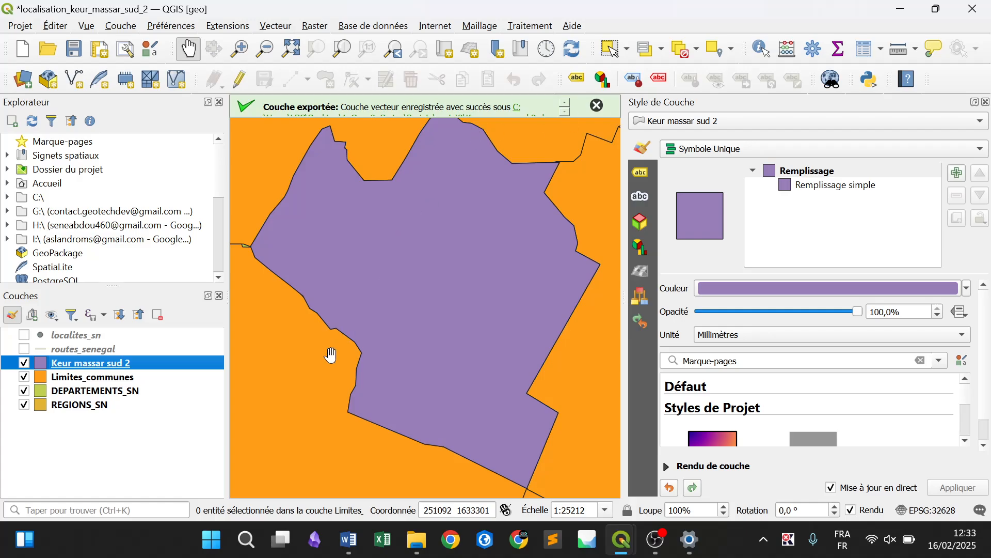
Show the localites_sn and routes_senegal layers over the Keur massar sud 2 commune for inspection, and hide both again
left_click(23, 349)
left_click(23, 335)
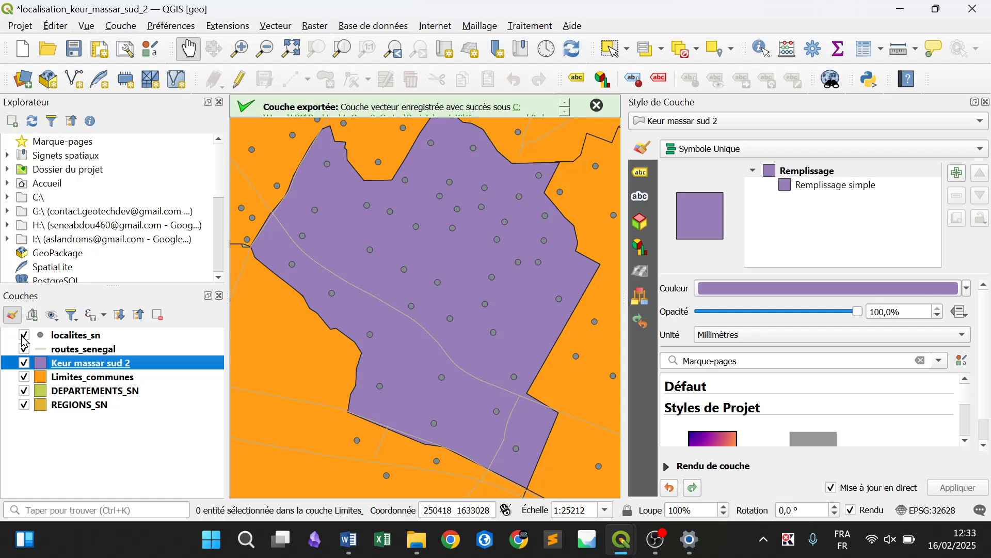
left_click(23, 335)
left_click(23, 349)
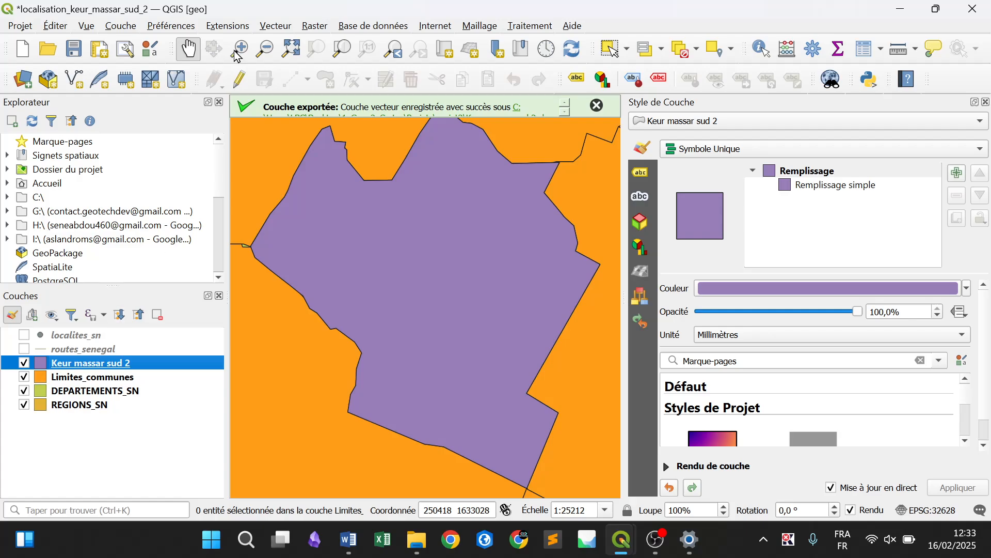
Search the extension manager for processing, check that the Processing extension is enabled, and close the manager
left_click(287, 27)
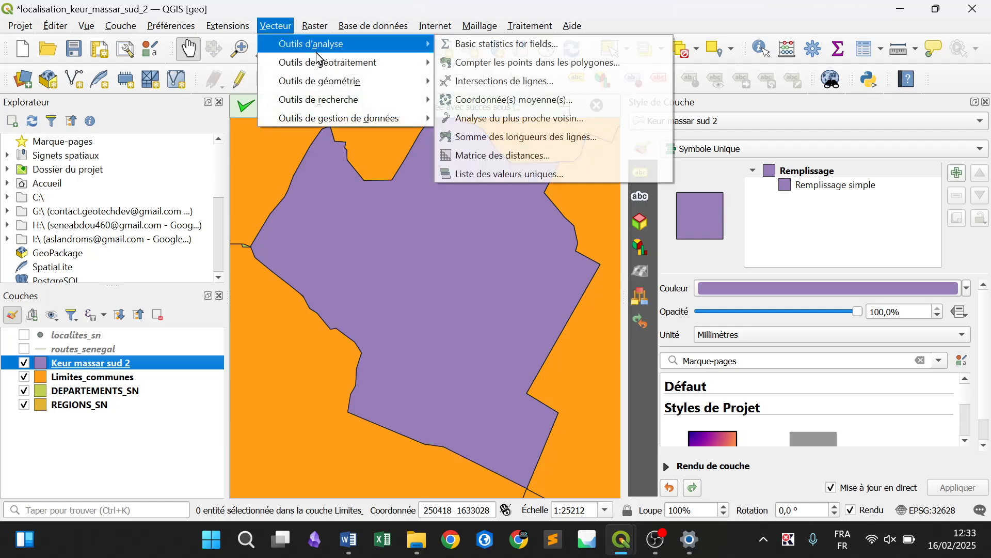
mouse_move(324, 66)
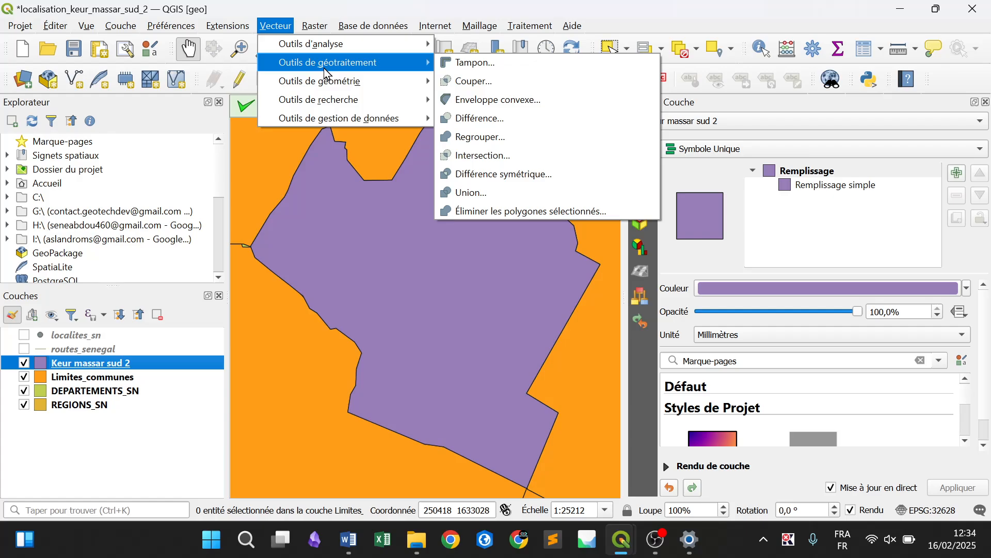
mouse_move(228, 26)
left_click(248, 45)
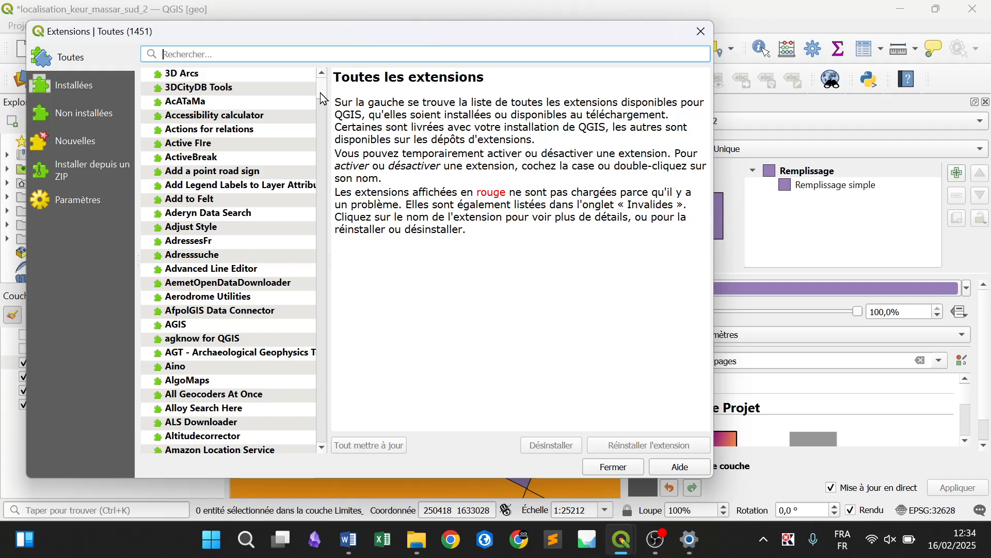
type("proc")
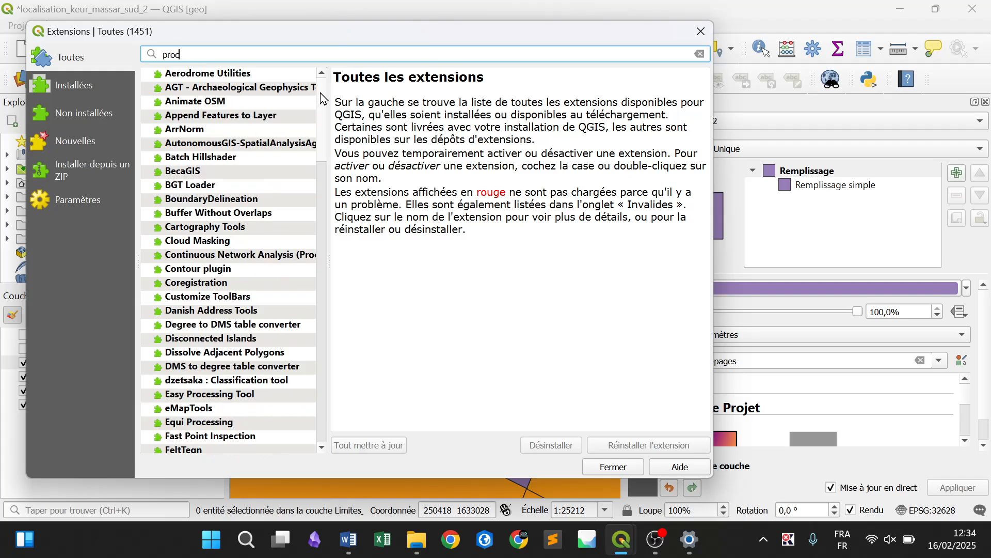
type("essing")
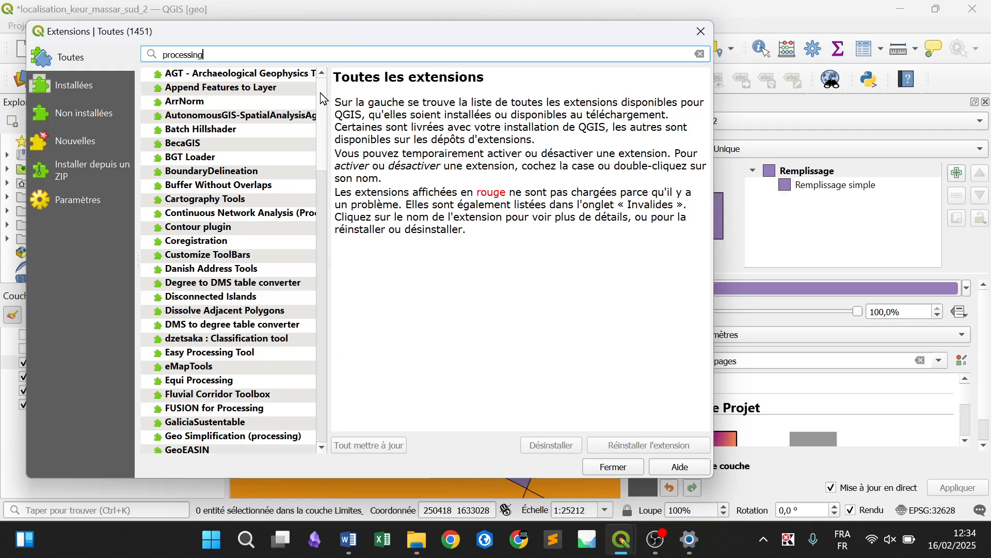
left_click_drag(321, 98, 315, 341)
left_click(203, 187)
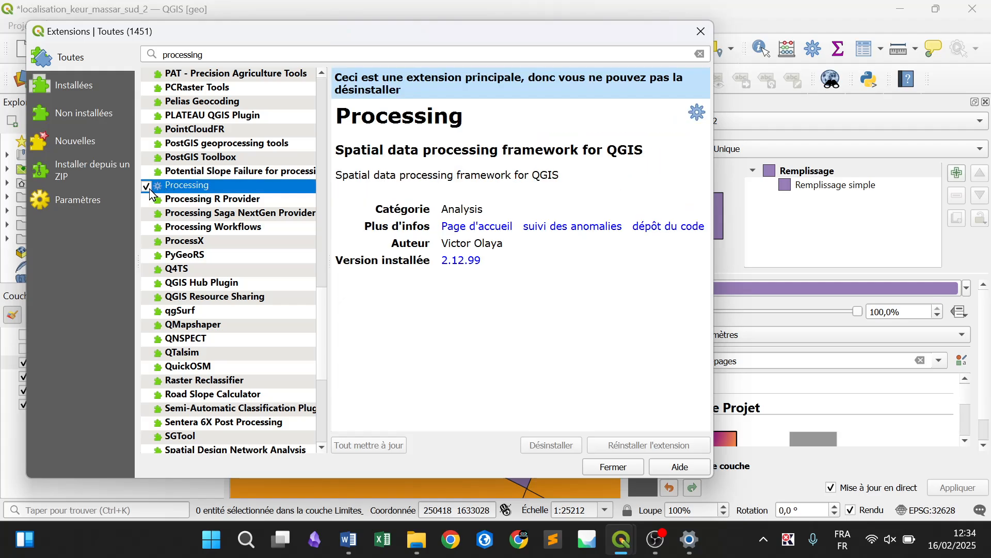
left_click(147, 186)
left_click(612, 468)
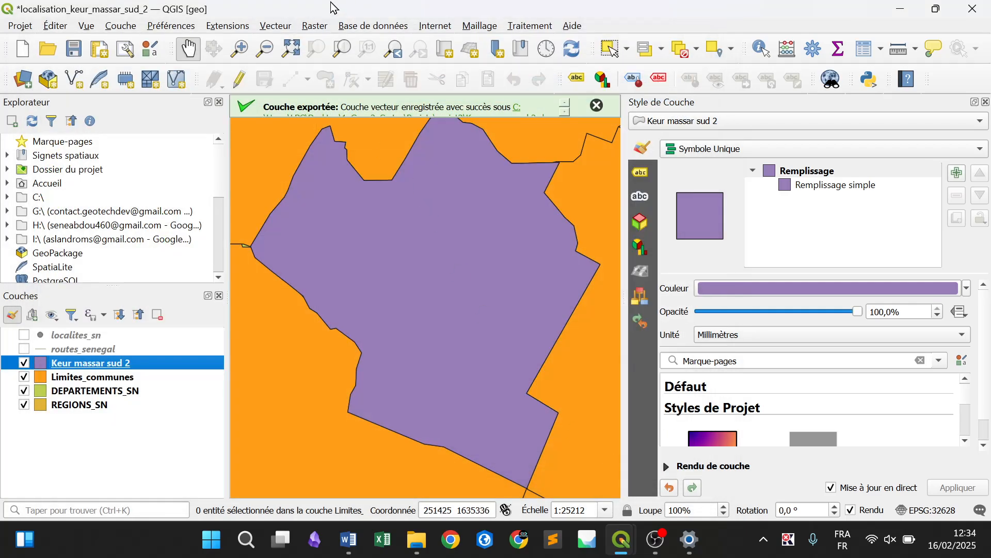
Set up the Couper (clip) geoprocessing tool with localites_sn as the source layer and Keur massar sud 2 as the overlay layer
left_click(277, 29)
mouse_move(326, 65)
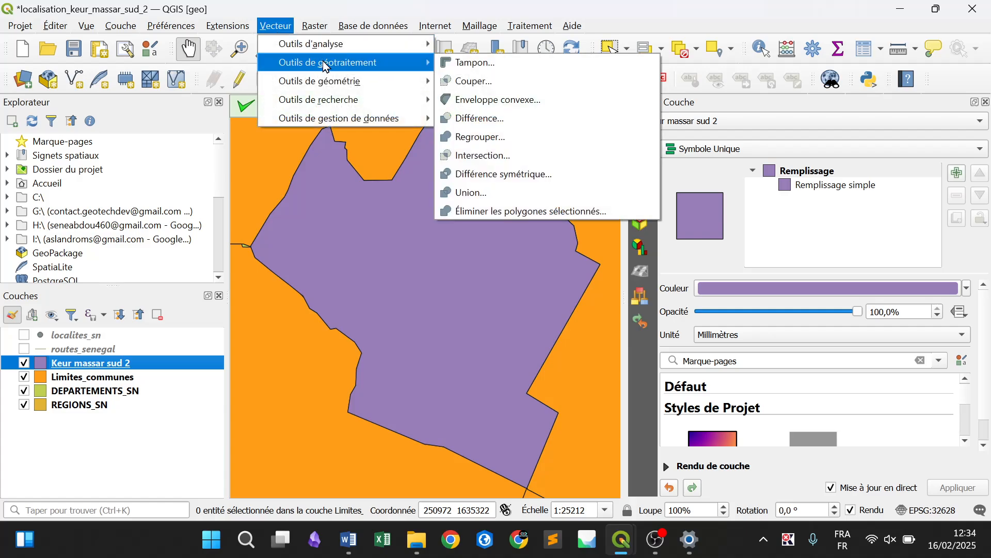
left_click(522, 80)
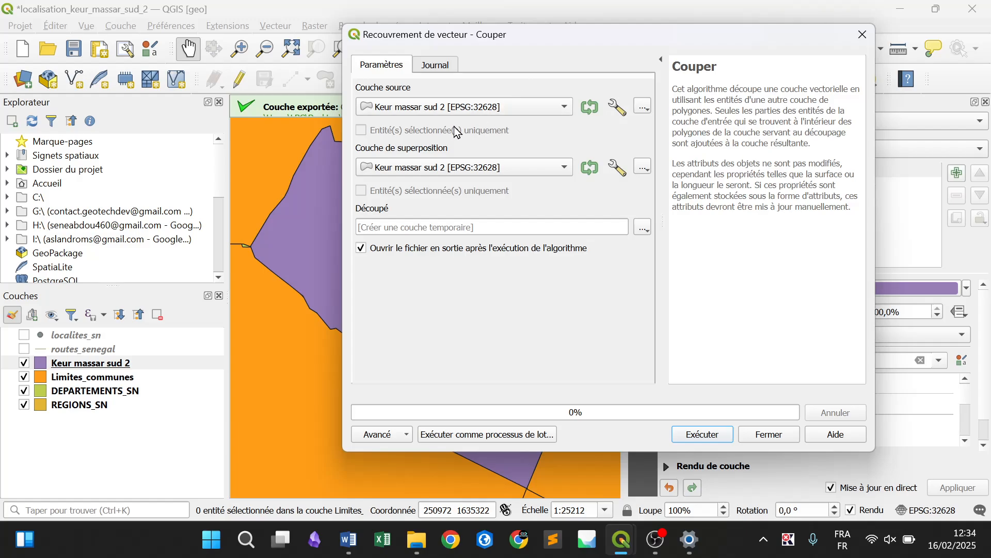
left_click(431, 113)
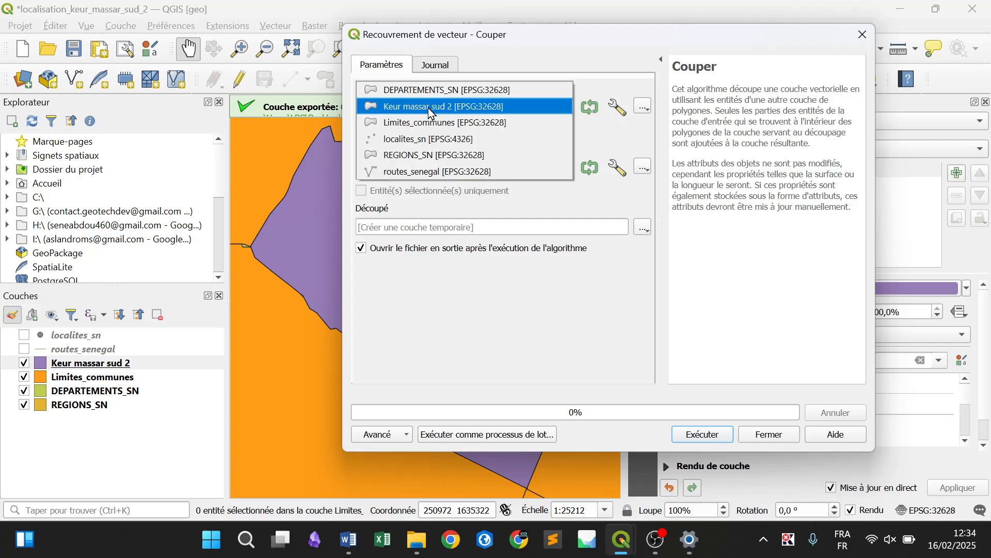
left_click(441, 139)
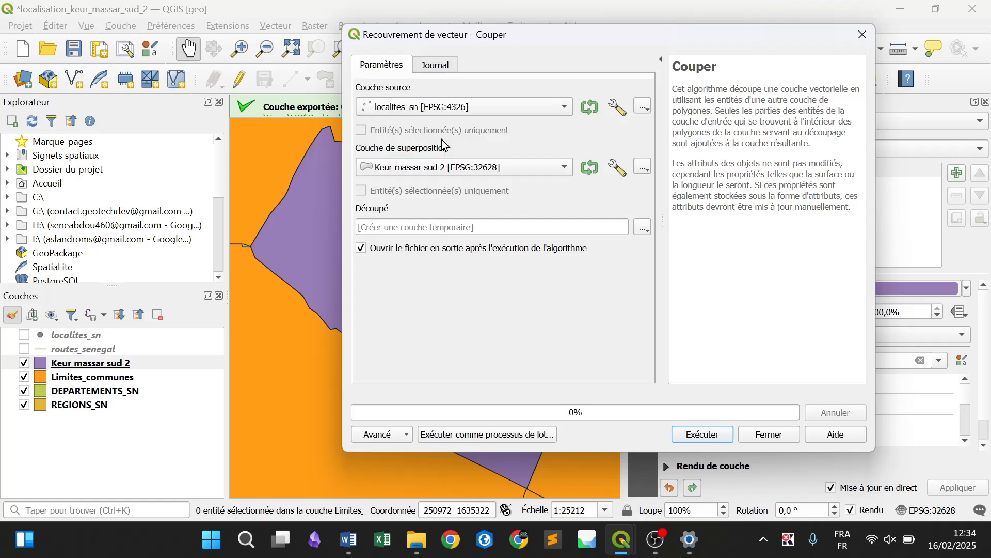
left_click(407, 175)
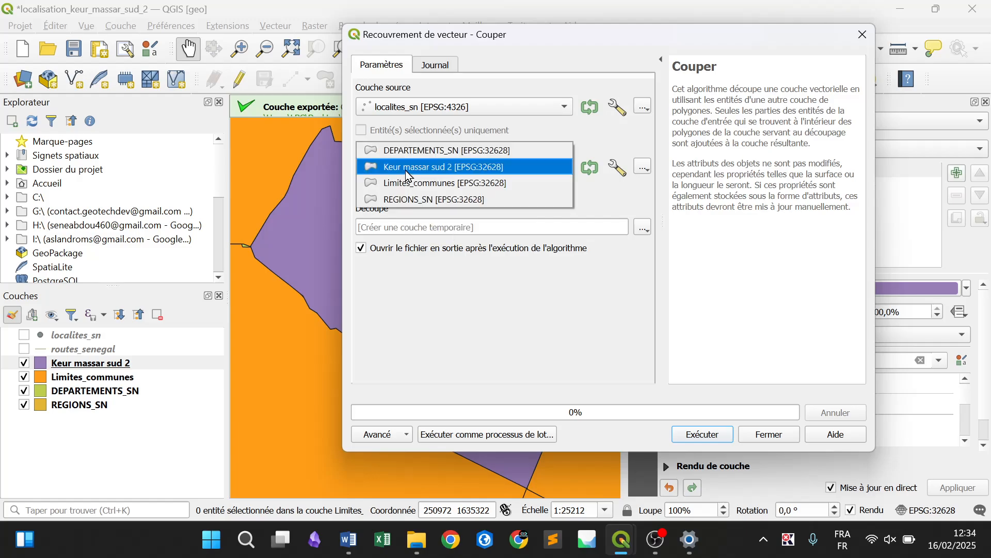
left_click(407, 172)
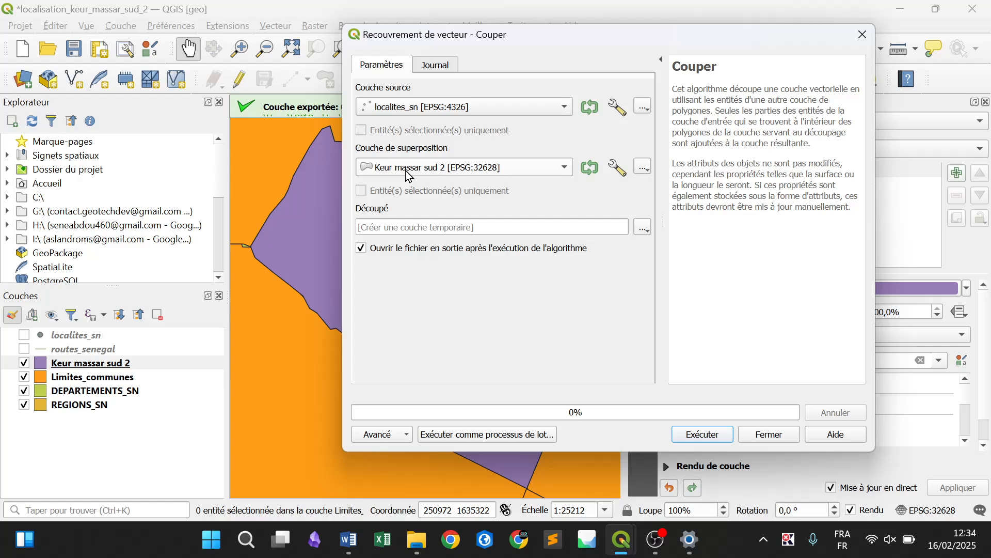
left_click(643, 230)
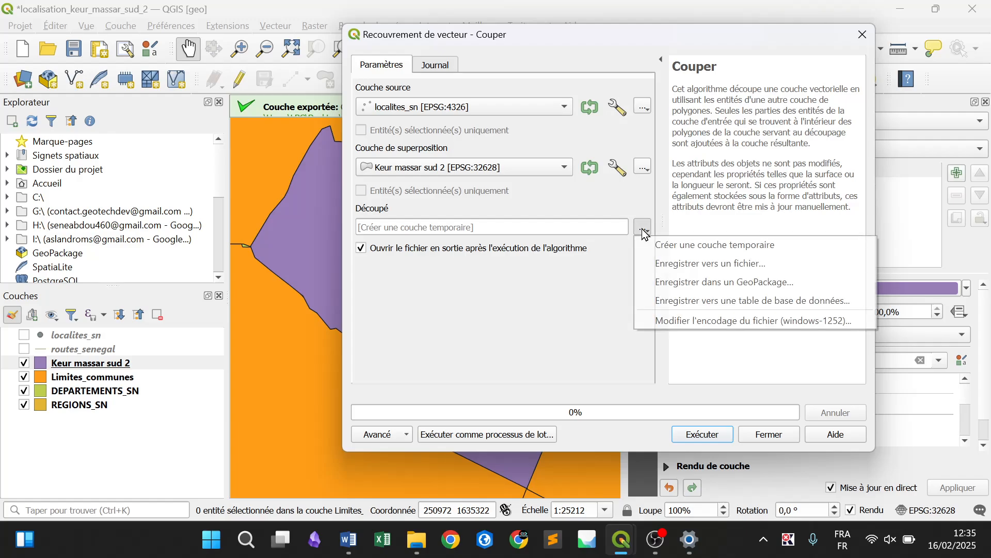
left_click(666, 263)
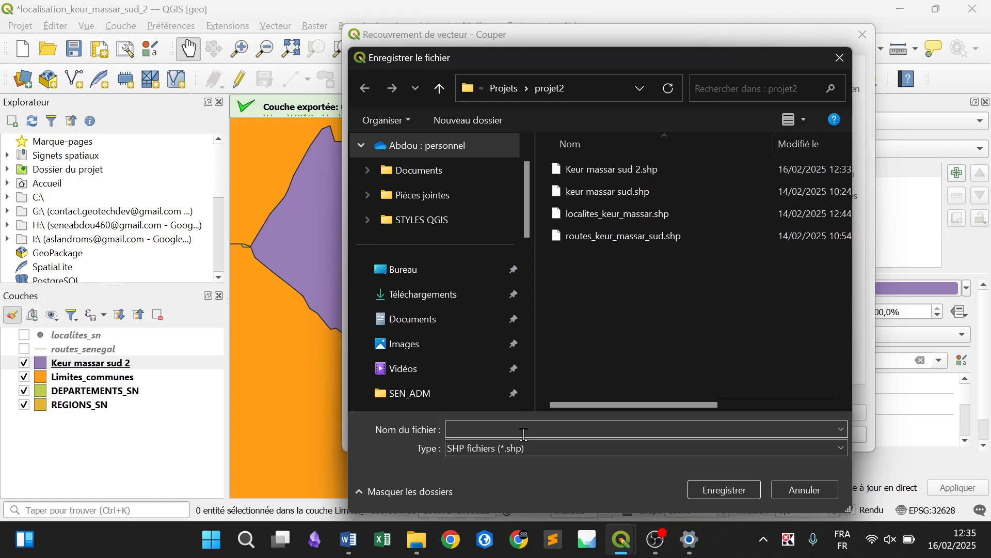
type("localite")
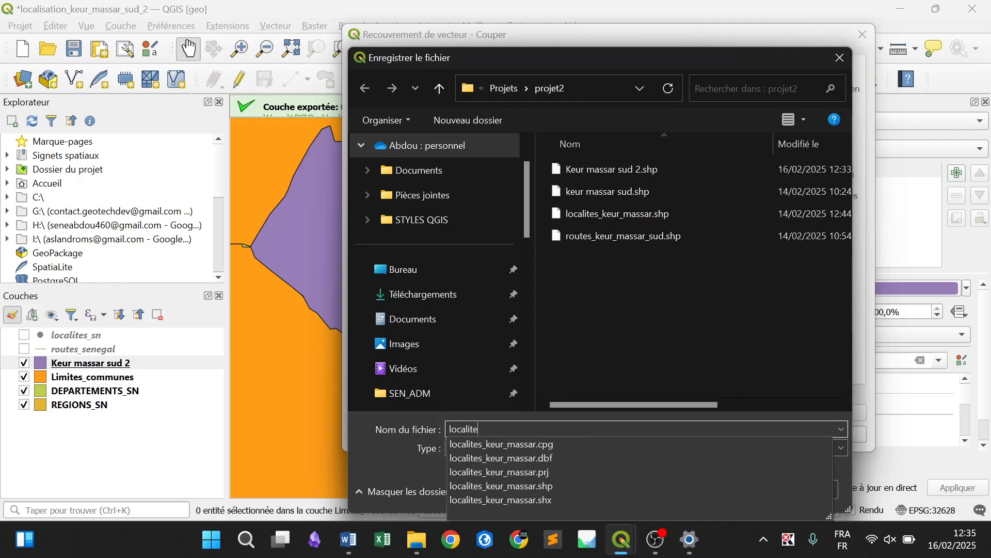
type("s de")
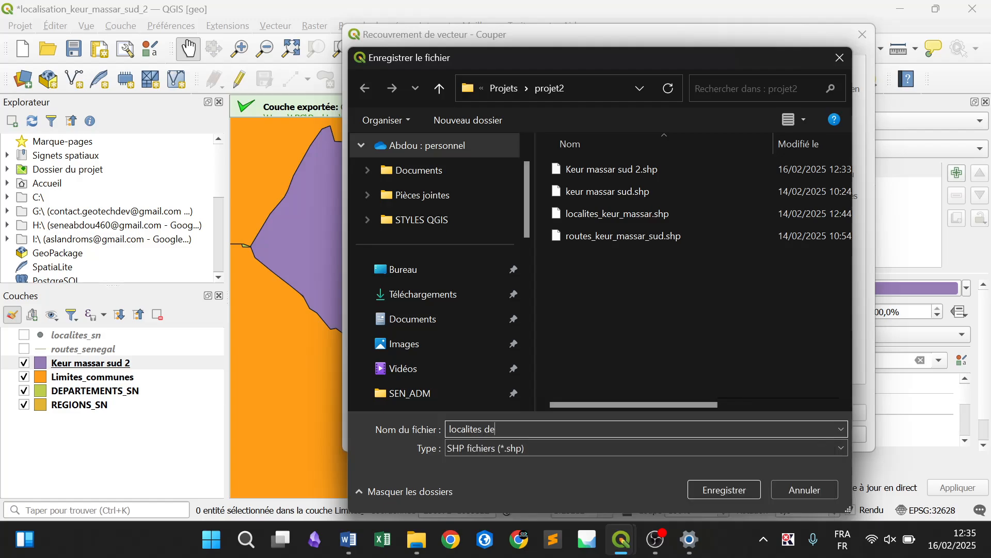
type(" keur massar")
left_click(493, 447)
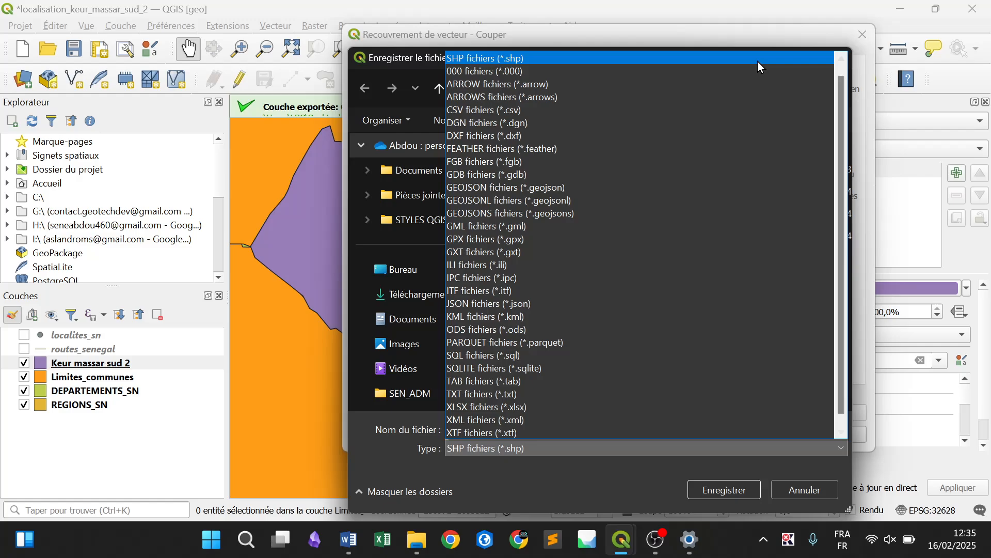
left_click(843, 59)
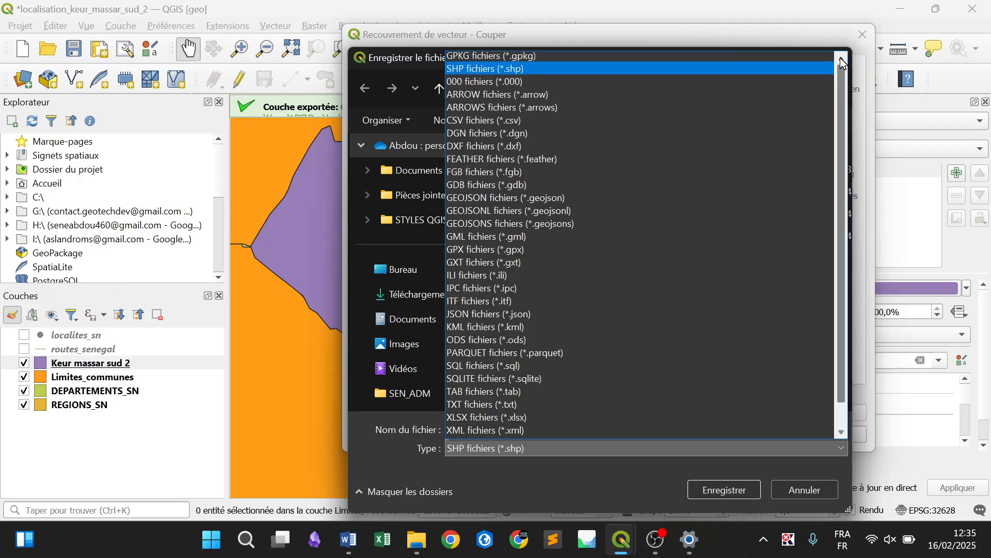
left_click(767, 56)
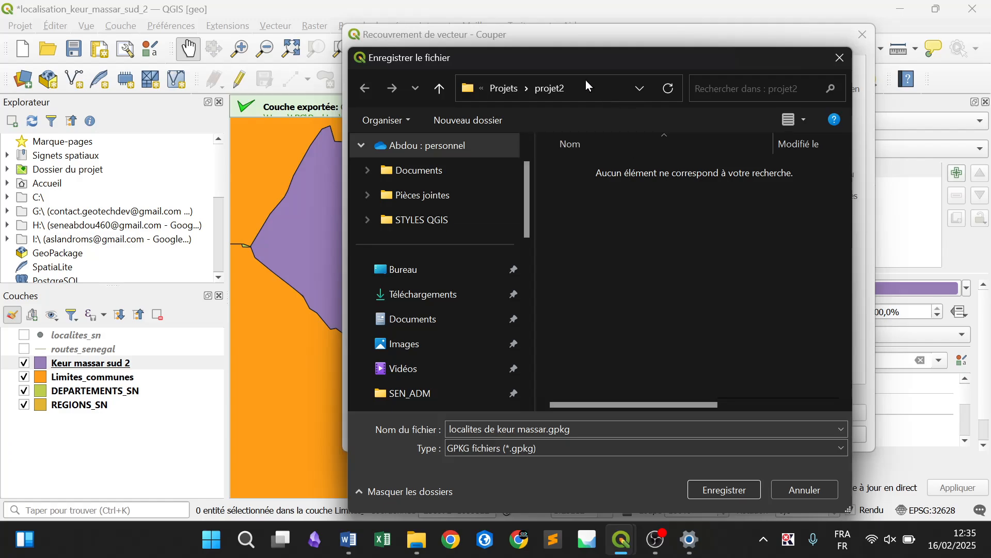
left_click(837, 58)
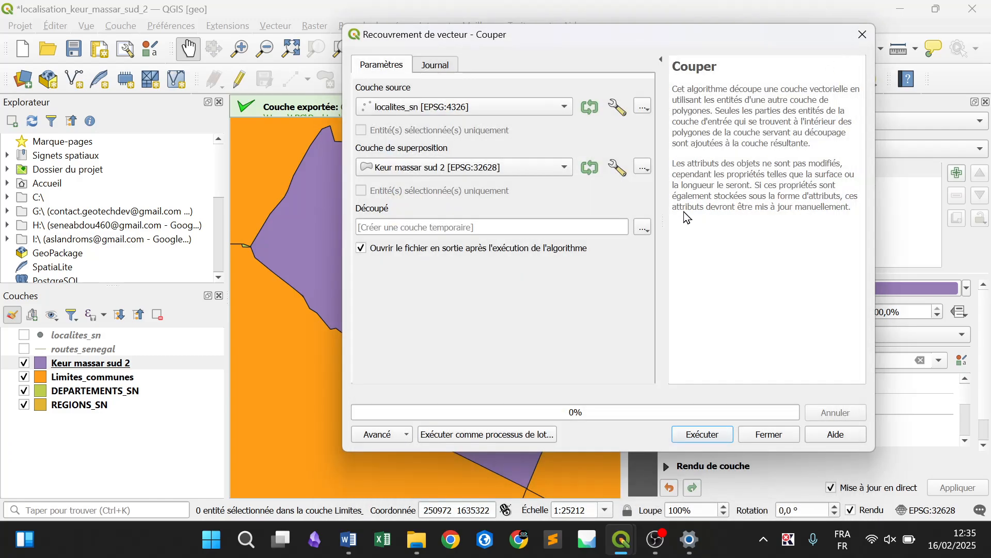
Name the clip's output file localites de keur massar in the projet2 folder and set its file type to GPKG
left_click(643, 227)
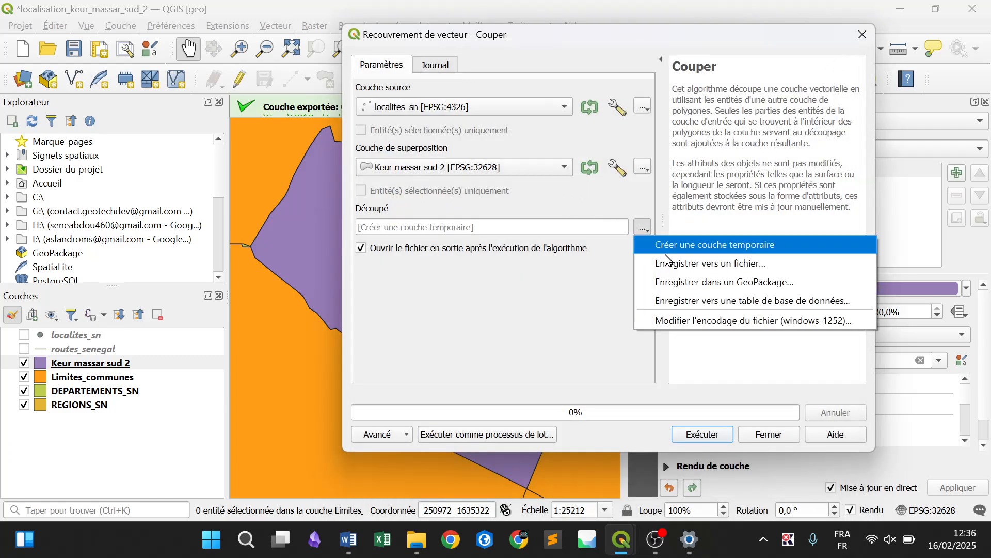
left_click(670, 268)
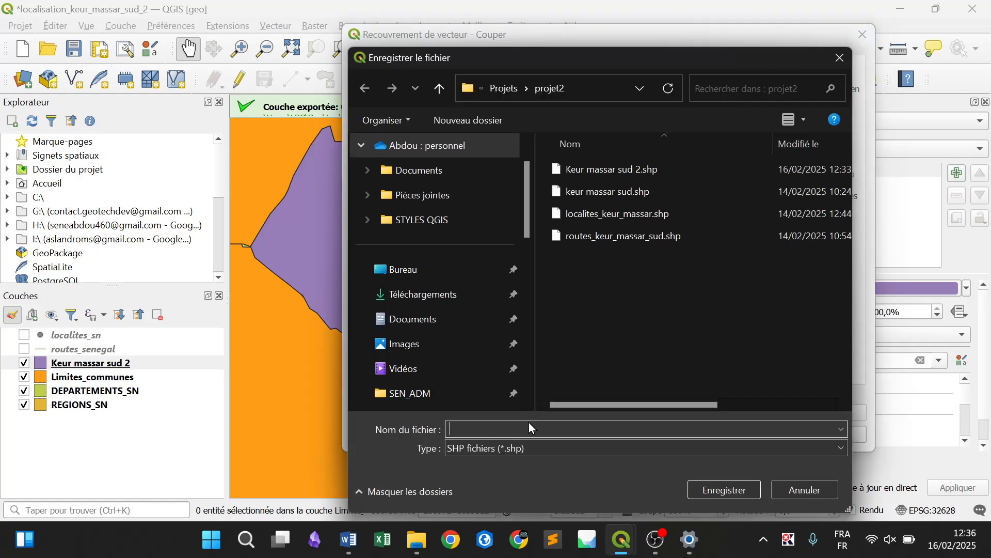
type("local")
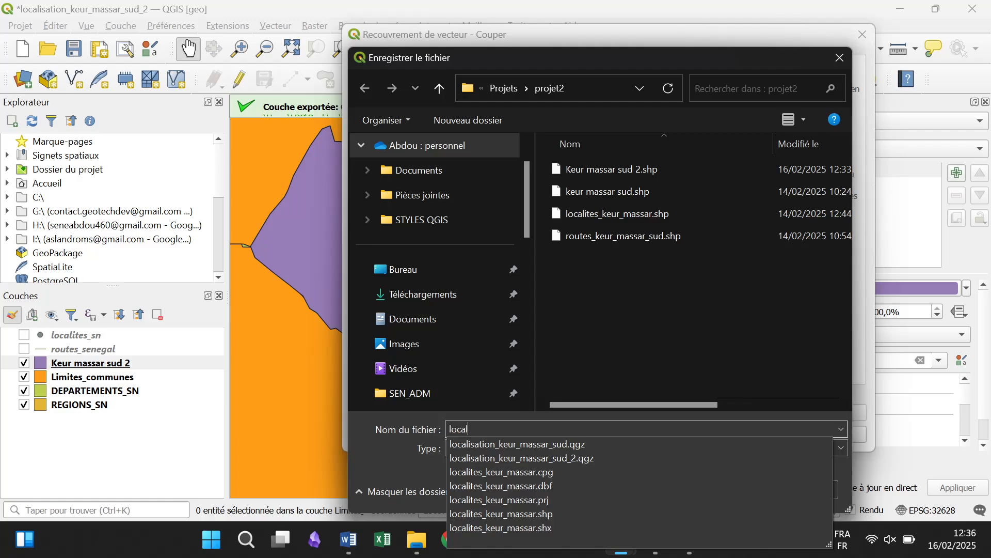
type("ites de k")
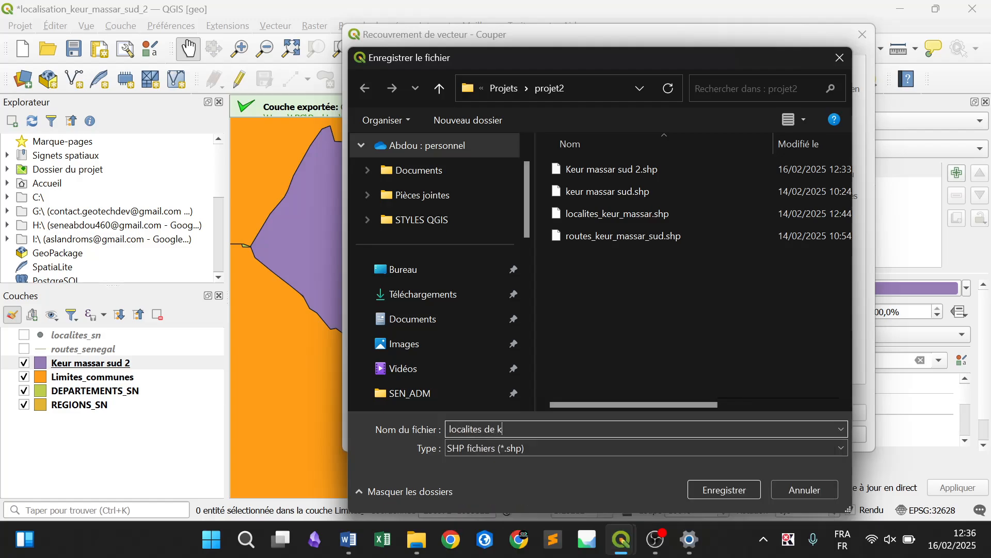
type("eur massar")
left_click(525, 443)
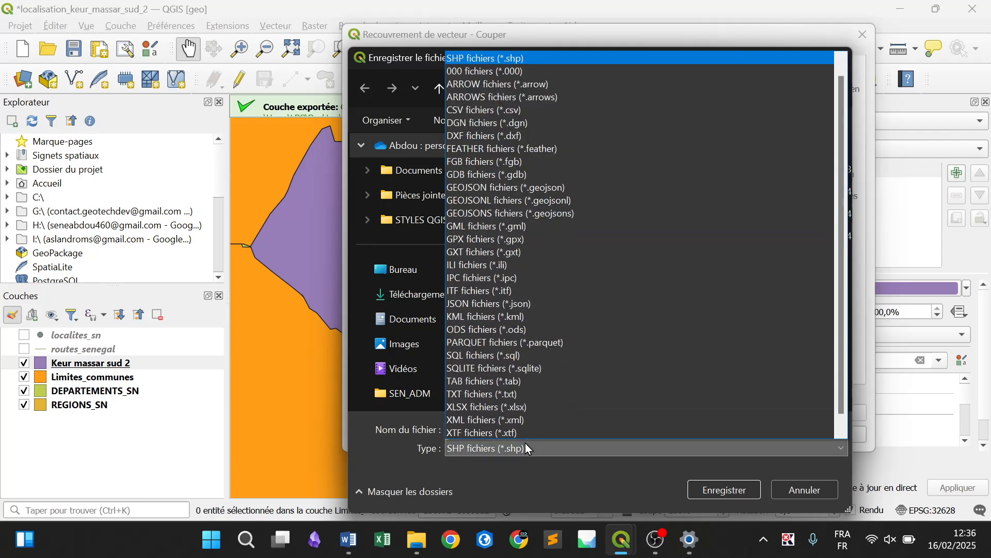
left_click(844, 62)
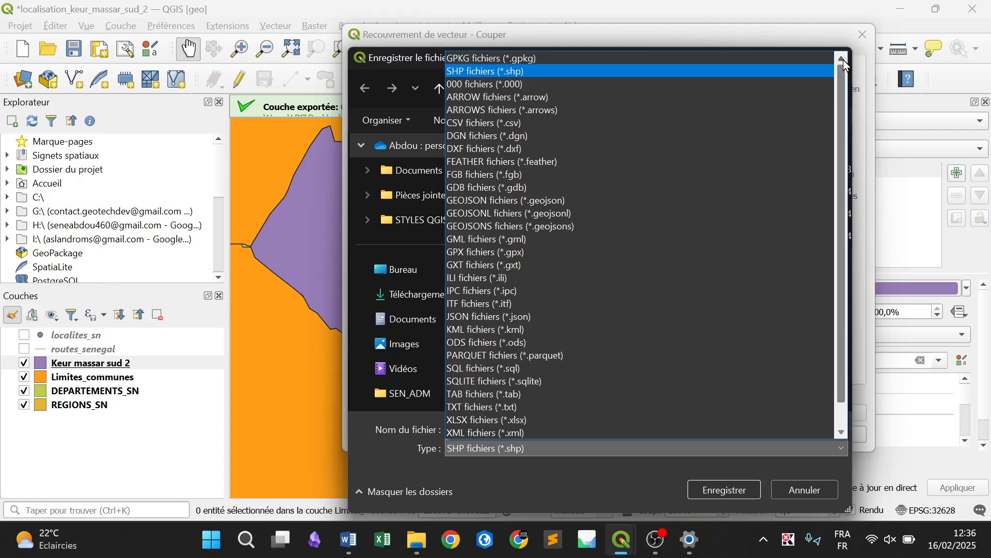
left_click_drag(840, 88, 844, 54)
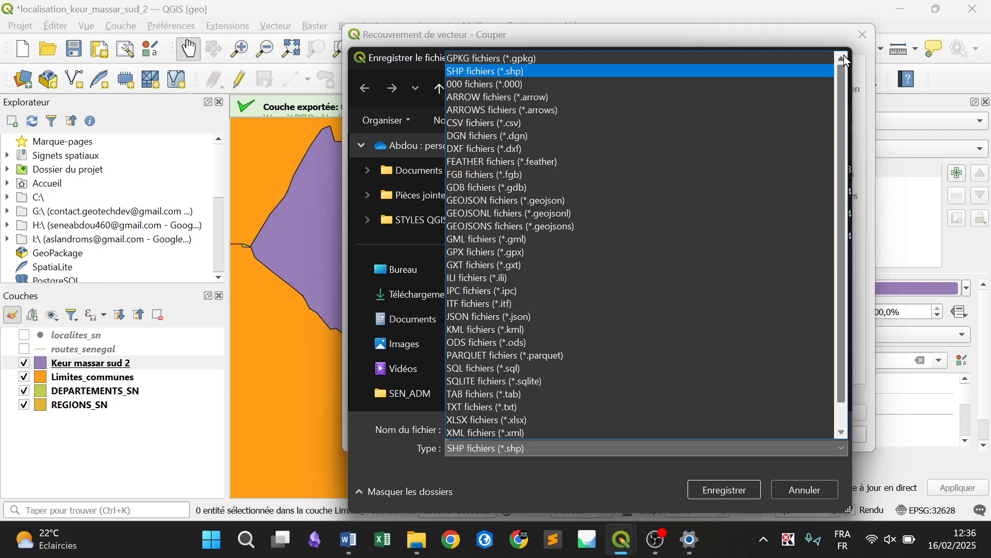
left_click(670, 58)
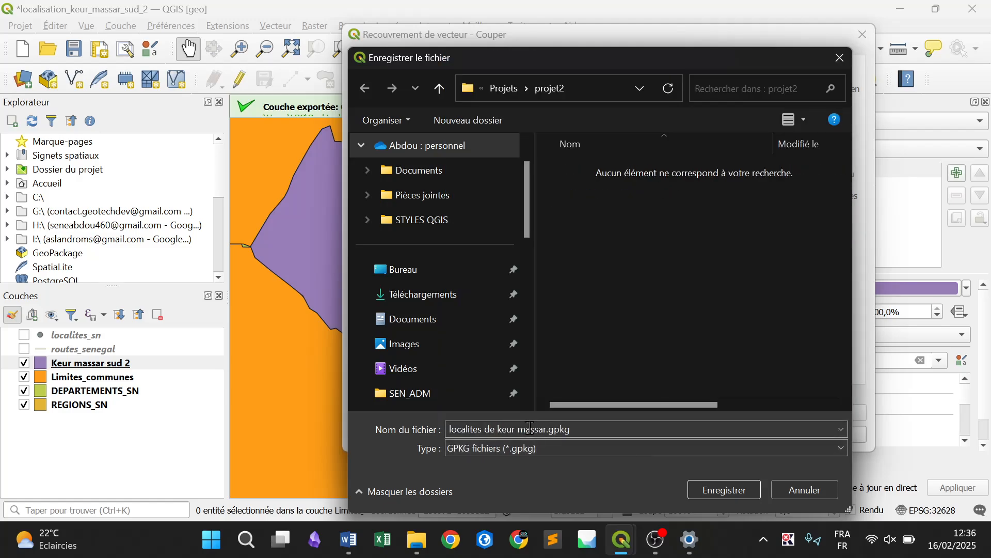
Re-enter the .gpkg extension, save the output as localites de keur massar.gpkg, and run the clip
triple_click(598, 429)
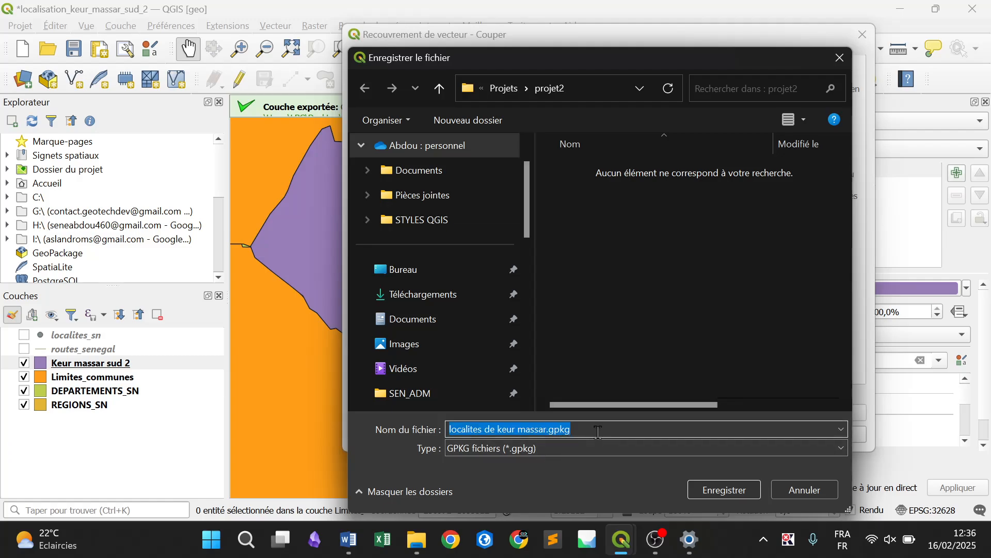
left_click(599, 431)
key("BackSpace")
key("BackSpace")
key("BackSpace")
key("BackSpace")
key("BackSpace")
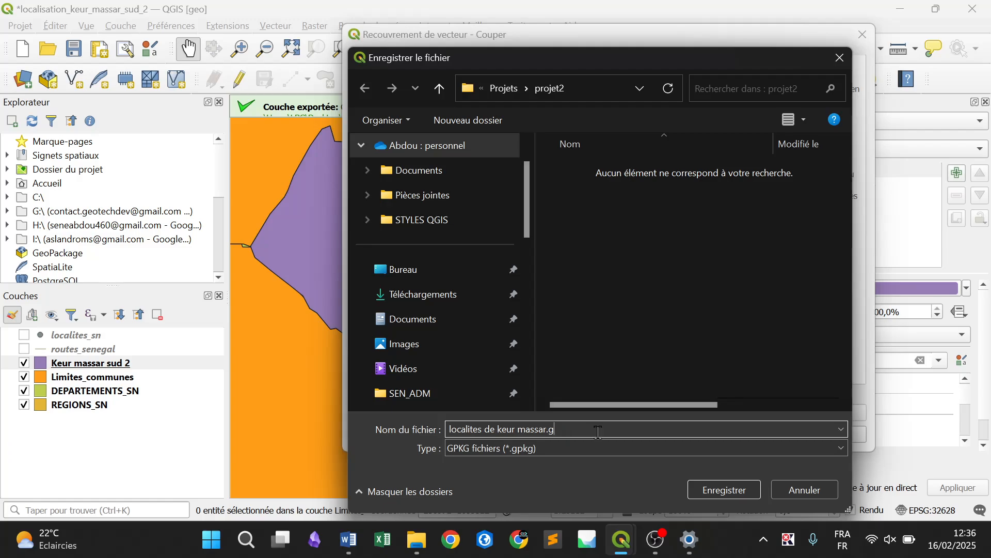
type(".gpkg")
left_click(738, 487)
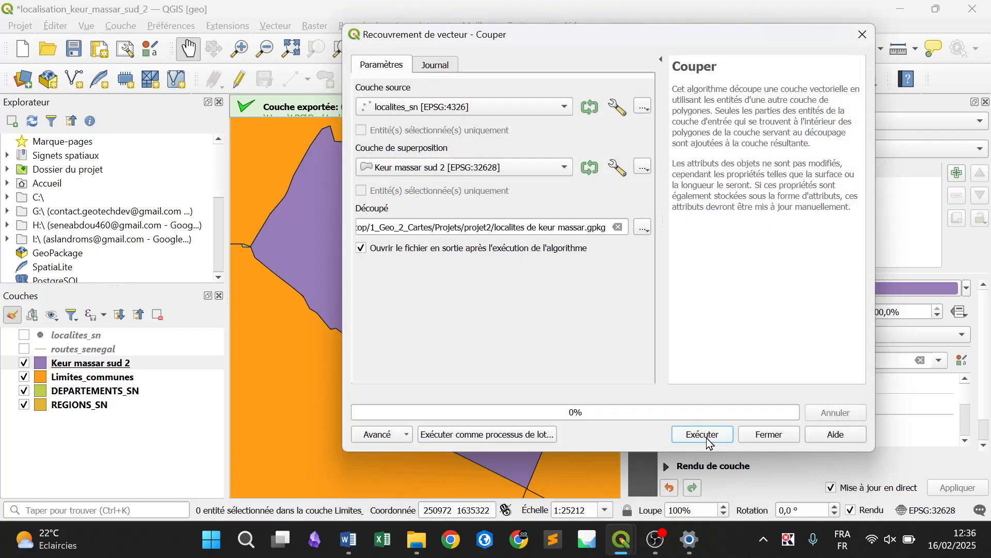
left_click(708, 440)
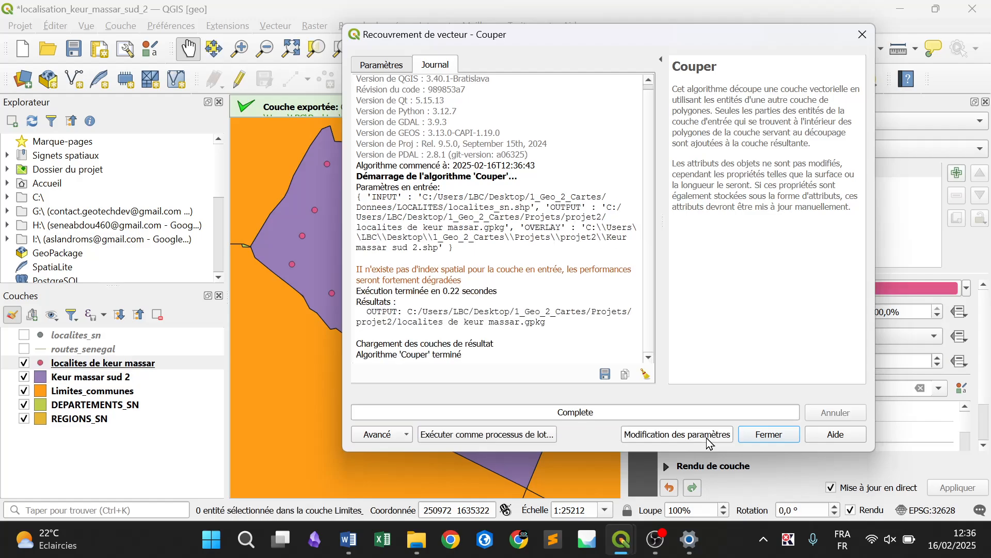
left_click(769, 433)
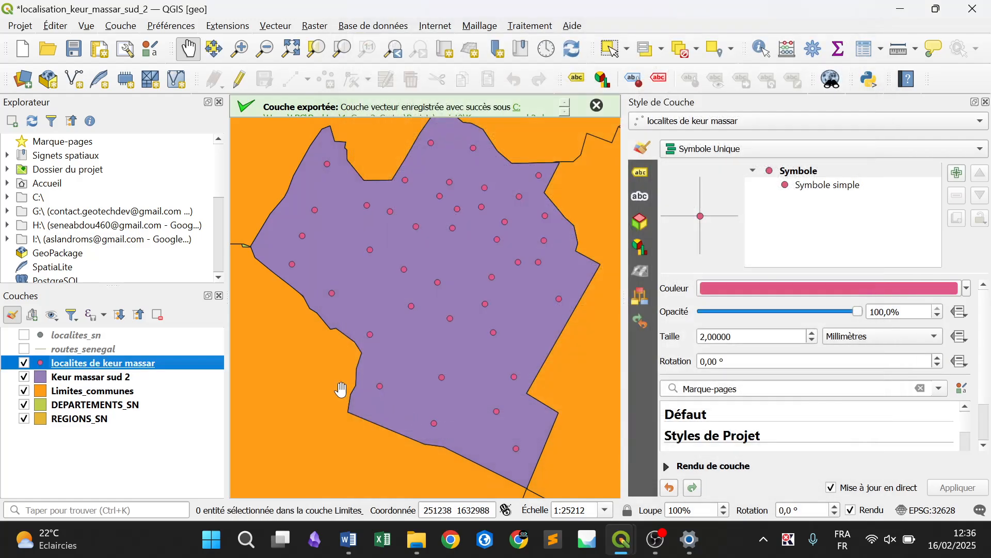
Set up the Couper geoprocessing tool with routes_senegal as the source layer and Keur massar sud 2 as the overlay layer
left_click(139, 353)
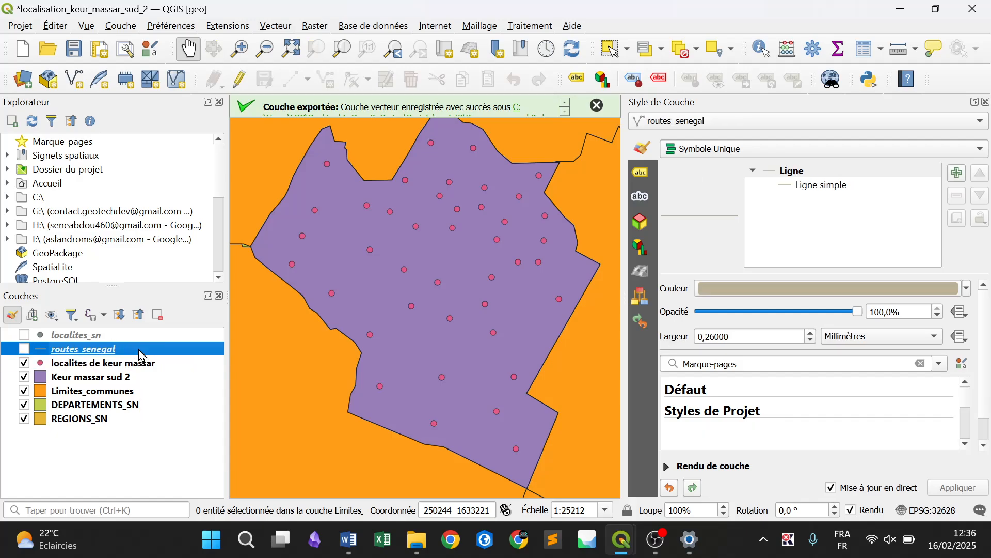
left_click(278, 28)
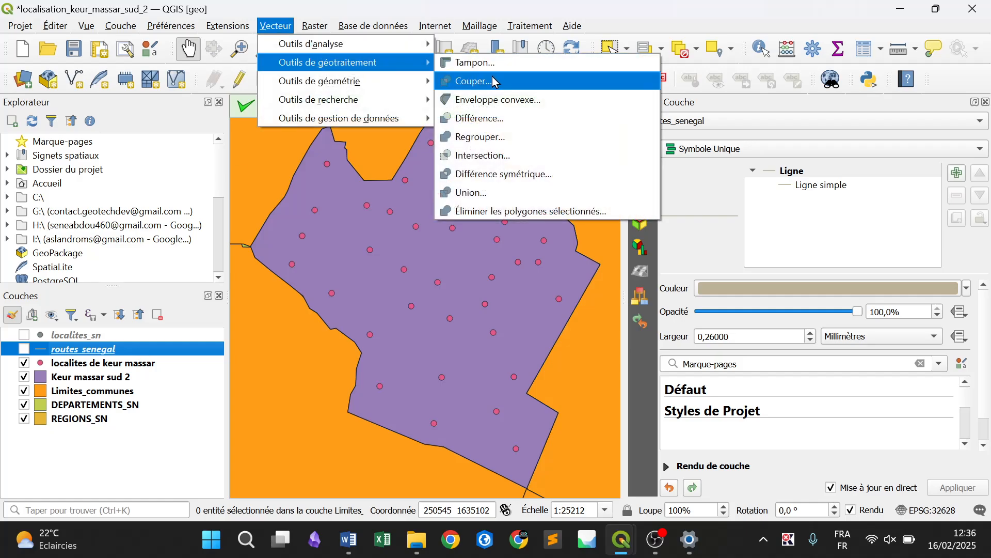
left_click(519, 53)
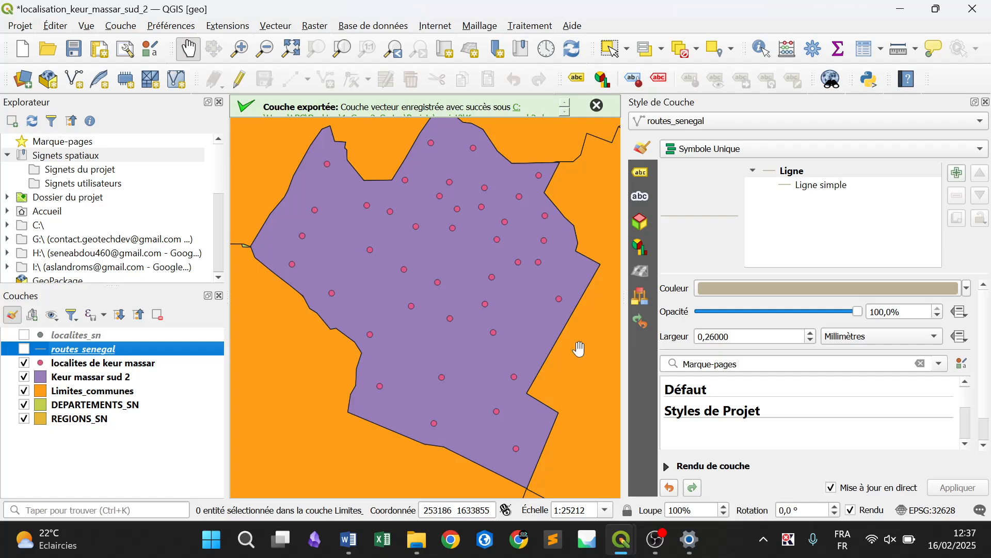
left_click(619, 540)
left_click(276, 25)
mouse_move(307, 51)
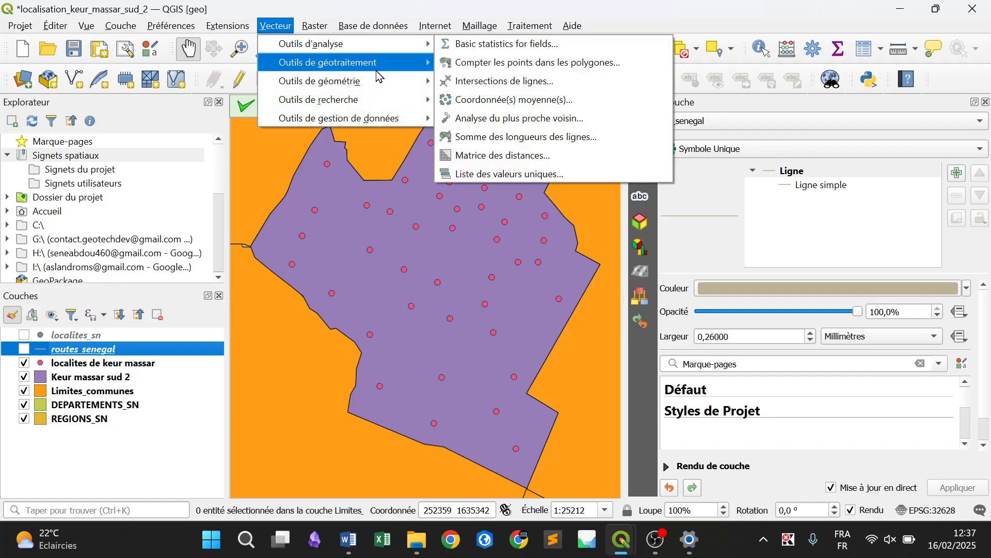
mouse_move(392, 62)
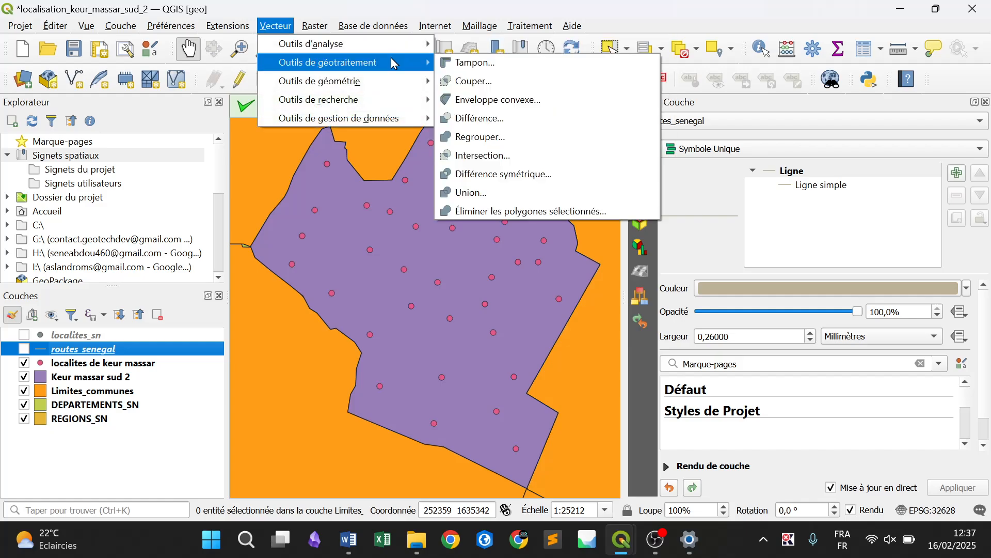
left_click(471, 81)
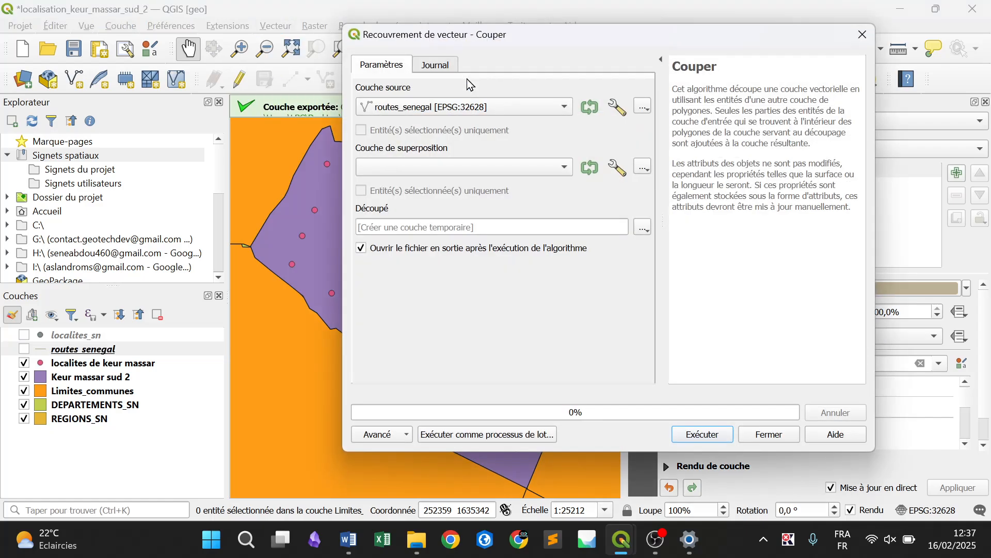
left_click(392, 110)
left_click(392, 107)
left_click(399, 169)
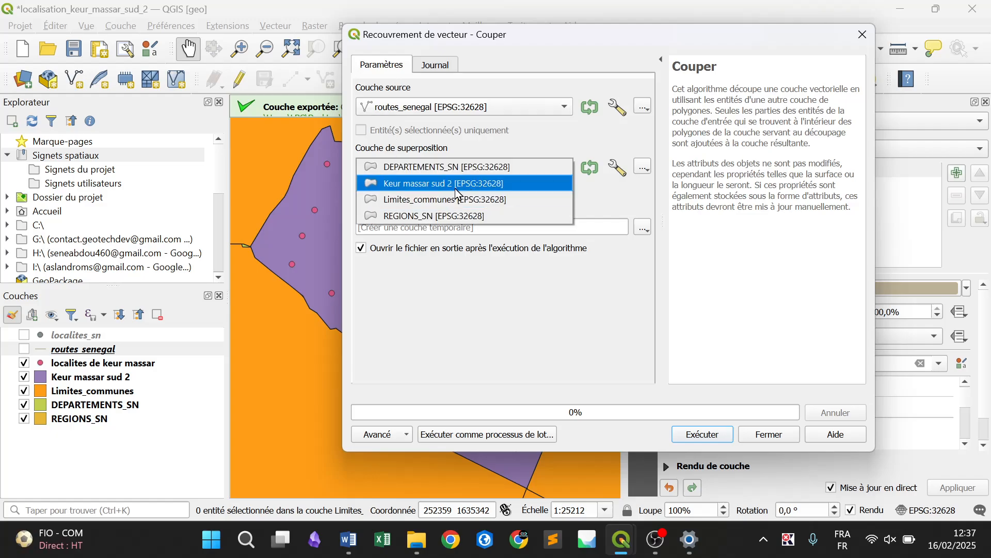
left_click(408, 183)
Set the output file to routes de keur massar.gpkg in the projet2 folder and run the road clip
left_click(643, 228)
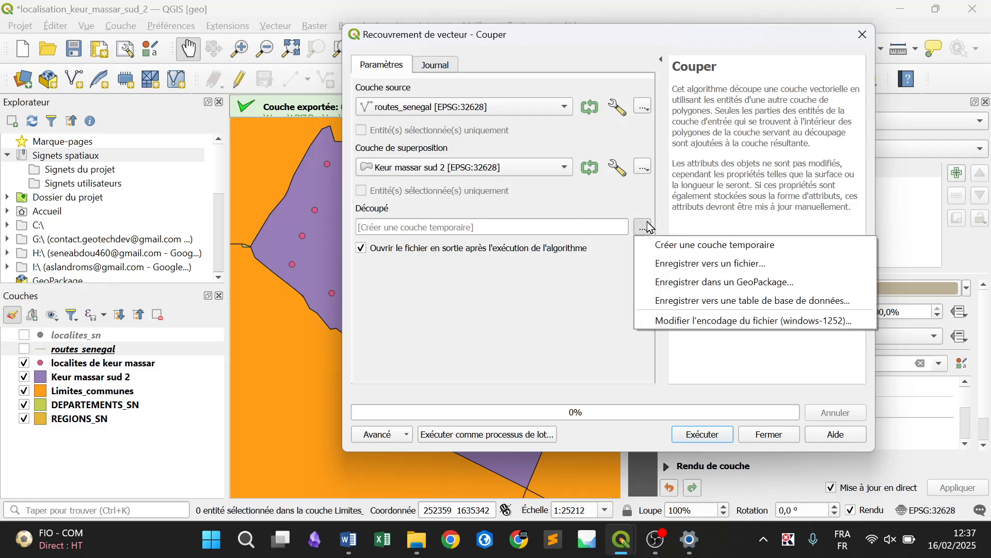
left_click(668, 258)
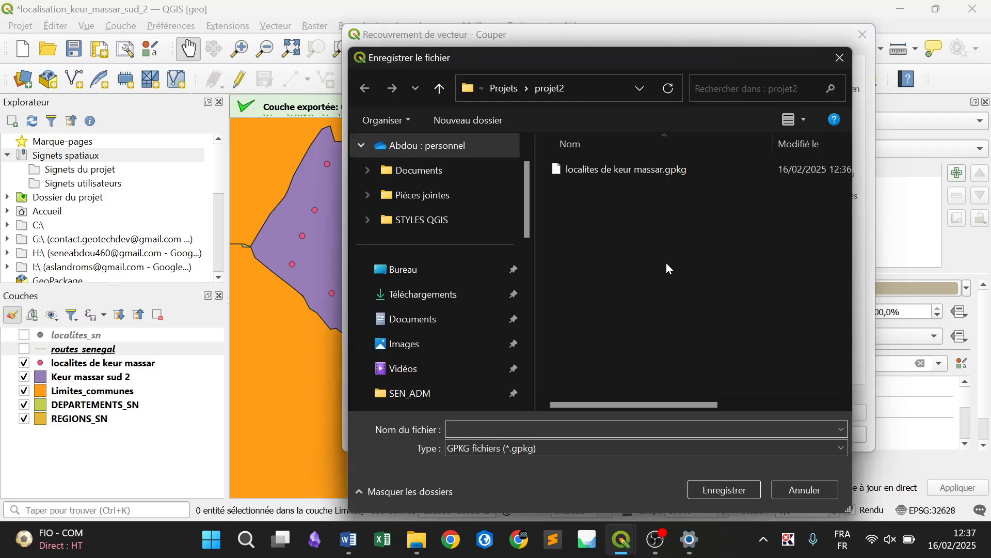
type("routes de ")
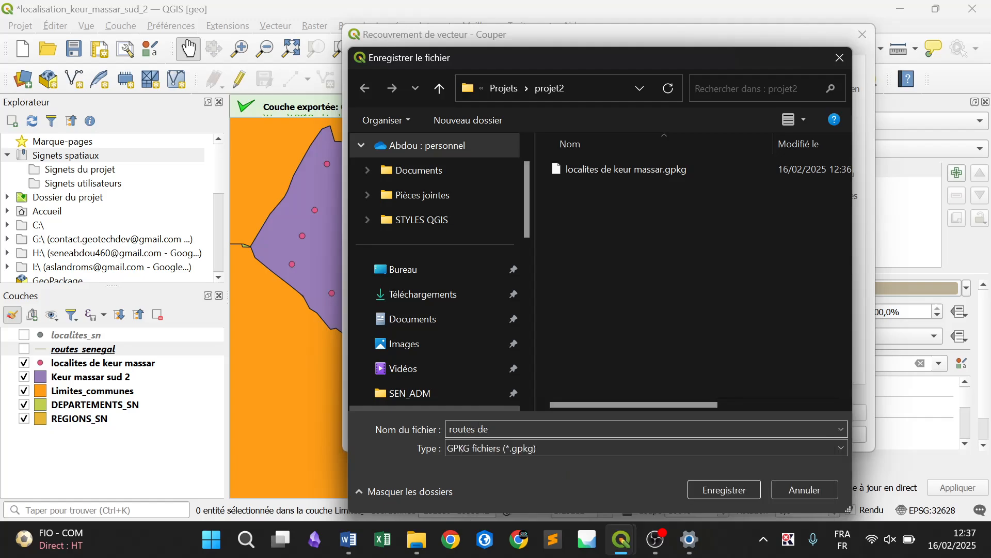
type("keur massar")
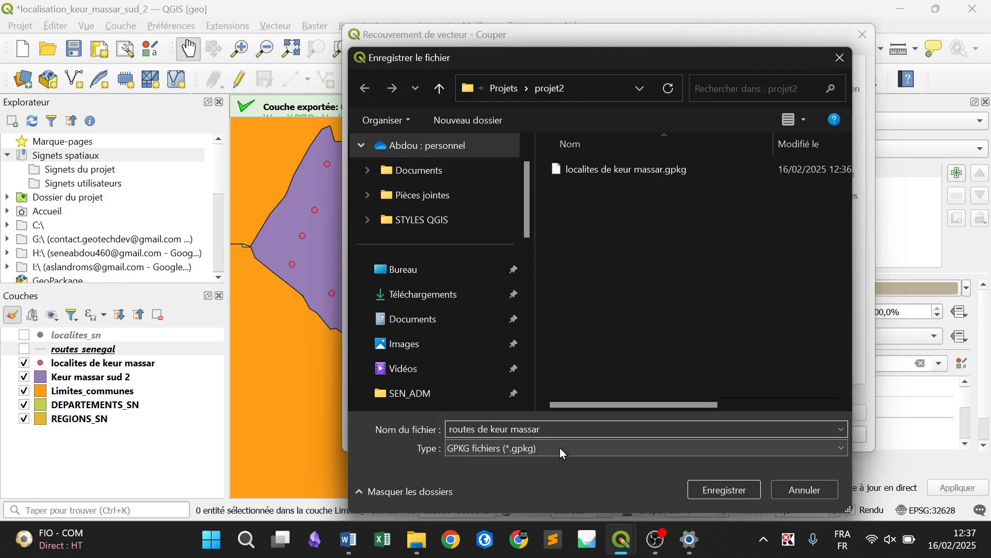
type("gpkg")
left_click(720, 489)
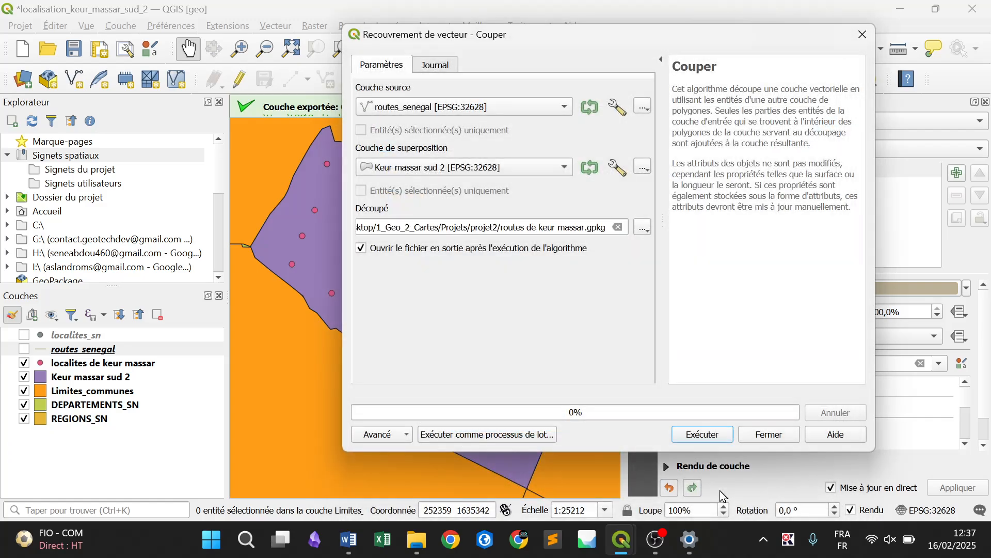
left_click(709, 438)
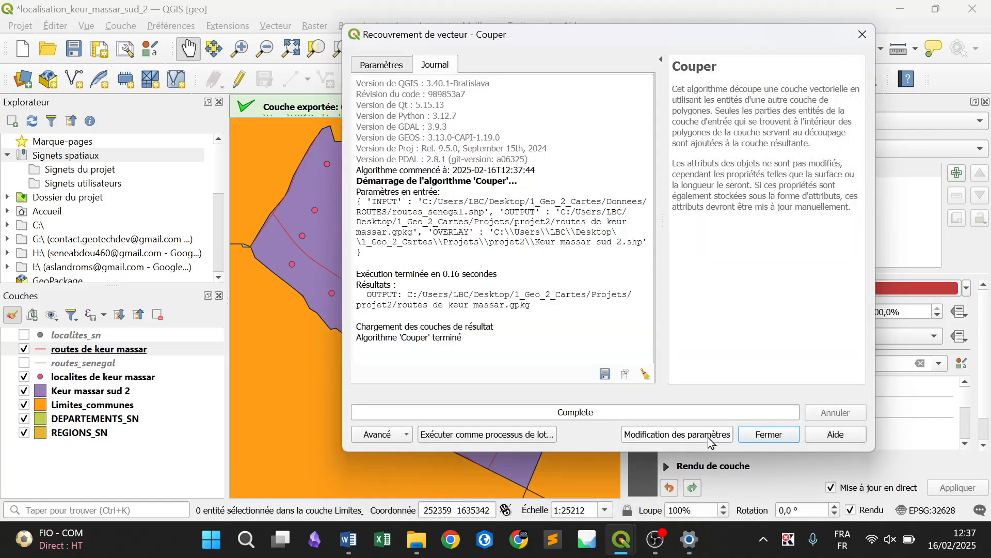
Close the completed clip and move the routes de keur massar layer between localites de keur massar and Keur massar sud 2
left_click(769, 434)
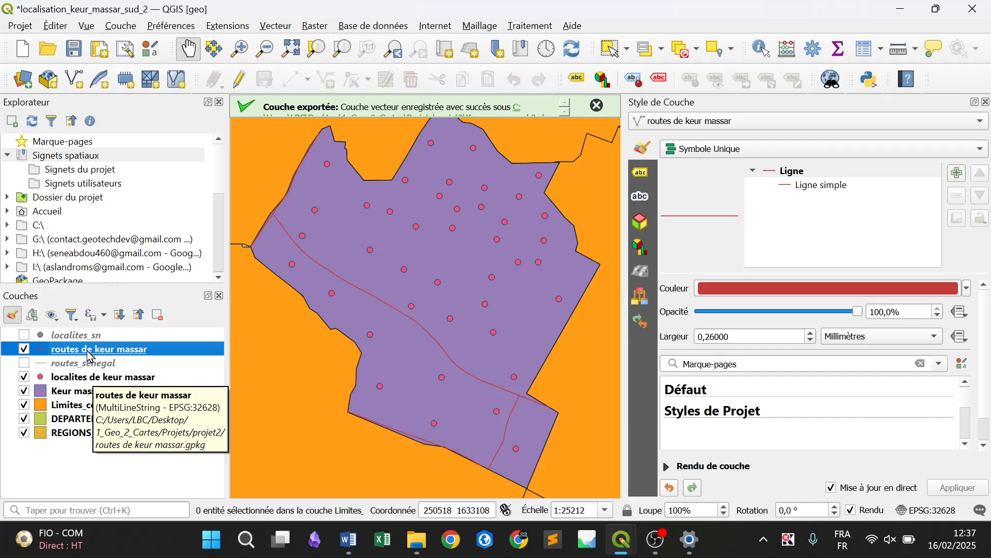
left_click_drag(89, 356, 140, 384)
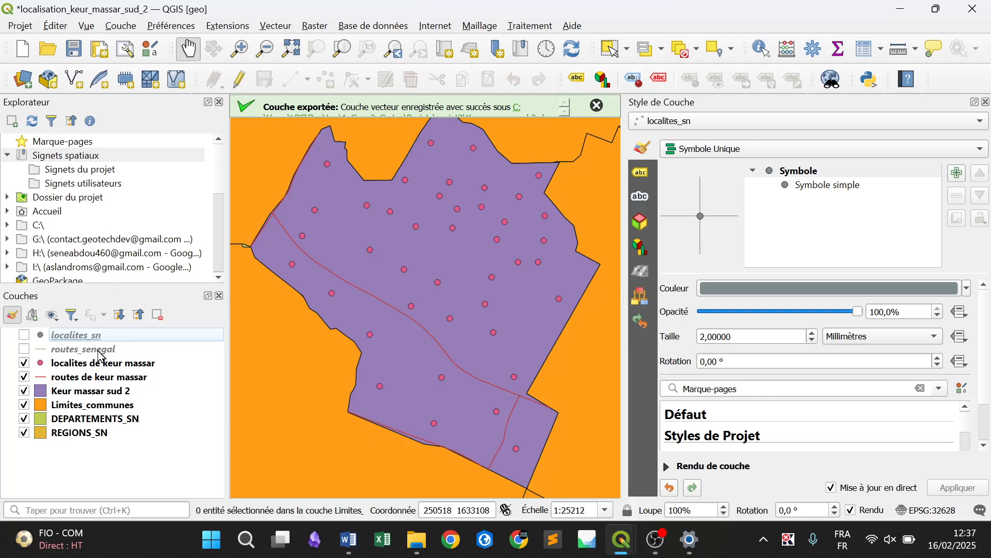
Remove the national source layers routes_senegal and localites_sn from the project
left_click(98, 349)
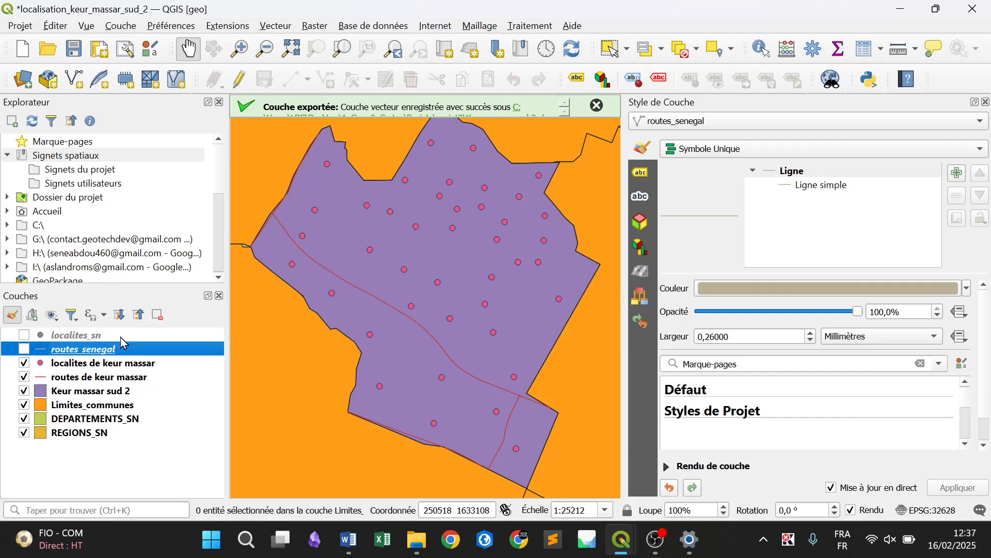
right_click(111, 349)
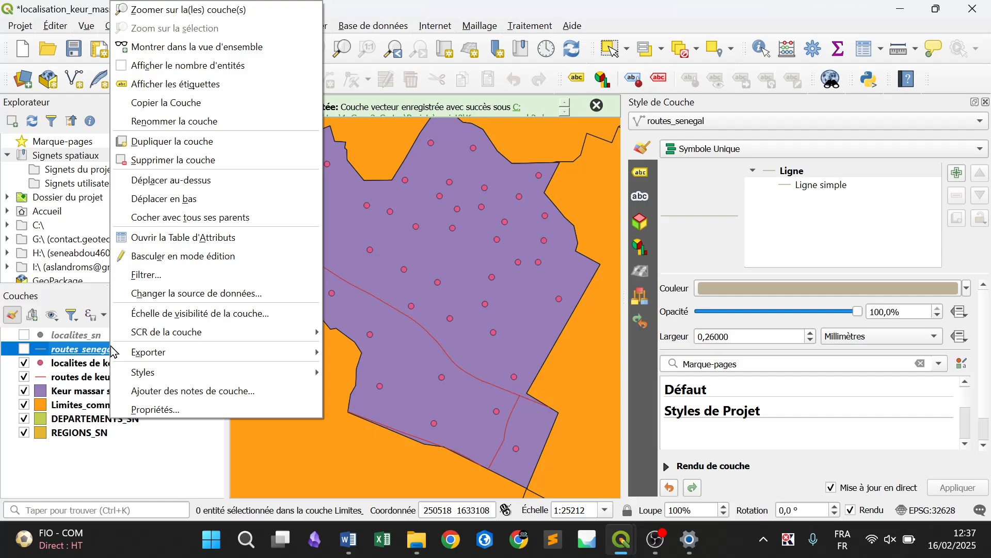
left_click(167, 162)
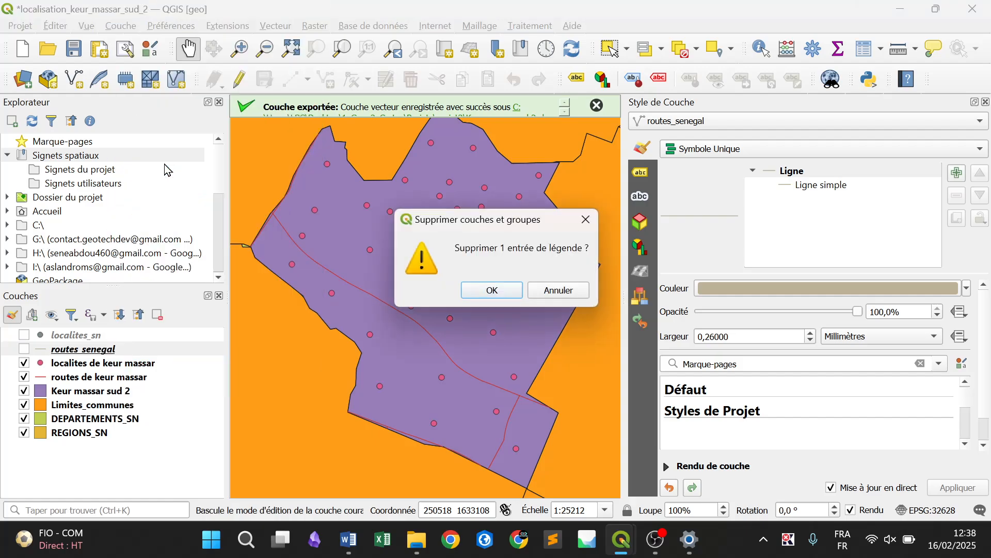
key("Escape")
right_click(113, 336)
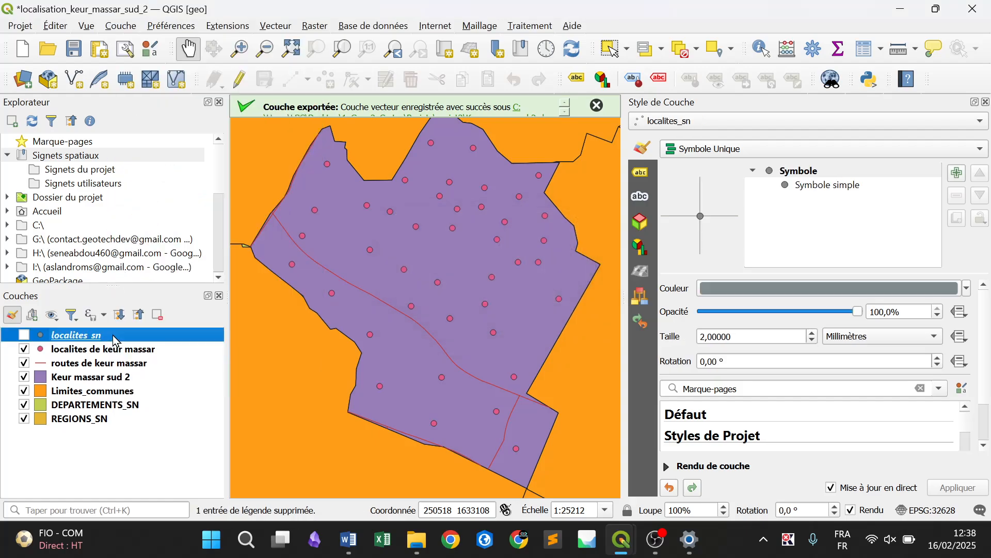
left_click(206, 162)
key("Return")
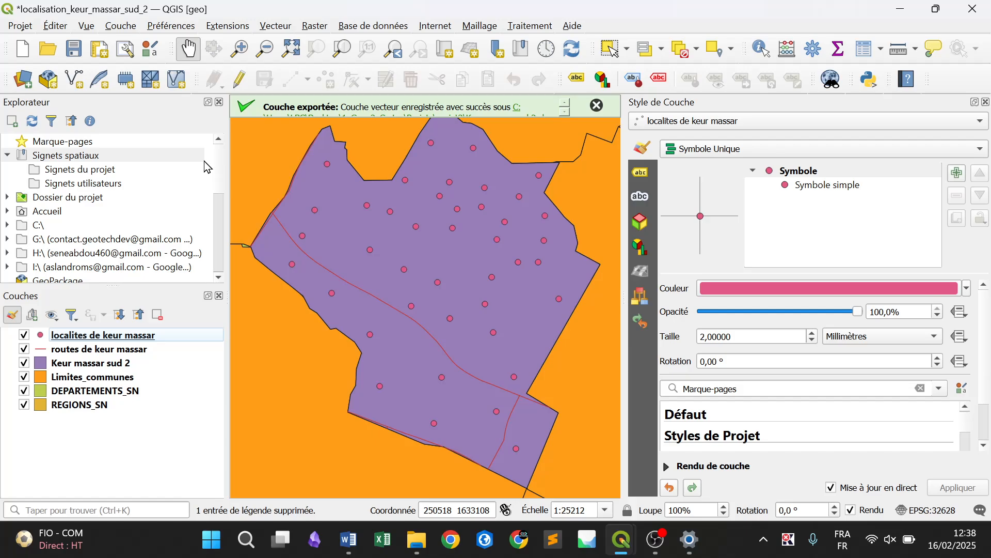
left_click(25, 26)
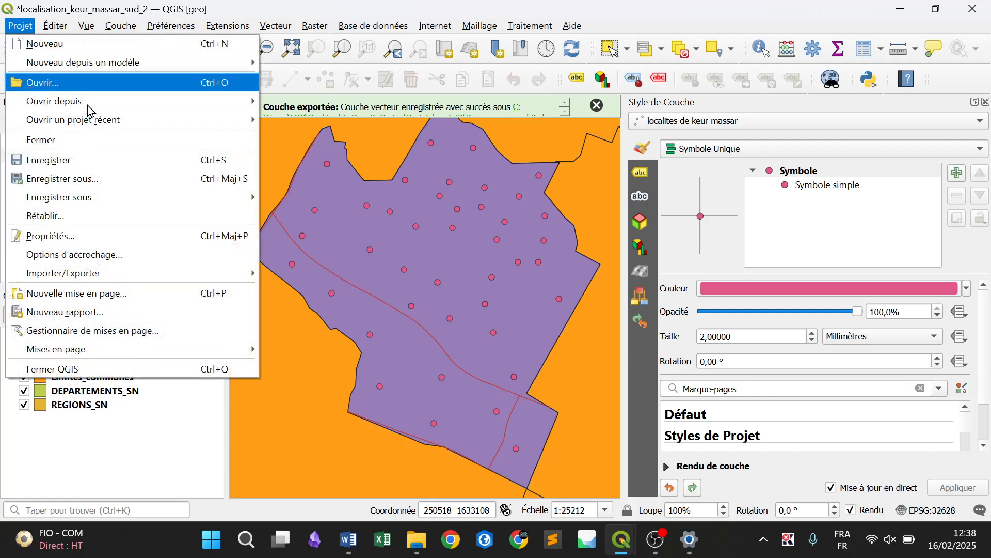
left_click(125, 176)
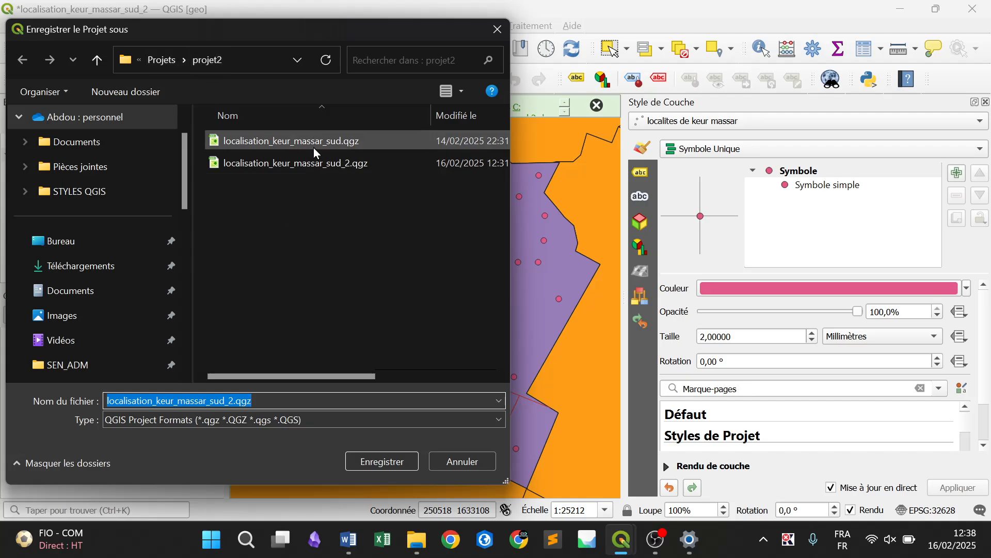
left_click(463, 461)
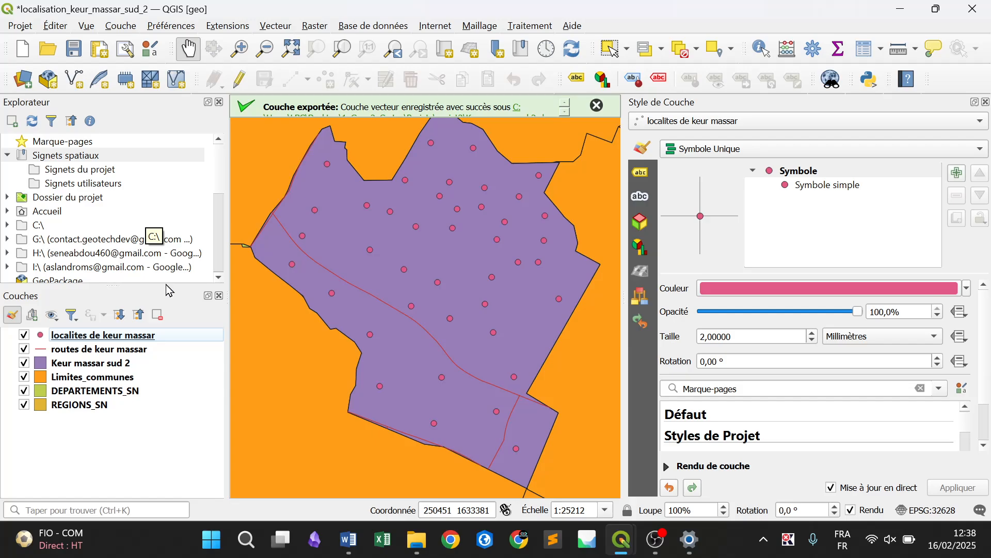
Hide the DEPARTEMENTS_SN and REGIONS_SN layers and set the Limites_communes fill colour to white
left_click(24, 391)
left_click(25, 405)
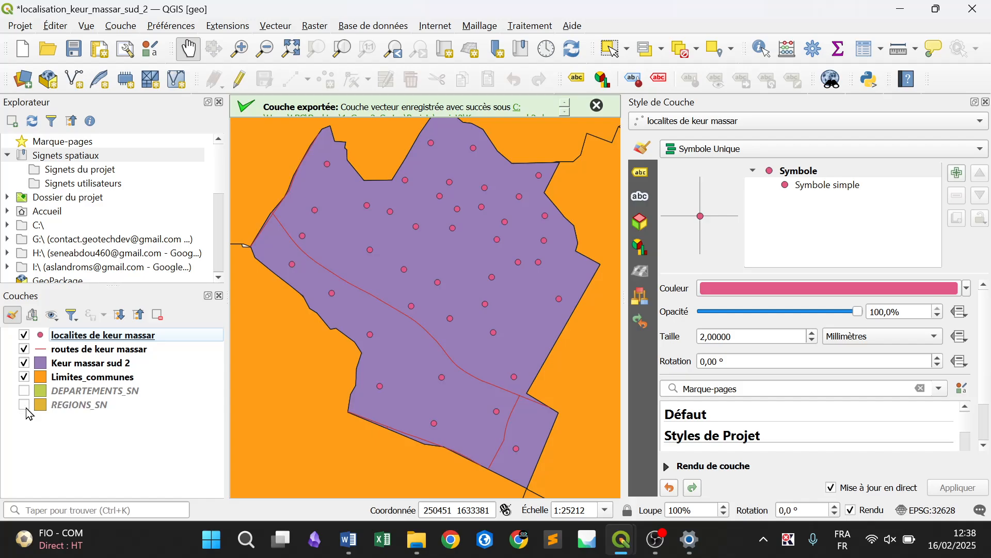
left_click(113, 381)
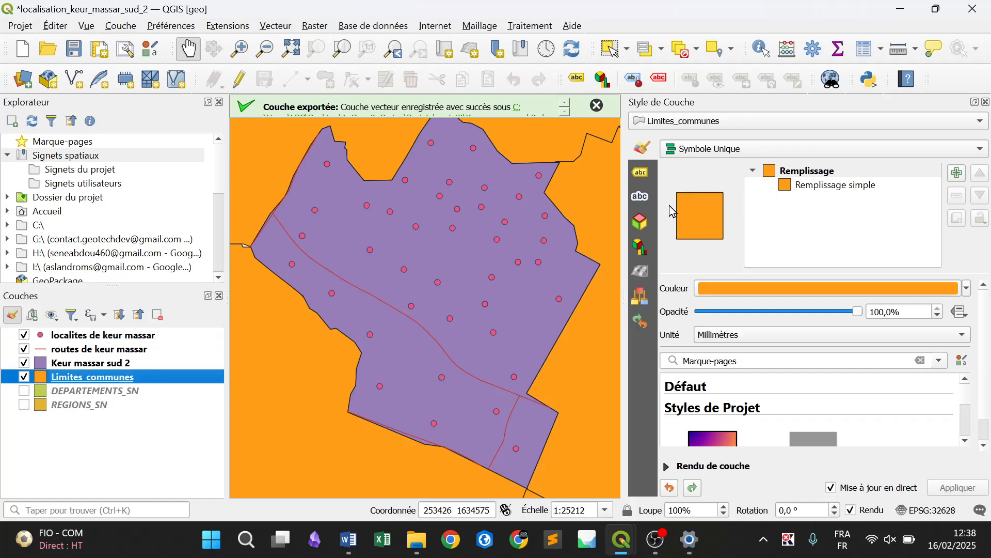
left_click(967, 289)
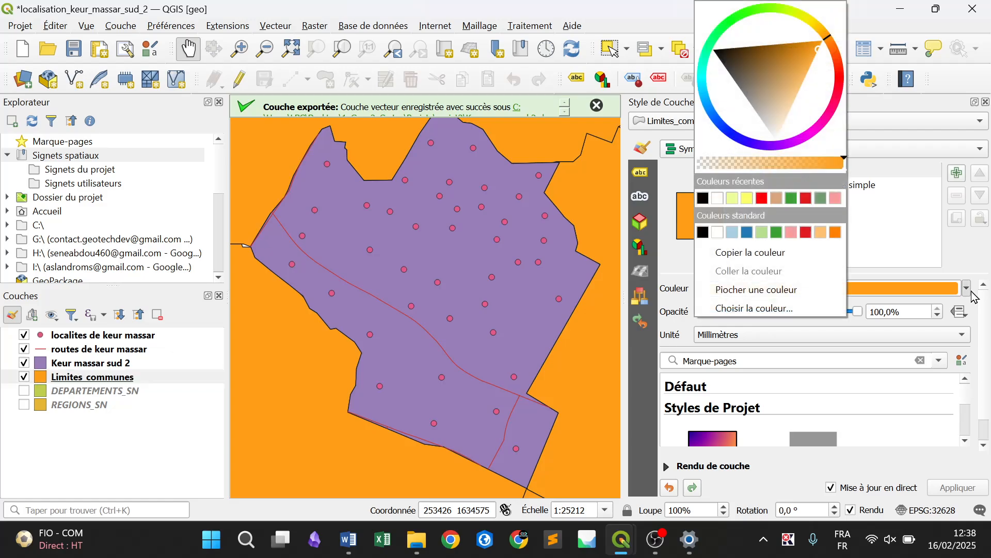
left_click(716, 198)
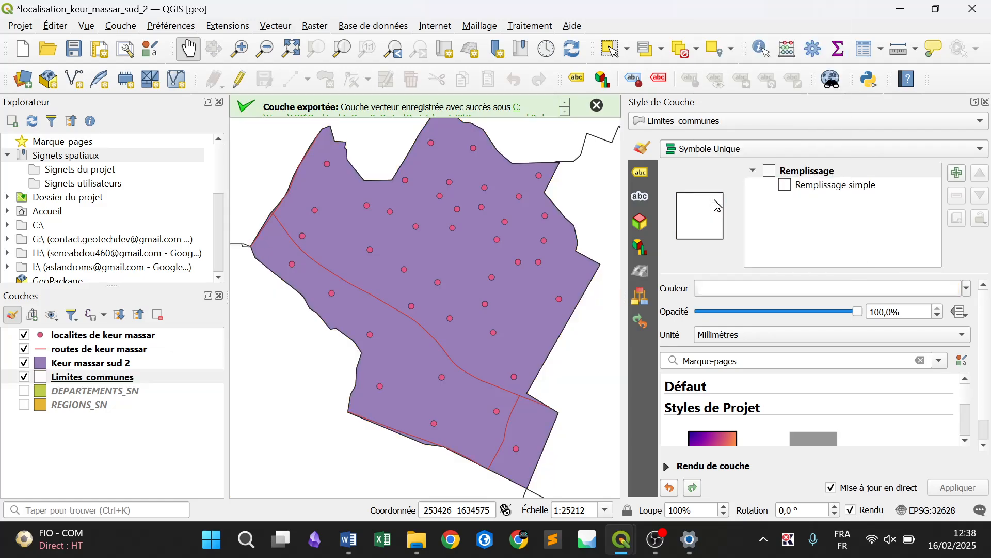
Change the fill colour of the Keur massar sud 2 layer to a light yellowish green
left_click(127, 365)
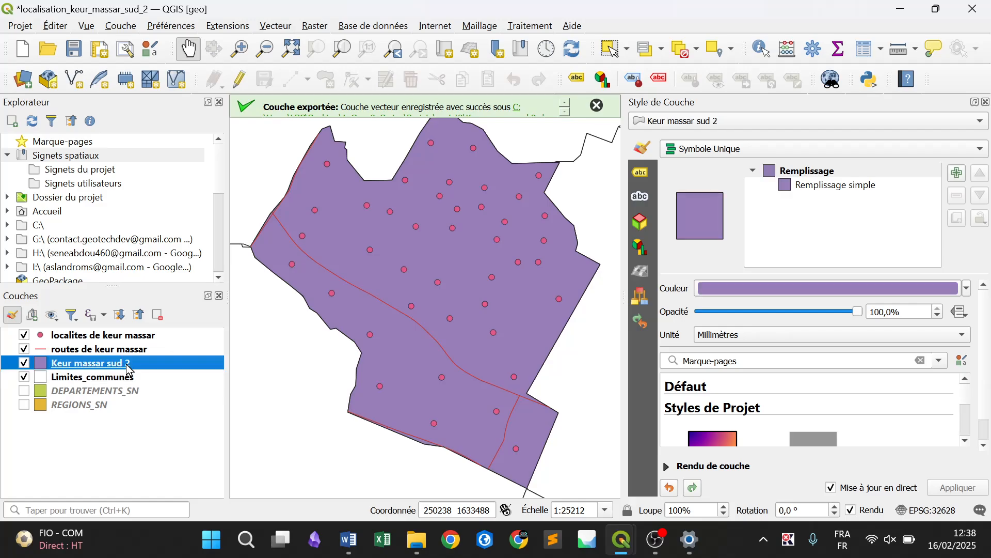
left_click(967, 289)
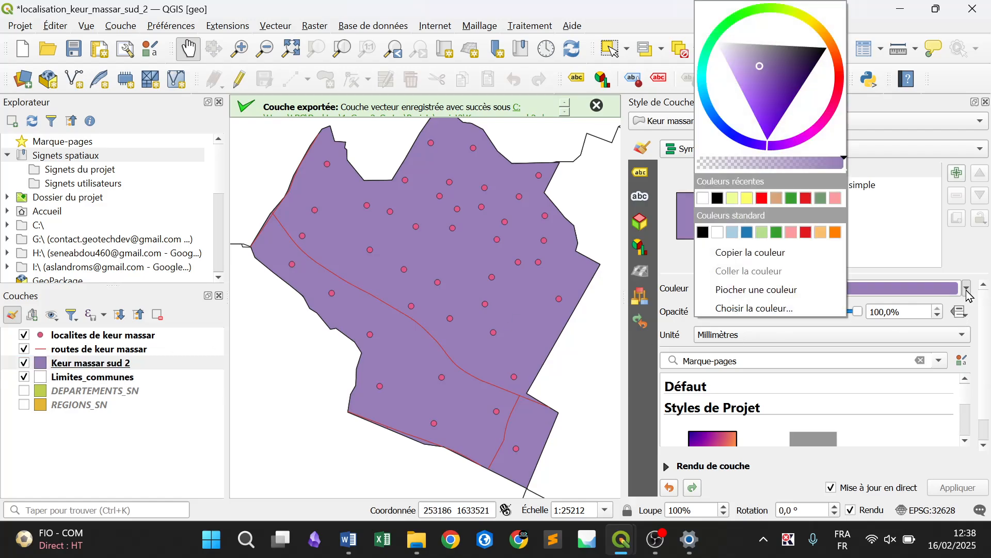
left_click(786, 16)
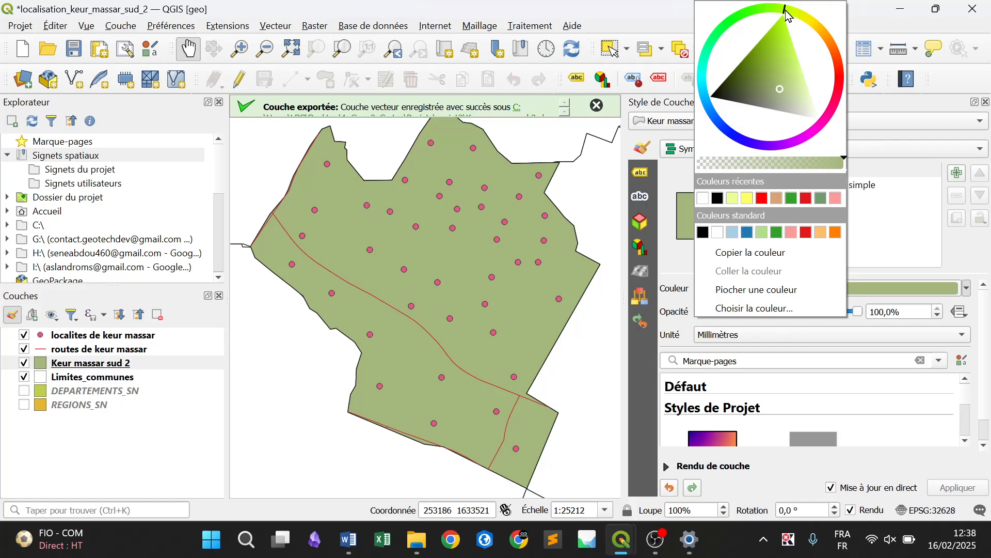
left_click(800, 71)
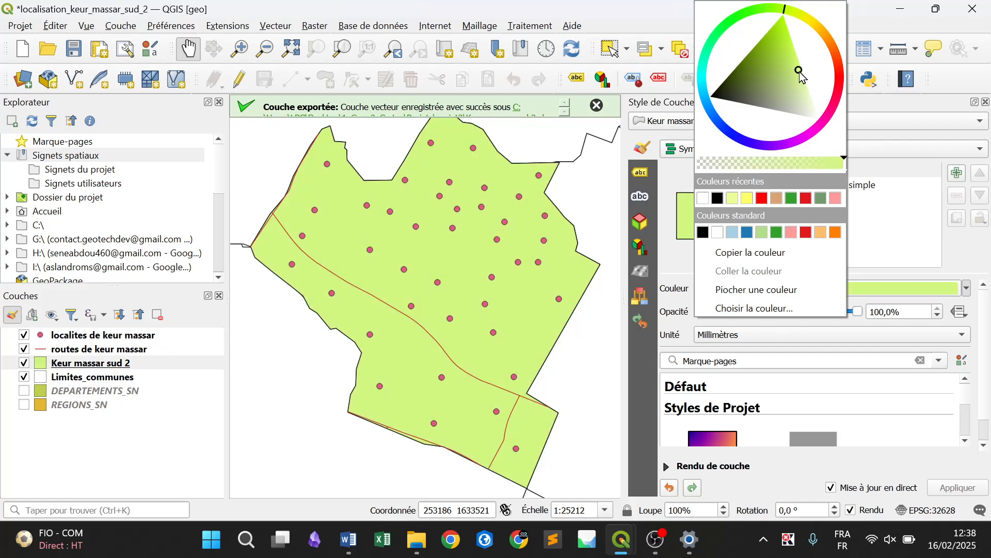
left_click(781, 10)
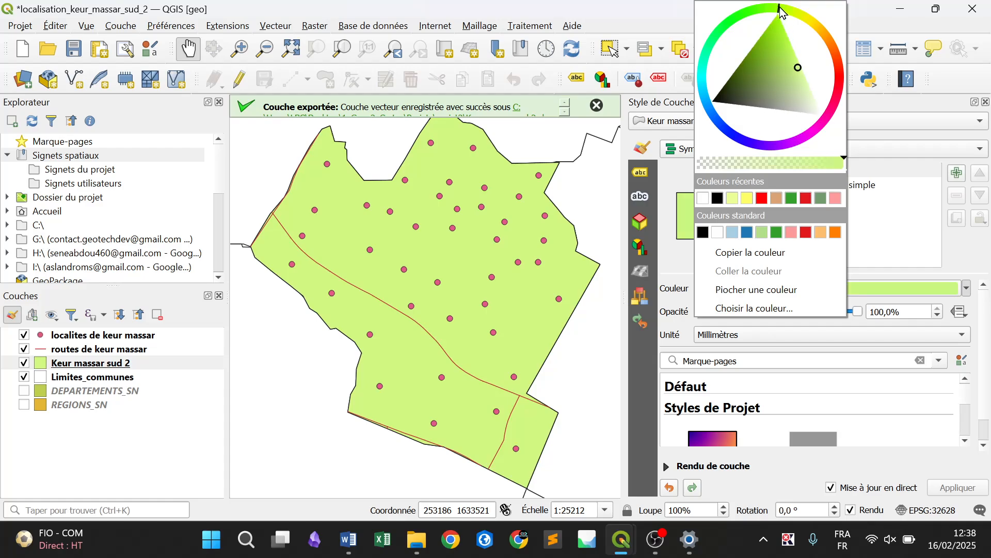
left_click(970, 261)
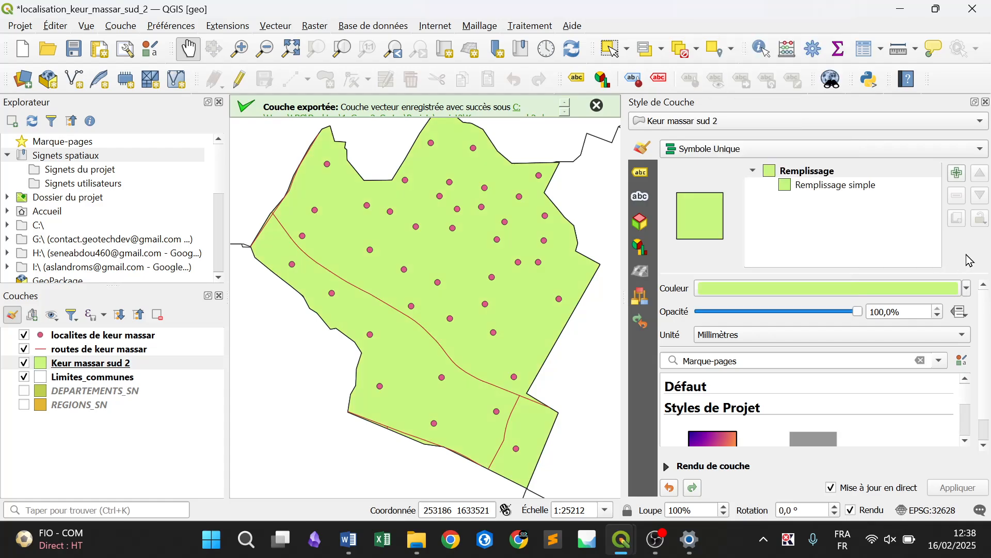
Give the simple fill of Keur massar sud 2 a white outline 0.66 mm wide
left_click(845, 186)
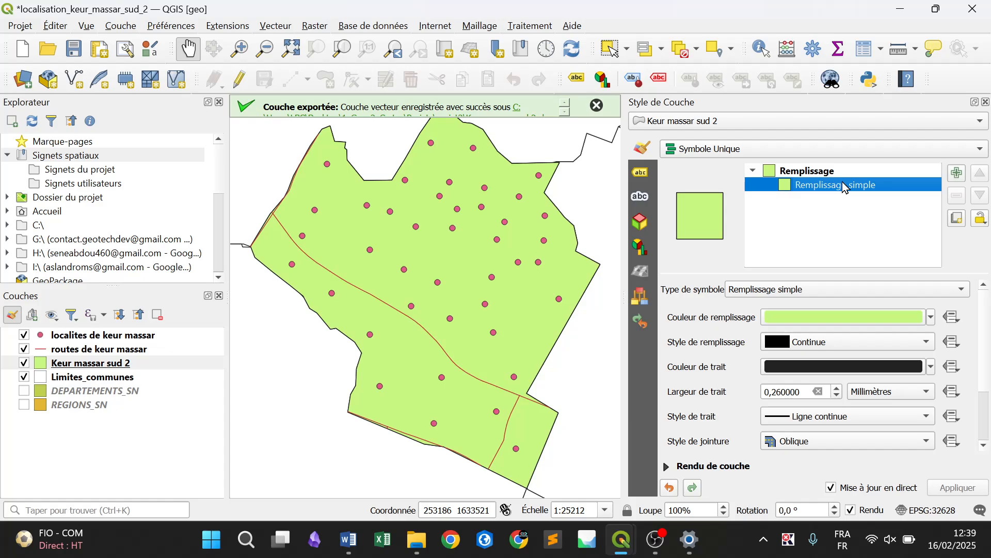
left_click(934, 367)
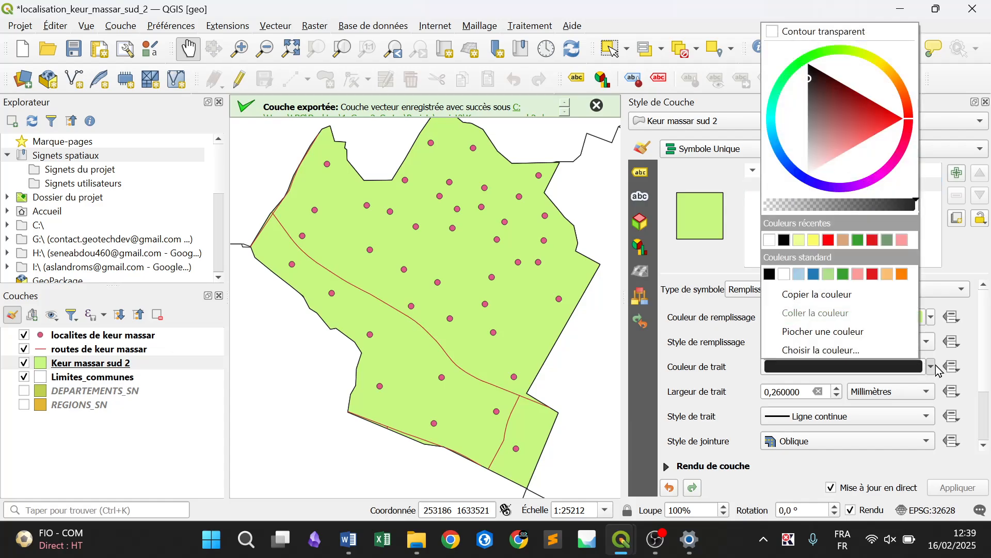
left_click(784, 274)
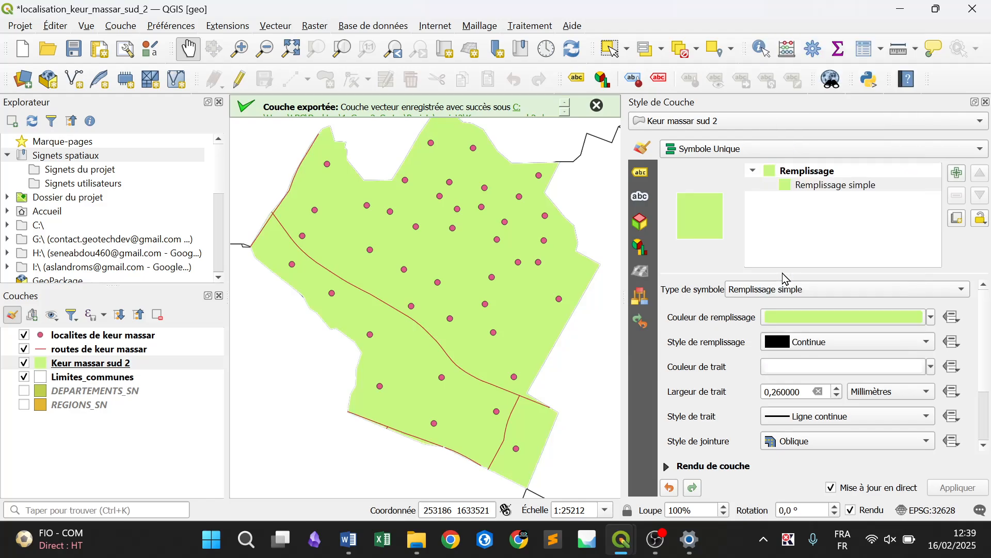
left_click(840, 391)
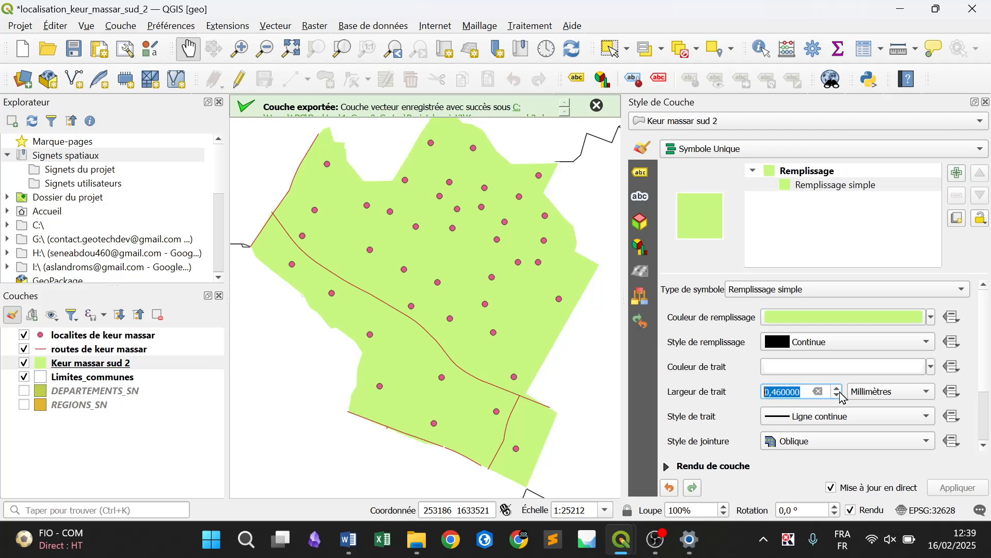
left_click(840, 392)
Enable effects on the Keur massar sud 2 simple fill and add a drop shadow (Ombre portée)
scroll(984, 388, "down", 1)
scroll(983, 389, "down", 3)
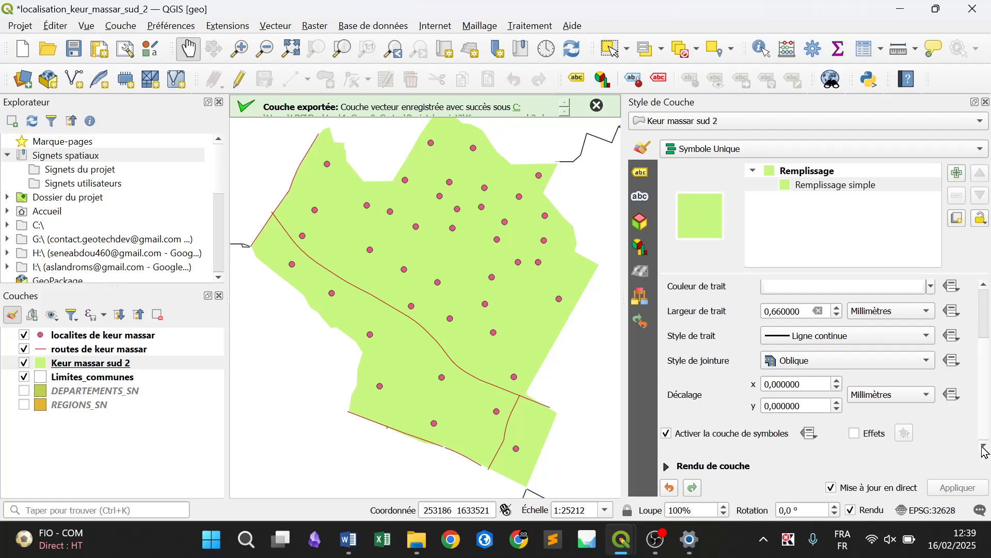
left_click(855, 436)
left_click(904, 434)
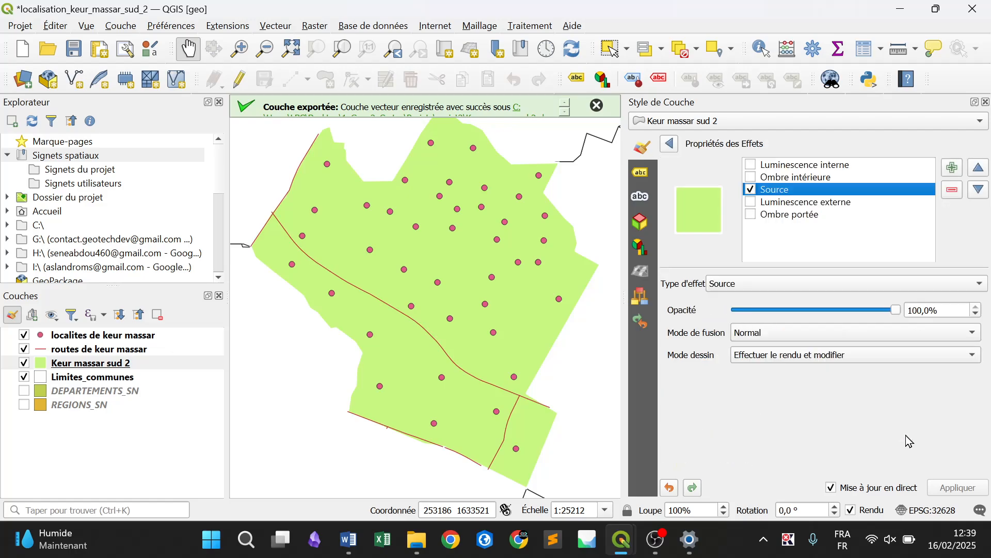
left_click(750, 215)
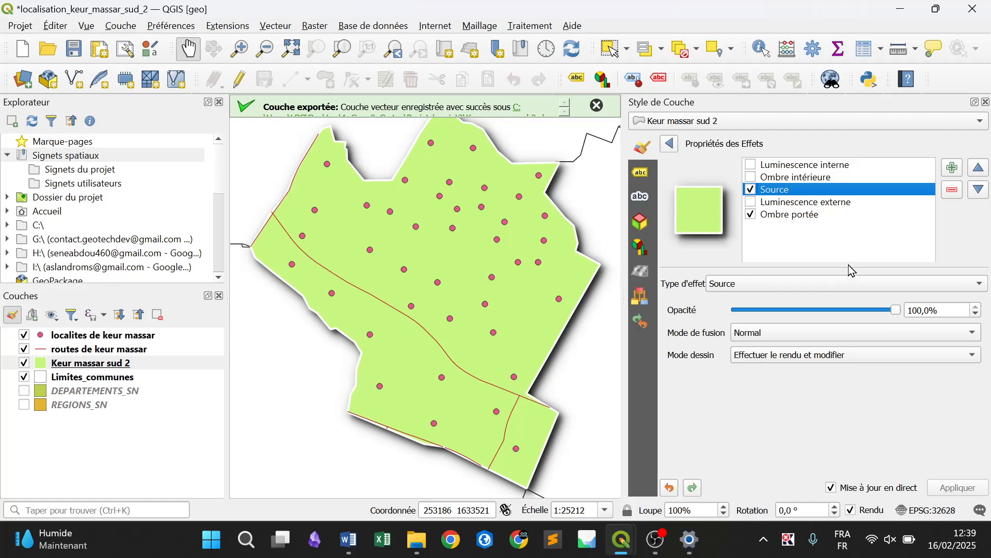
Soften the drop shadow with 29.2% opacity, a 1.8 mm offset and a smaller blur radius, and return to the symbol settings
mouse_move(896, 309)
left_mouse_down()
mouse_move(850, 309)
mouse_move(899, 310)
left_mouse_up()
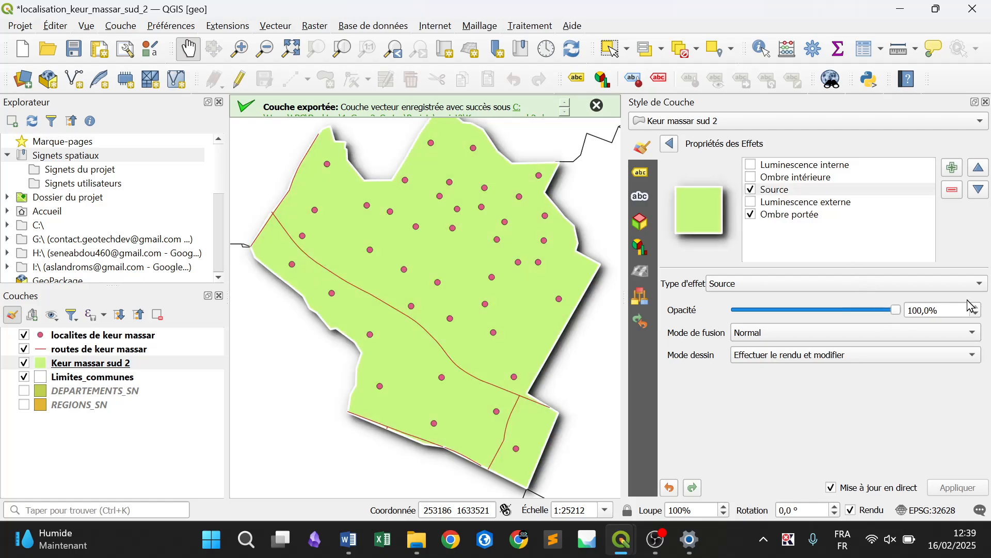
left_click(828, 213)
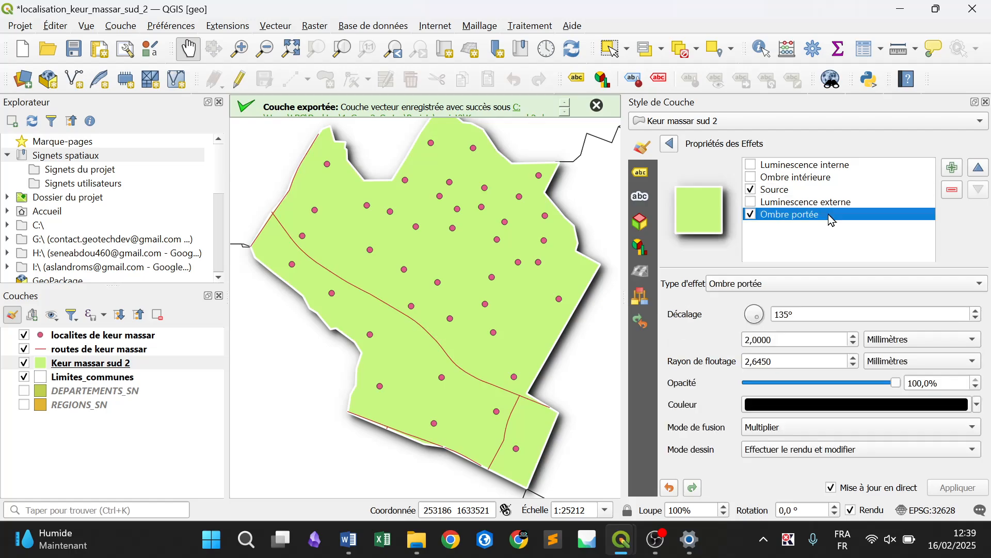
left_click(793, 384)
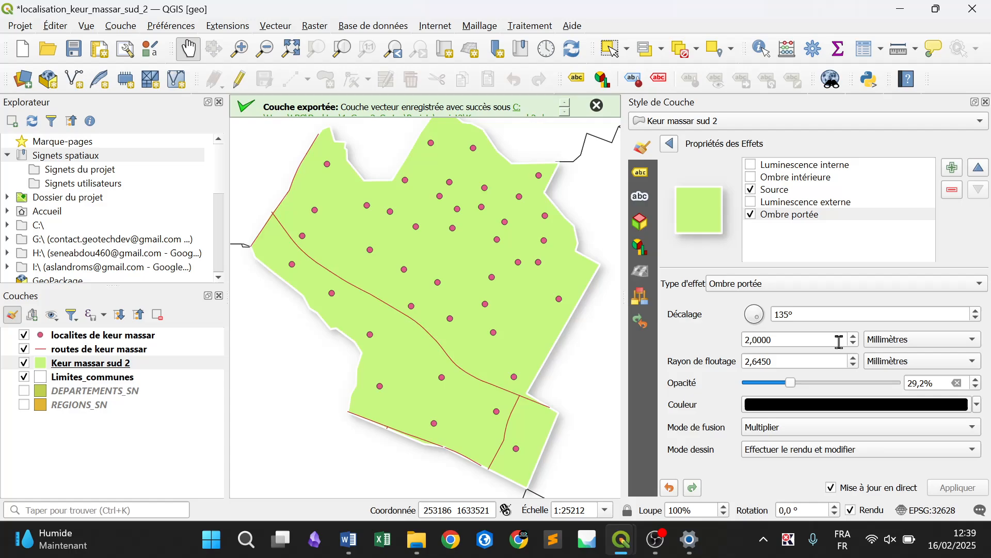
left_click(855, 343)
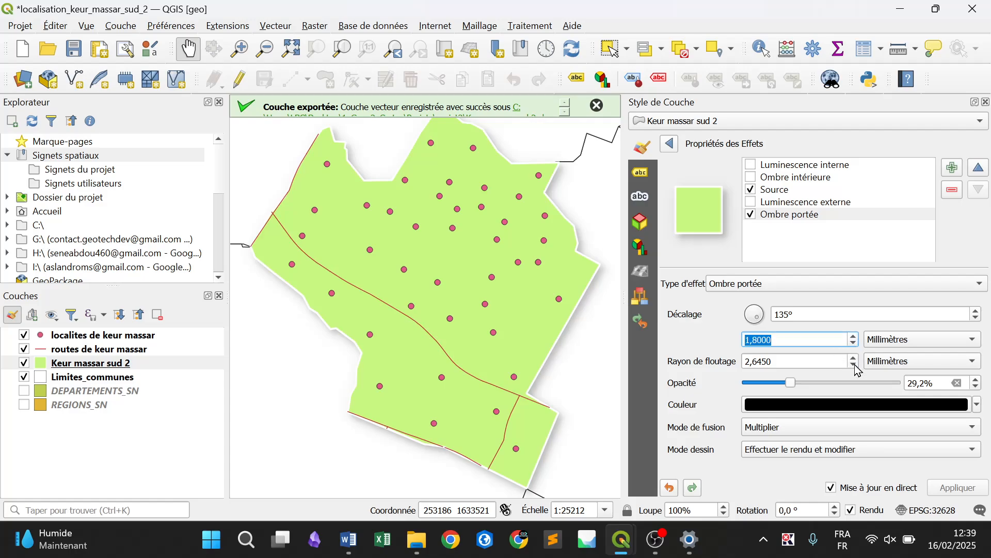
left_click(855, 366)
left_click(854, 365)
left_click(853, 366)
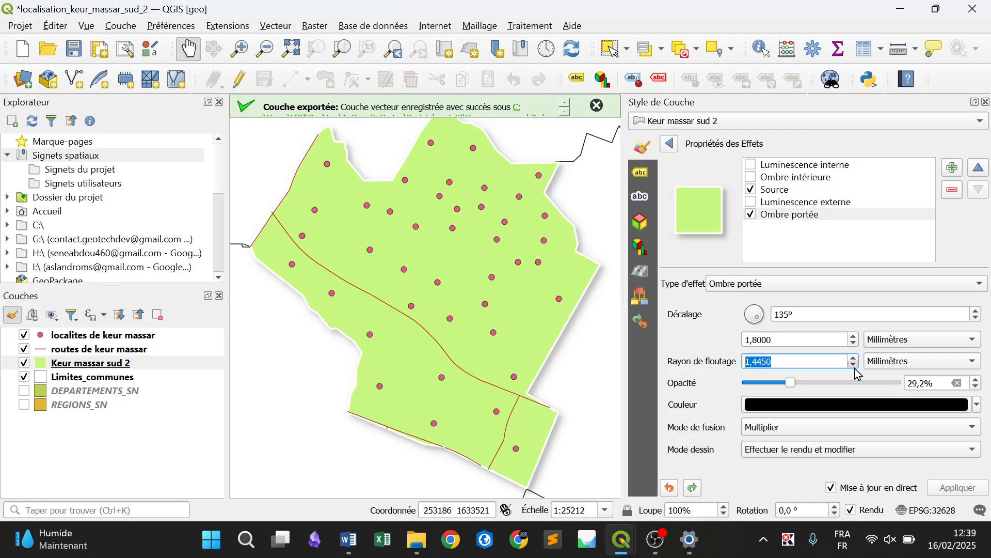
left_click(855, 366)
left_click(670, 144)
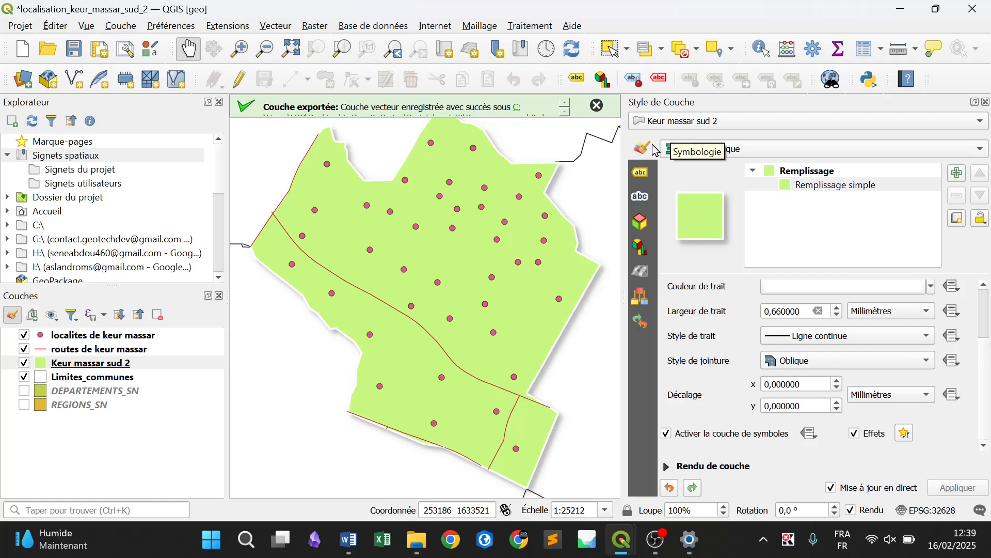
Switch the symbology of the routes de keur massar layer from a single symbol to categorized (Catégorisé)
left_click(141, 354)
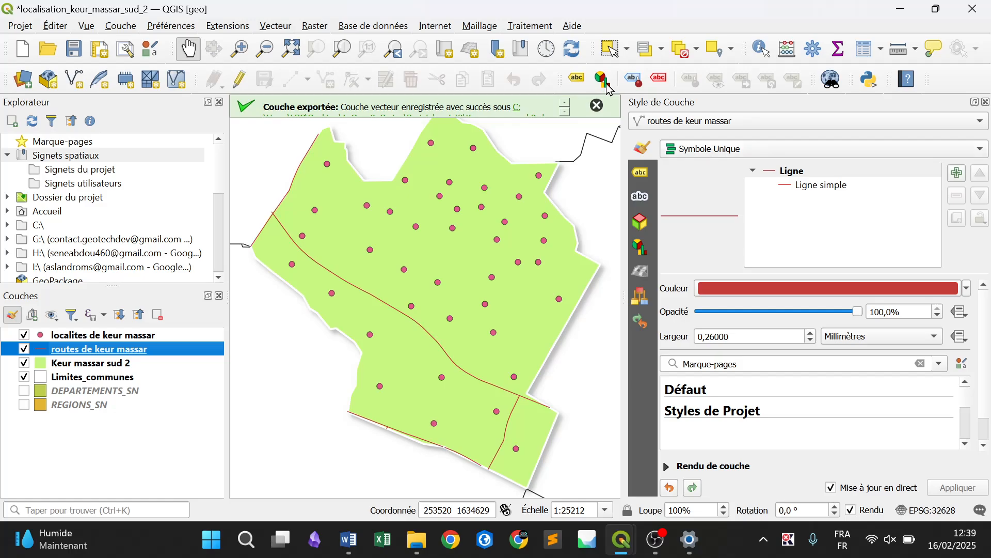
right_click(547, 50)
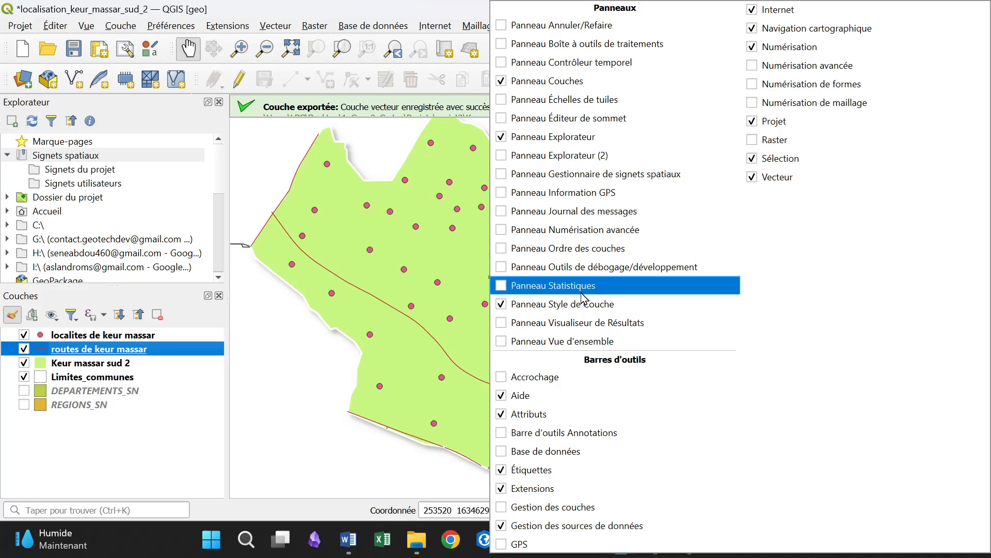
left_click(432, 83)
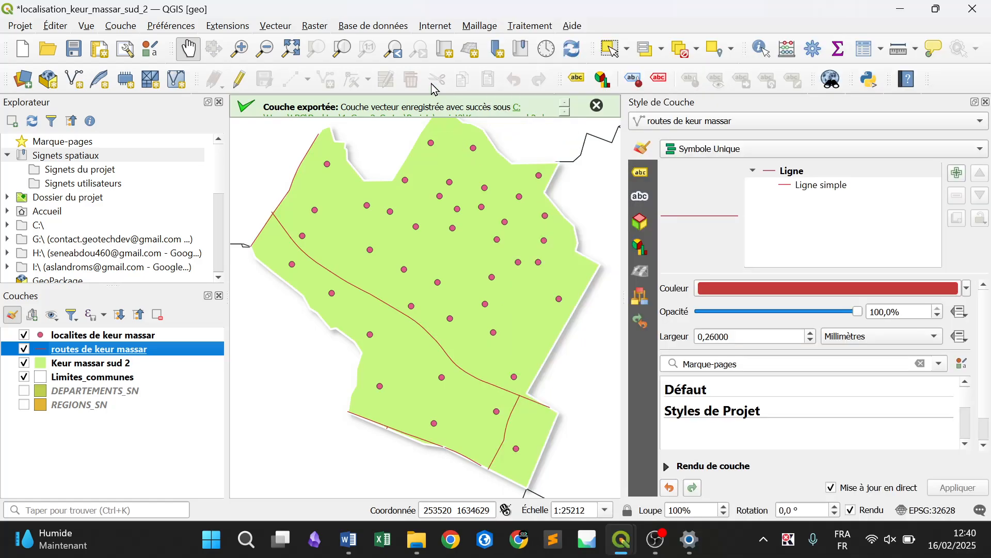
left_click(641, 172)
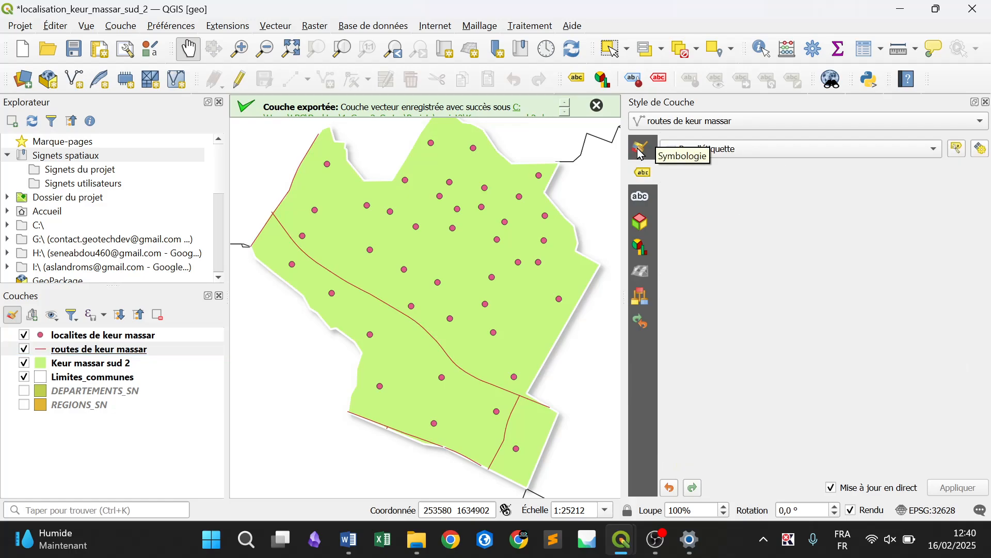
left_click(641, 150)
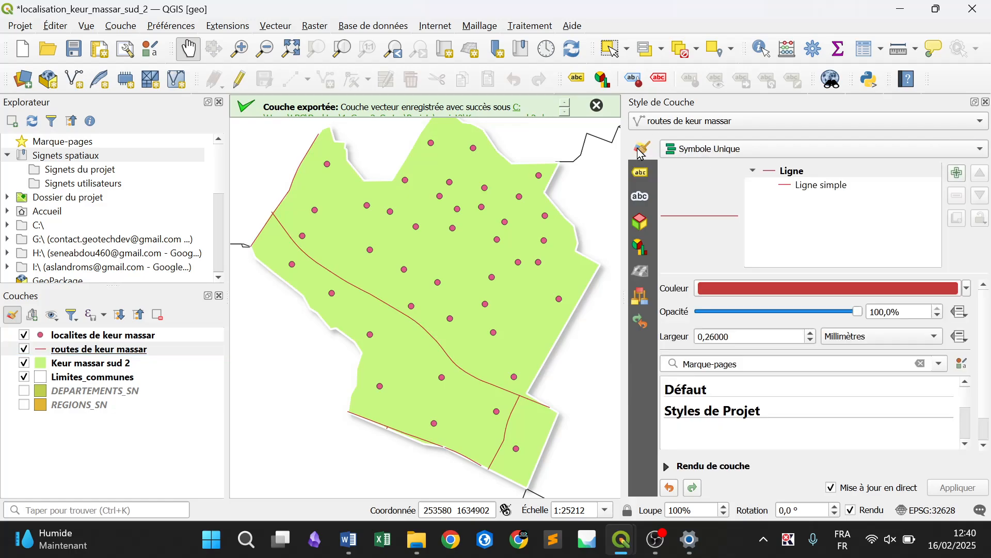
left_click(735, 155)
left_click(729, 172)
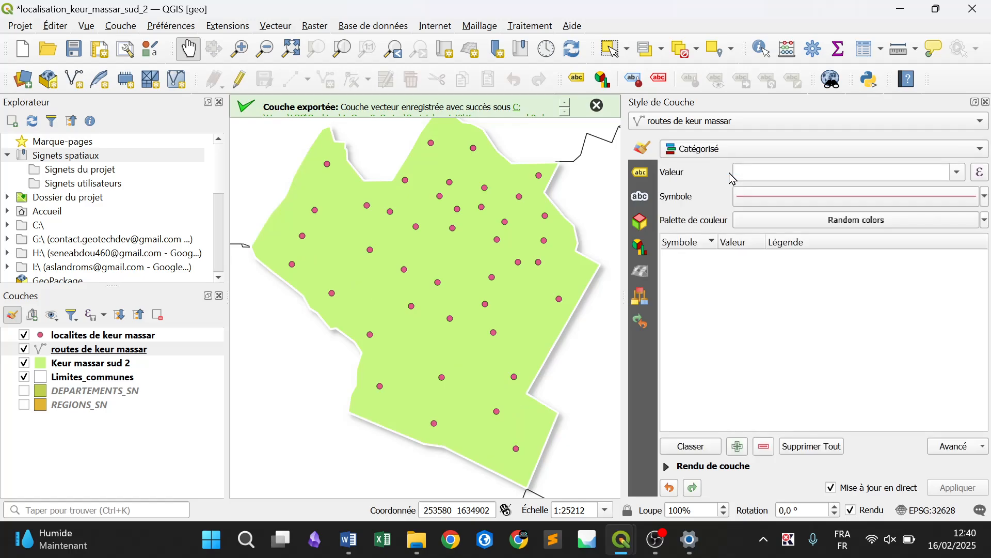
Classify the roads by the layer field and remove the category for all other values
left_click(958, 173)
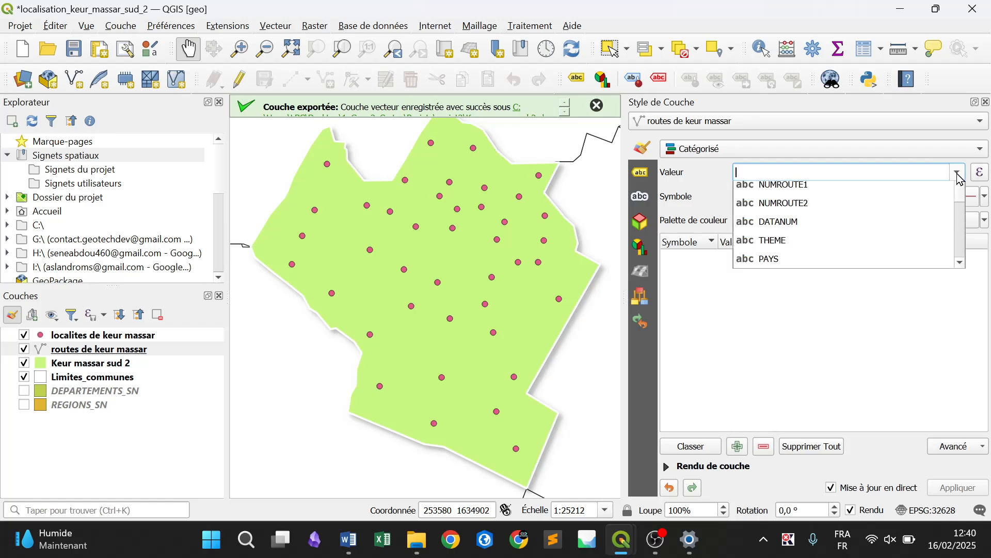
left_click(957, 173)
left_click(958, 173)
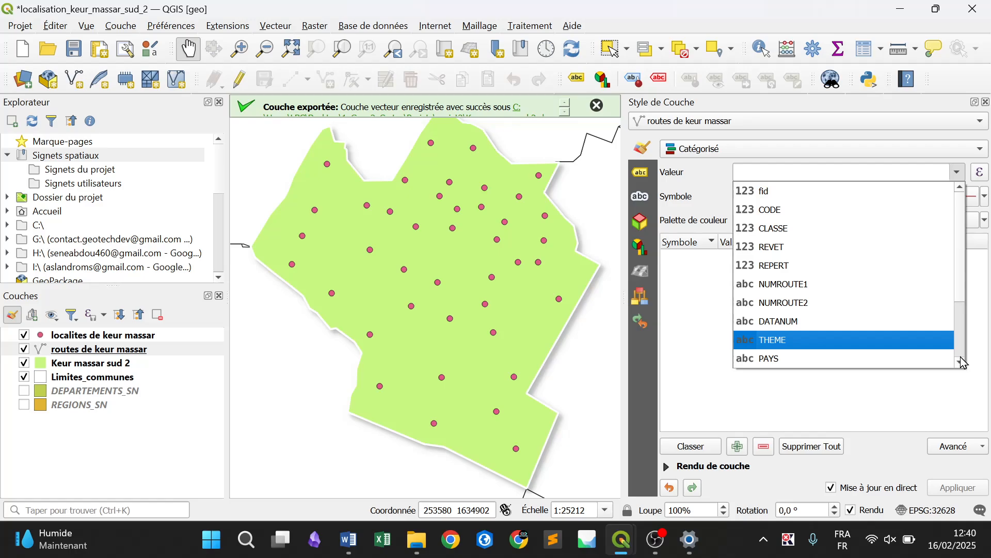
scroll(960, 361, "down", 5)
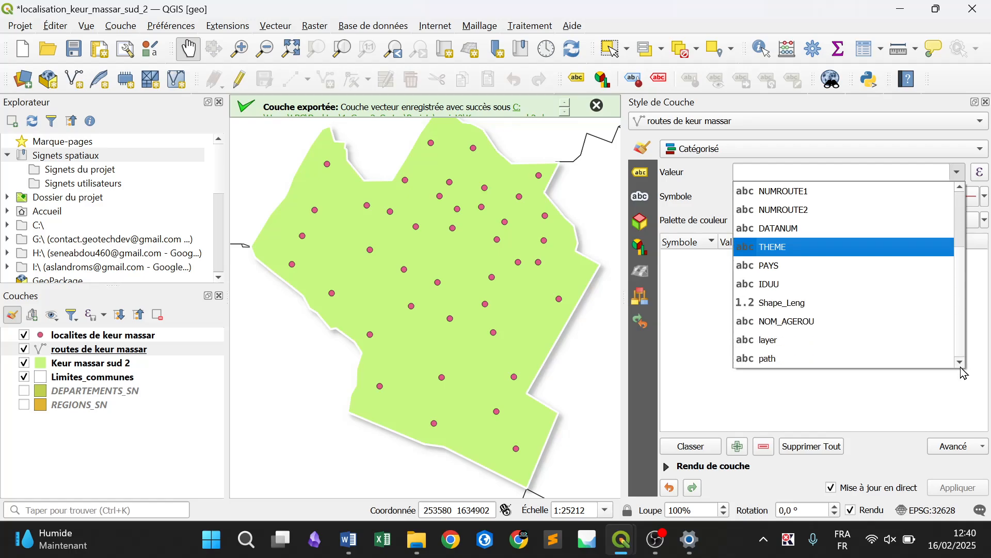
left_click(835, 345)
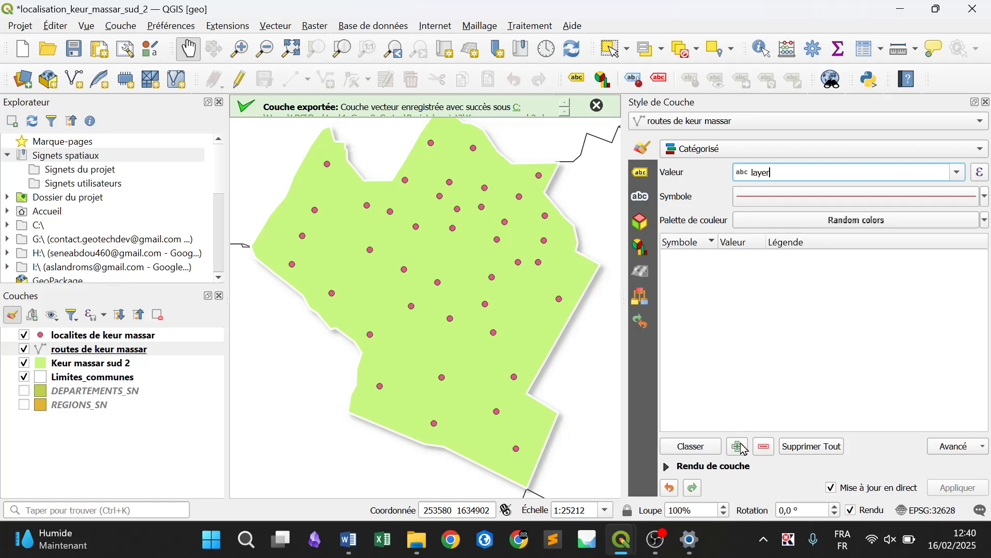
left_click(691, 448)
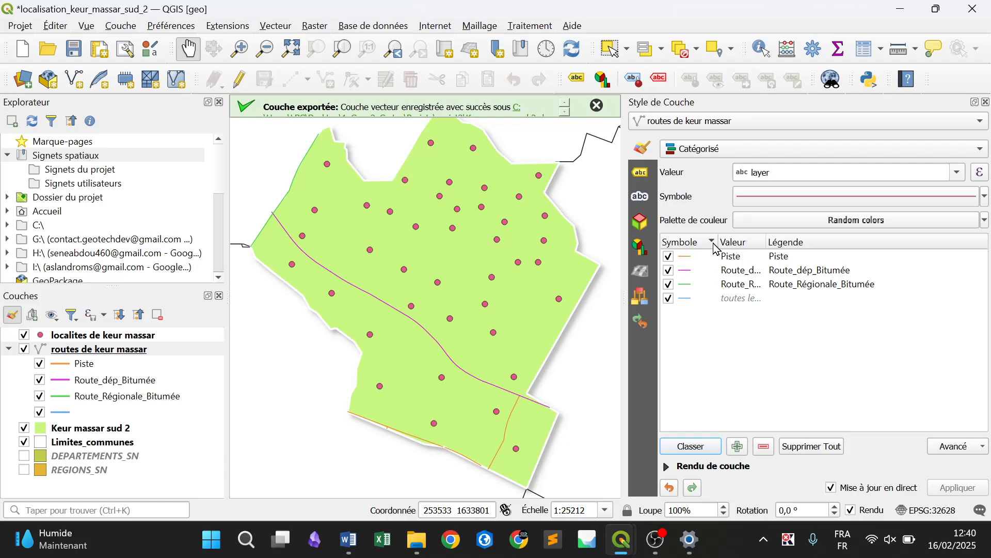
left_click(722, 298)
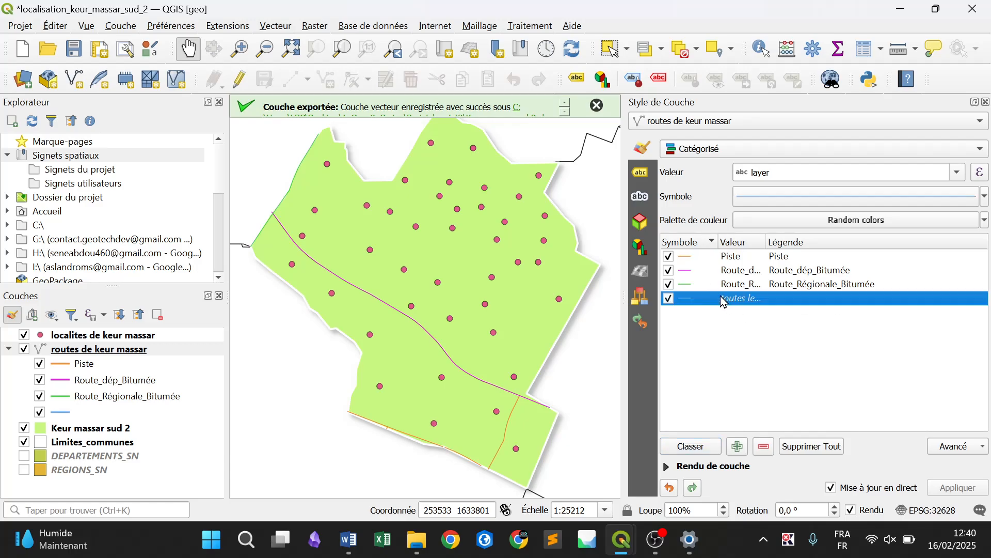
left_click(765, 447)
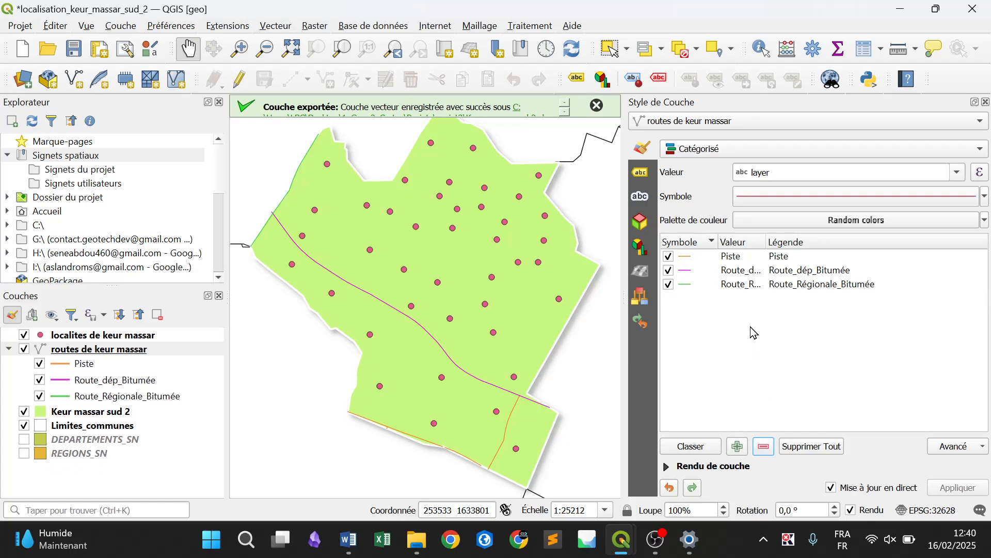
Change the line colour of the Piste category to grey
left_click(694, 258)
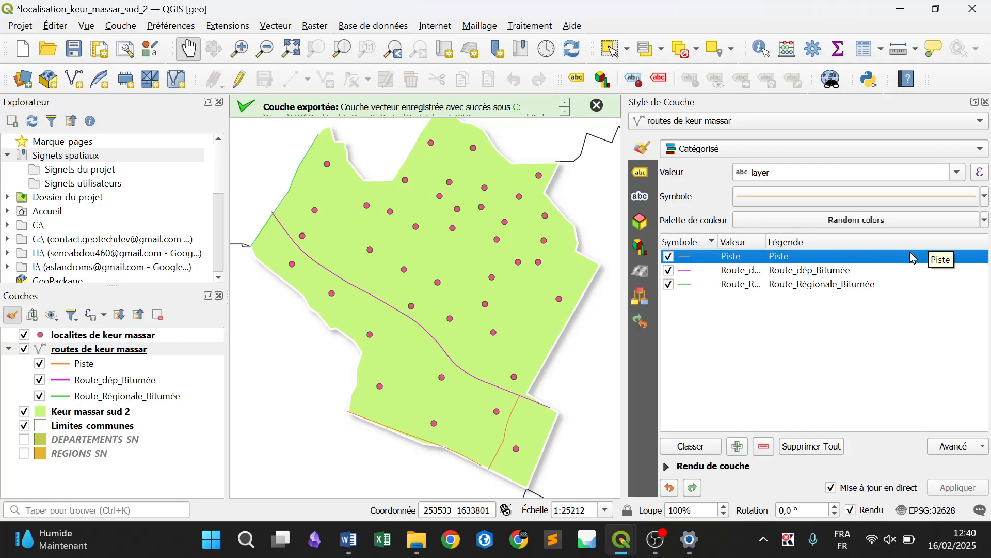
left_click(985, 202)
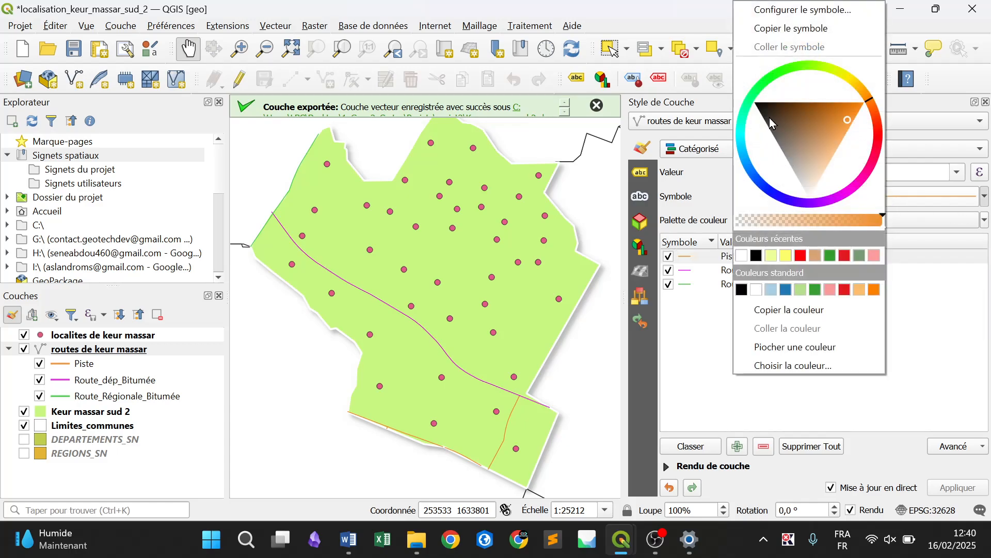
left_click(785, 155)
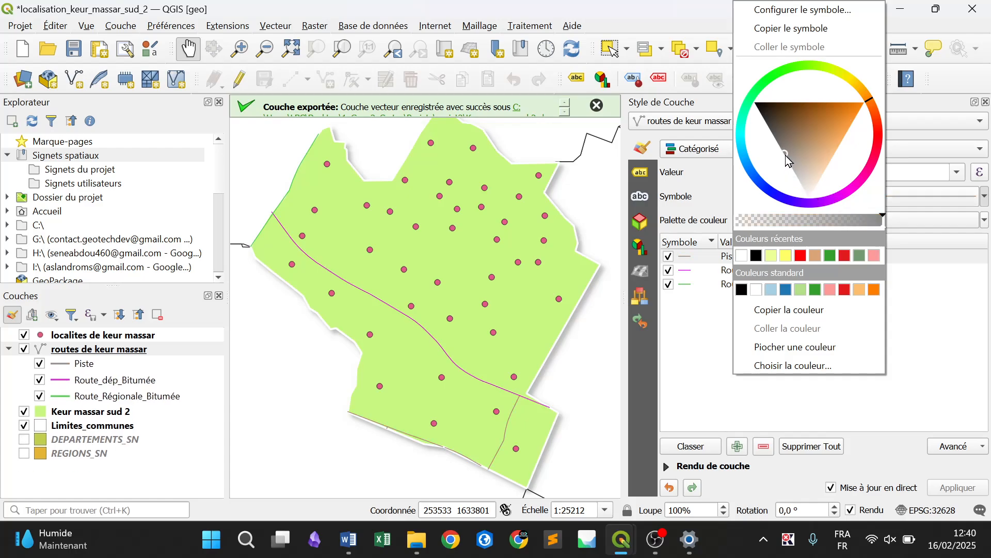
Colour the Route_dép_Bitumée category black and set its line width to 0.6
left_click(693, 271)
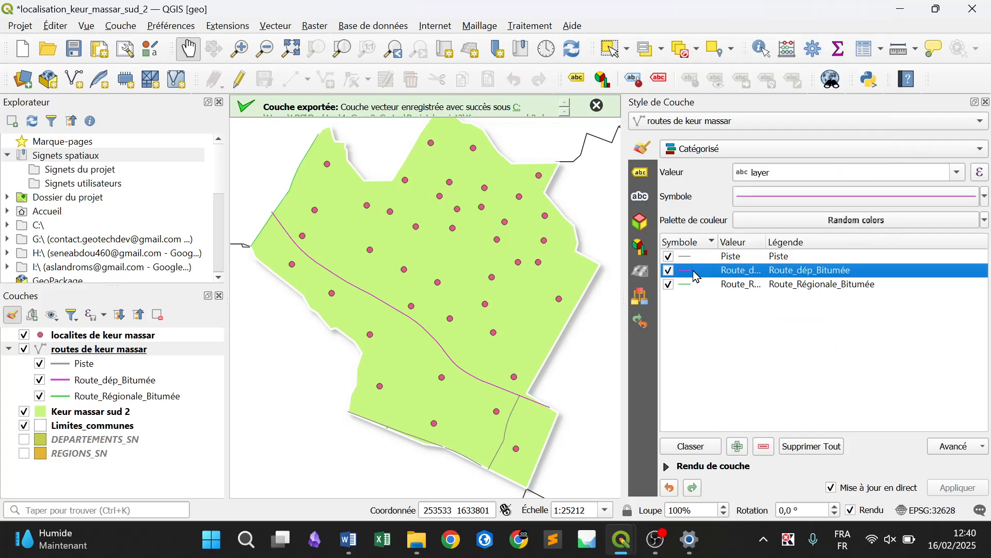
left_click(985, 197)
left_click(757, 255)
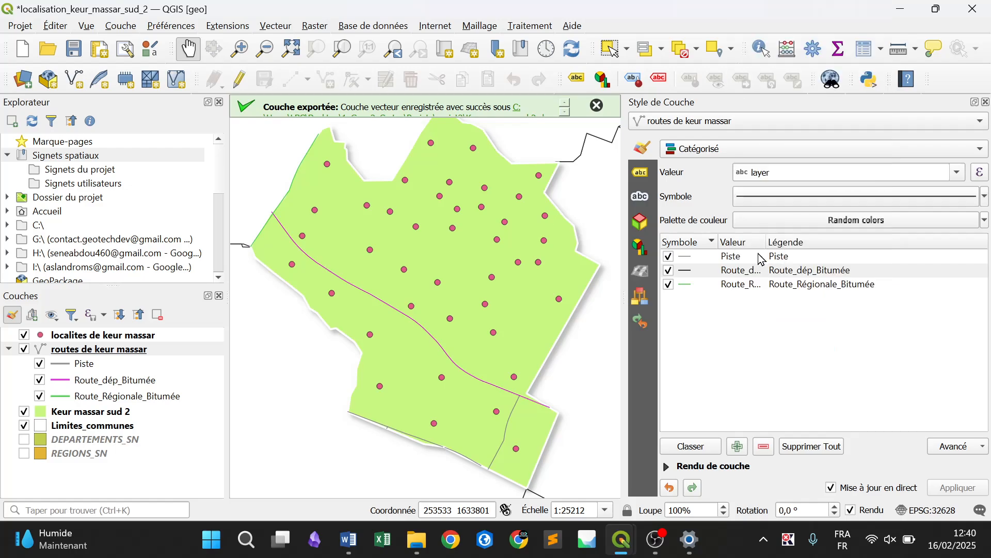
left_click(688, 273)
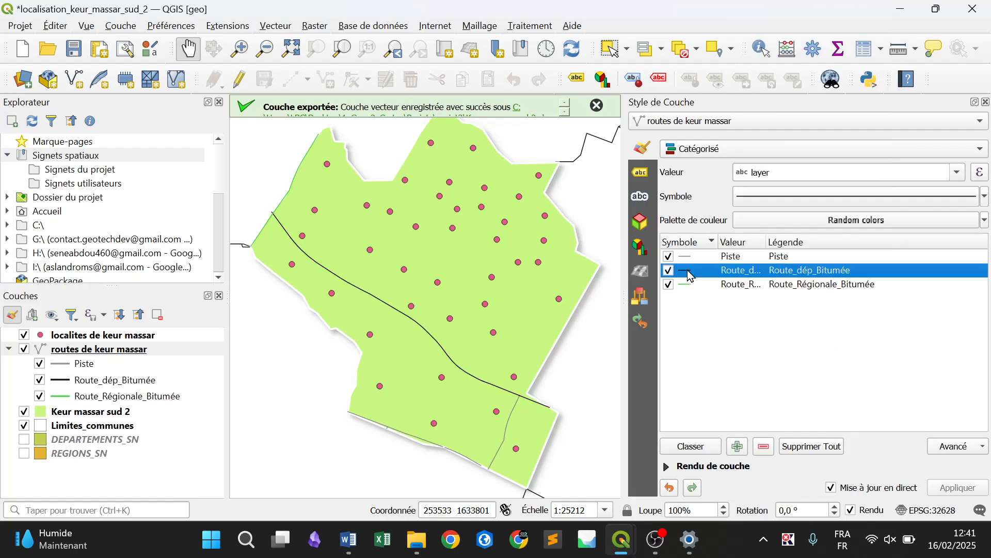
right_click(688, 270)
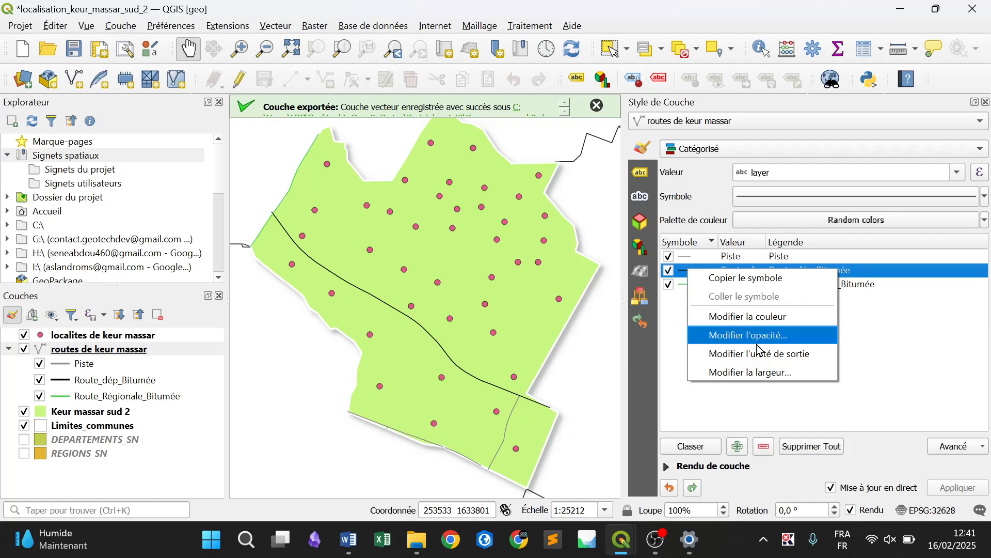
left_click(776, 373)
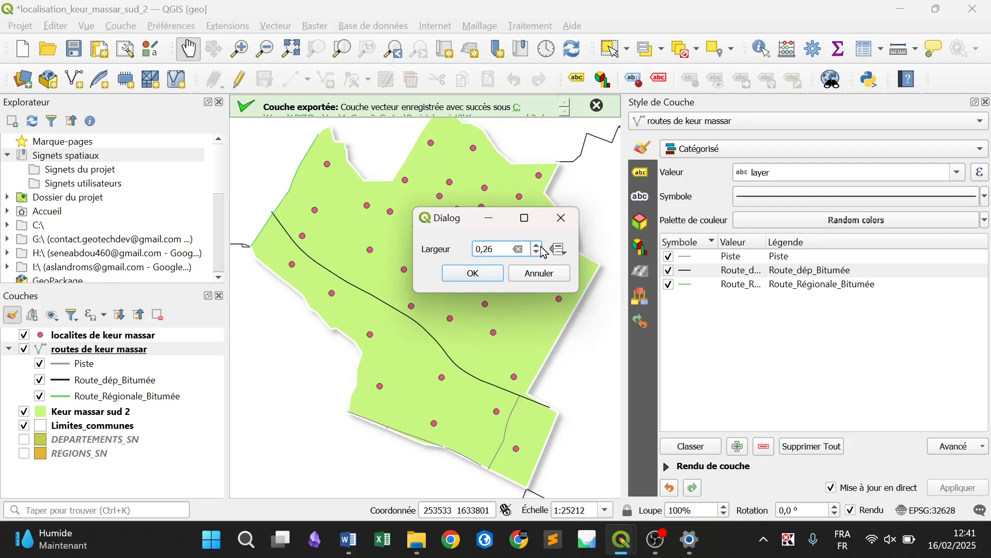
left_click(542, 247)
left_click(540, 246)
type("0.6")
key("Return")
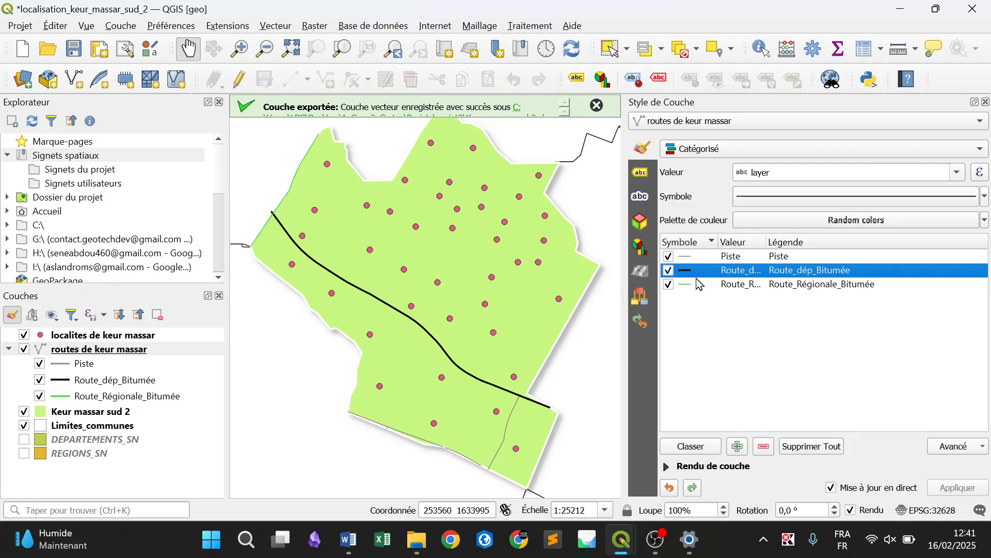
Colour the Route_Régionale_Bitumée category red and set its line width to 0.8
left_click(698, 283)
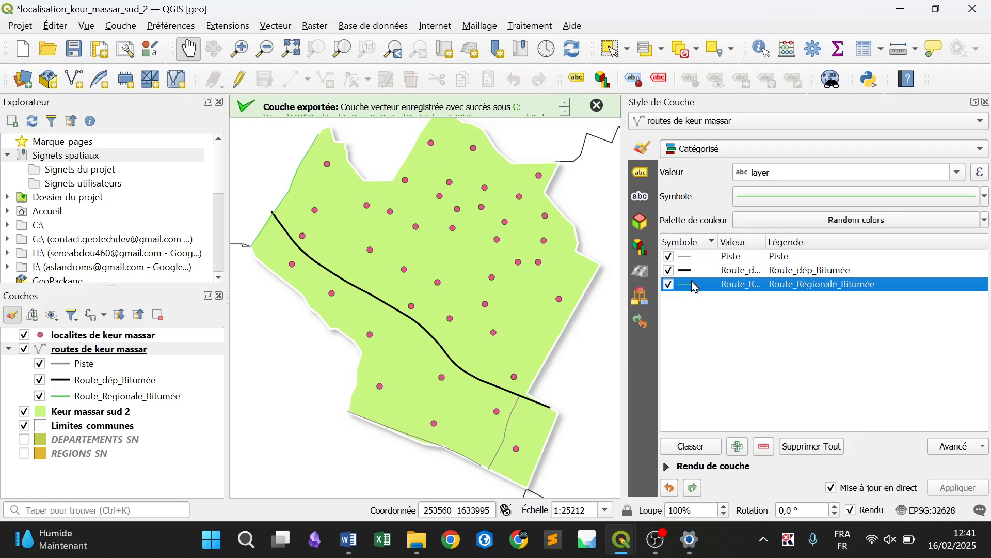
left_click(986, 199)
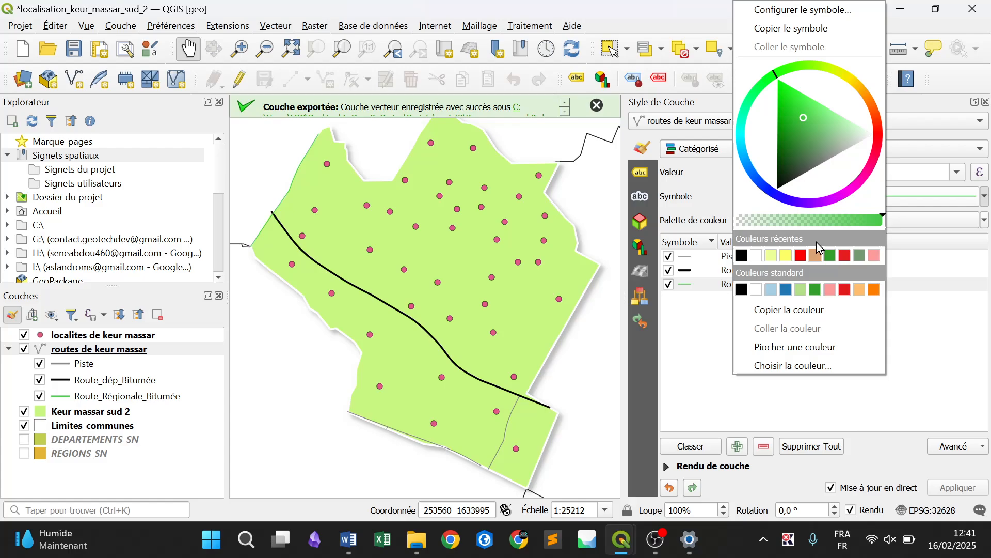
left_click(801, 256)
left_click(688, 284)
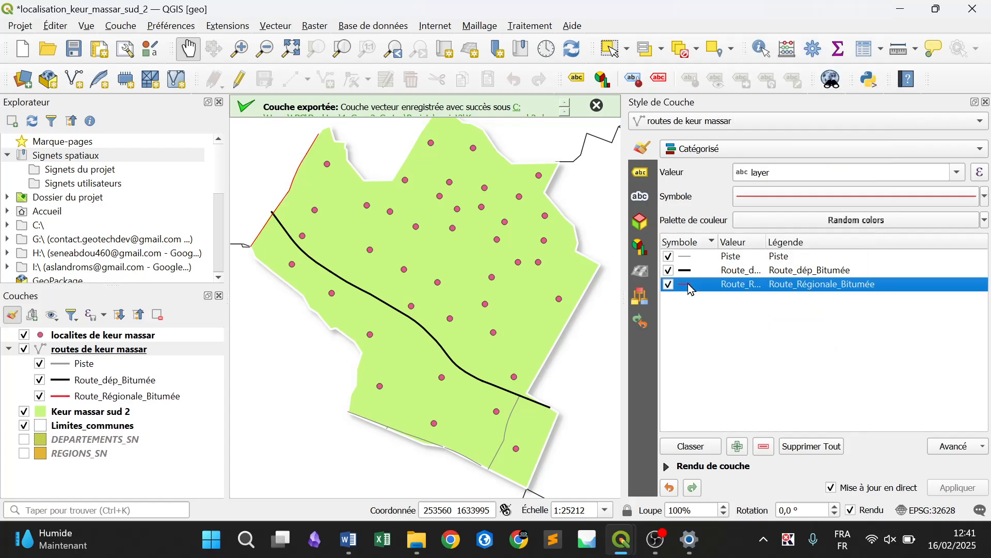
right_click(687, 283)
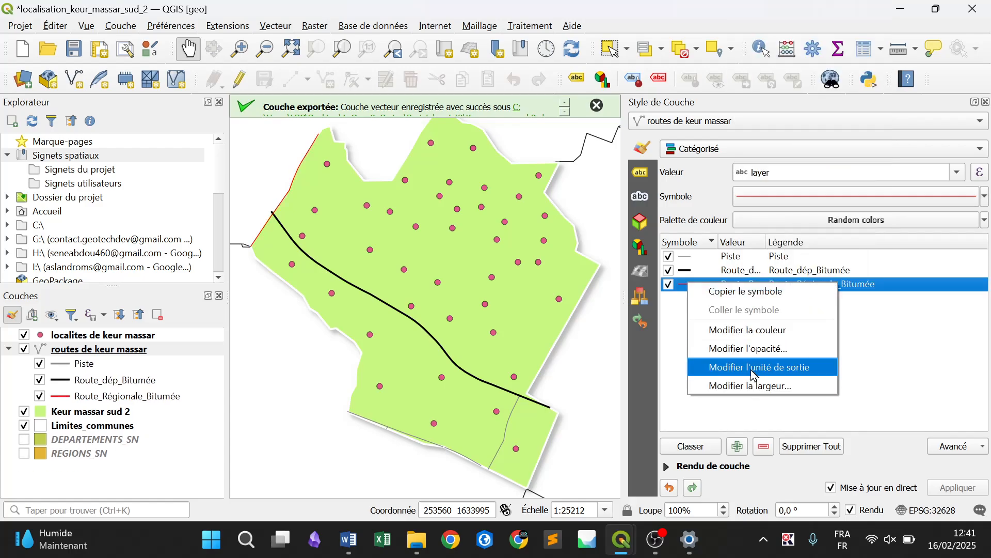
left_click(749, 385)
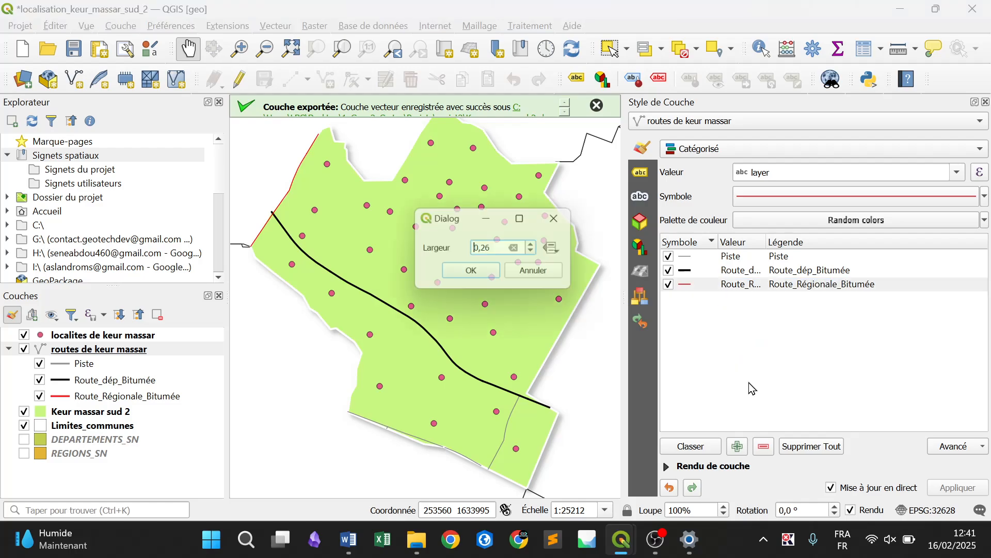
left_click(538, 245)
type("0.")
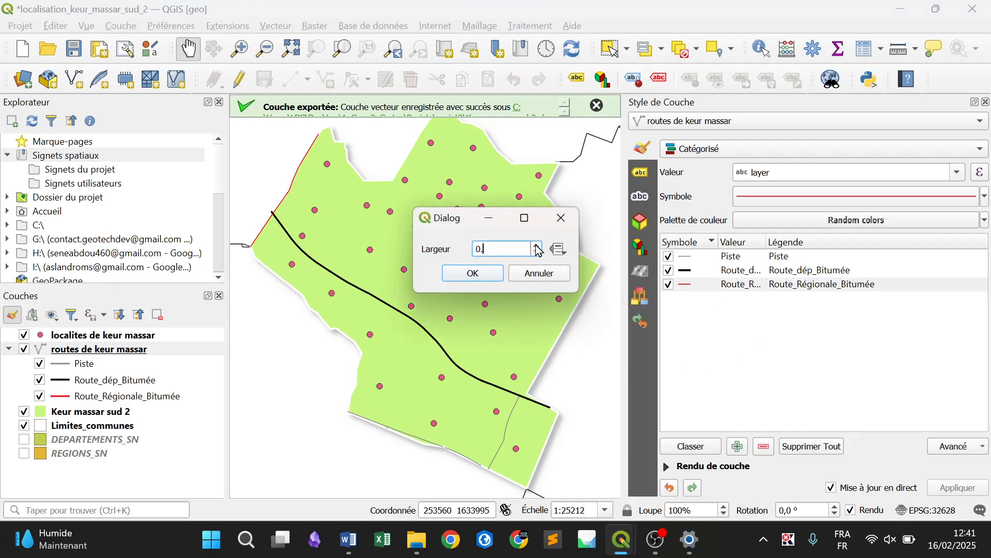
type("8")
key("Return")
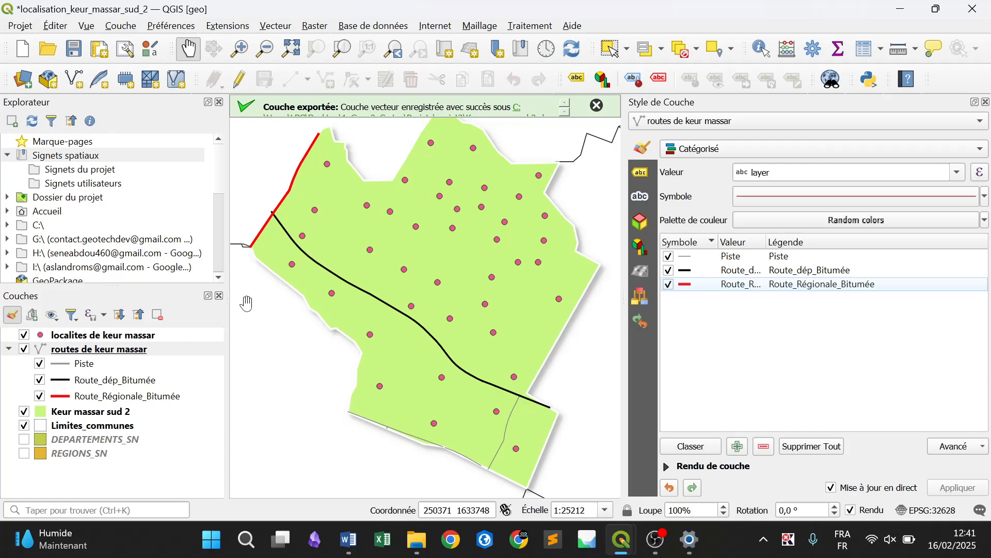
Change the marker colour of the localites de keur massar layer to black
left_click(131, 338)
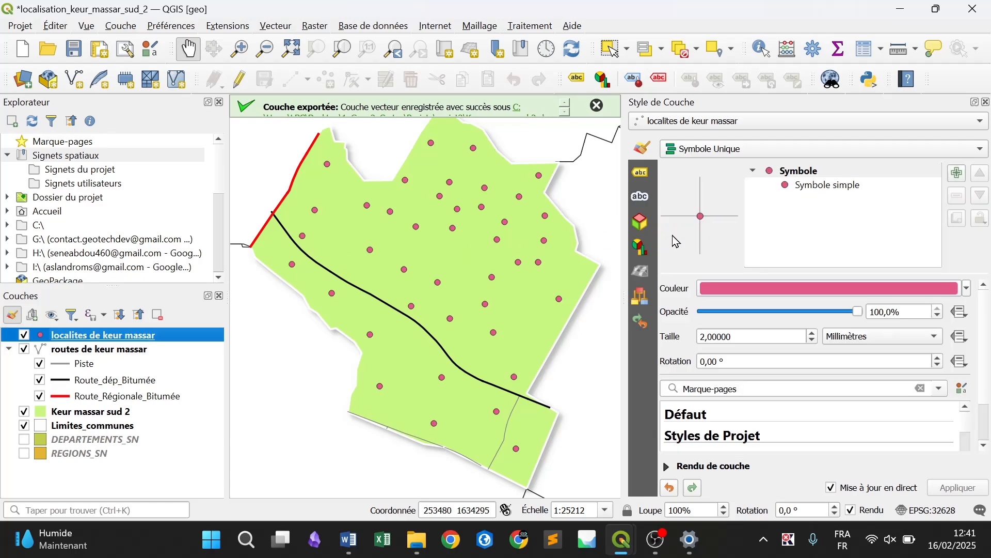
left_click(968, 288)
left_click(720, 199)
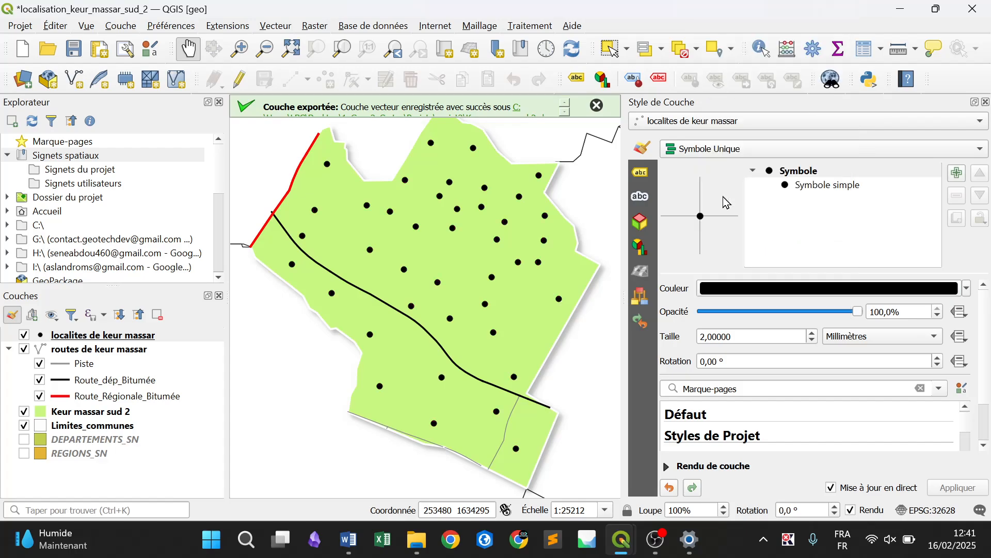
Try the triangle and square shapes for the simple marker of the localities, then apply the hexagon
left_click(850, 189)
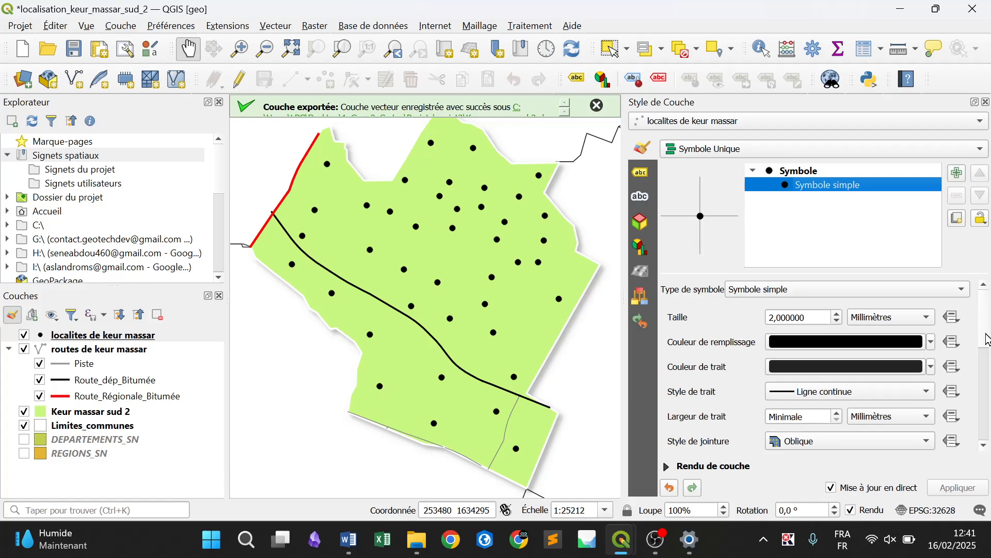
left_click_drag(988, 339, 987, 456)
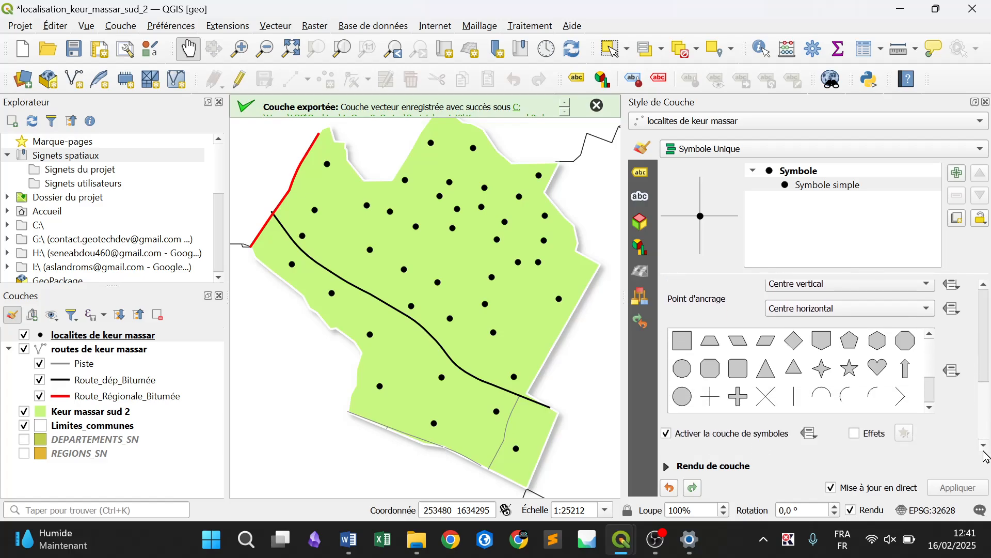
left_click(766, 376)
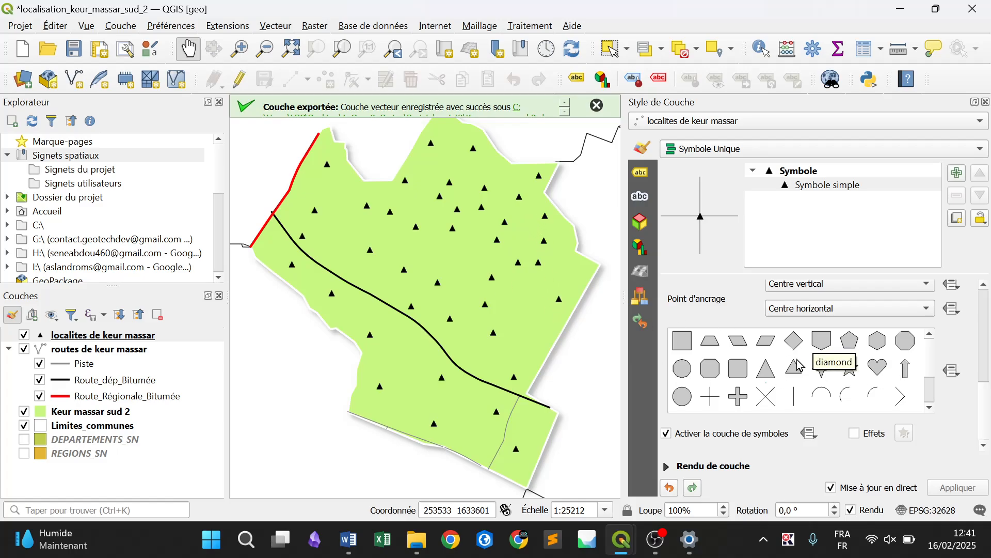
left_click(677, 346)
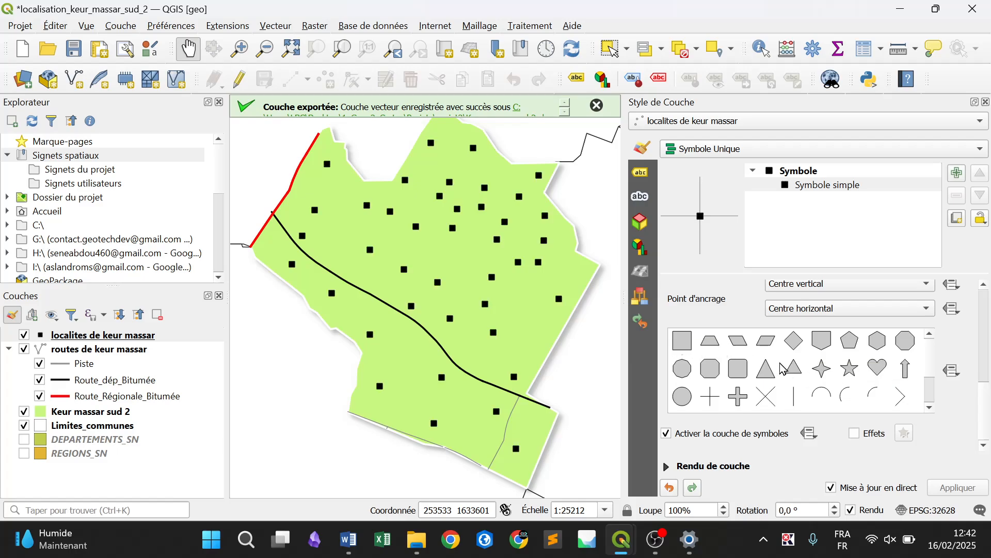
left_click(880, 349)
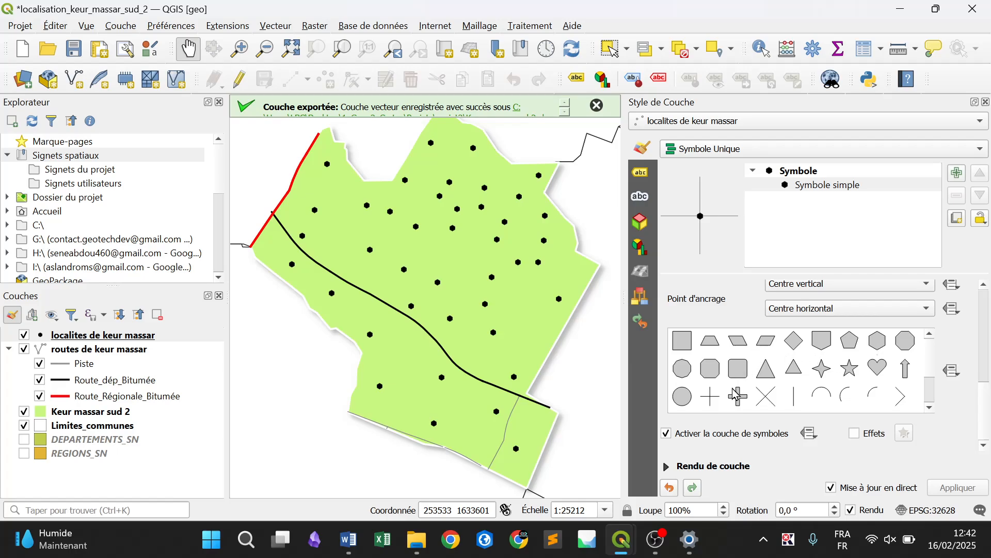
Change the localities' simple marker to the diamond shape and set its stroke colour to white
left_click(795, 341)
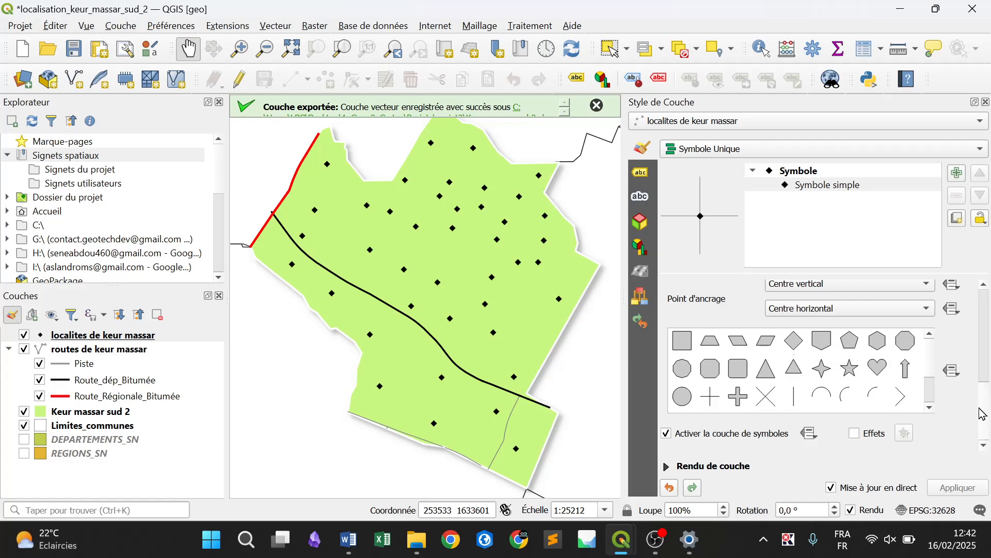
scroll(981, 335, "up", 5)
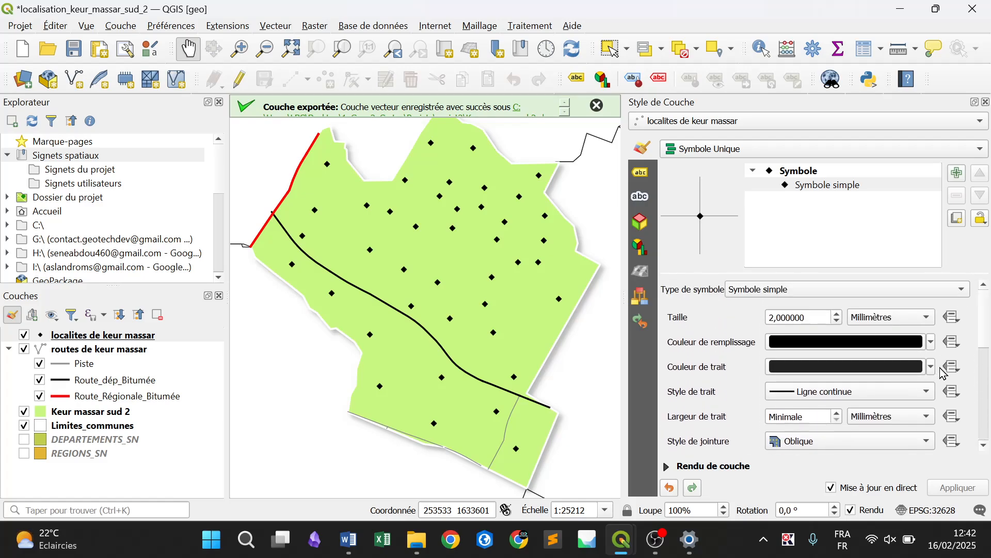
left_click(931, 367)
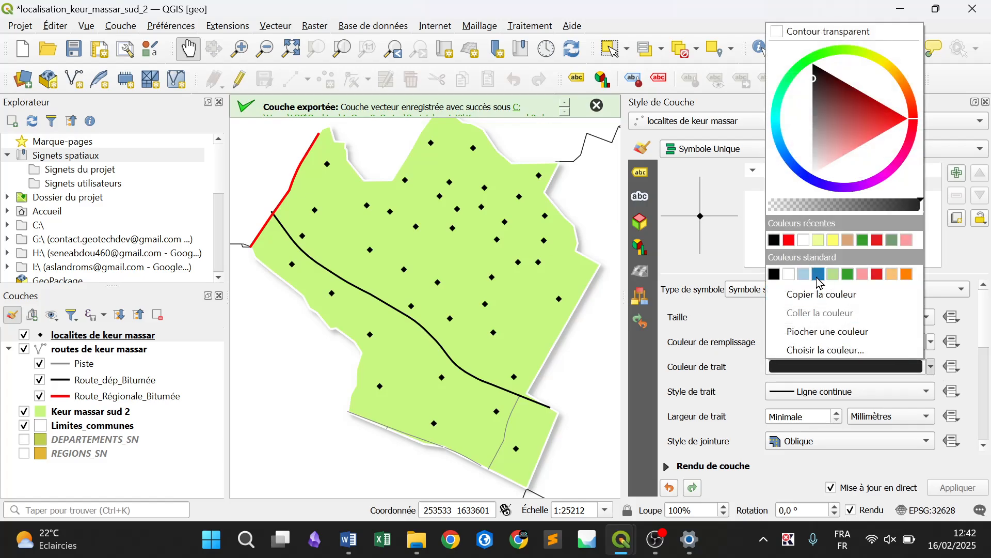
left_click(788, 275)
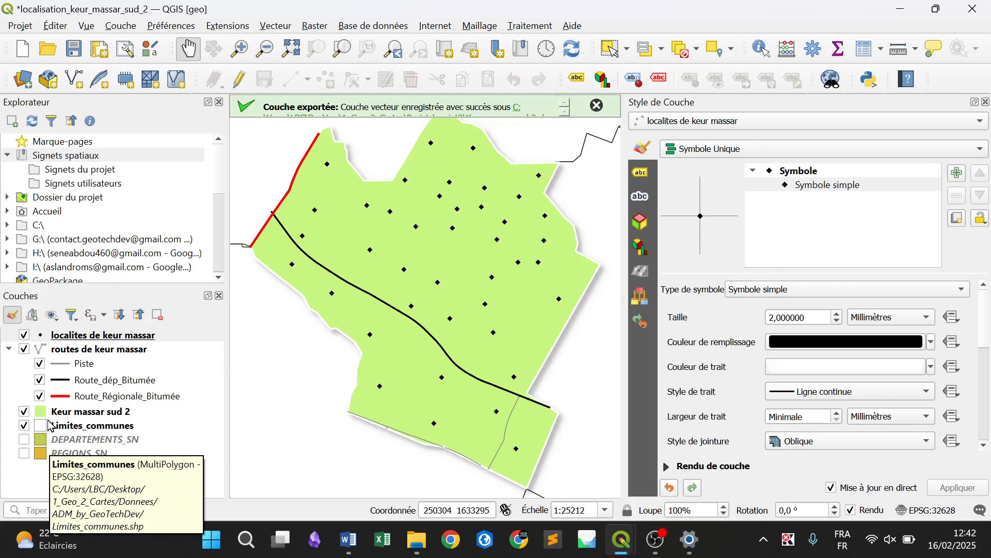
Turn on simple labels (Étiquettes simples) for the Limites_communes layer, using the CCRCA field as the value
left_click(90, 429)
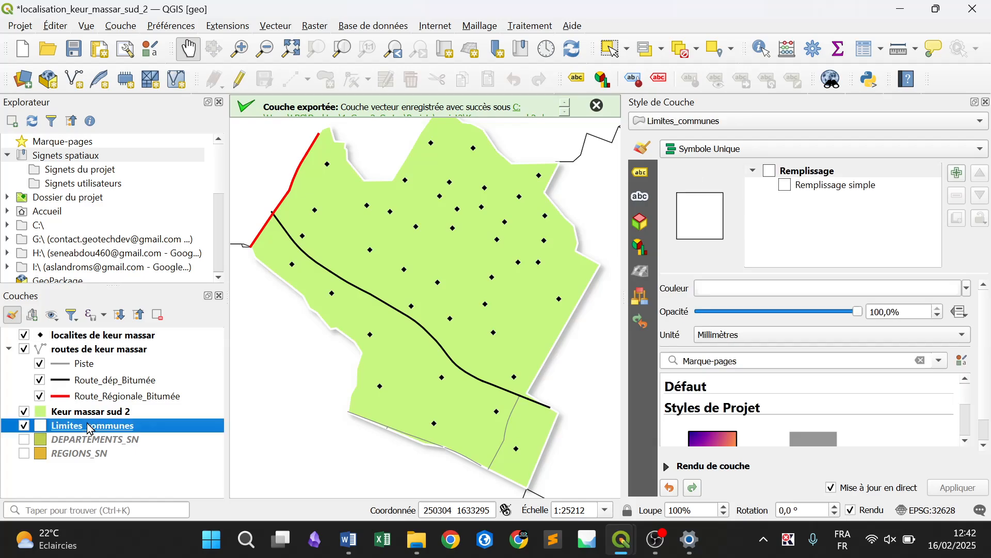
left_click(641, 174)
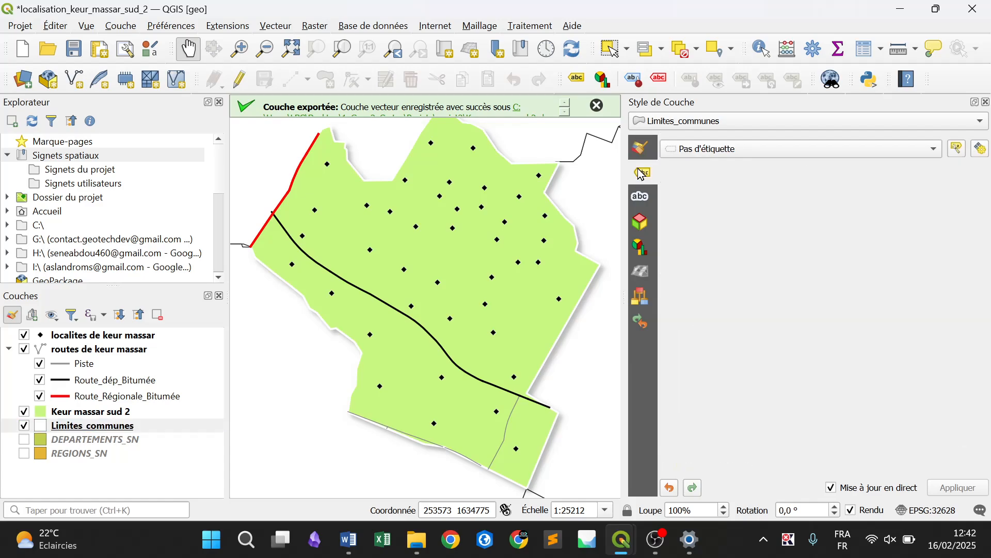
left_click(724, 151)
left_click(722, 149)
left_click(722, 148)
left_click(721, 161)
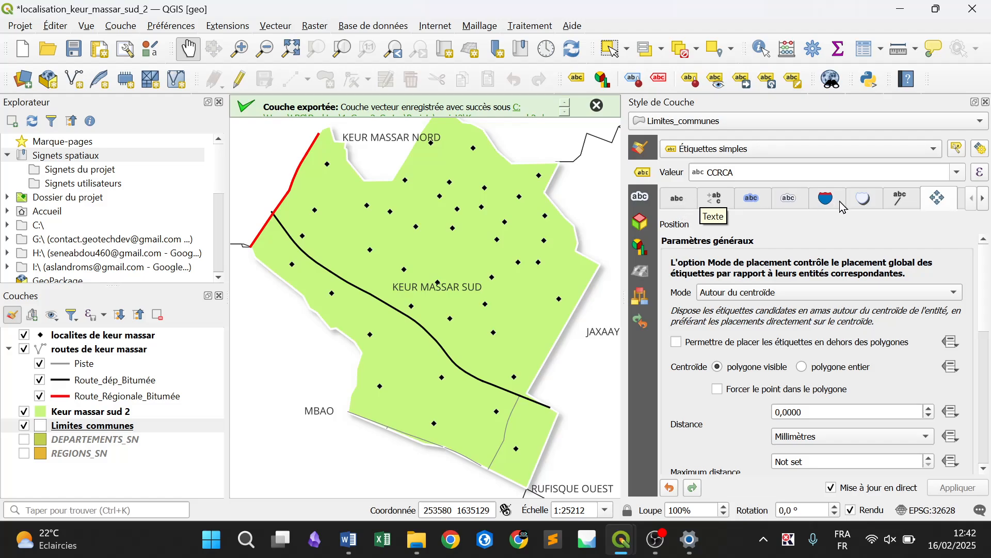
Set the text style of the commune labels to Bold, keeping the Open Sans font
left_click(678, 198)
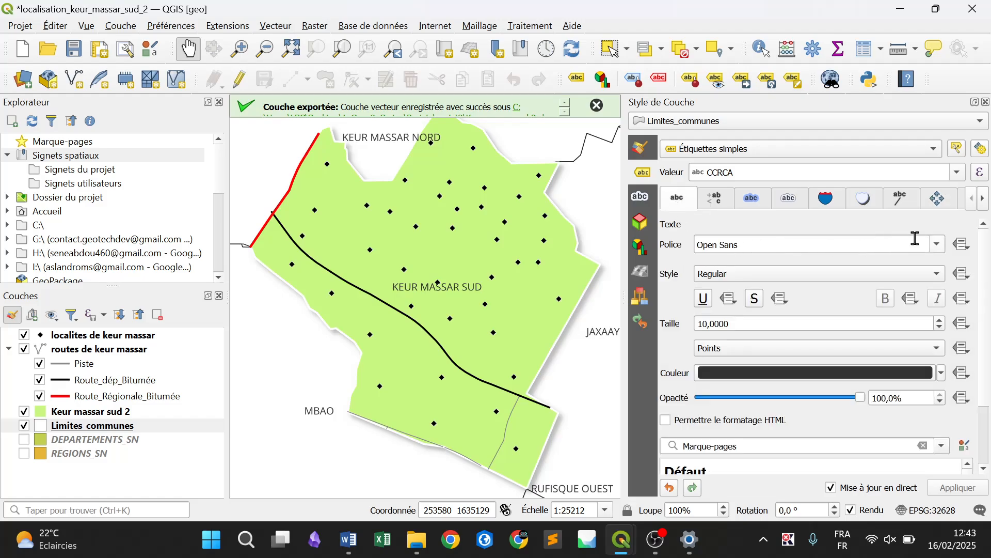
left_click(938, 251)
left_click(938, 251)
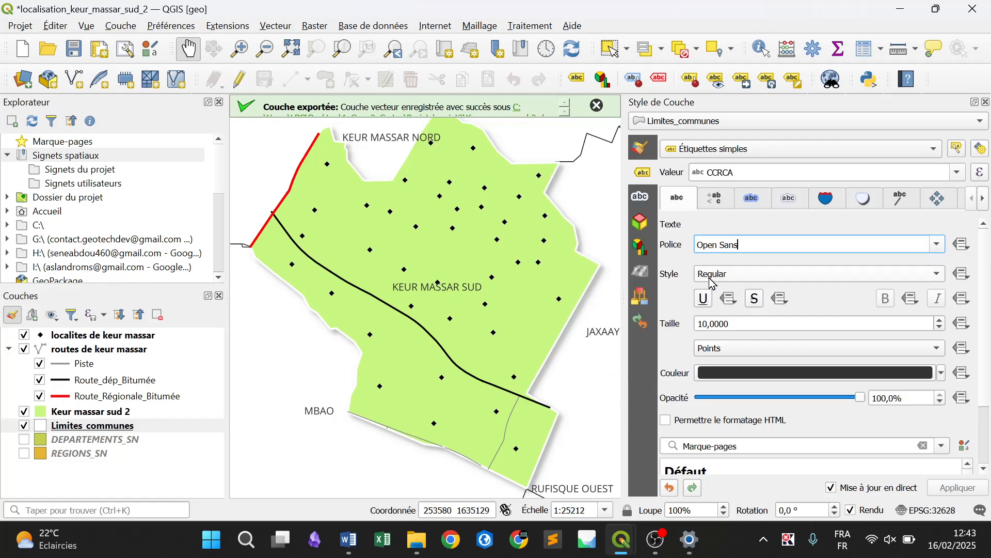
left_click(741, 282)
left_click(727, 291)
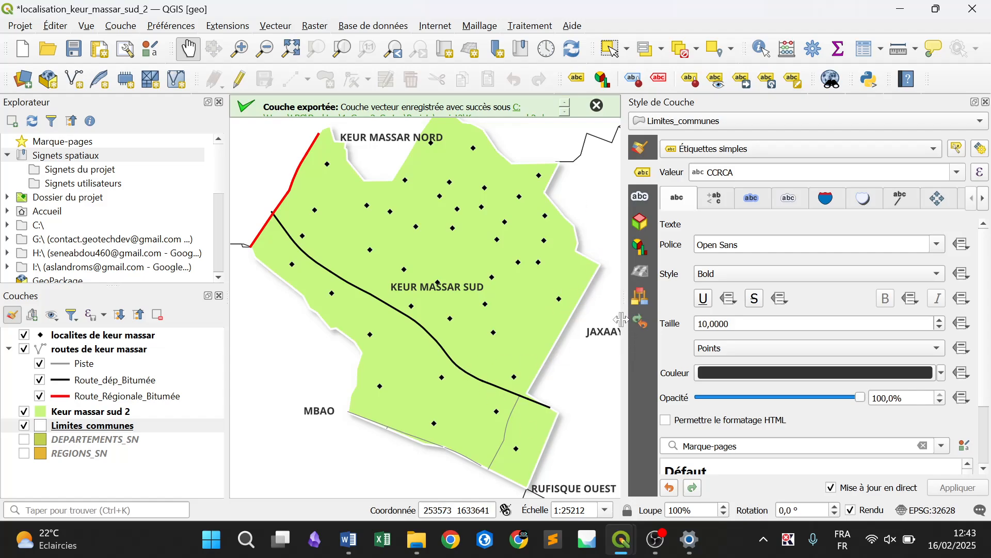
Hide the KEUR MASSAR SUD label on the map, using CCRCA as the primary key for auxiliary storage
left_click(717, 87)
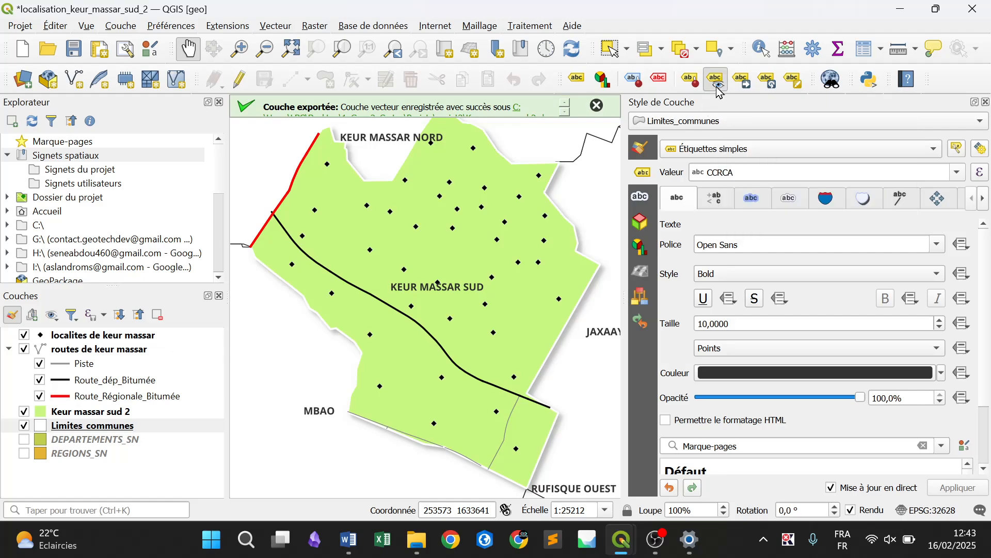
left_click(454, 296)
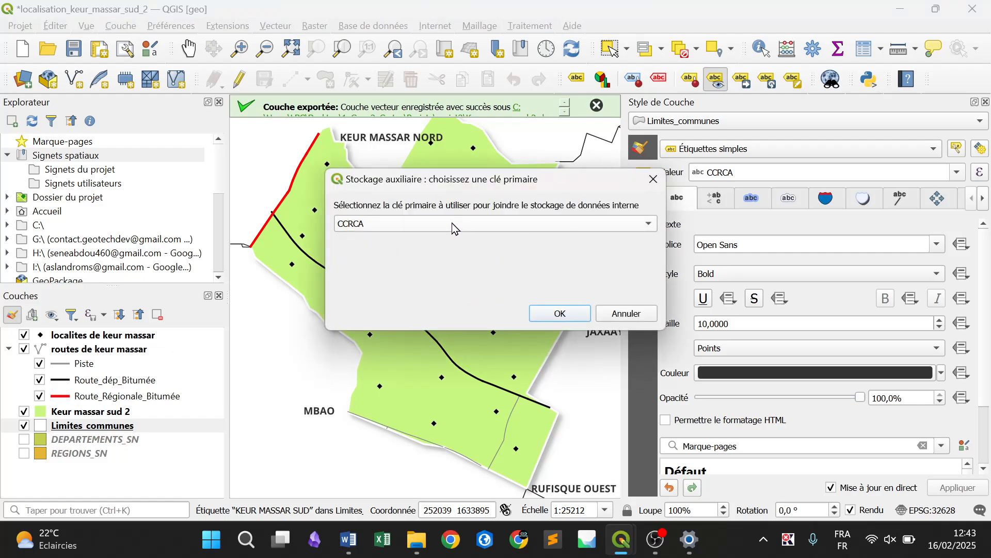
left_click(554, 233)
left_click(554, 233)
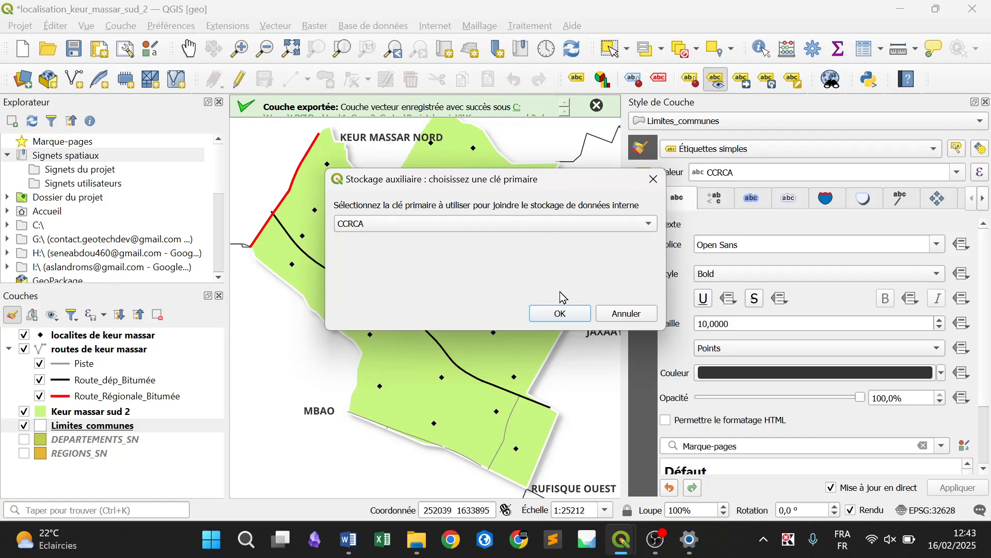
left_click(559, 310)
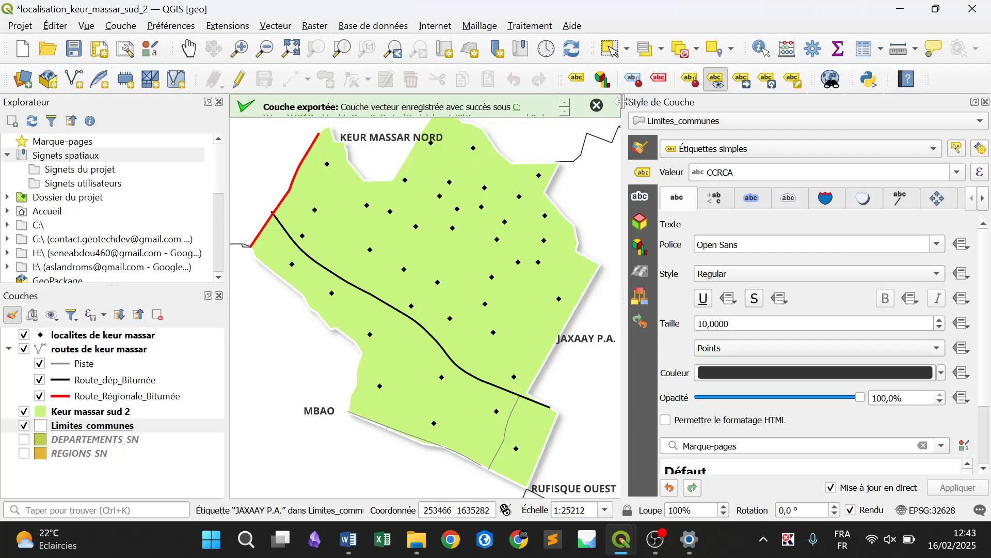
Move the KEUR MASSAR NORD label northwest off the green commune and shift the RUFISQUE OUEST label slightly southwest, below the commune's southern tip
left_click(597, 107)
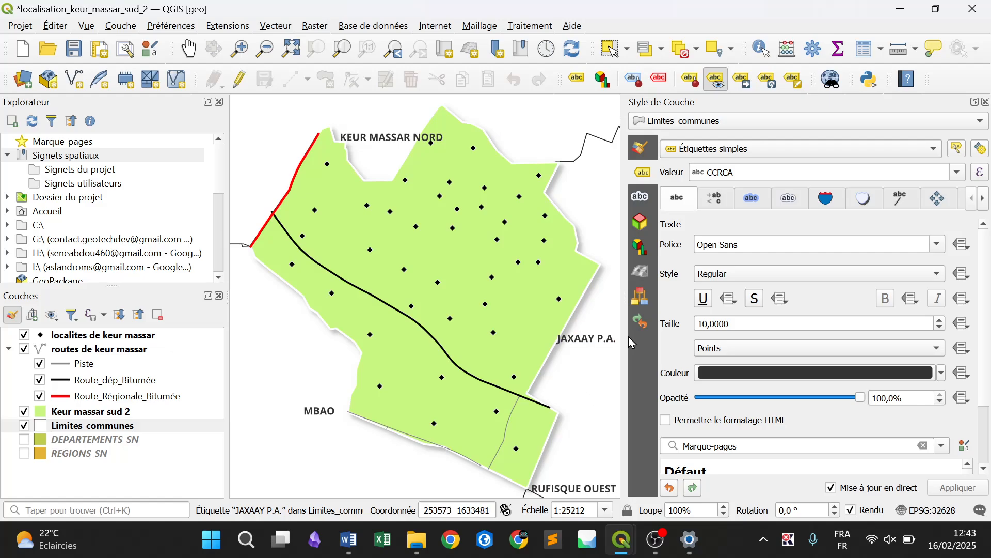
left_click_drag(624, 326, 742, 326)
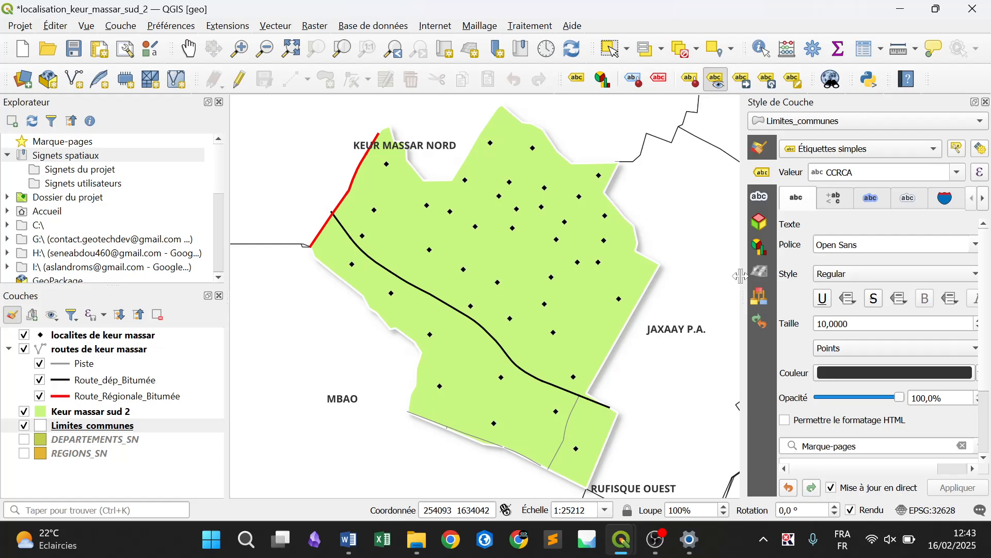
left_click_drag(742, 277, 654, 290)
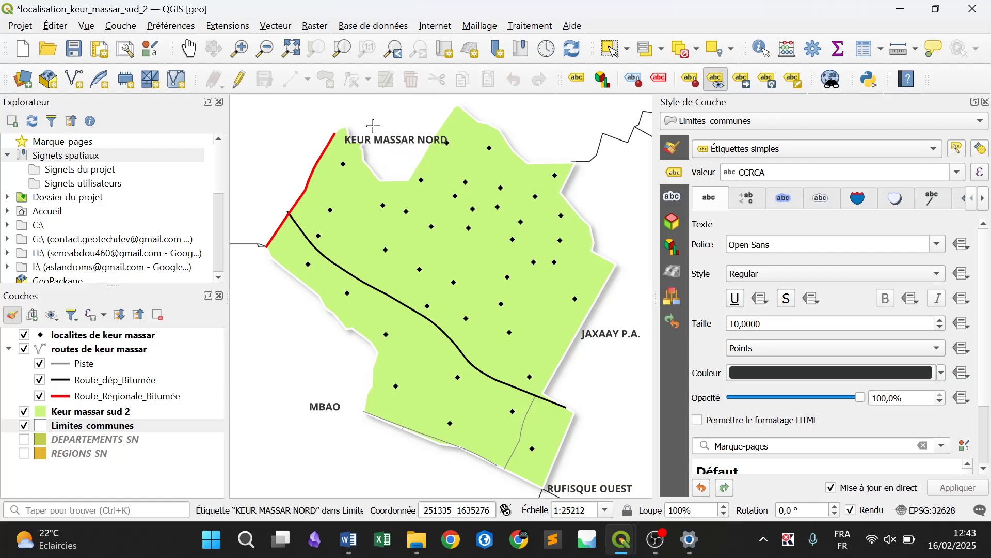
left_click(742, 80)
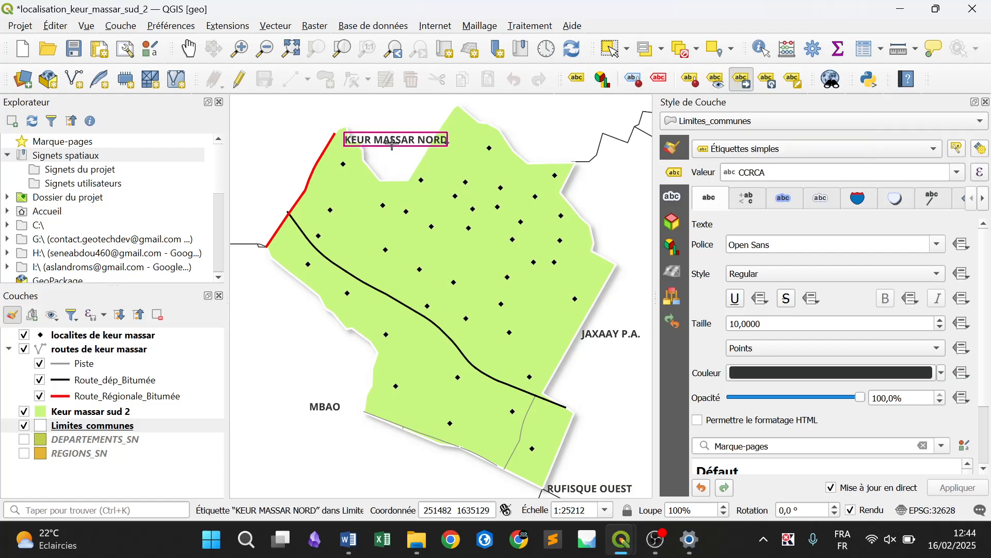
left_click(357, 112)
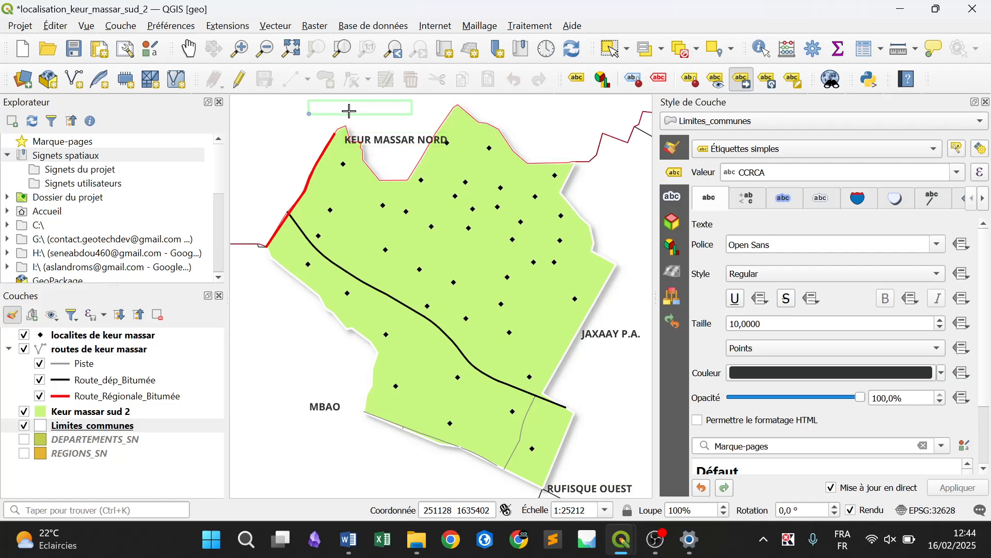
left_click(345, 122)
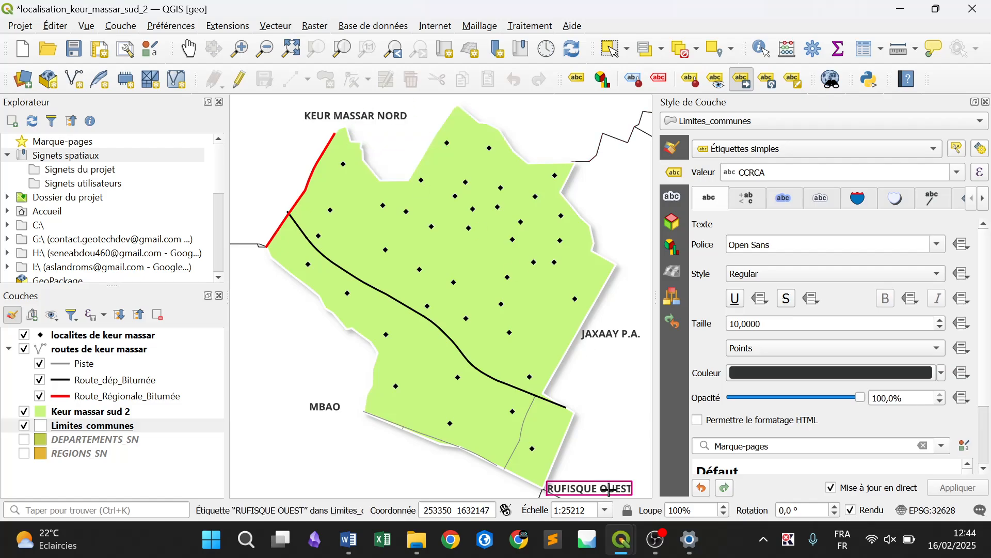
left_click(584, 489)
left_click(572, 495)
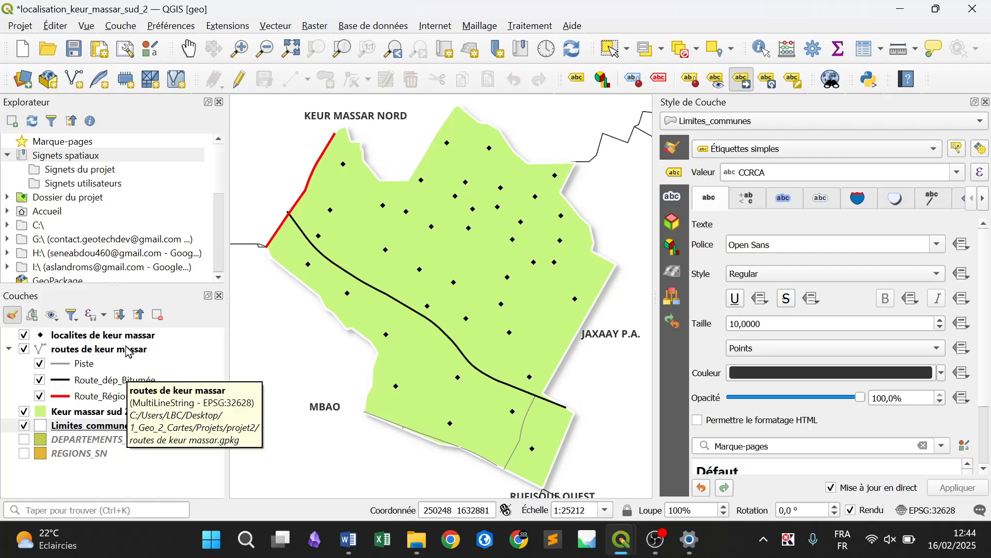
Turn on simple labels for the routes de keur massar layer, using the NOM_AGEROU field as the value
left_click(145, 353)
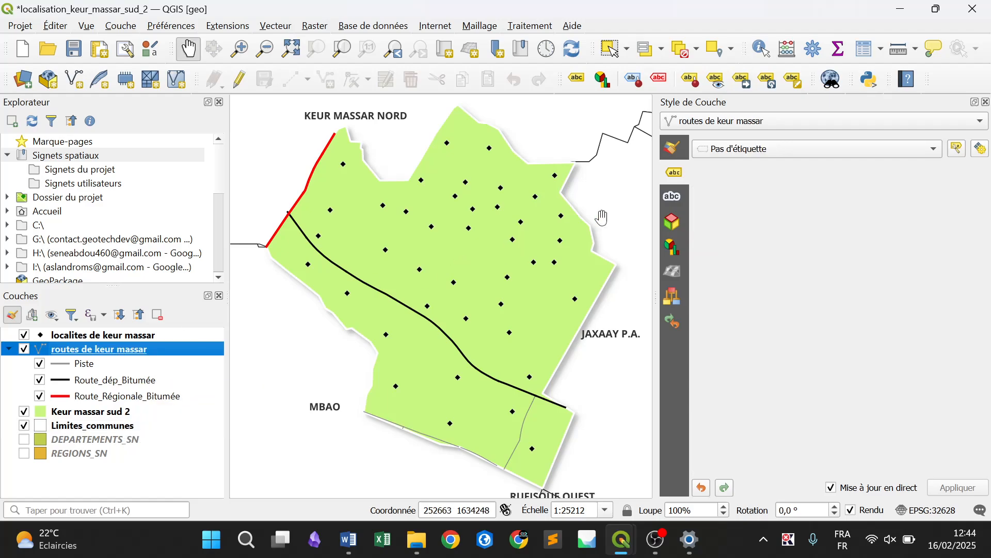
left_click(717, 145)
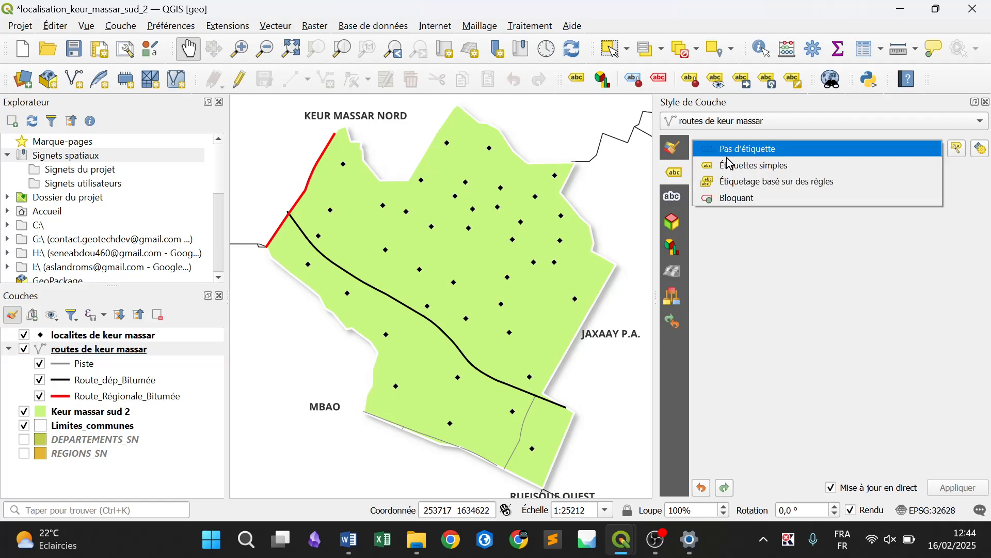
left_click(736, 167)
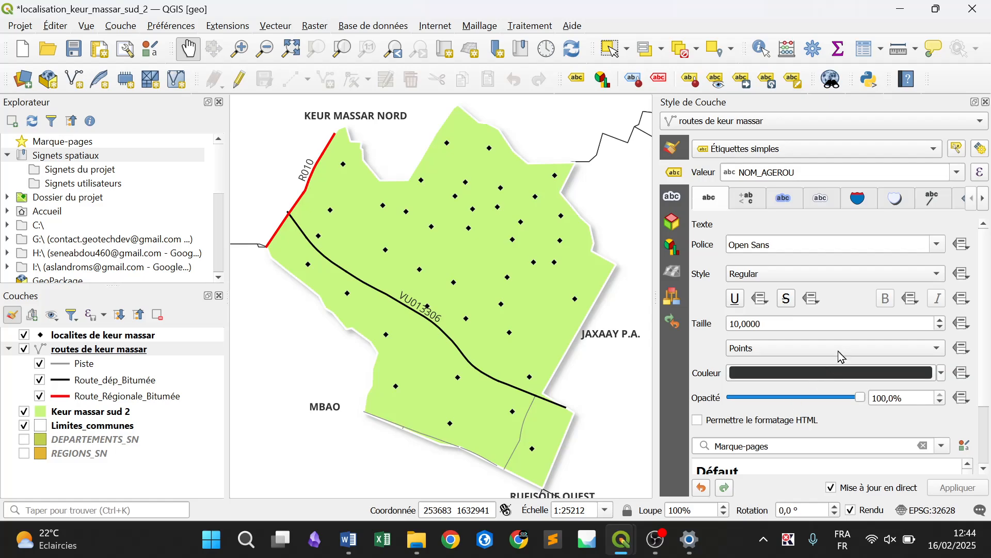
Format the road labels in Bold at 7 points and colour them red
left_click(941, 330)
left_click(941, 330)
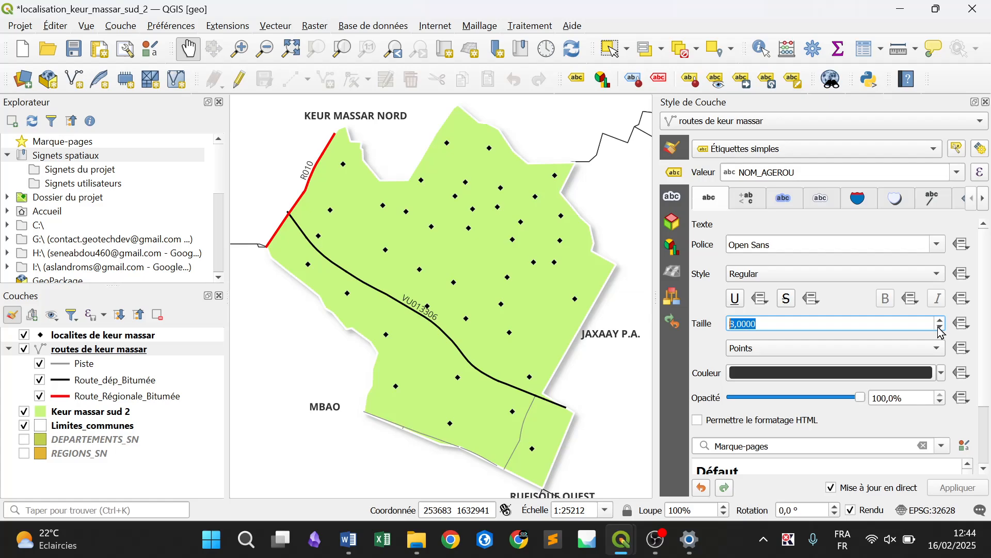
left_click(747, 274)
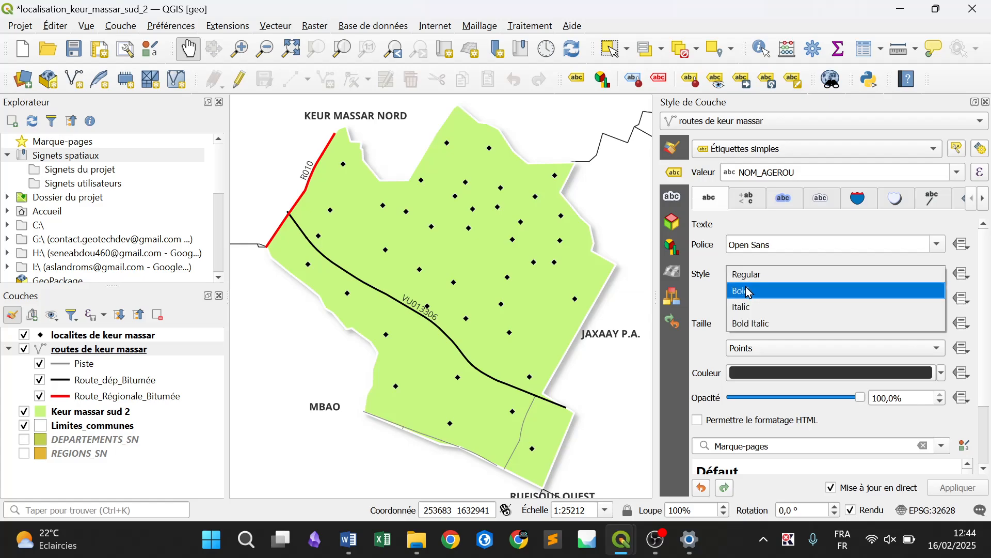
left_click(747, 291)
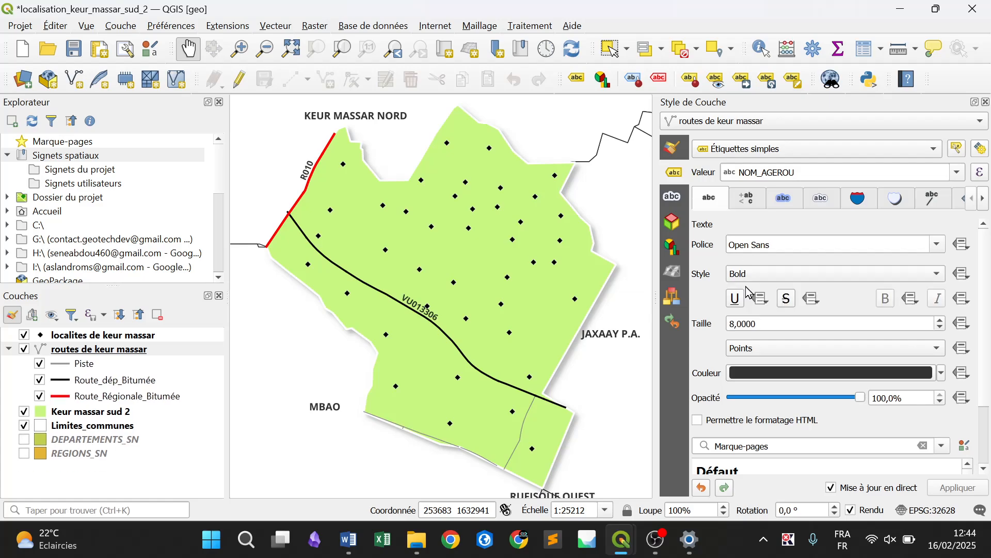
left_click(940, 328)
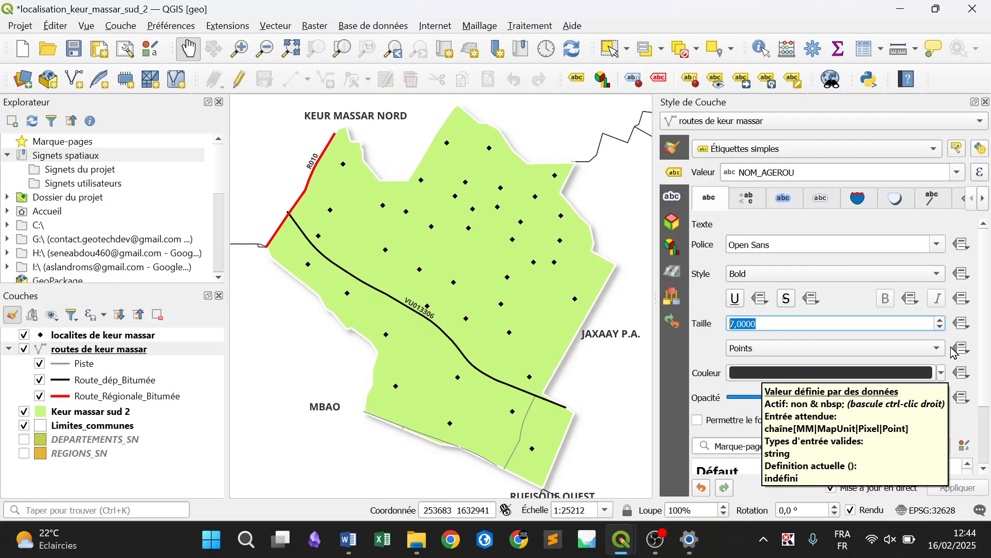
left_click(943, 373)
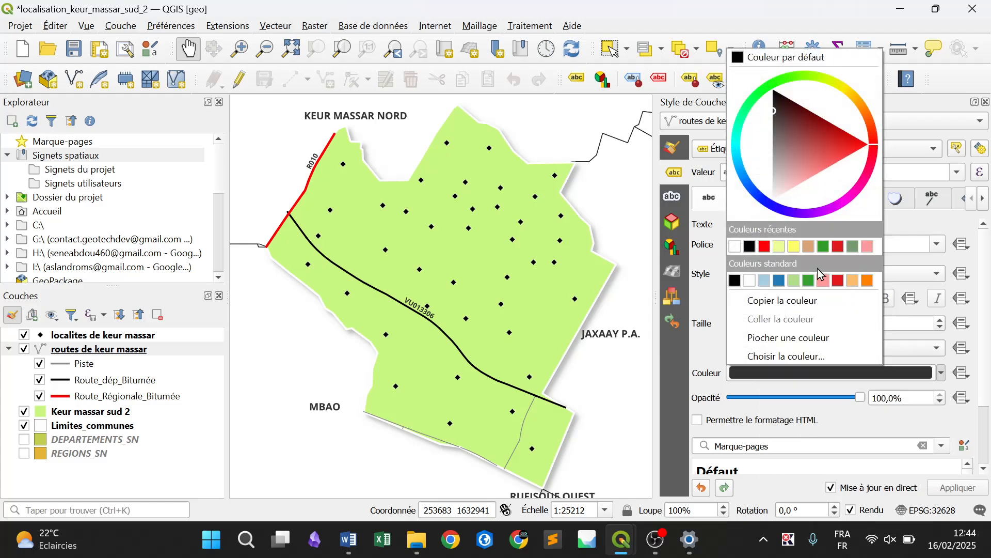
left_click(765, 247)
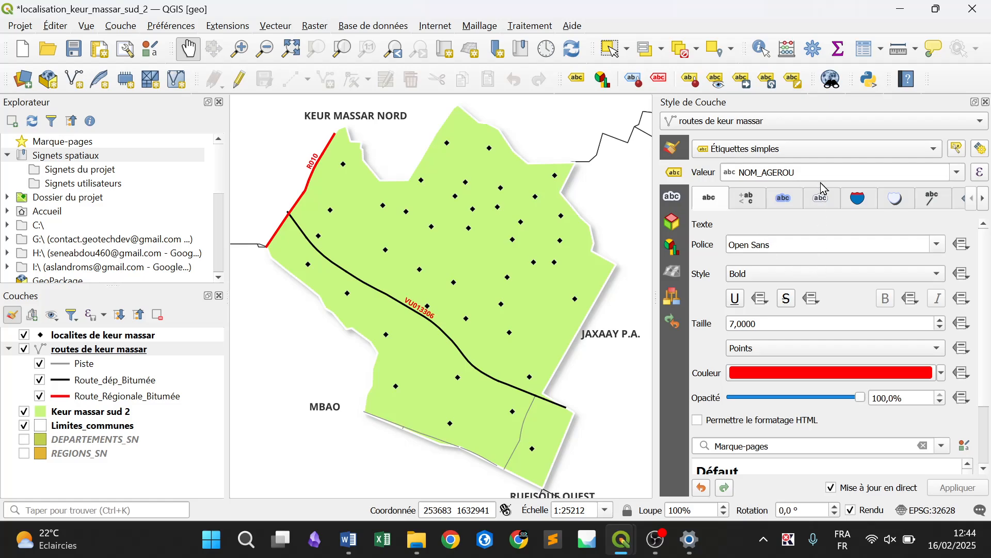
Allow the road labels only on the line (Sur la ligne) and disable the position above the line
left_click(984, 199)
left_click(984, 198)
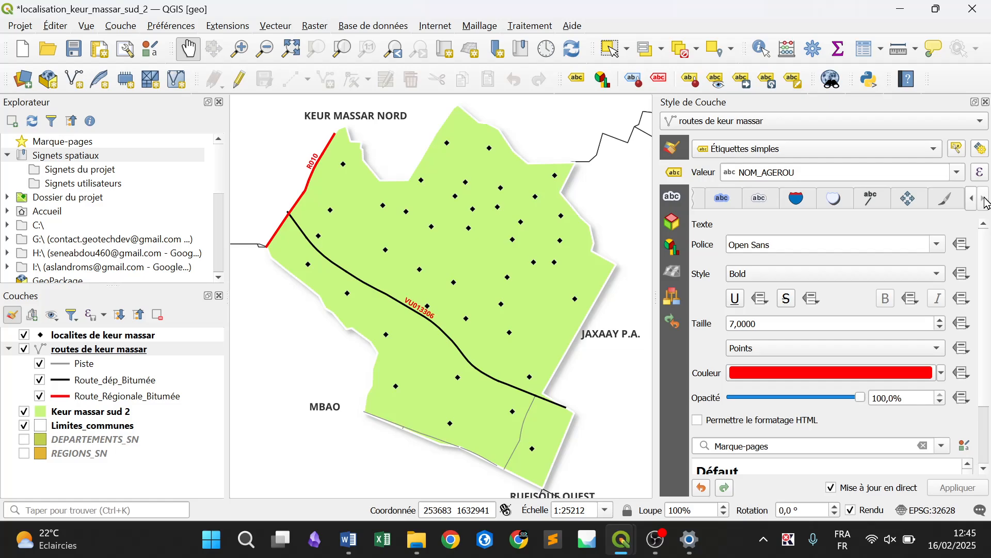
left_click(911, 199)
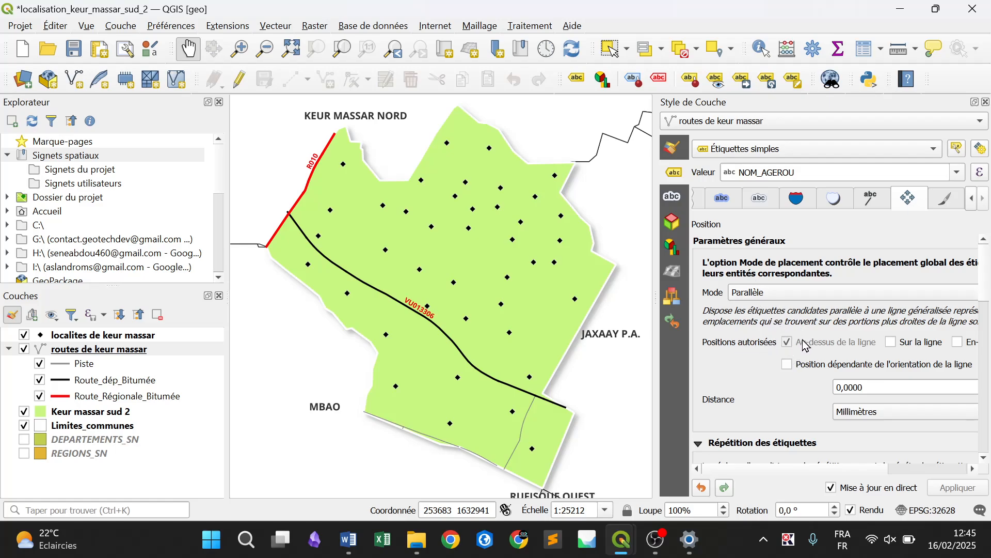
left_click(891, 343)
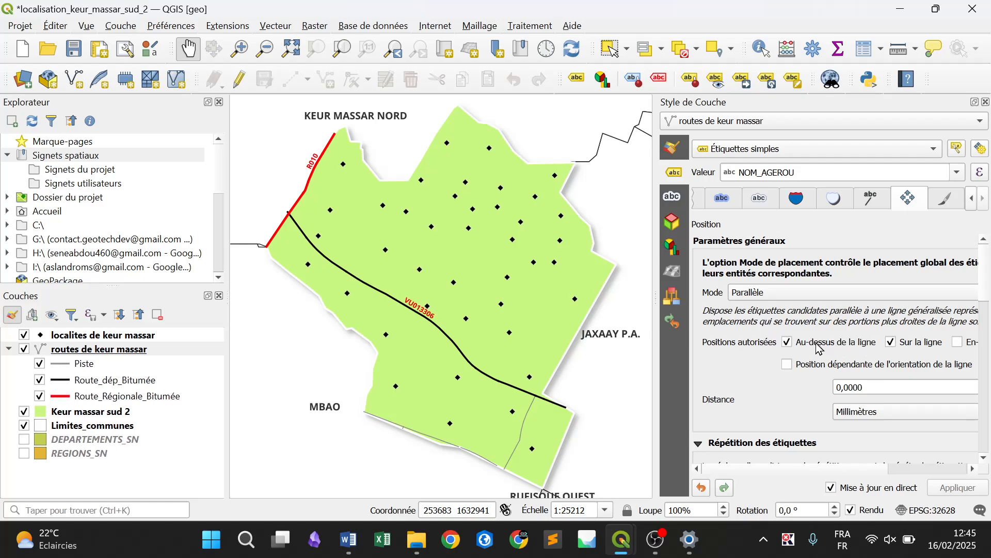
left_click(787, 343)
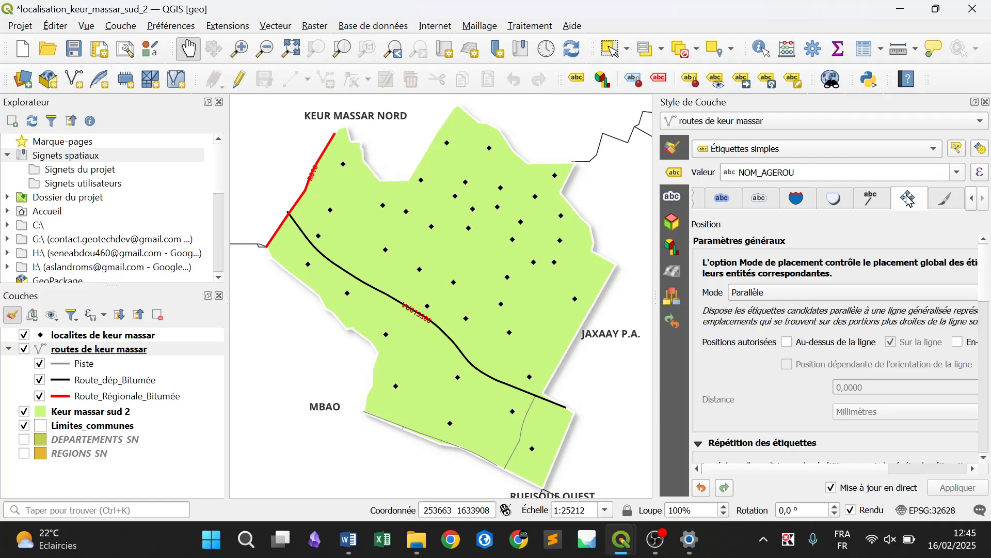
Show a rectangular background (Afficher un fond) behind the routes de keur massar labels
left_click(798, 199)
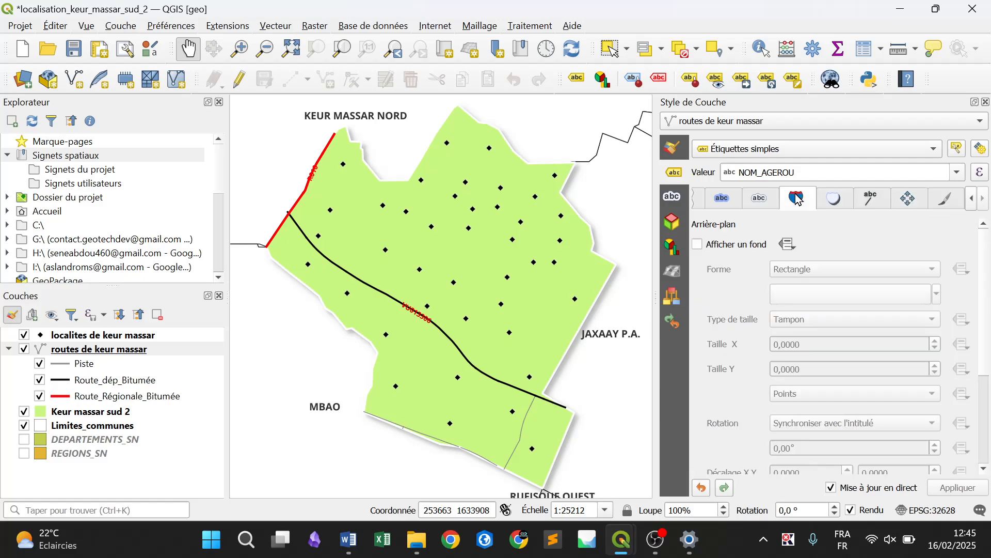
left_click(741, 246)
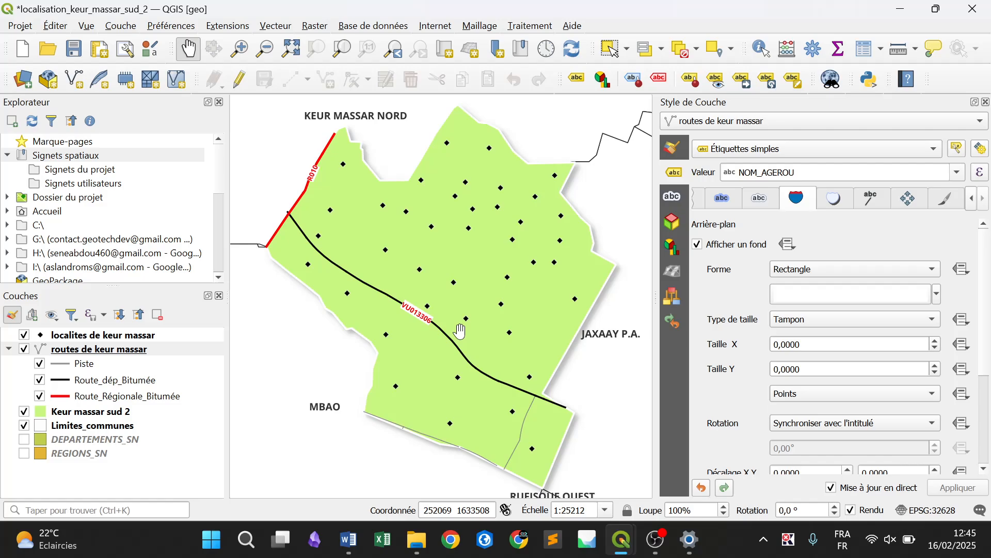
Turn on simple labels for the localites de keur massar layer, using the FeatureNam field as the value
left_click(139, 338)
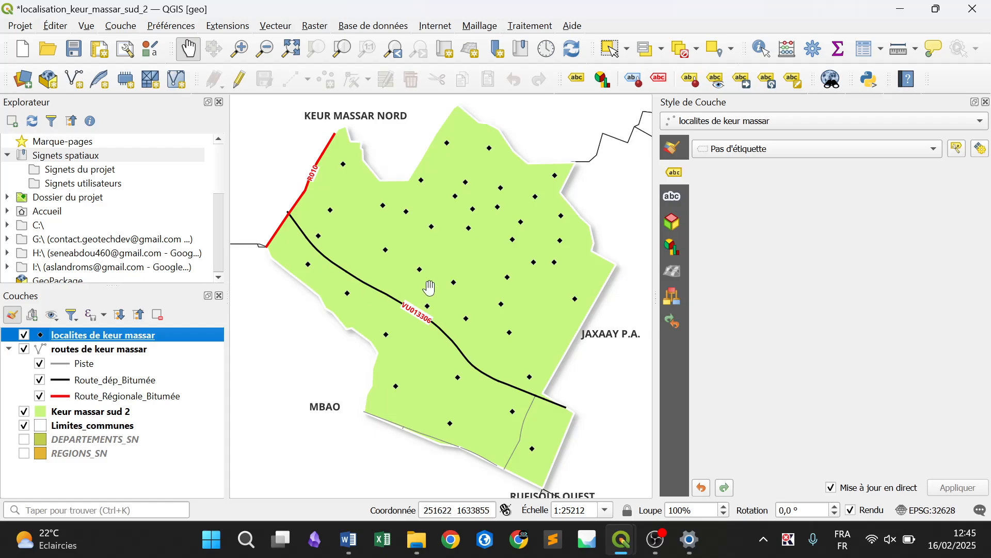
left_click(760, 154)
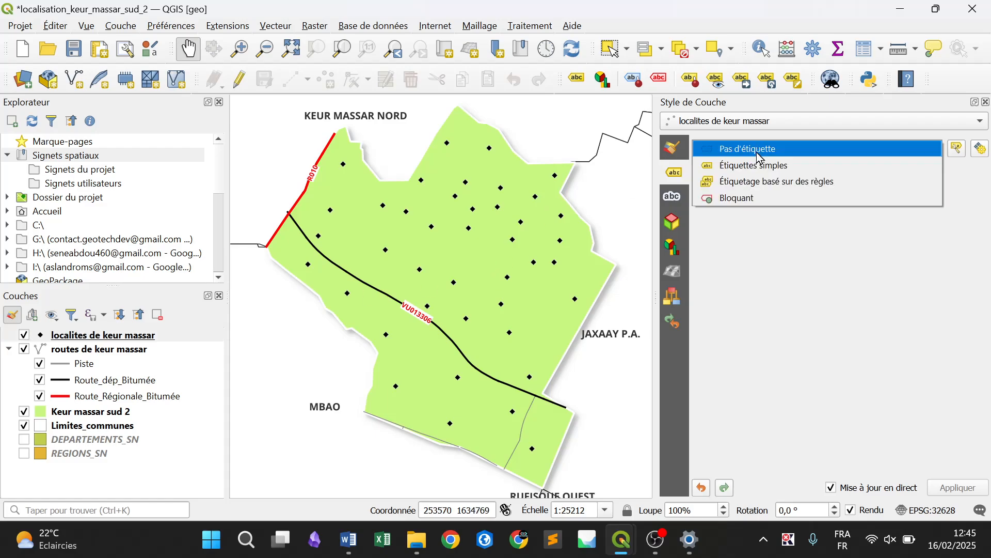
left_click(759, 165)
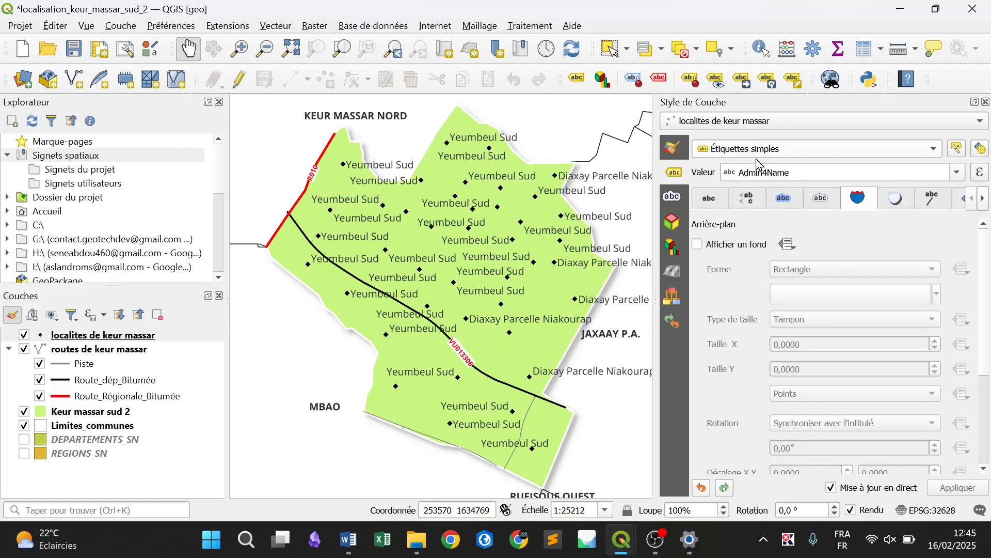
left_click(958, 173)
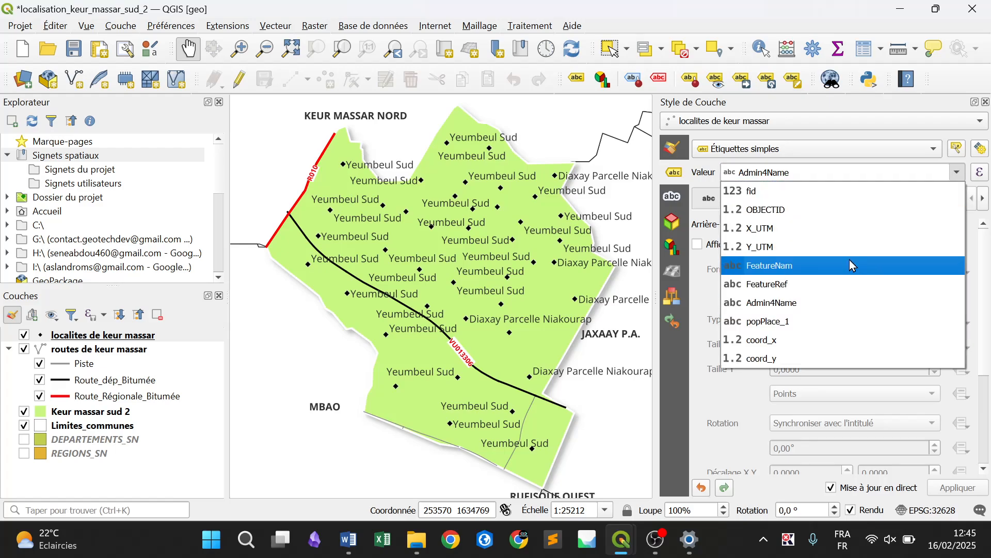
left_click(839, 265)
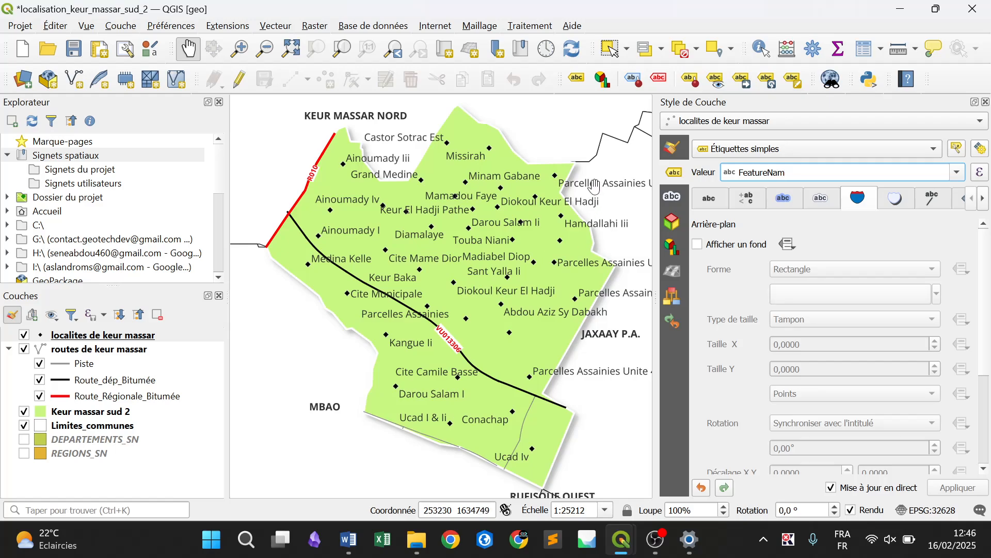
Start the label-editing tool on the localities and use FeatureNam as the primary key for auxiliary storage, accepting the default label properties
left_click(791, 82)
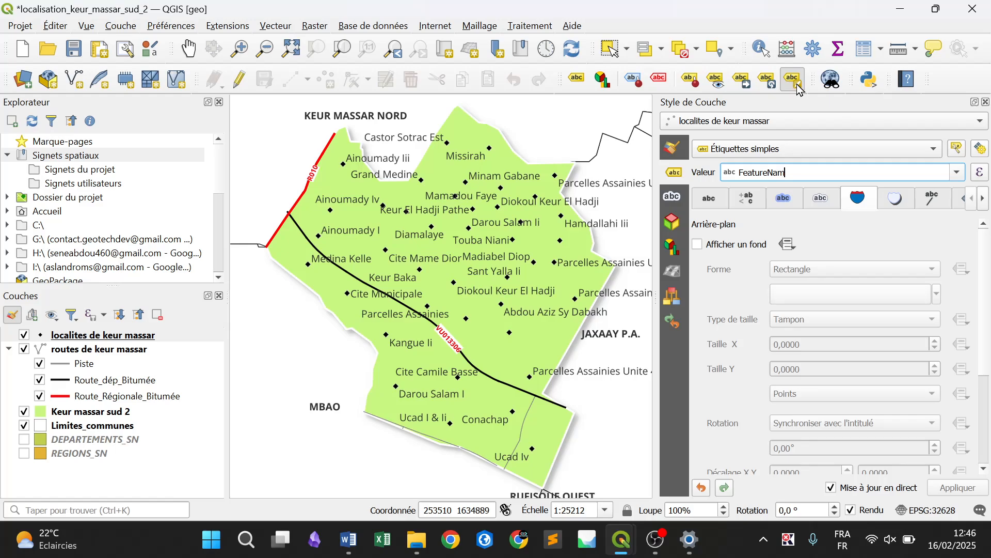
left_click(593, 181)
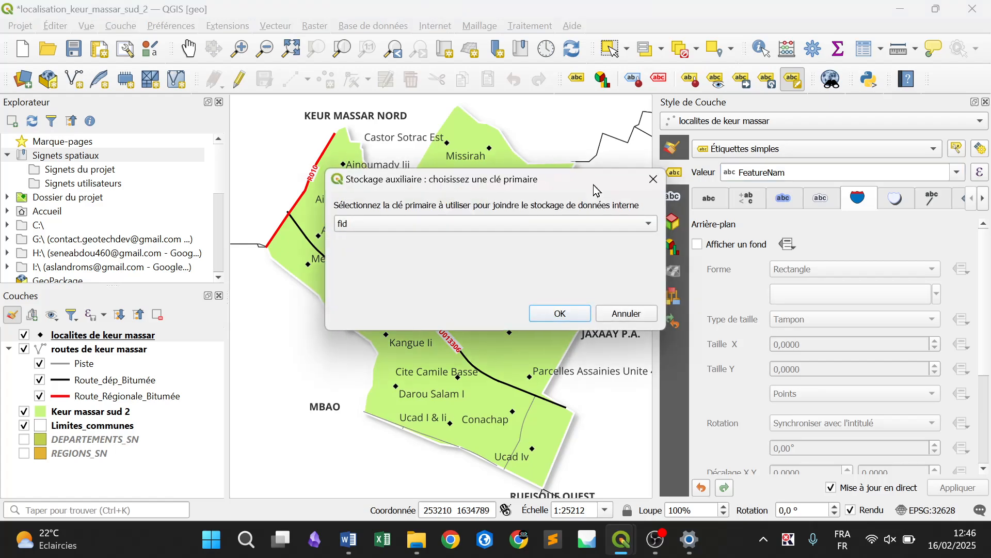
left_click(522, 224)
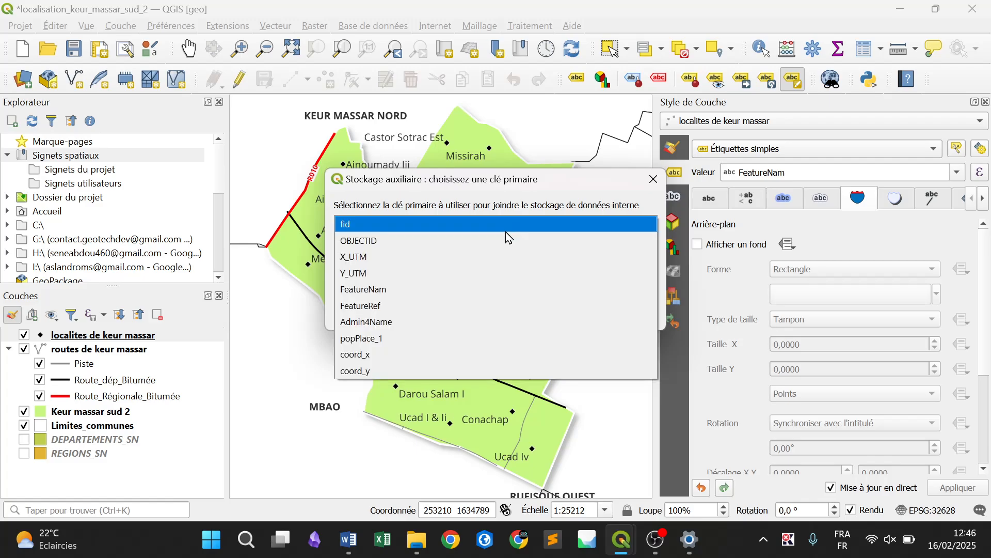
left_click(444, 289)
left_click(573, 312)
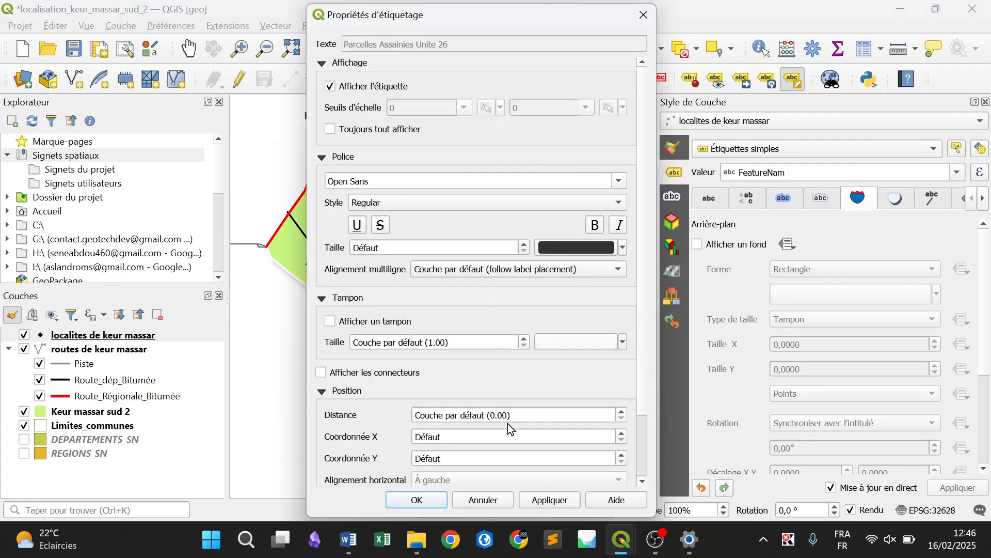
left_click(417, 499)
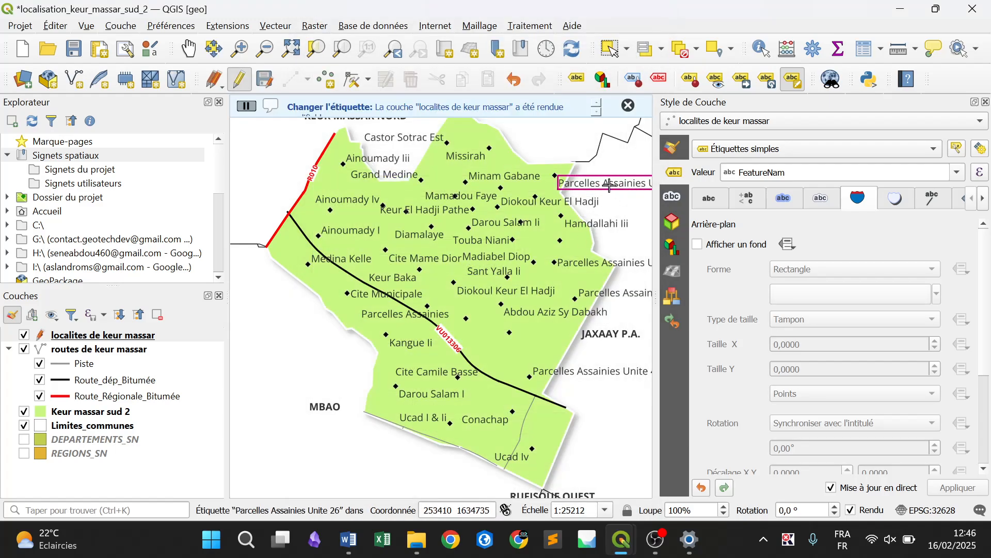
Shorten the "Parcelles Assainies Unite 26" label text to "PA Unite 26"
left_click(604, 184)
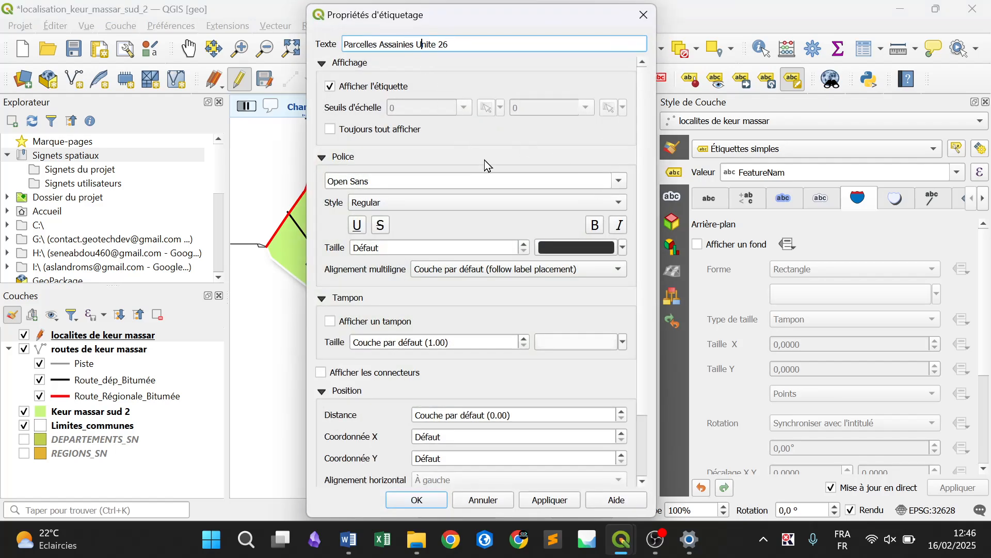
key("BackSpace")
key("BackSpace")
key("BackSpace")
key("BackSpace")
key("BackSpace")
key("BackSpace")
key("BackSpace")
key("BackSpace")
key("BackSpace")
key("BackSpace")
key("BackSpace")
key("BackSpace")
key("BackSpace")
key("BackSpace")
key("BackSpace")
key("BackSpace")
key("BackSpace")
key("BackSpace")
key("BackSpace")
key("BackSpace")
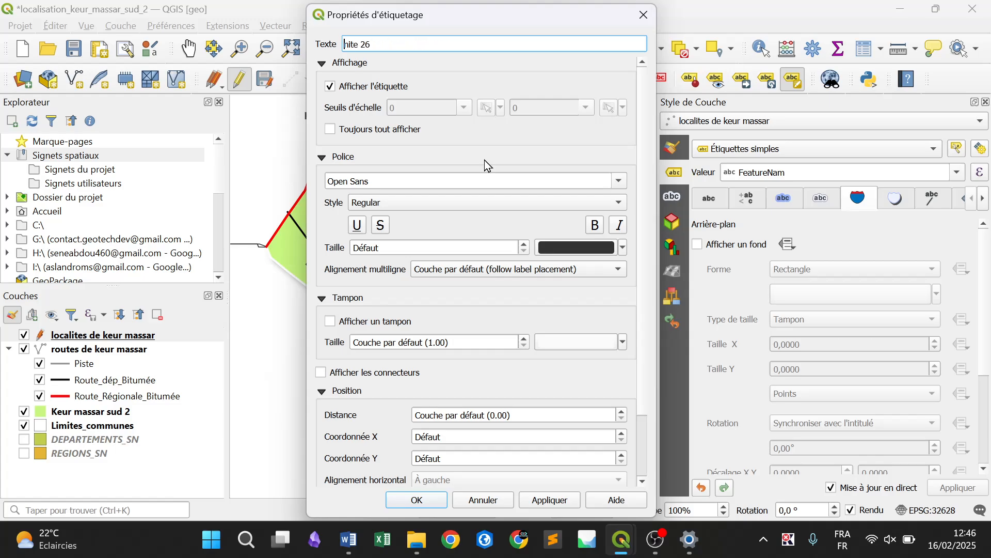
type("PA U")
key("Return")
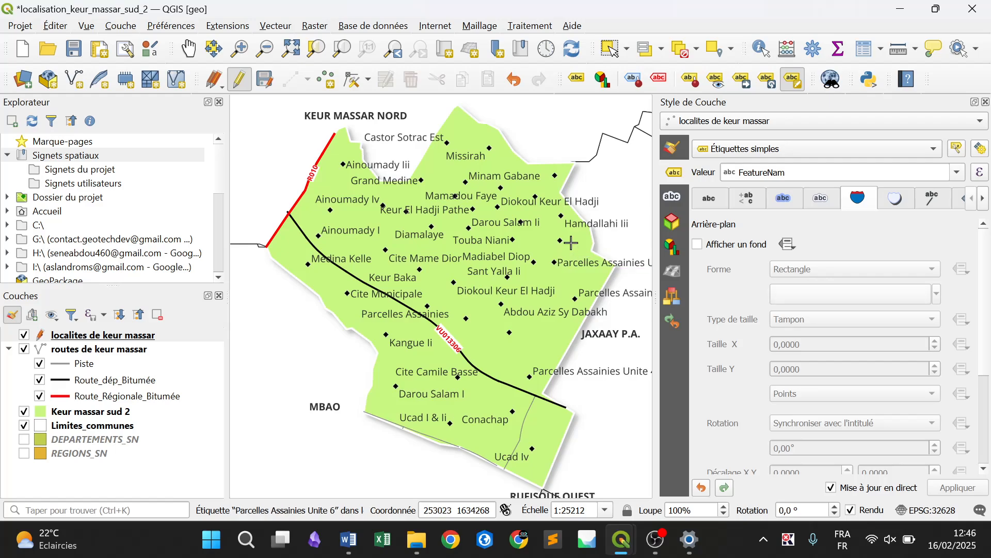
Shorten the "Parcelles Assainies Unite 6" label text to "PA Unite 6"
left_click(589, 267)
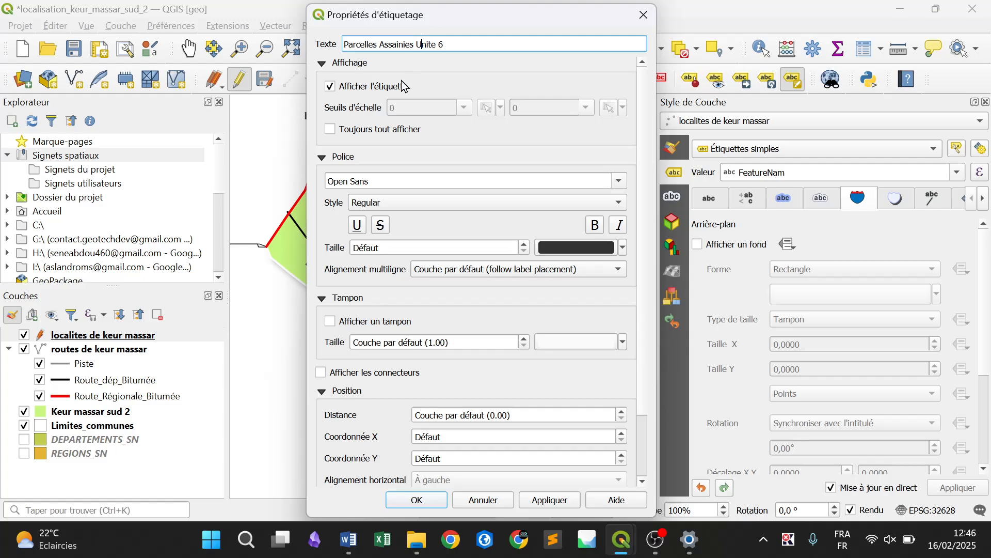
key("BackSpace")
key("BackSpace")
key("BackSpace")
key("BackSpace")
key("BackSpace")
key("BackSpace")
key("BackSpace")
key("BackSpace")
key("BackSpace")
key("BackSpace")
key("BackSpace")
key("BackSpace")
key("BackSpace")
key("BackSpace")
key("BackSpace")
key("BackSpace")
key("BackSpace")
key("BackSpace")
key("BackSpace")
key("BackSpace")
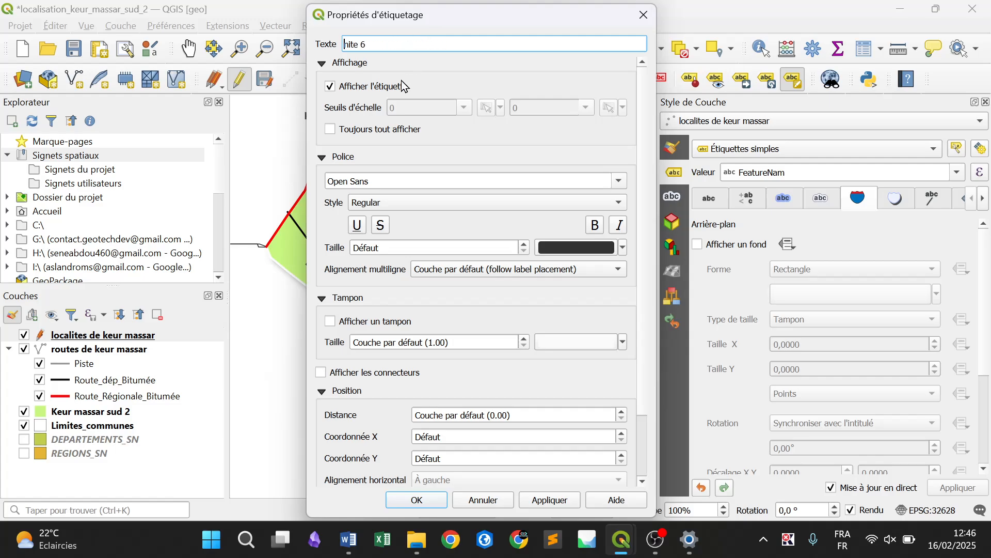
type("PA U")
key("Return")
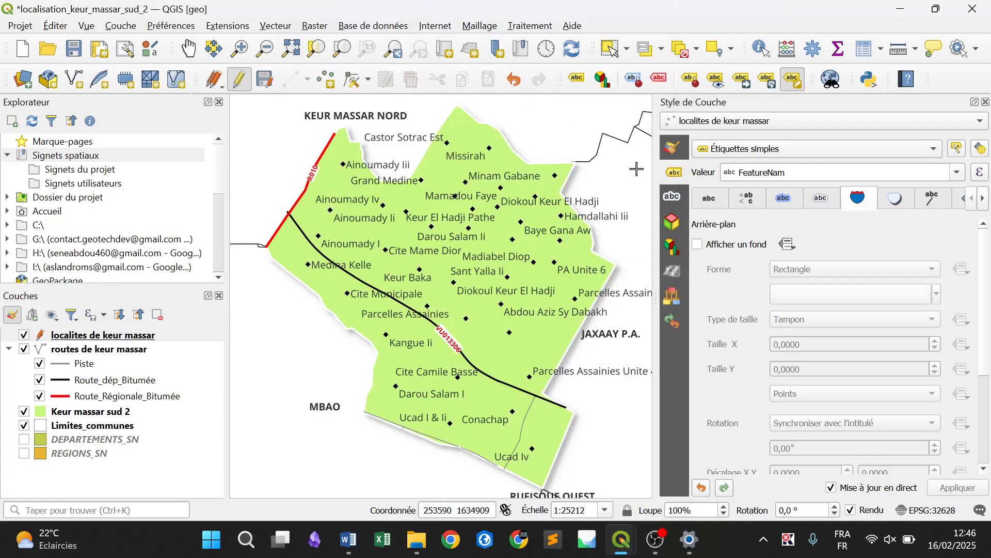
Shorten the "Parcelles Assainies Unite 5" label text to "PA Unite 5"
left_click(602, 295)
type("5")
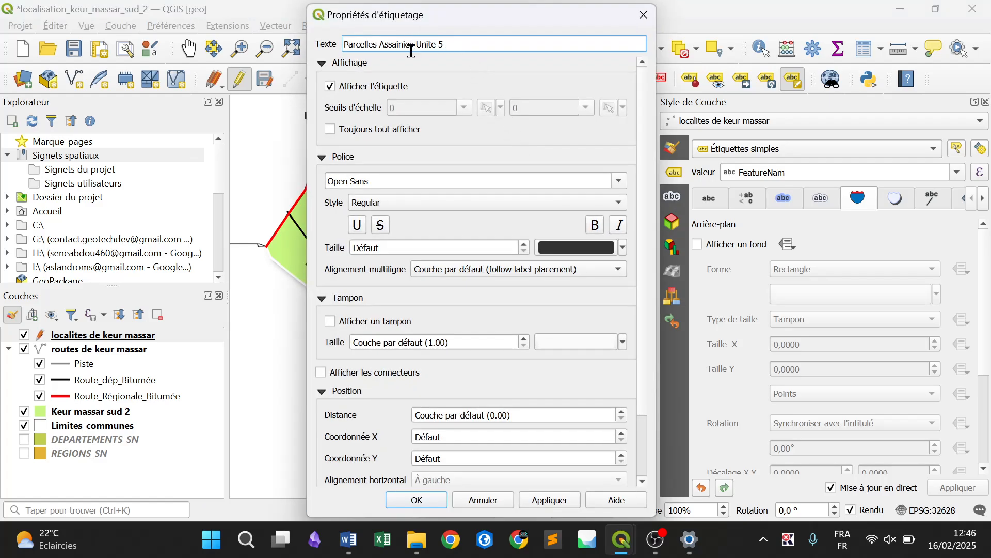
key("BackSpace")
key("BackSpace")
key("BackSpace")
key("BackSpace")
key("BackSpace")
key("BackSpace")
key("BackSpace")
key("BackSpace")
key("BackSpace")
key("BackSpace")
key("BackSpace")
key("BackSpace")
key("BackSpace")
key("BackSpace")
key("BackSpace")
key("BackSpace")
key("BackSpace")
key("BackSpace")
key("BackSpace")
key("BackSpace")
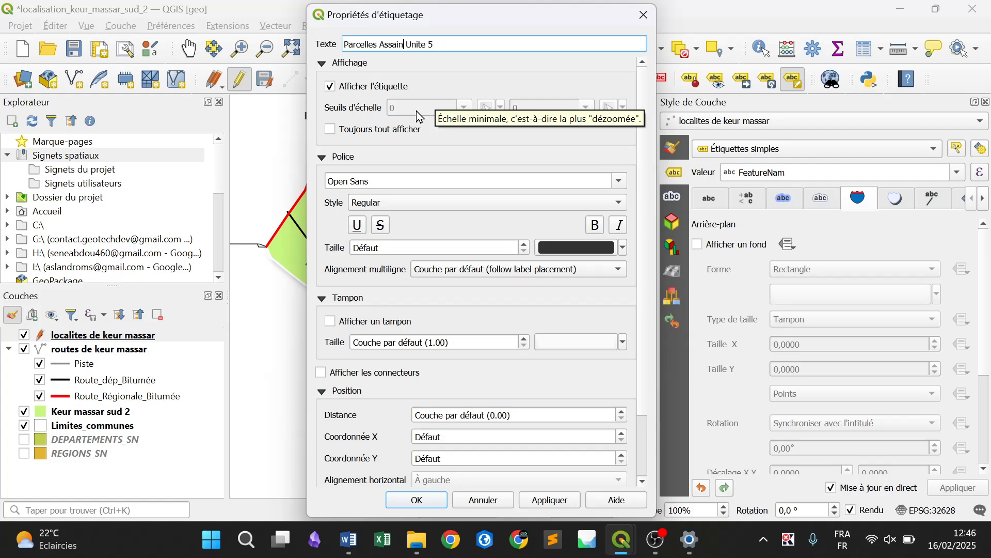
type("PA")
key("Return")
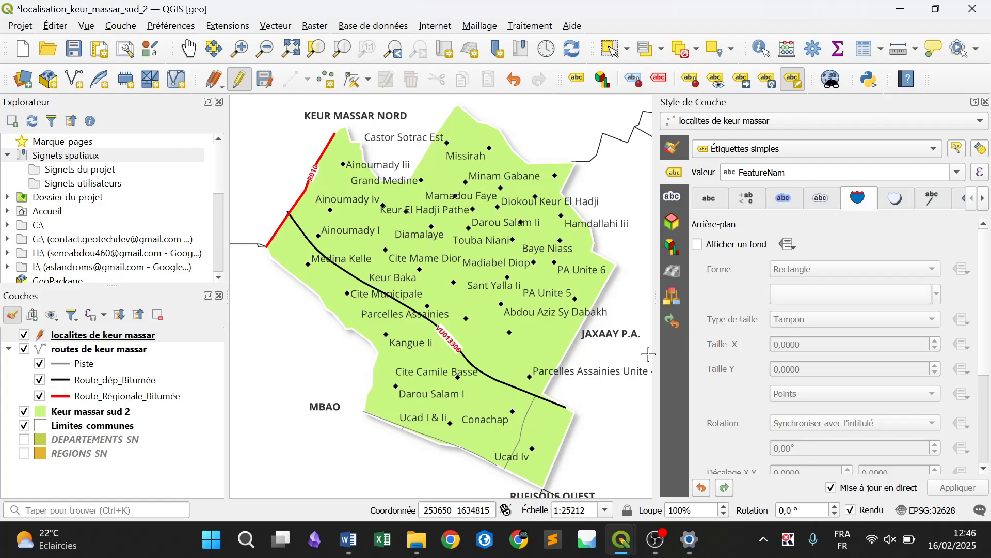
Shorten the "Parcelles Assainies Unite 4" label text to "PA Unite 4"
left_click(598, 370)
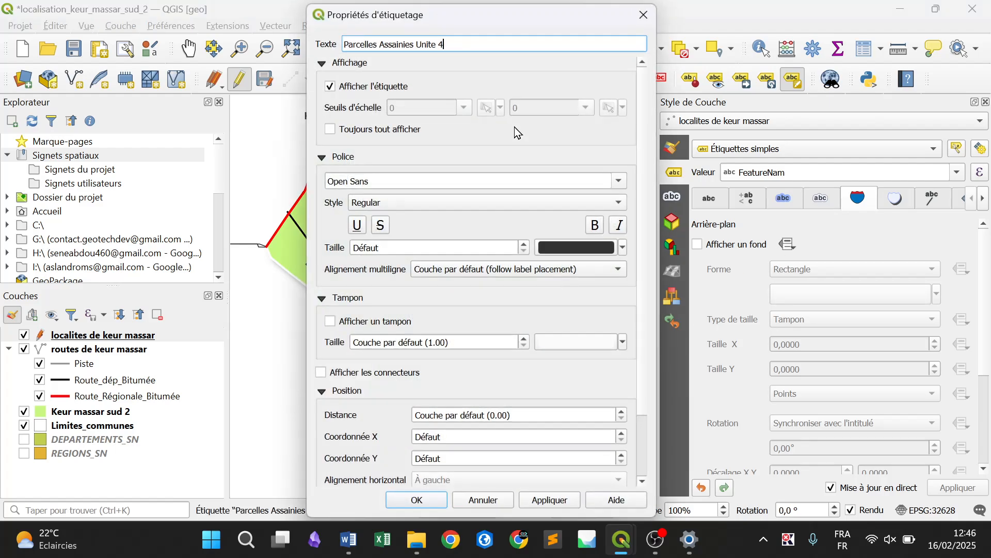
left_click(423, 43)
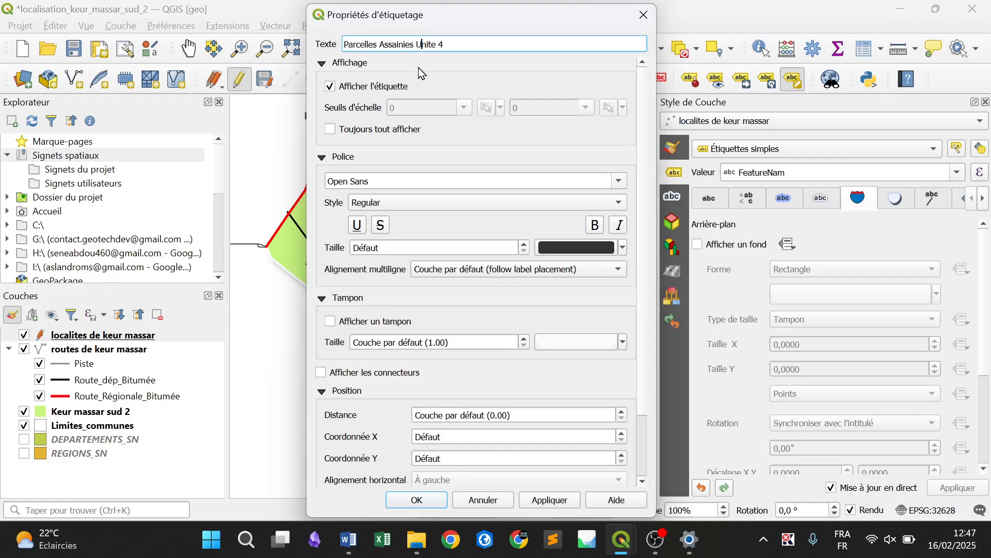
key("BackSpace")
key("BackSpace")
key("BackSpace")
key("BackSpace")
key("BackSpace")
key("BackSpace")
key("BackSpace")
key("BackSpace")
key("BackSpace")
key("BackSpace")
key("BackSpace")
key("BackSpace")
key("BackSpace")
key("BackSpace")
key("BackSpace")
key("BackSpace")
key("BackSpace")
key("BackSpace")
key("BackSpace")
key("BackSpace")
key("BackSpace")
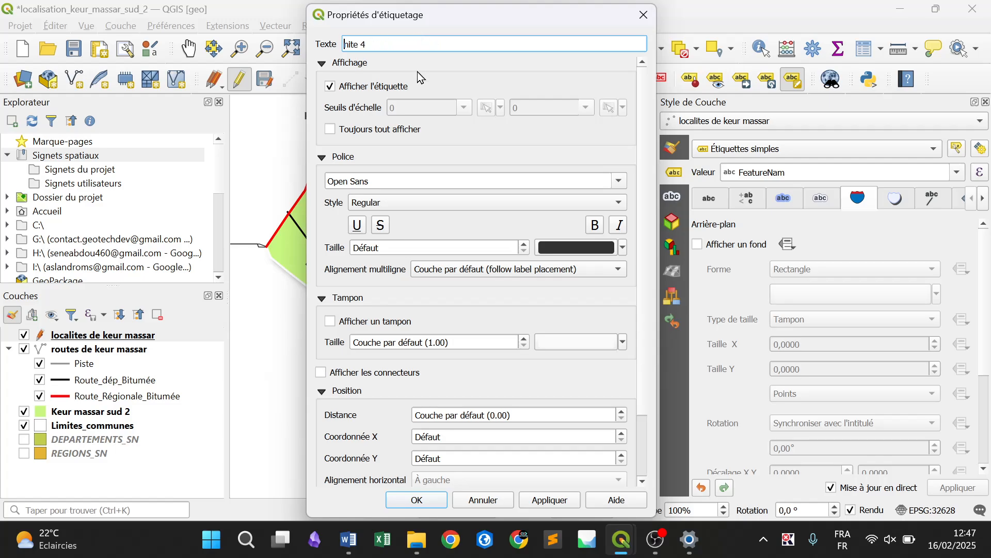
type("PA U")
key("Return")
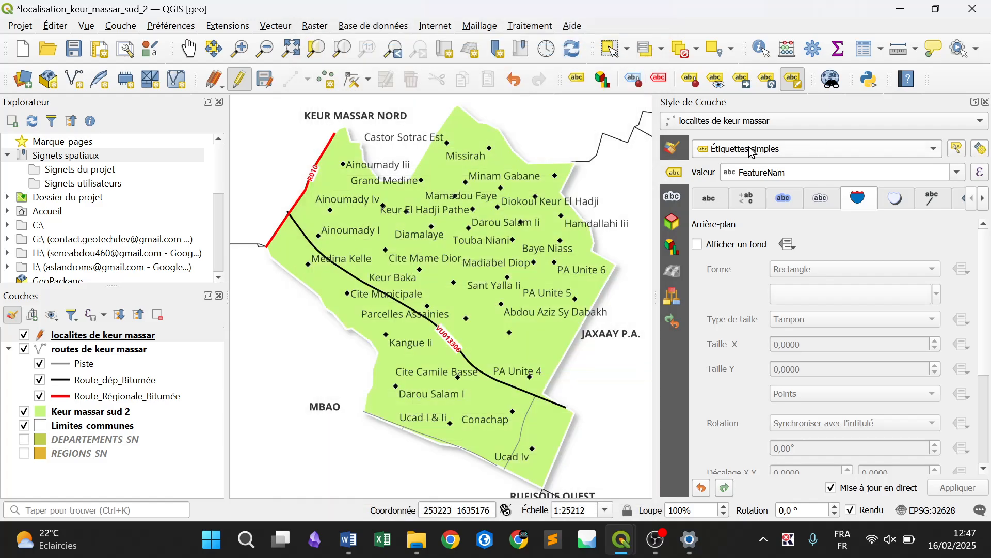
Enable showing all labels of all layers (Afficher toutes les étiquettes de toutes les couches) in the label placement engine settings
left_click(979, 153)
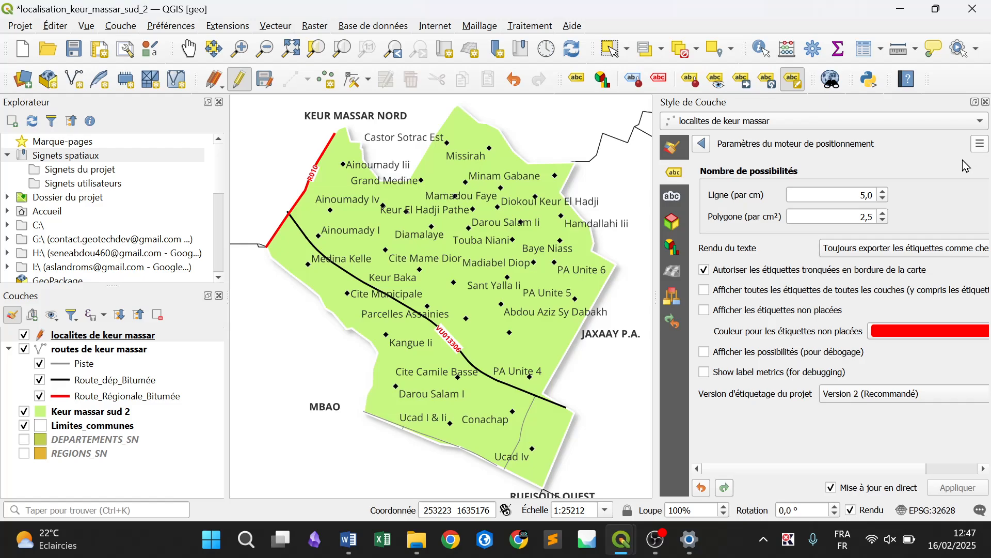
left_click(705, 290)
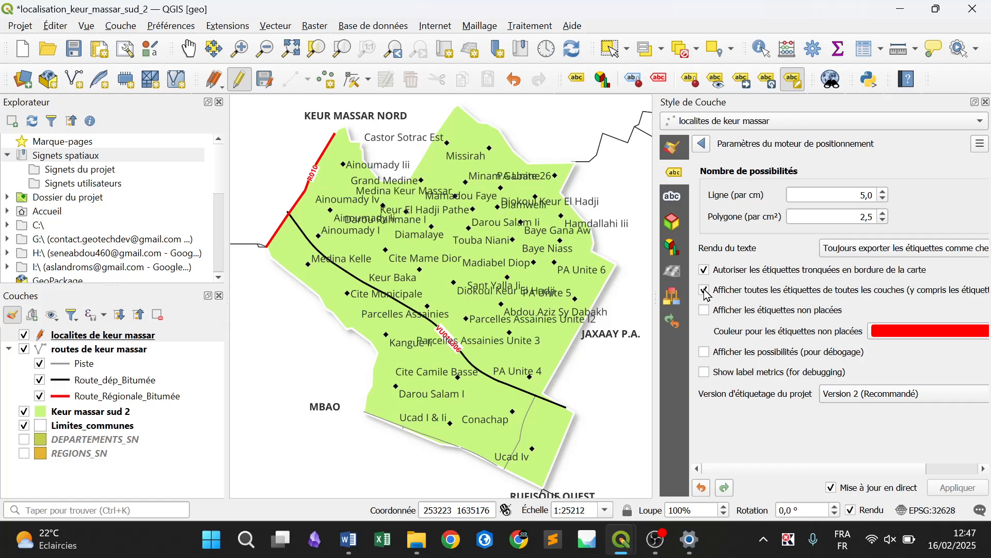
left_click(702, 145)
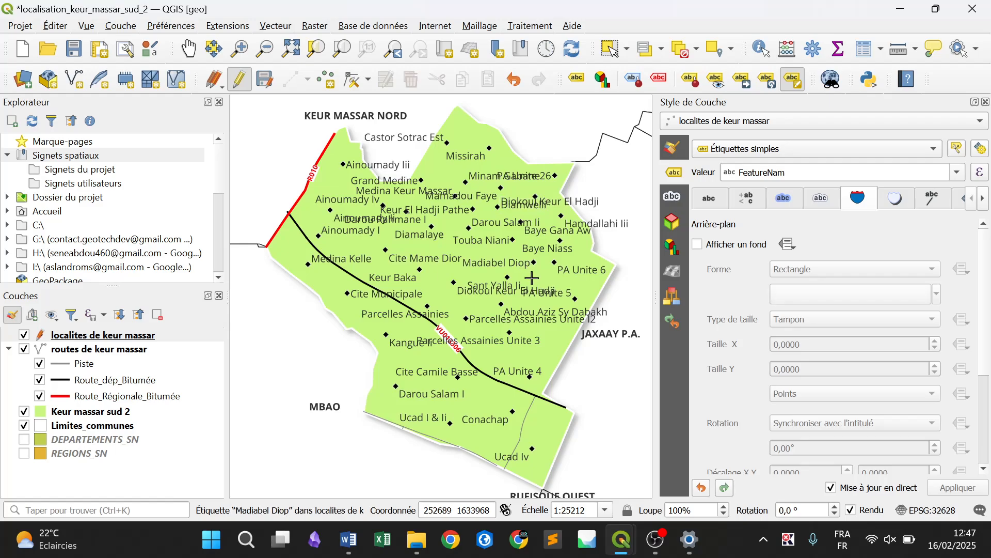
Try locality label sizes of 9 and 8 points and return the size to 10 points
left_click(710, 210)
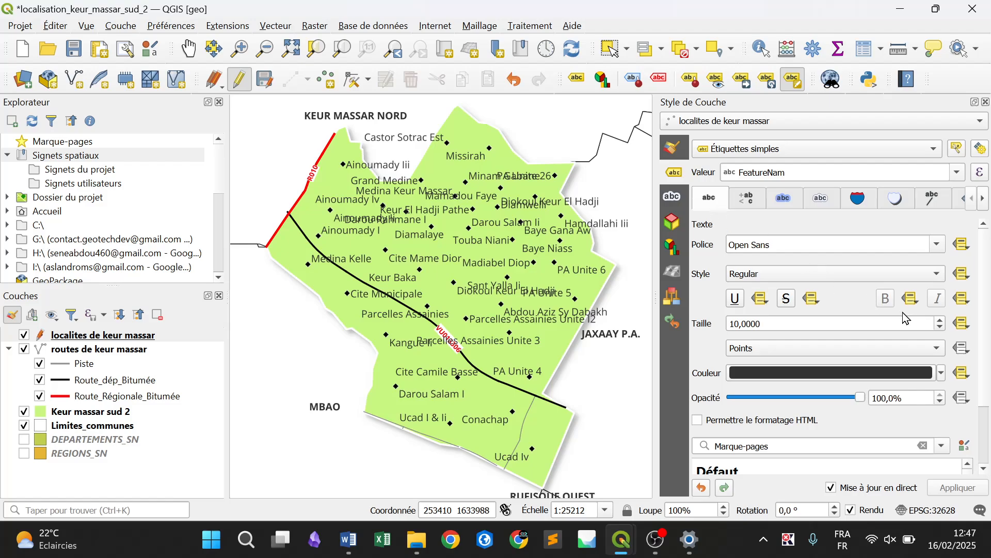
left_click(943, 330)
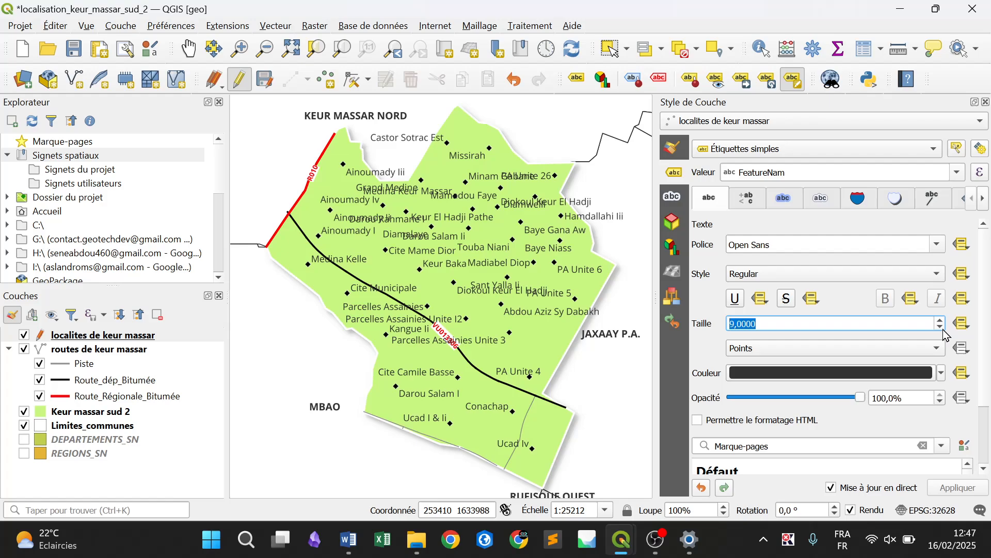
left_click(944, 329)
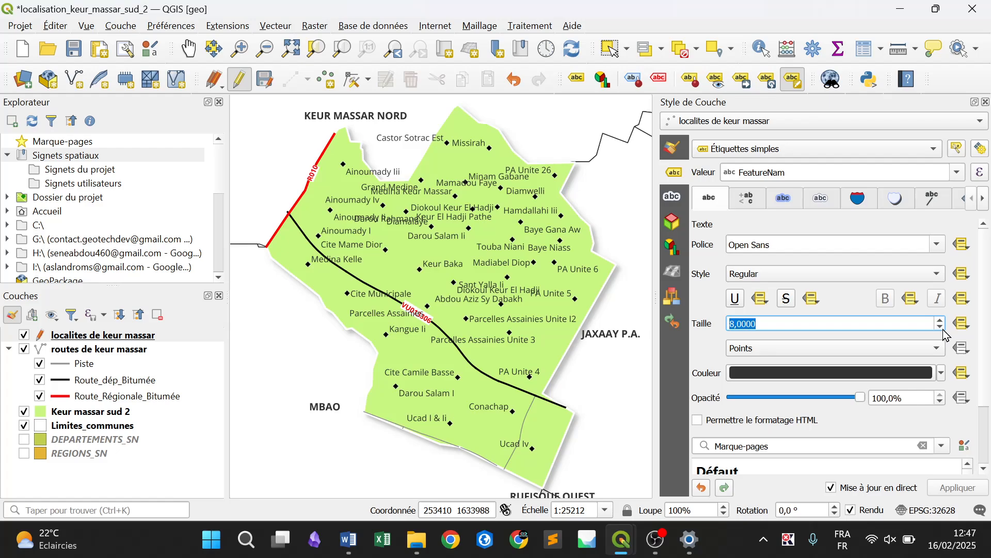
left_click(941, 320)
left_click(940, 320)
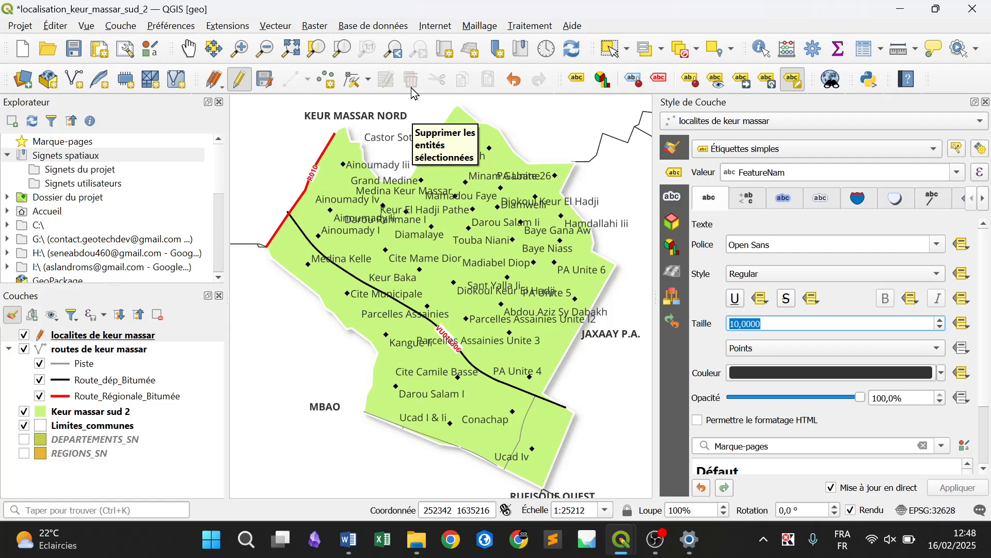
Stop editing the localites de keur massar layer with its changes saved, and save the project
left_click(240, 79)
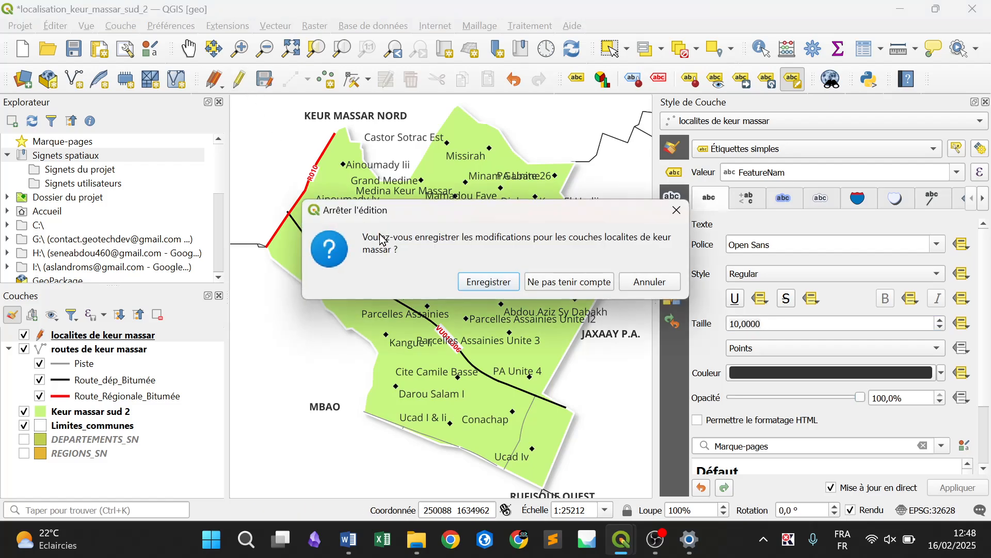
left_click(483, 278)
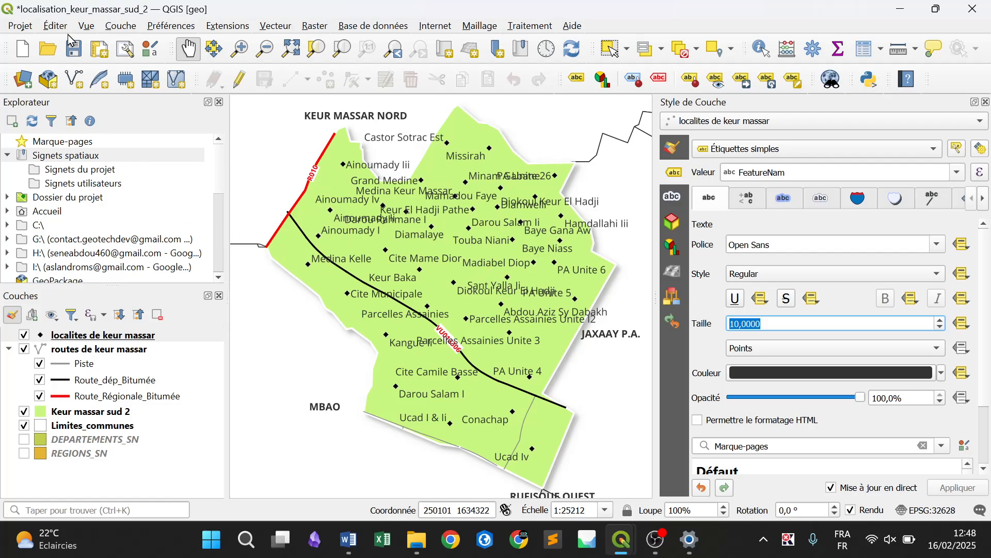
left_click(80, 52)
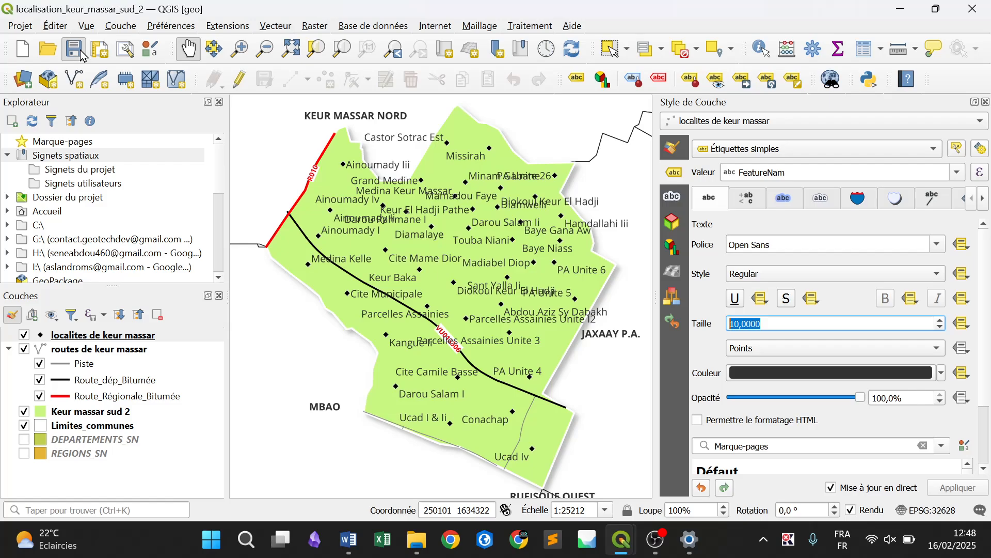
Create a new print layout titled "Keur massar sud"
left_click(20, 26)
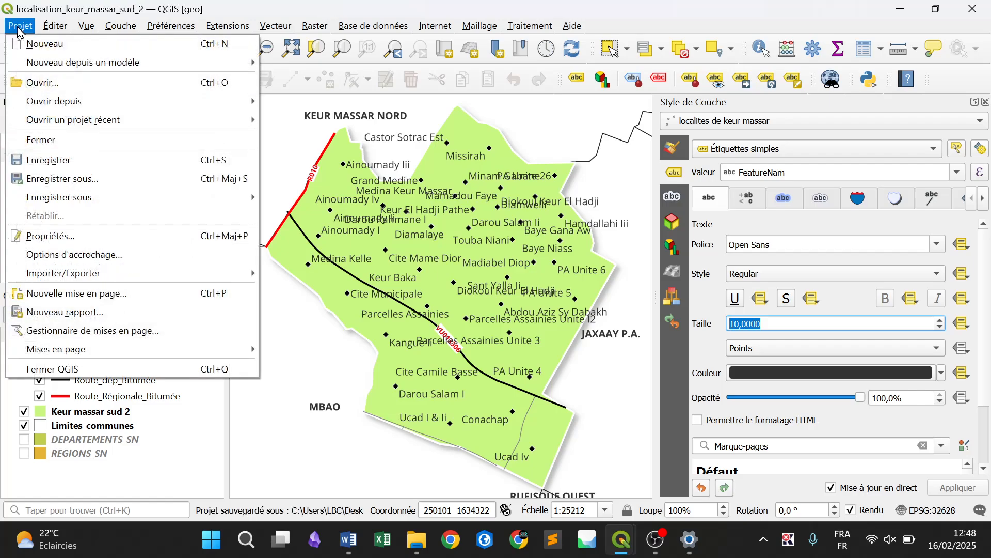
left_click(122, 305)
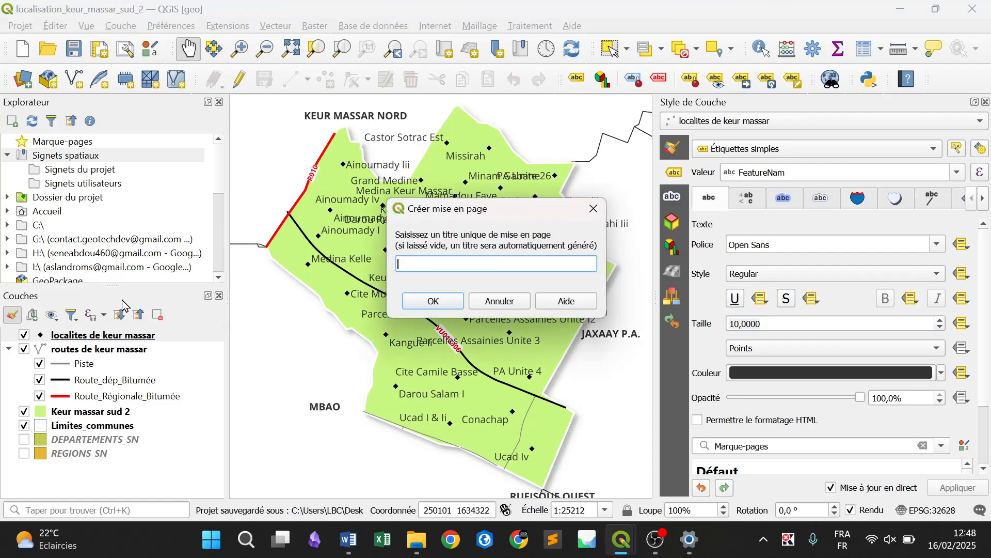
type("Keur")
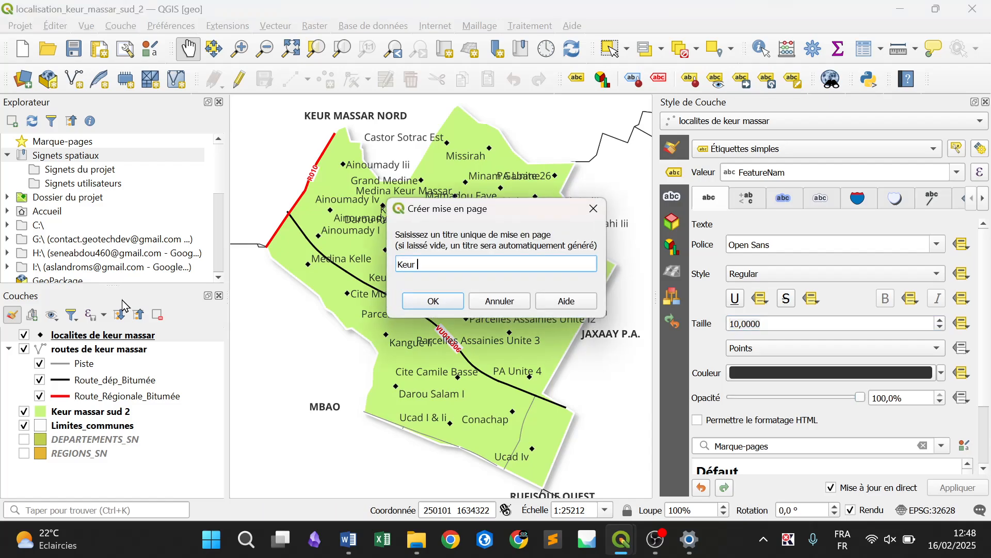
type(" massar sud")
key("Return")
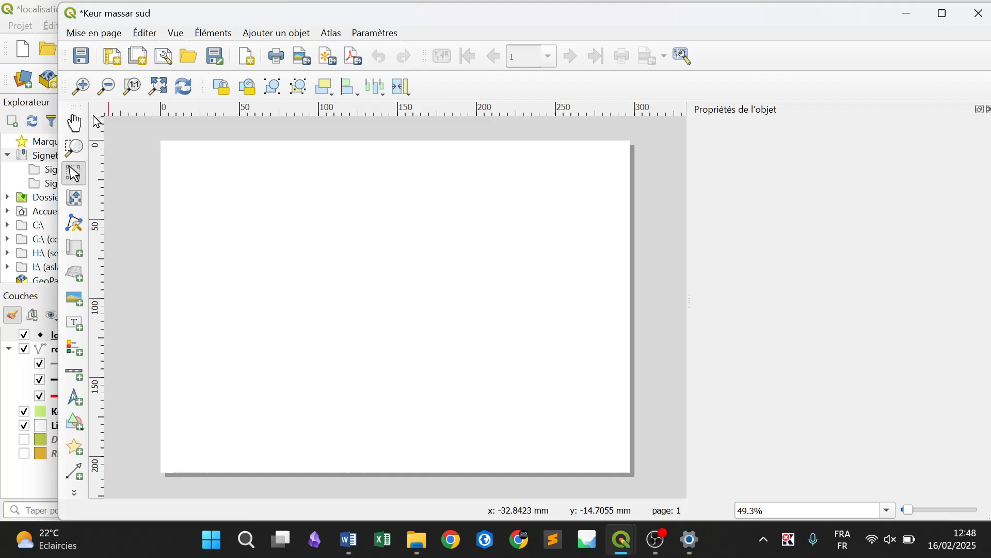
left_click(288, 35)
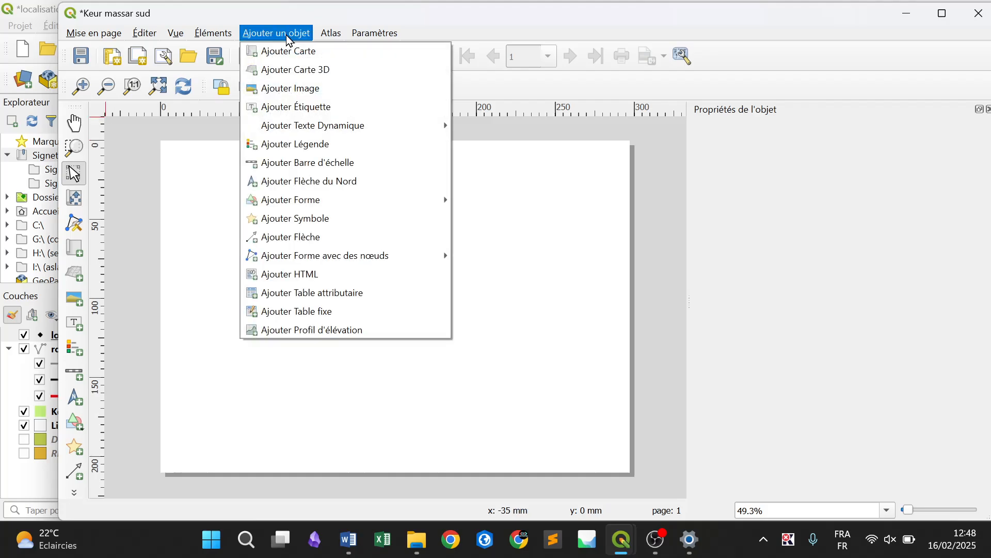
left_click(433, 13)
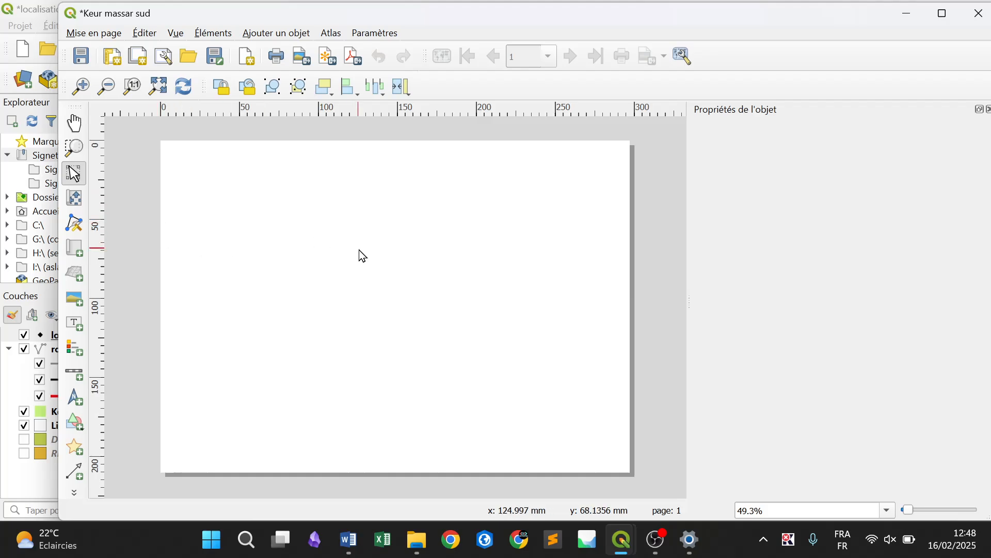
scroll(363, 256, "down", 2)
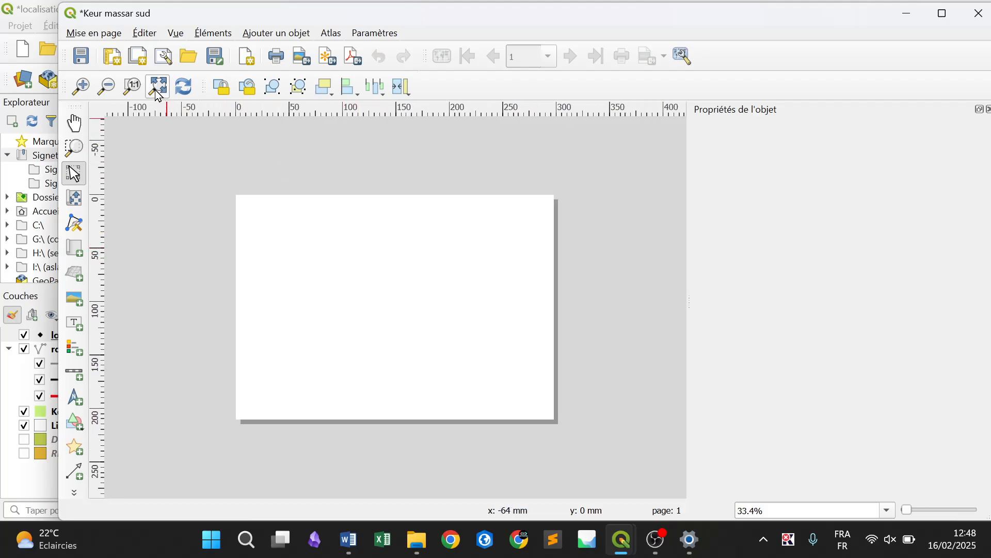
Add a map about 213 mm wide to the layout, starting at the page's upper-left corner and spanning the full page height
left_click(155, 89)
left_click(306, 34)
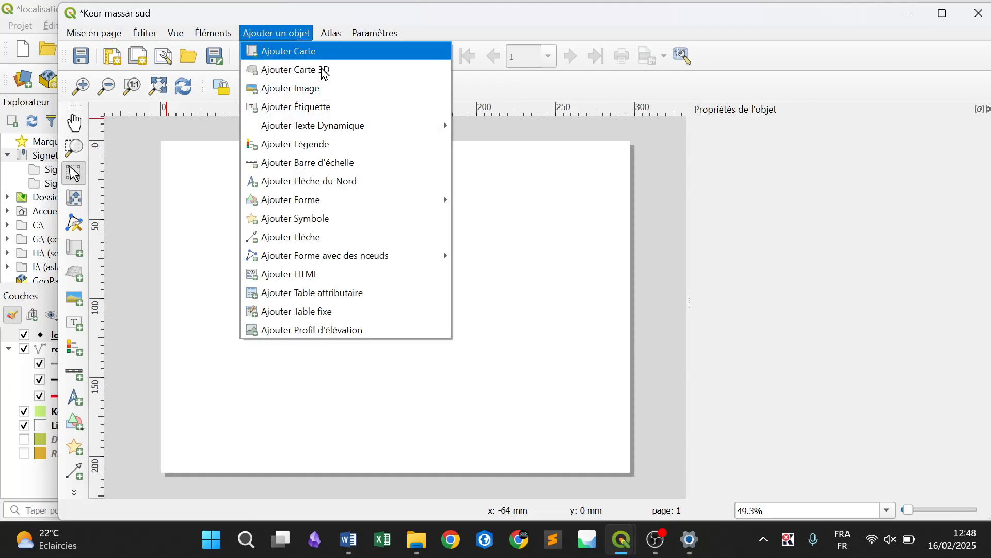
left_click(353, 52)
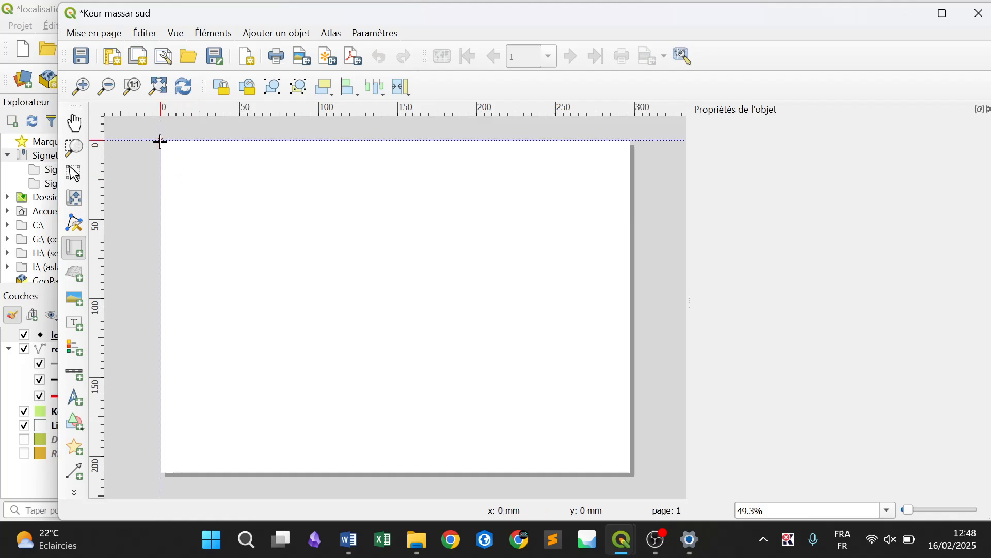
mouse_move(161, 141)
left_mouse_down()
mouse_move(432, 336)
mouse_move(513, 425)
mouse_move(511, 472)
mouse_move(498, 472)
left_mouse_up()
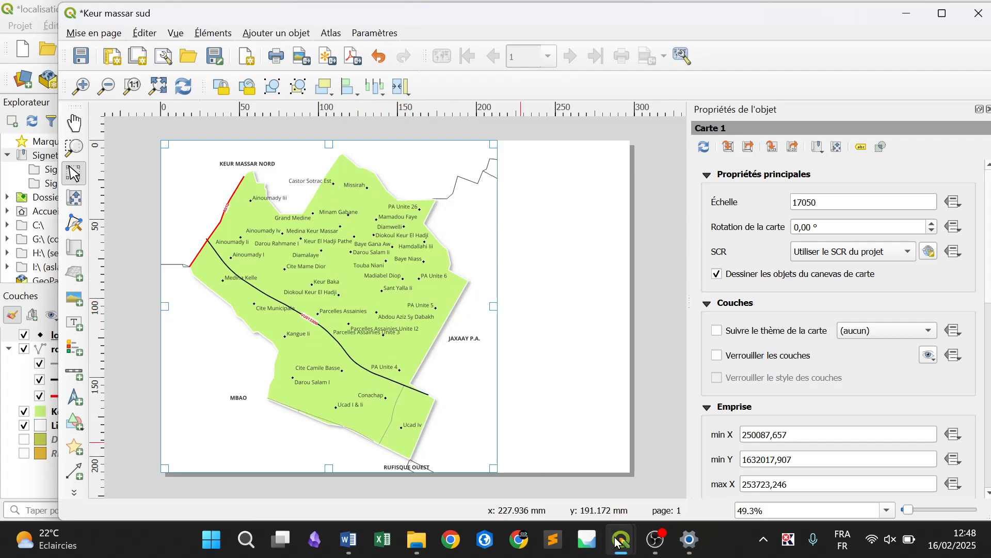
Switch to the main map window and make the localites de keur massar labels editable with the Change Label tool
mouse_move(617, 541)
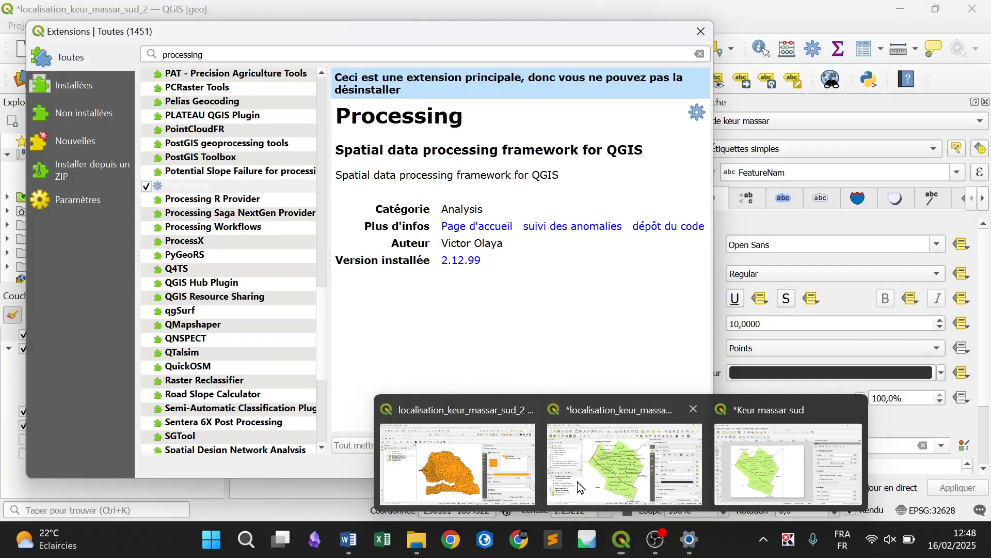
left_click(576, 480)
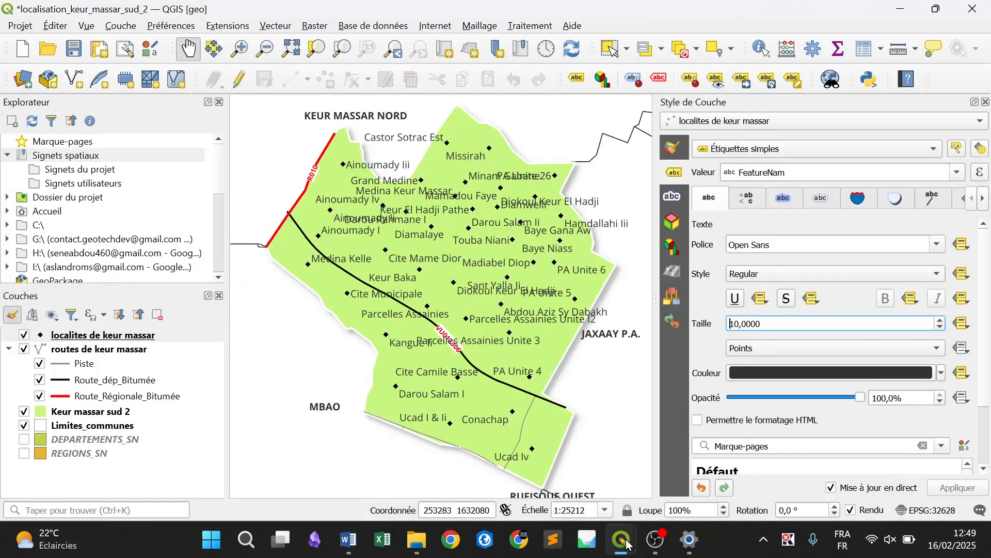
mouse_move(626, 543)
left_click(780, 450)
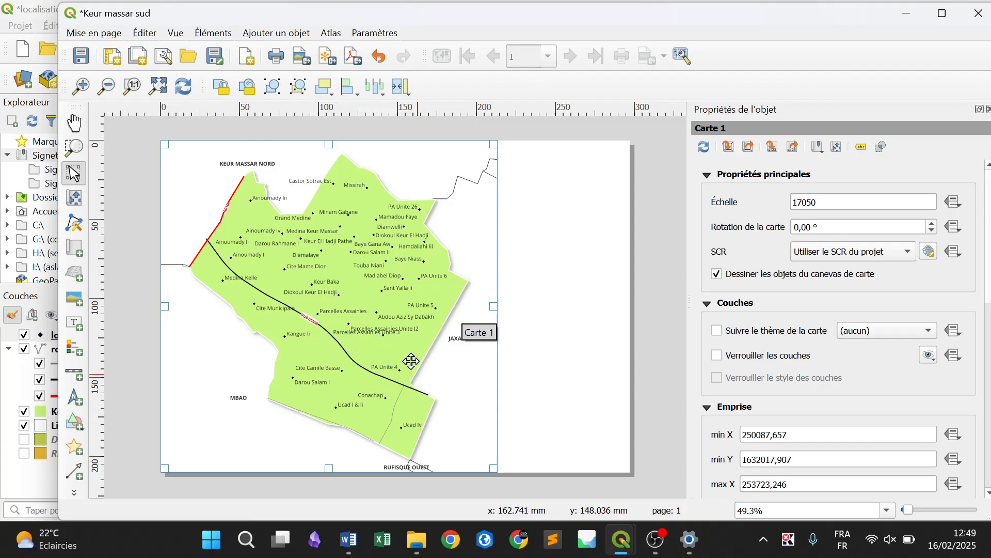
mouse_move(621, 535)
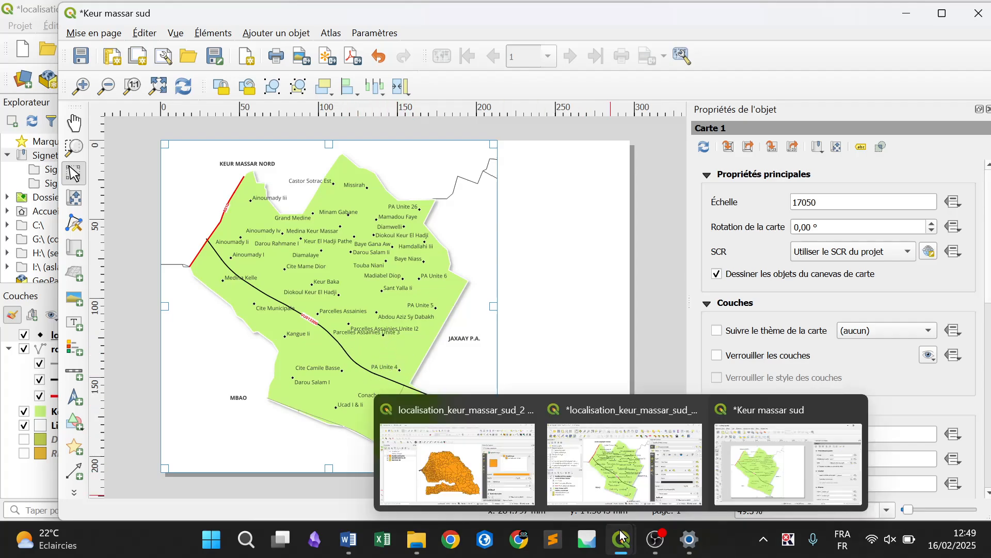
left_click(596, 445)
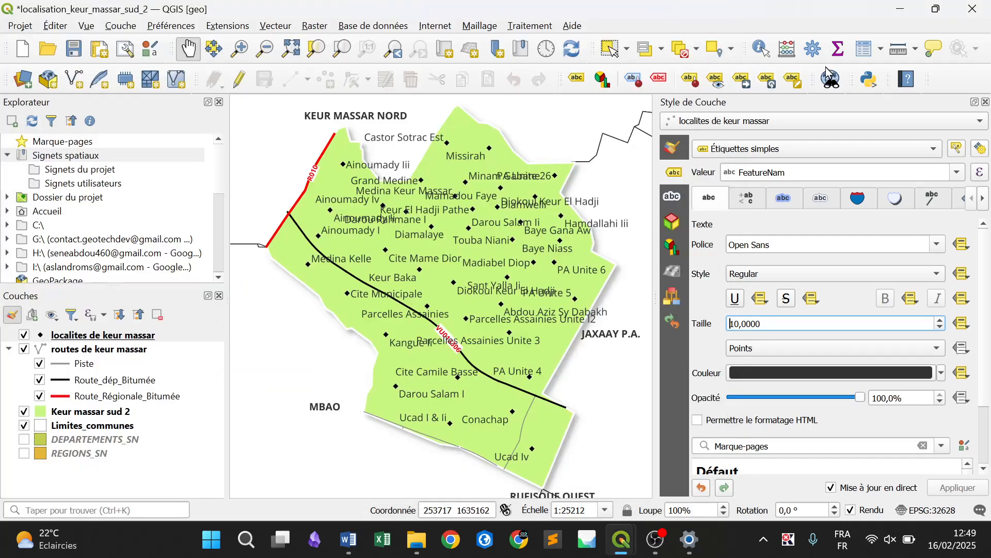
left_click(794, 80)
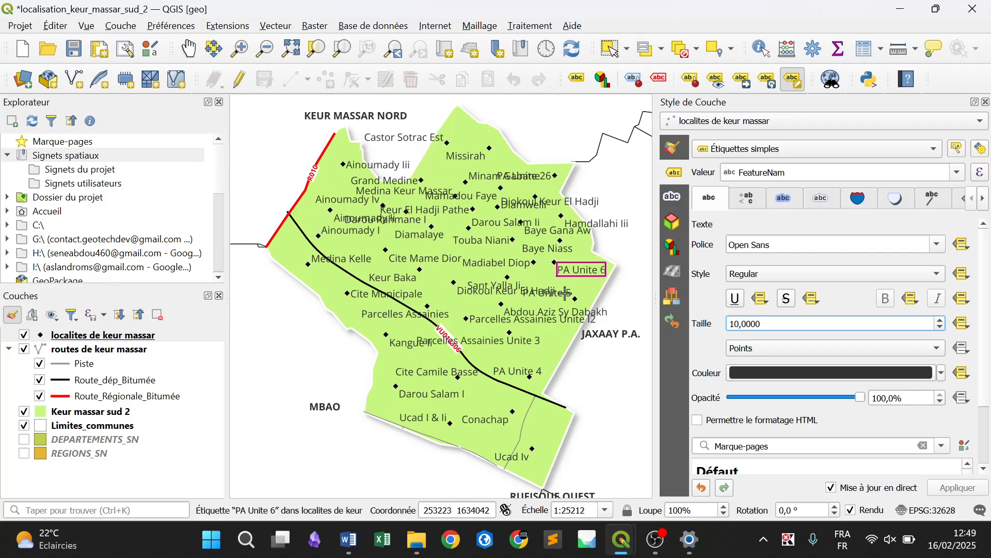
left_click(498, 341)
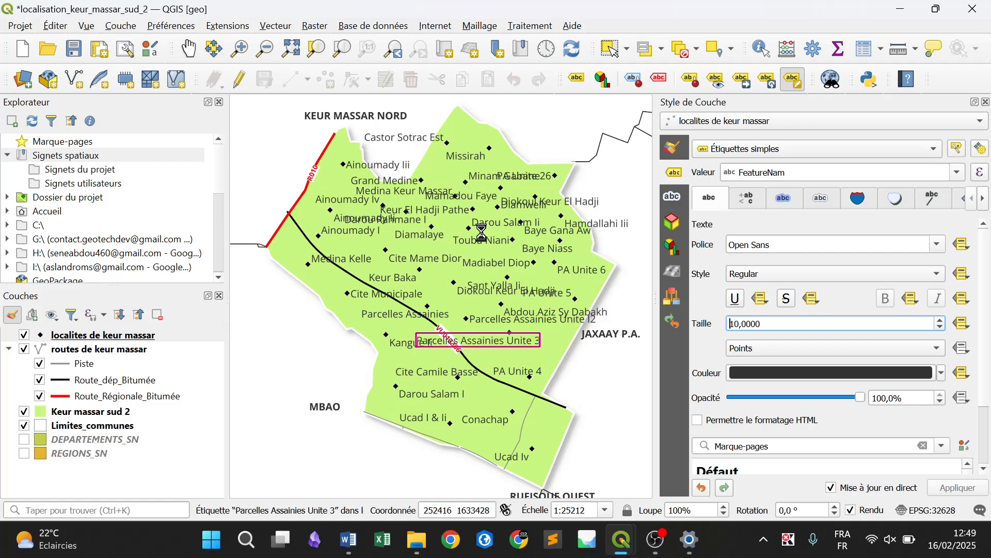
key("Return")
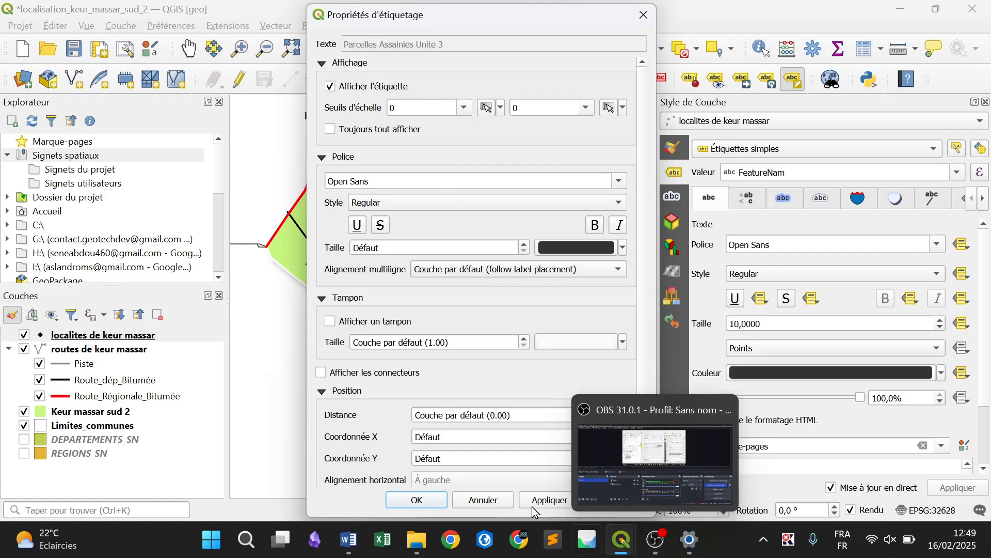
left_click(427, 499)
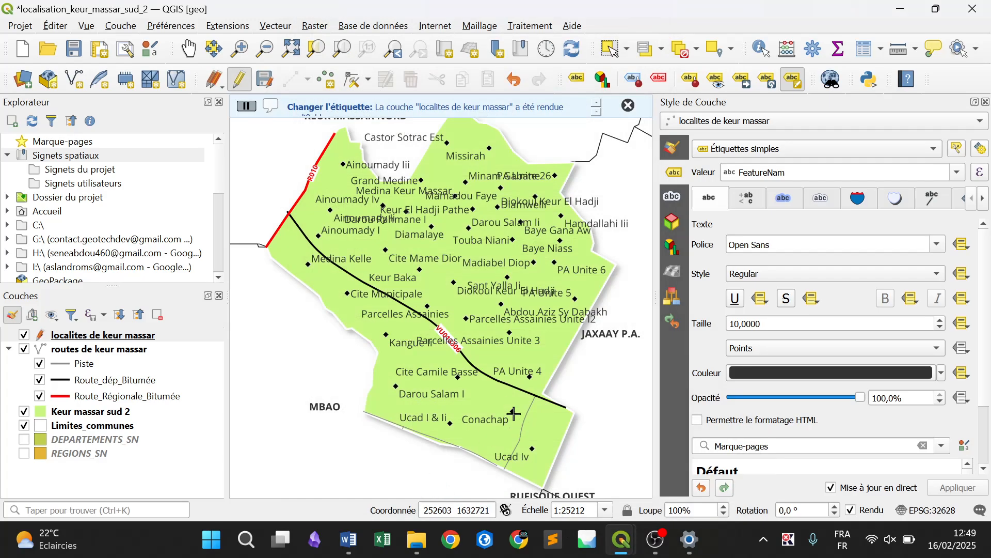
Shorten the "Parcelles Assainies Unite 3" label text to "PA Unite 3"
left_click(482, 342)
left_click(416, 44)
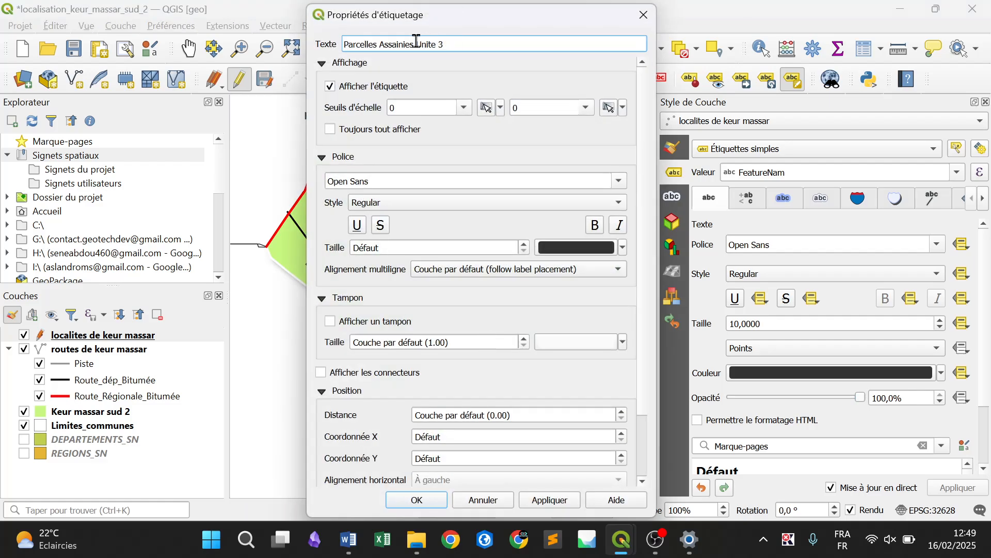
key("BackSpace")
key("BackSpace")
key("BackSpace")
key("BackSpace")
key("BackSpace")
key("BackSpace")
key("BackSpace")
key("BackSpace")
key("BackSpace")
key("BackSpace")
key("BackSpace")
key("BackSpace")
key("BackSpace")
key("BackSpace")
key("BackSpace")
key("BackSpace")
key("BackSpace")
key("BackSpace")
key("BackSpace")
key("BackSpace")
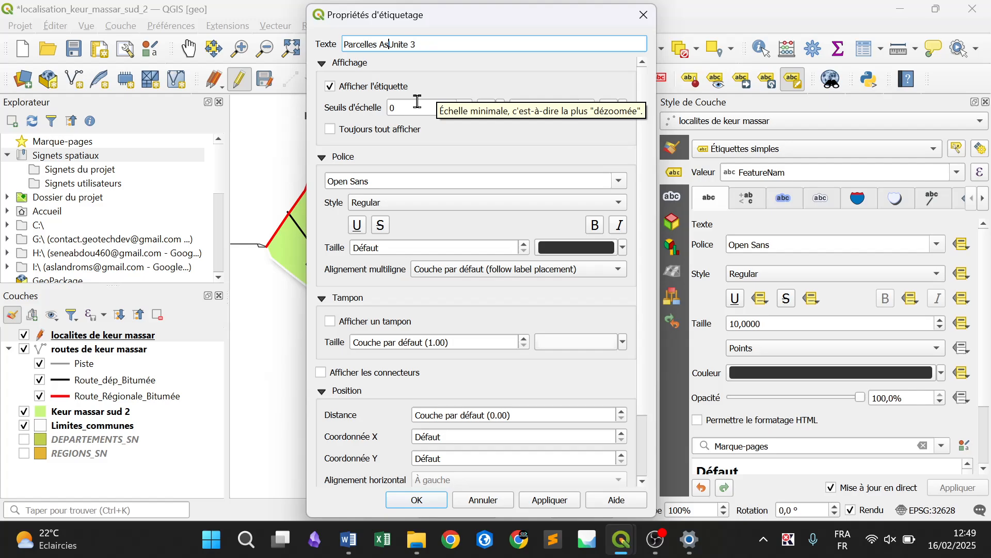
type("PA")
key("Return")
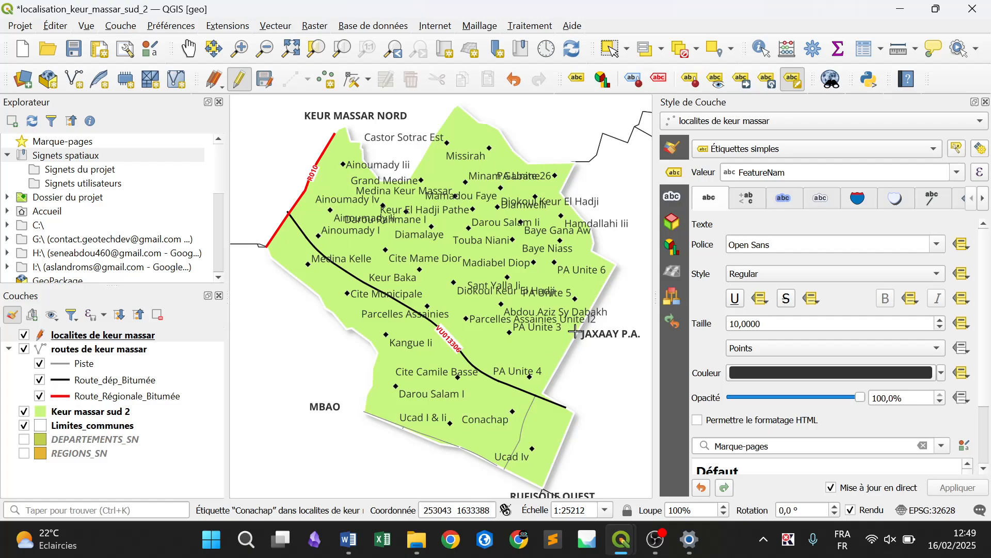
Shorten the "Parcelles Assainies Unite I2" label text to "PA Unite I2"
left_click(493, 318)
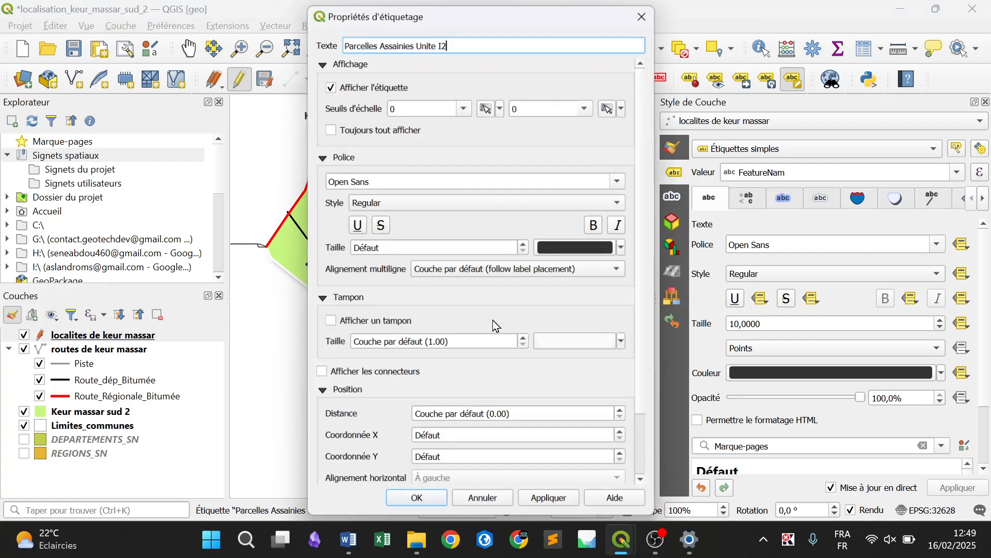
left_click(417, 47)
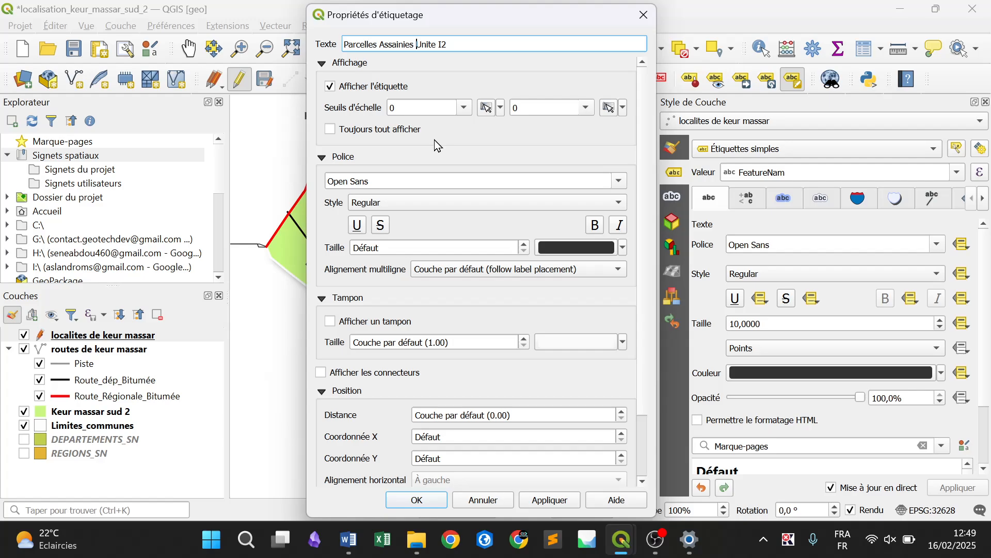
key("BackSpace")
key("BackSpace")
key("BackSpace")
key("BackSpace")
key("BackSpace")
key("BackSpace")
key("BackSpace")
key("BackSpace")
key("BackSpace")
key("BackSpace")
key("BackSpace")
key("BackSpace")
key("BackSpace")
key("BackSpace")
key("BackSpace")
key("BackSpace")
key("BackSpace")
key("BackSpace")
key("BackSpace")
key("BackSpace")
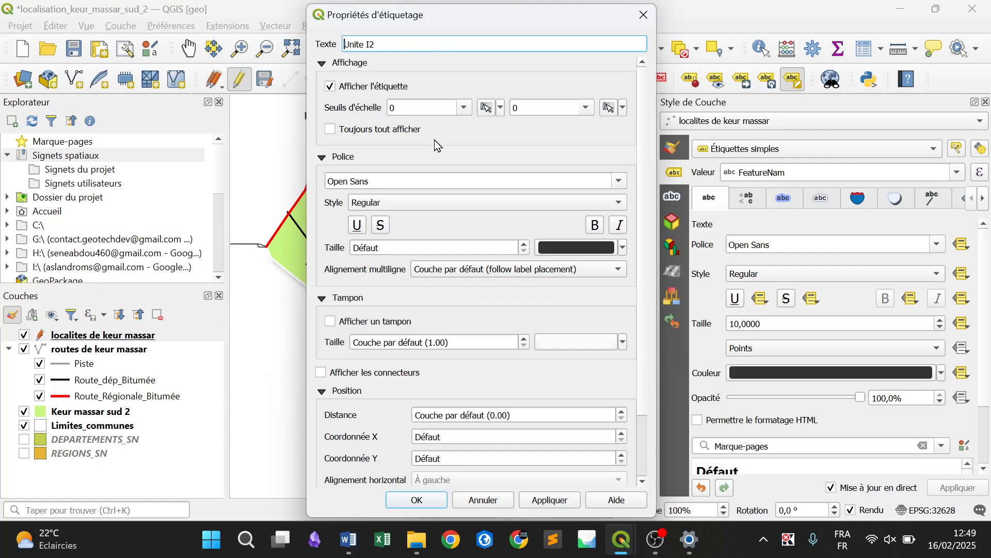
type("PA")
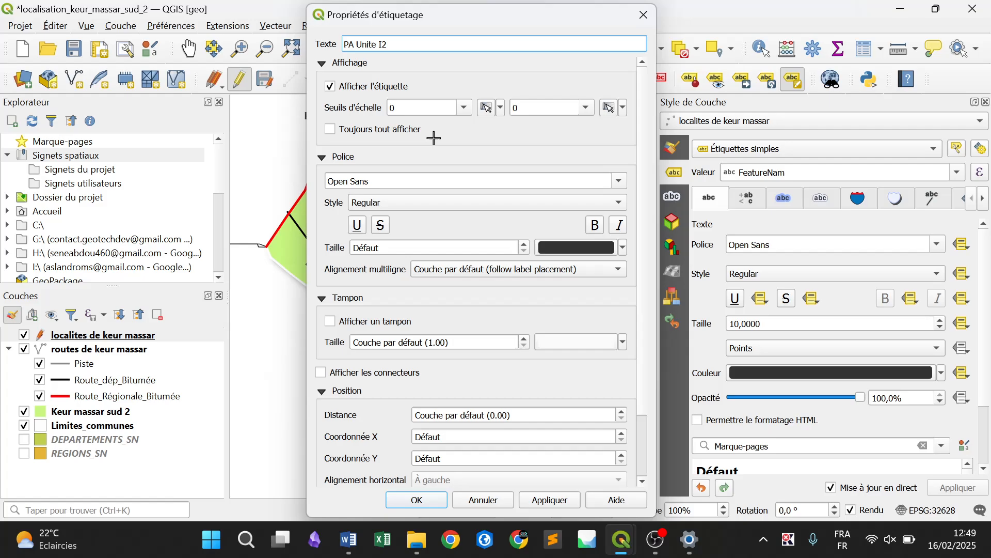
key("Return")
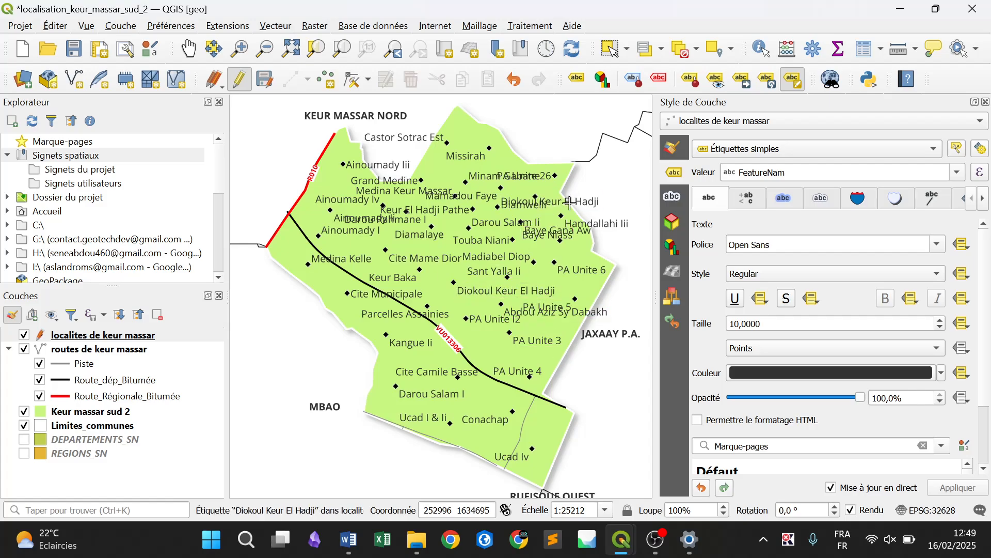
Shorten the "Diokoul Keur El Hadji" label just below Sant Yalla Ii to "Diokoul K. El Hadji"
left_click(494, 290)
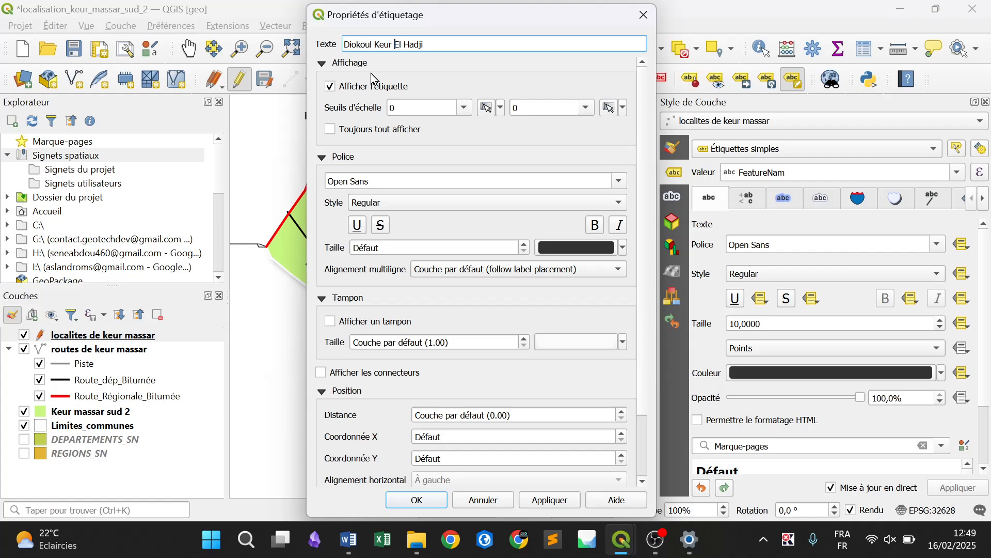
key("BackSpace")
key("BackSpace")
key("BackSpace")
type(".")
left_click(404, 495)
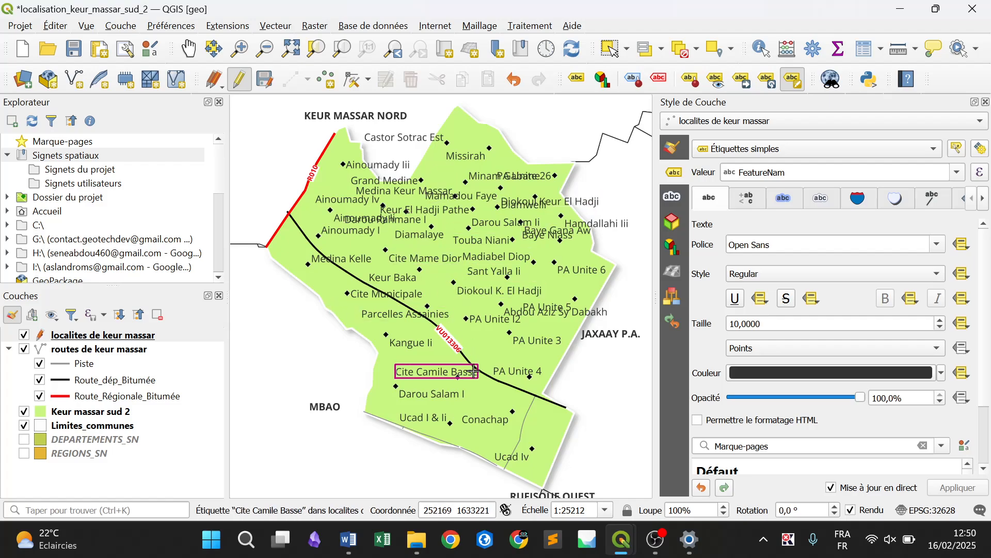
Review the locality names in the localites de keur massar attribute table, sorted by FeatureNam with the column widened to fit
left_click(861, 50)
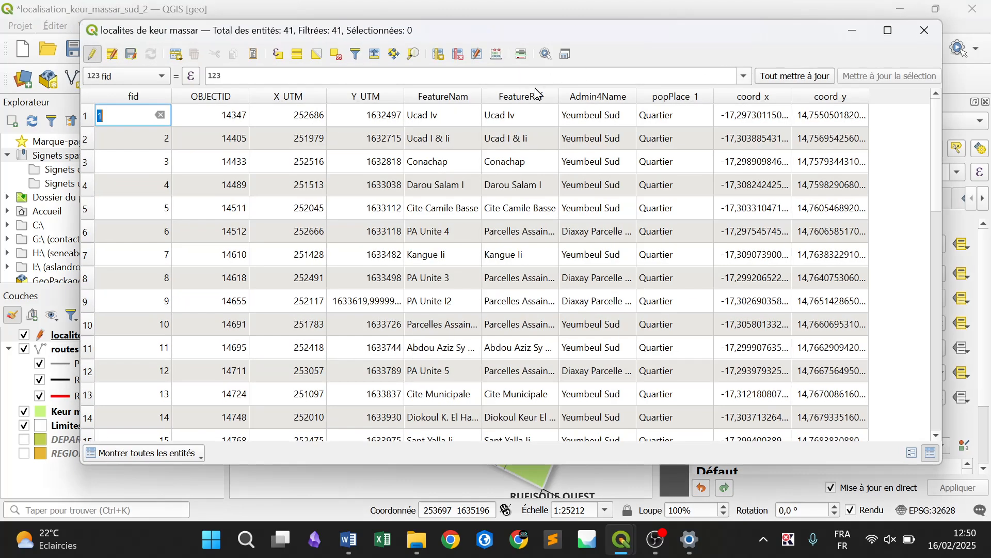
left_click(476, 97)
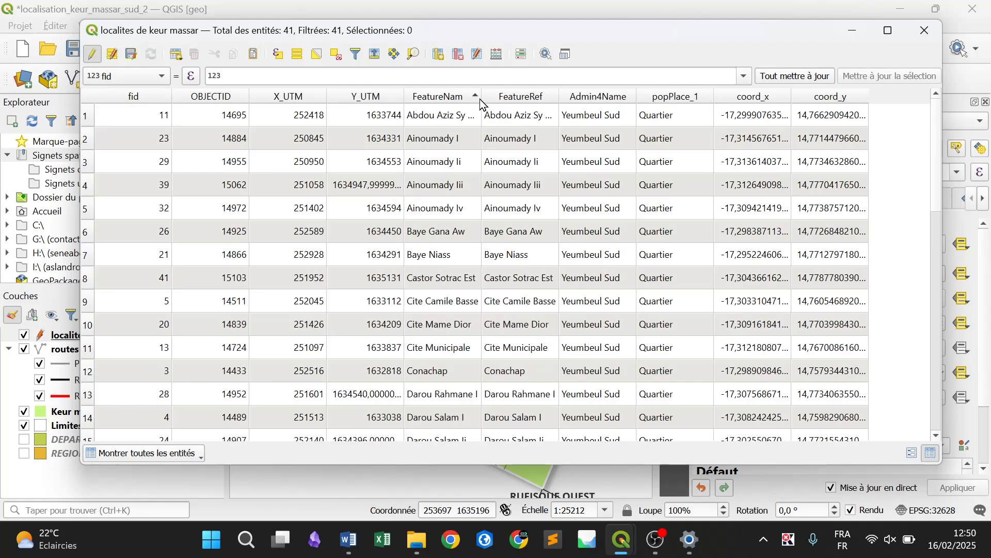
double_click(482, 97)
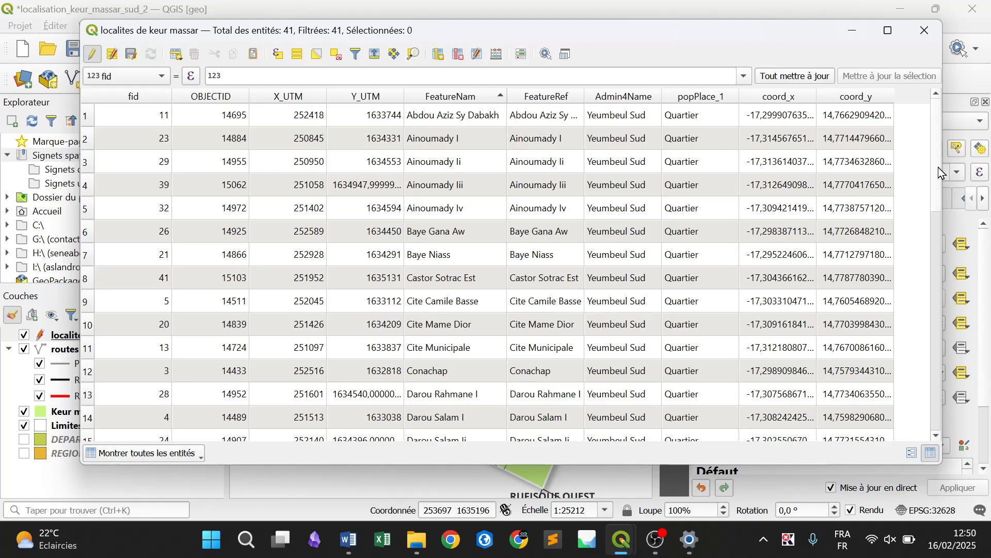
left_click_drag(939, 167, 940, 431)
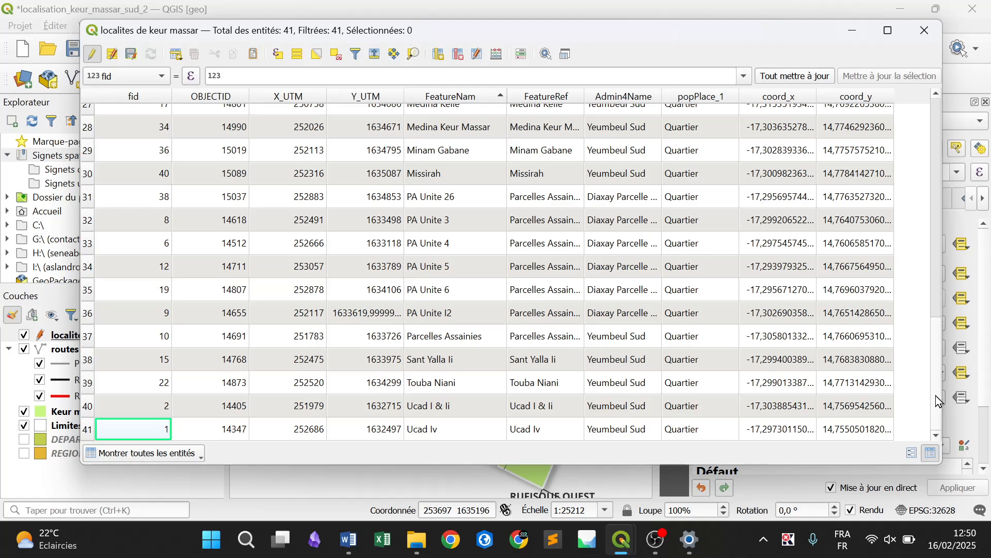
mouse_move(939, 401)
left_mouse_down()
mouse_move(939, 171)
mouse_move(925, 85)
left_mouse_up()
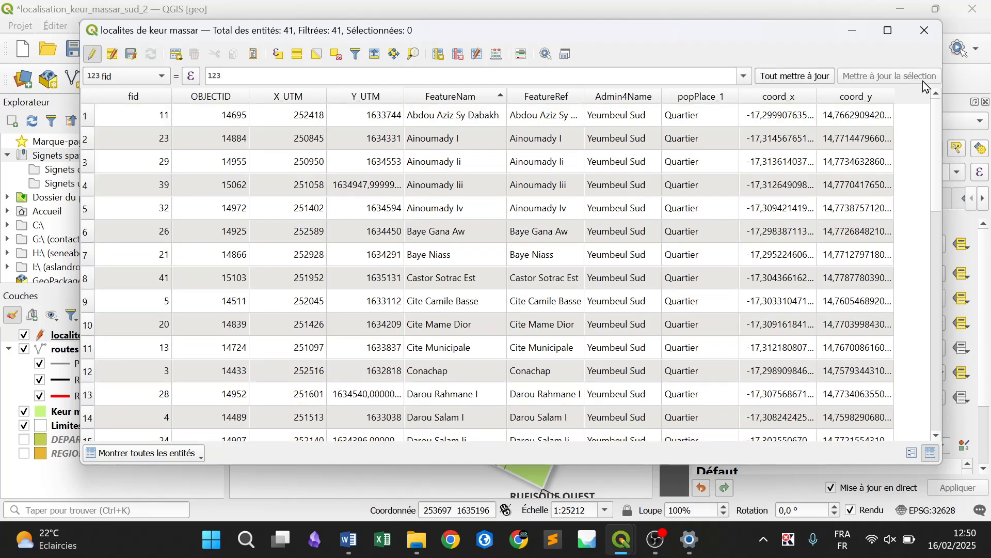
left_click(923, 32)
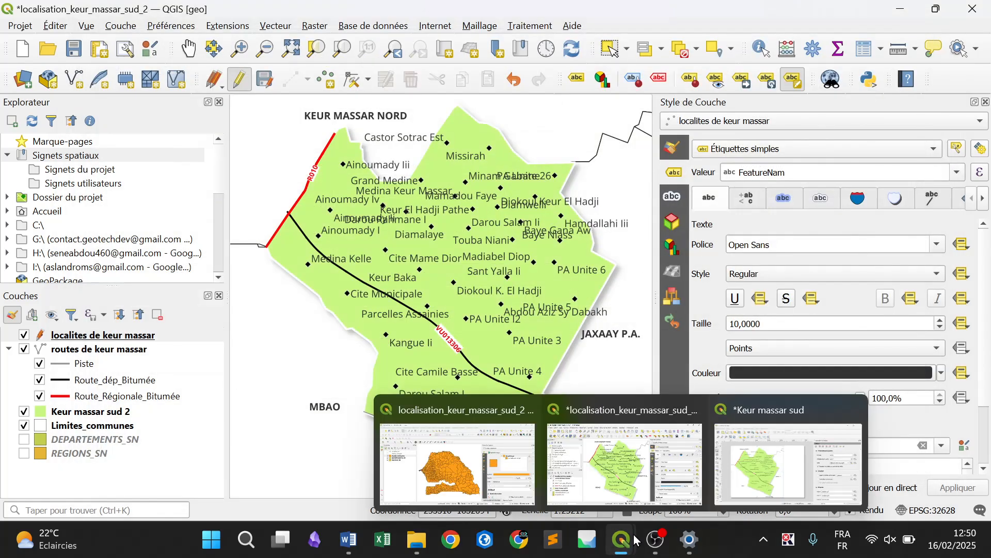
Stop editing the localites de keur massar layer with its changes saved, and refresh the Keur massar sud layout
left_click(239, 82)
left_click(489, 282)
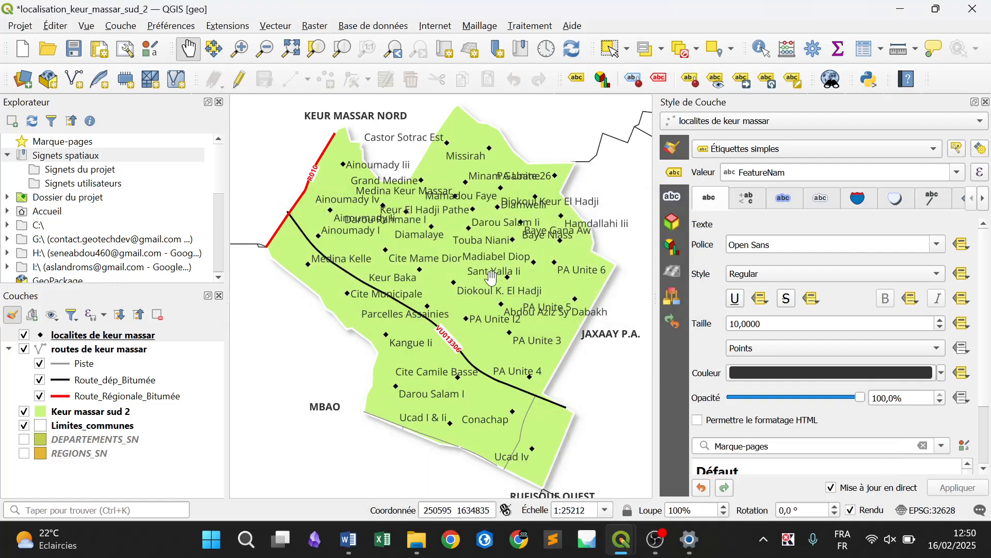
mouse_move(622, 539)
left_click(773, 472)
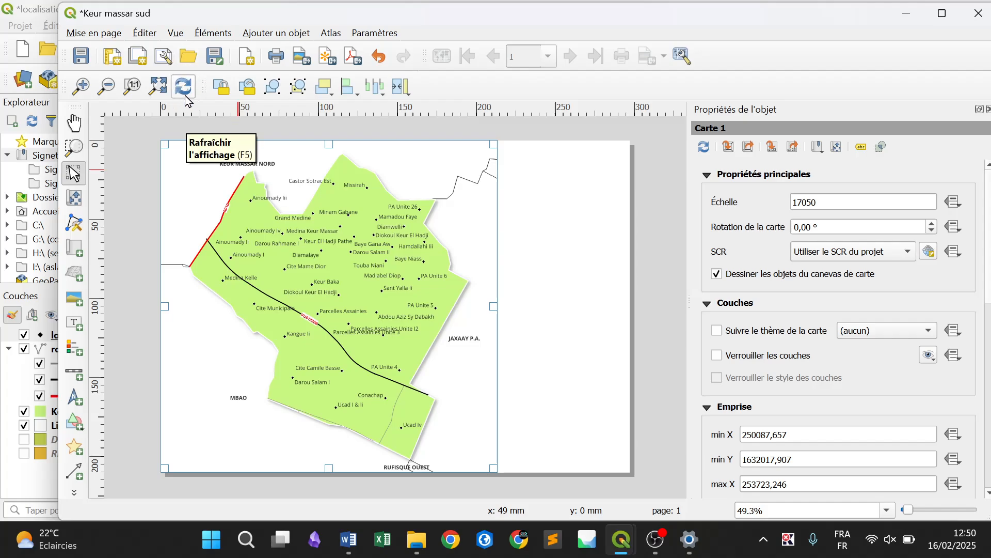
left_click(181, 90)
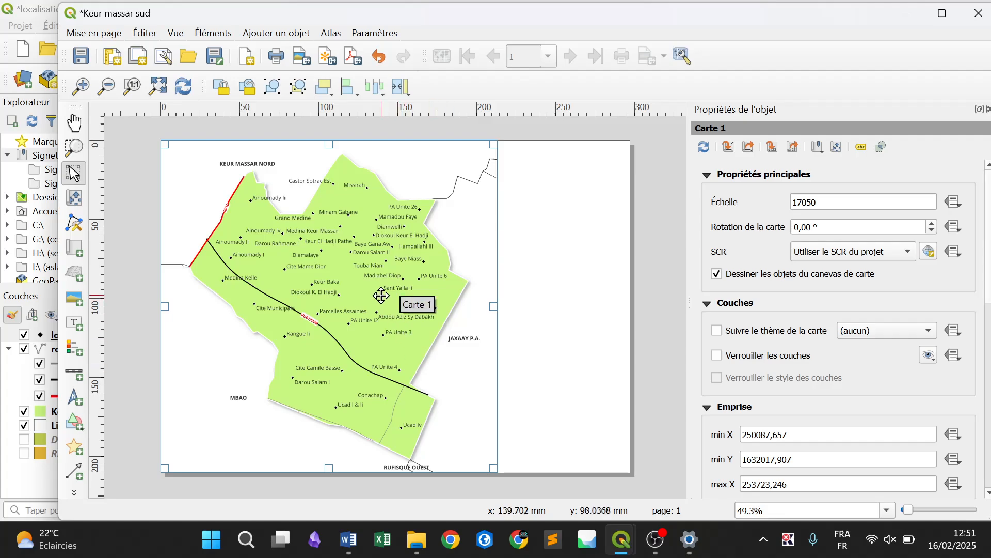
left_click(648, 381)
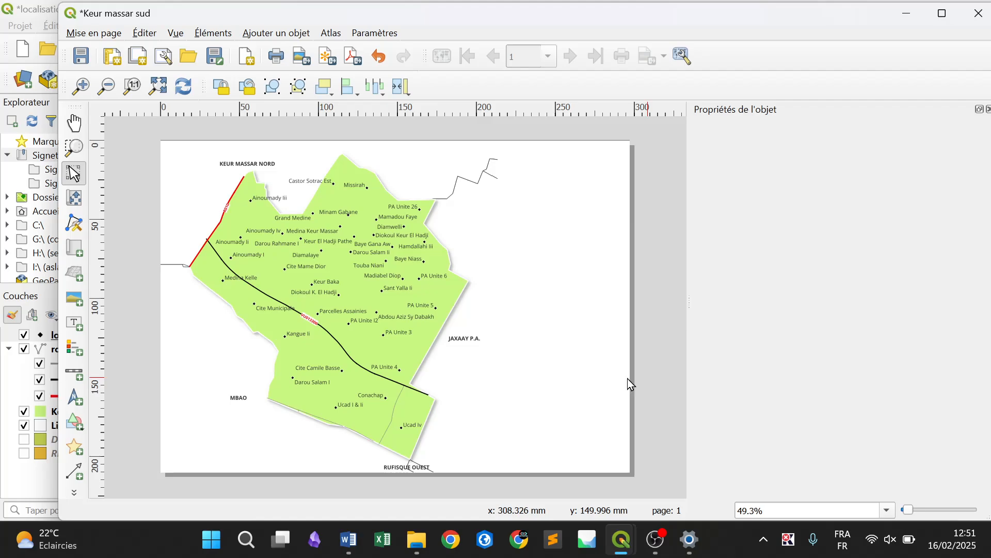
Resize the layout map to leave page margins of about 8 mm above, 10 mm on the left and 10 mm below
left_click(403, 322)
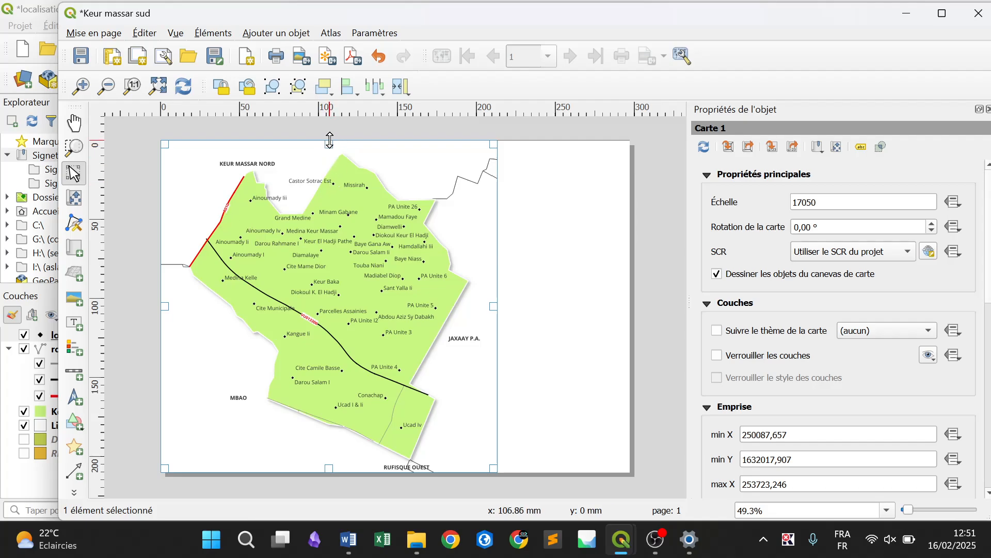
left_click_drag(339, 146, 338, 154)
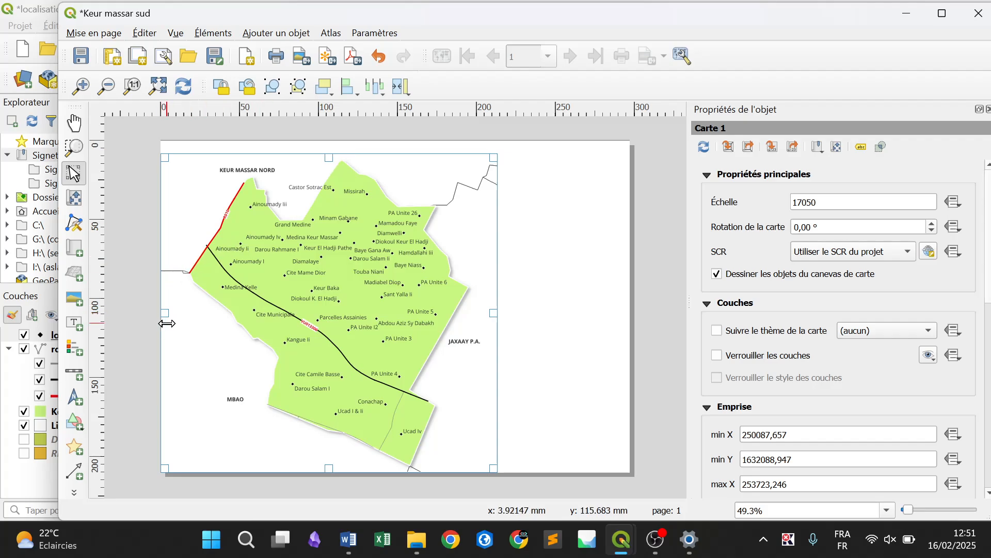
left_click_drag(166, 323, 181, 324)
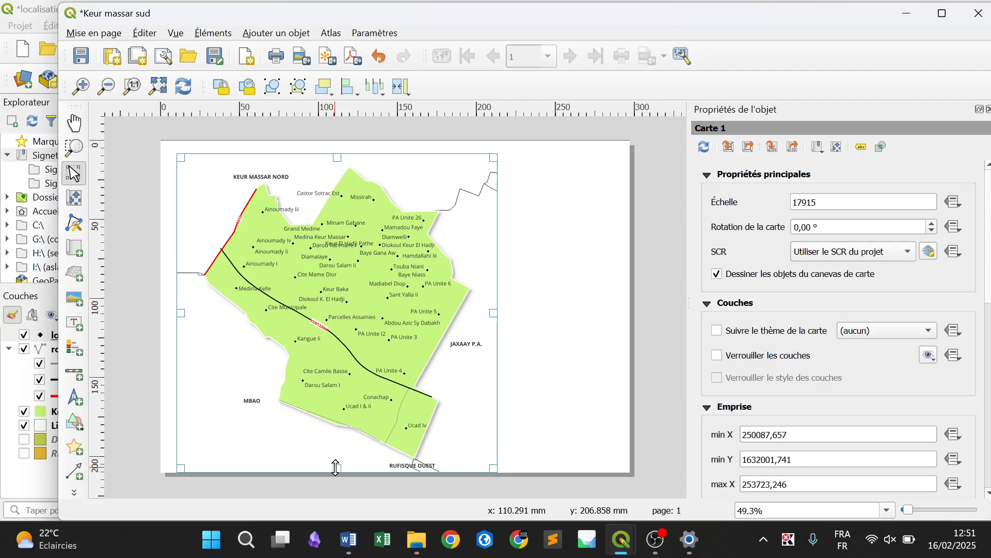
left_click_drag(335, 467, 332, 449)
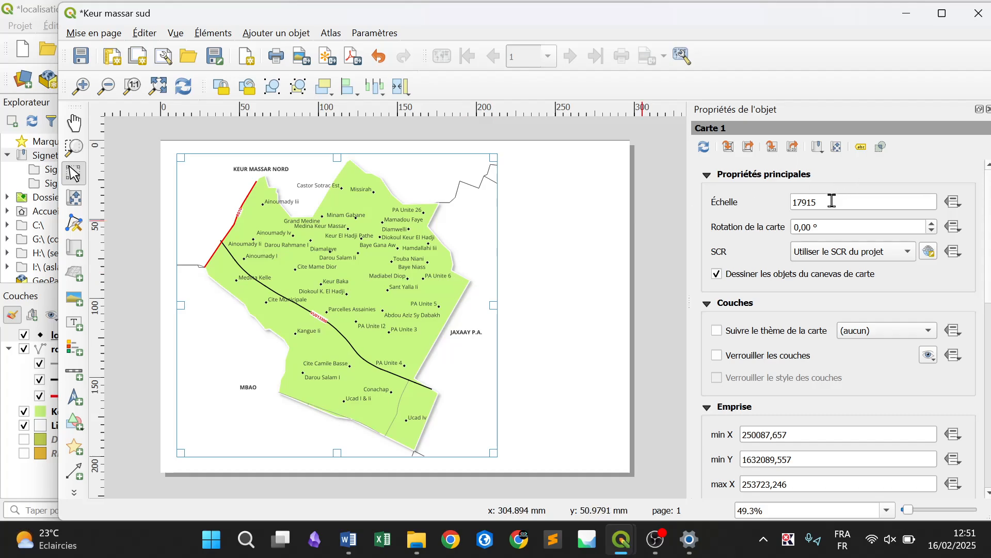
Try a scale of 17000 for the layout map
left_click_drag(832, 201, 740, 193)
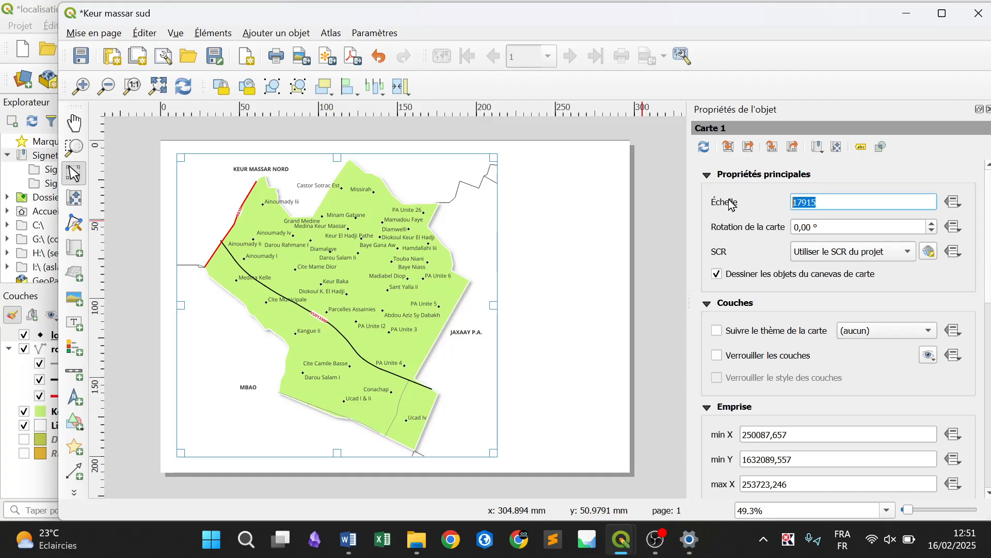
type("17000")
key("Return")
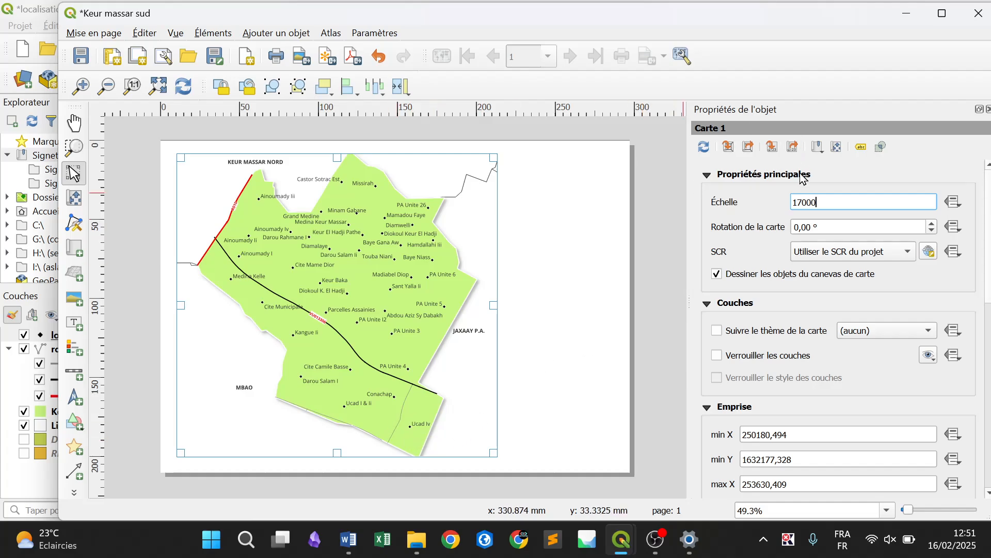
Set the layout map's scale to 18000
left_click(802, 199)
key("BackSpace")
type("8")
key("Return")
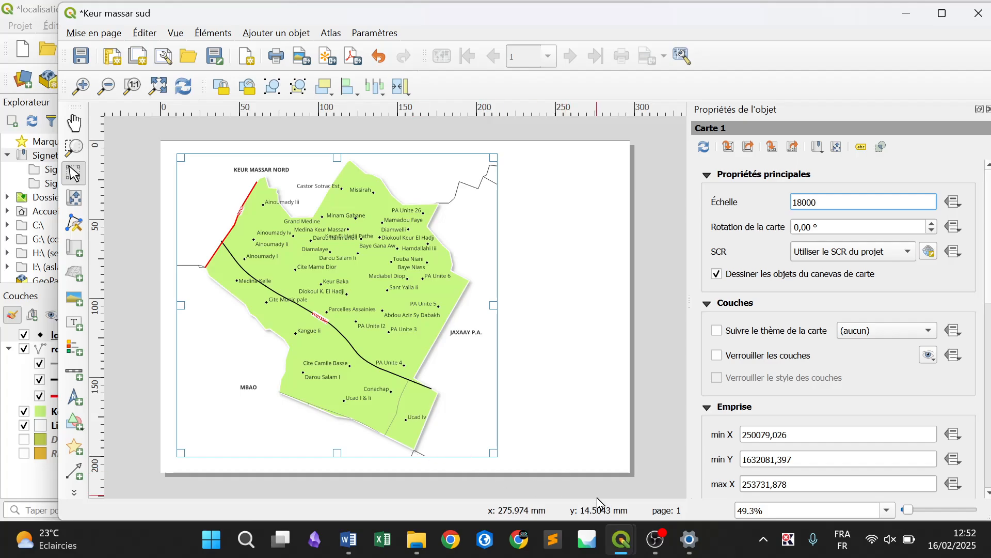
In the main QGIS window, move the "RUFISQUE OUEST" label of the Limites_communes layer slightly upward
mouse_move(623, 539)
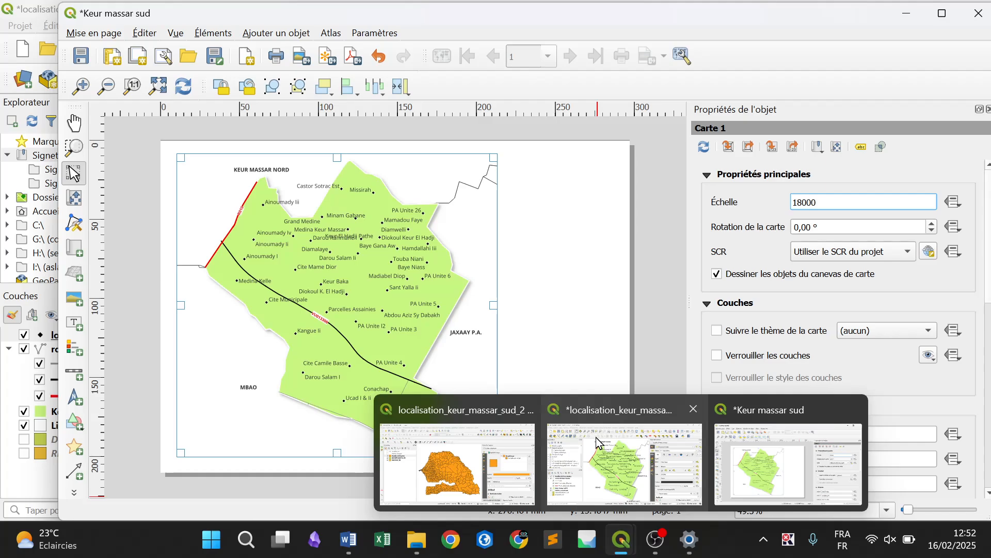
left_click(625, 462)
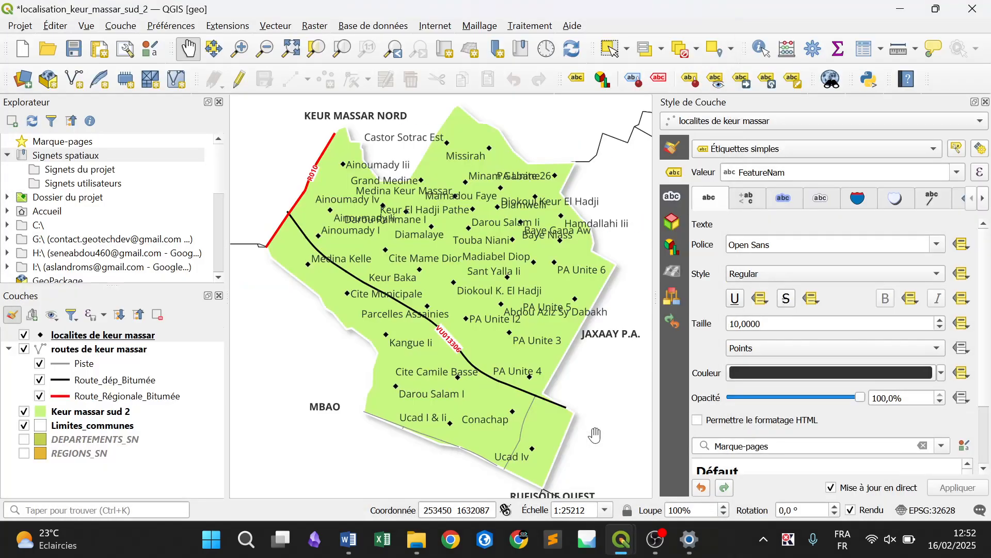
left_click(121, 427)
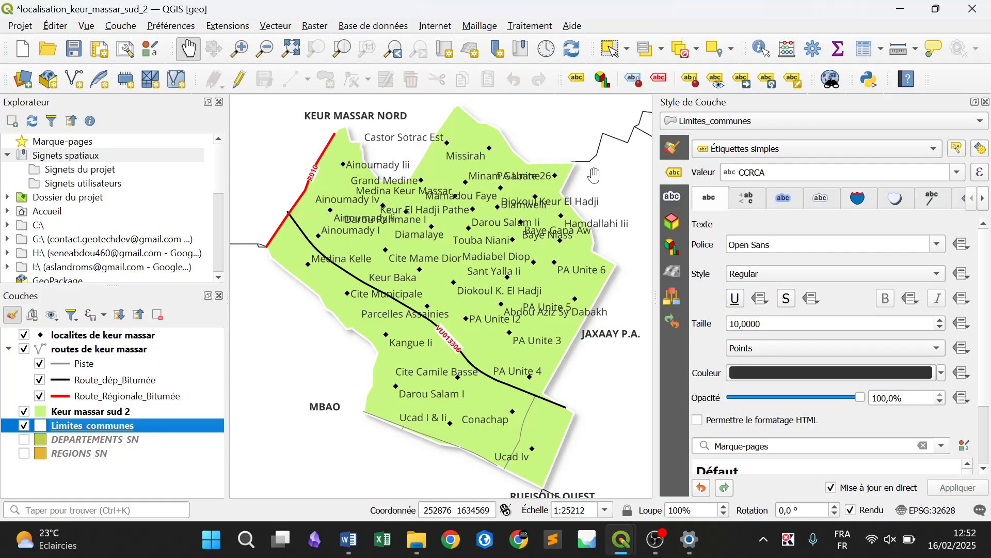
left_click(743, 87)
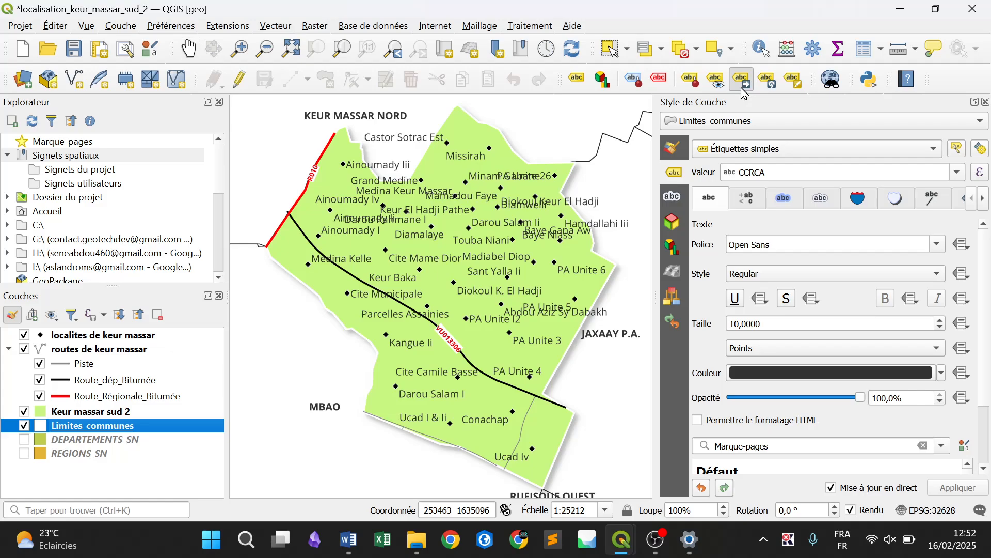
left_click(587, 489)
left_click(584, 485)
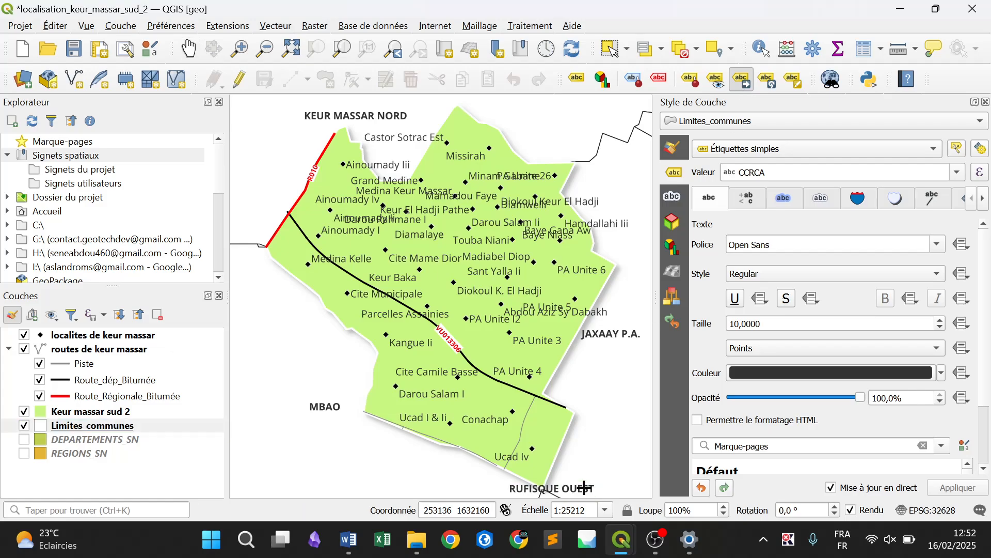
Return to the Keur massar sud layout and refresh its view
mouse_move(631, 552)
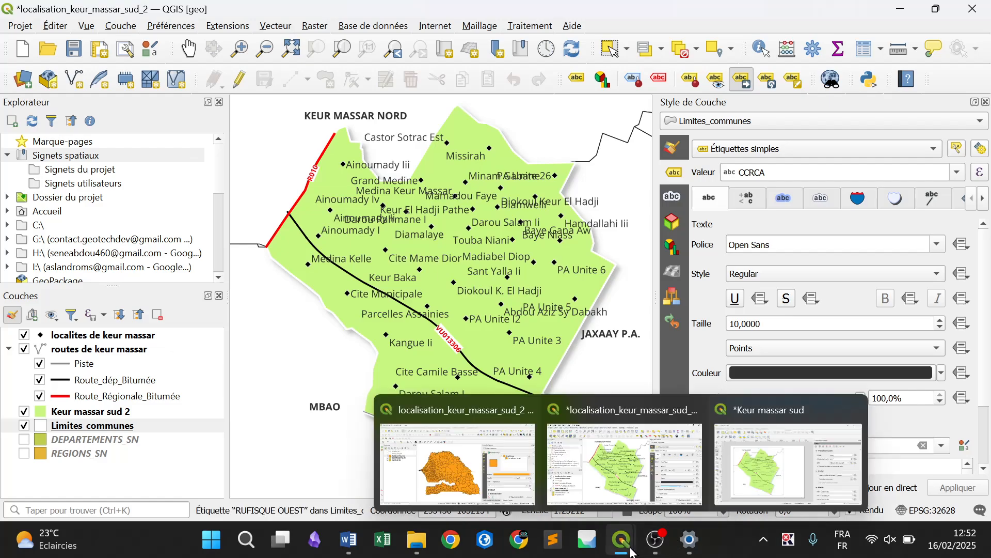
left_click(774, 454)
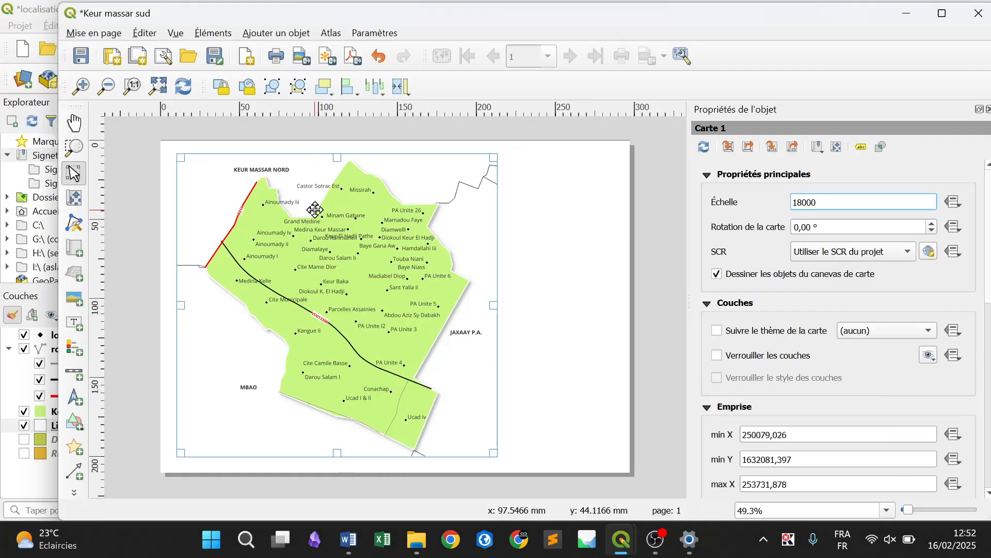
left_click(180, 92)
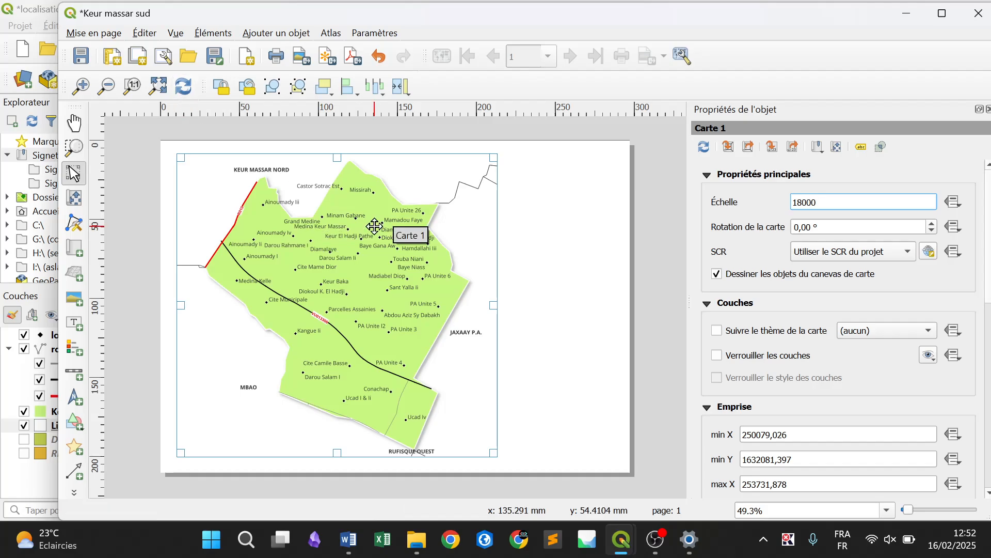
Enable a frame around the layout map
left_click(652, 313)
left_click(360, 281)
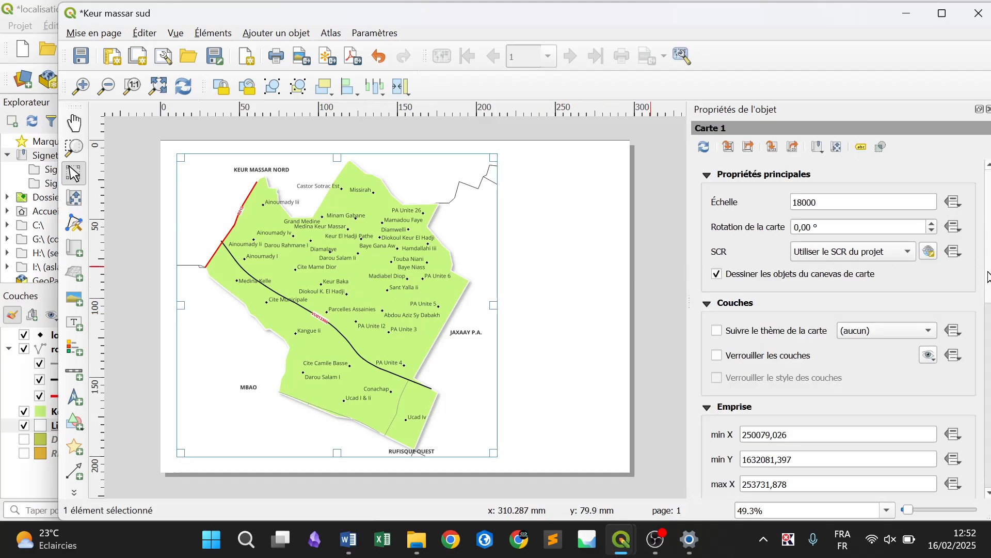
scroll(988, 278, "down", 10)
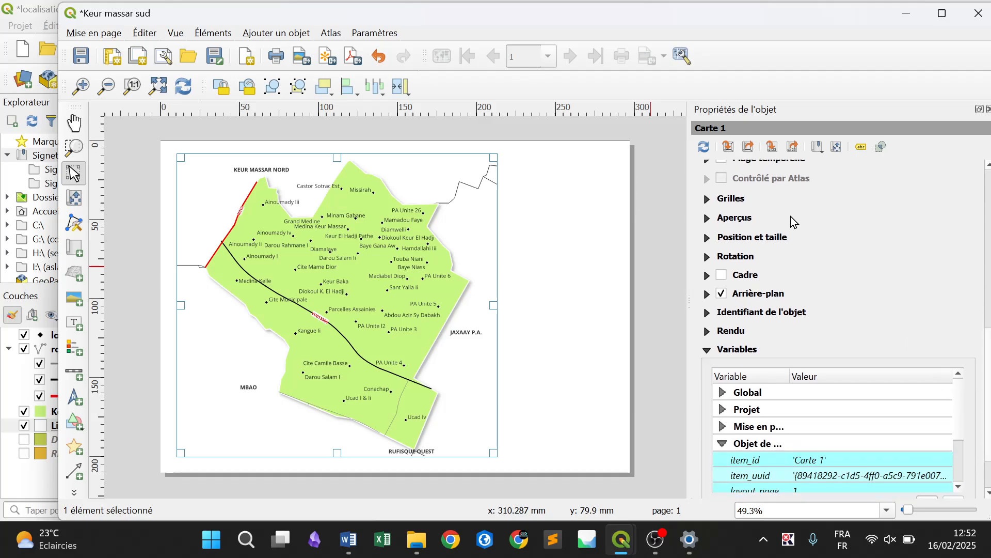
left_click(723, 276)
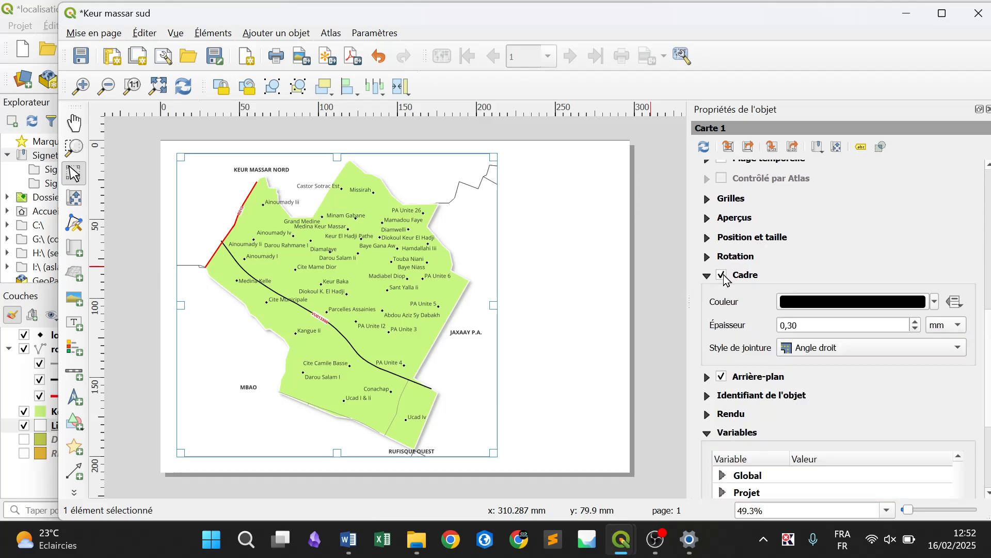
Add a grid to the layout map and open its properties
left_click(707, 203)
left_click(743, 226)
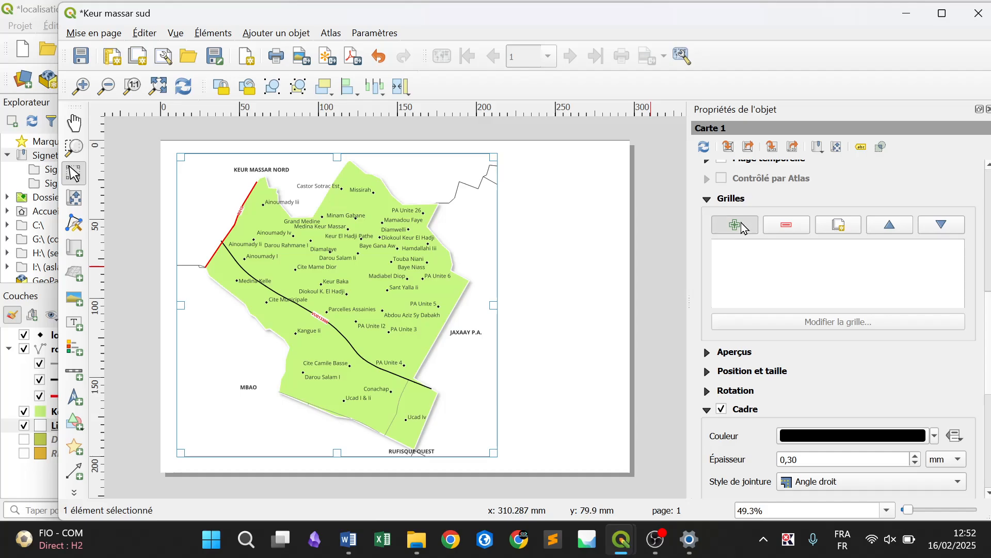
left_click(760, 245)
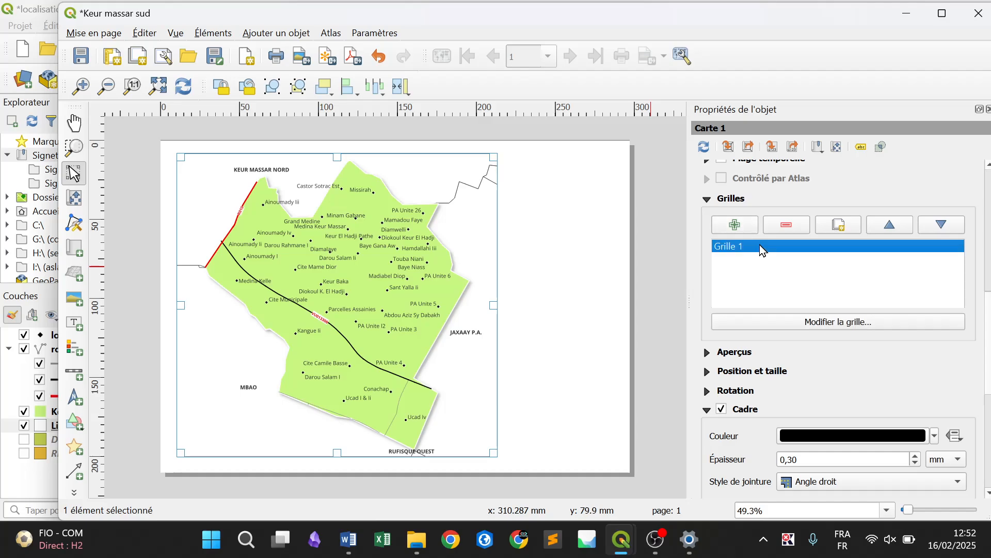
left_click(812, 324)
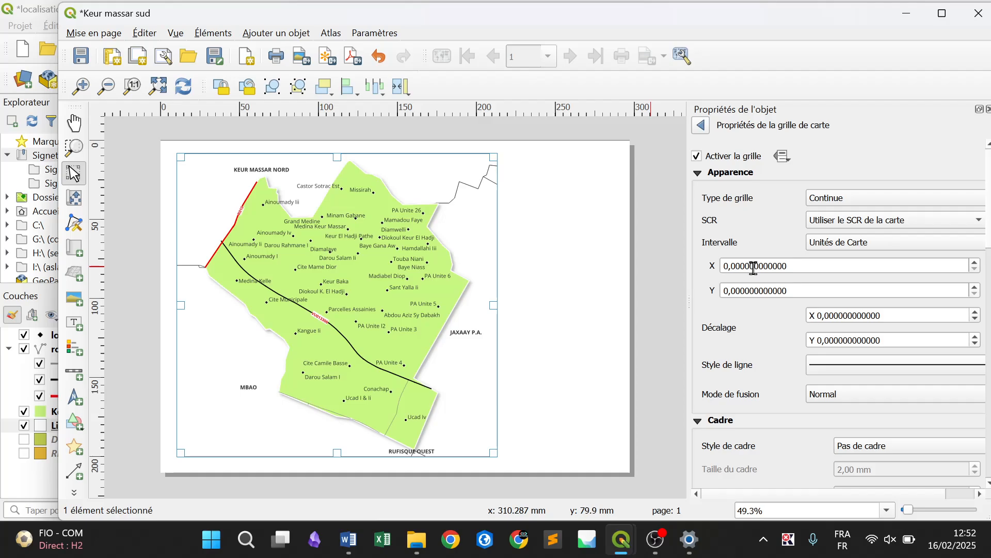
Set the grid type to Cadre et coordonnées uniquement and its CRS to the project's EPSG:32628 - WGS 84 / UTM zone 28N
left_click(819, 200)
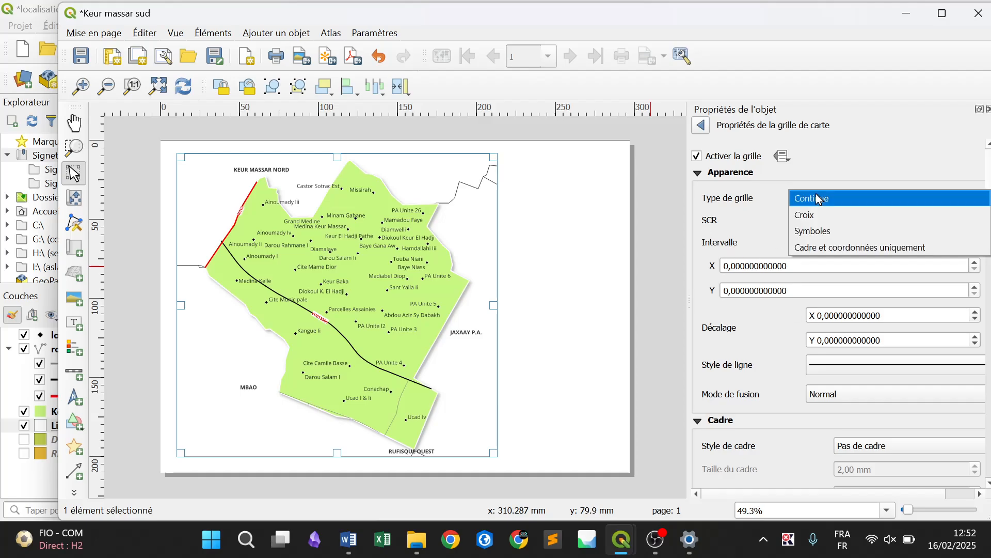
left_click(836, 247)
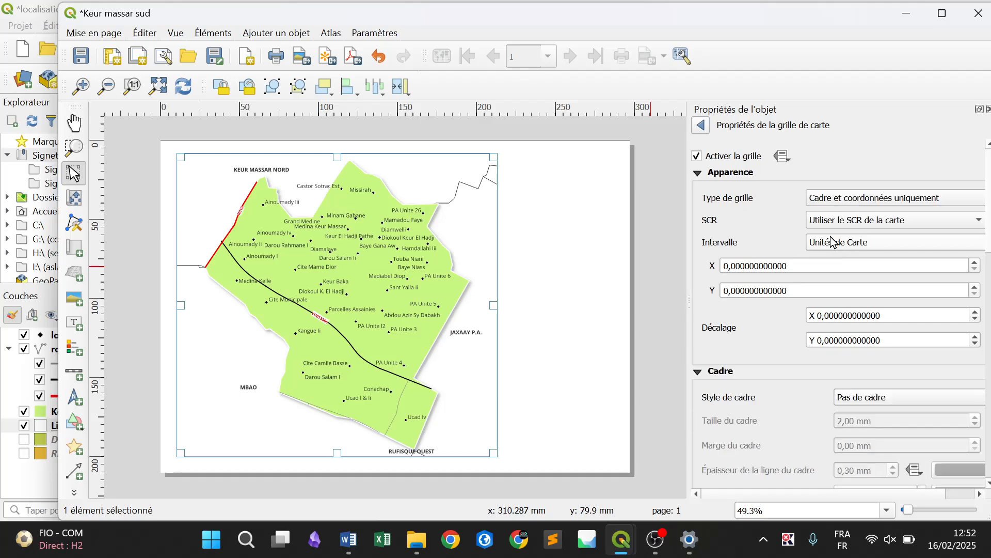
left_click(855, 222)
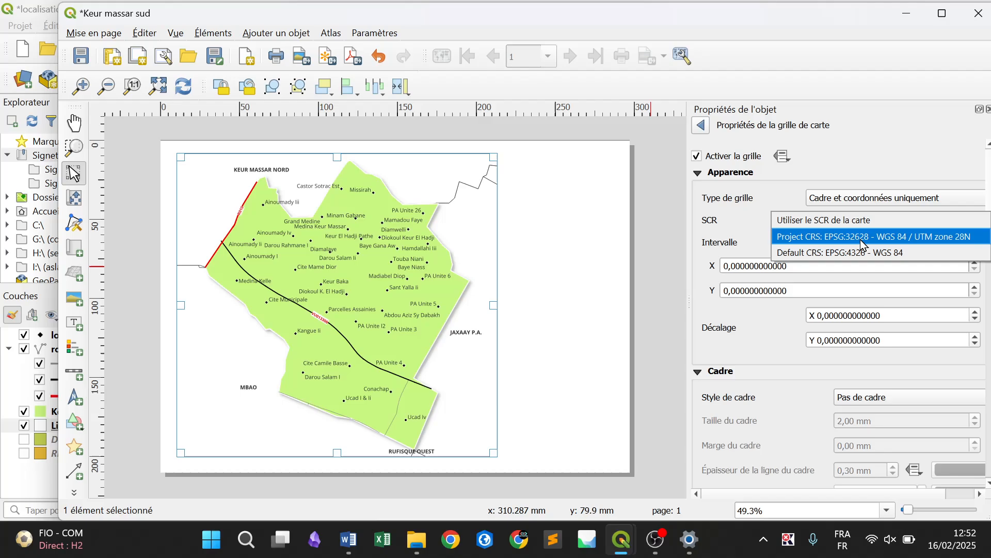
left_click(868, 237)
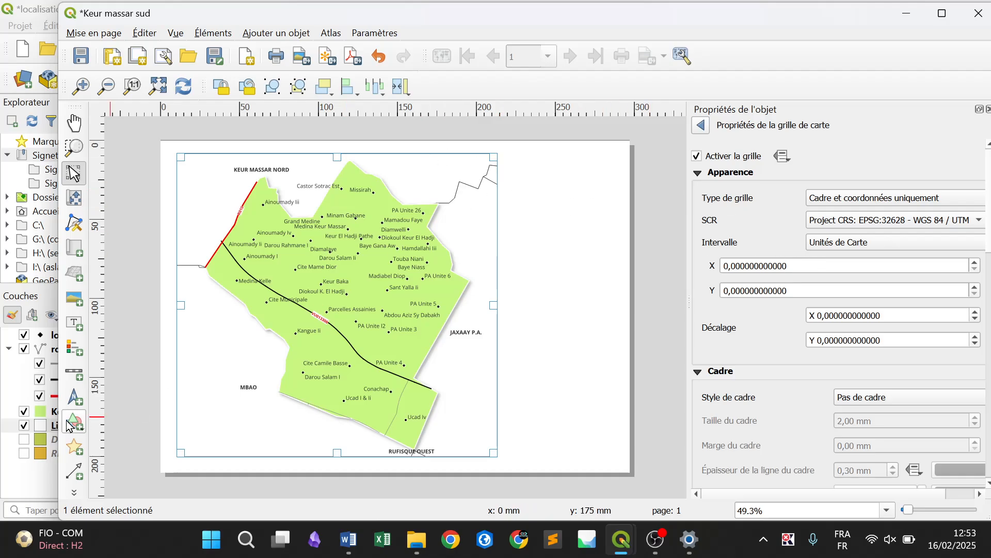
Add a scale bar inside the map frame's lower-left corner and nudge it slightly upward
left_click(287, 34)
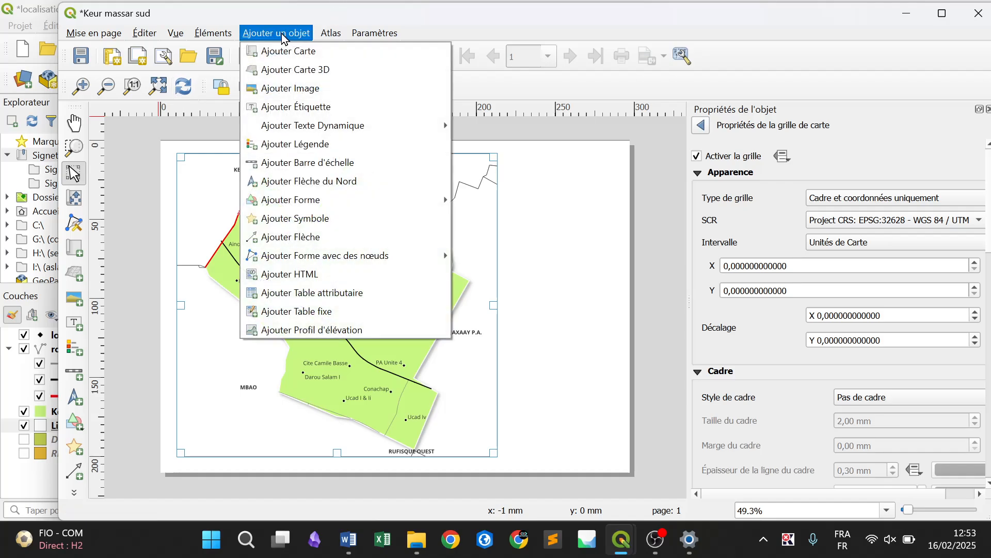
left_click(367, 158)
left_click_drag(197, 438, 291, 445)
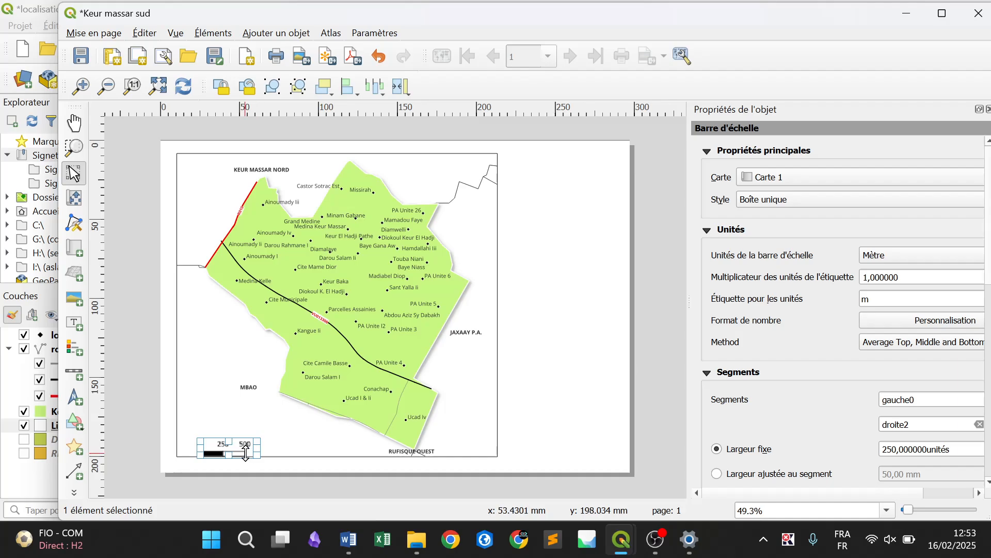
left_click_drag(245, 452, 246, 447)
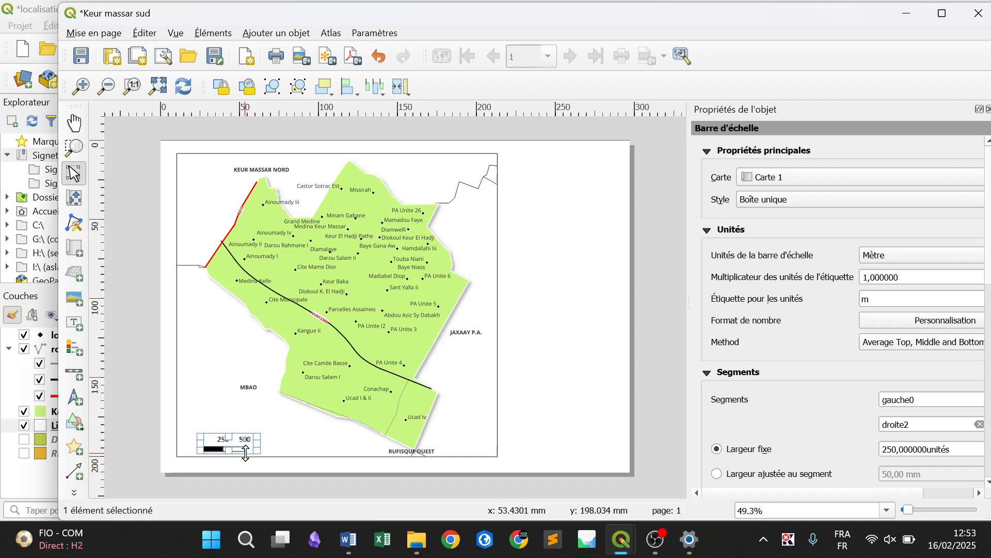
Set the map grid's X and Y intervals to 500 map units and its type to Continue
left_click(395, 379)
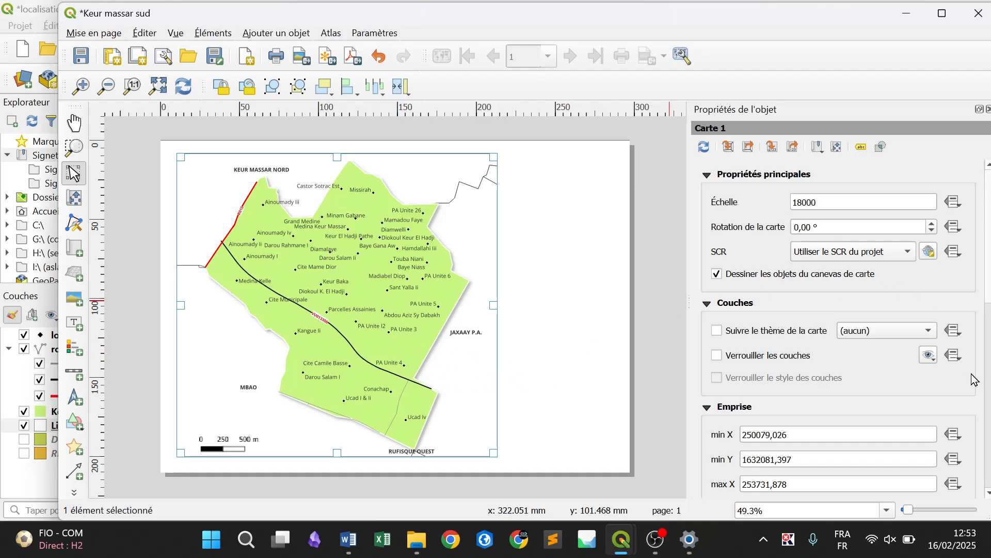
scroll(748, 282, "down", 5)
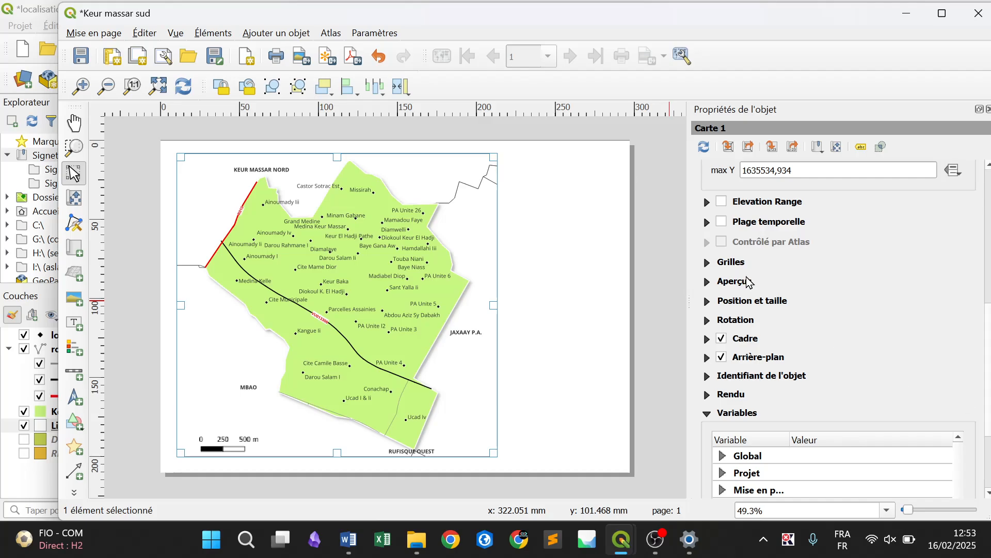
left_click(709, 264)
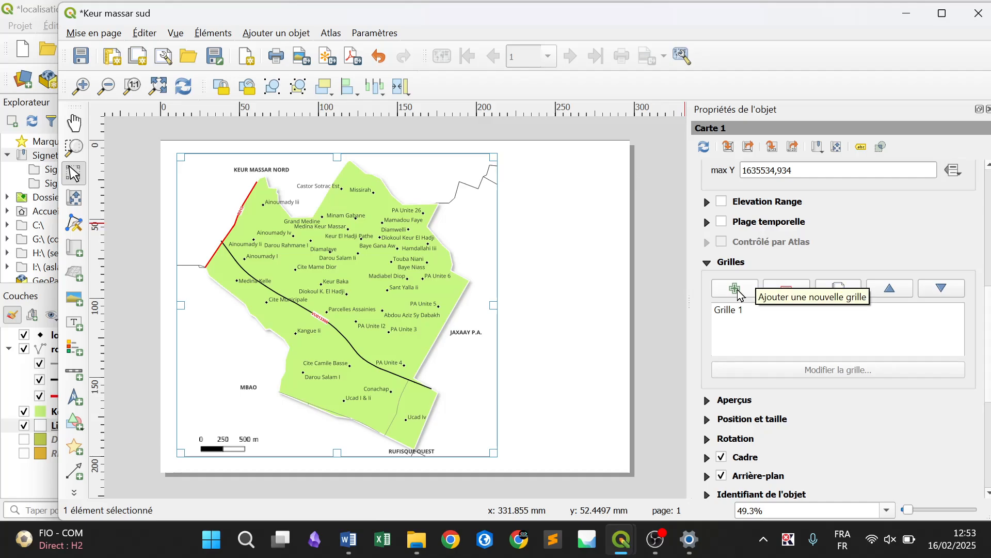
left_click(753, 310)
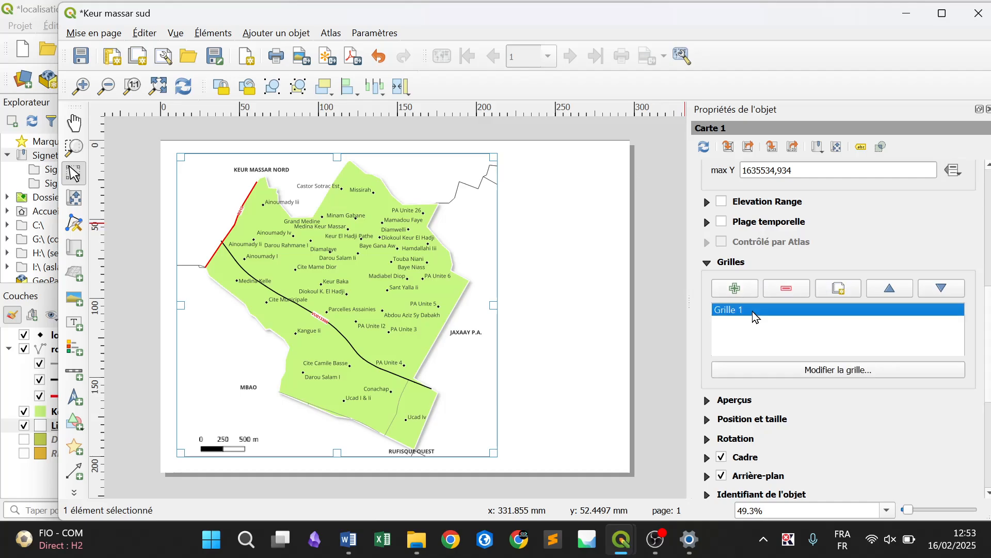
left_click(815, 375)
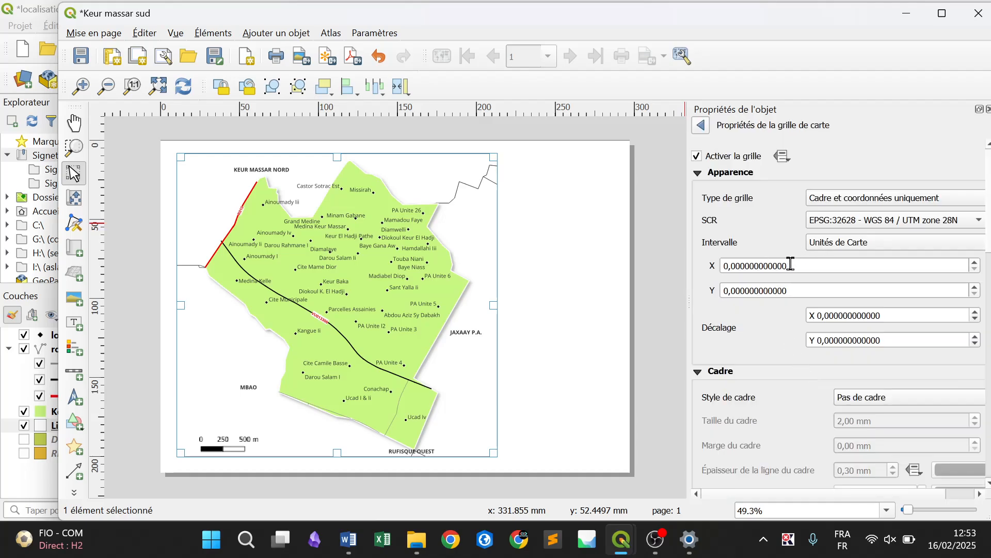
double_click(819, 265)
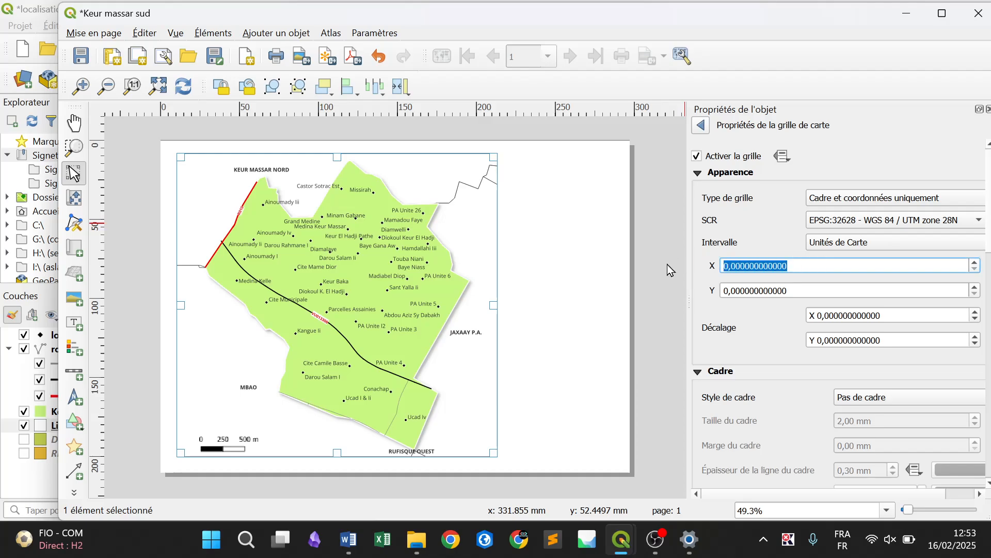
type("50")
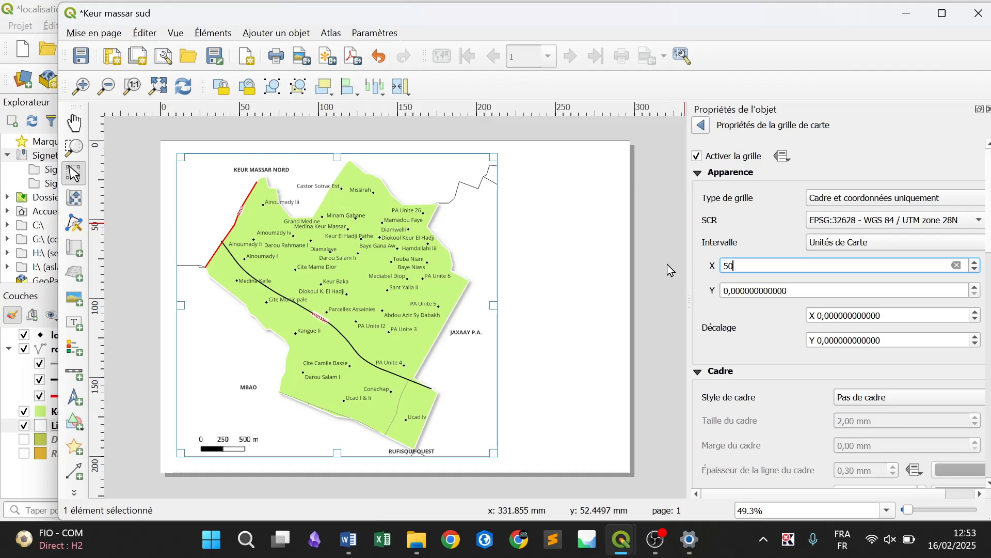
type("0")
left_click_drag(801, 292, 674, 294)
type("5")
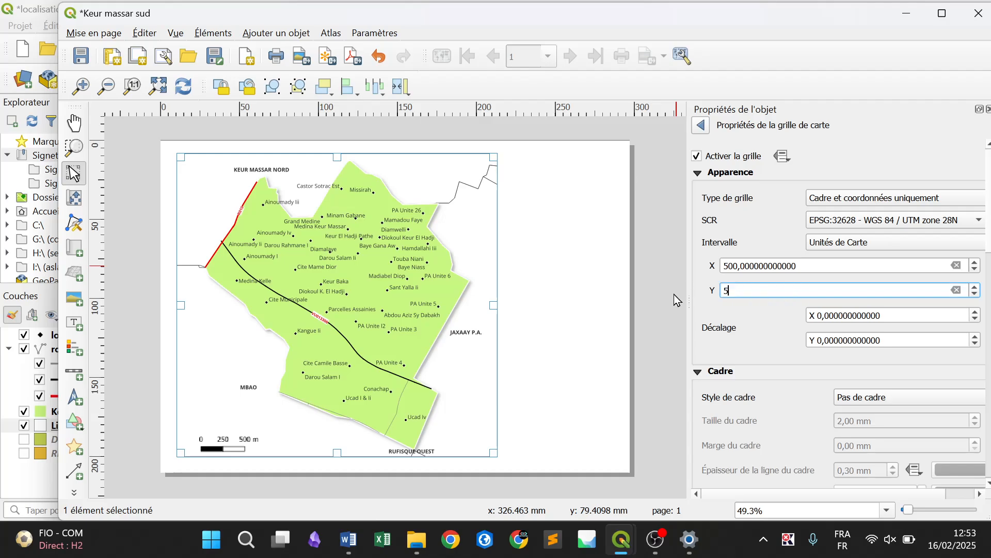
left_click(752, 244)
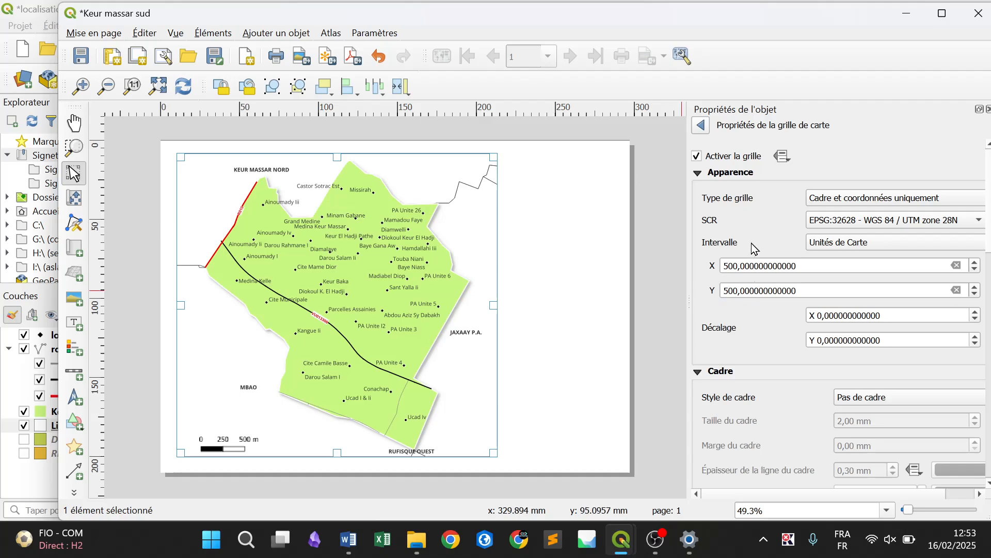
left_click(846, 202)
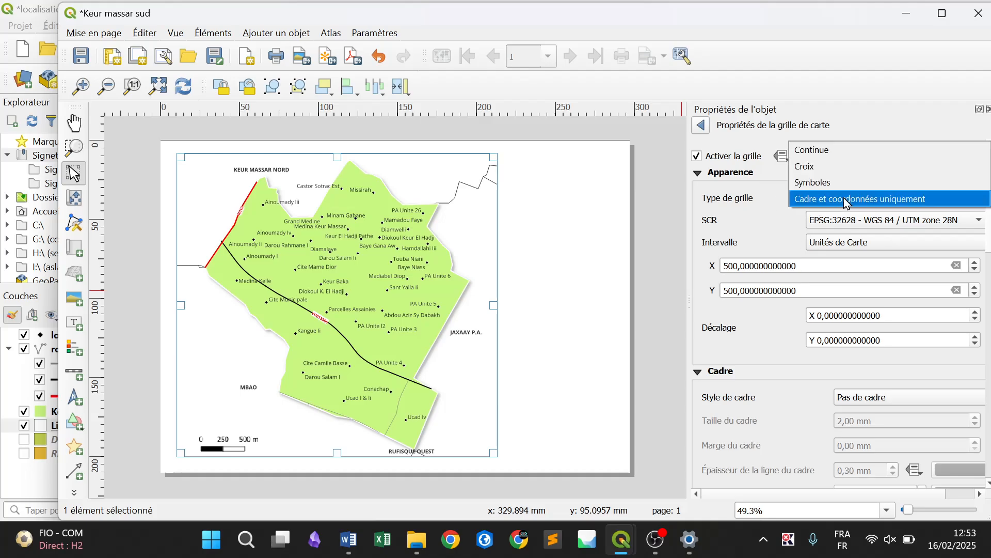
left_click(832, 150)
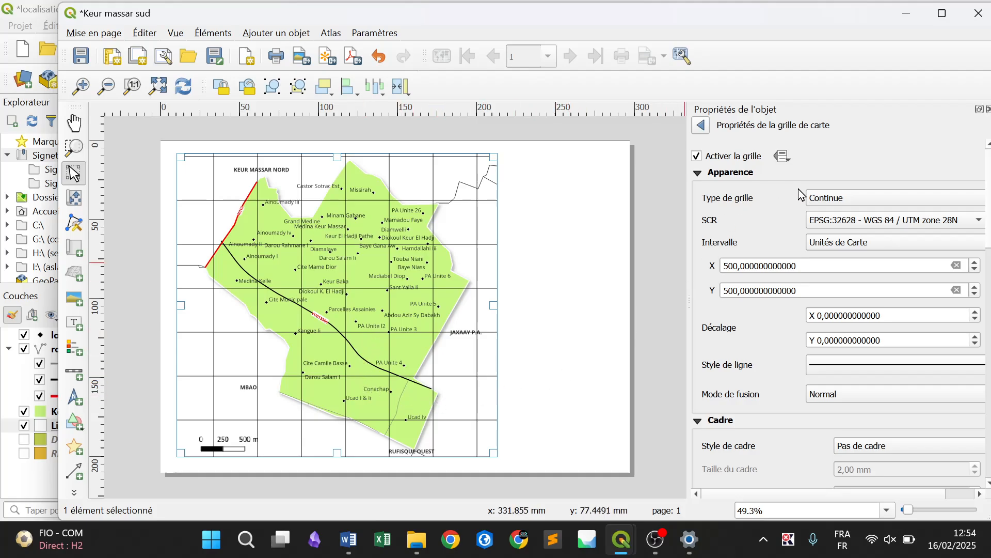
Set the map grid's X and Y intervals to 1000 map units
left_click(827, 203)
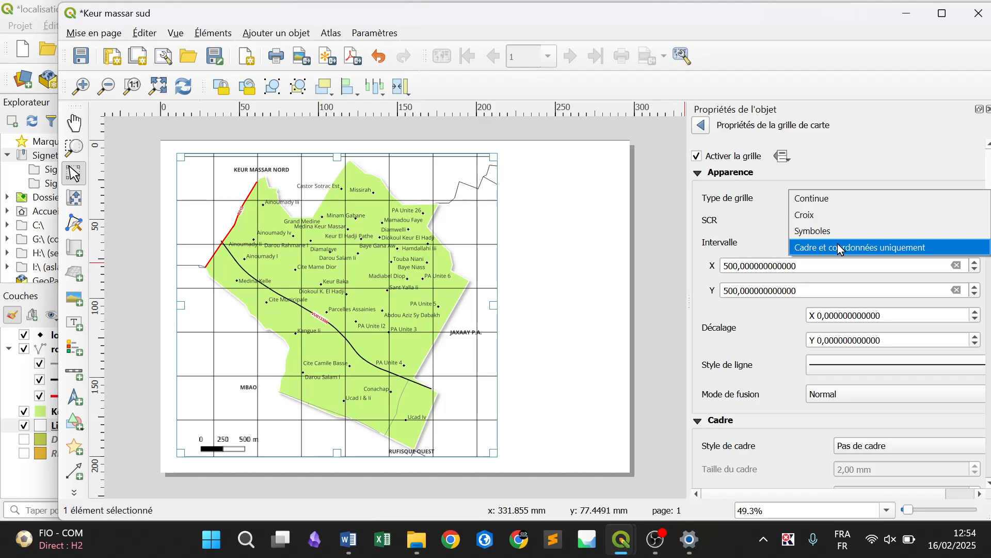
left_click(770, 293)
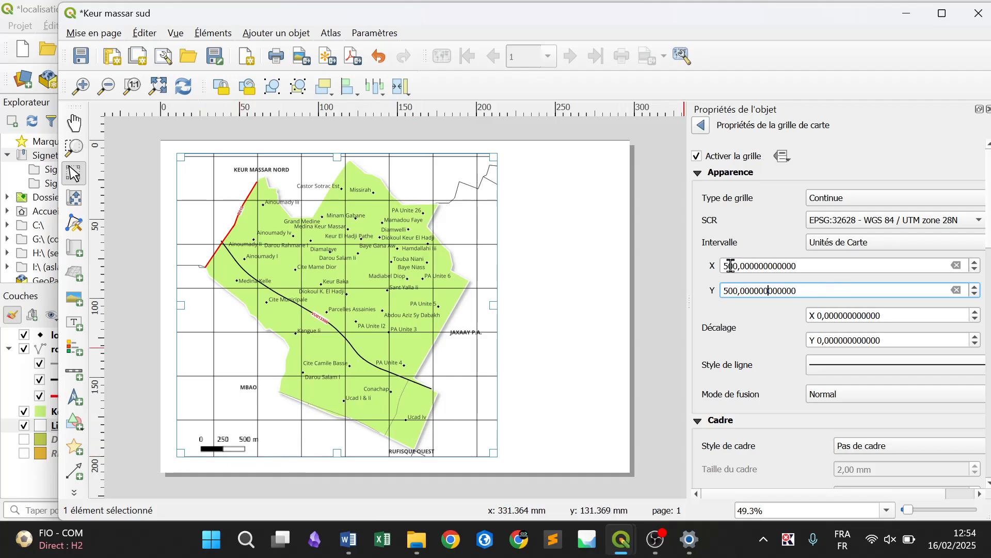
left_click_drag(729, 265, 689, 266)
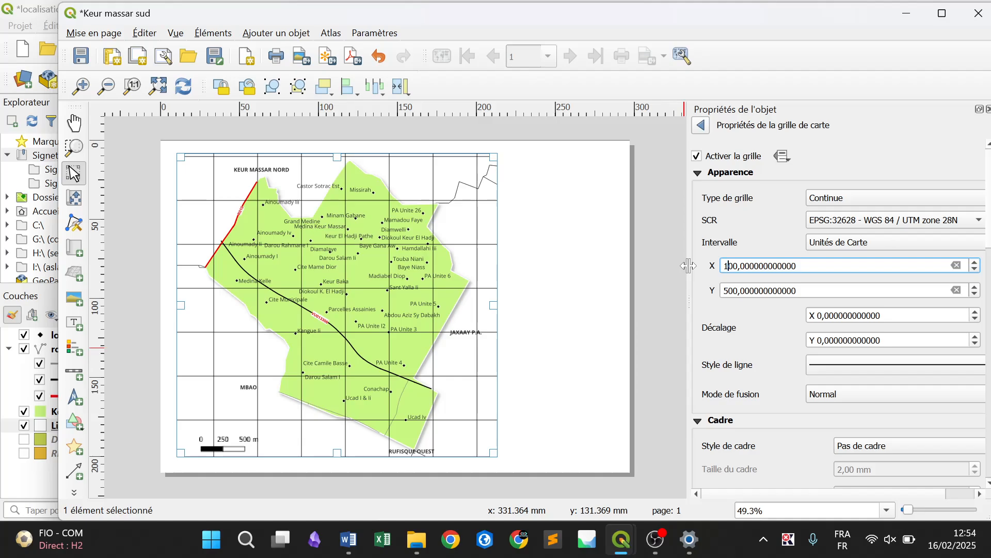
left_click(730, 287)
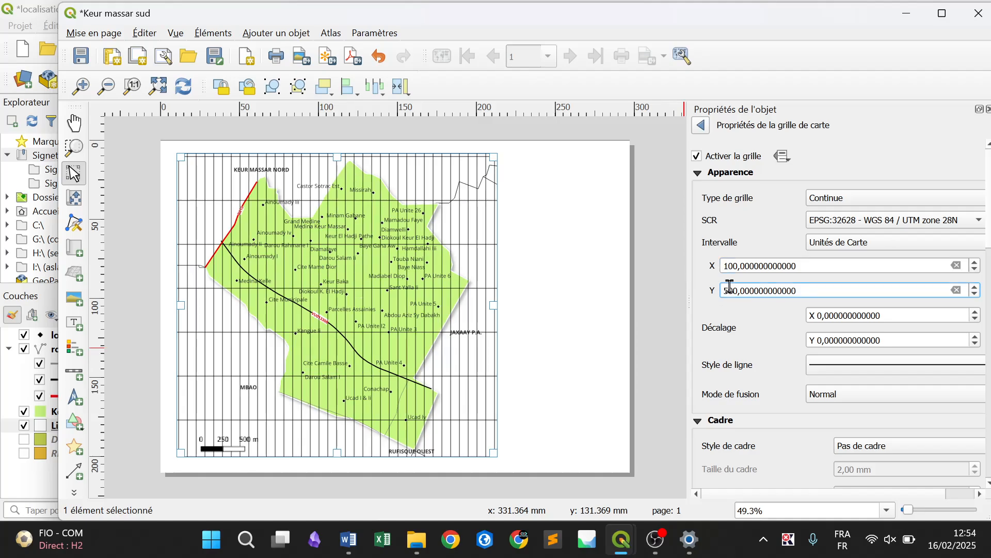
left_click(731, 265)
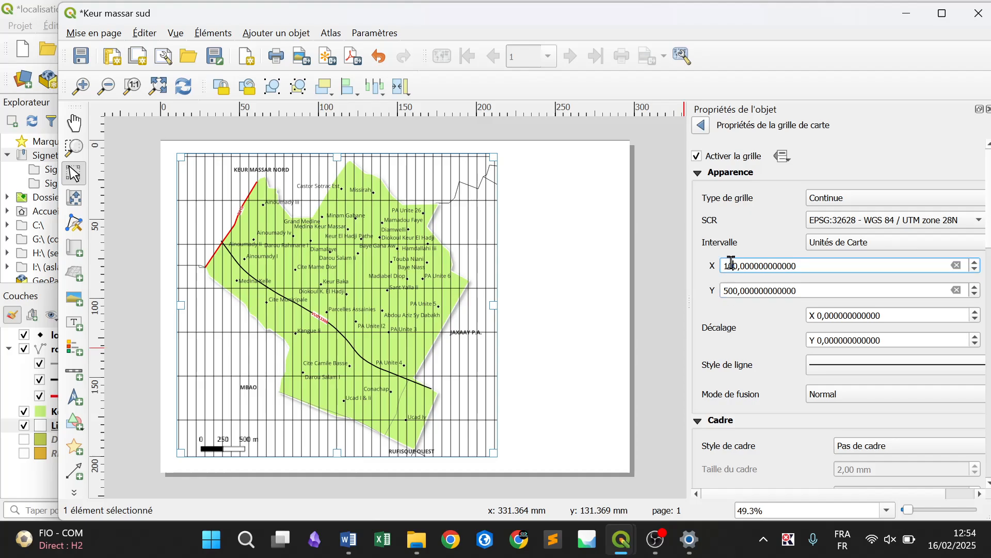
left_click(732, 292)
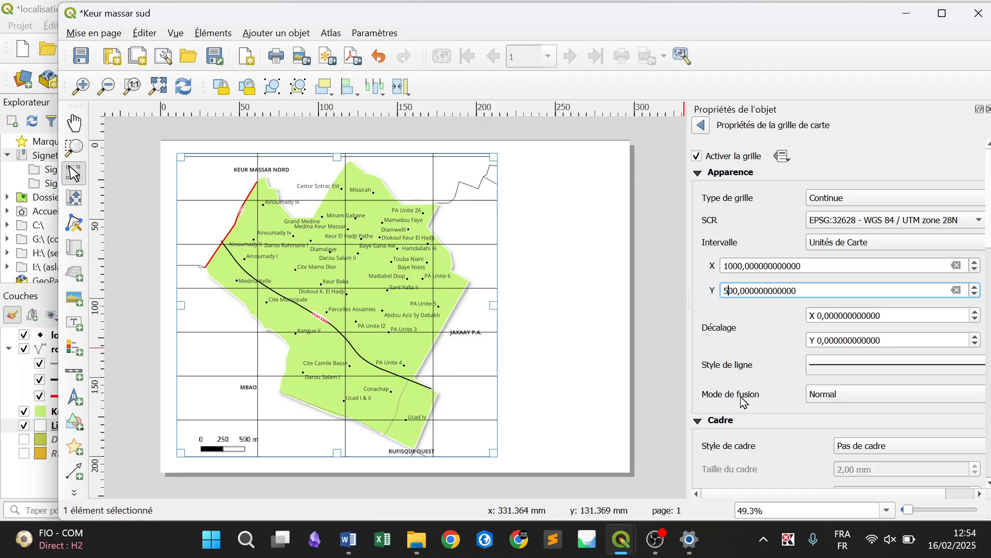
key("BackSpace")
type("10")
left_click(750, 267)
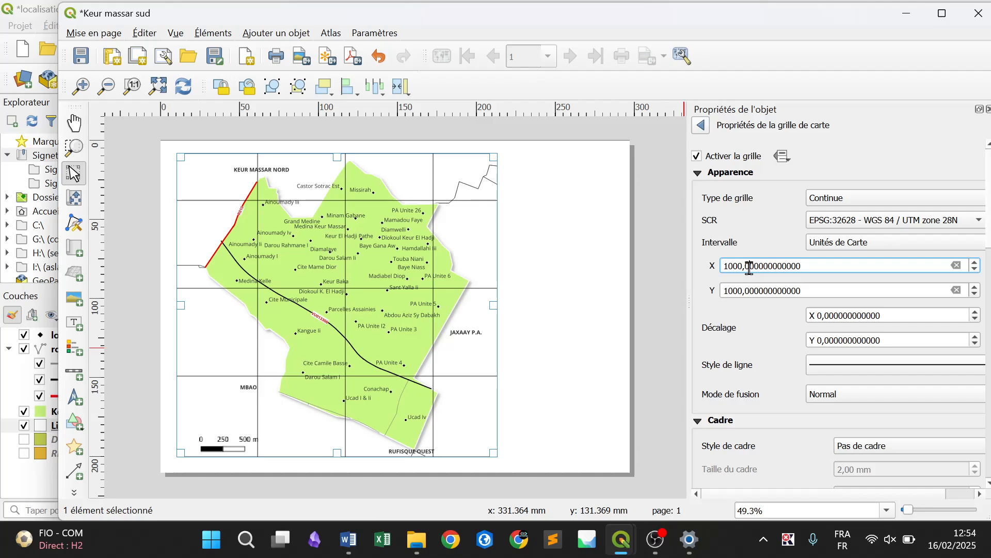
left_click(752, 296)
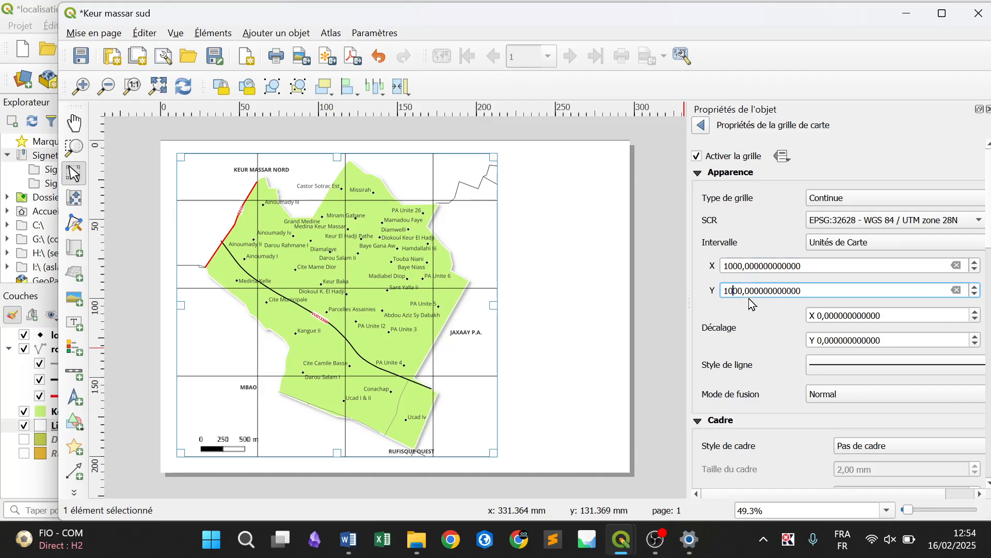
Set the grid type to Cadre et coordonnées uniquement and its frame style to Marques à l'extérieur
left_click(855, 198)
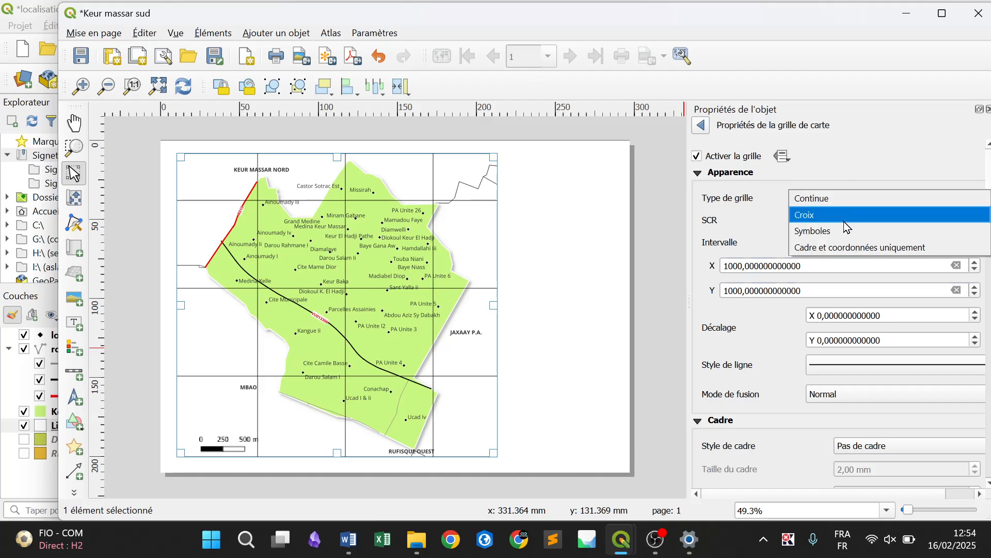
left_click(847, 249)
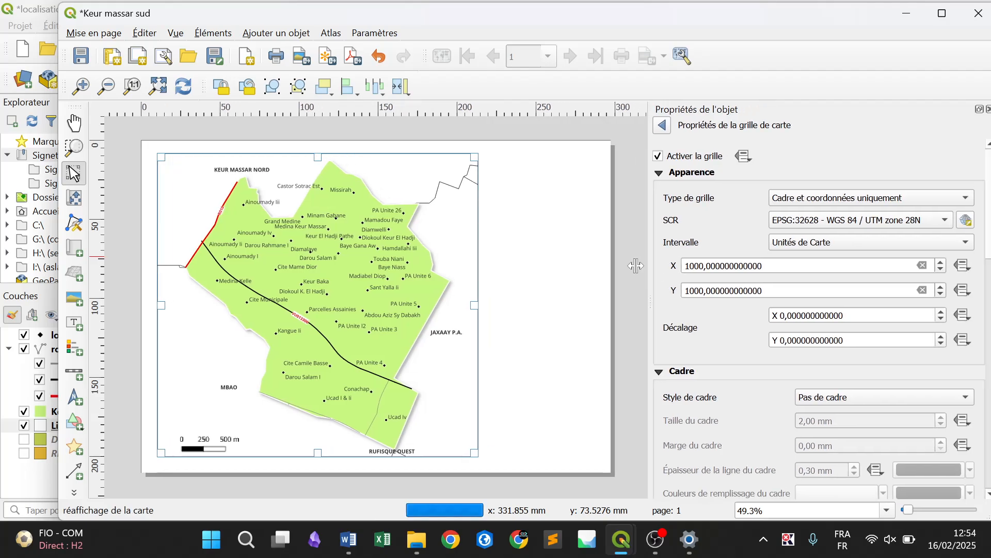
mouse_move(688, 260)
left_mouse_down()
mouse_move(704, 261)
mouse_move(689, 262)
left_mouse_up()
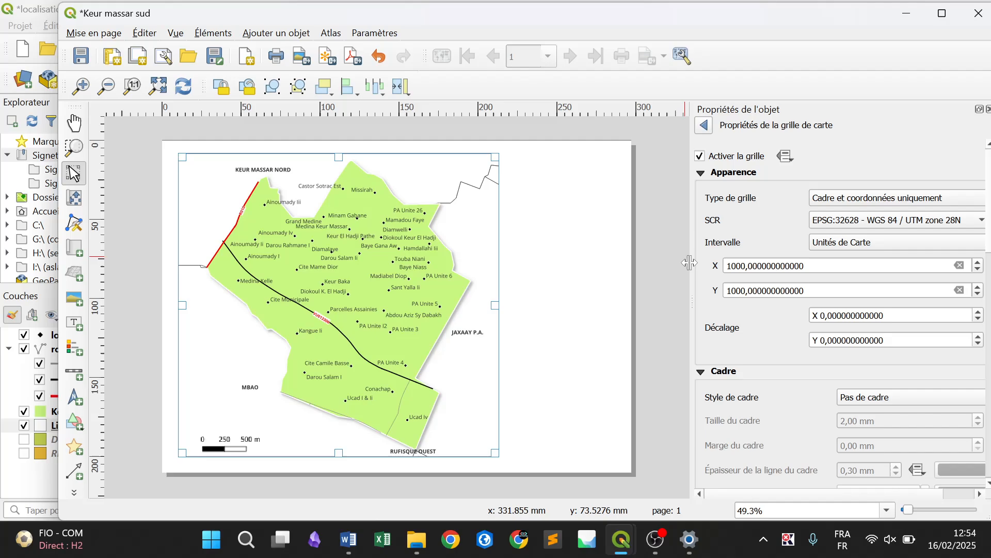
left_click_drag(820, 22, 802, 24)
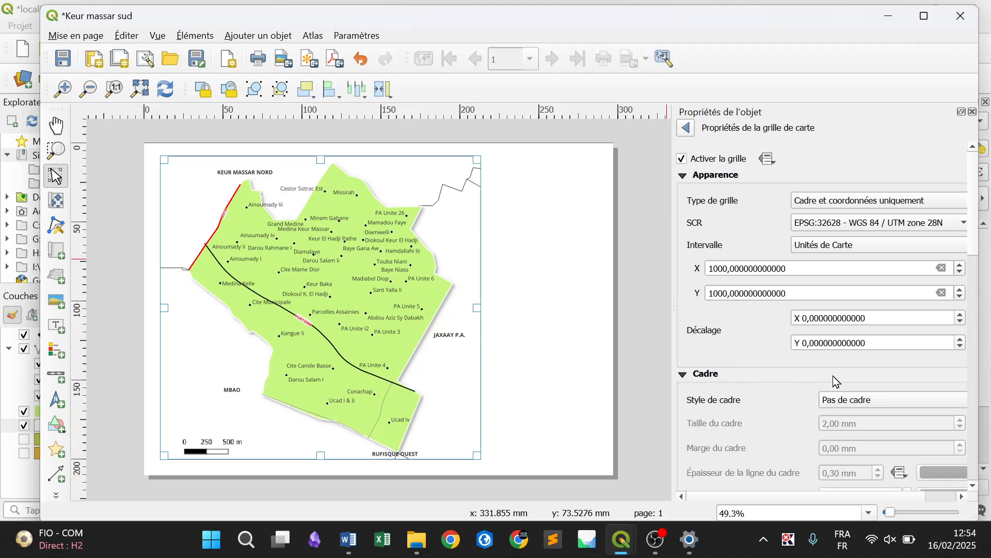
left_click(849, 402)
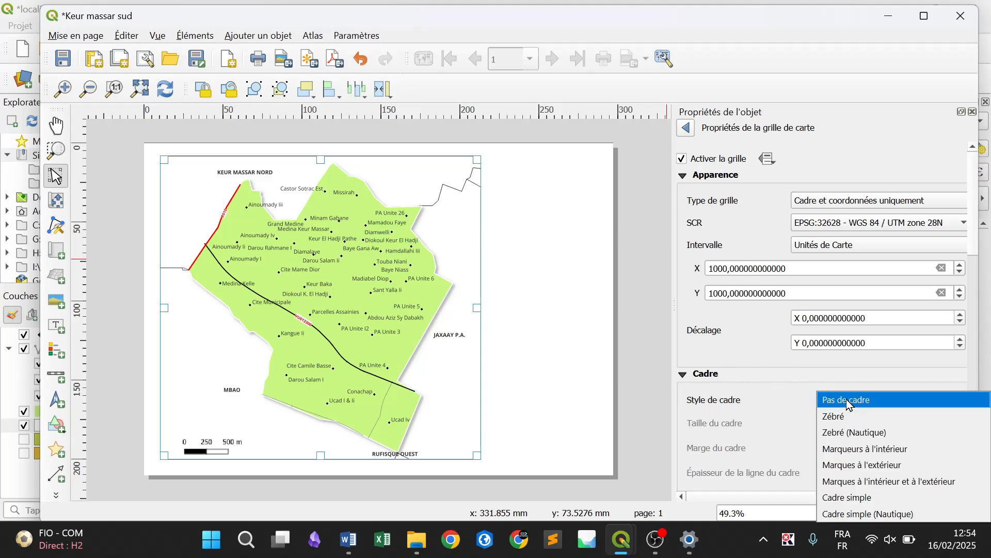
left_click(878, 470)
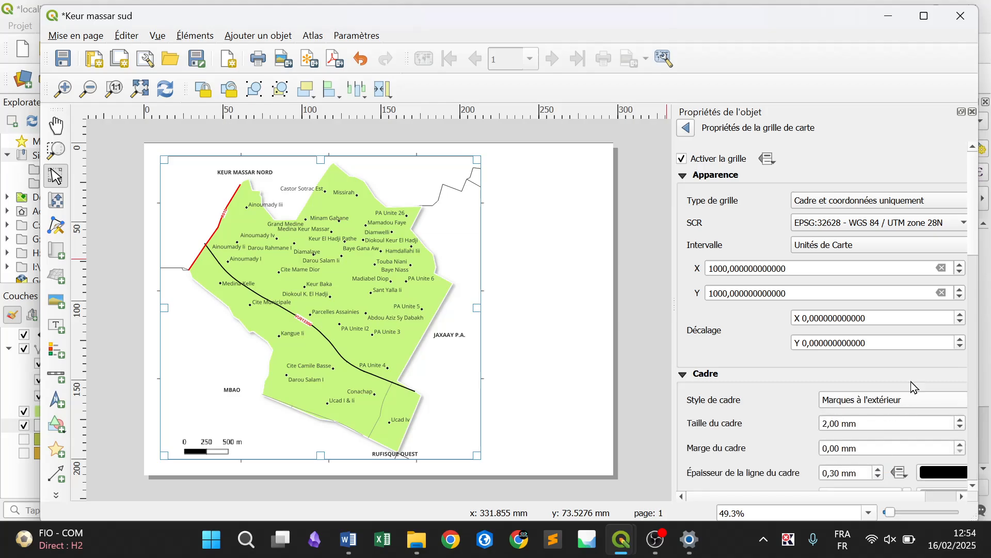
Enable the grid's coordinate display and set the Gauche and Droite coordinates to Vertical ascendant
left_click_drag(979, 222, 974, 336)
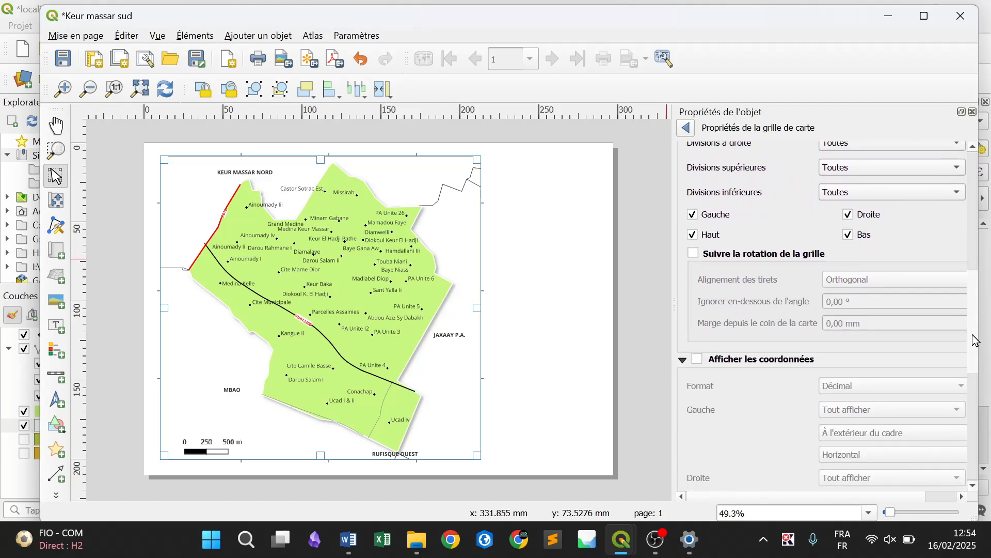
left_click(752, 357)
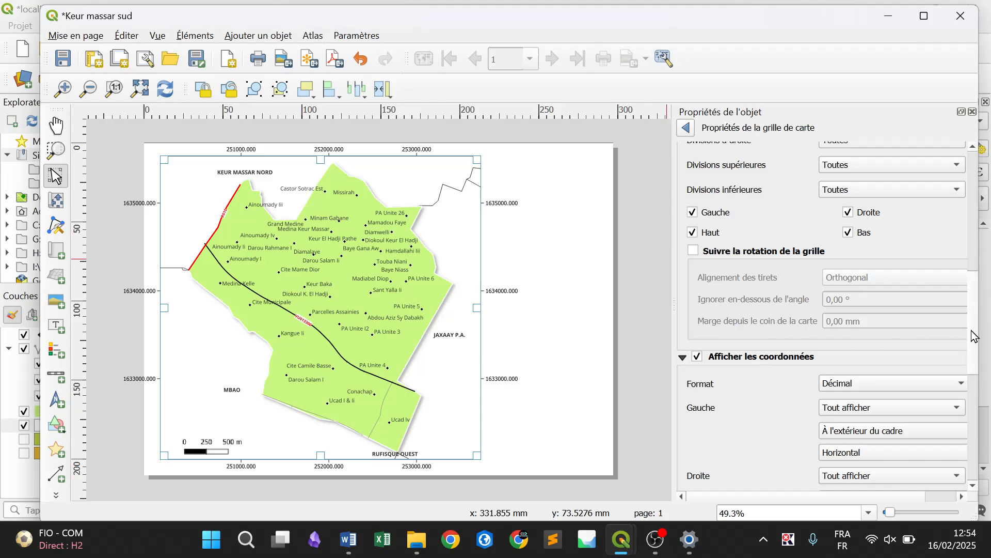
left_click_drag(973, 338, 973, 392)
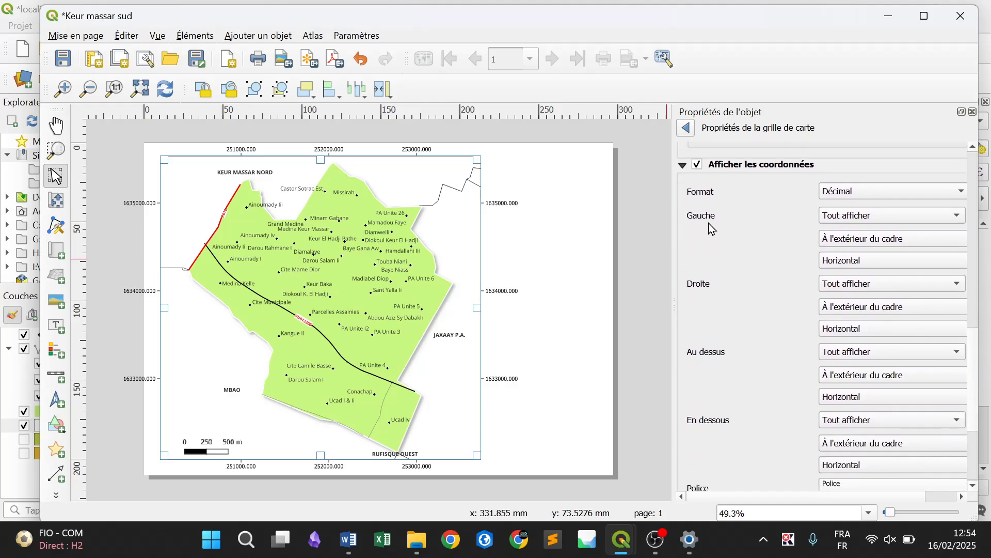
left_click(839, 266)
left_click(844, 276)
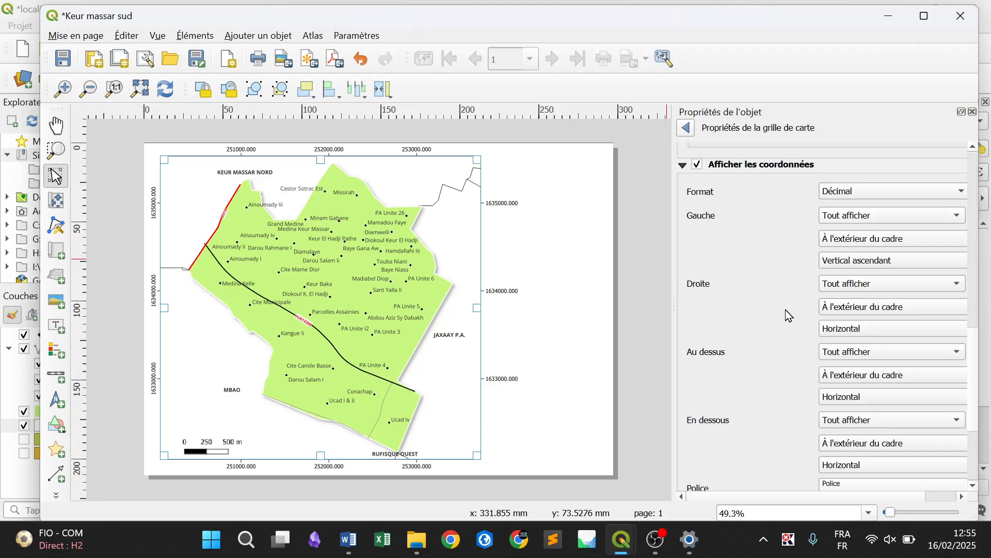
left_click(837, 336)
left_click(839, 345)
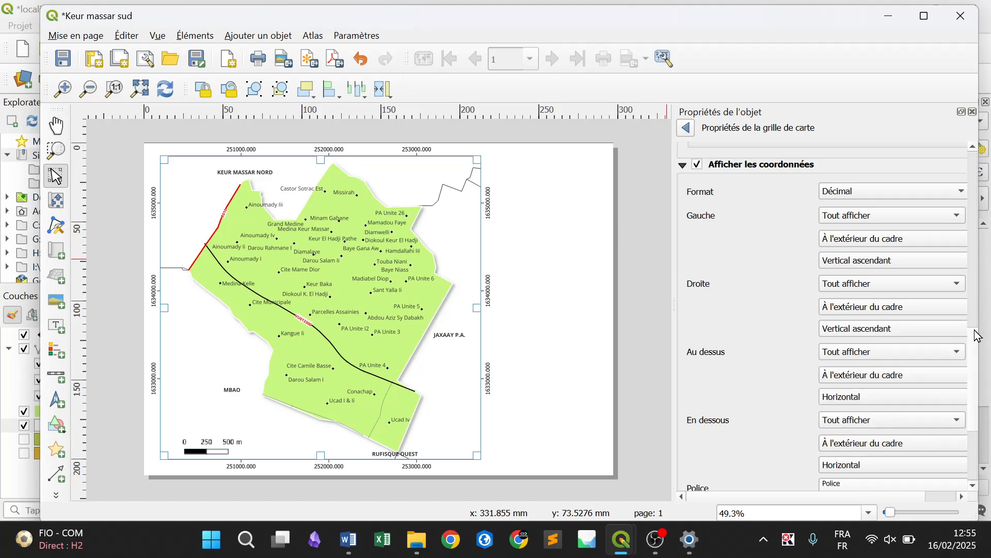
Set the grid's coordinate precision to 0 and deselect the map
left_click_drag(976, 352, 936, 400)
left_click(894, 388)
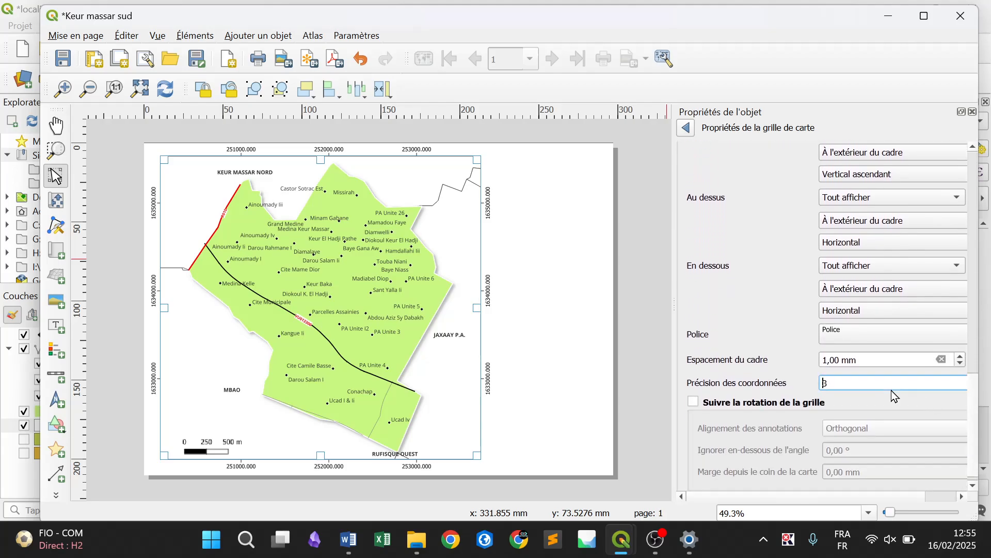
type("0")
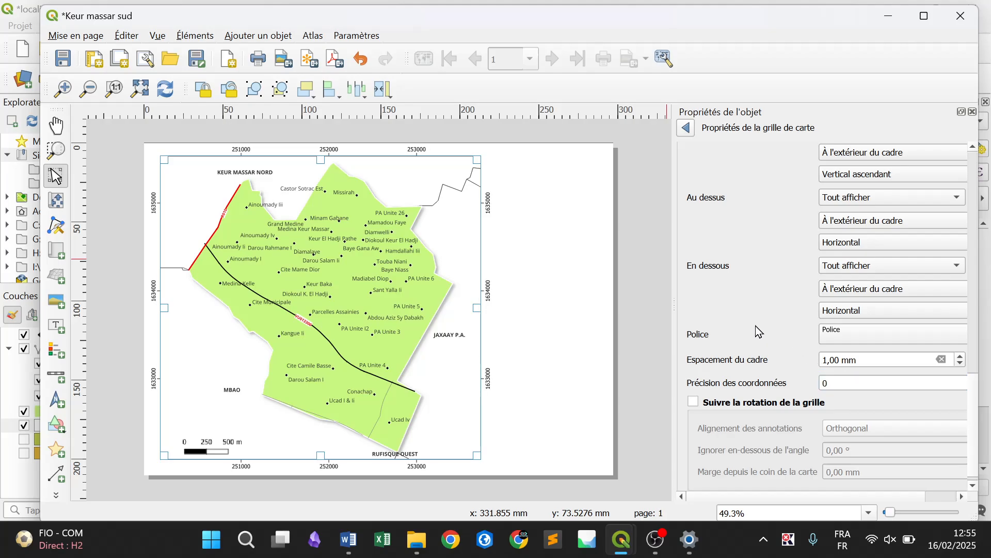
left_click_drag(840, 380, 814, 386)
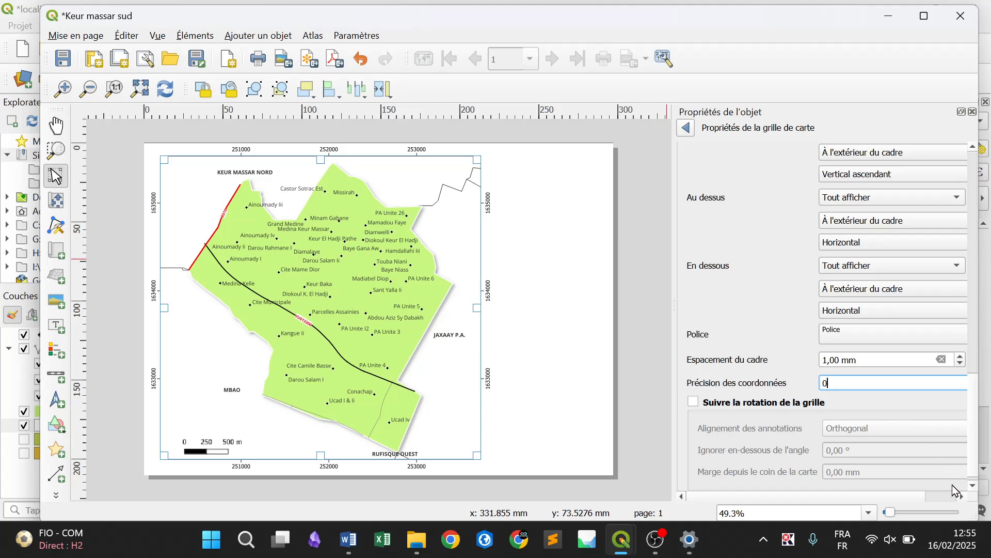
left_click_drag(672, 380, 616, 382)
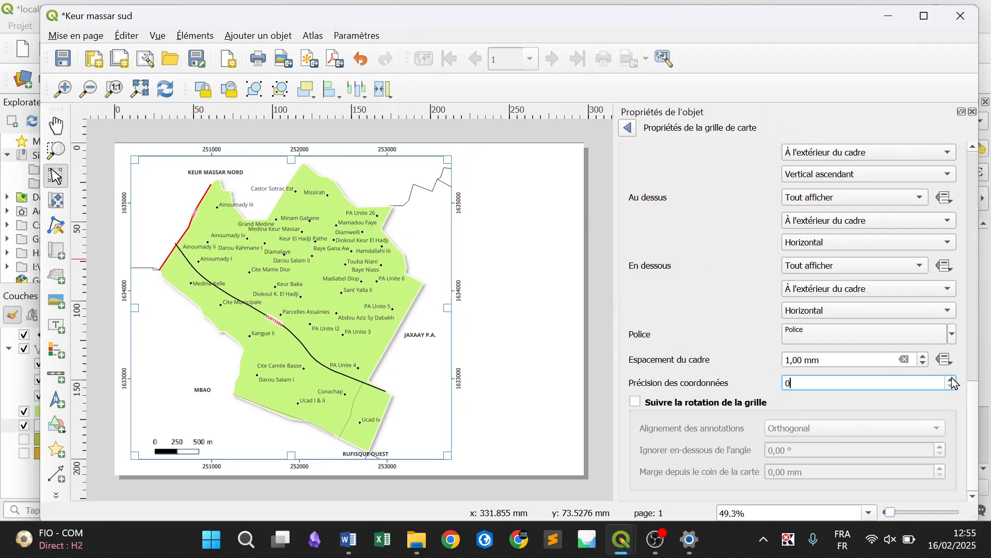
scroll(953, 388, "up", 1)
scroll(954, 388, "down", 1)
left_click(592, 328)
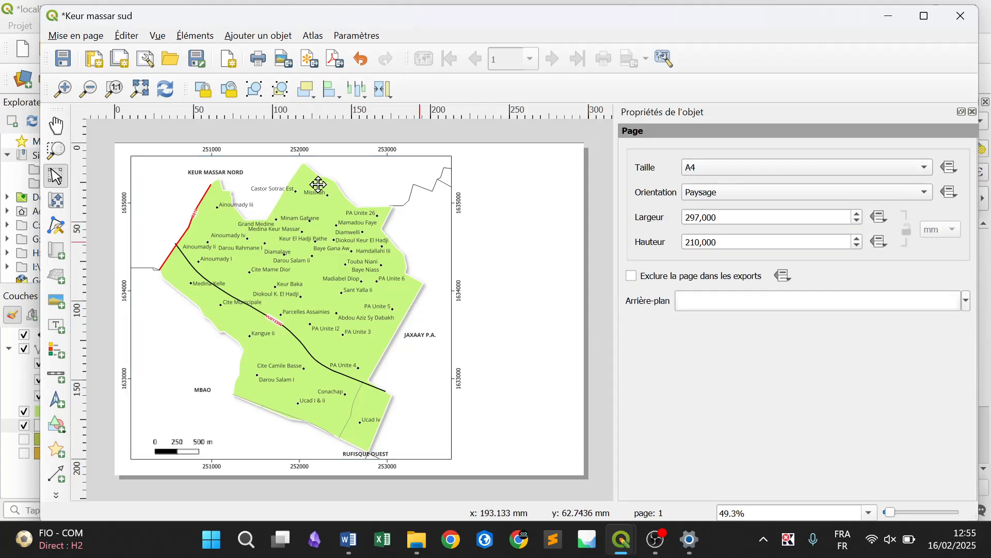
Add a legend in the blank area of the page to the right of the map frame's lower half
left_click(275, 37)
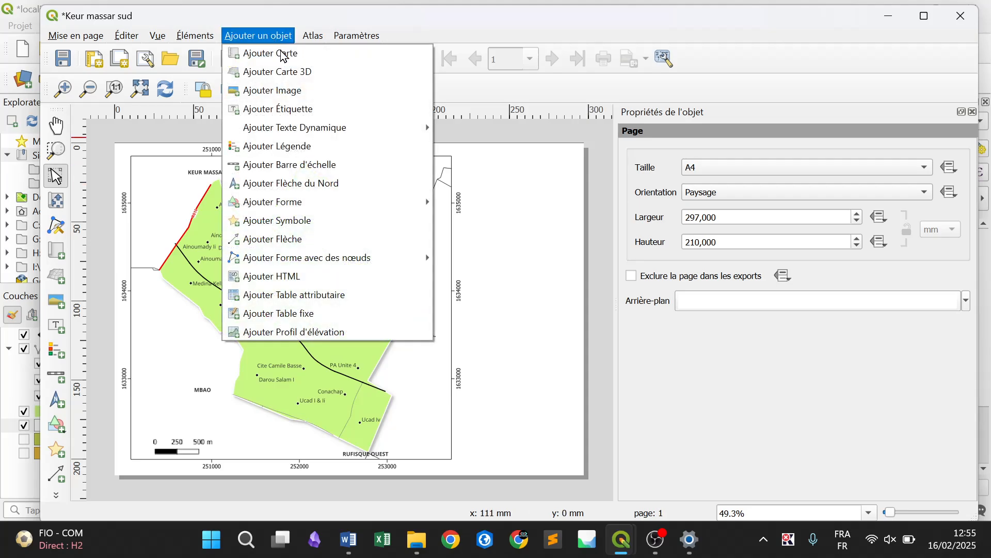
left_click(351, 147)
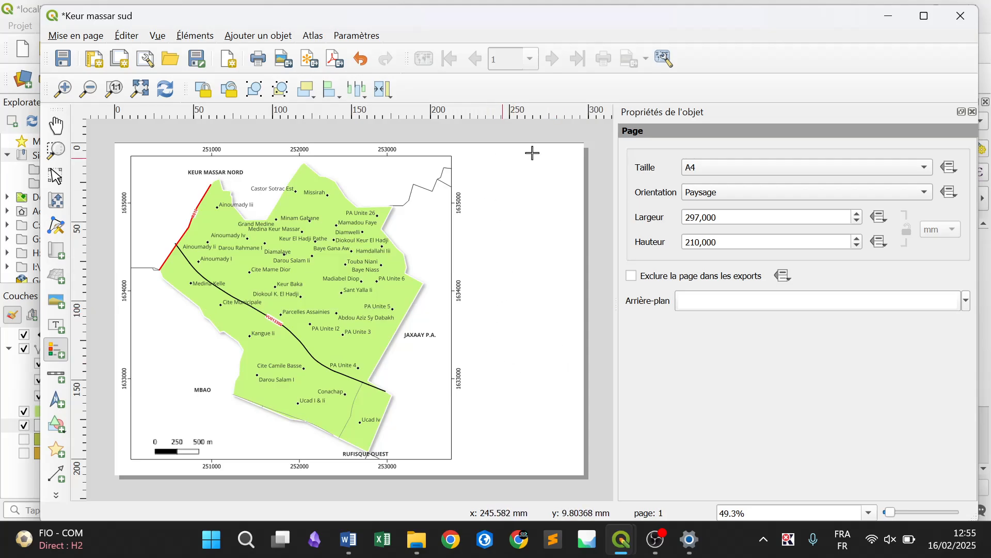
left_click_drag(481, 317, 546, 361)
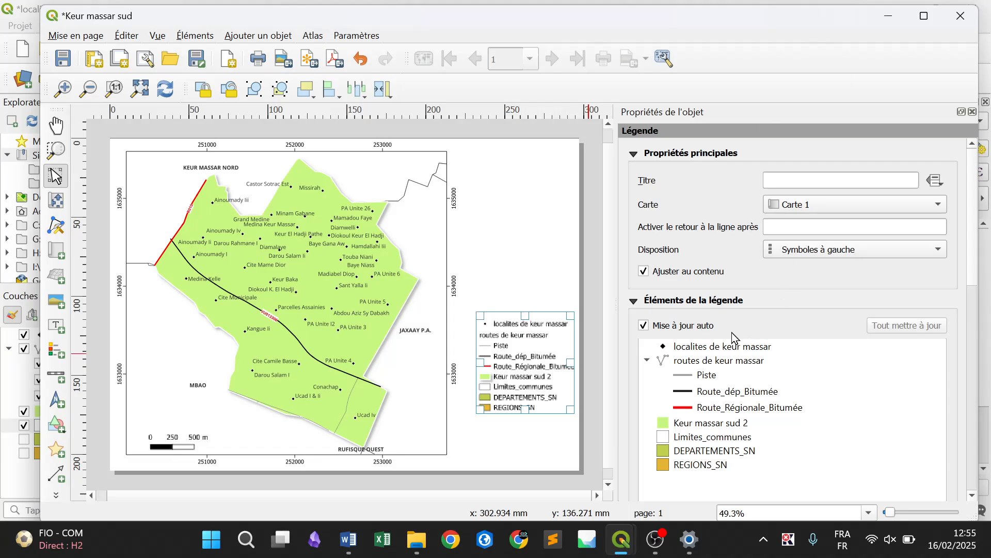
Maximize the layout window and give the legend the title Légende
left_click(926, 17)
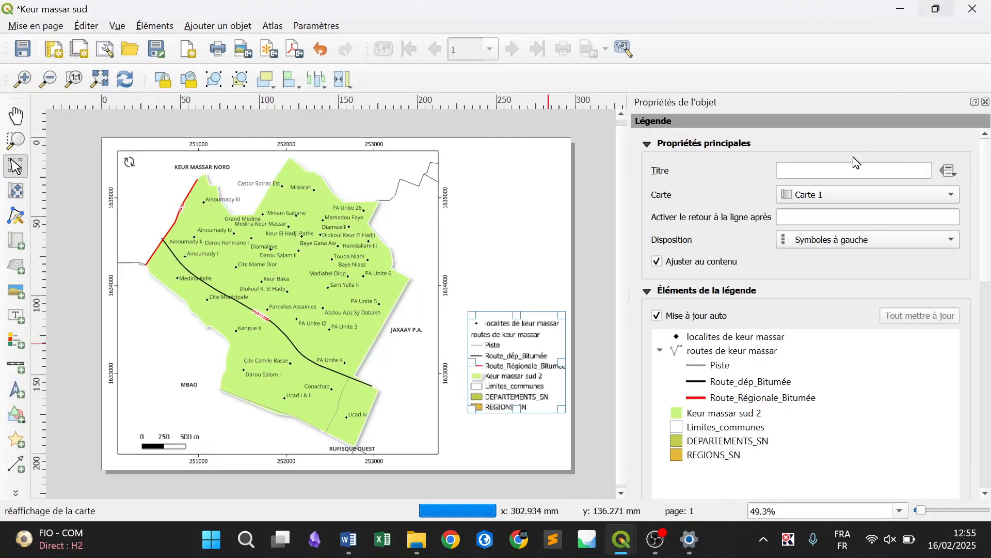
left_click(711, 321)
left_click(711, 321)
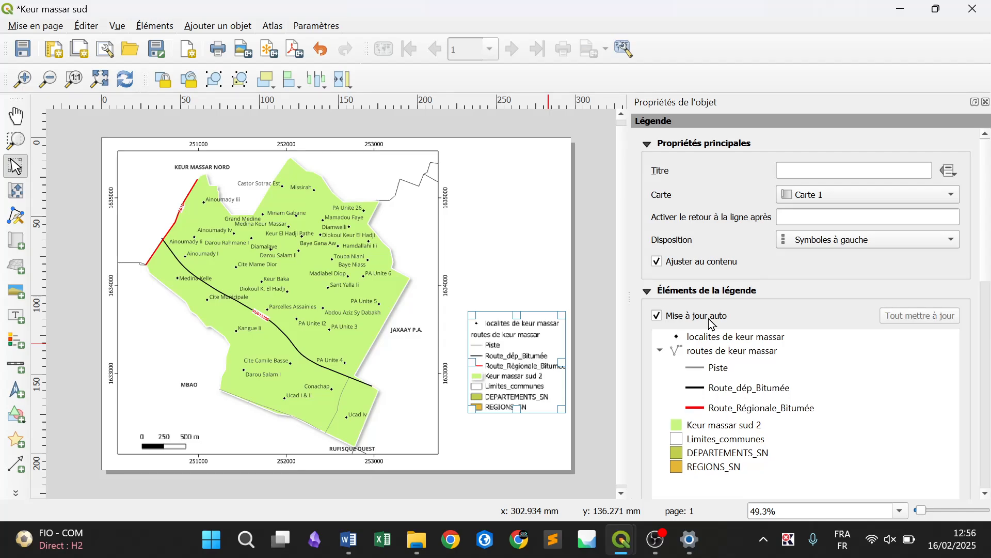
left_click(804, 167)
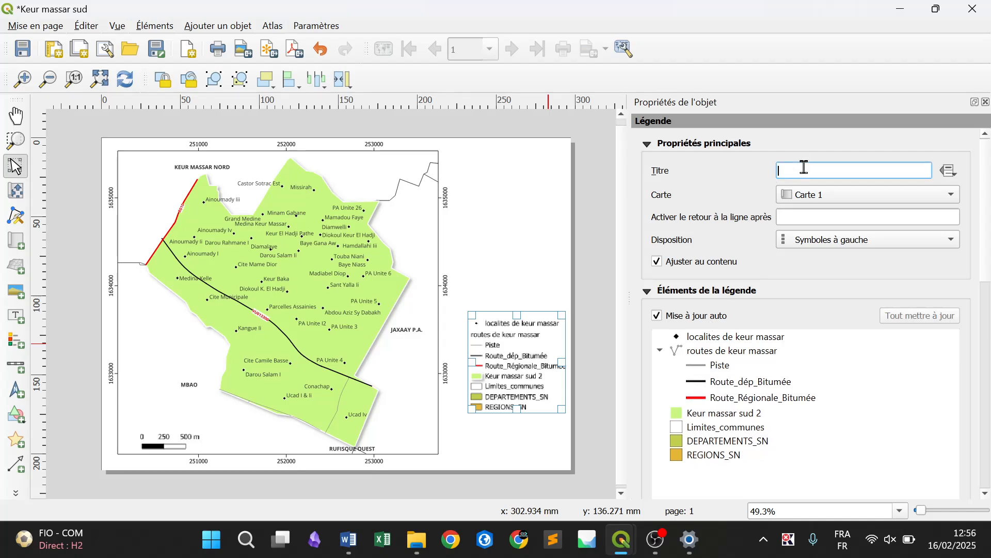
type("Légende")
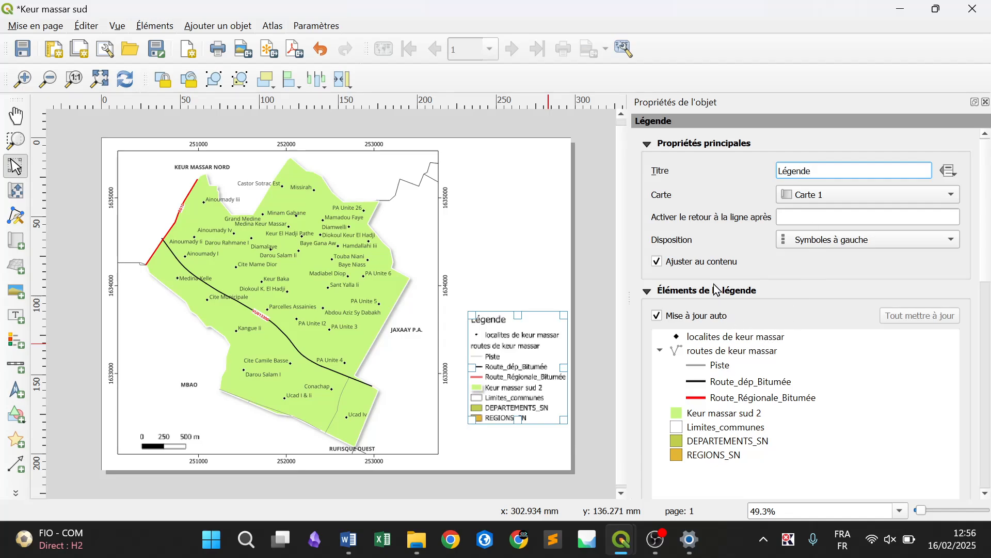
Turn off Ajuster au contenu and Mise à jour auto for the legend and select its localites de keur massar entry
left_click(676, 265)
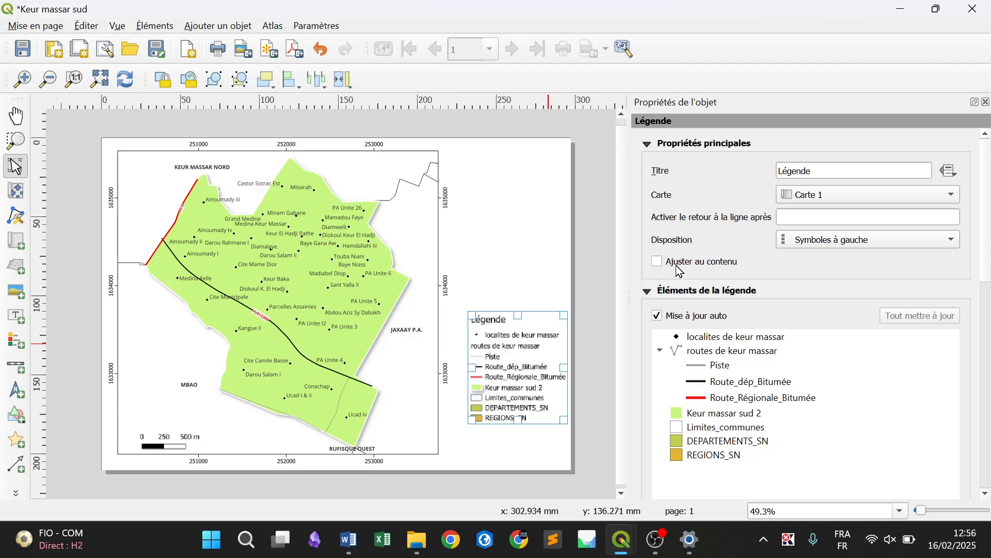
left_click(696, 316)
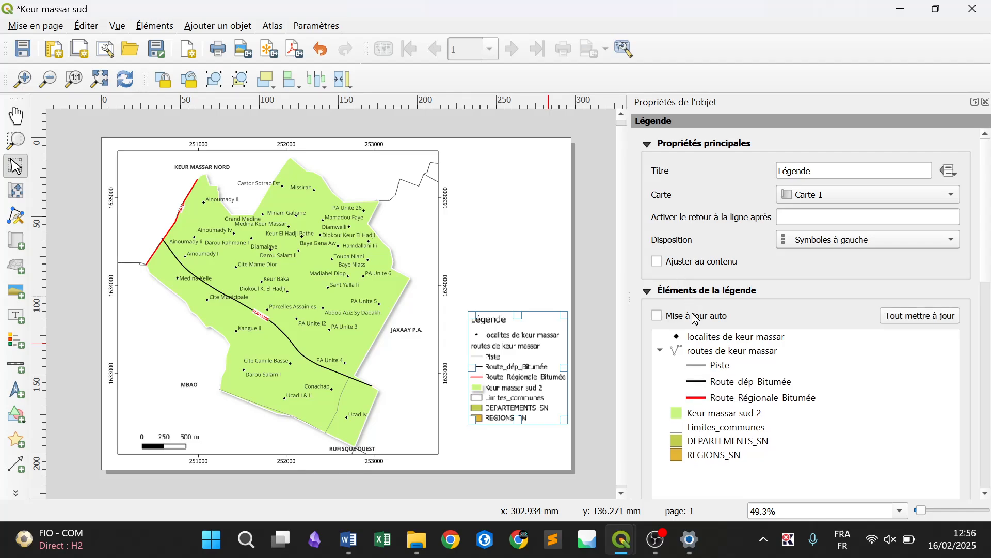
left_click(733, 342)
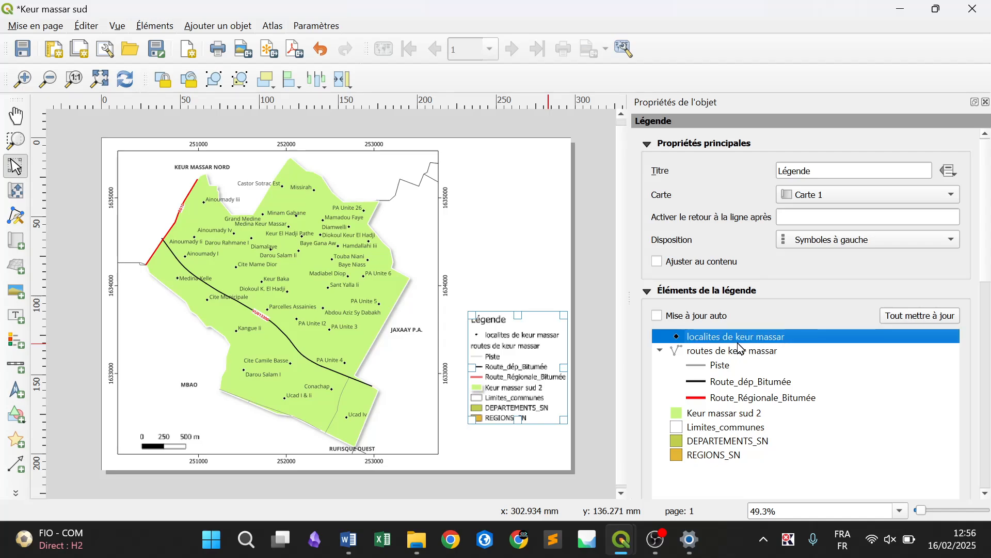
Rename the legend's localites de keur massar entry as Quartier and return to the legend properties
double_click(738, 342)
left_click_drag(788, 177, 635, 173)
type("Quartier")
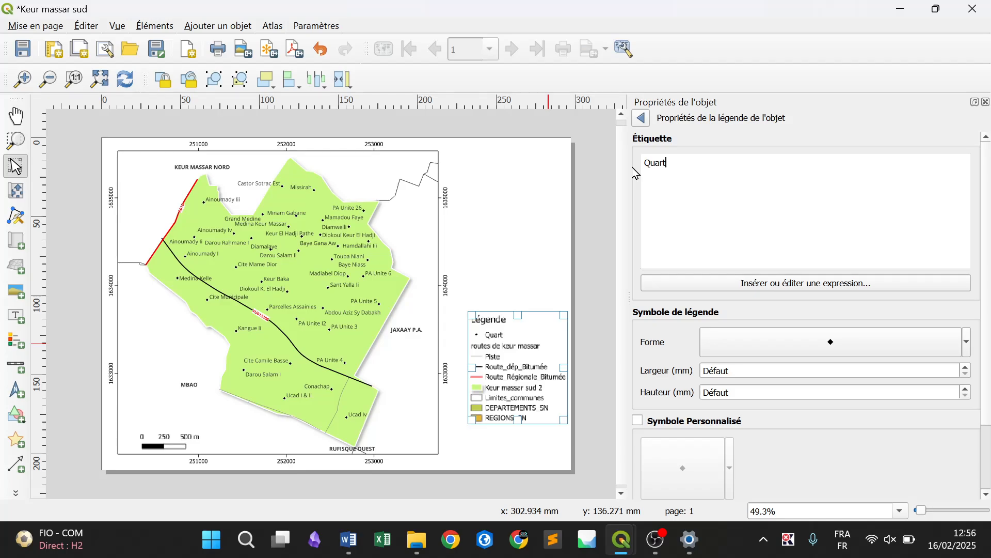
left_click(646, 121)
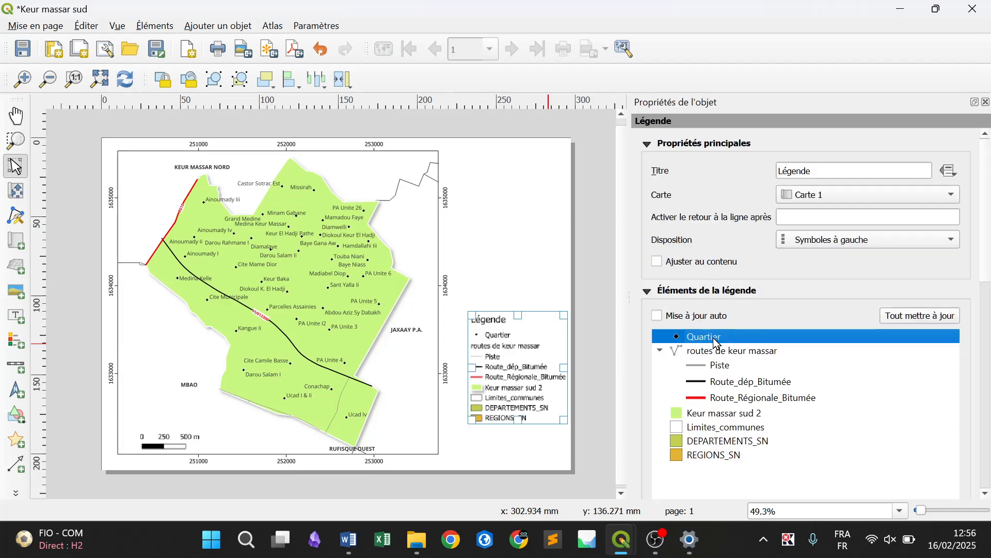
Set the routes de keur massar heading to Cachée in the legend, trying Sous-groupe once for comparison
left_click(749, 354)
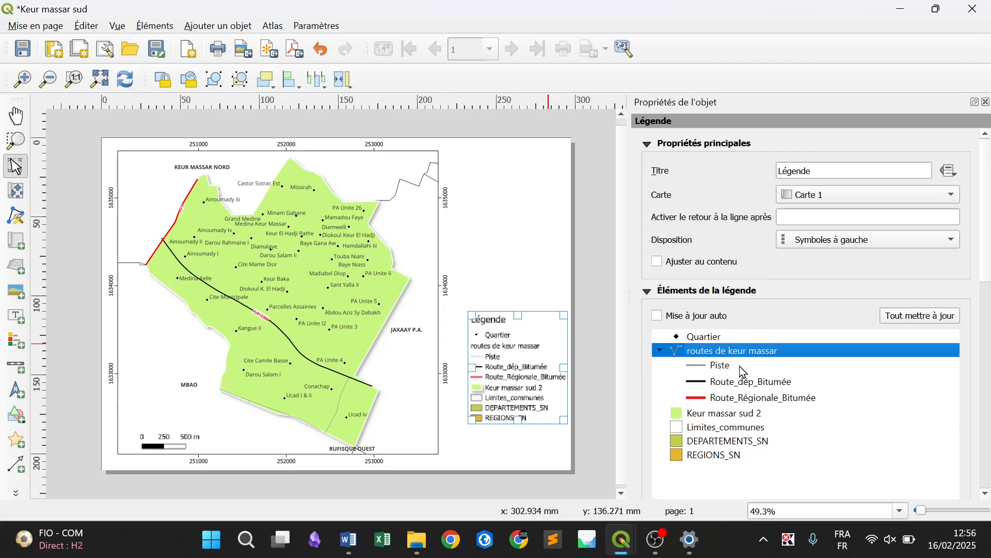
right_click(714, 352)
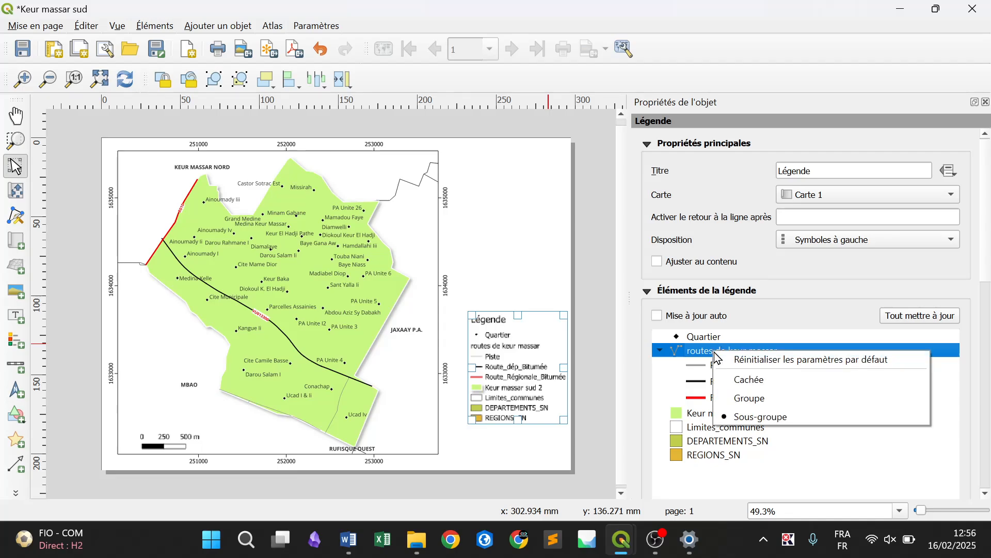
left_click(740, 381)
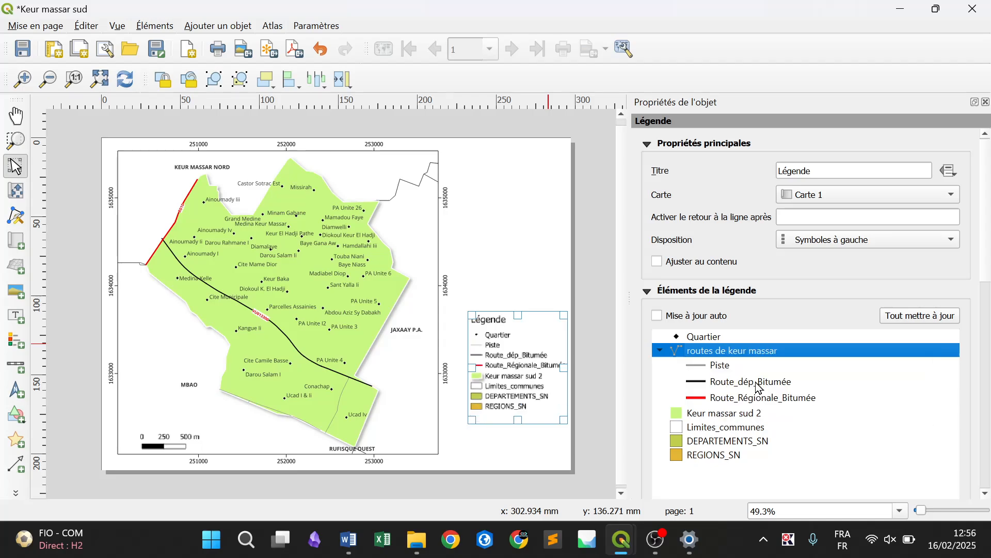
left_click(755, 386)
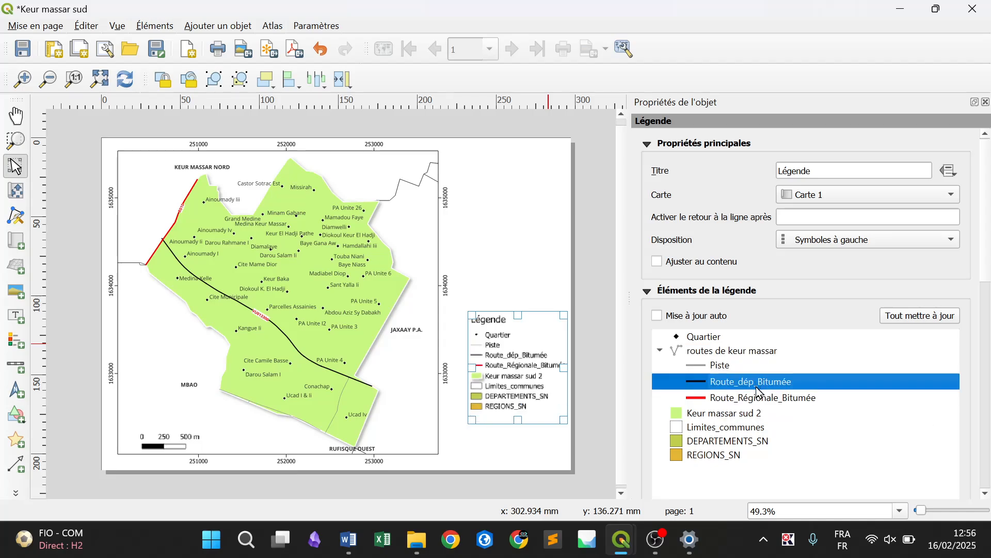
left_click(730, 354)
right_click(730, 352)
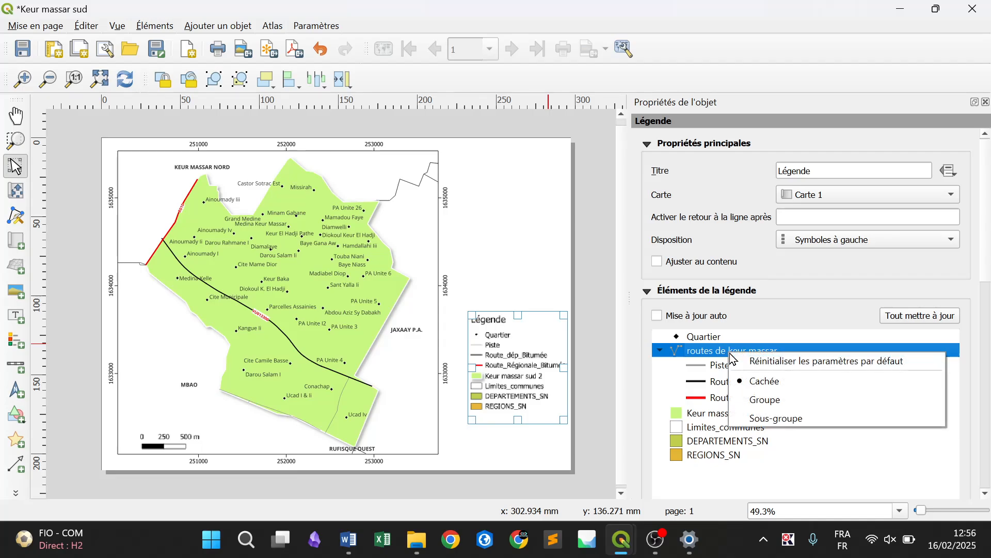
left_click(775, 415)
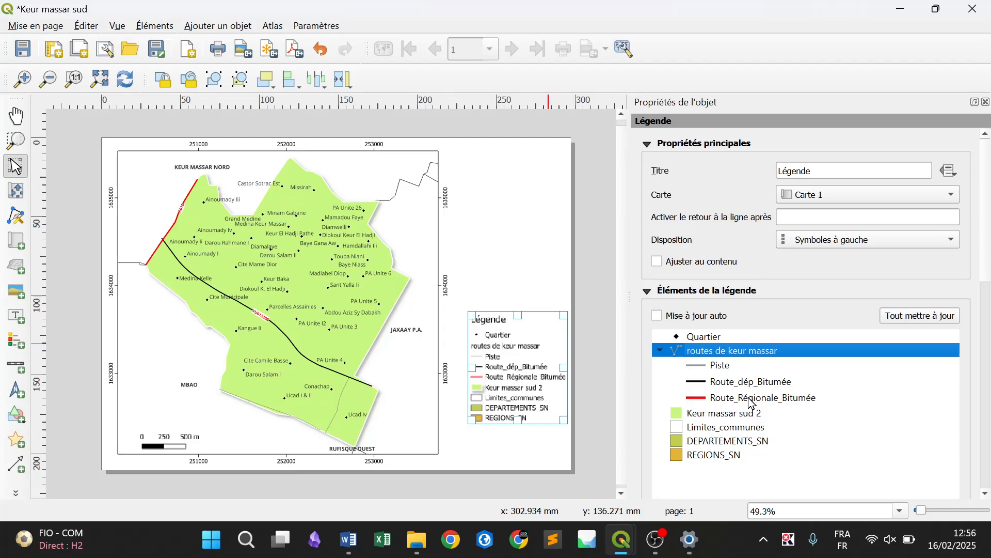
right_click(728, 347)
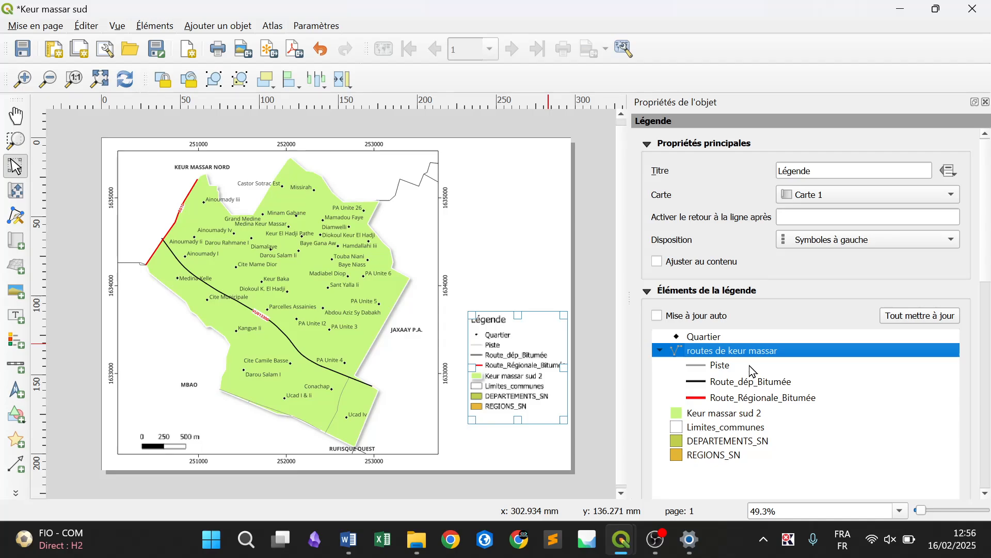
Rename the legend's Route_dép_Bitumée entry as Route départementale and return to the legend properties
double_click(759, 388)
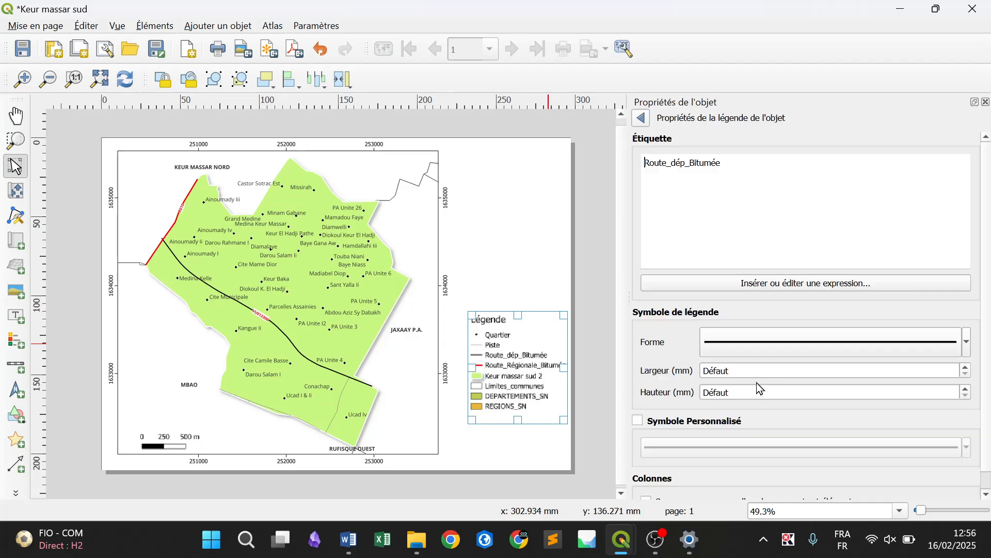
left_click_drag(753, 178, 667, 166)
key("BackSpace")
type("départementale")
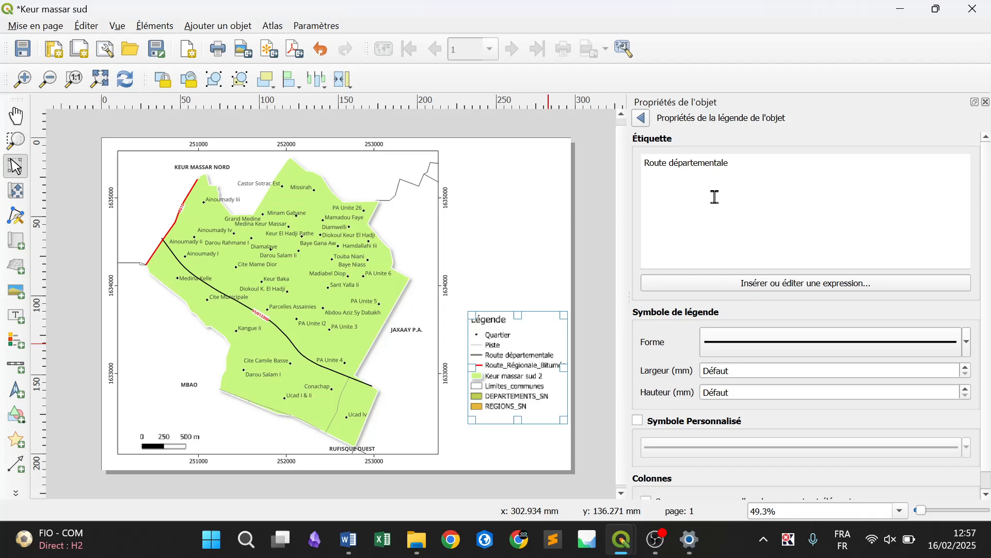
left_click(641, 118)
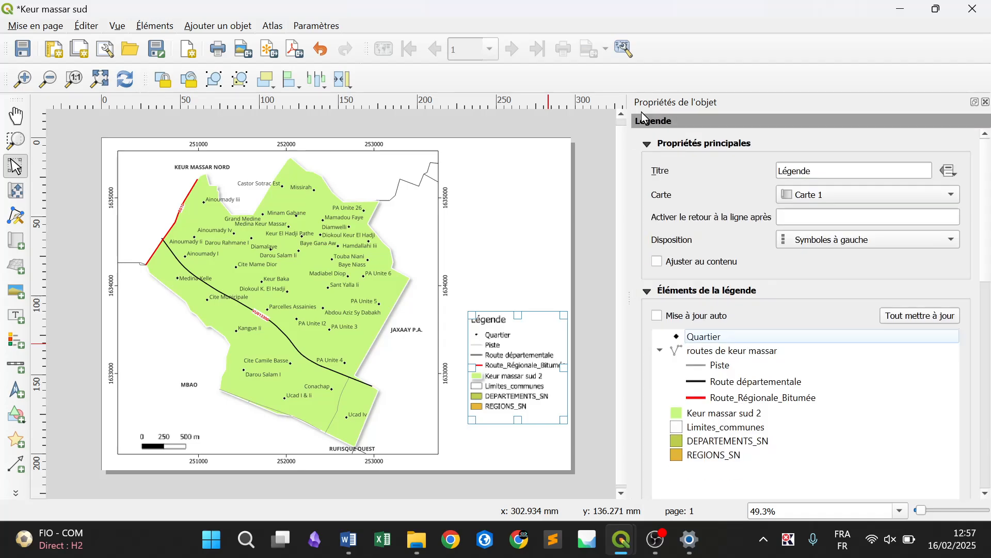
Rename the legend's Route_Régionale_Bitumée entry as Route régionale and return to the legend properties
double_click(790, 402)
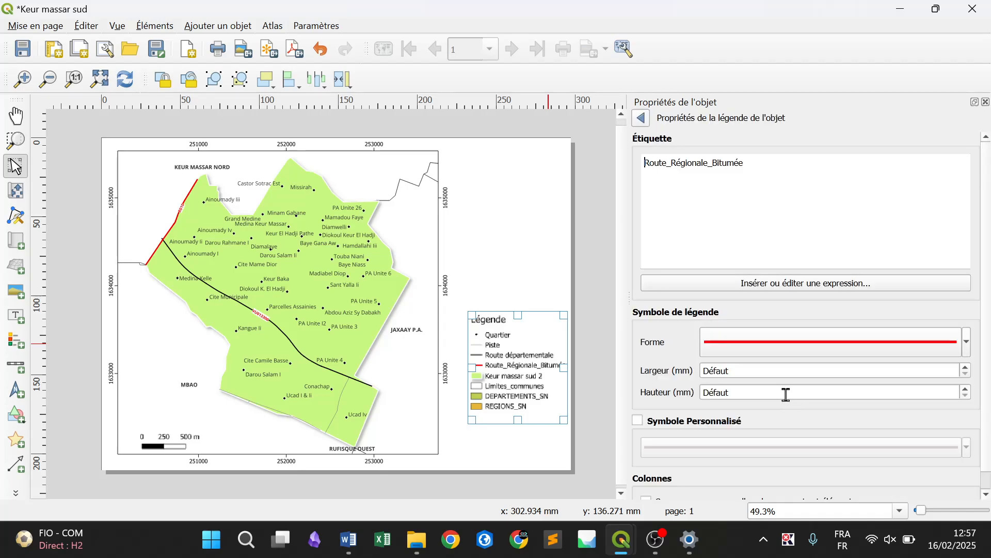
left_click_drag(772, 172, 594, 166)
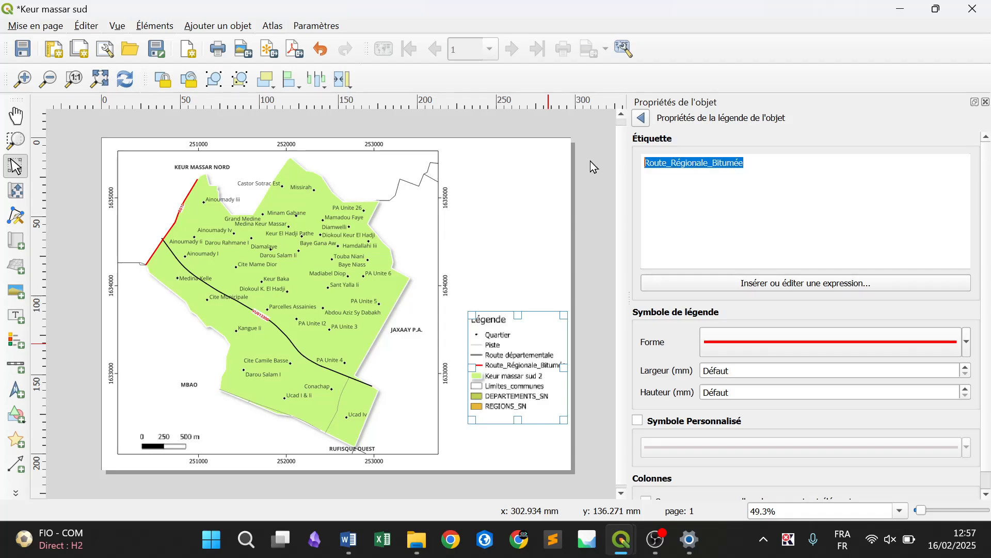
type("Route ré")
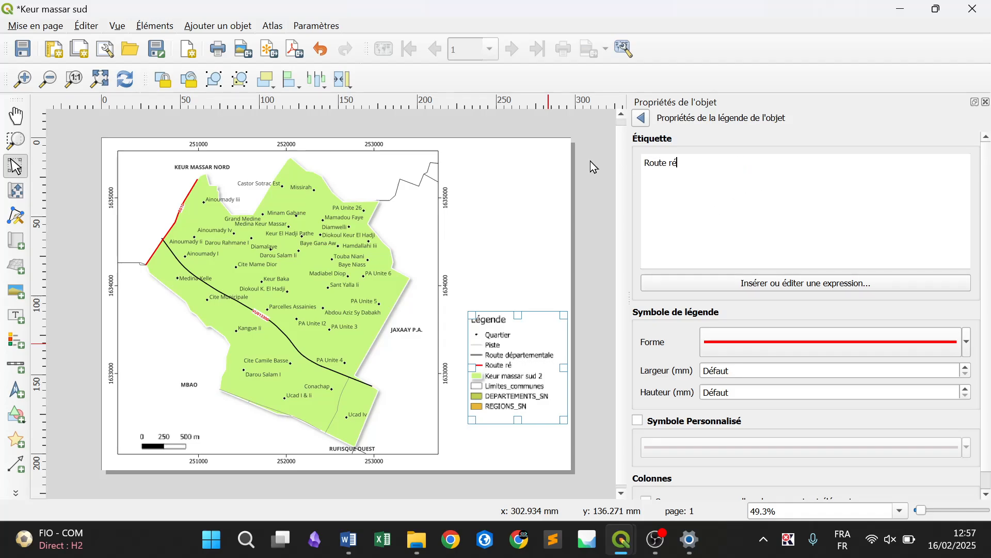
type("gionale")
left_click(643, 119)
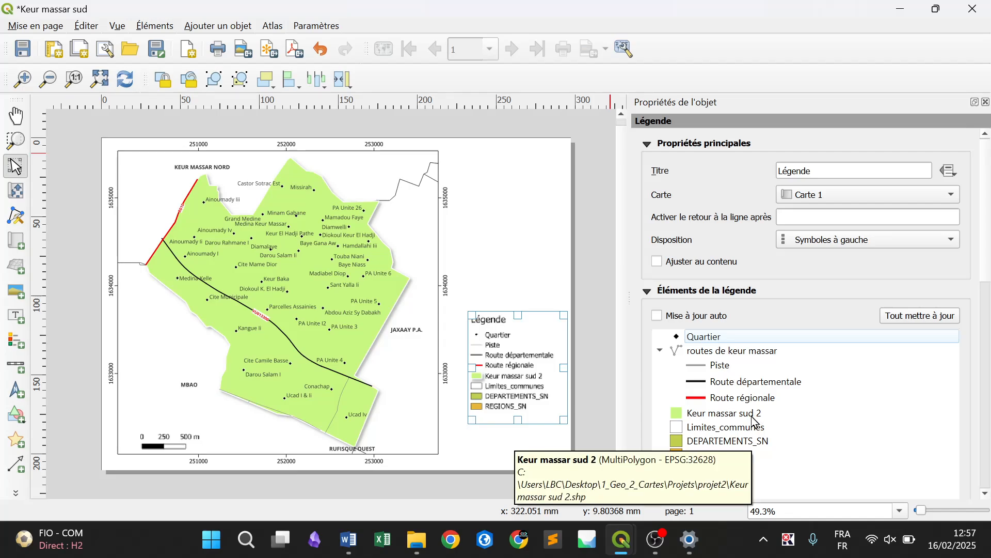
Rename the legend's Keur massar sud 2 entry as Keur massar sud and return to the legend properties
left_click(715, 418)
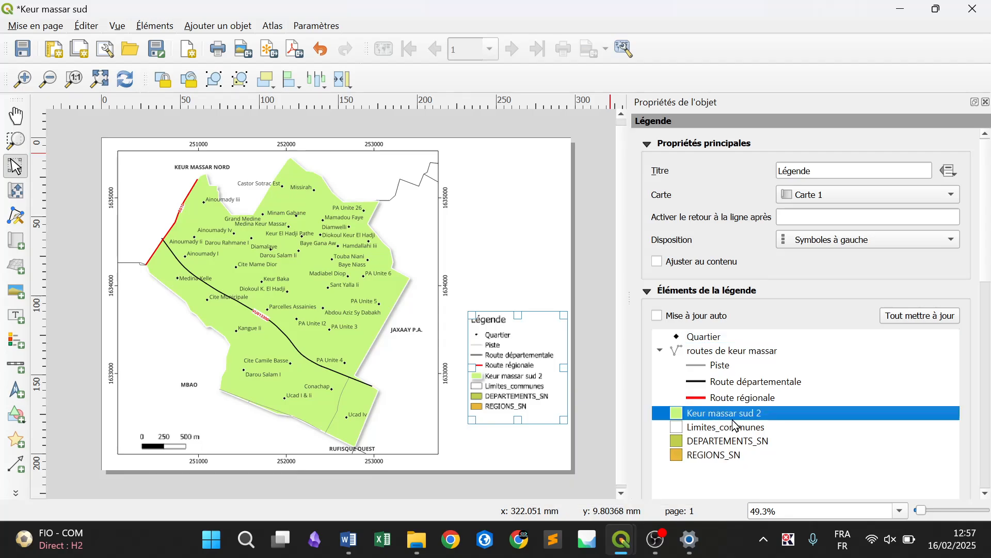
double_click(733, 420)
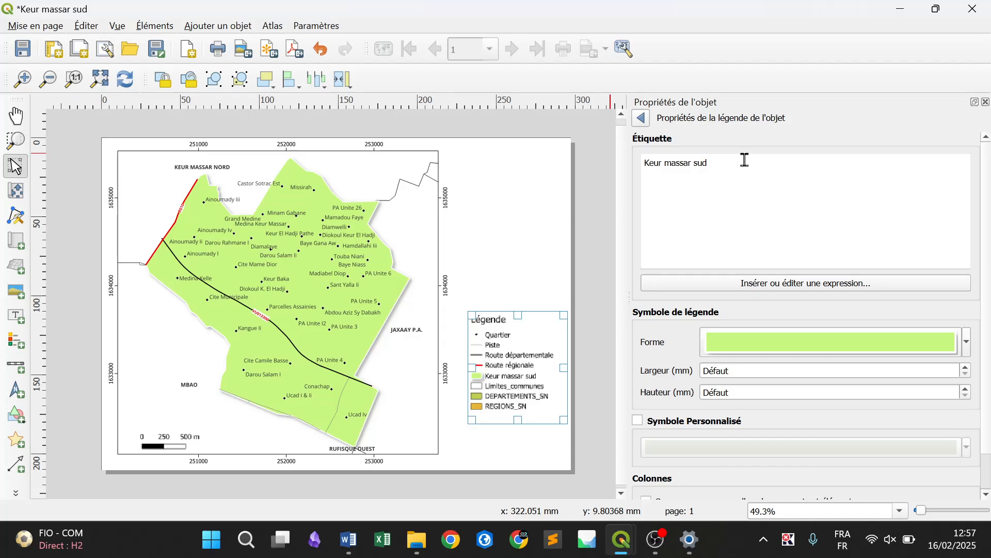
left_click(642, 120)
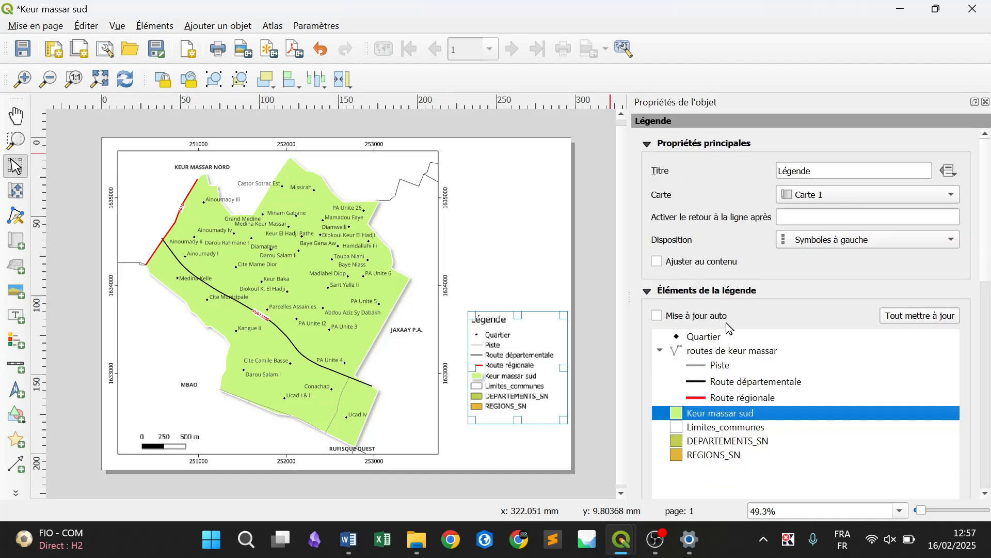
Rename the legend's Limites_communes entry as Limites Communes and return to the legend properties
double_click(745, 429)
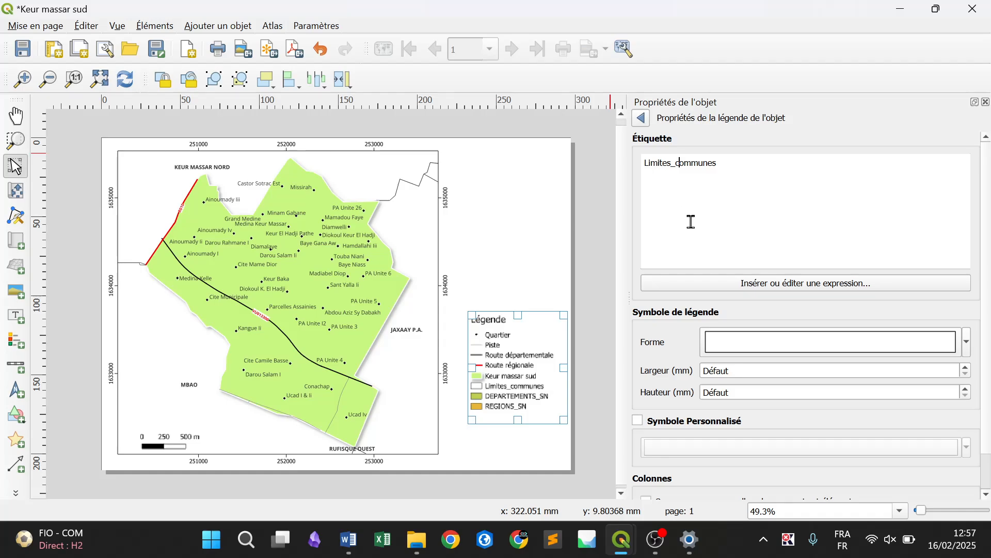
key("BackSpace")
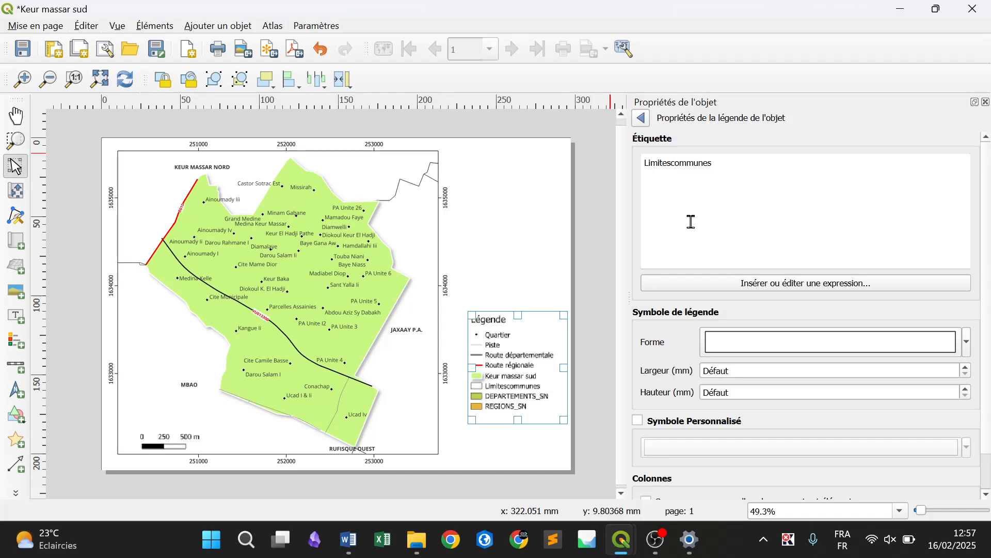
key("Delete")
type("C")
left_click(645, 117)
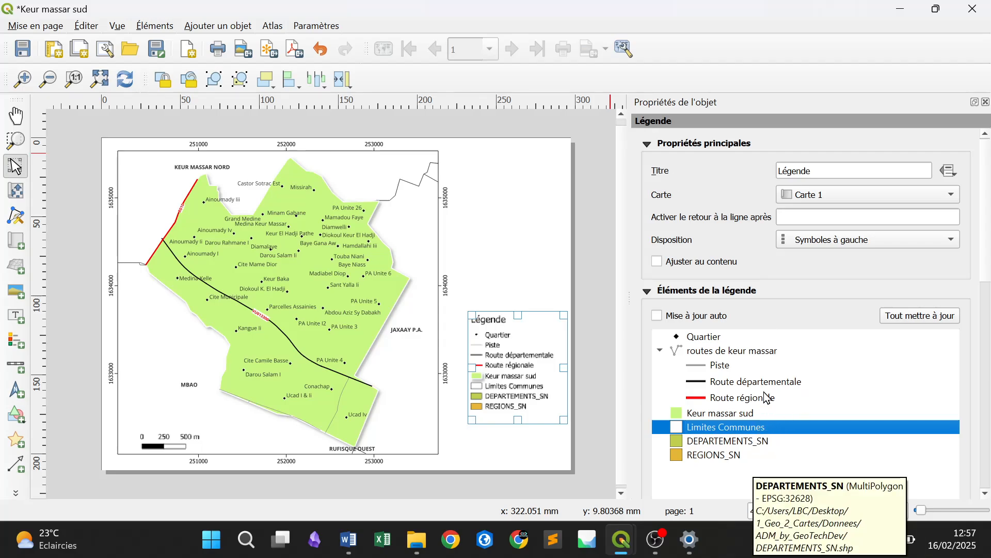
Restrict the legend to the features inside the linked map
left_click_drag(988, 258, 988, 315)
left_click(781, 296)
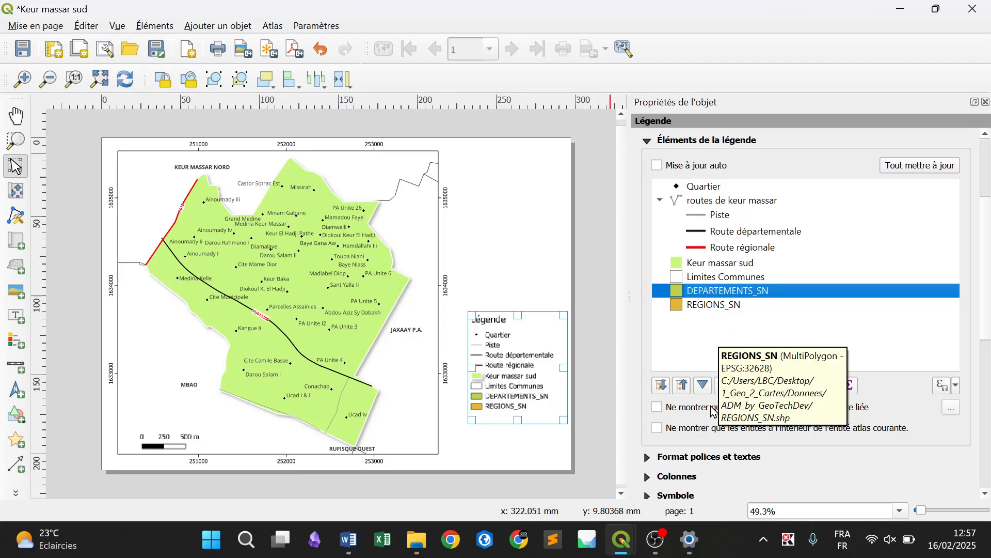
left_click(657, 407)
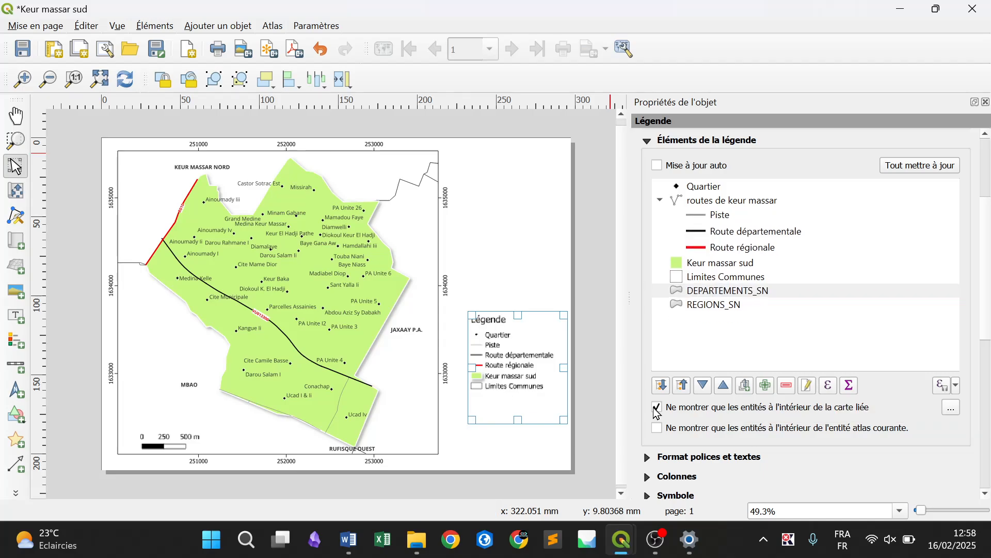
Switch to the main QGIS project window, toggle the DEPARTEMENTS_SN layer's visibility on and off, and return to the print layout
mouse_move(624, 542)
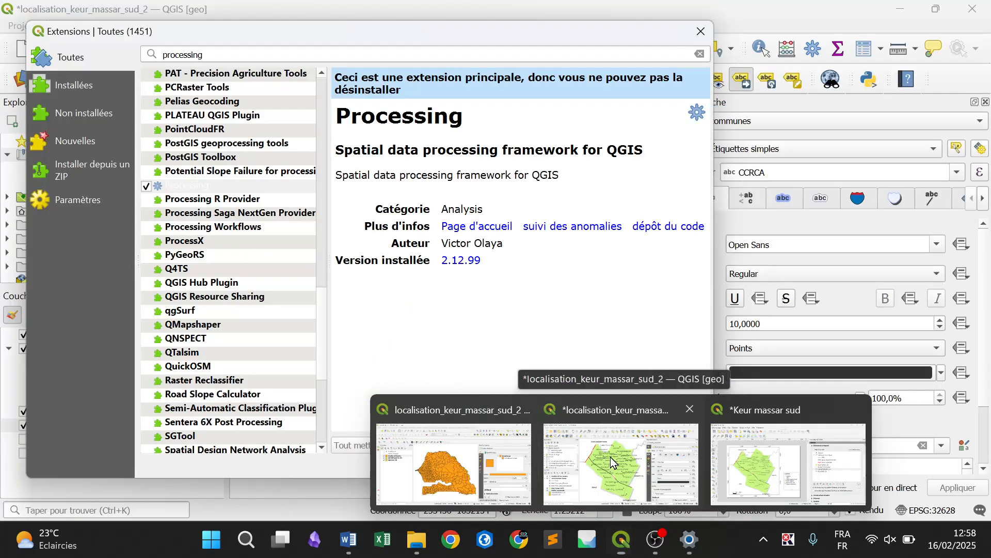
left_click(610, 457)
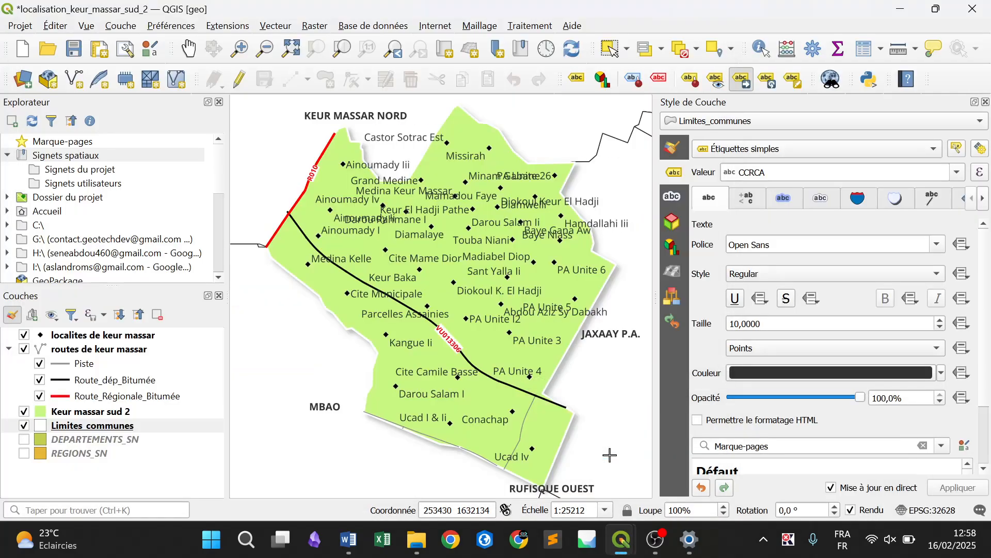
left_click(25, 438)
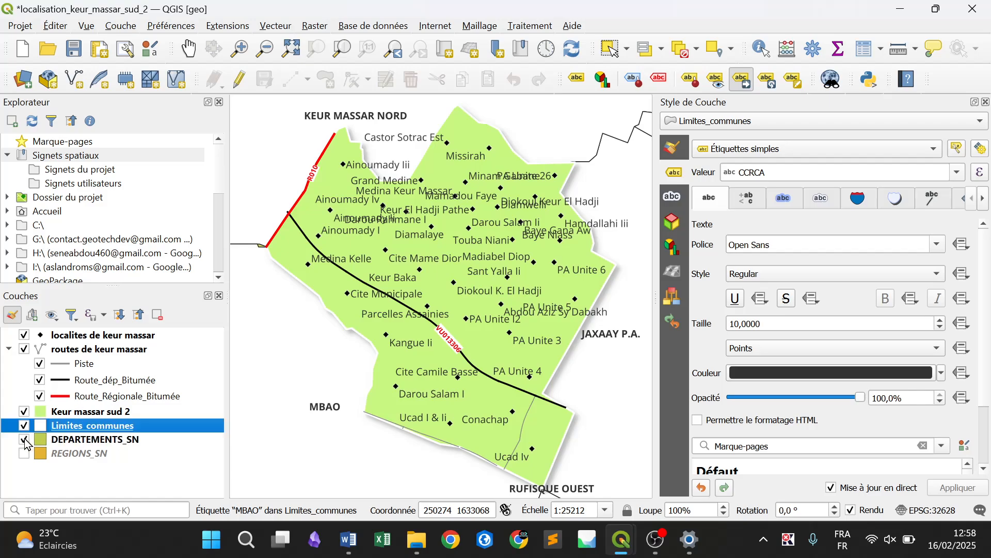
left_click(24, 439)
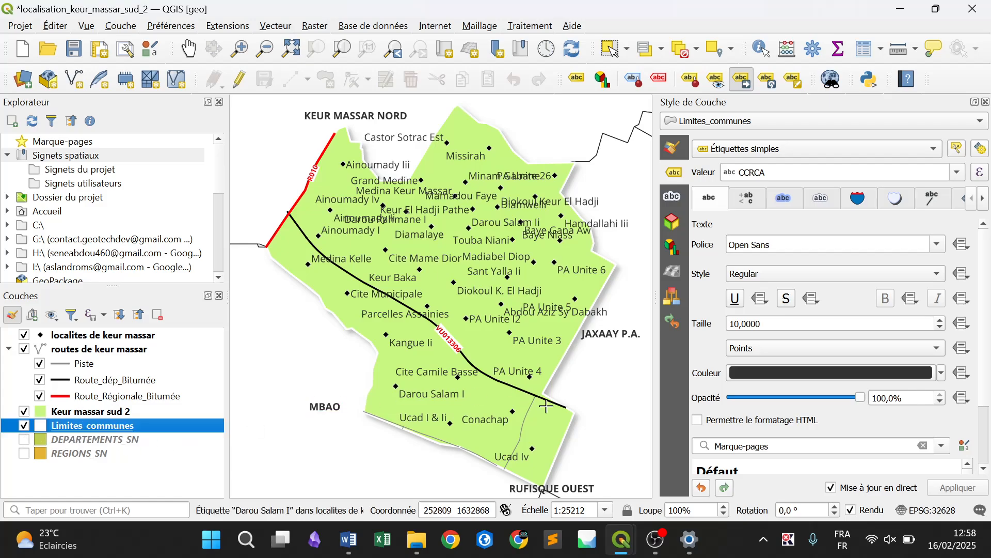
mouse_move(624, 549)
left_click(780, 459)
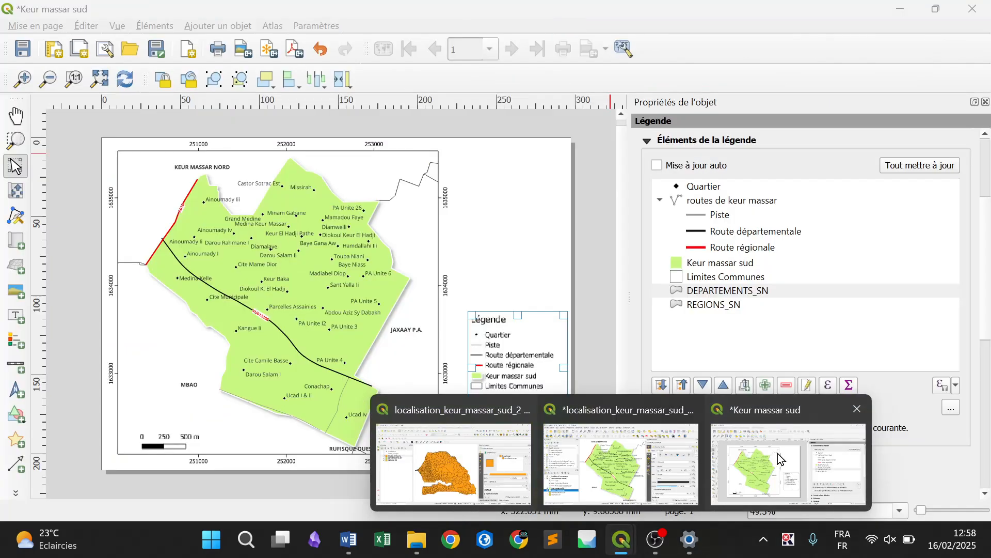
Remove the DEPARTEMENTS_SN and REGIONS_SN entries from the legend
left_click(738, 292)
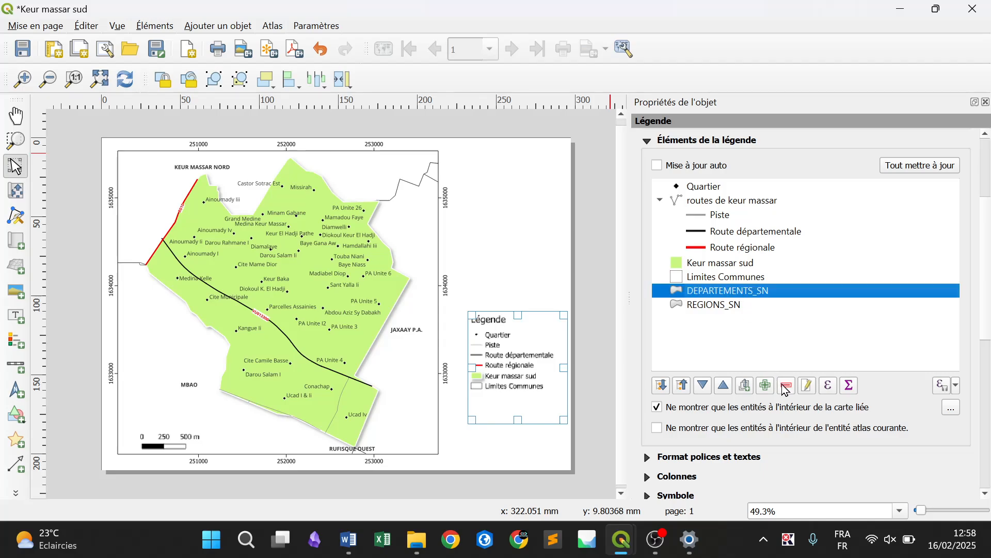
left_click(788, 386)
left_click(718, 292)
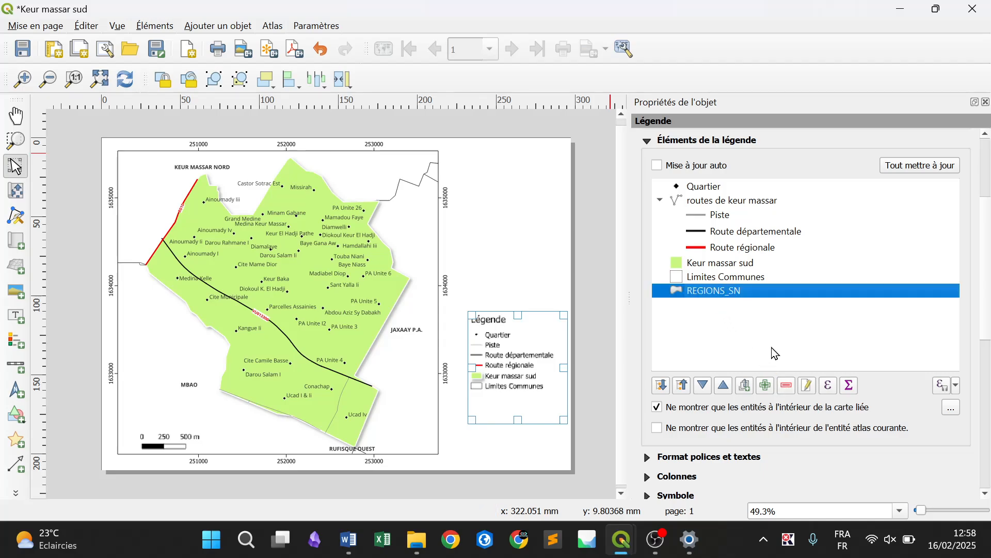
left_click(790, 388)
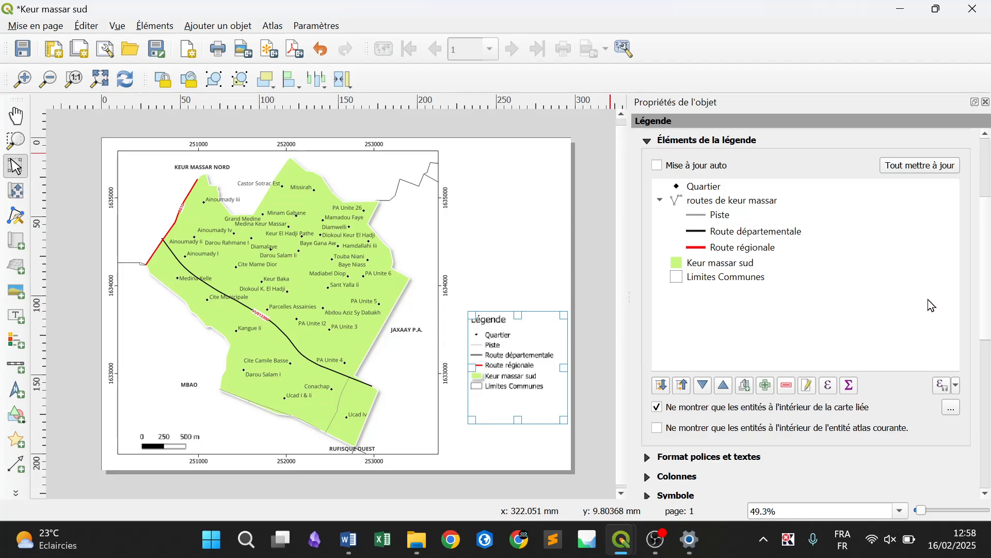
Turn on the legend's frame (Cadre), deselect the legend to check it on the page, and select it again
left_click_drag(986, 303, 988, 439)
left_click(663, 226)
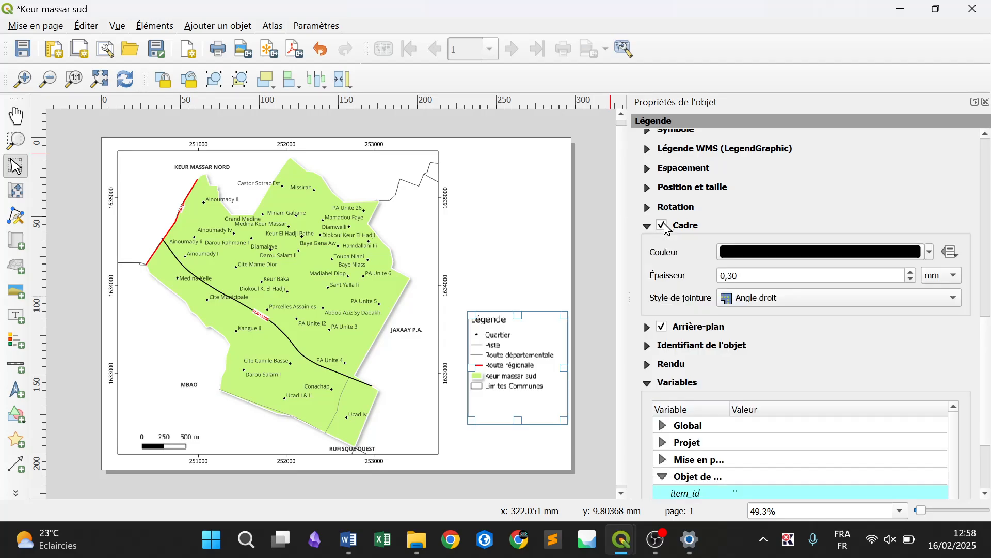
left_click(584, 361)
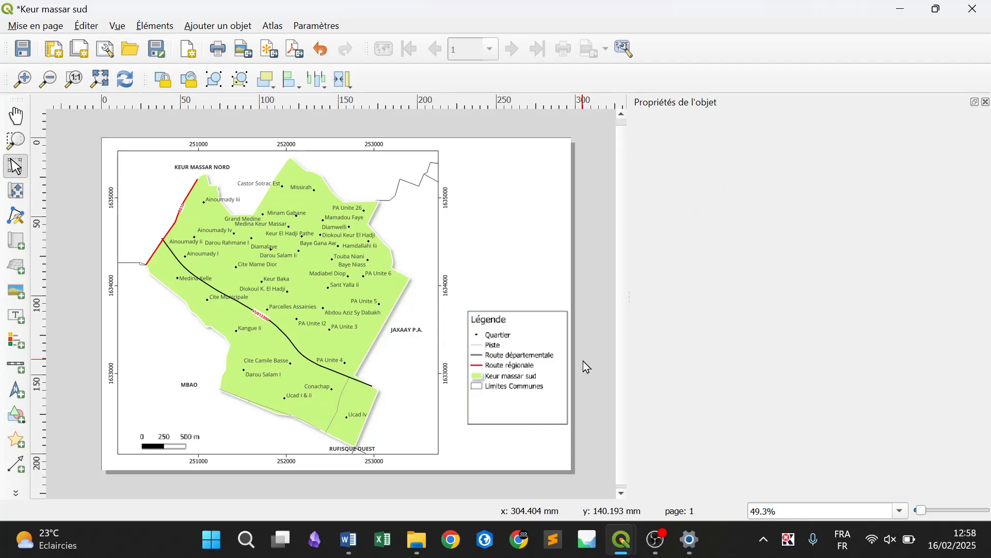
left_click(514, 376)
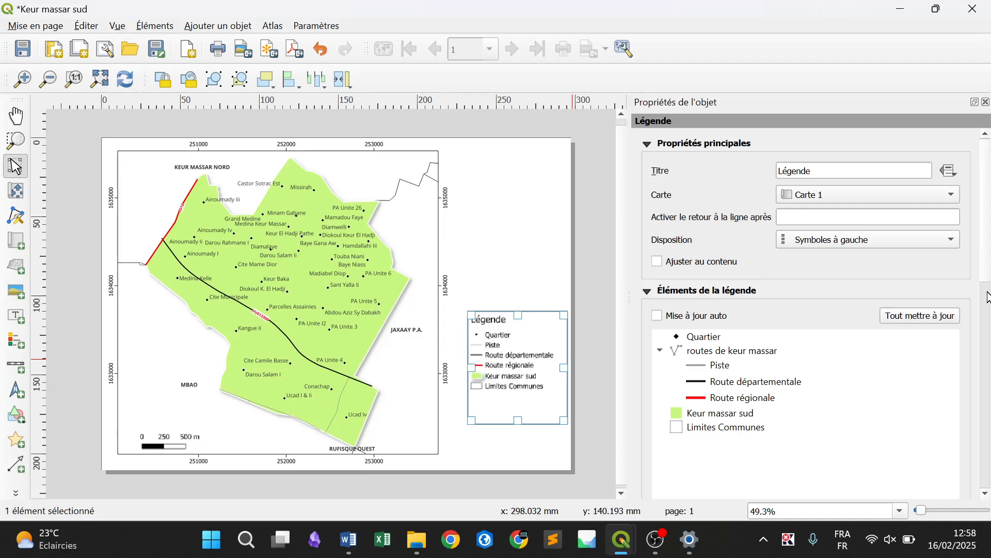
Shrink the legend's box to fit its contents with the Ajuster au contenu option, and deselect the legend
left_click(699, 263)
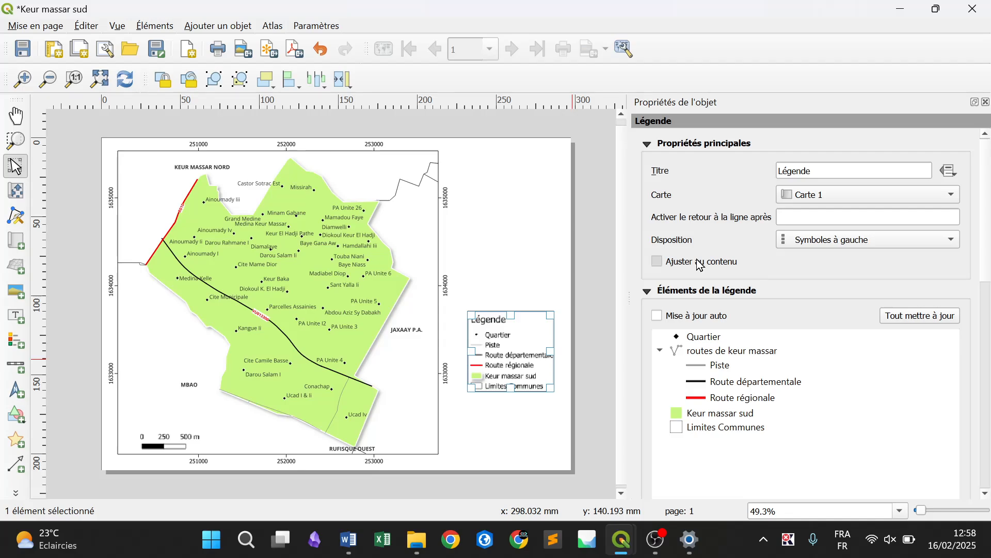
left_click(700, 264)
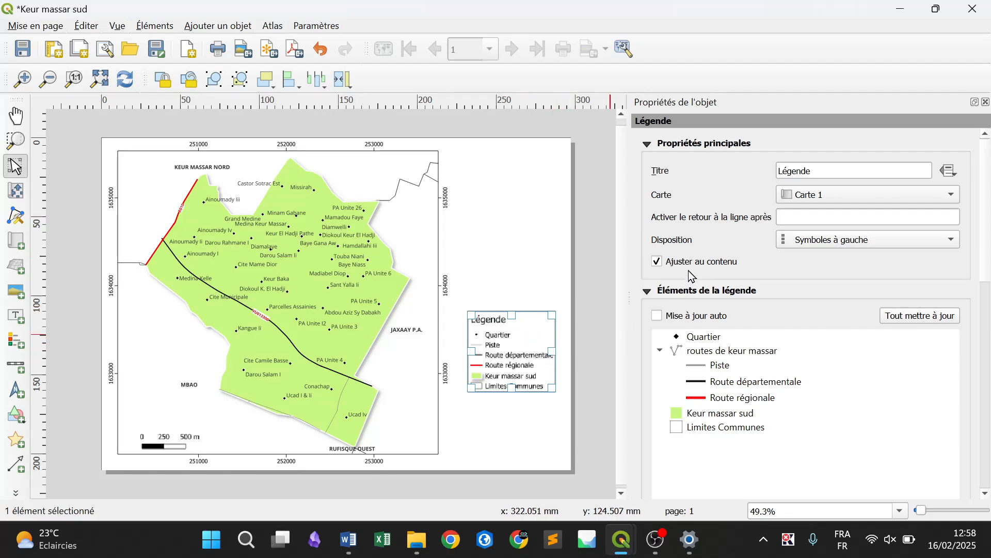
left_click(656, 262)
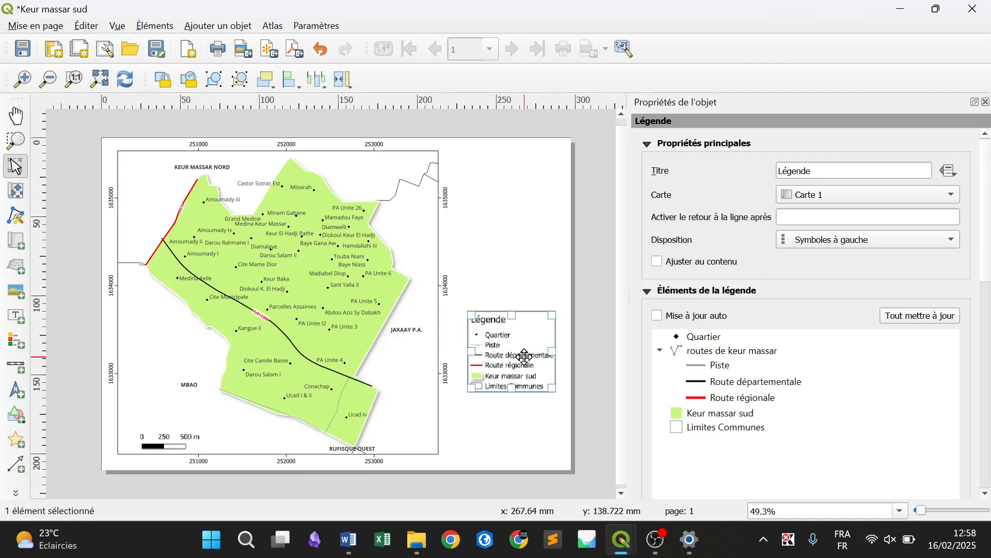
left_click(581, 331)
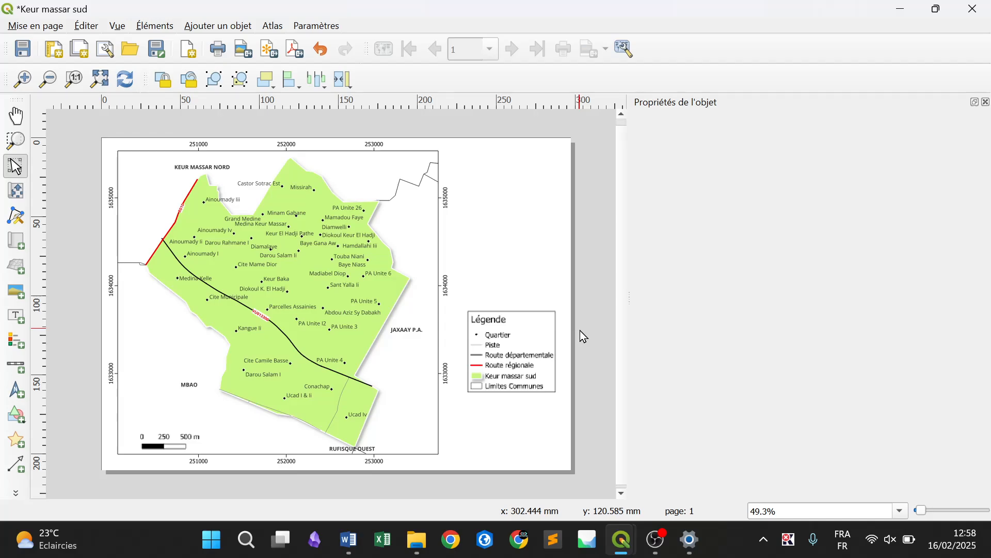
Change the scale bar's style to a plain line with upward ticks, and deselect it
left_click(179, 440)
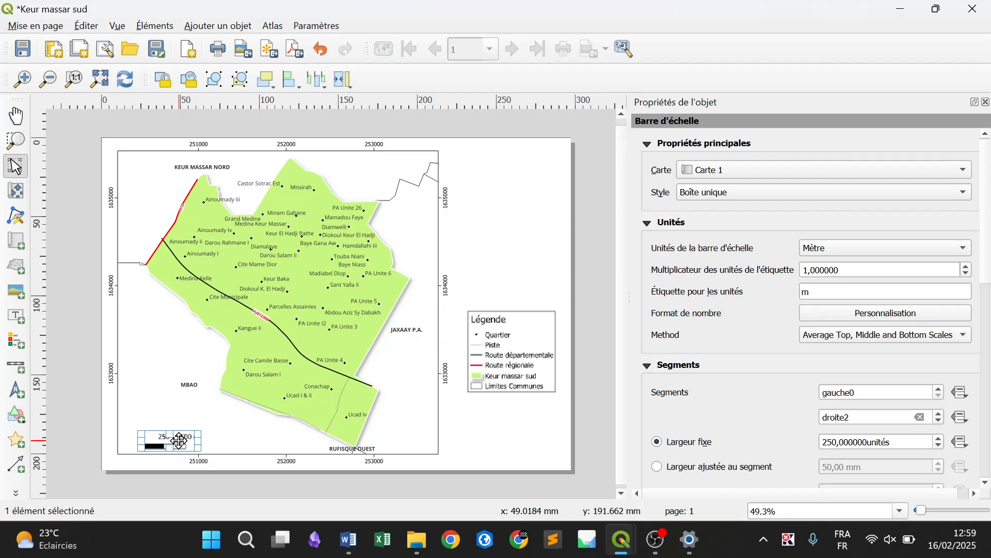
left_click(697, 196)
key("Escape")
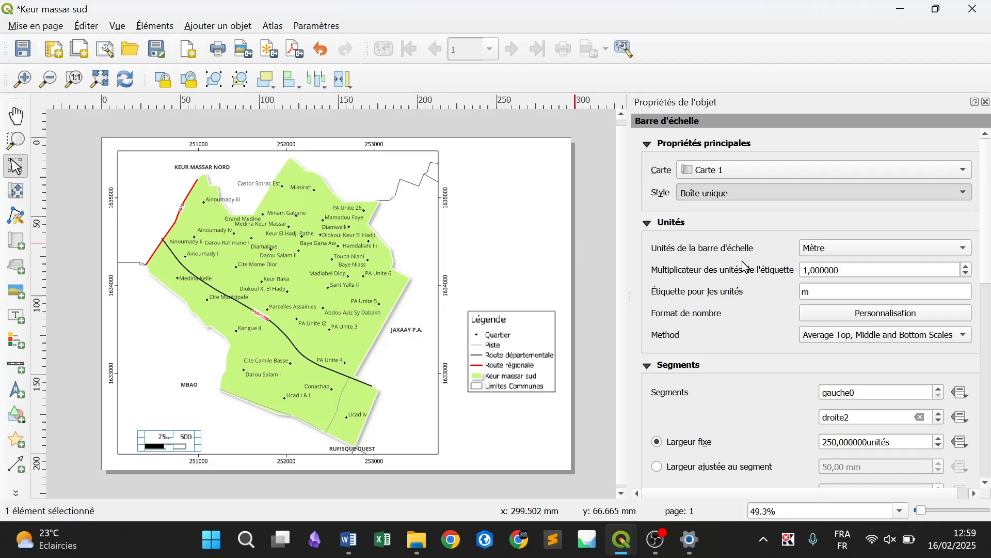
left_click(586, 359)
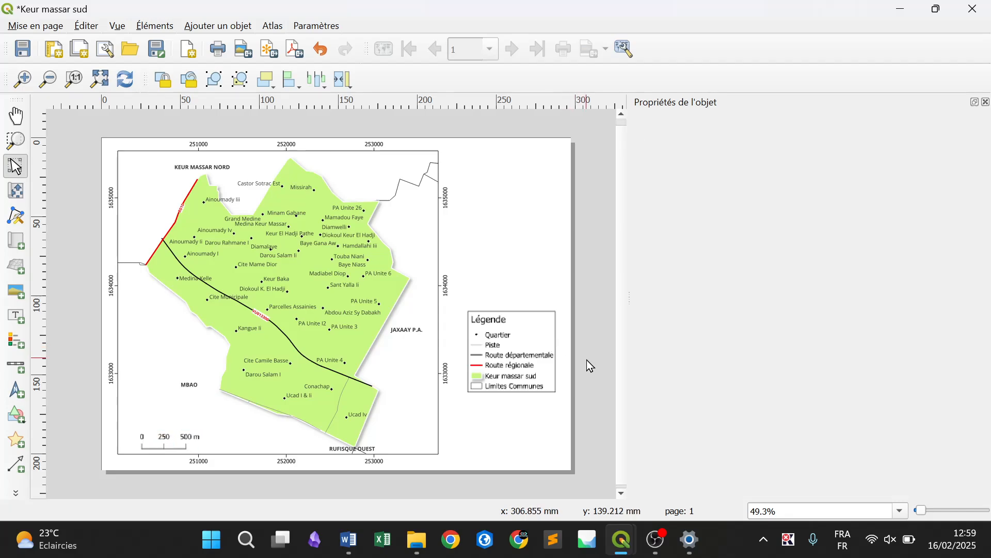
Add a north arrow about 8 by 9 mm in the map's upper-left corner, and deselect it
left_click(241, 29)
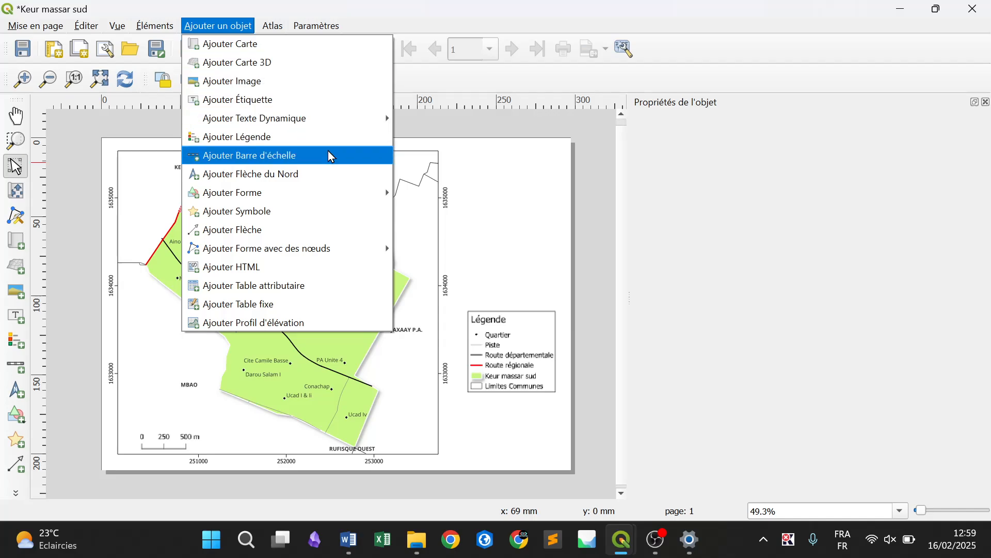
left_click(333, 179)
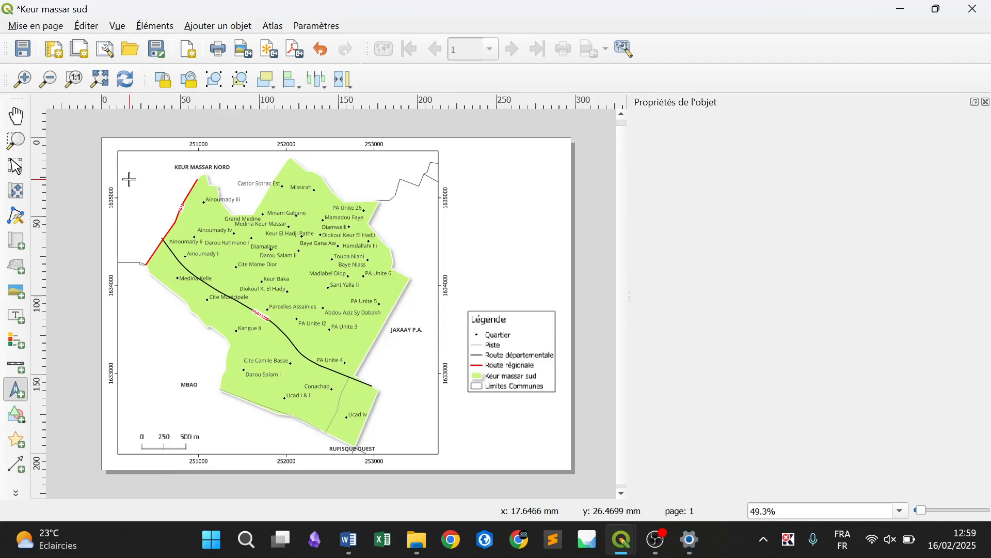
left_click_drag(129, 179, 143, 194)
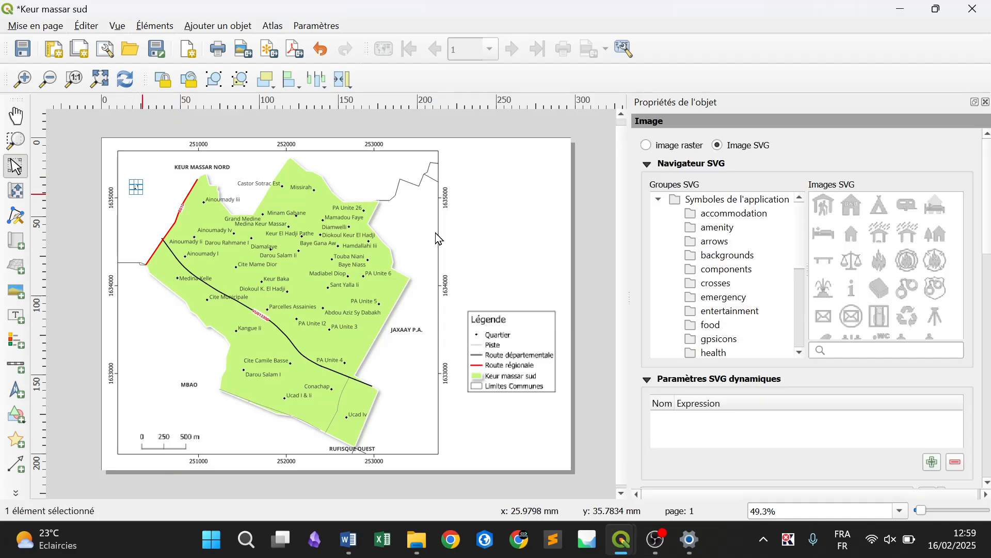
left_click(590, 316)
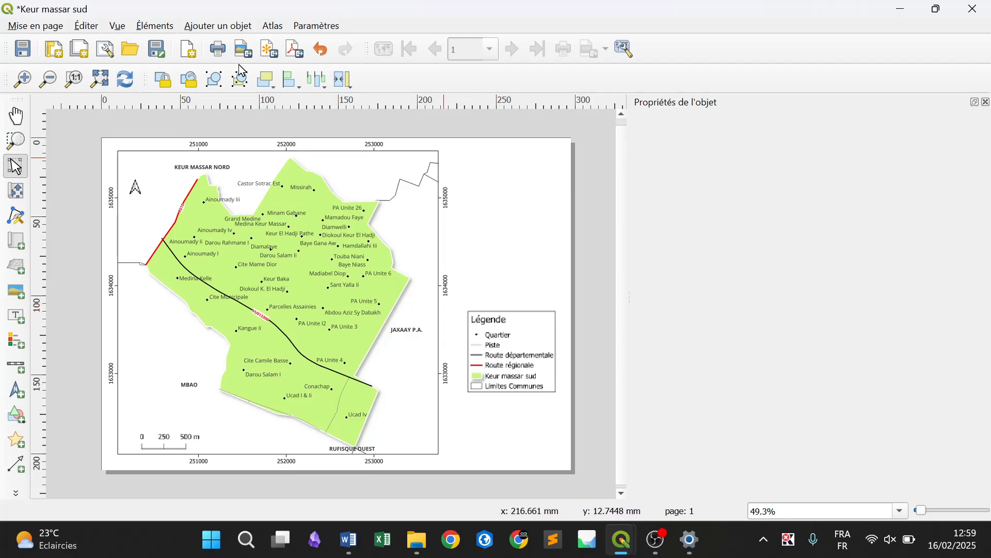
Add a text label box below the legend, between the map and the page's right edge
left_click(203, 28)
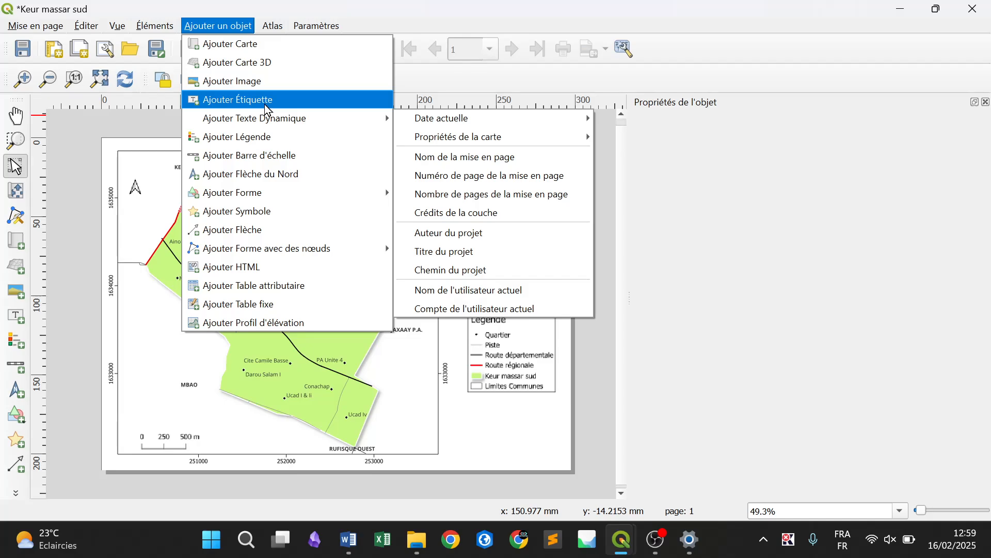
key("Escape")
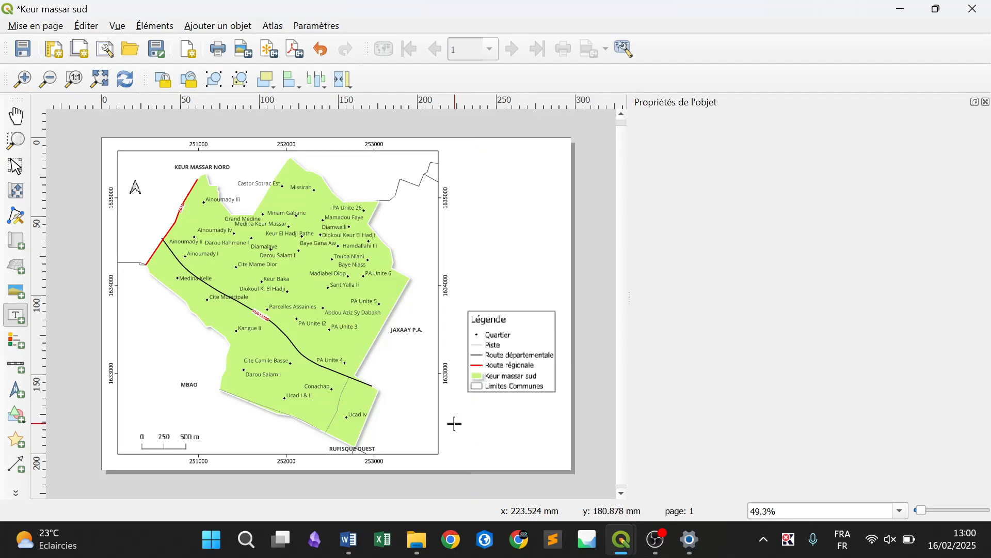
left_click_drag(455, 419, 563, 459)
Replace the label's placeholder text with the lines "SCR: WGS 84 UTM Zone 28N" and "Source: DTGC"
left_click_drag(706, 171, 627, 173)
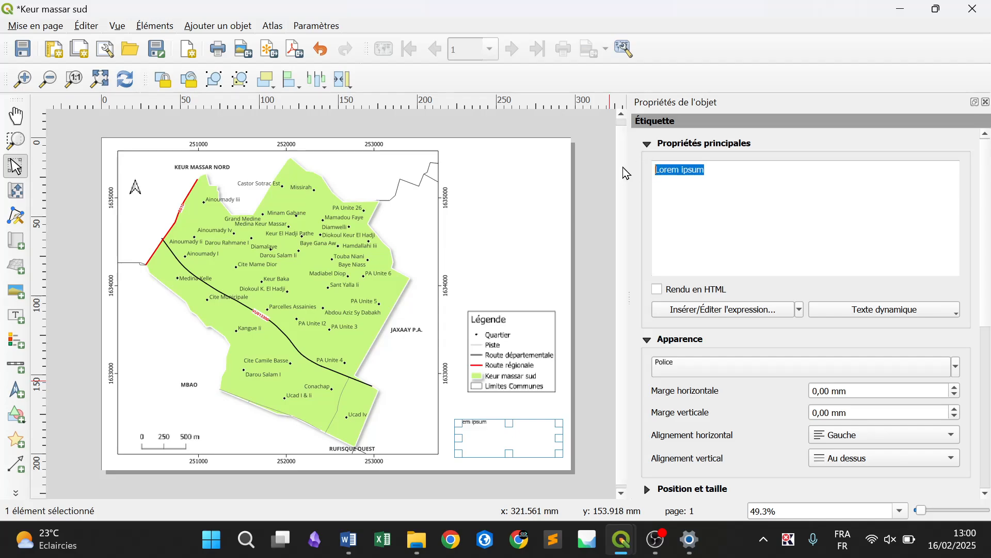
type("SCR:")
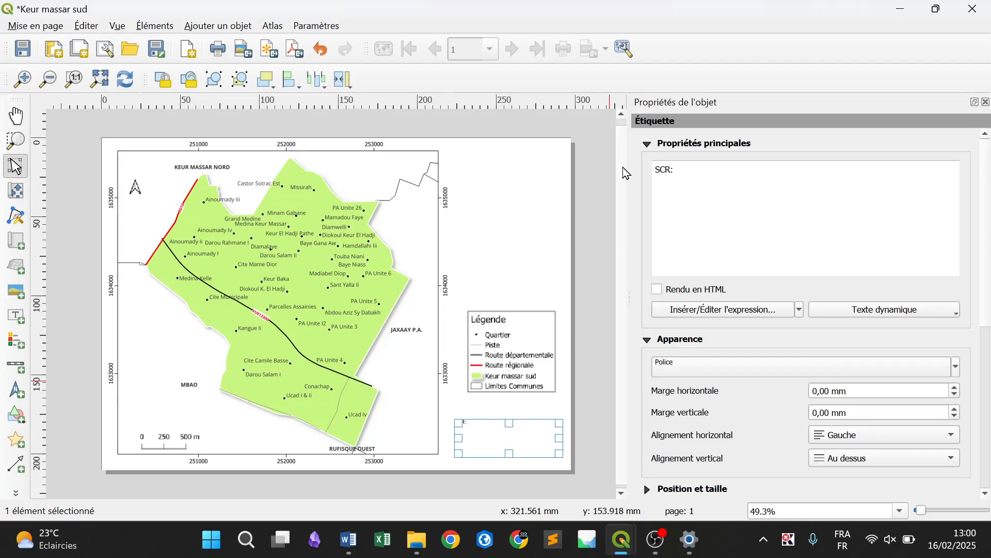
type(" WGS 84 UTM Zone")
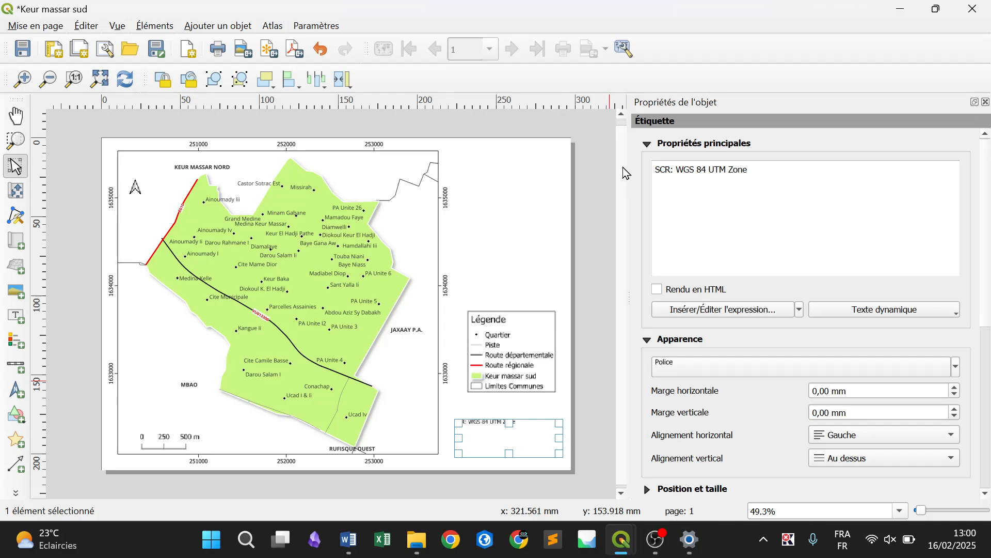
type("28N ")
type("Source: D")
type("TGC")
key("Return")
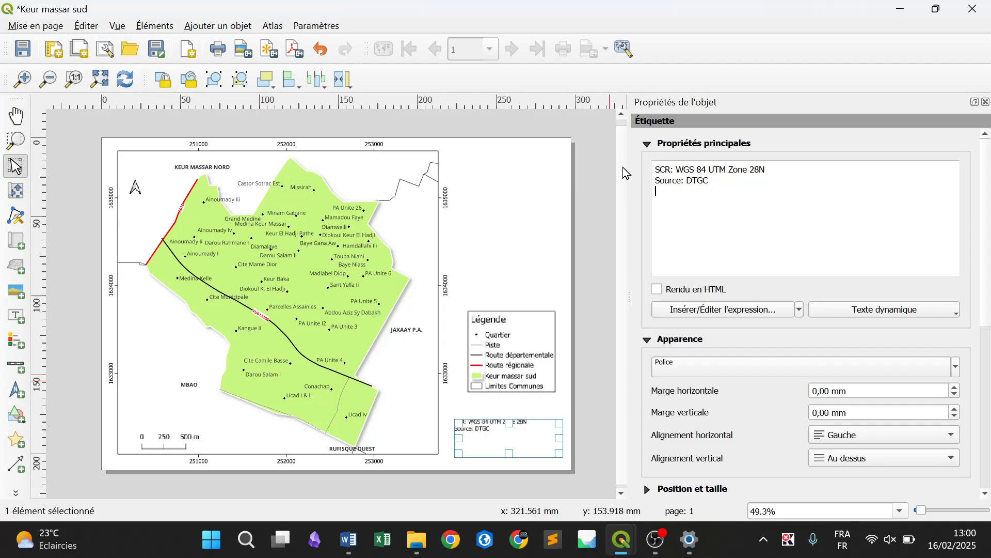
Add a label line with the author's full name followed by "Geo Tech Dev", and a line reading "Février 2024"
type("Abdou SENE Geo T")
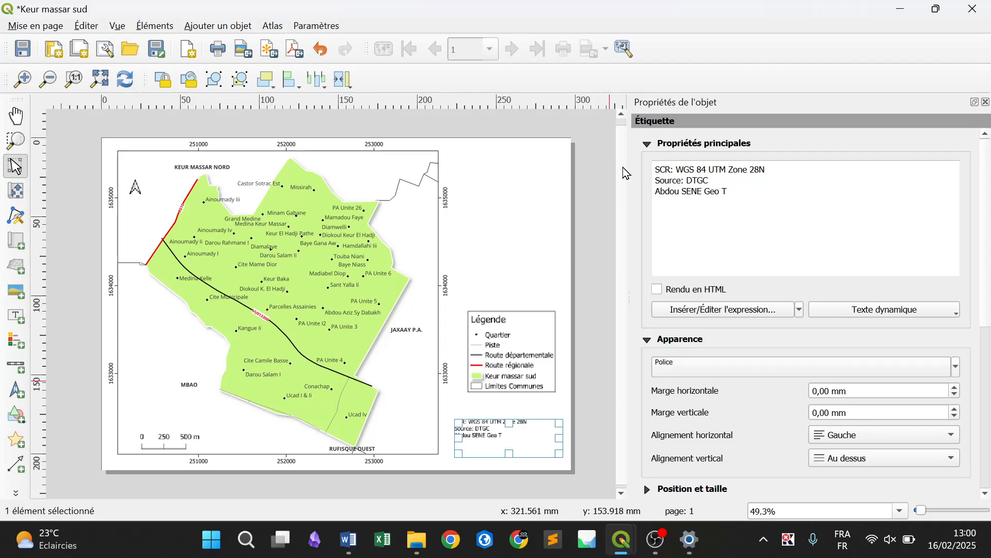
type("ech Dev")
type(",")
type("Février 20")
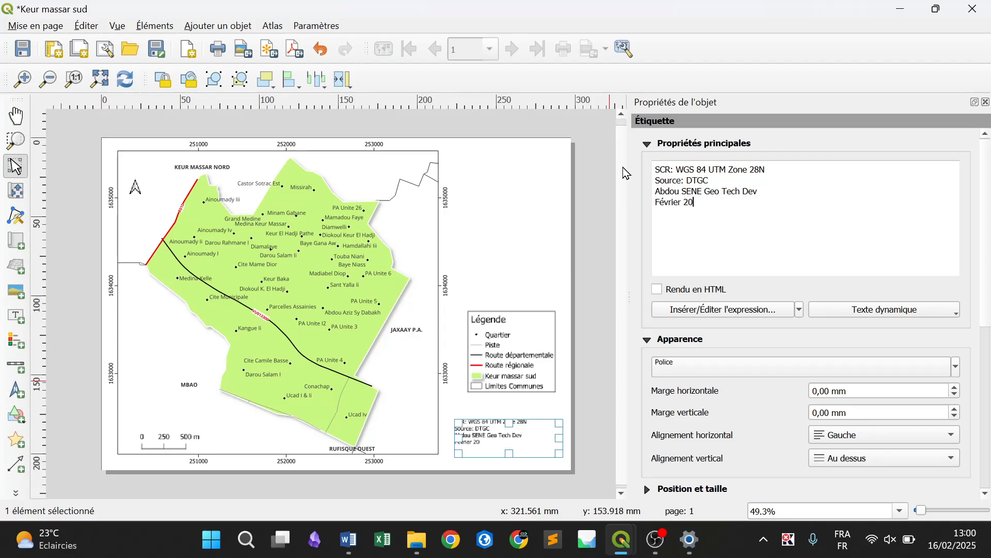
type("24")
Prefix the label's author line with "Réalisation:" and its last line with "Date:"
left_click(655, 202)
left_click(656, 191)
type("R")
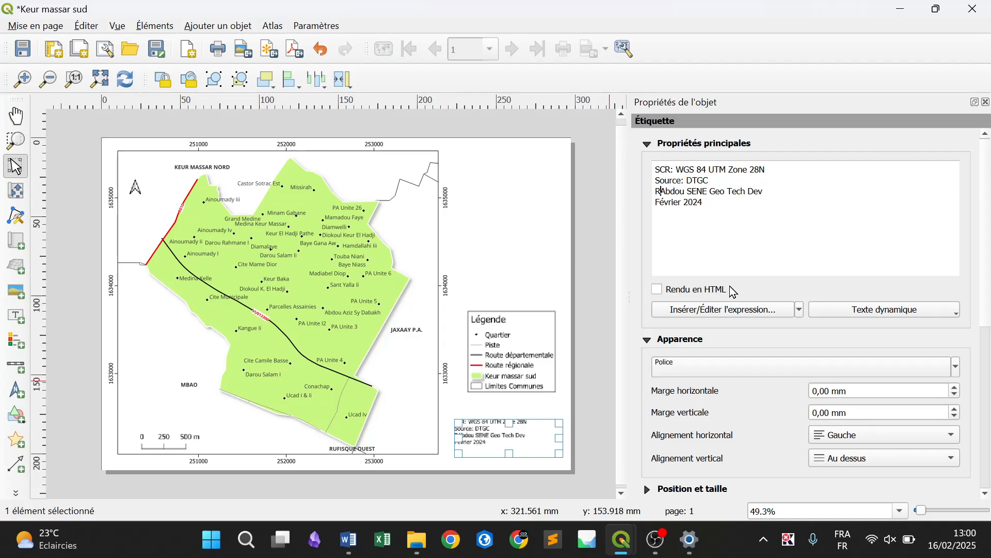
type("éalisation")
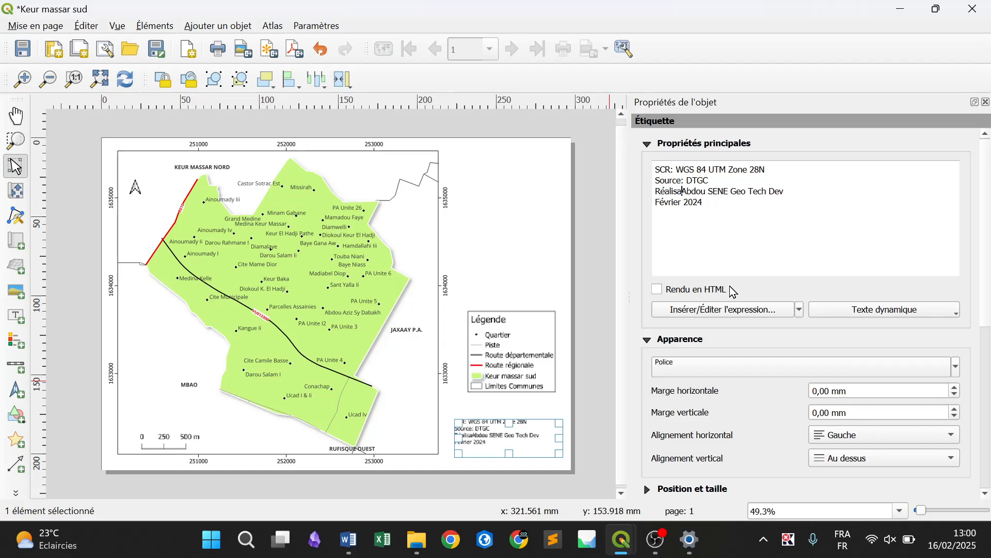
type(":")
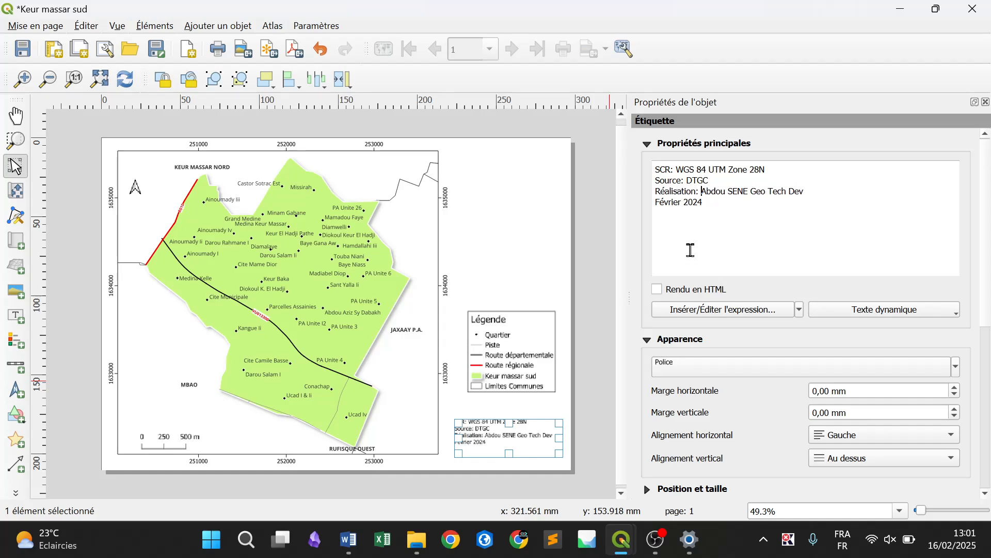
left_click(659, 202)
type("Date:")
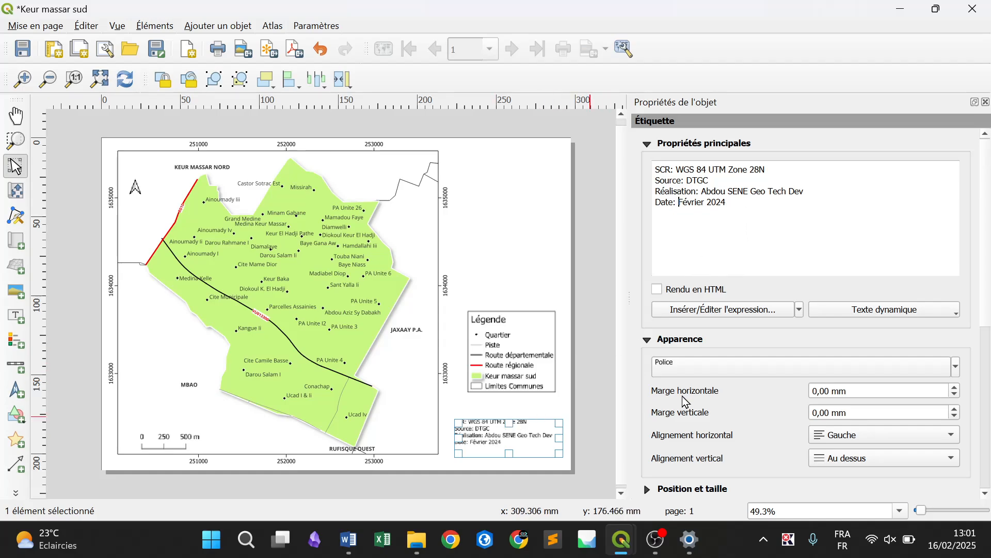
Set the label's horizontal alignment to Centré and its vertical alignment to Centre vertical
left_click_drag(984, 304, 988, 405)
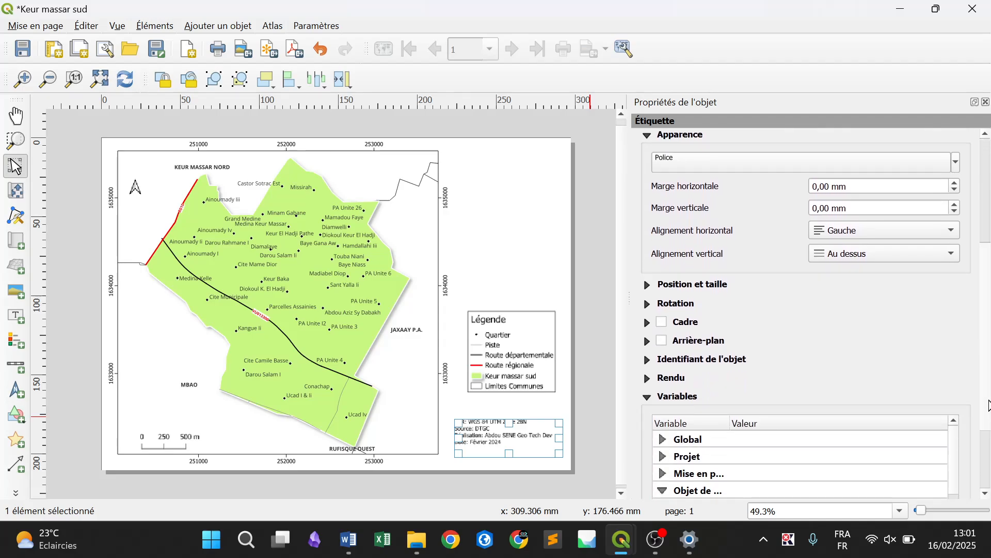
scroll(975, 340, "up", 5)
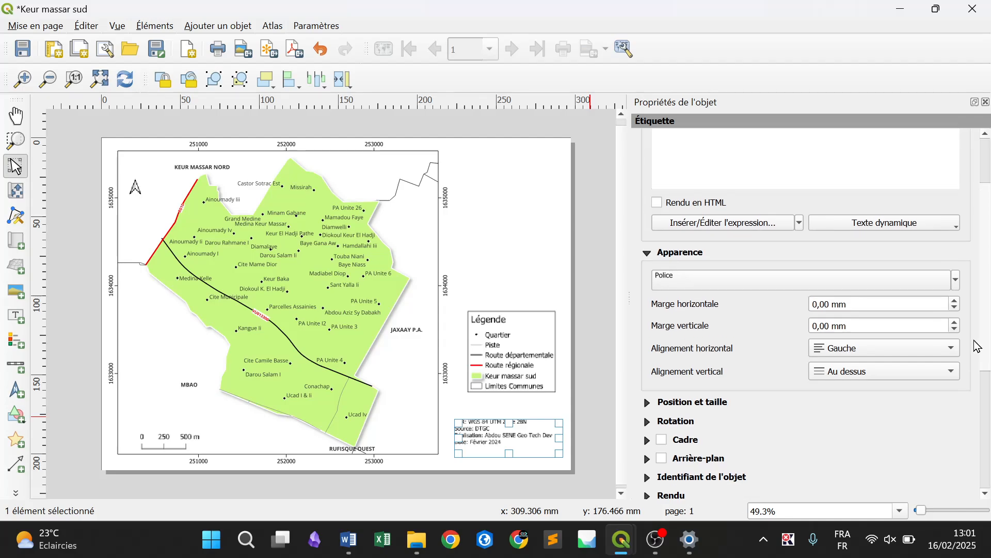
scroll(967, 331, "down", 1)
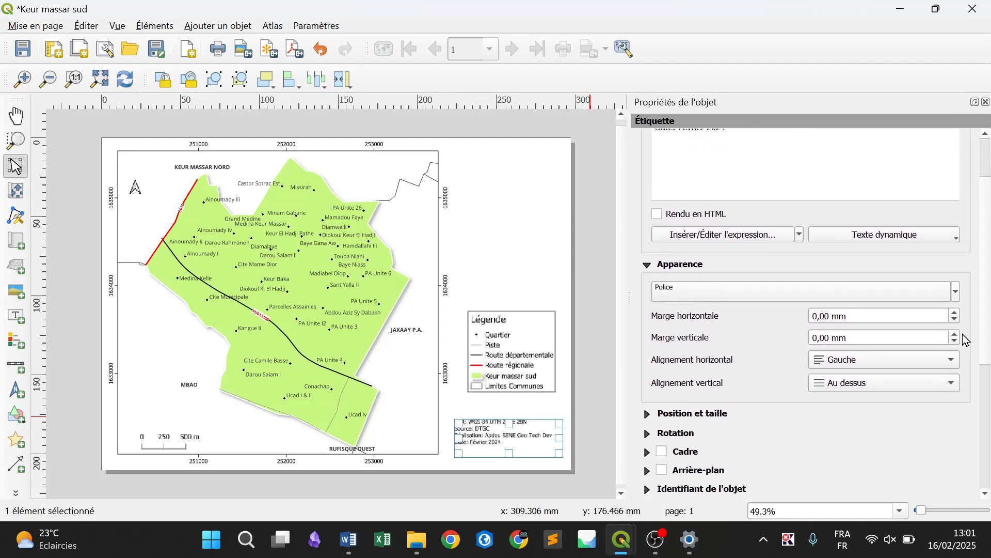
left_click(847, 360)
left_click(851, 385)
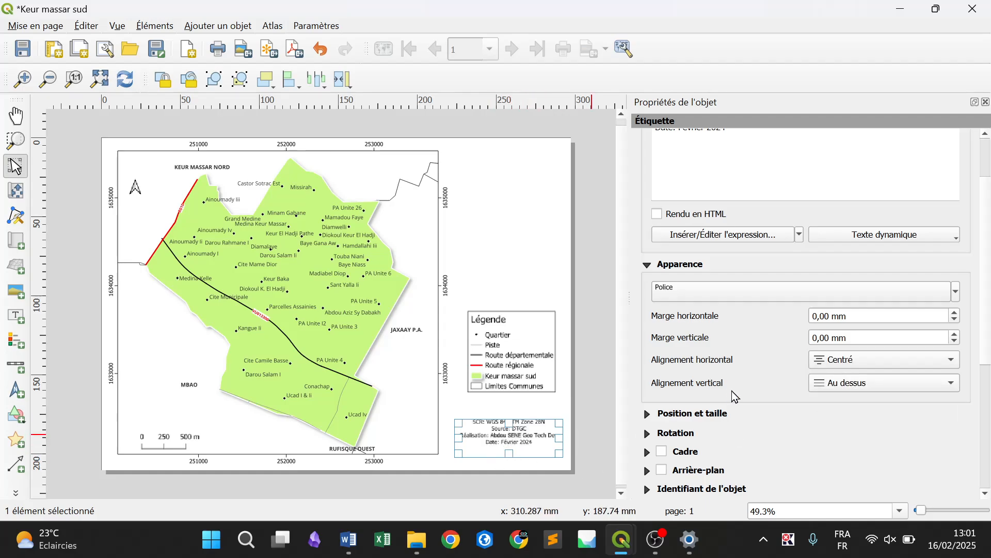
left_click(839, 383)
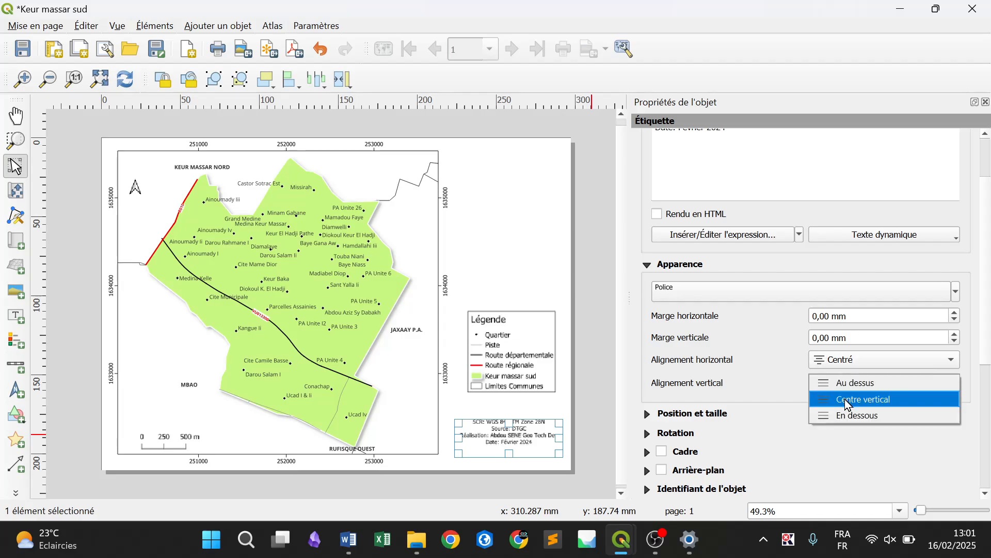
left_click(847, 401)
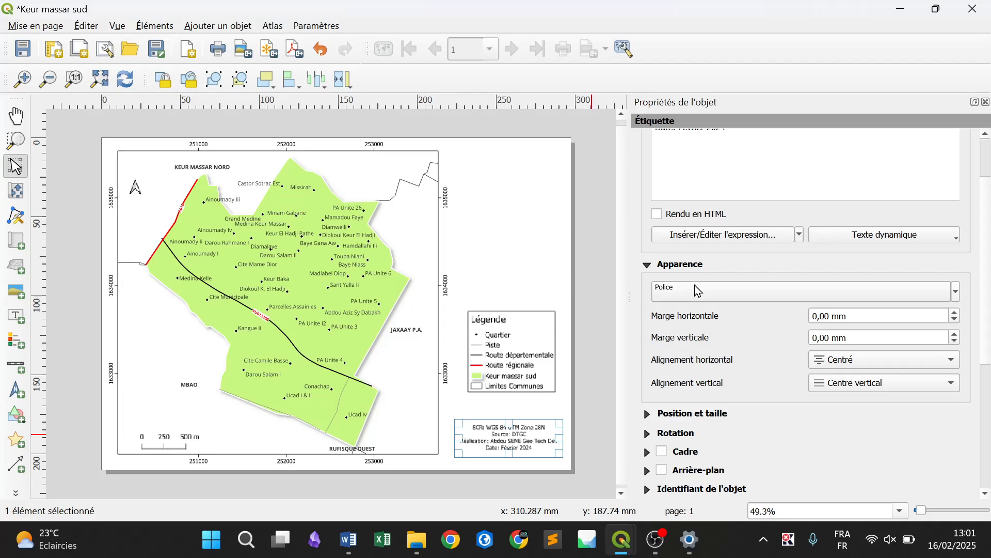
Turn on the label's frame (Cadre) and background (Arrière-plan)
scroll(986, 345, "down", 5)
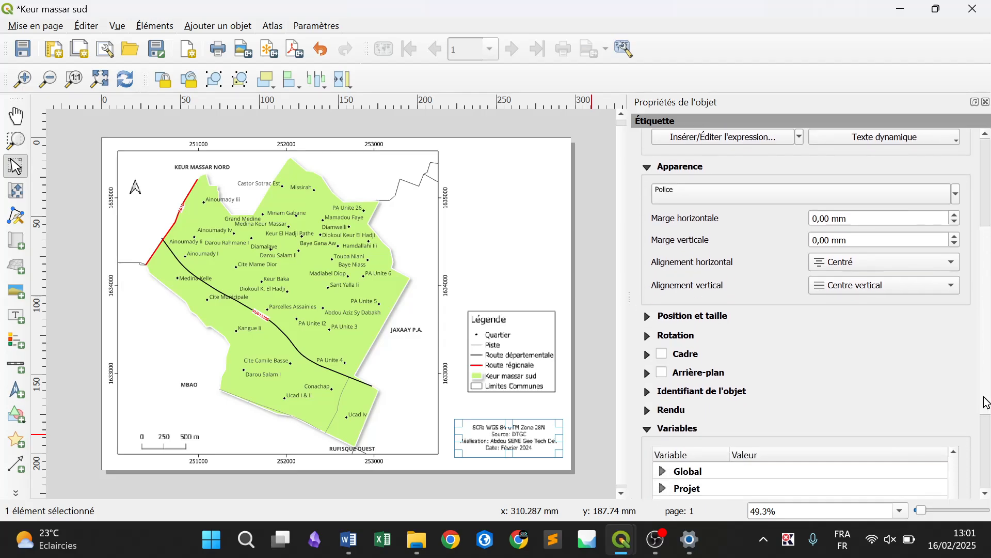
left_click(663, 341)
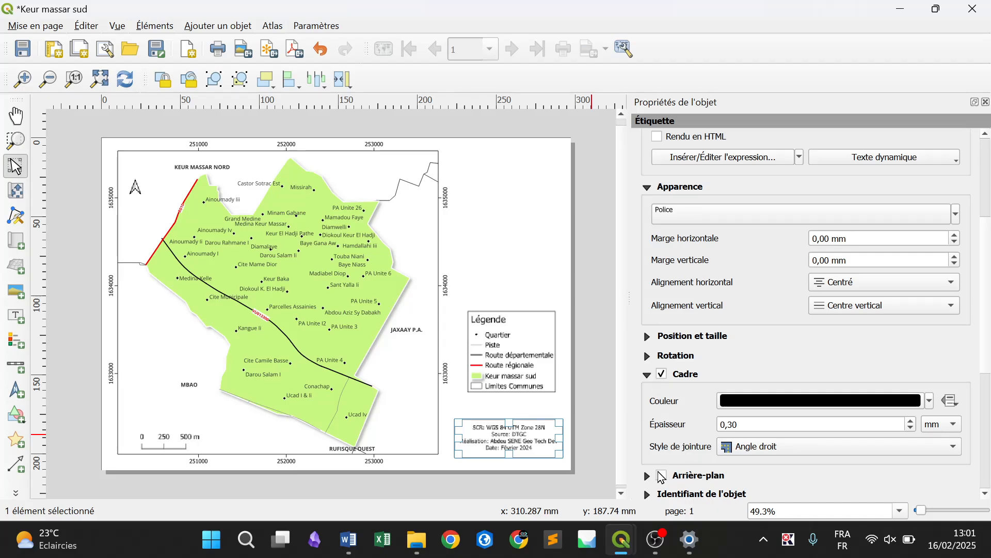
left_click(662, 475)
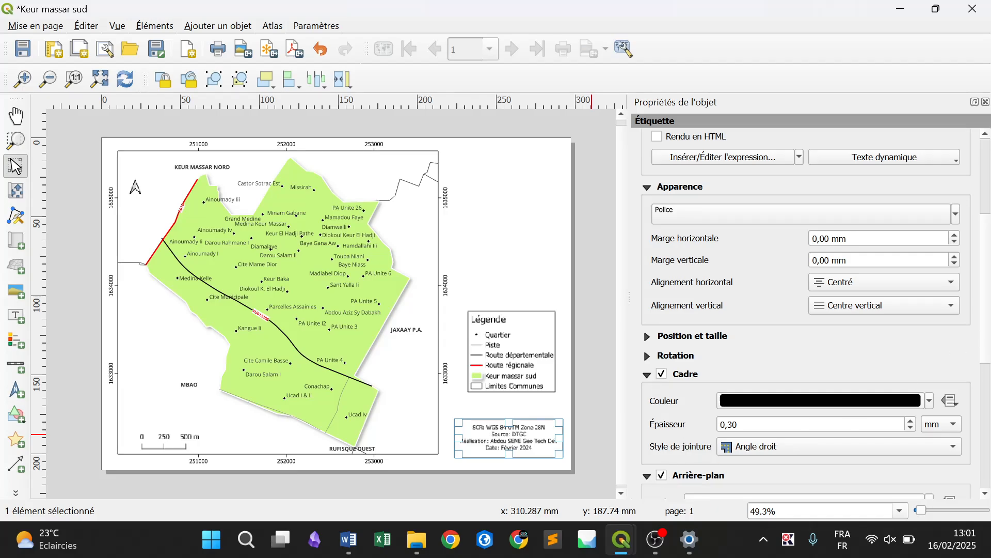
Set the label's background colour to the yellow from the recent colours
scroll(987, 361, "down", 4)
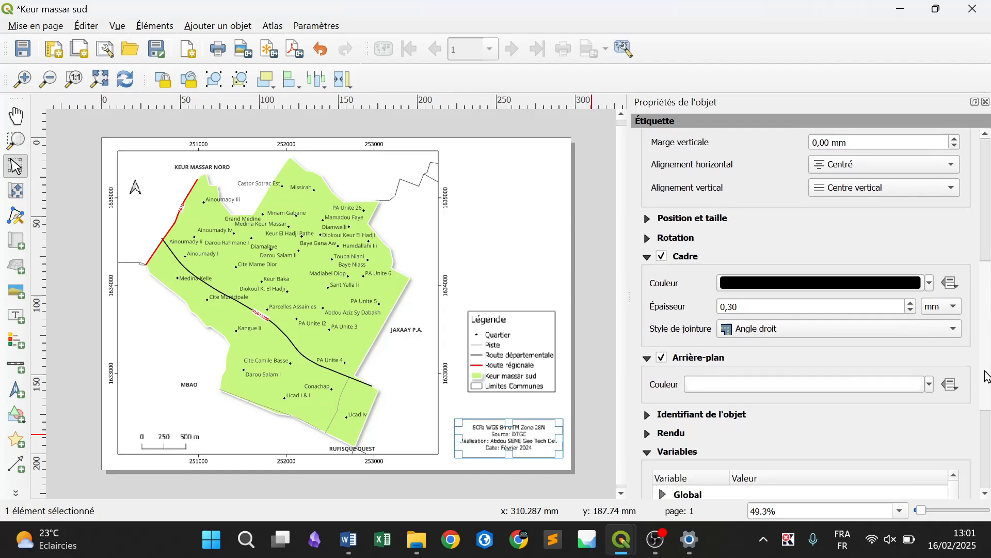
scroll(987, 377, "down", 5)
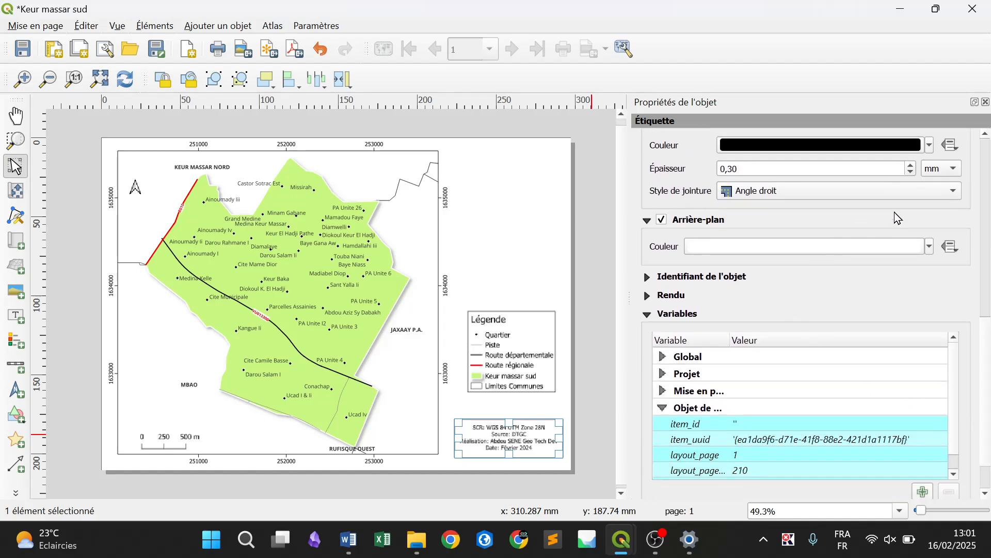
left_click(929, 246)
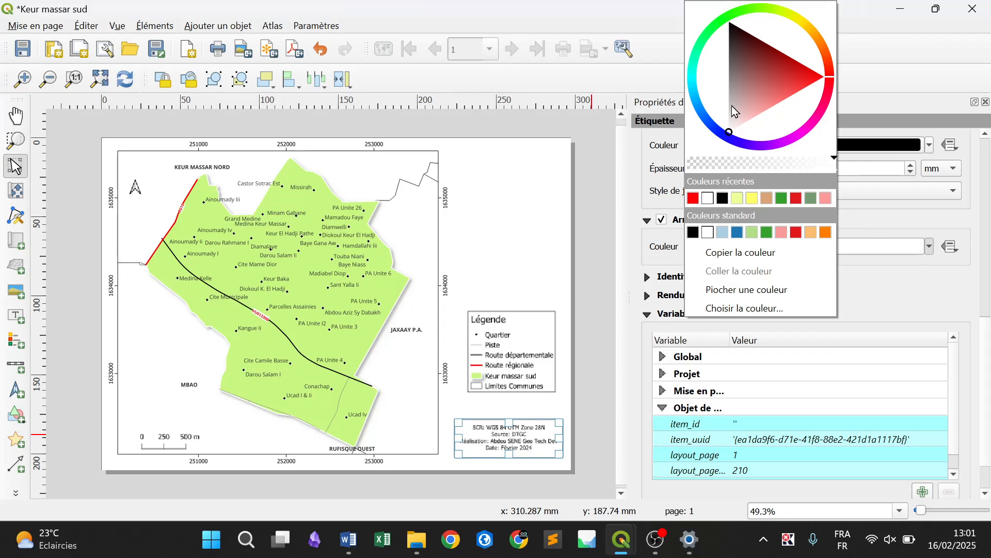
left_click(751, 202)
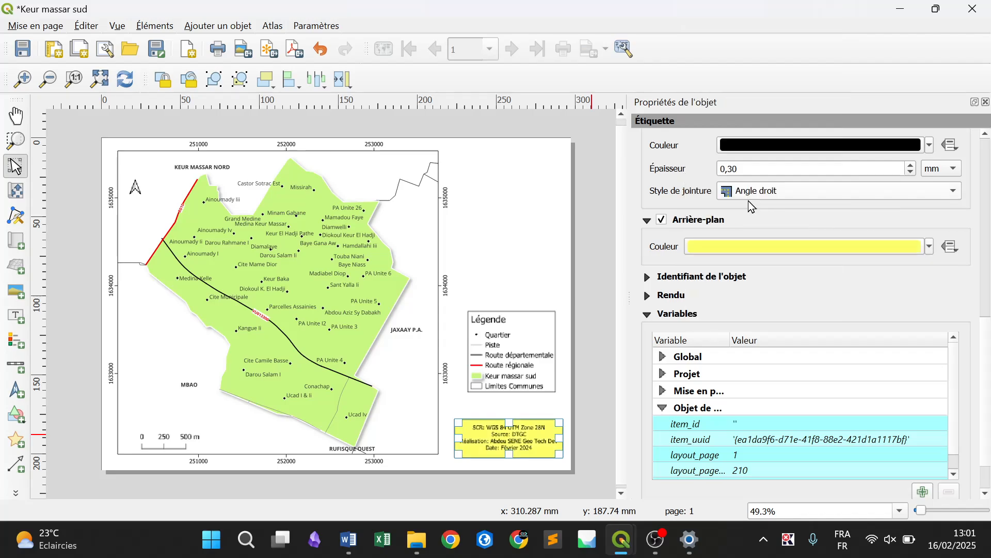
Change the source label's background to the light green sampled from the commune polygon on the map, and save the project
left_click(930, 247)
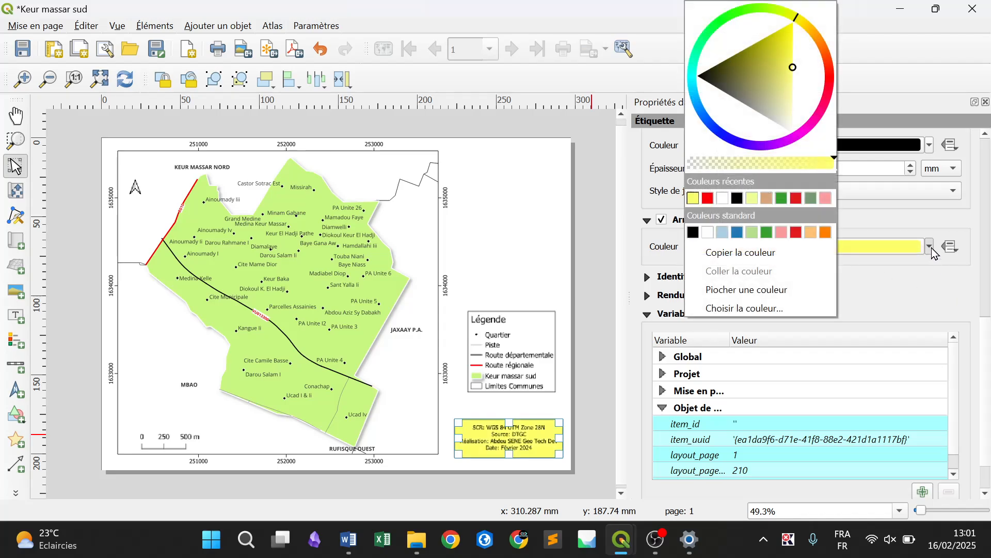
left_click(798, 94)
left_click(798, 106)
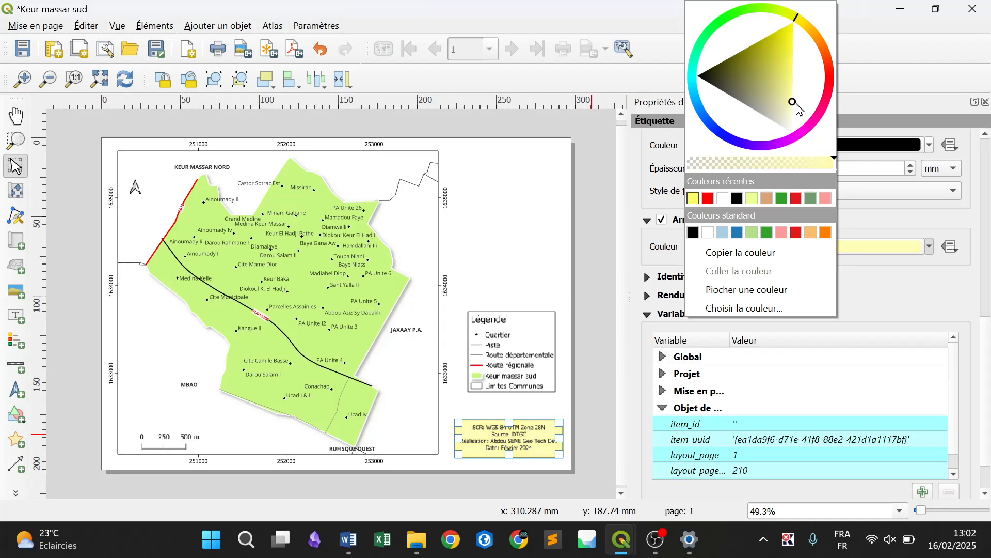
left_click(753, 290)
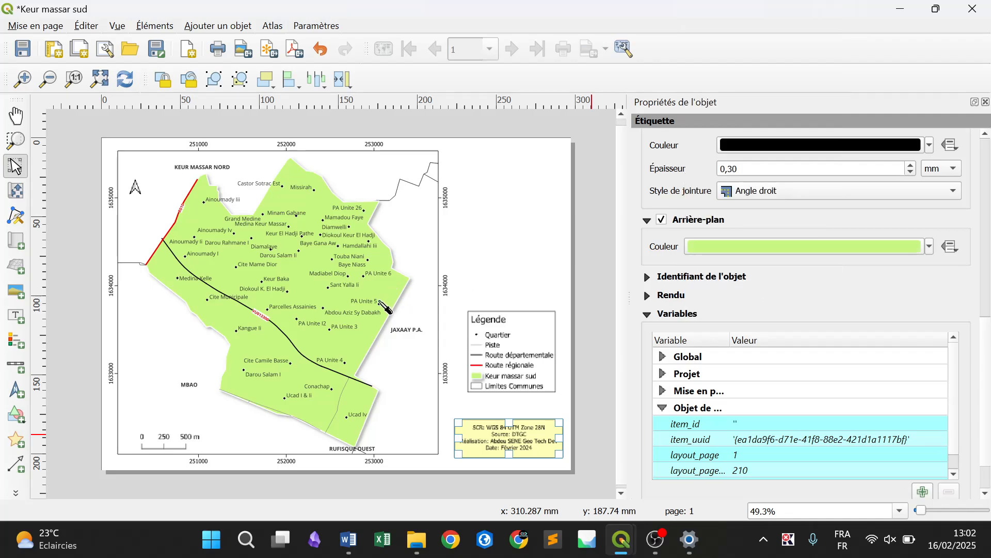
left_click(382, 302)
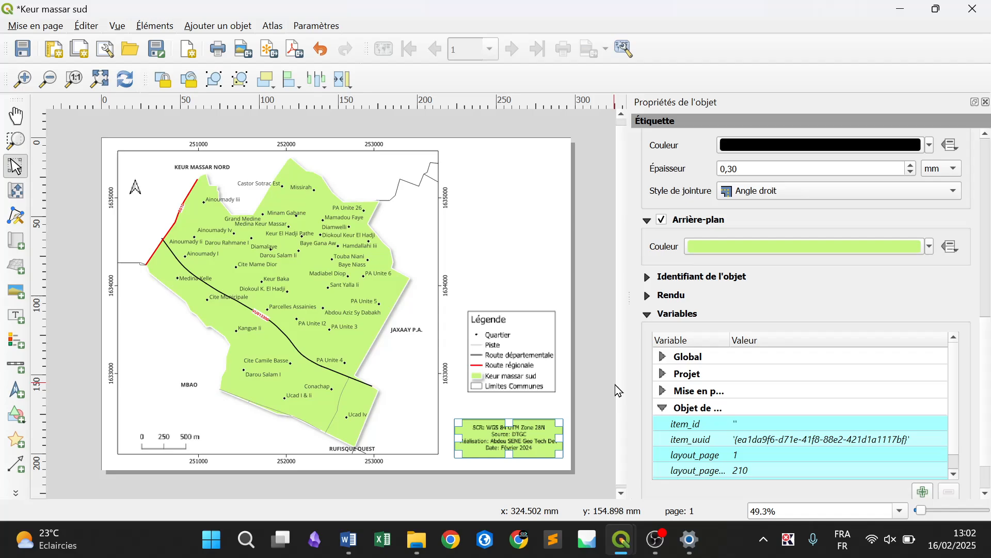
left_click(599, 396)
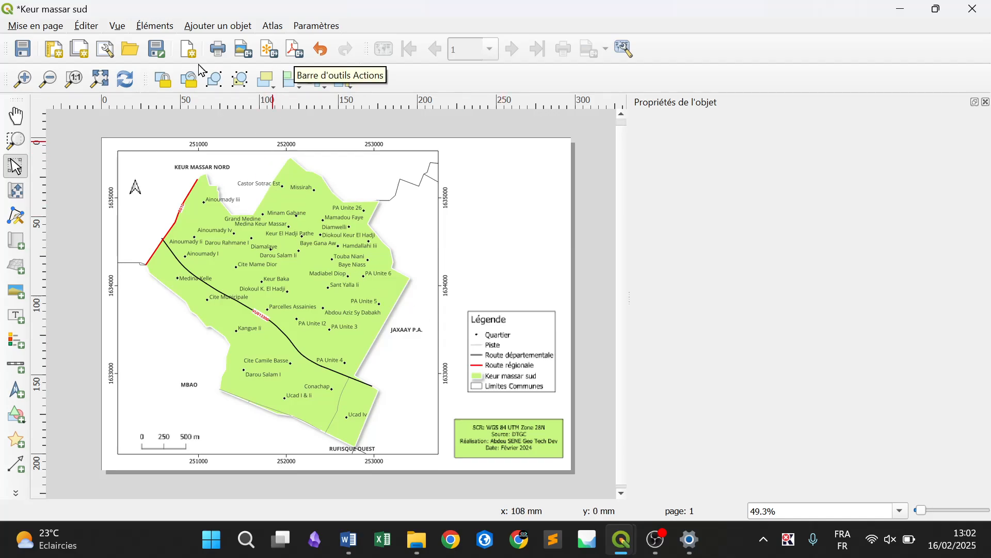
left_click(21, 50)
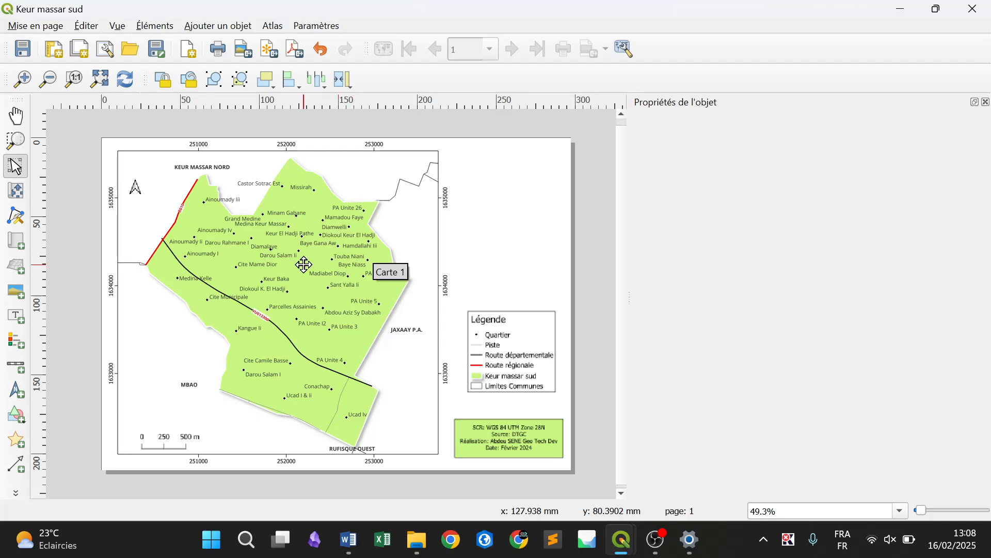
Lock the layers and the layer styles of the main map, Carte 1 (Verrouiller les couches, Verrouiller le style des couches)
left_click(277, 249)
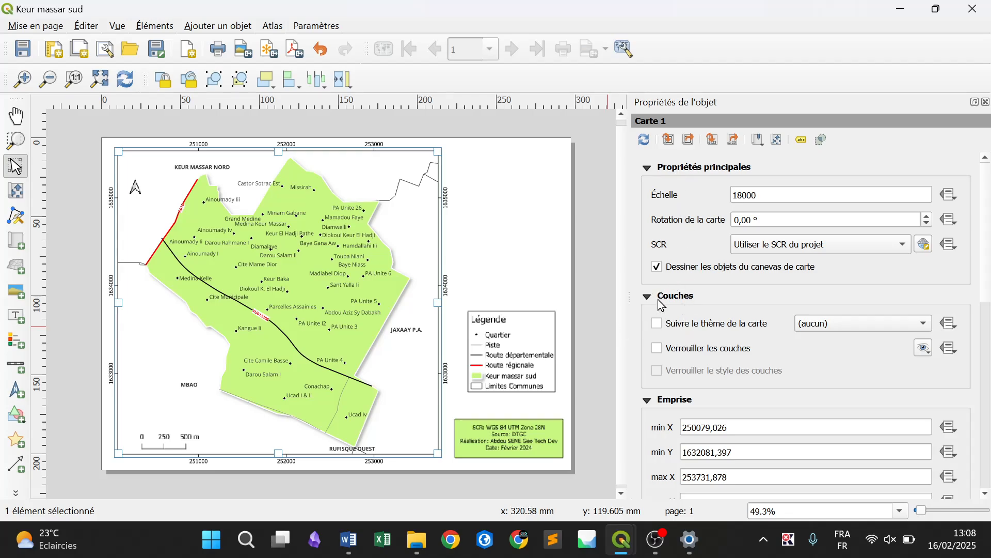
left_click(694, 356)
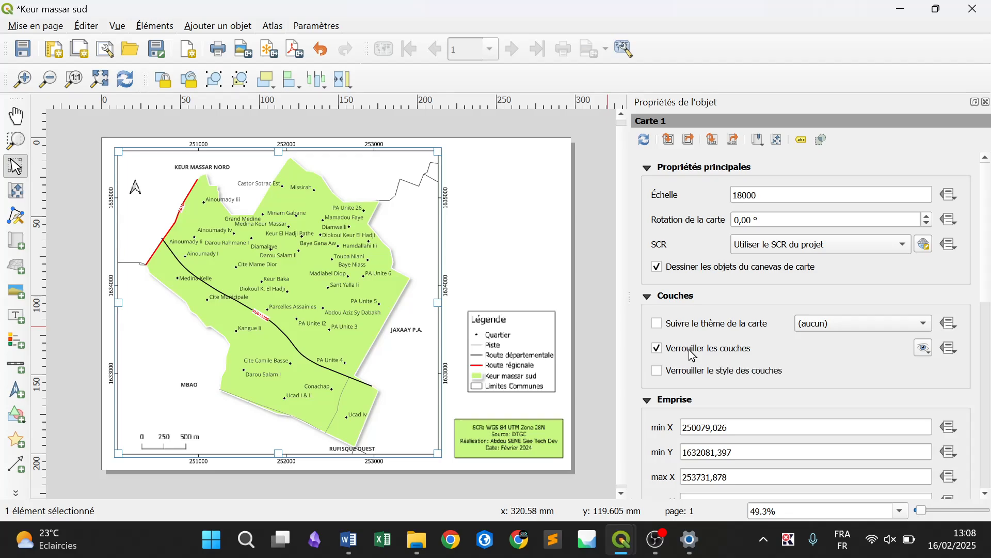
left_click(707, 379)
left_click(659, 551)
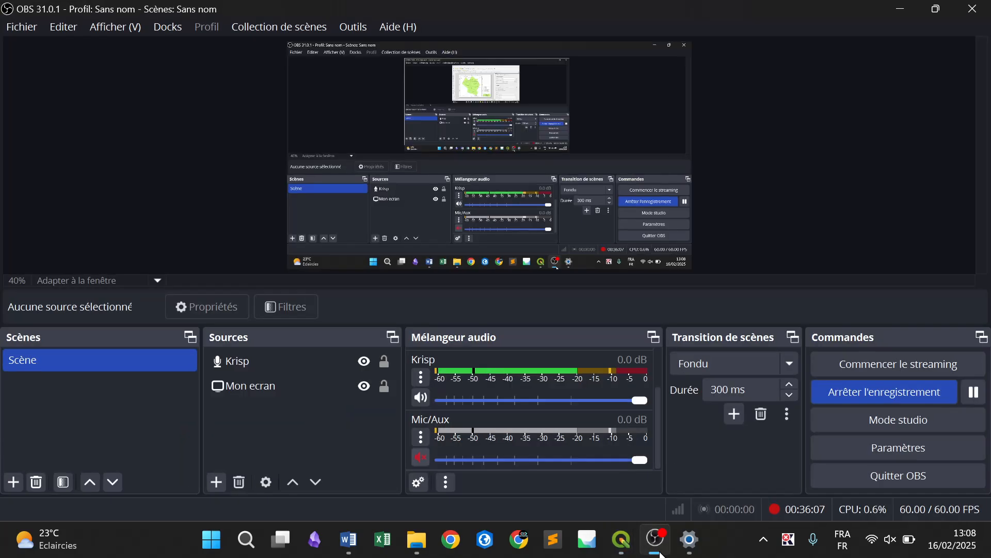
left_click(659, 551)
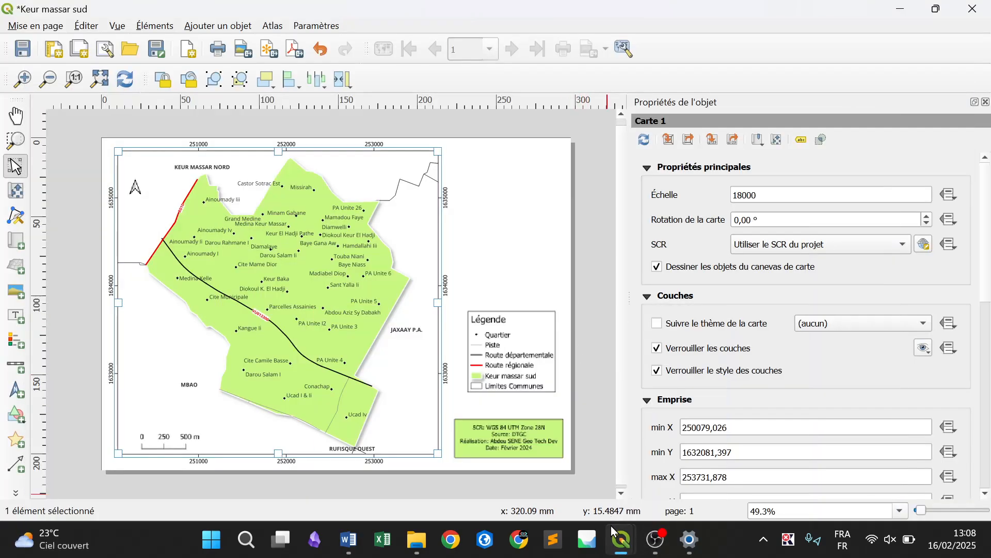
Switch to the main QGIS window of localisation_keur_massar_sud_2 and hide the localites de keur massar, routes de keur massar and Limites_communes layers
mouse_move(611, 525)
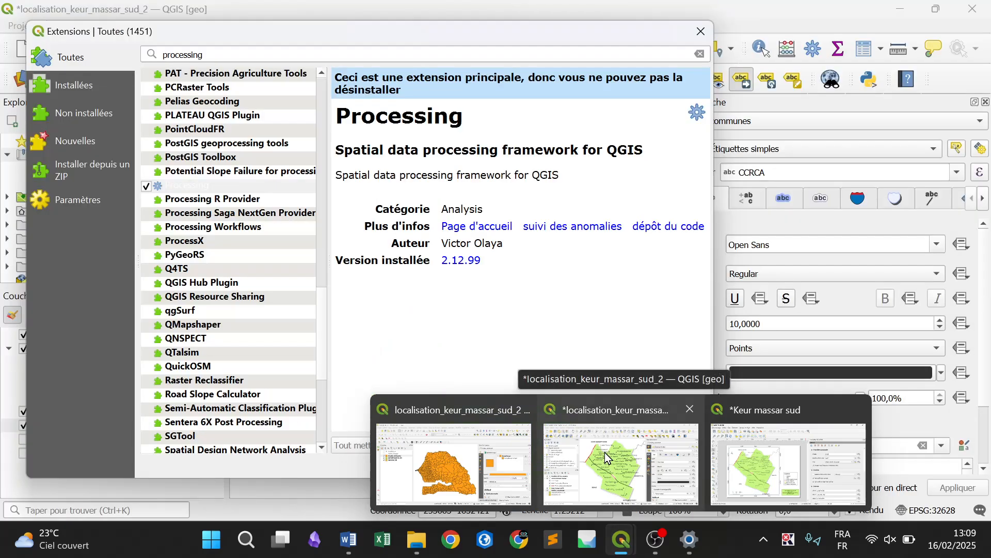
left_click(605, 452)
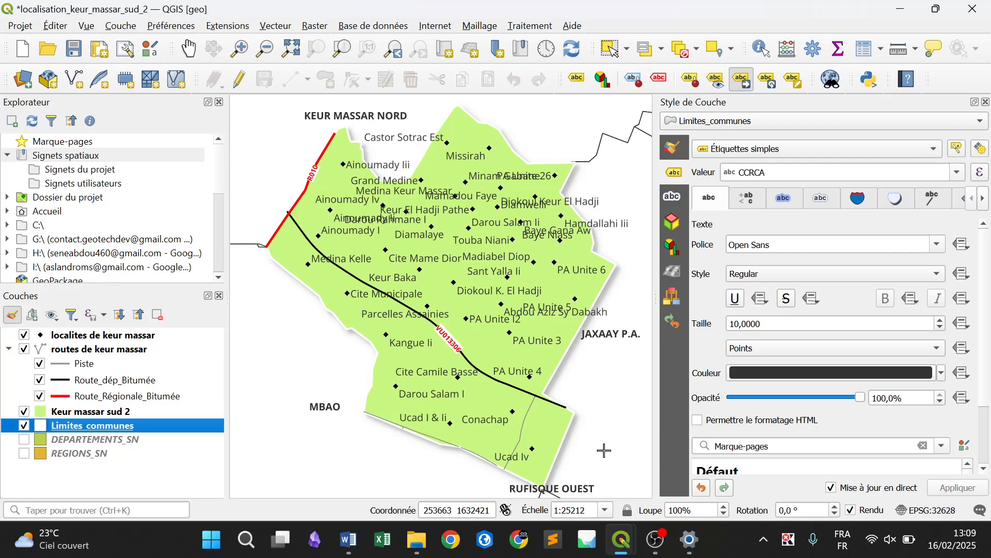
left_click(24, 336)
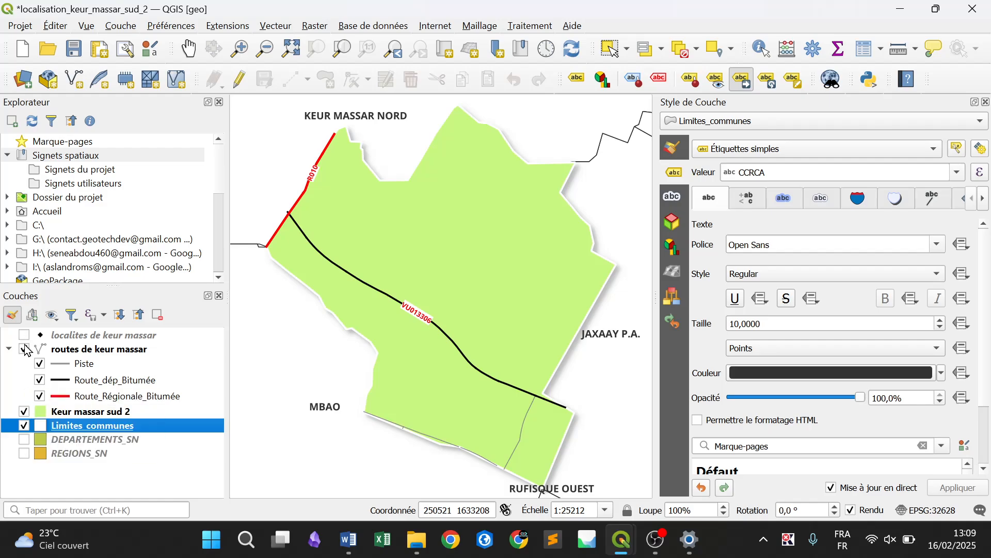
left_click(26, 350)
left_click(25, 351)
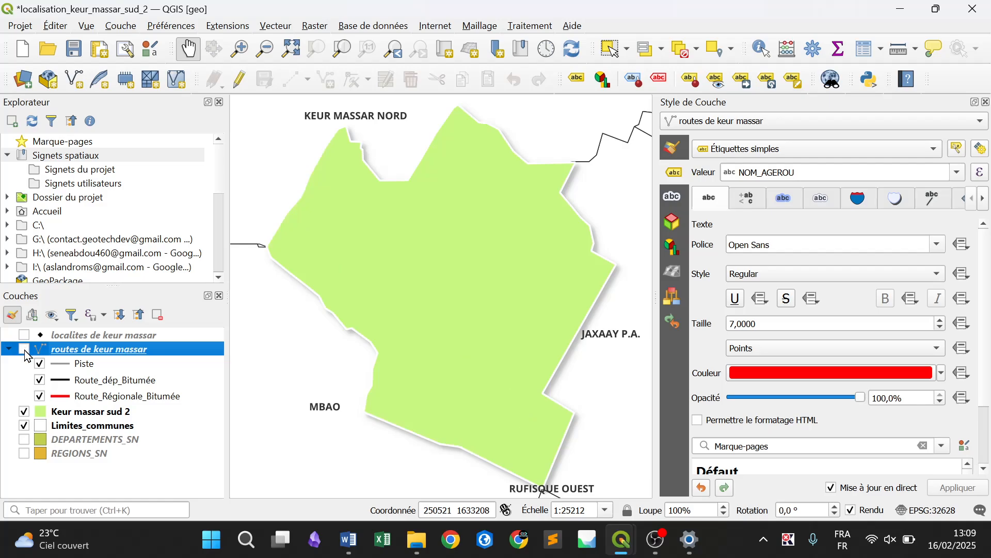
left_click(24, 427)
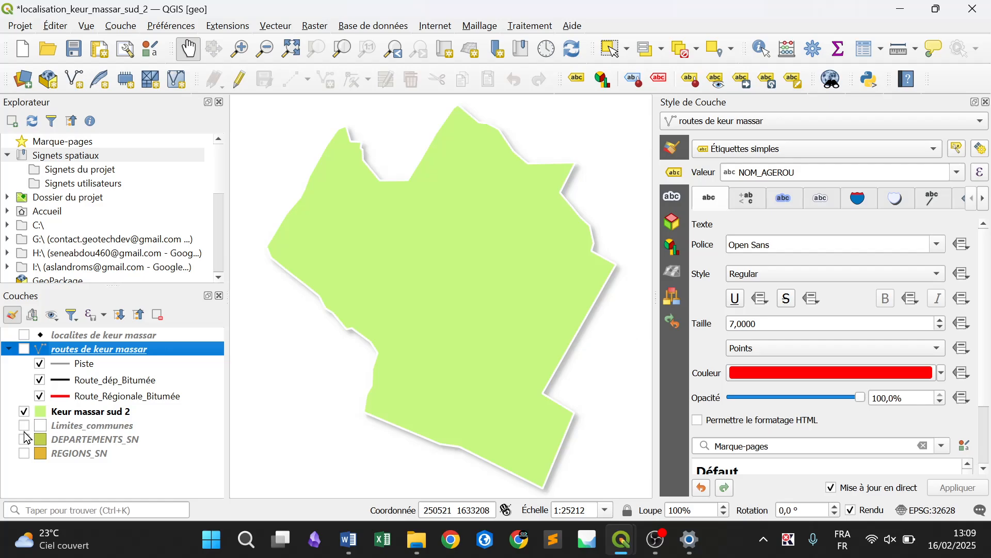
Show the DEPARTEMENTS_SN layer and make it the active layer
left_click(25, 441)
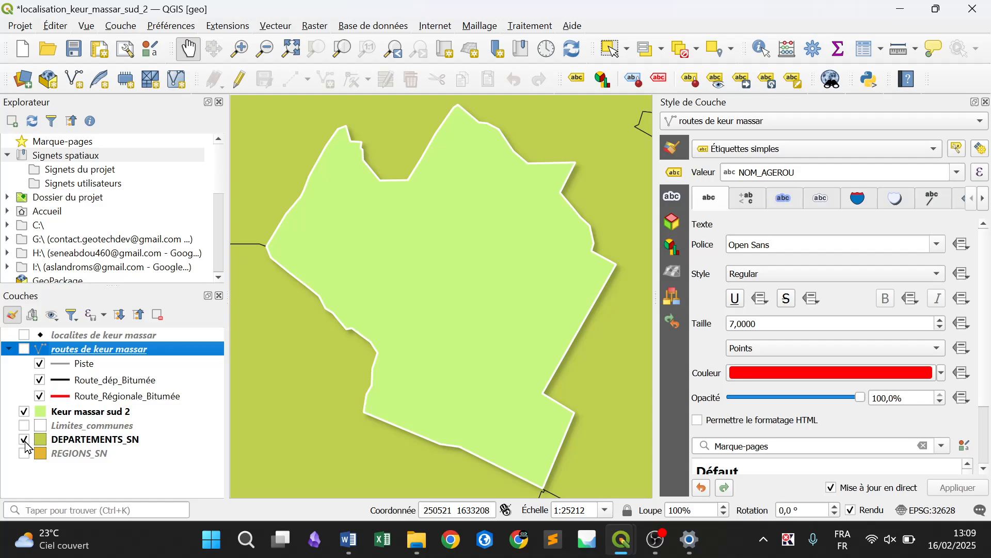
left_click(100, 444)
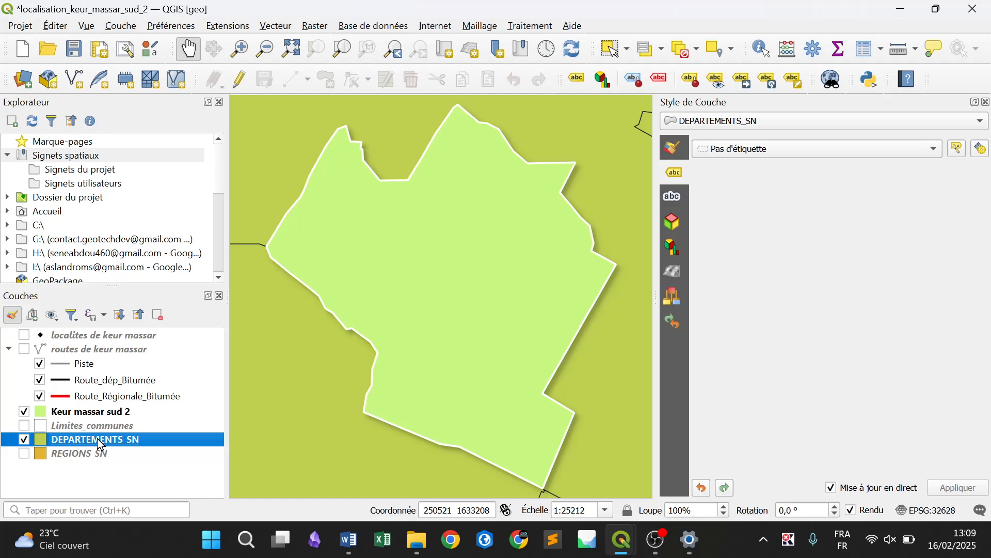
Duplicate the DEPARTEMENTS_SN layer and make the copy, DEPARTEMENTS_SN copie, visible on the map
right_click(100, 444)
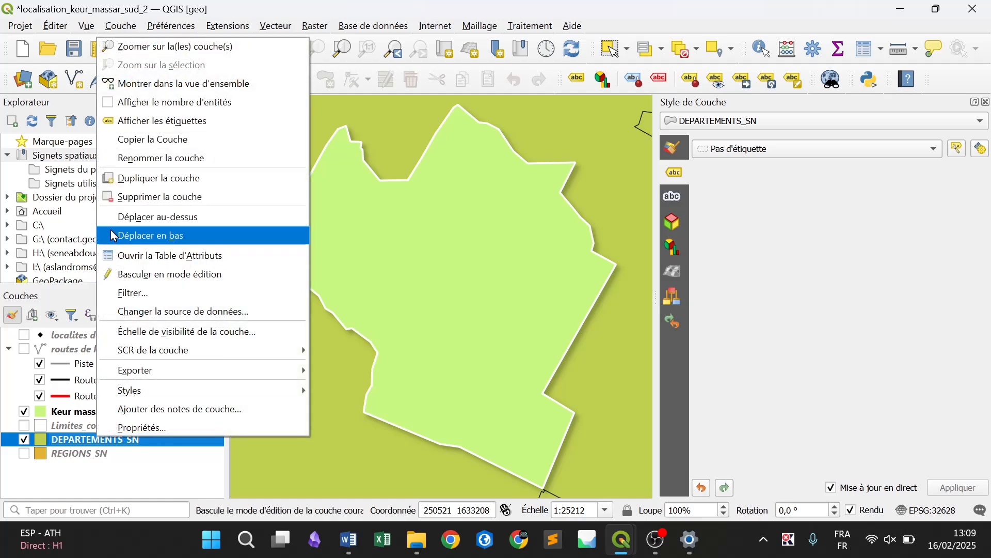
left_click(124, 181)
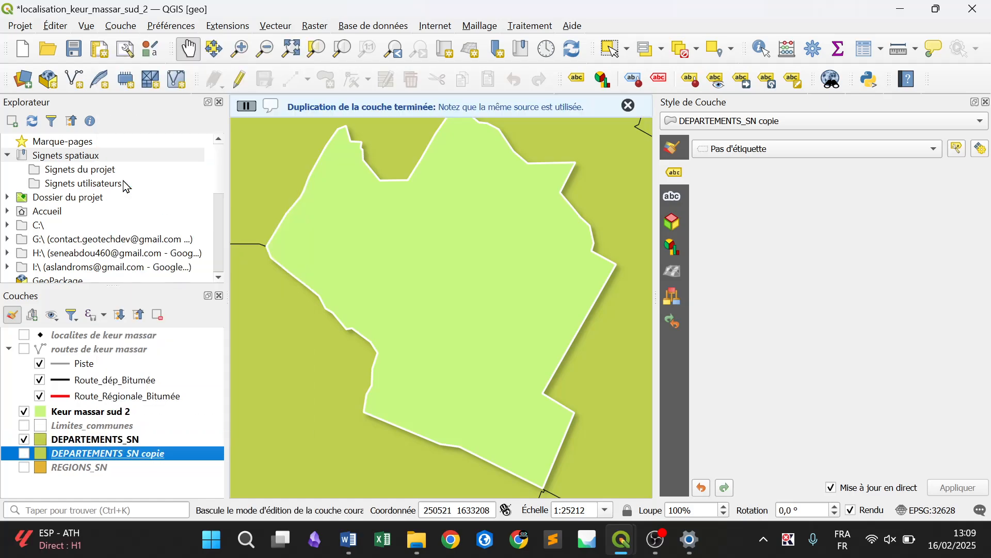
left_click(24, 453)
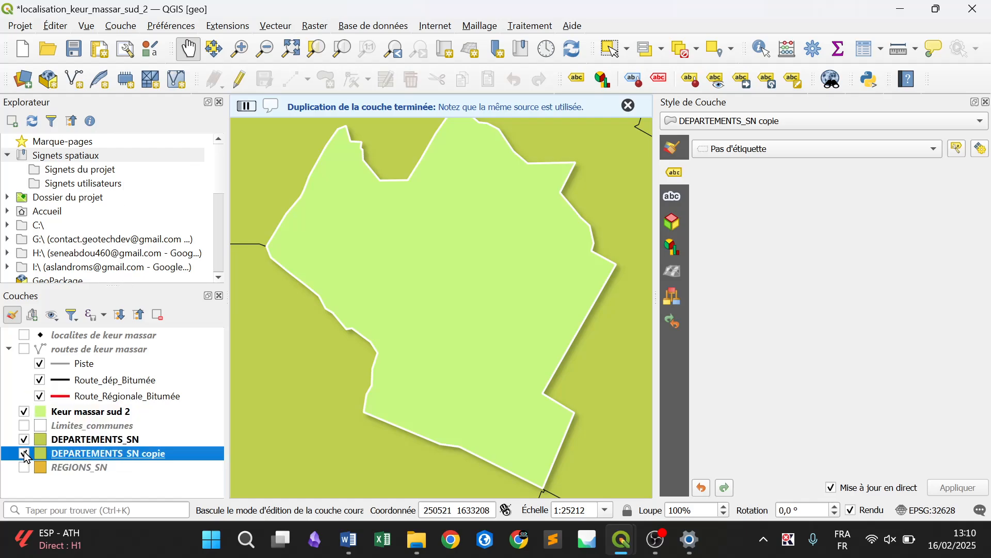
Build a filter expression for the original DEPARTEMENTS_SN layer: "DEPT" = 'KEUR MASSAR'
left_click(128, 440)
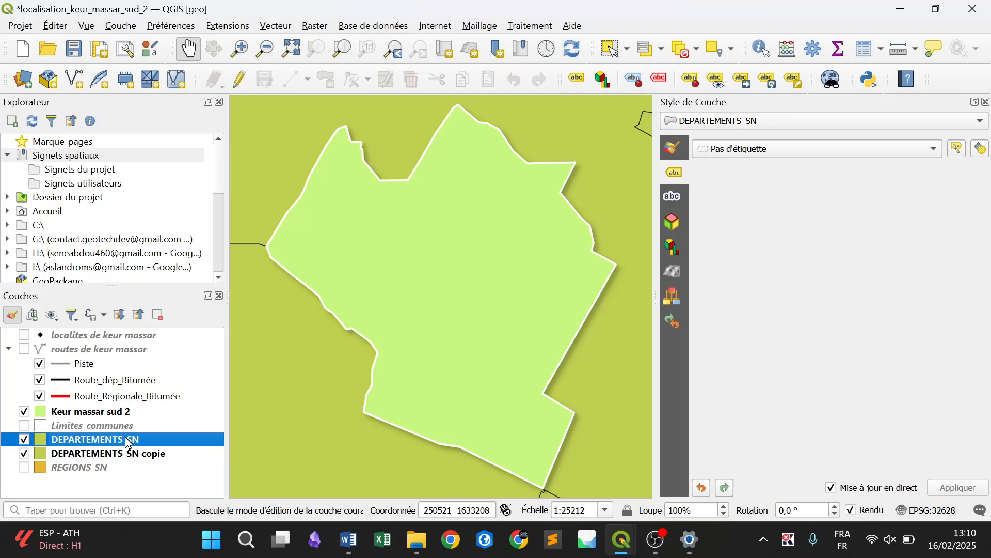
left_click(23, 440)
left_click(24, 439)
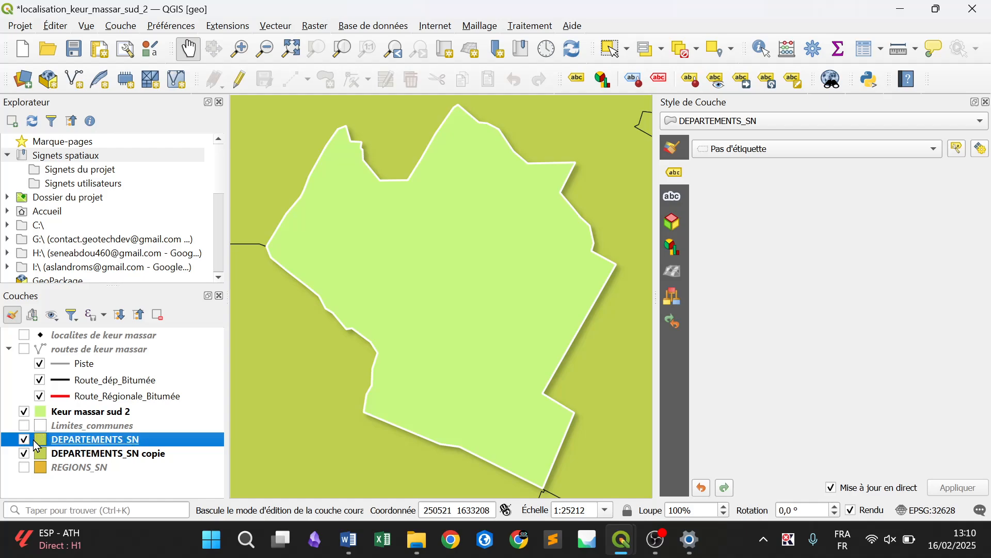
right_click(115, 445)
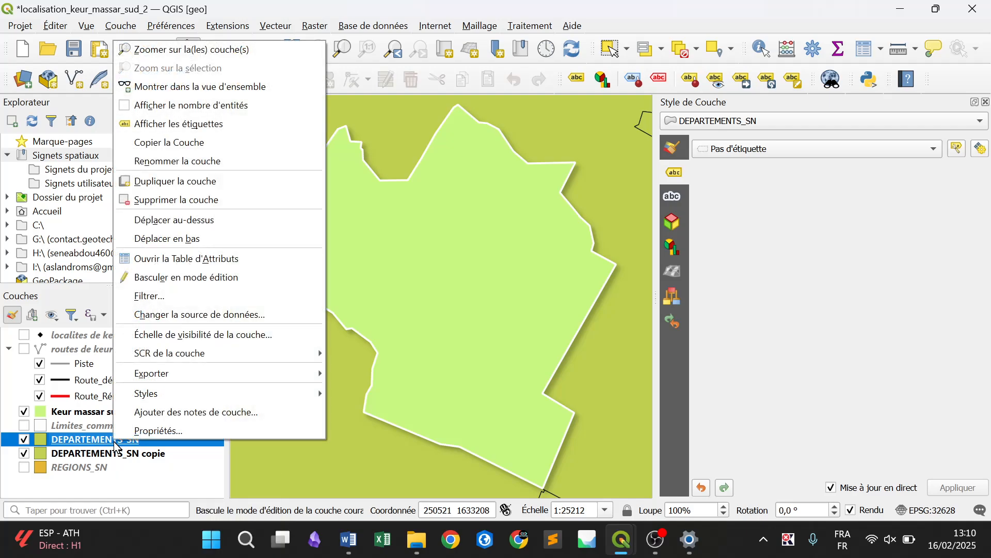
left_click(166, 299)
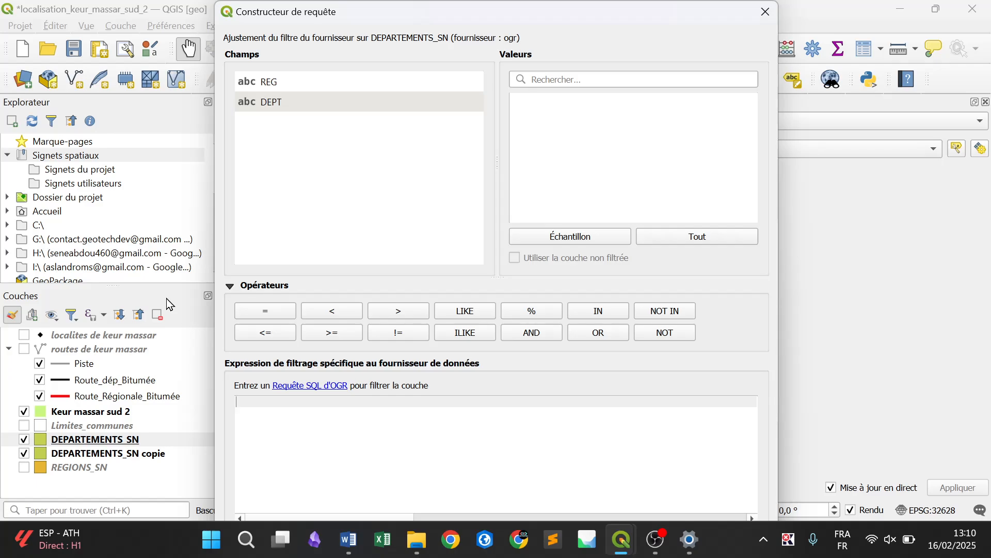
double_click(298, 112)
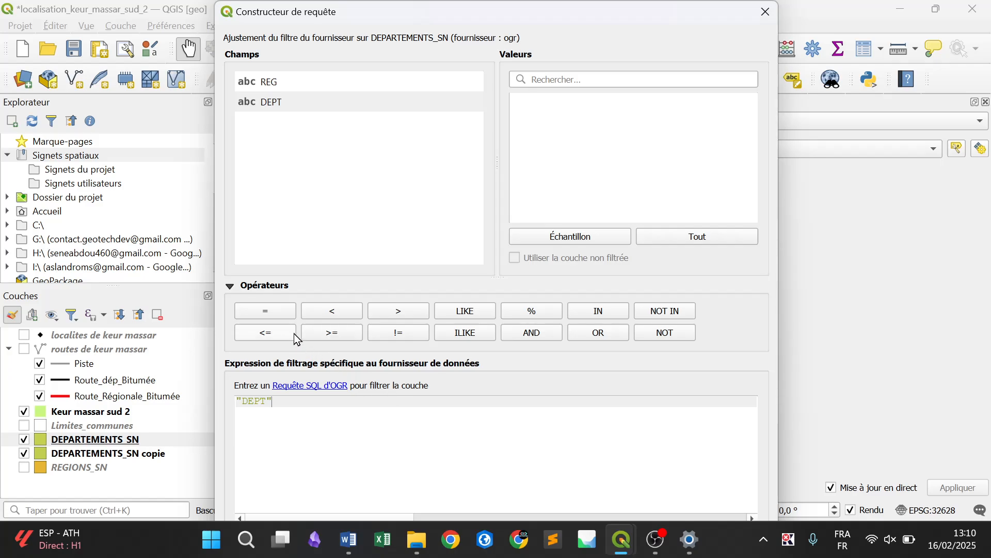
left_click(271, 312)
left_click(694, 239)
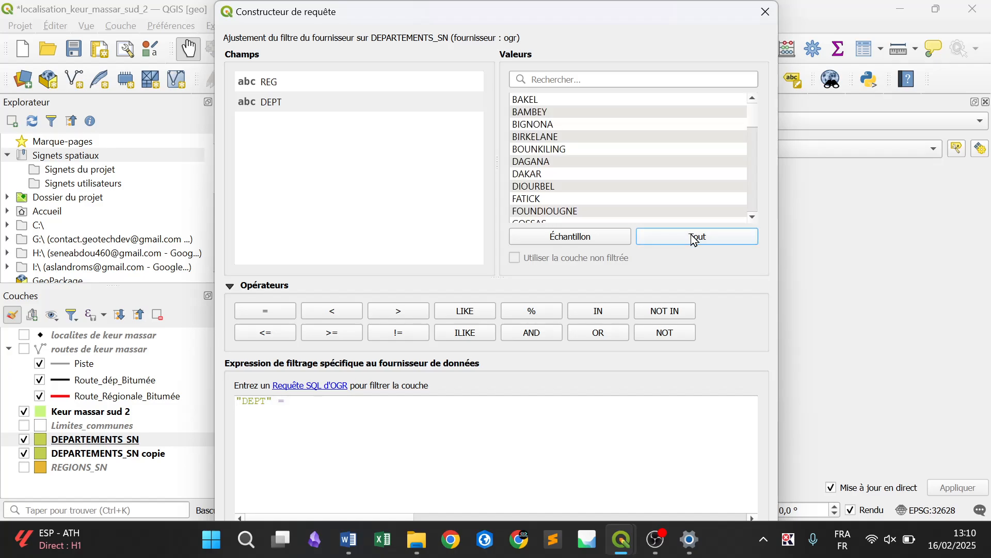
left_click(580, 78)
type("keur")
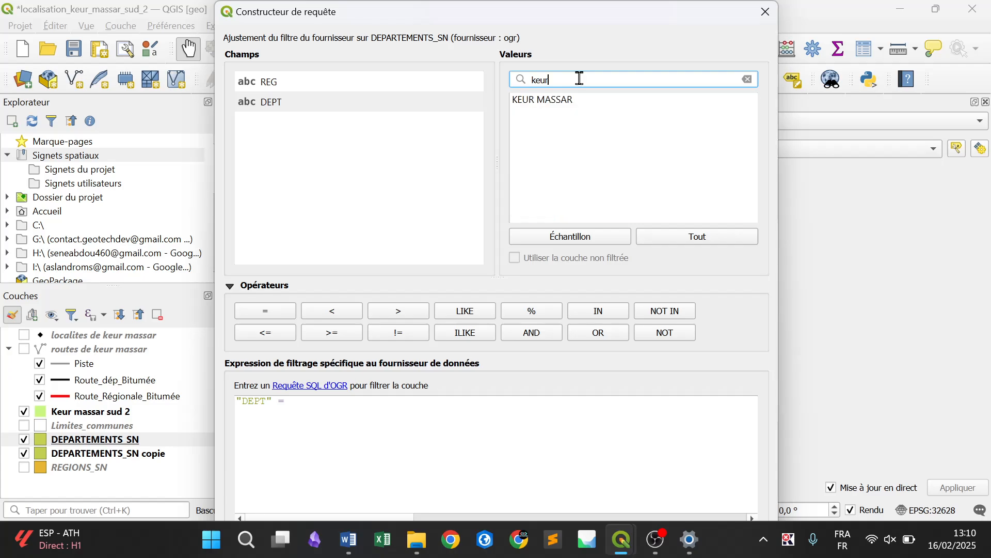
left_click(604, 107)
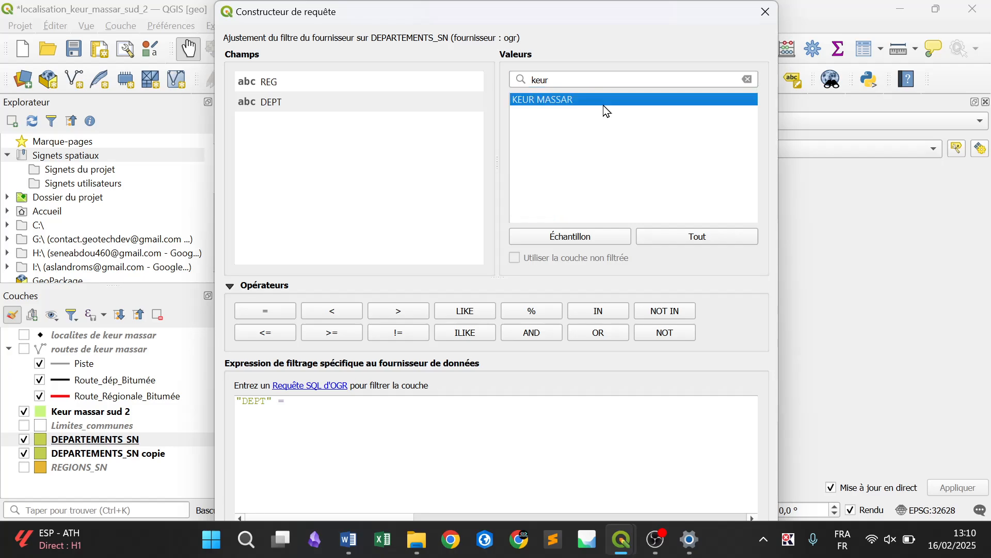
double_click(574, 100)
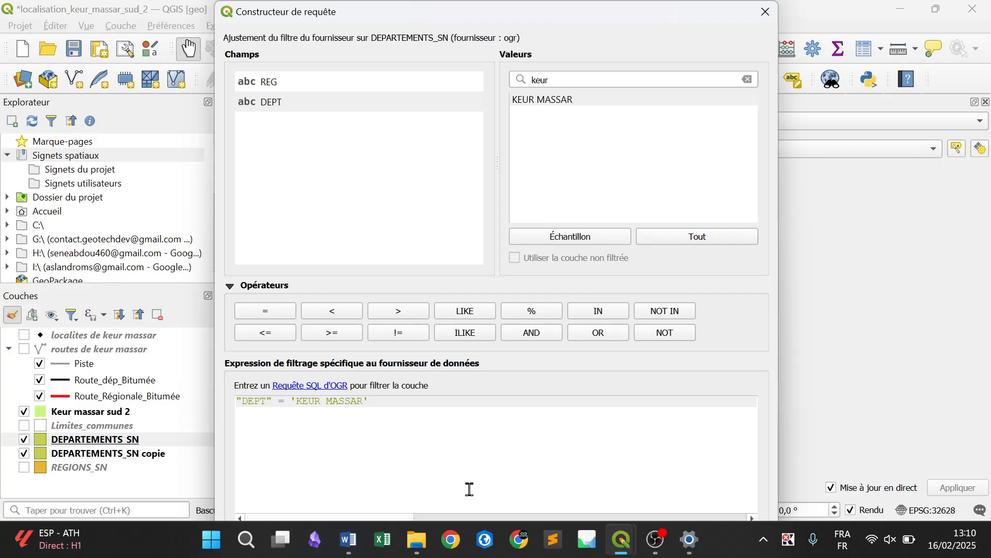
Reposition the query builder so its controls are fully reachable and apply the KEUR MASSAR filter to DEPARTEMENTS_SN
key("super+Left")
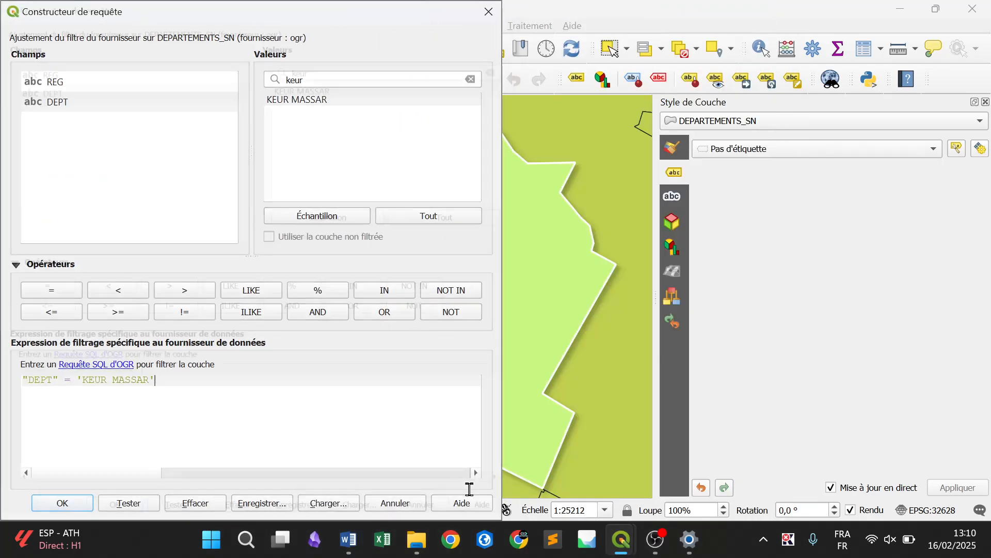
key("super+Right")
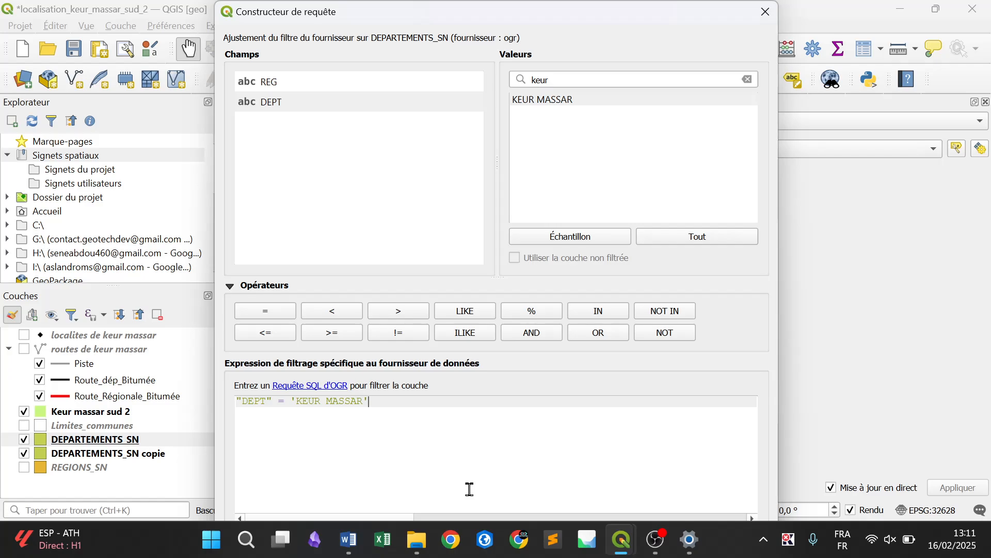
key("super")
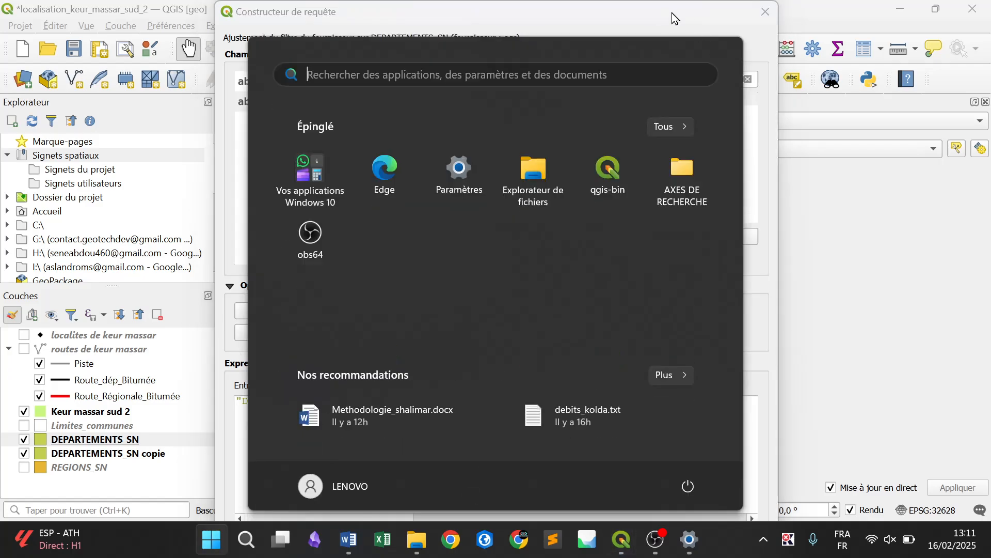
key("super")
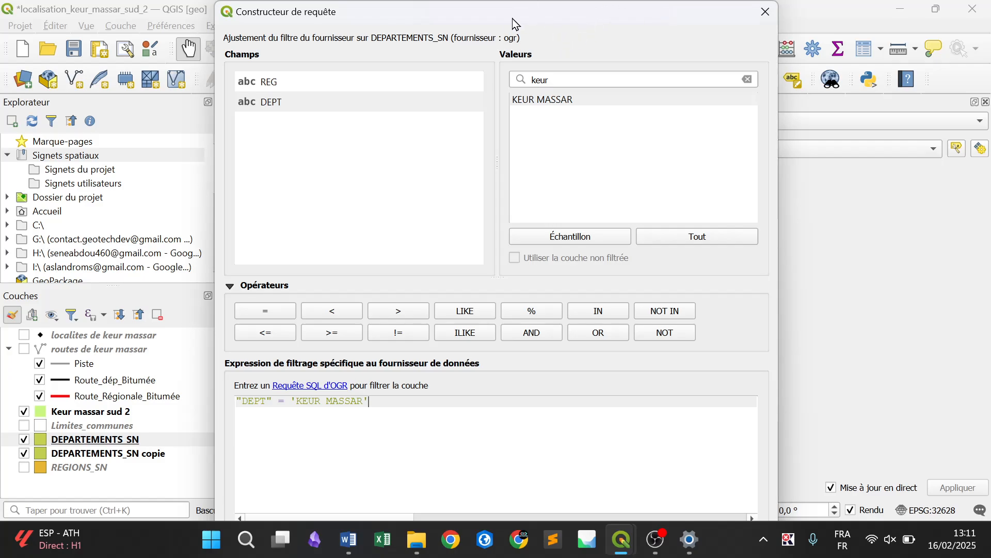
left_click_drag(495, 4, 518, 45)
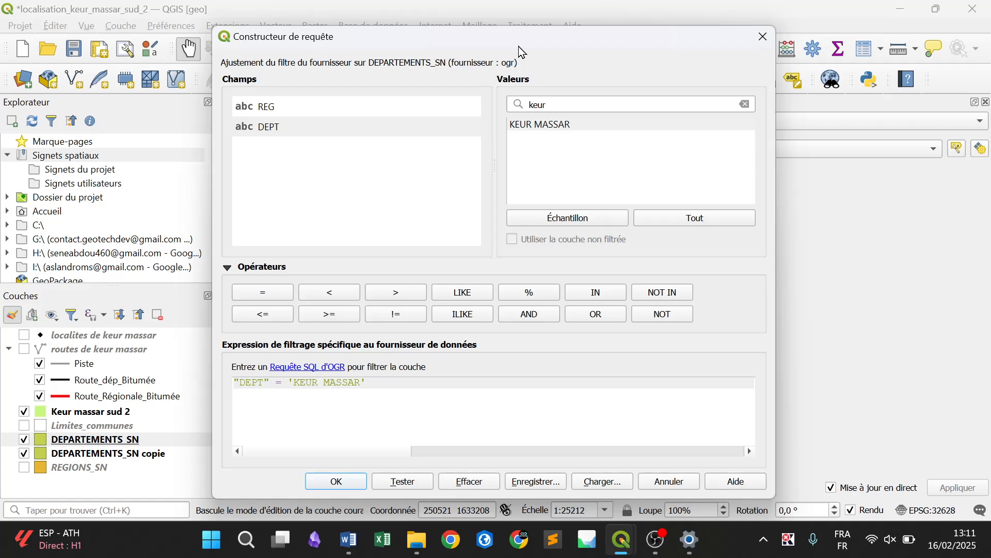
key("super+Left")
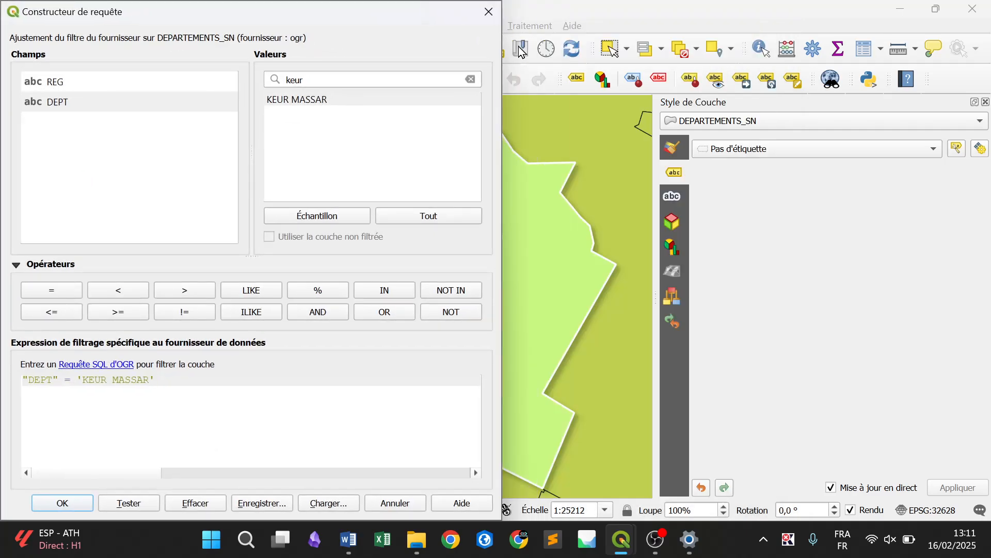
left_click(62, 503)
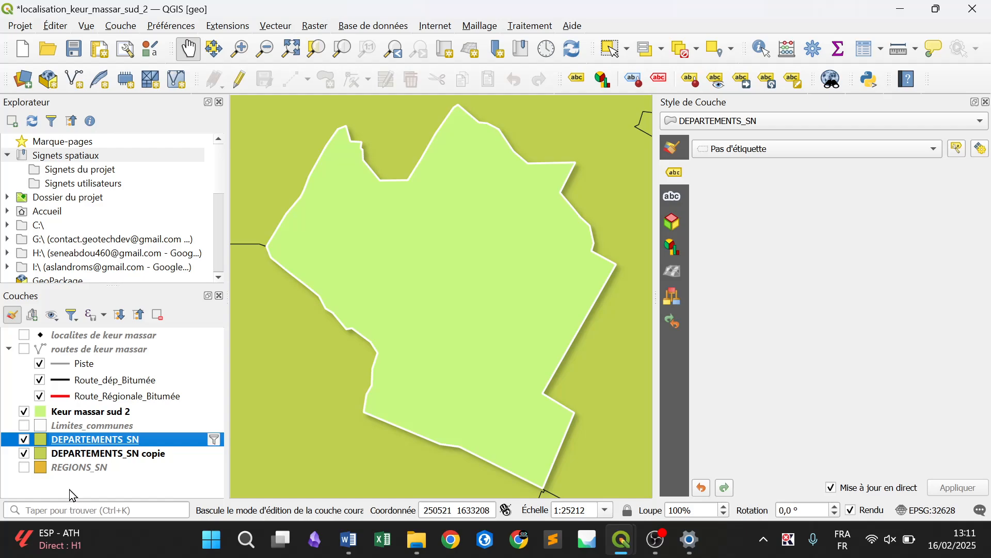
Toggle the DEPARTEMENTS_SN copie layer off and on, and zoom the map to the filtered DEPARTEMENTS_SN layer
left_click(23, 455)
left_click(25, 456)
left_click(24, 456)
left_click(24, 455)
mouse_move(117, 445)
right_click(105, 445)
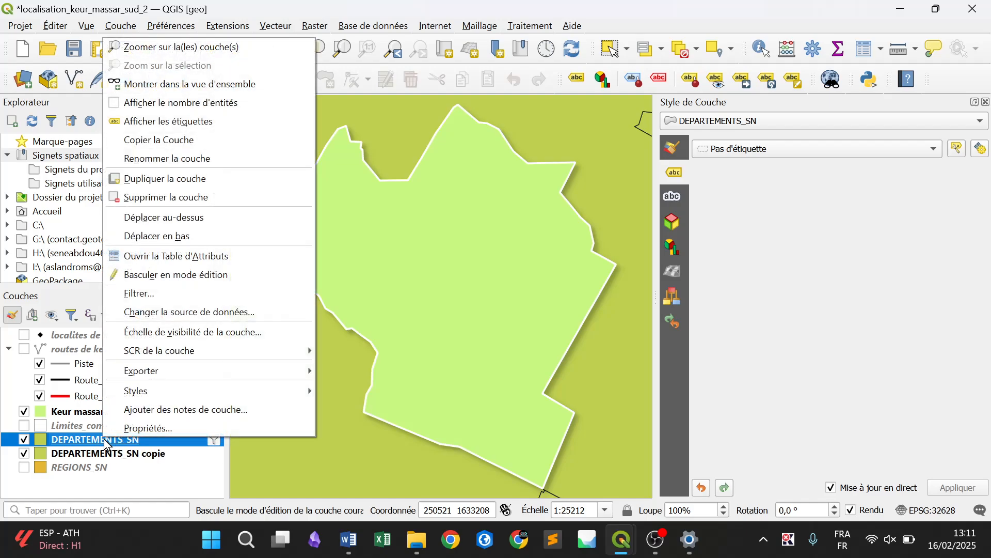
left_click(162, 49)
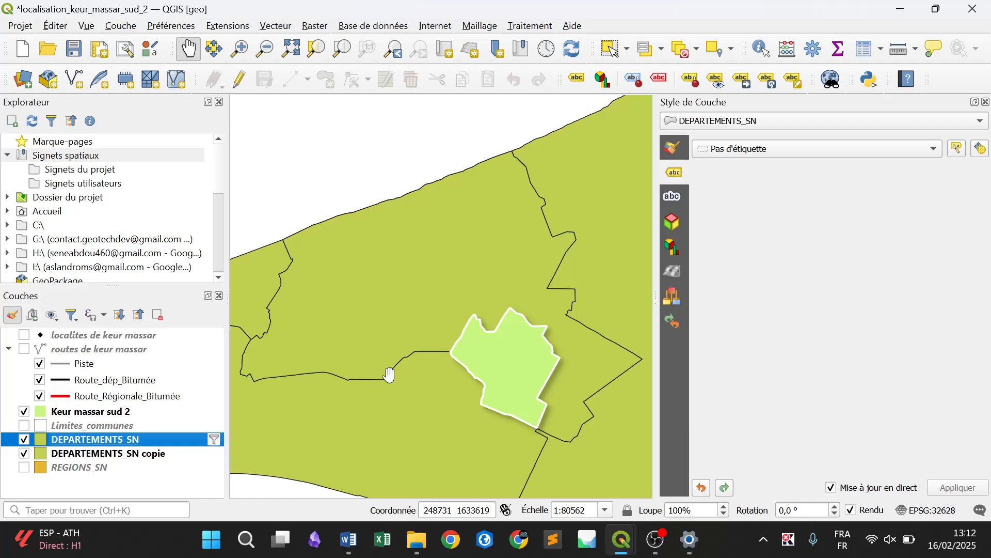
Try several fill colours for the filtered DEPARTEMENTS_SN layer and settle on a light orange-red
left_click(673, 154)
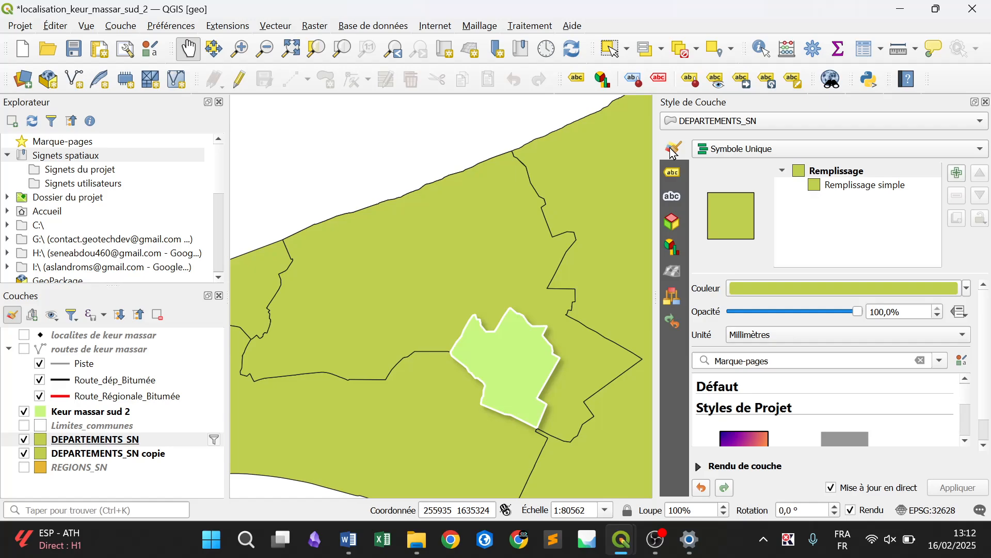
left_click(967, 288)
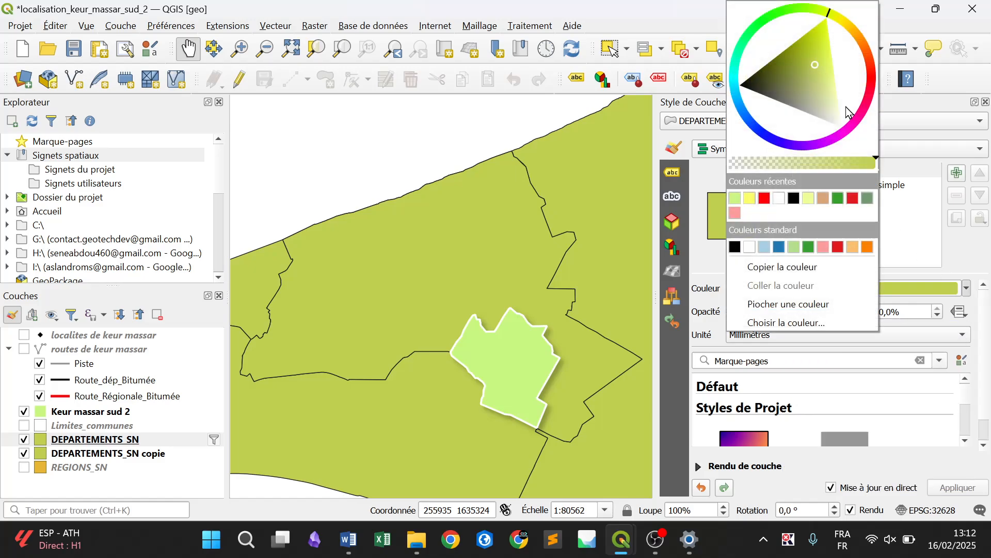
left_click(871, 76)
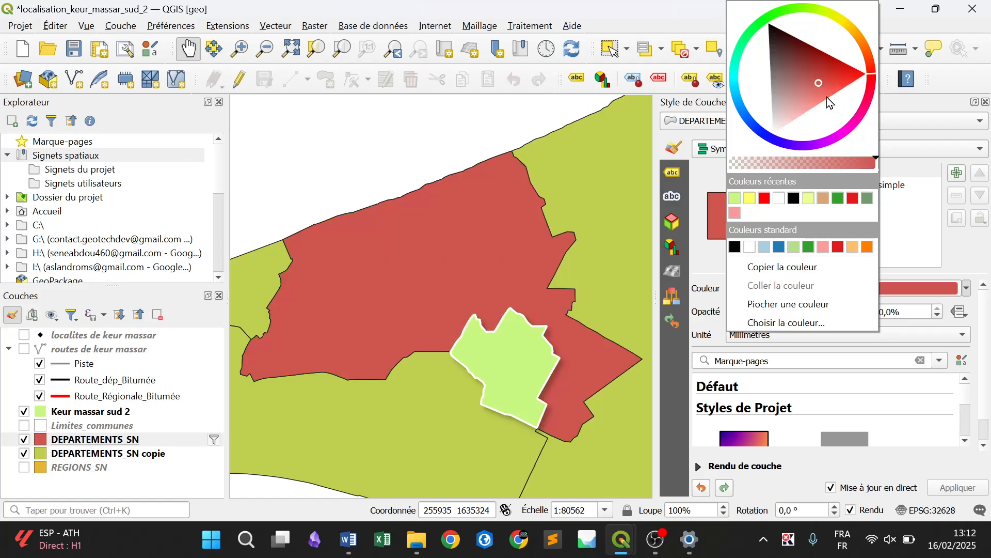
left_click(808, 96)
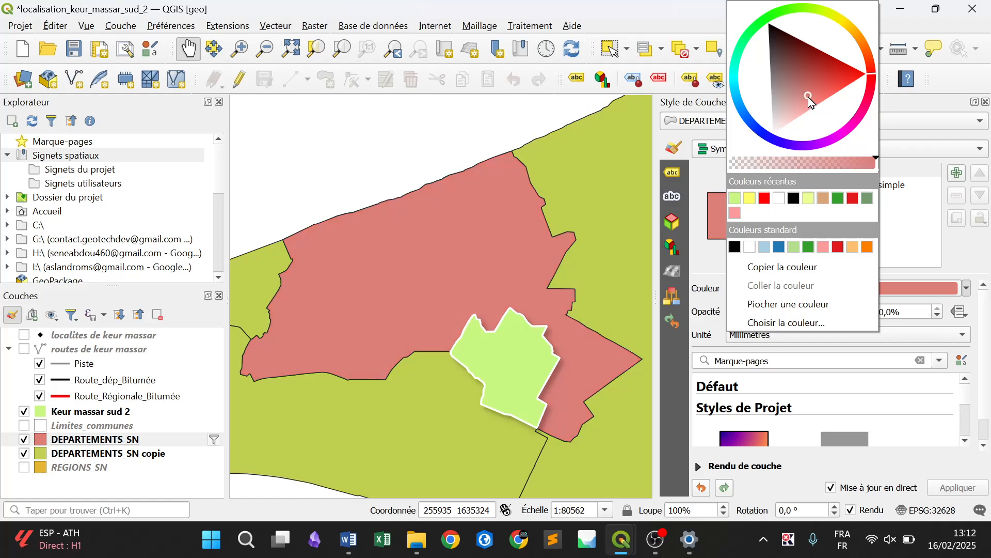
left_click(819, 99)
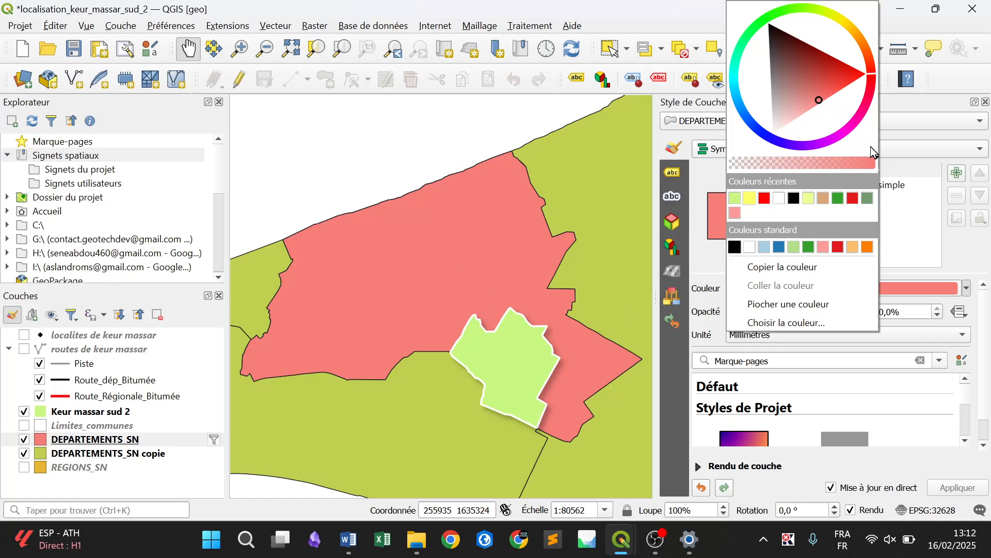
left_click(860, 127)
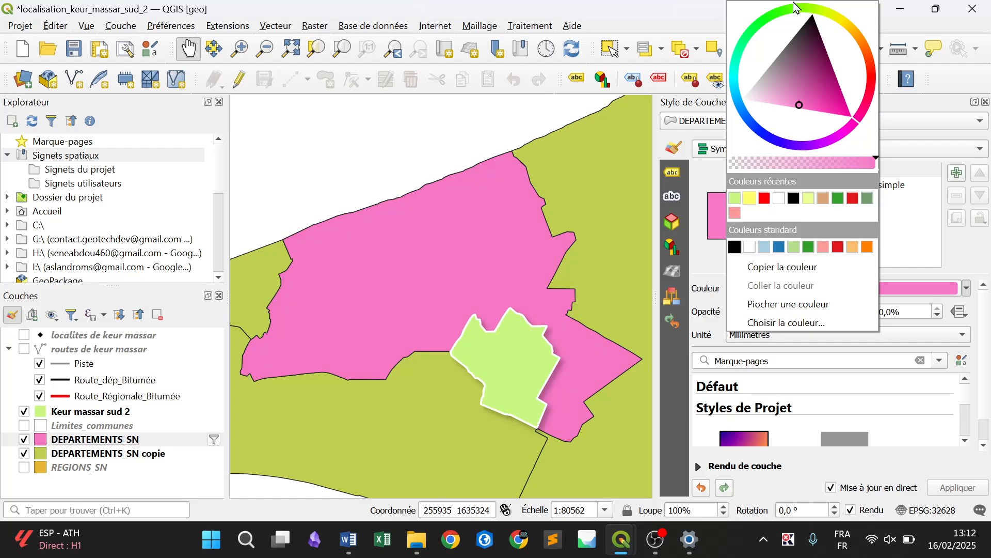
left_click(845, 10)
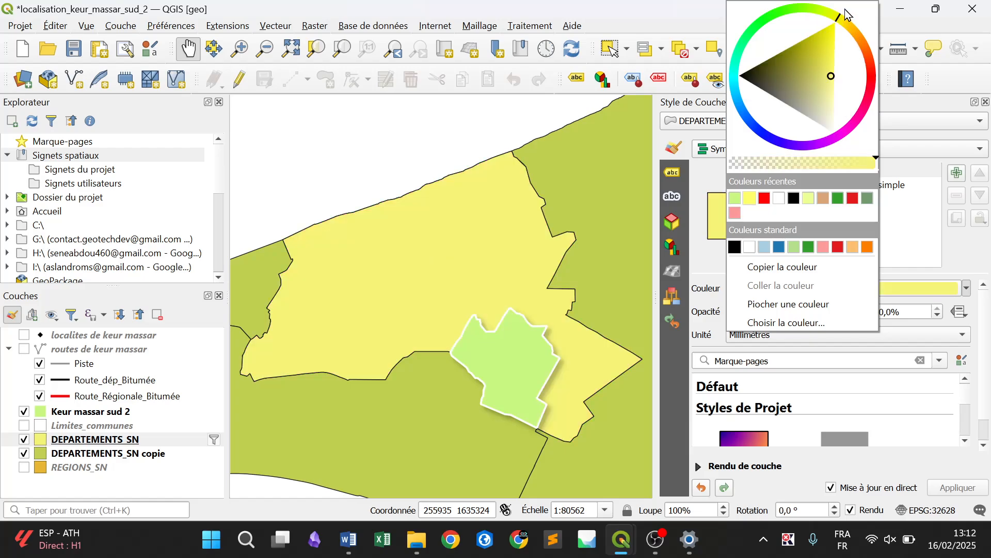
left_click(874, 76)
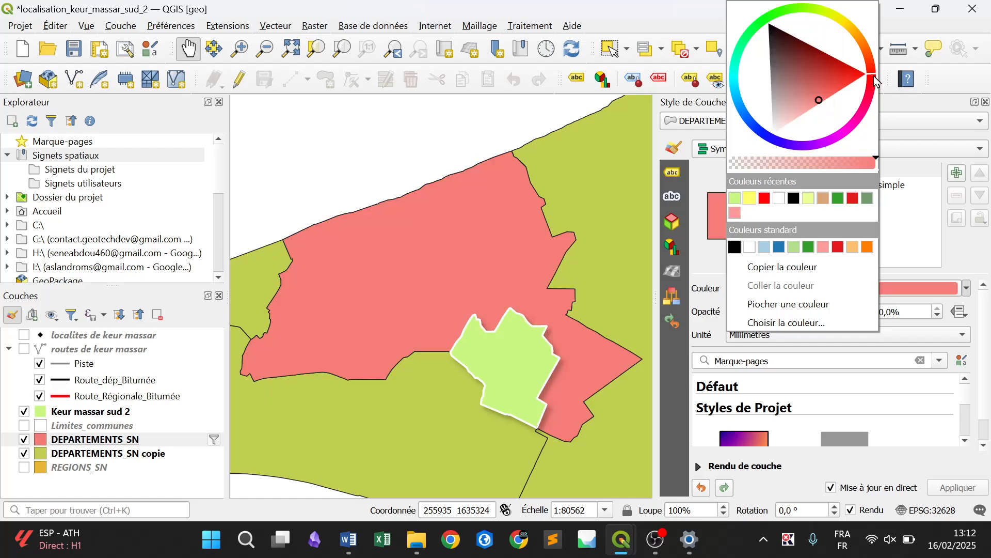
left_click(767, 143)
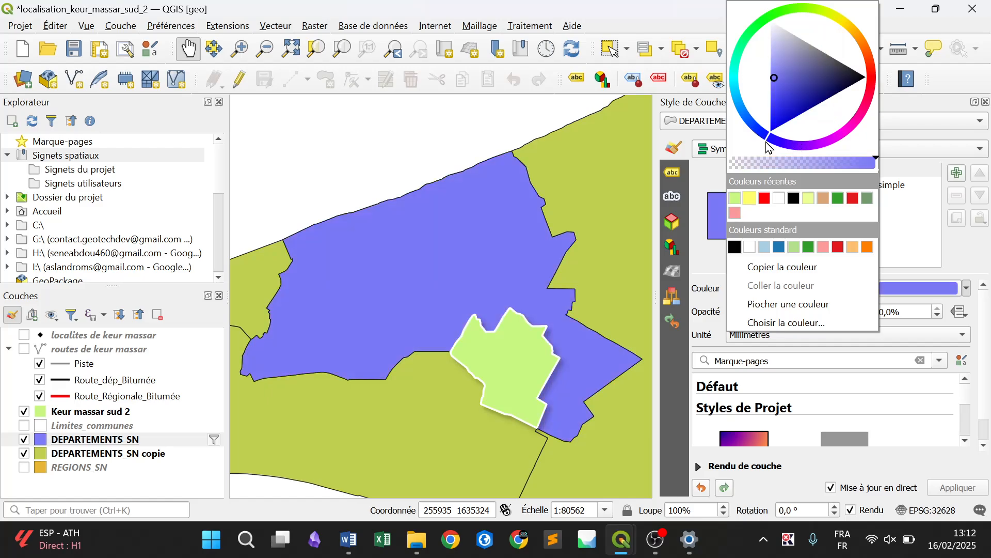
left_click(873, 72)
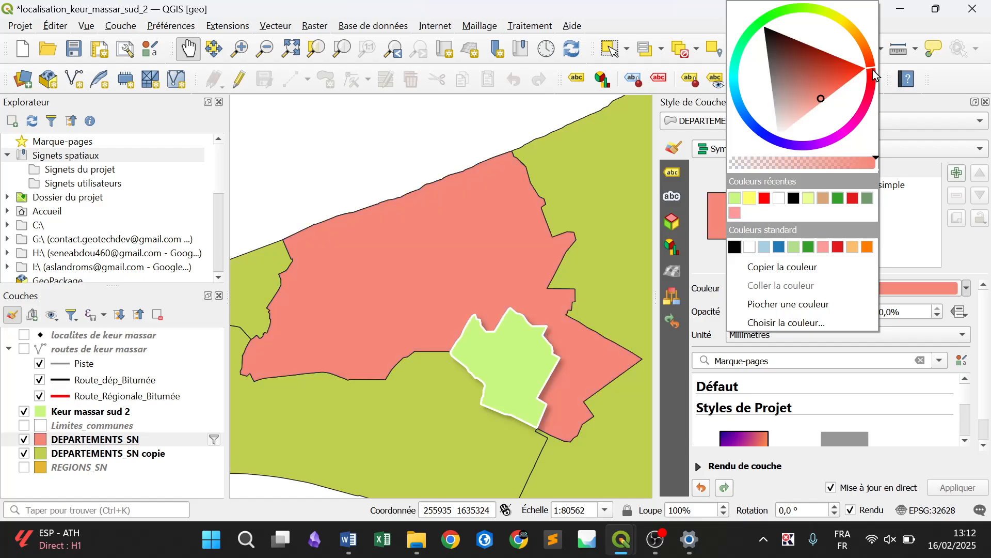
left_click(835, 89)
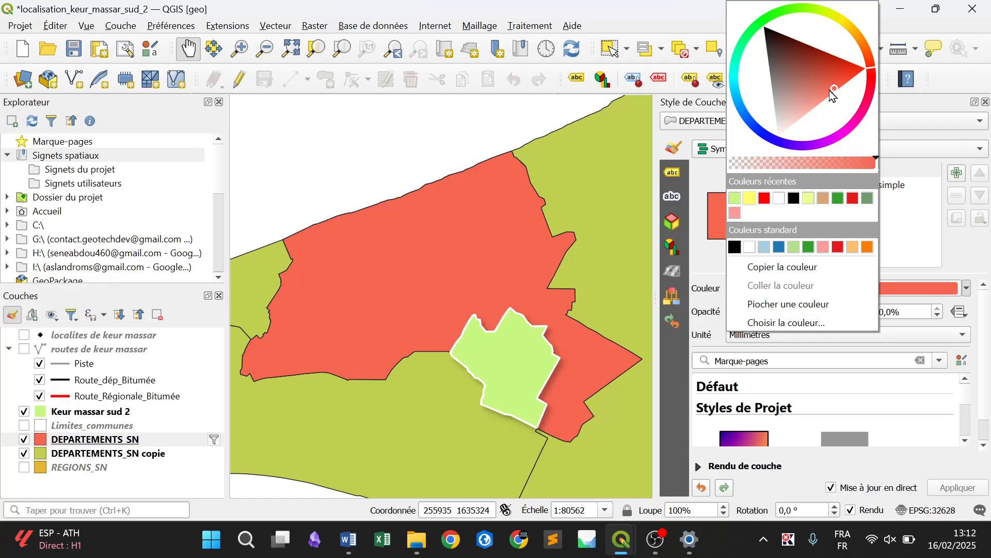
left_click(707, 256)
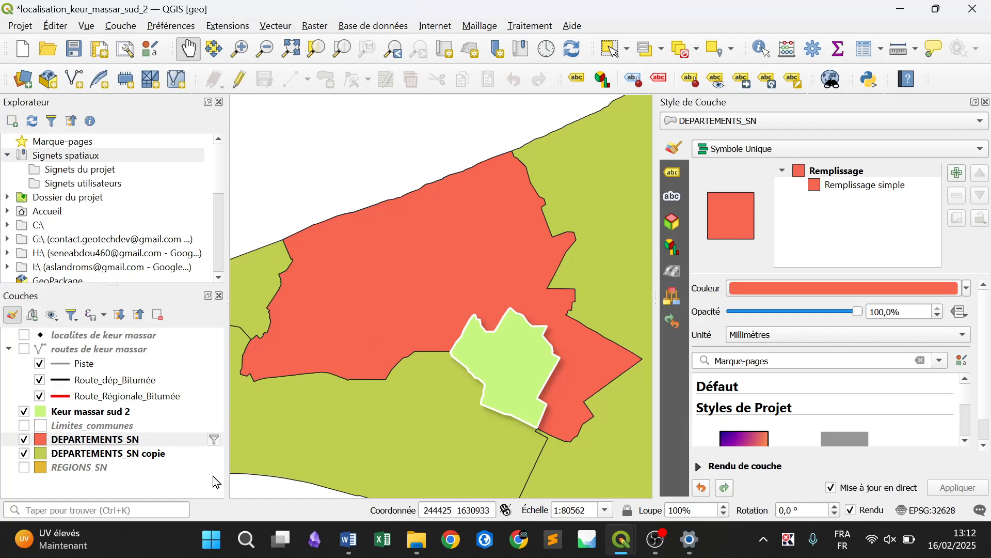
Change the fill colour of the DEPARTEMENTS_SN copie layer to white
left_click(164, 457)
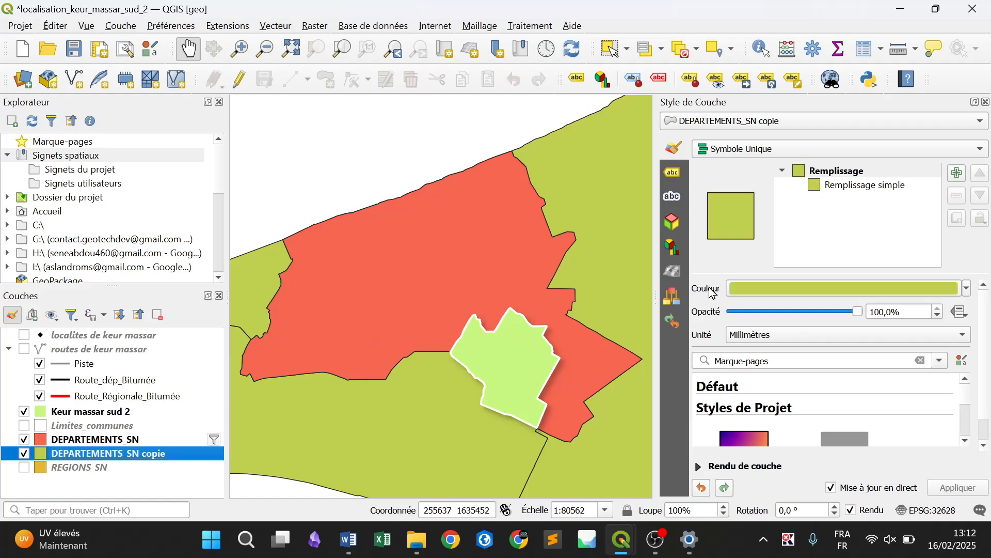
left_click(971, 288)
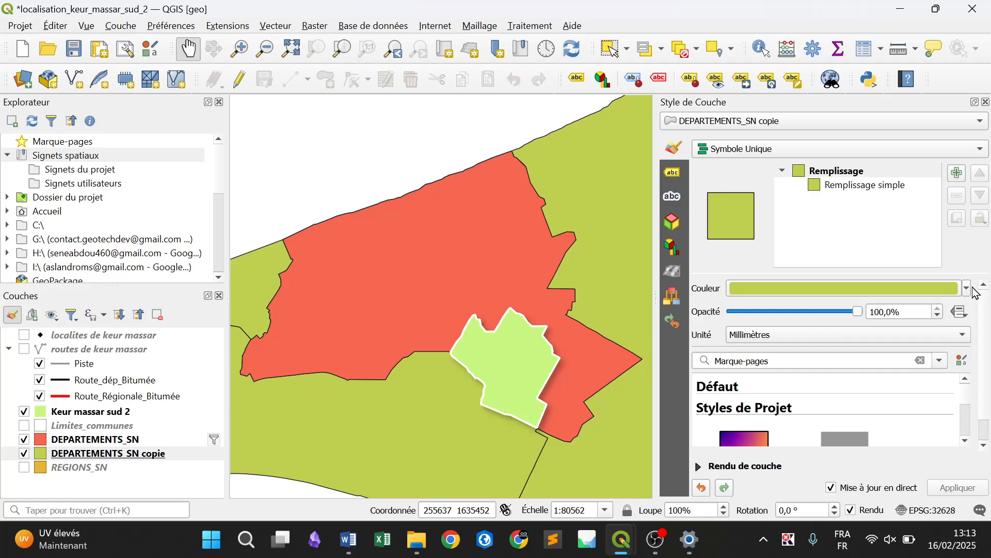
left_click(969, 289)
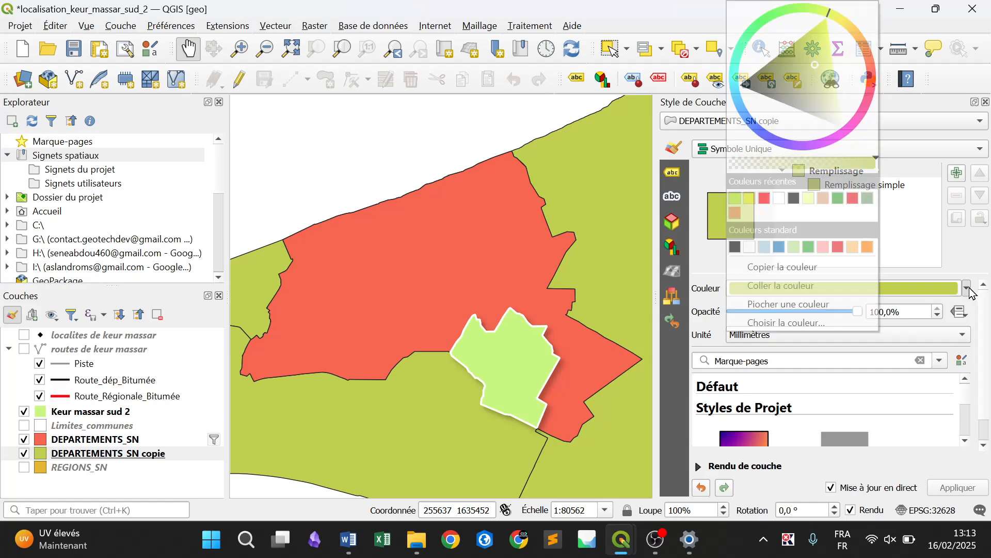
left_click(778, 199)
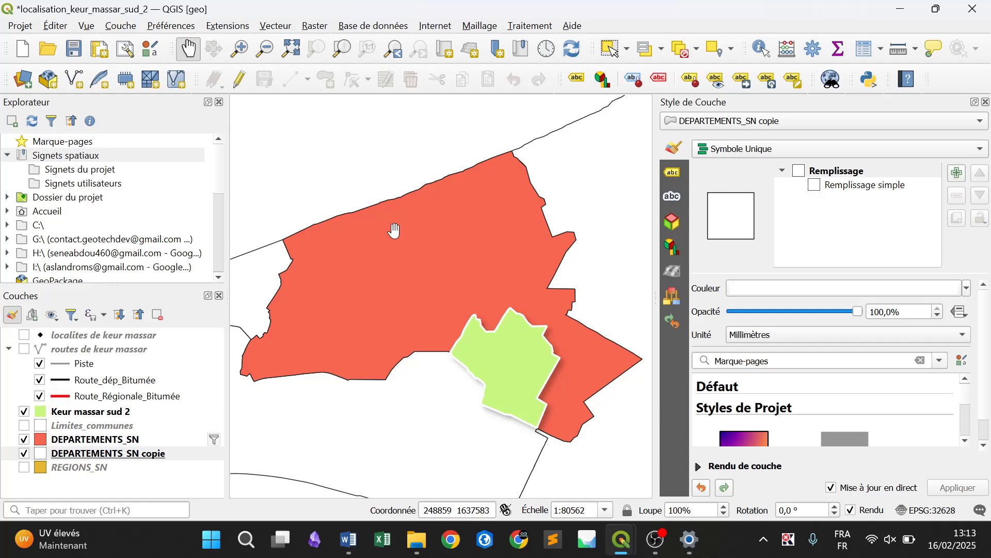
Turn on simple labels for the DEPARTEMENTS_SN copie layer, using the DEPT field as the label value
left_click(672, 174)
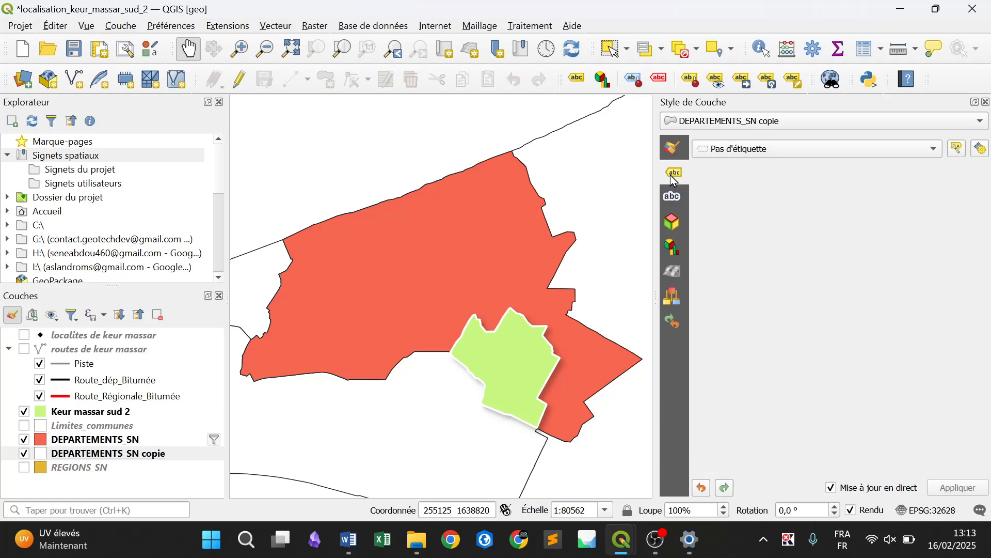
left_click(766, 148)
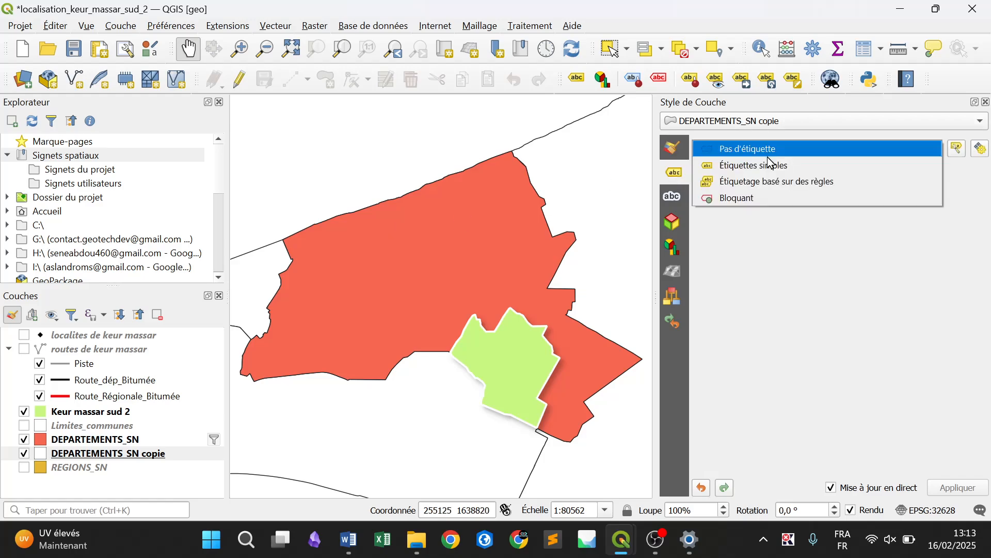
left_click(768, 164)
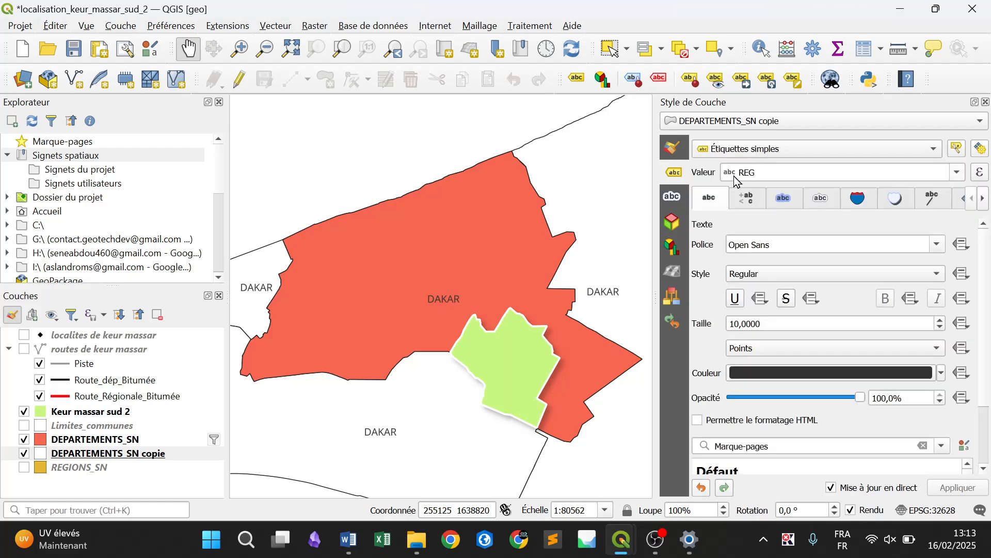
left_click(958, 172)
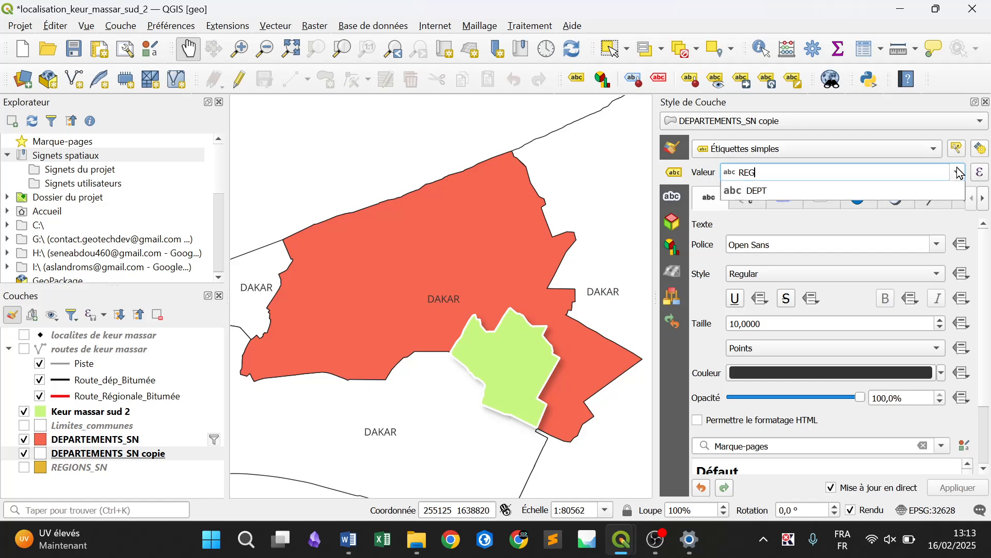
left_click(858, 206)
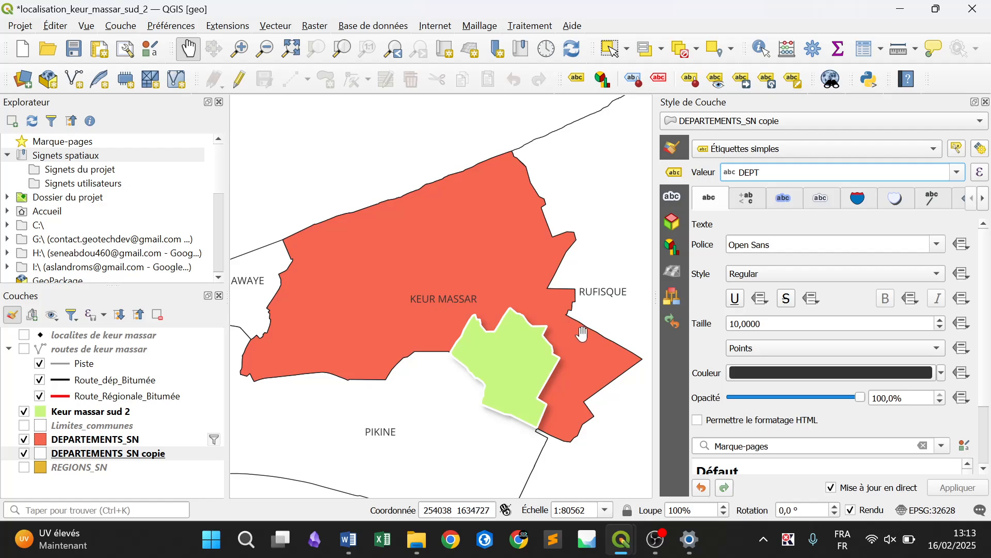
Switch to the Keur massar sud layout and add a second map about 64 mm wide above the legend
mouse_move(622, 539)
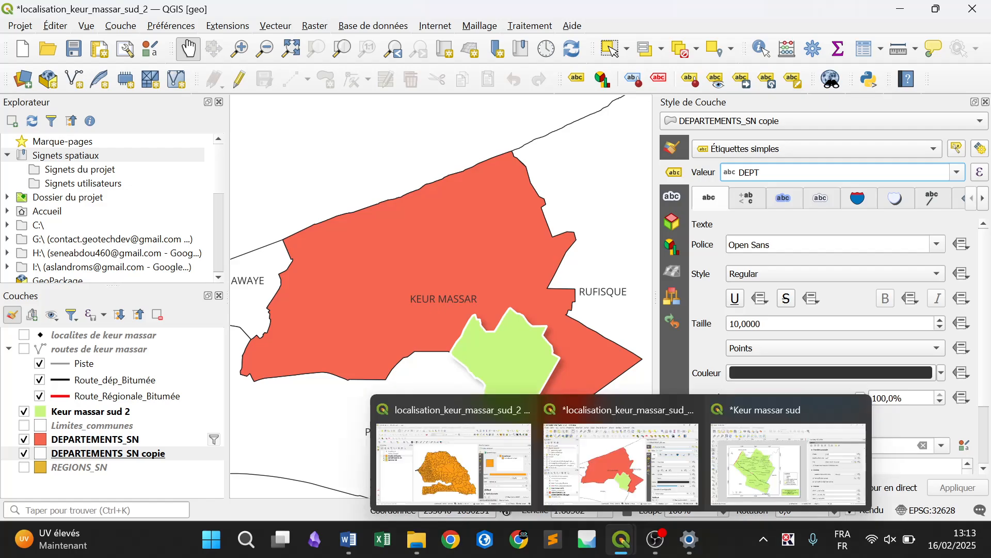
left_click(768, 443)
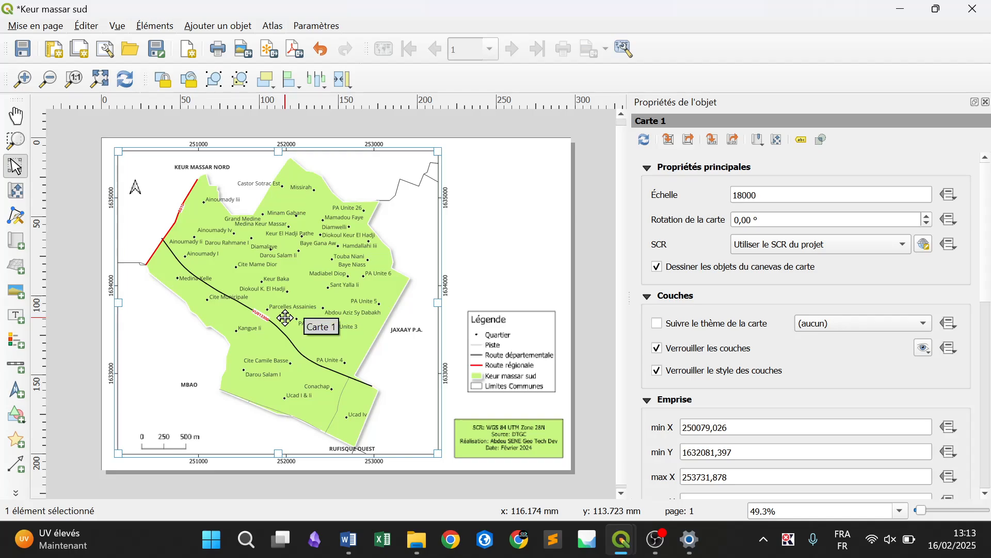
left_click(229, 27)
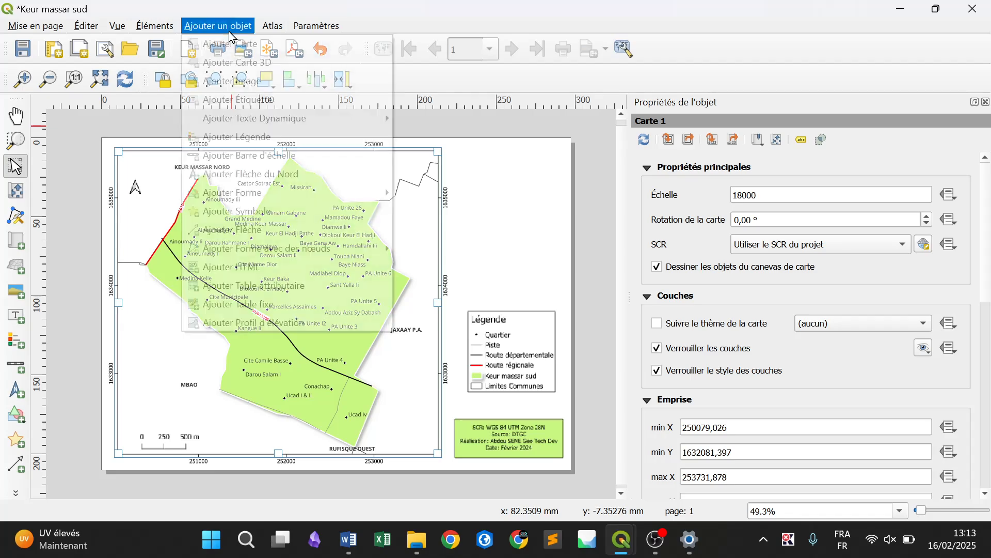
left_click(251, 51)
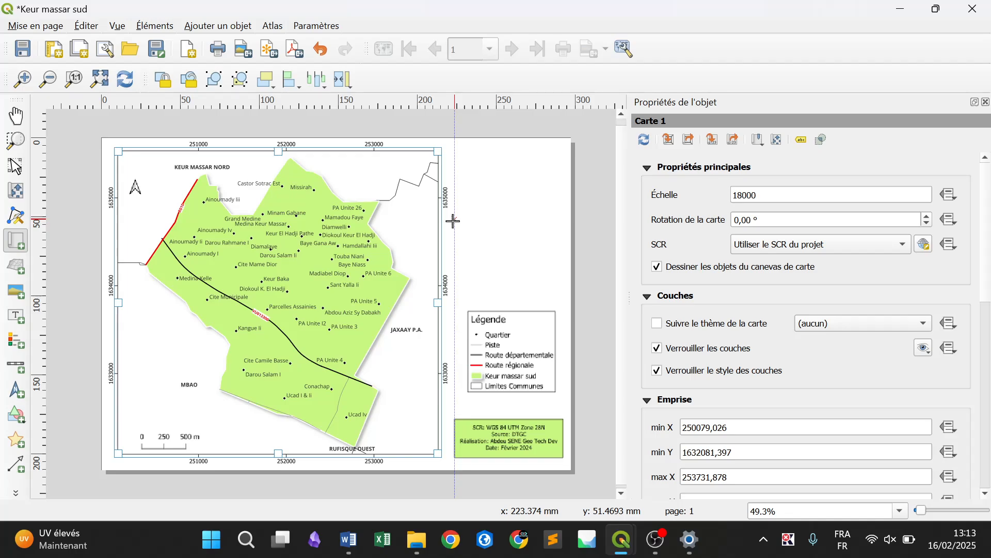
left_click_drag(454, 222, 559, 298)
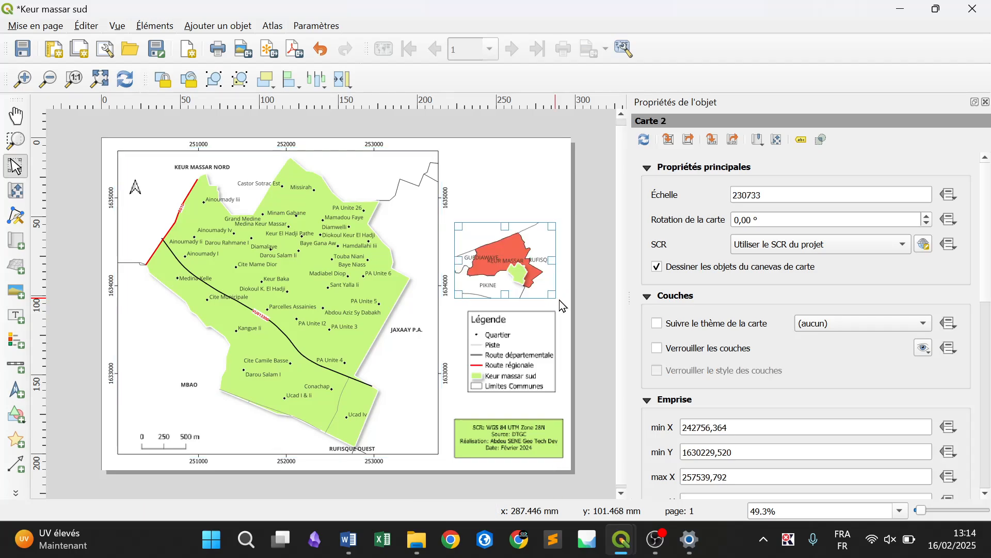
left_click(584, 300)
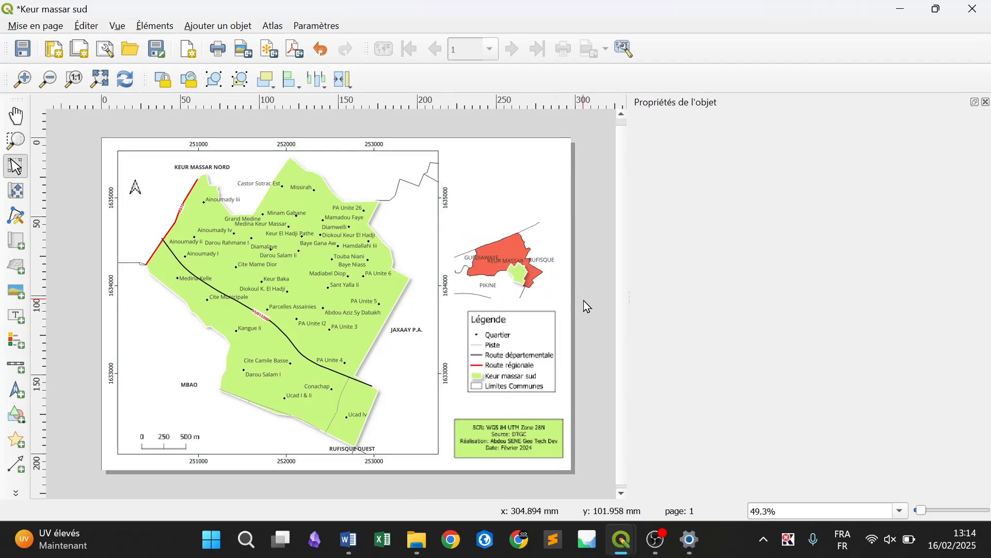
left_click(516, 286)
In the main project window, set the DEPARTEMENTS_SN copie label size to 8 points, and refresh the layout to show it
mouse_move(621, 542)
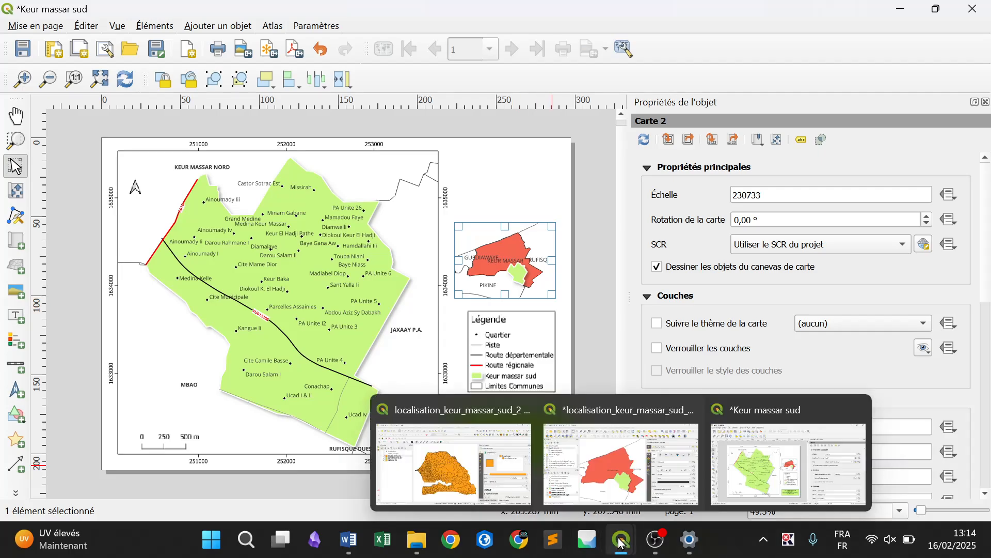
left_click(595, 454)
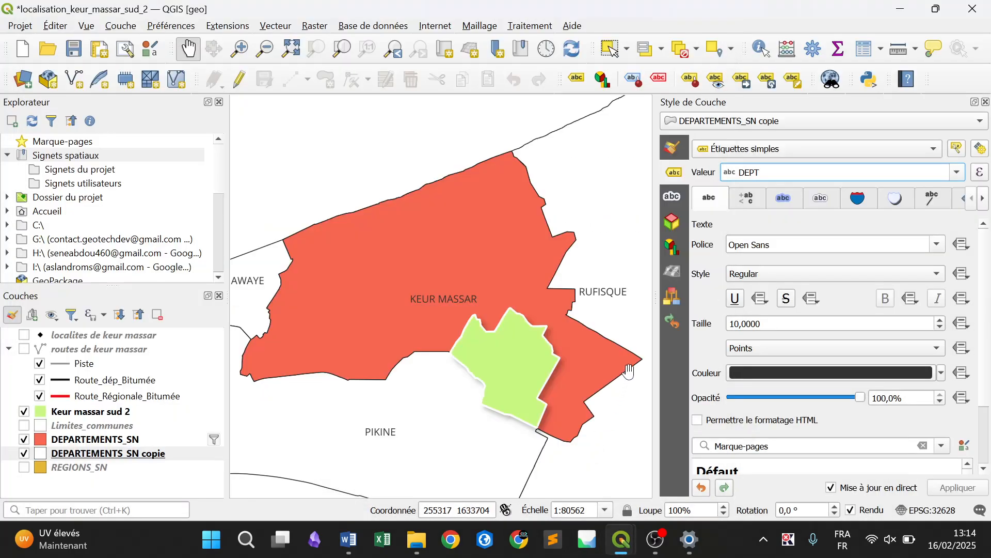
left_click(174, 455)
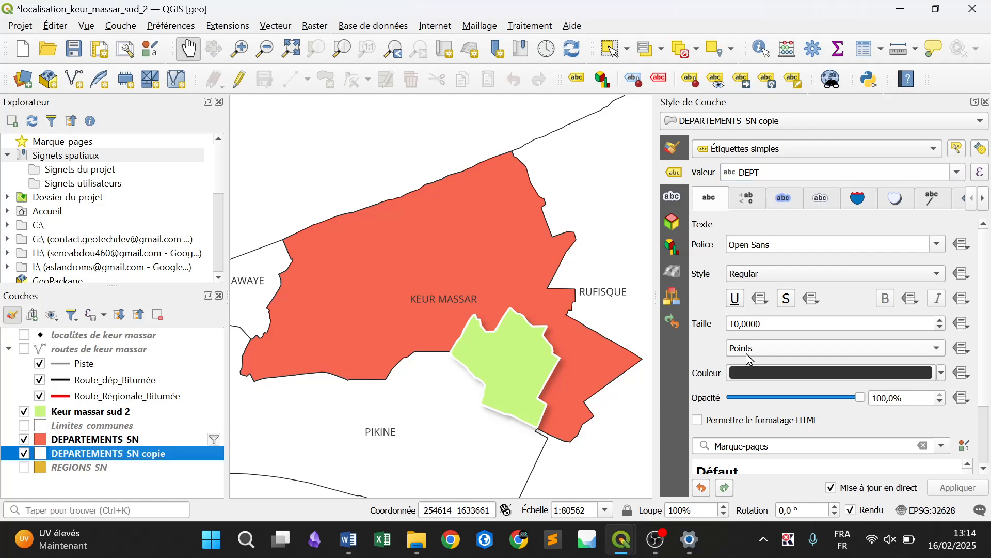
left_click(942, 327)
left_click(942, 328)
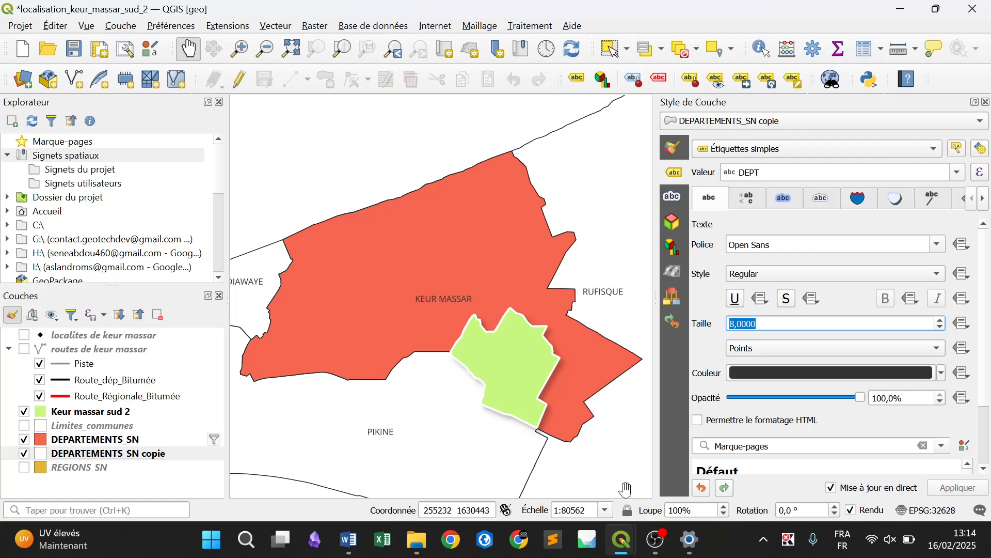
mouse_move(622, 540)
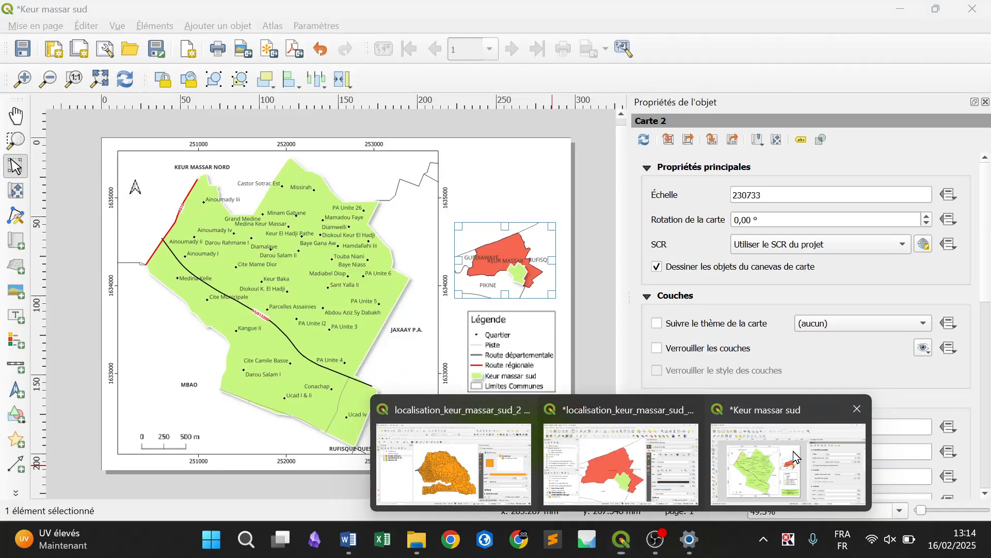
left_click(794, 457)
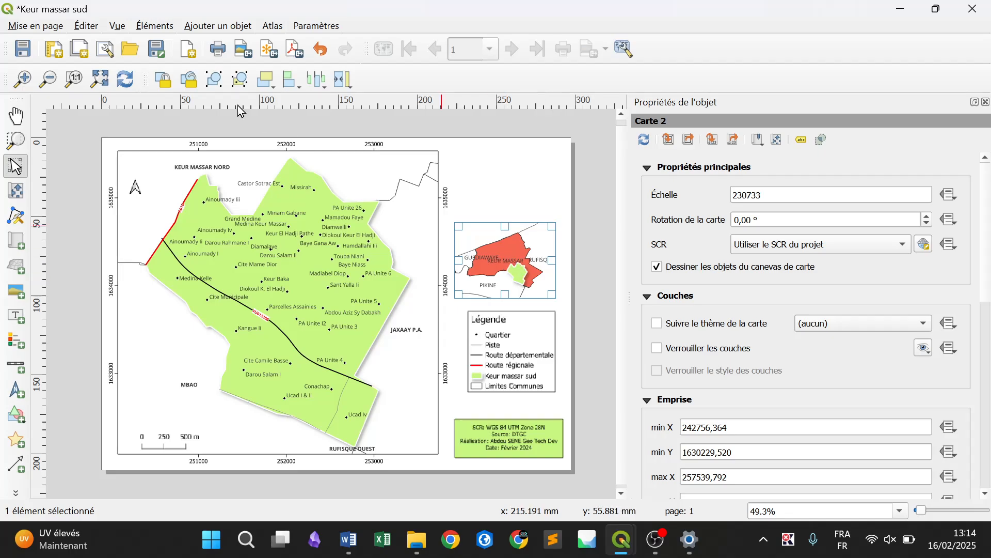
left_click(125, 80)
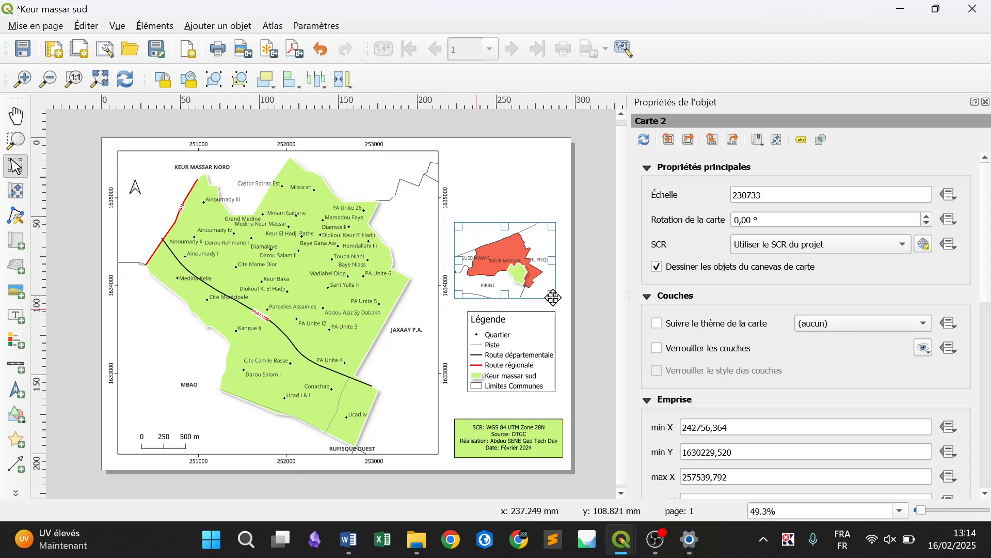
left_click(580, 317)
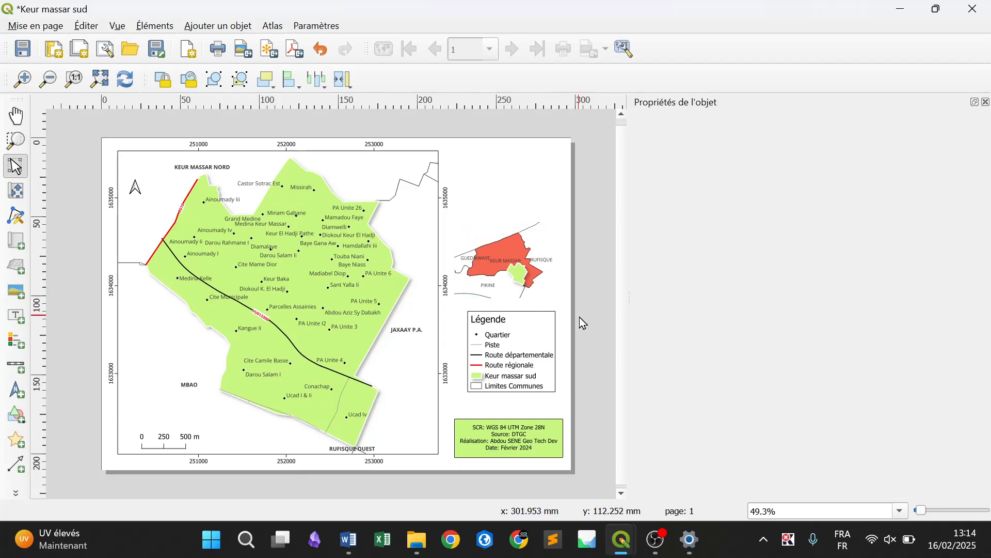
Enable a frame around the second map above the legend
left_click(521, 259)
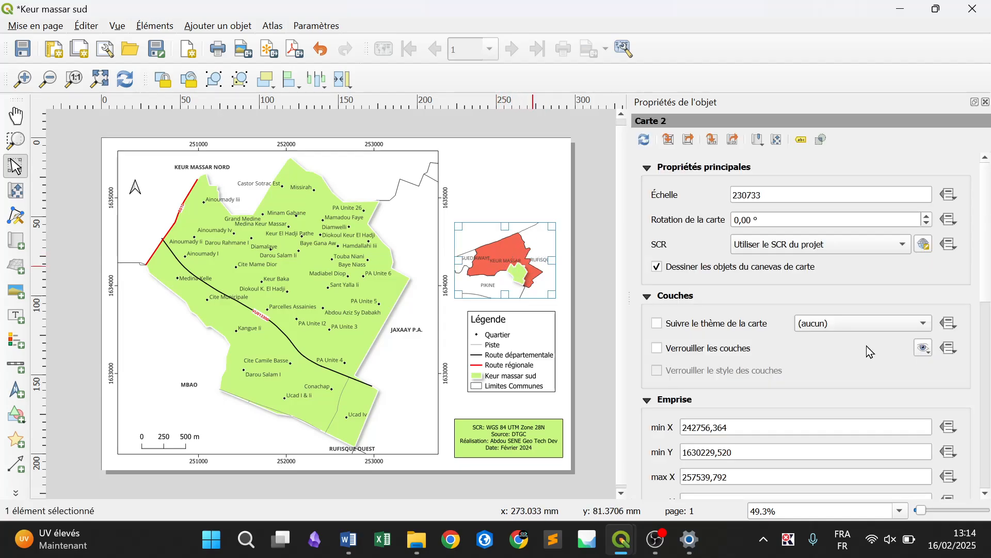
scroll(980, 377, "down", 10)
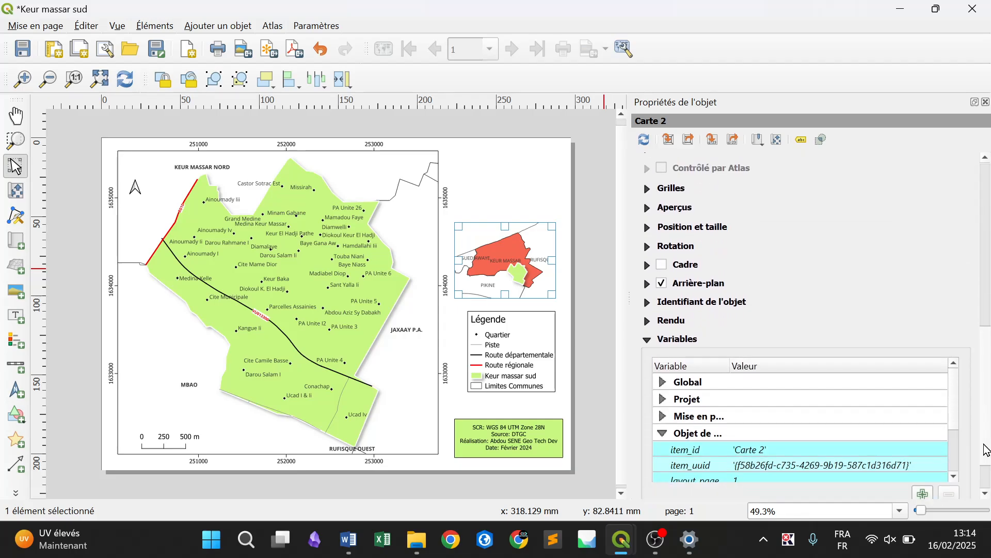
left_click(663, 266)
left_click(592, 288)
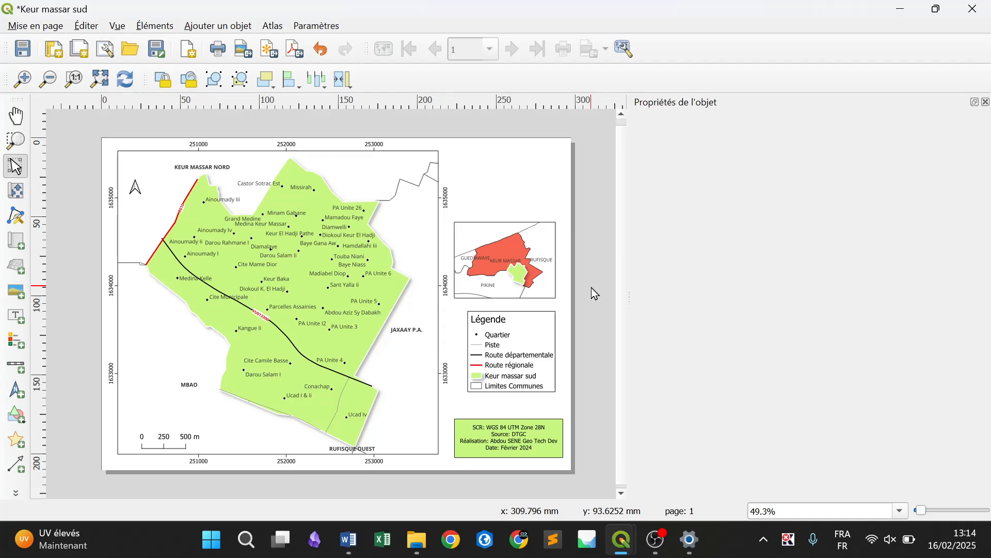
Lock the layers and the layer styles of the second map in the layout
left_click(516, 256)
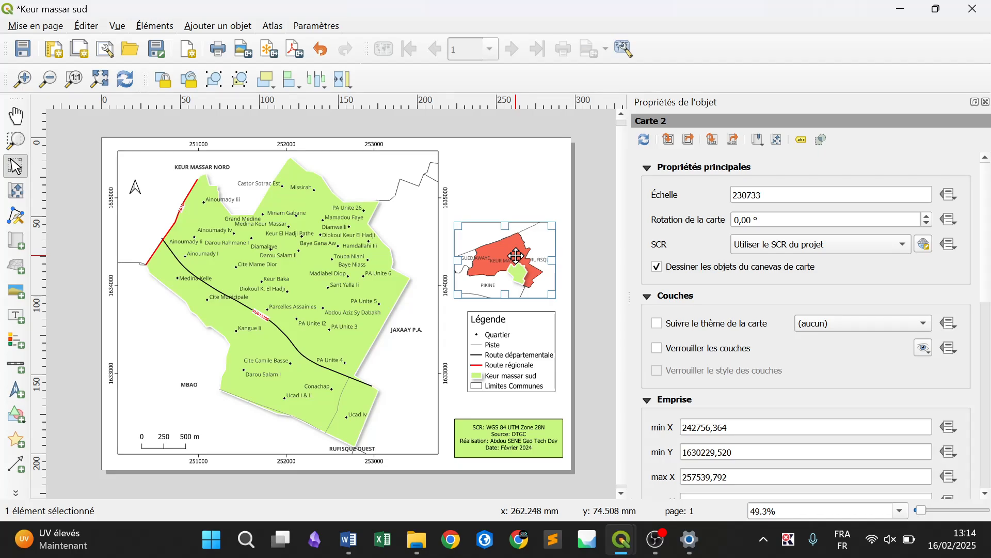
left_click(698, 350)
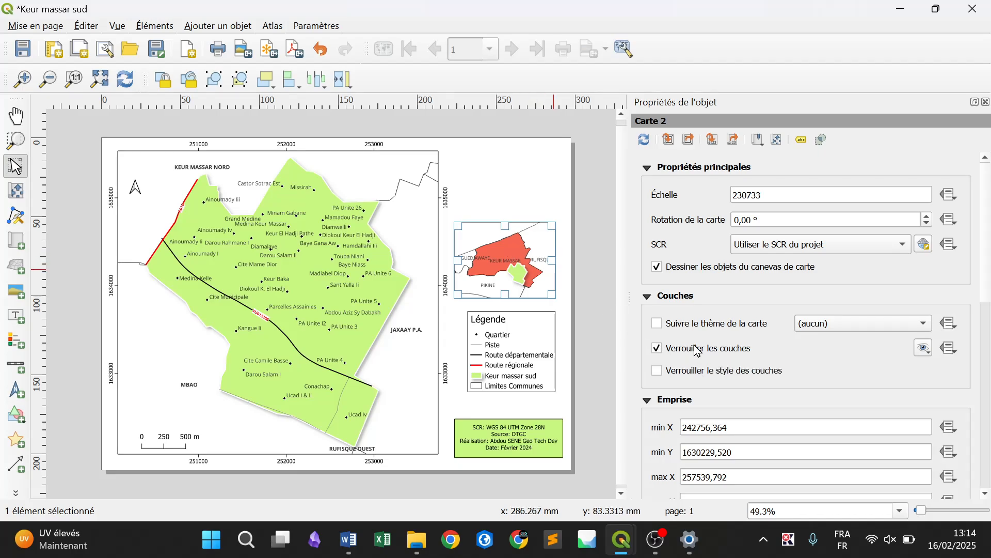
left_click(680, 376)
left_click(356, 315)
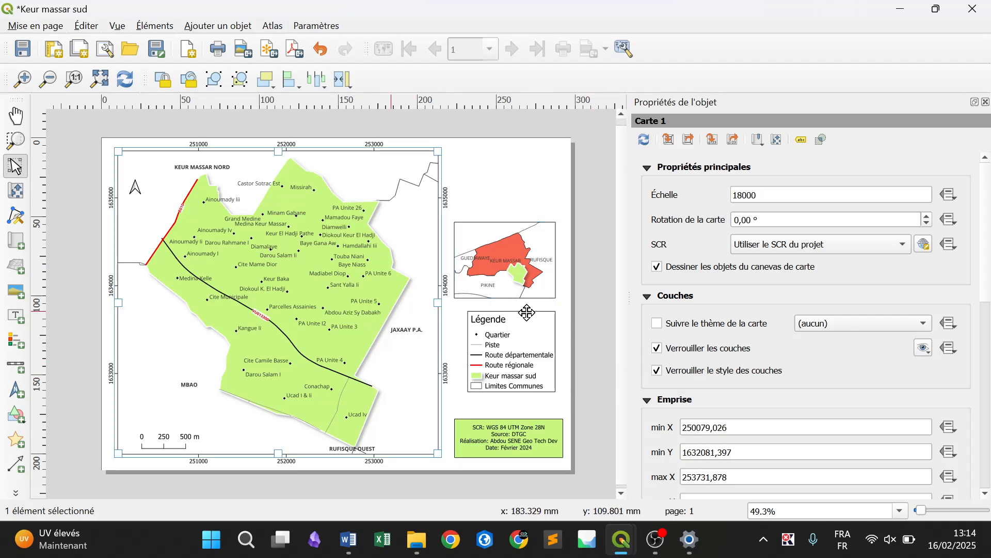
left_click(591, 367)
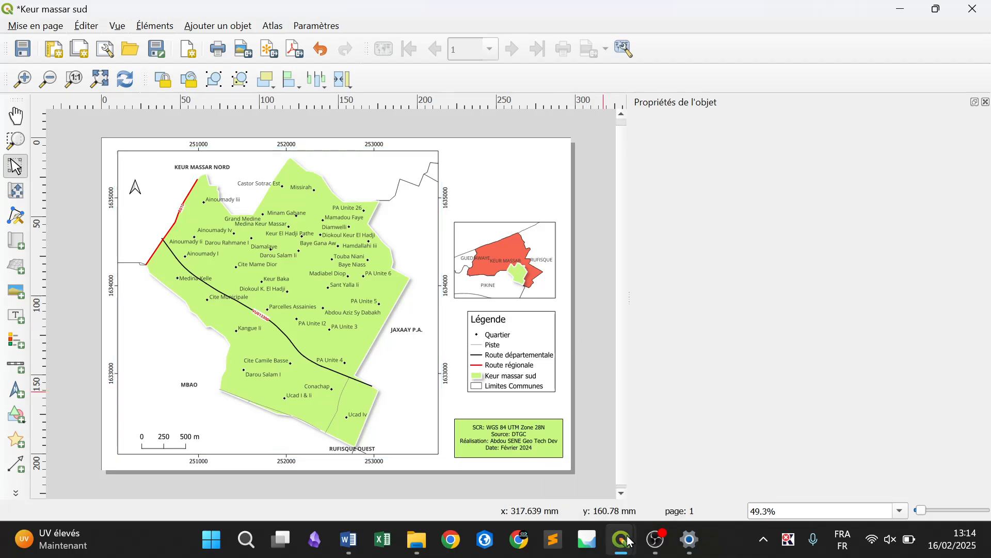
Back in the main project window, hide Keur massar sud 2 and DEPARTEMENTS_SN copie, and display and select the REGIONS_SN layer
mouse_move(630, 541)
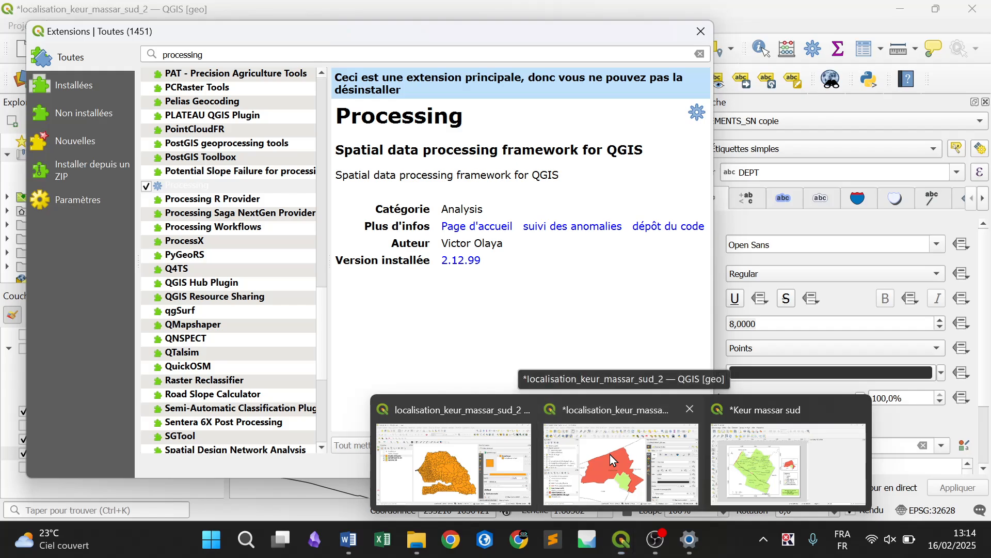
left_click(609, 454)
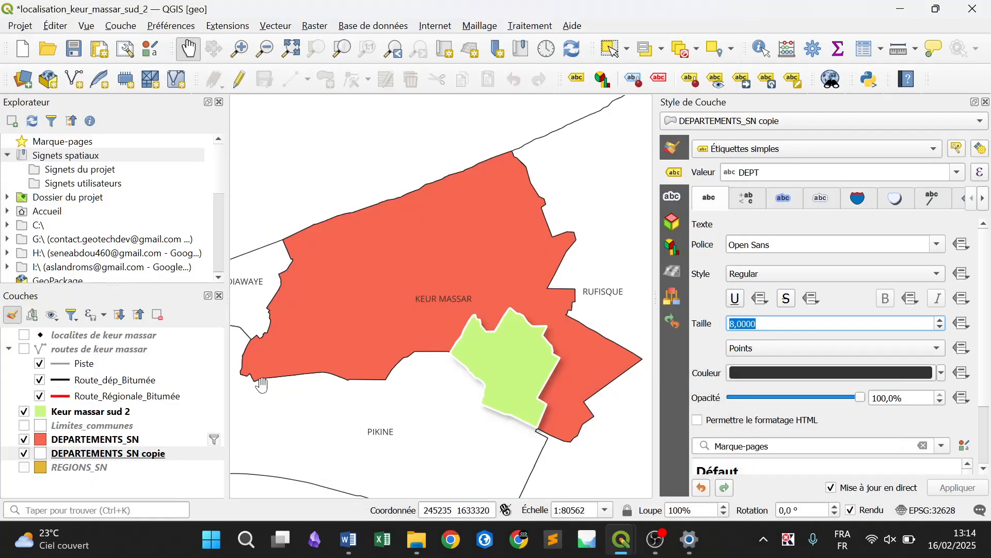
left_click(23, 412)
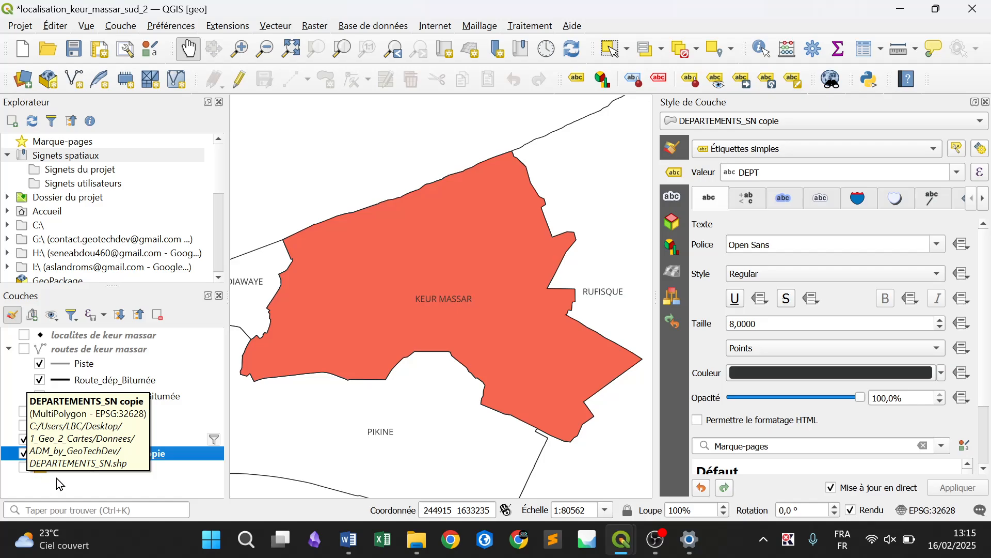
left_click(24, 453)
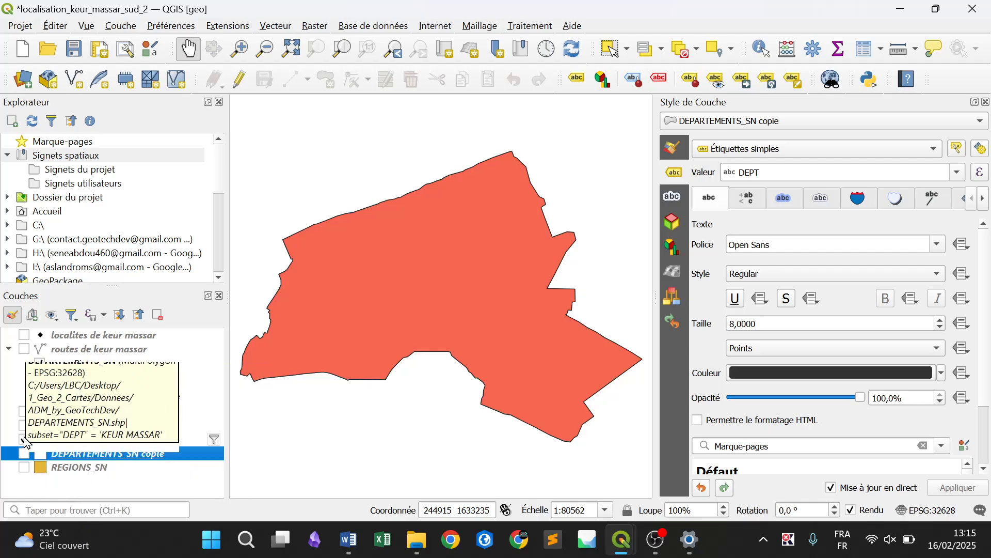
left_click(24, 467)
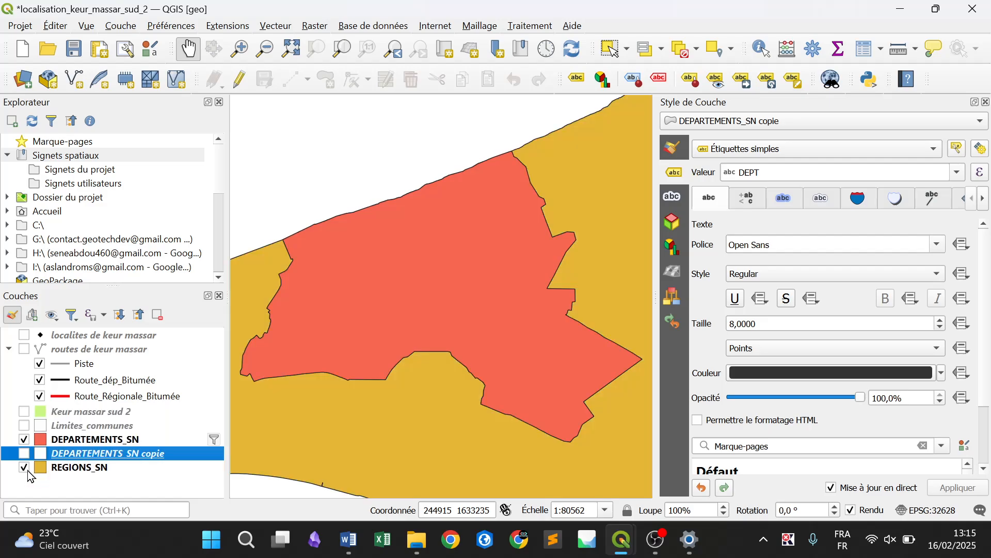
left_click(71, 468)
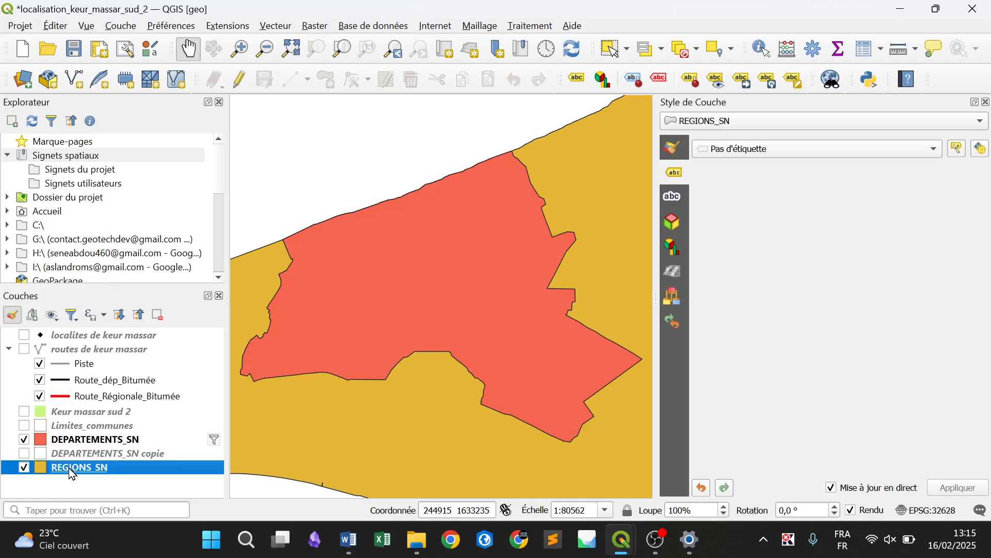
Zoom the map to the extent of REGIONS_SN, duplicate the layer, and display the duplicate
right_click(69, 466)
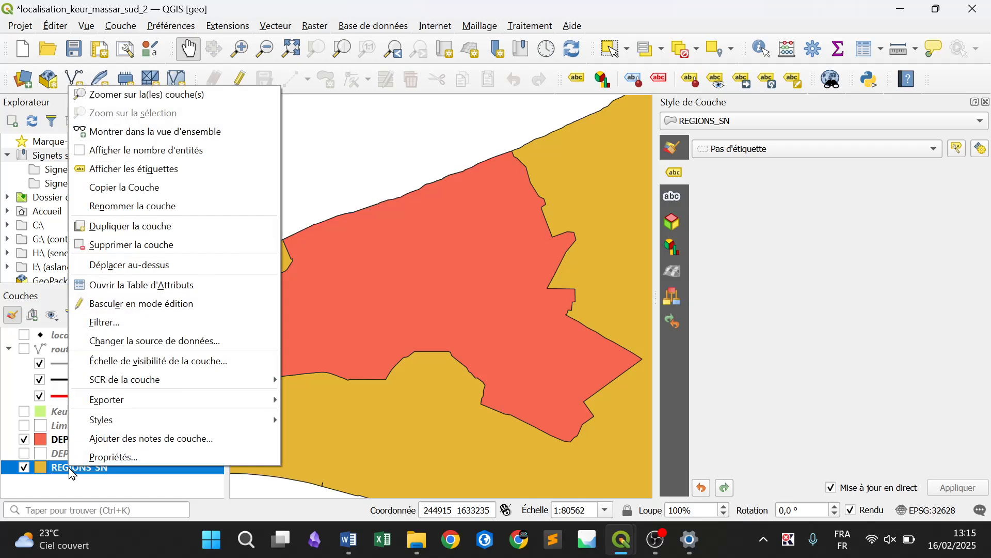
left_click(199, 90)
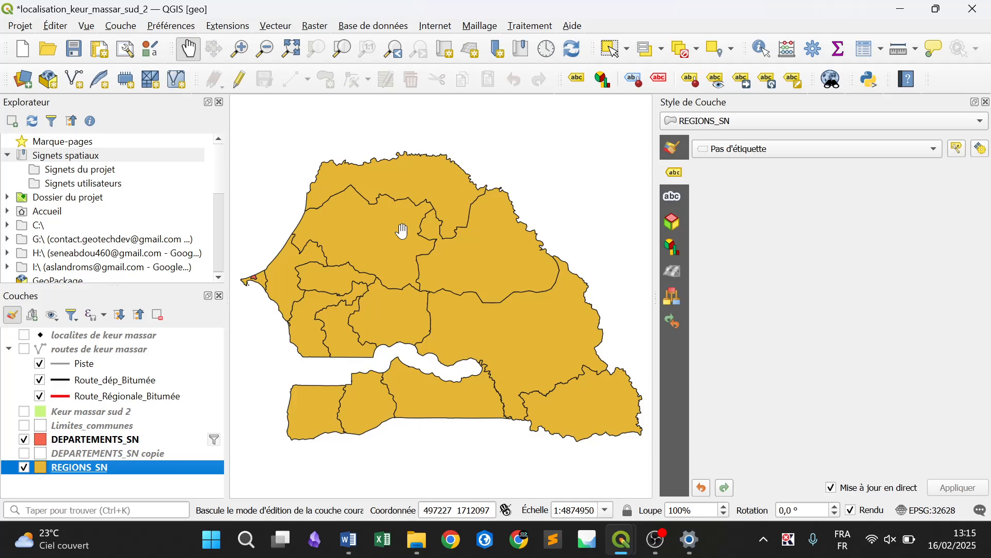
right_click(87, 468)
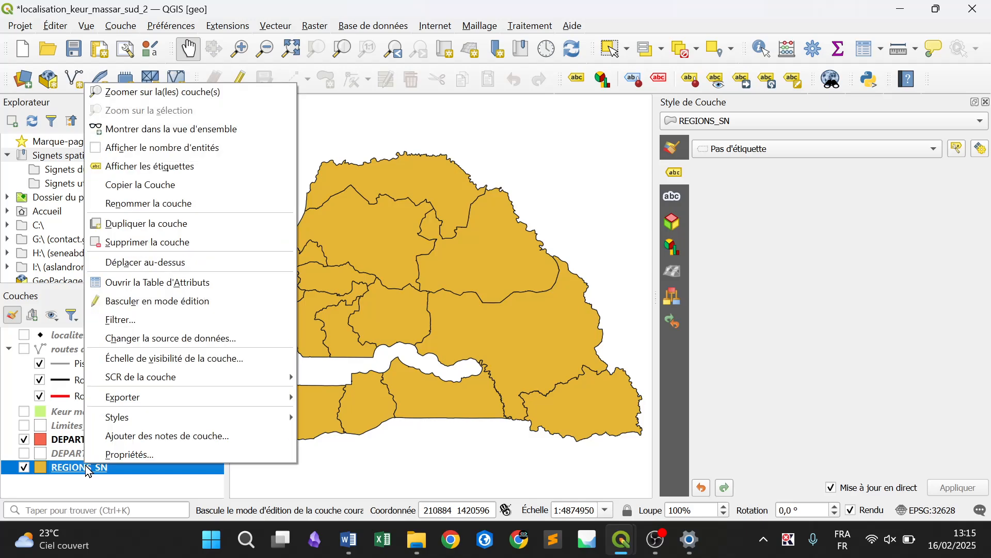
left_click(144, 224)
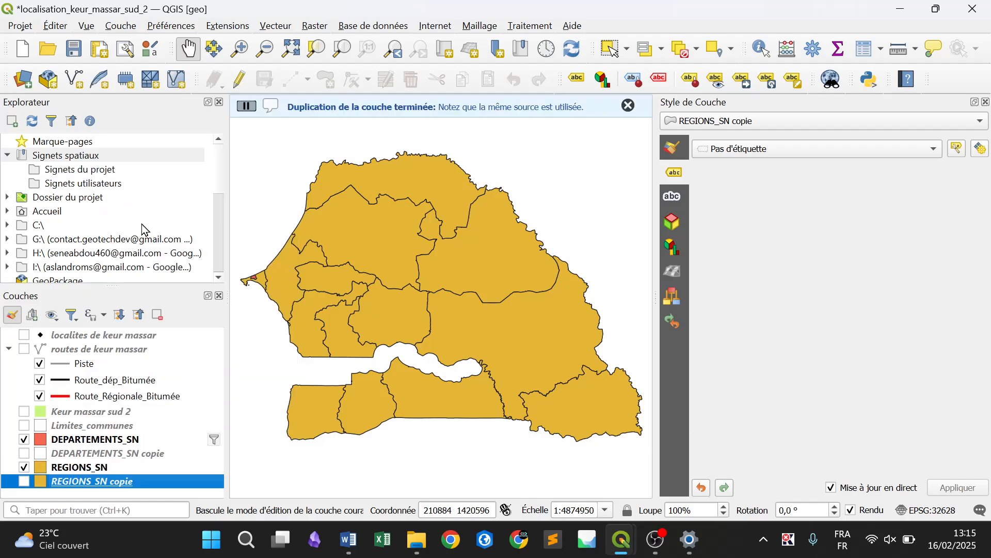
left_click(24, 482)
Filter the original REGIONS_SN layer with "REG" = 'DAKAR', and toggle the REGIONS_SN copie visibility to check the result
left_click(100, 468)
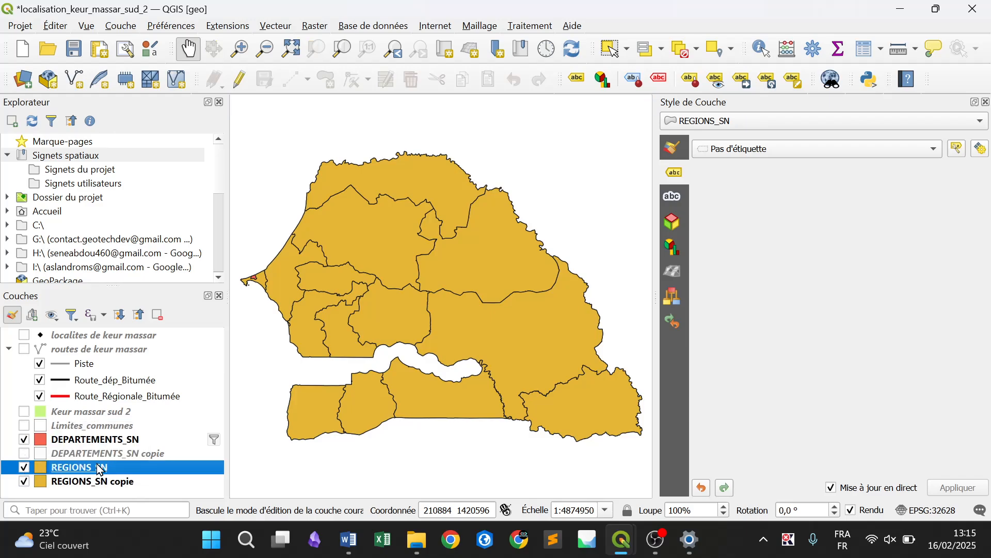
right_click(100, 468)
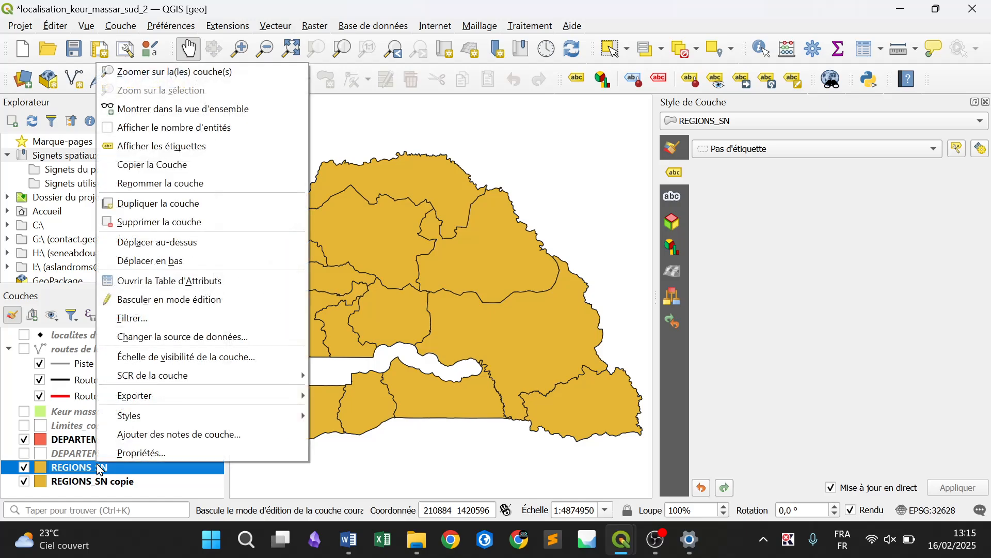
left_click(137, 317)
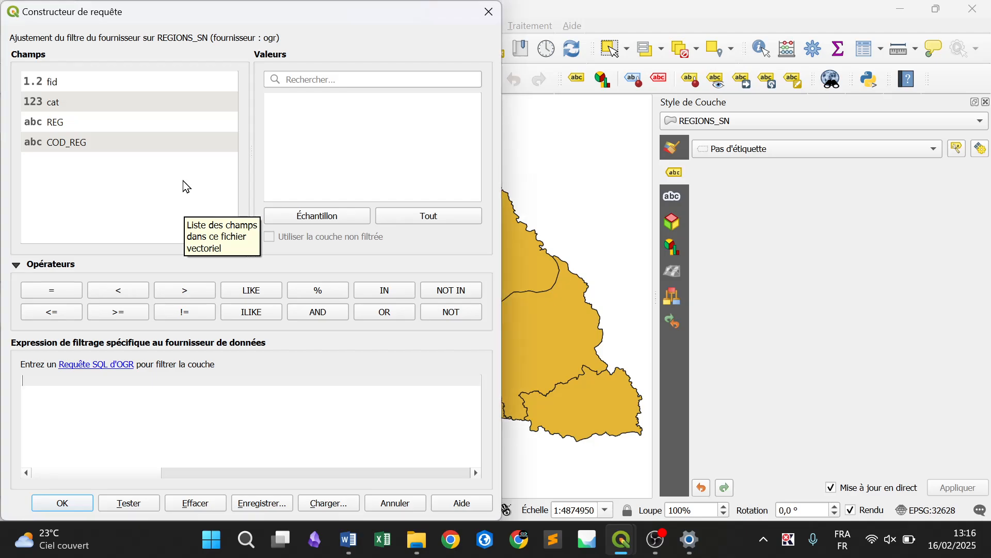
left_click(67, 128)
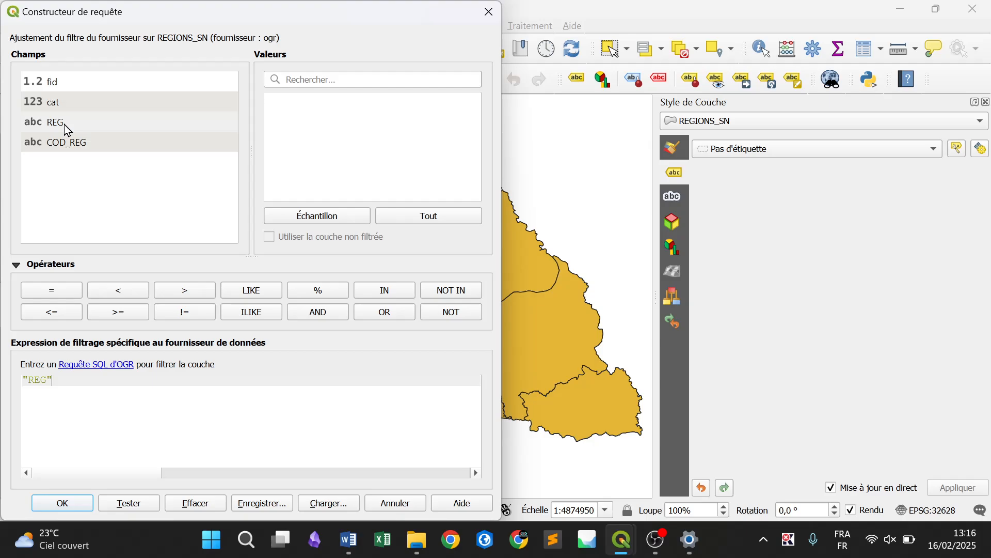
left_click(52, 290)
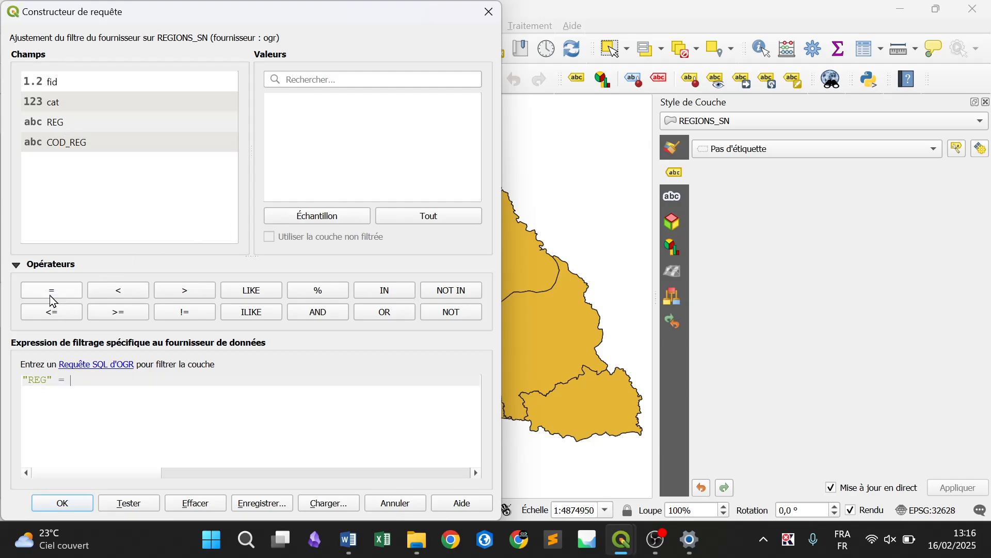
left_click(414, 218)
left_click(300, 101)
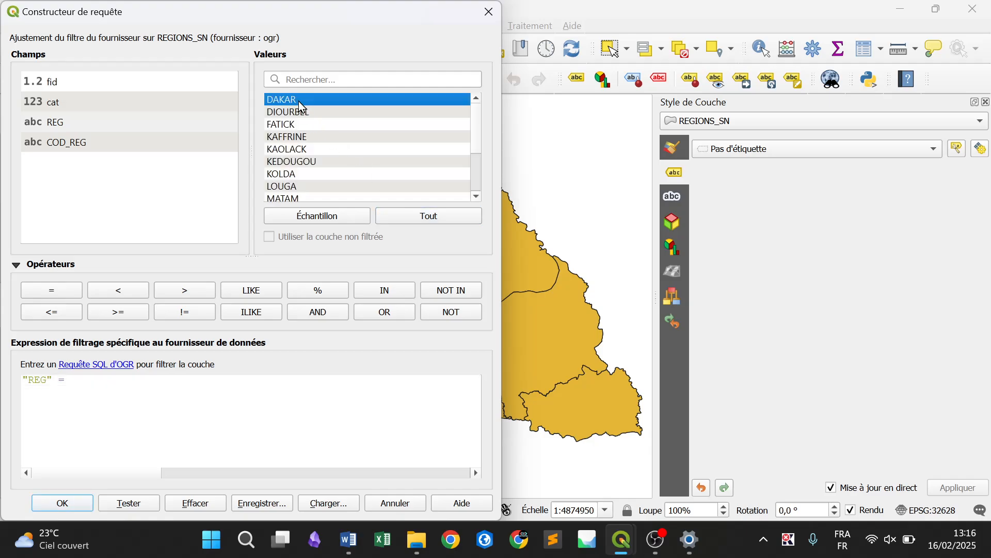
double_click(301, 105)
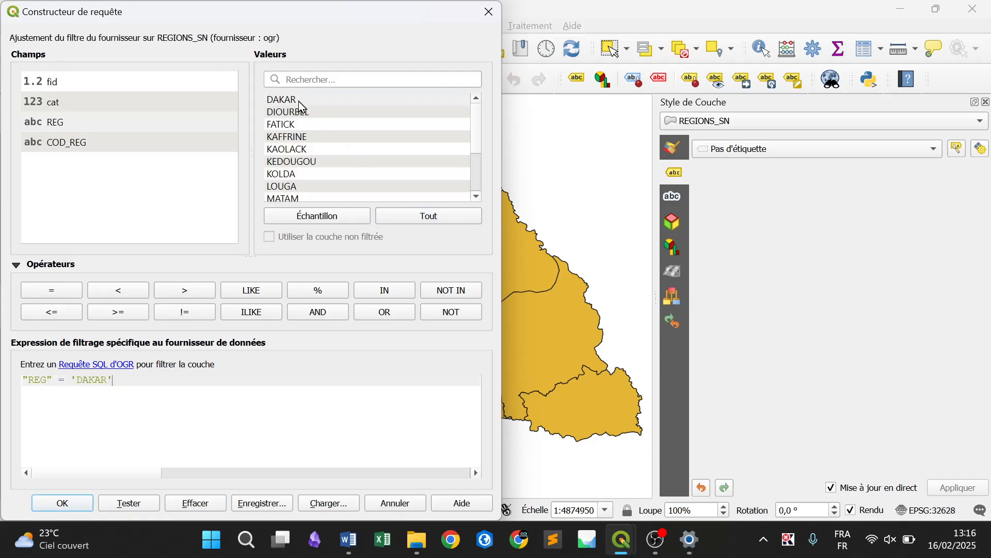
left_click(64, 506)
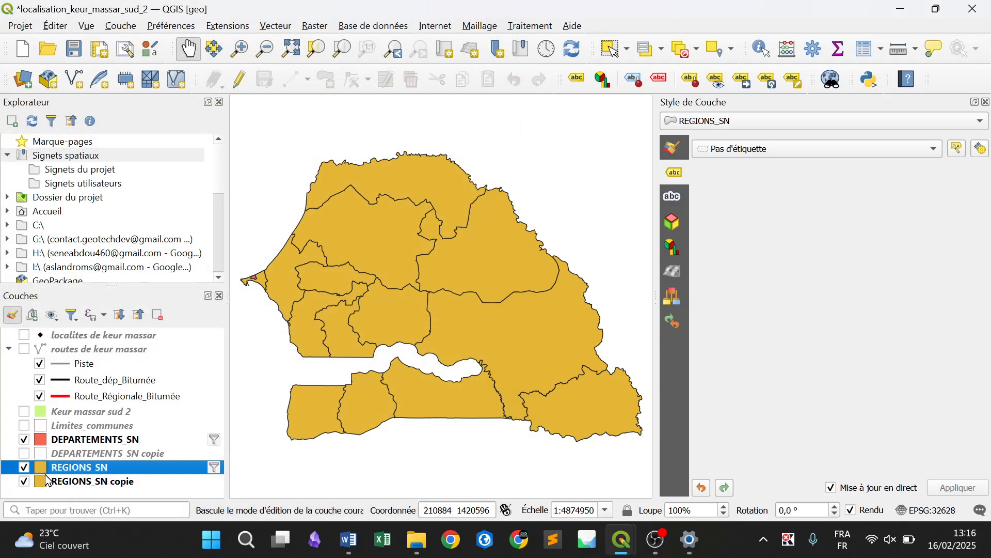
left_click(24, 483)
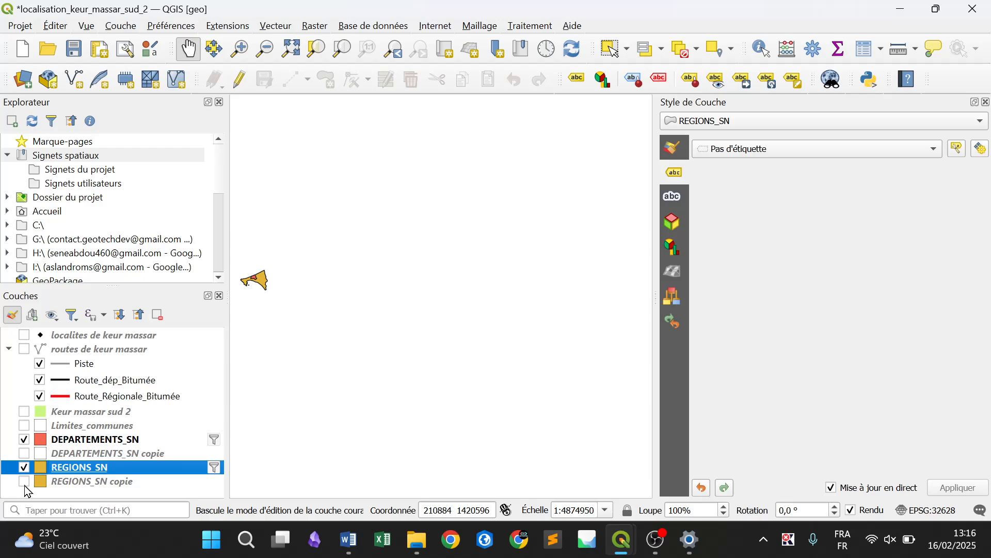
left_click(24, 482)
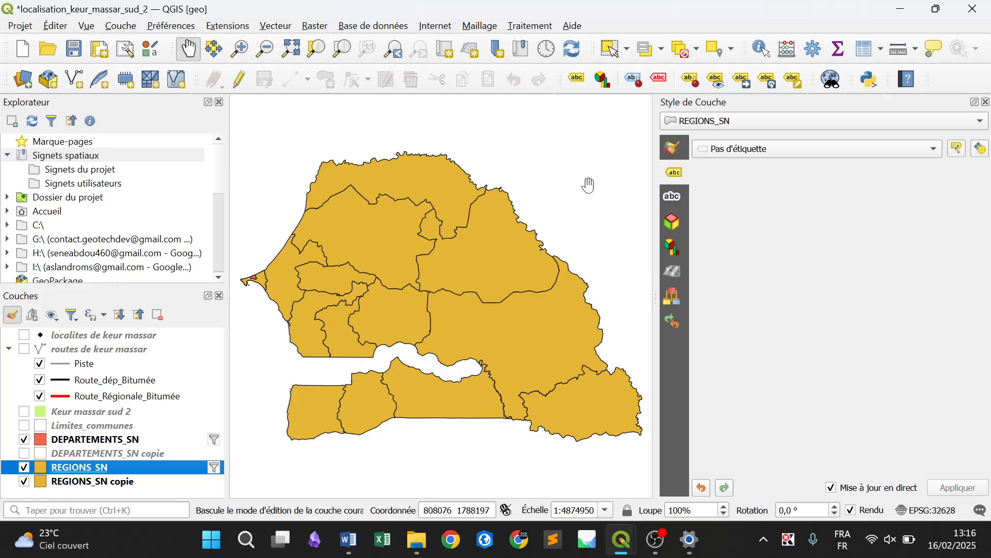
Change the fill colour of the filtered REGIONS_SN layer to bright red
left_click(673, 150)
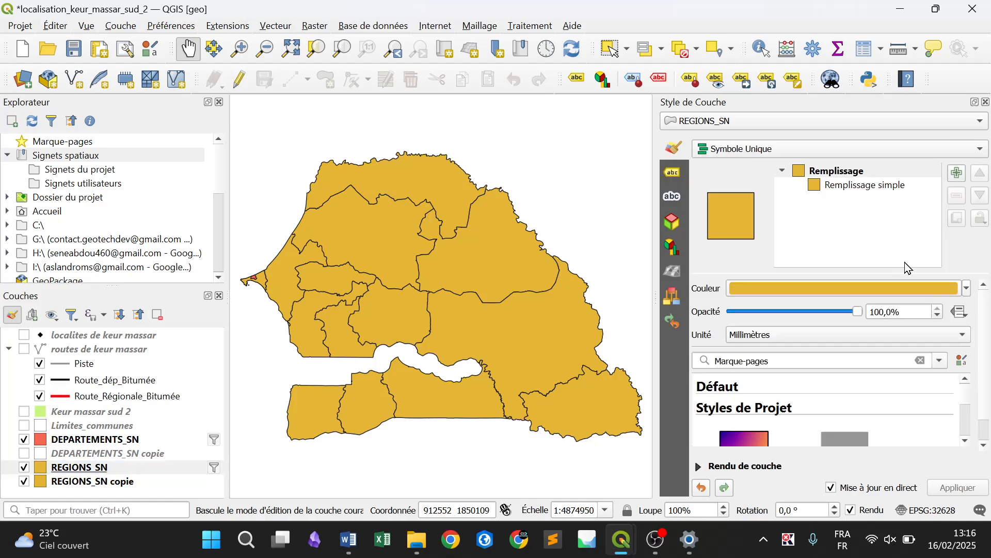
left_click(967, 288)
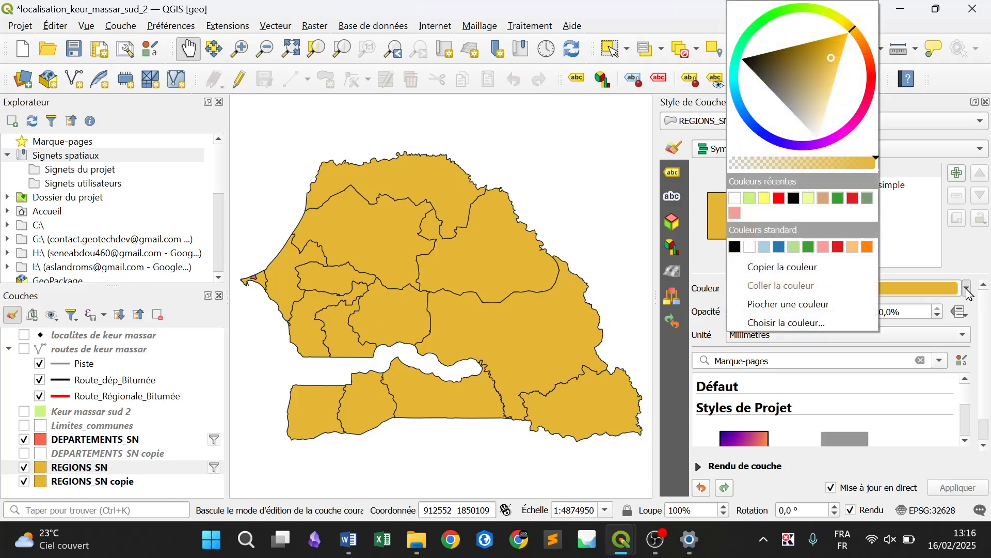
left_click(870, 70)
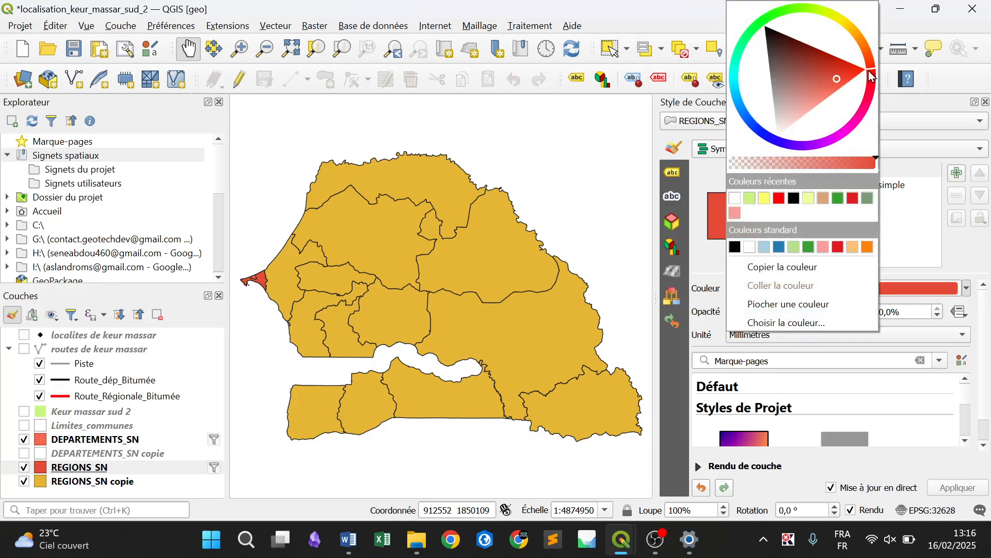
left_click_drag(852, 72, 874, 72)
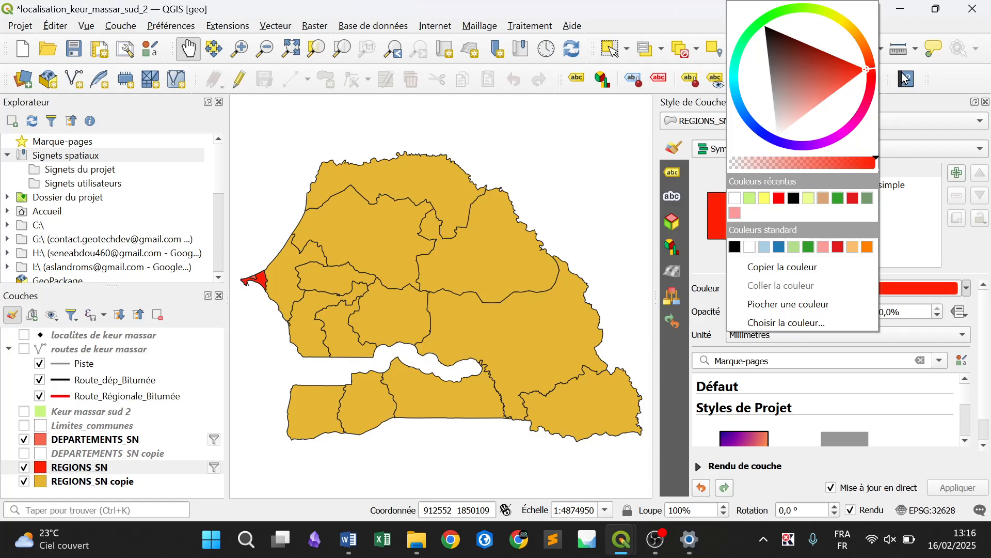
left_click(968, 243)
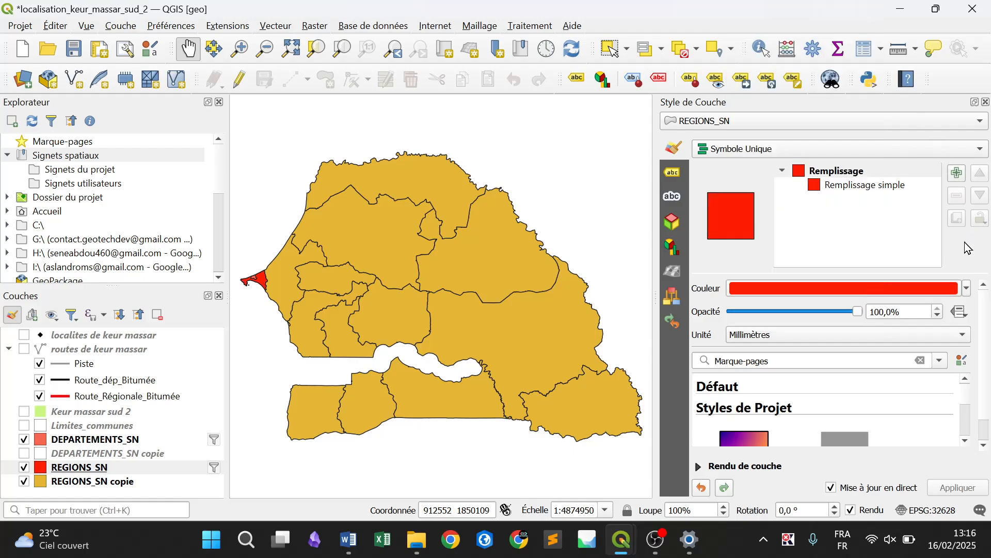
Set the fill colour of the REGIONS_SN copie layer to white
left_click(148, 485)
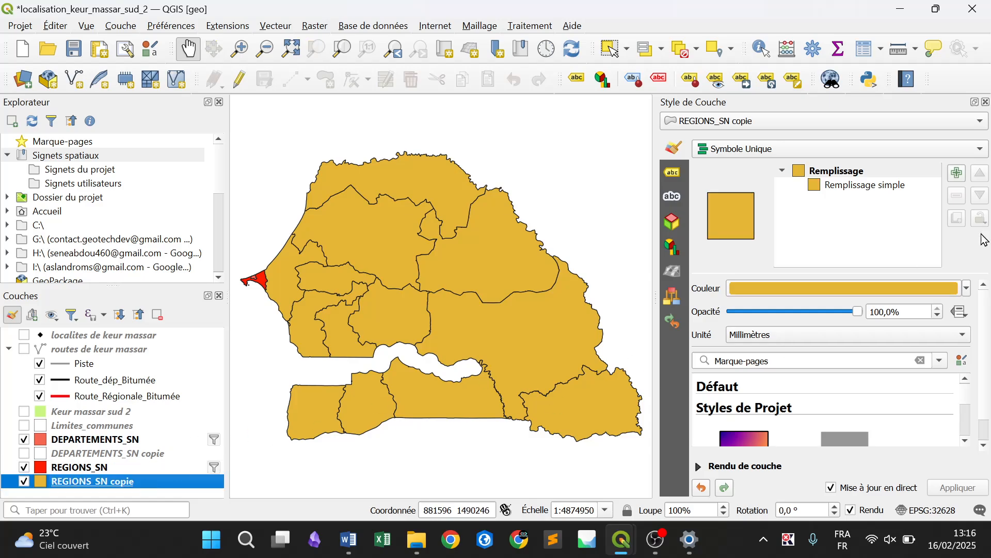
left_click(966, 293)
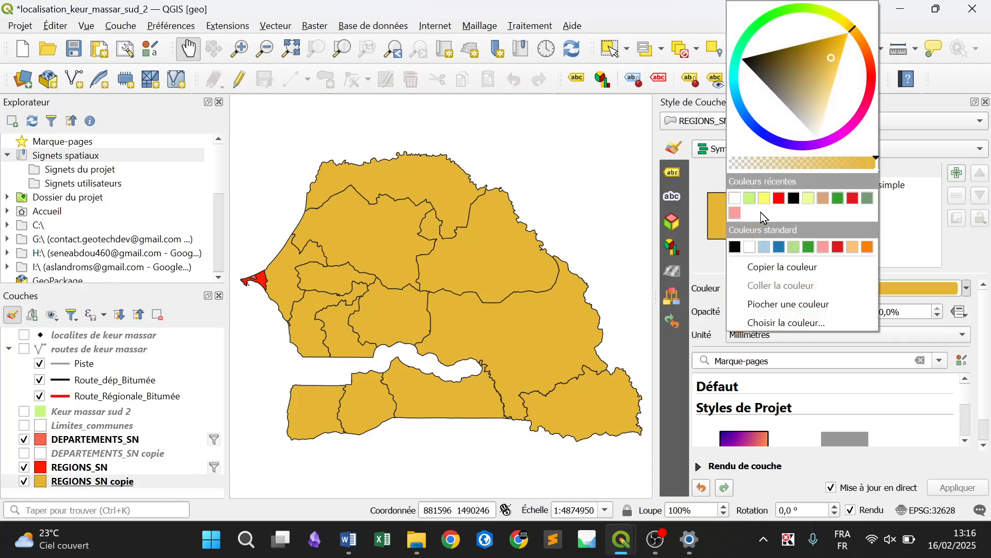
left_click(735, 199)
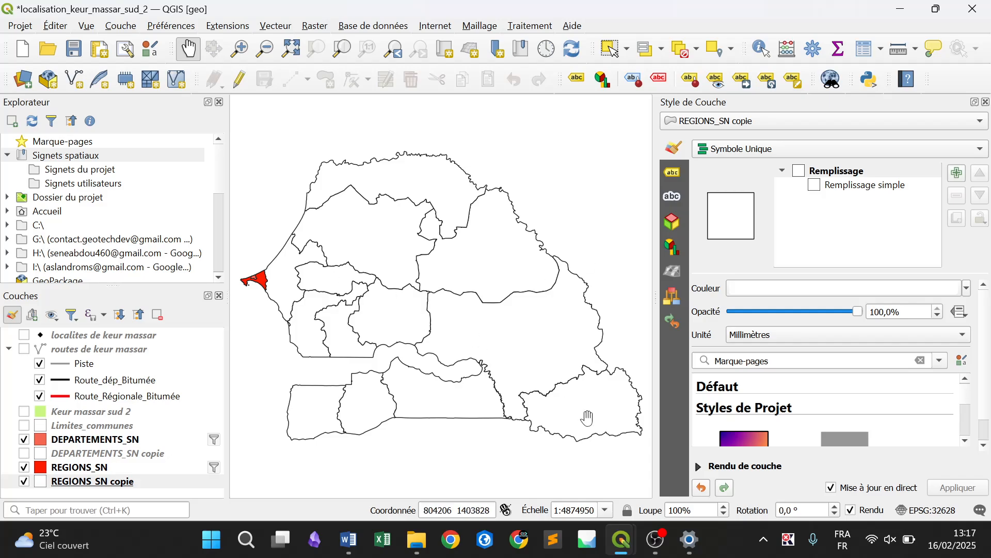
Change the fill colour of the filtered REGIONS_SN layer to bright green
left_click(119, 468)
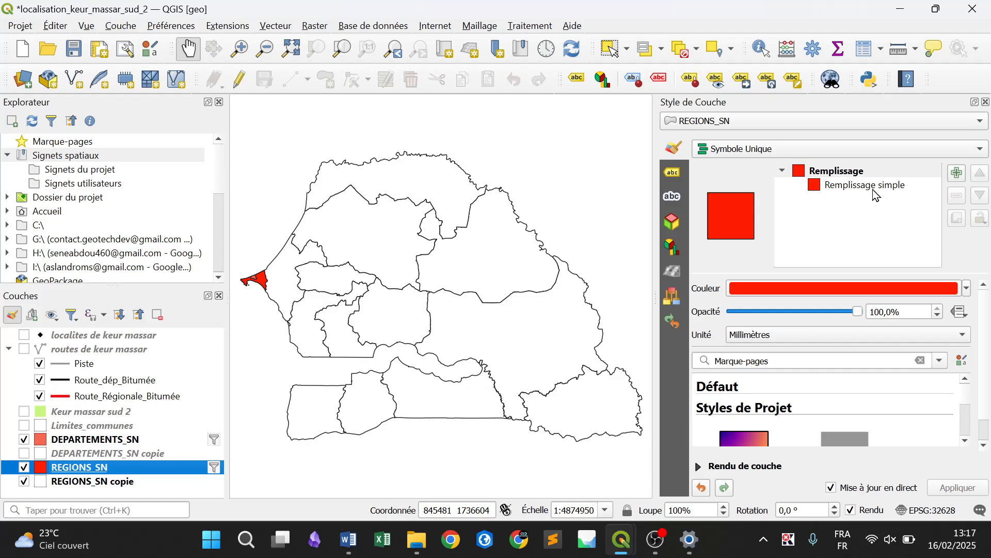
left_click(967, 289)
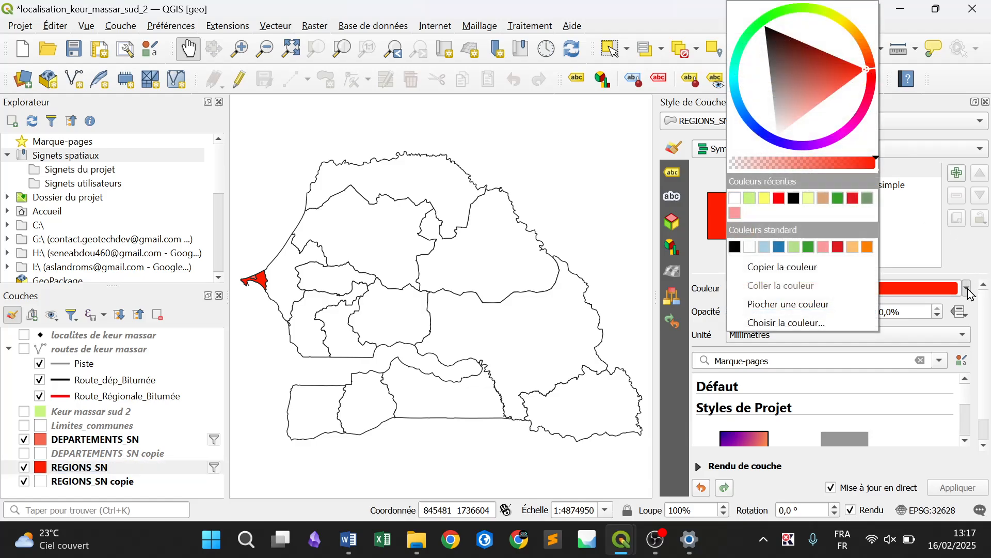
left_click(785, 14)
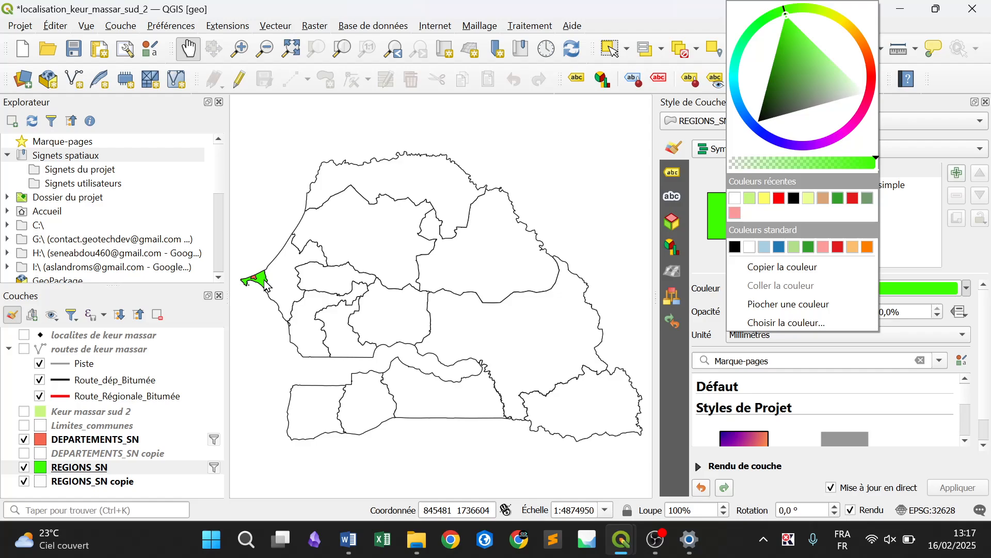
In the Keur massar sud layout, add a third map directly above the department inset, matching its width
mouse_move(623, 540)
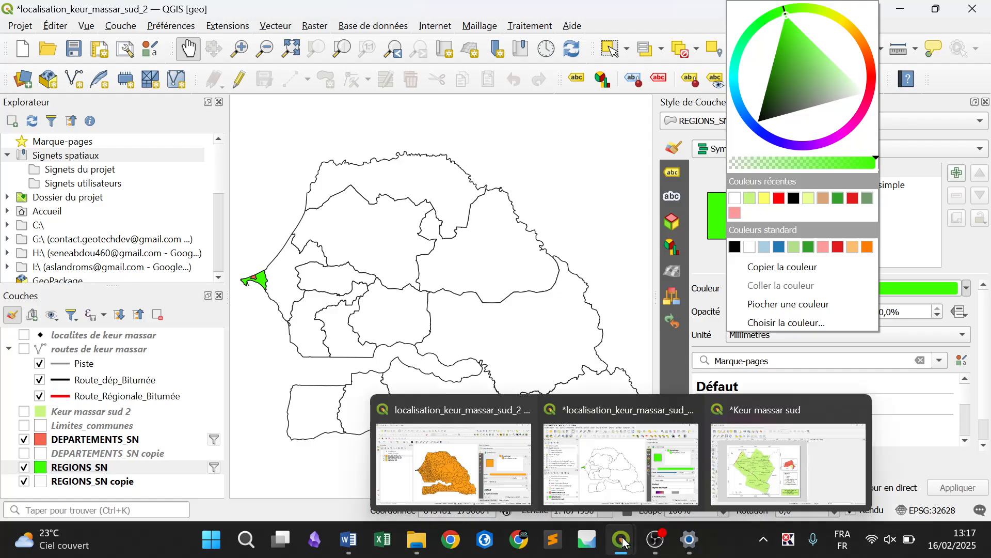
left_click(760, 486)
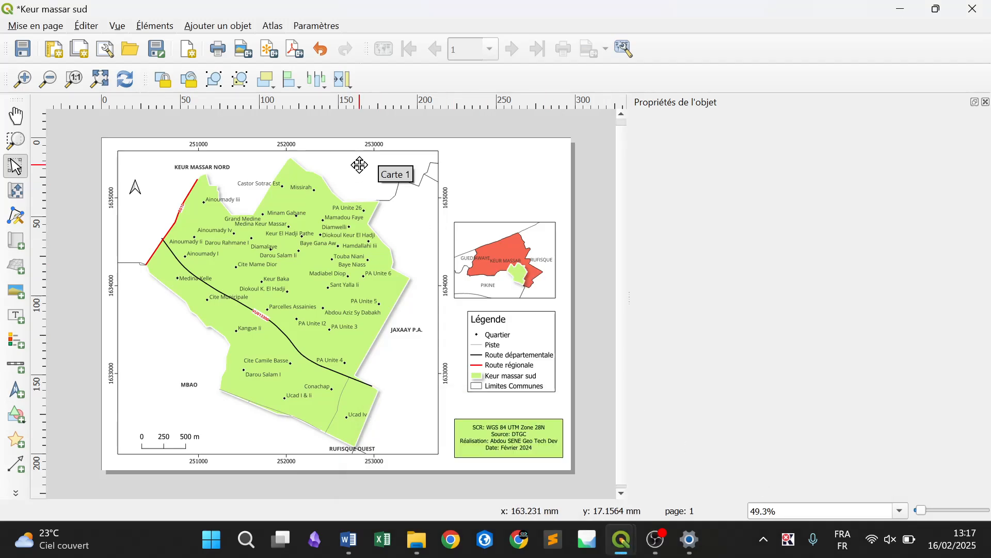
left_click(237, 26)
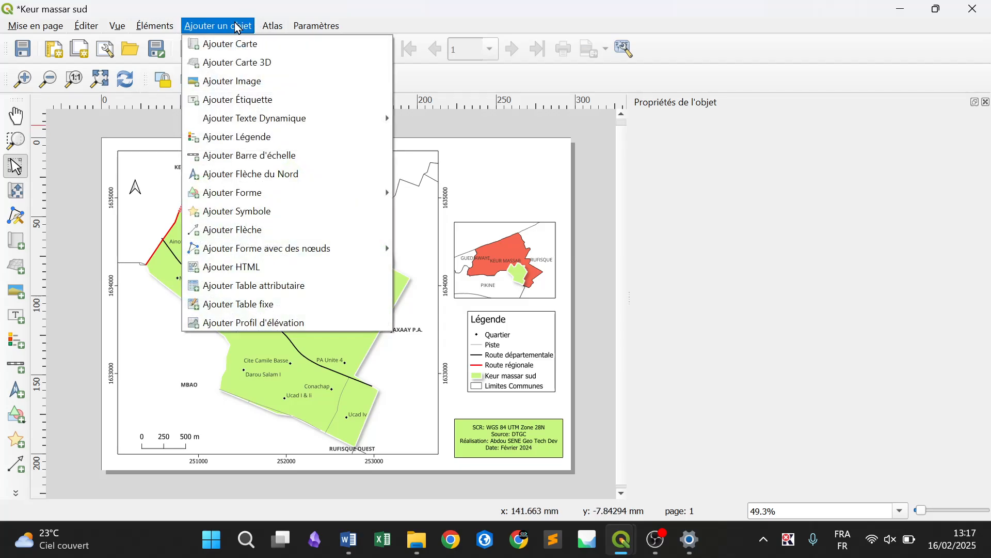
left_click(266, 48)
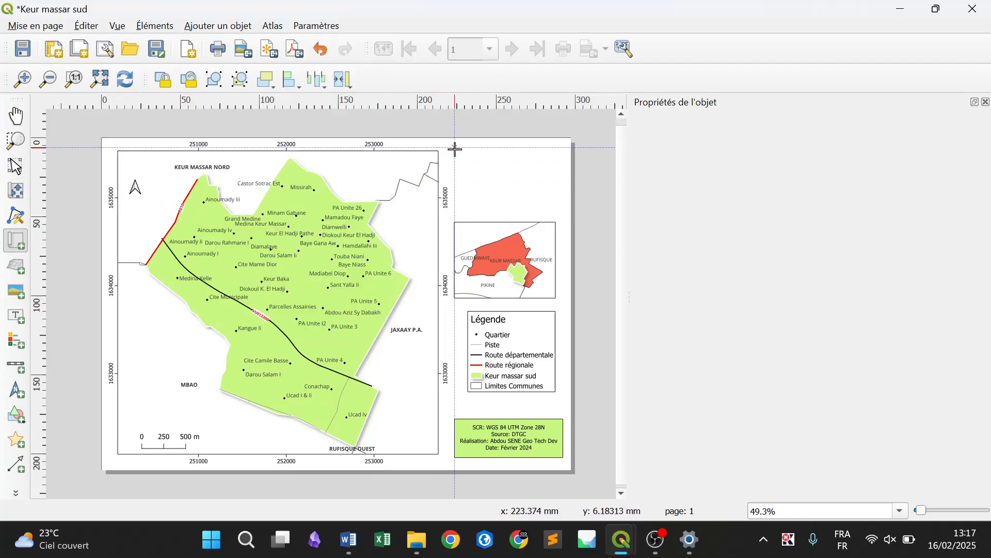
left_click_drag(455, 149, 557, 221)
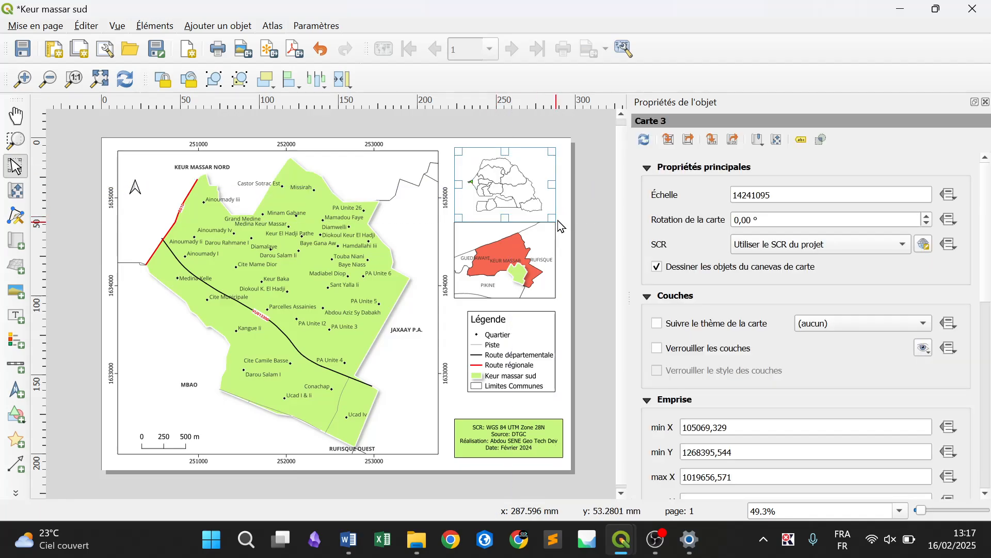
left_click(594, 249)
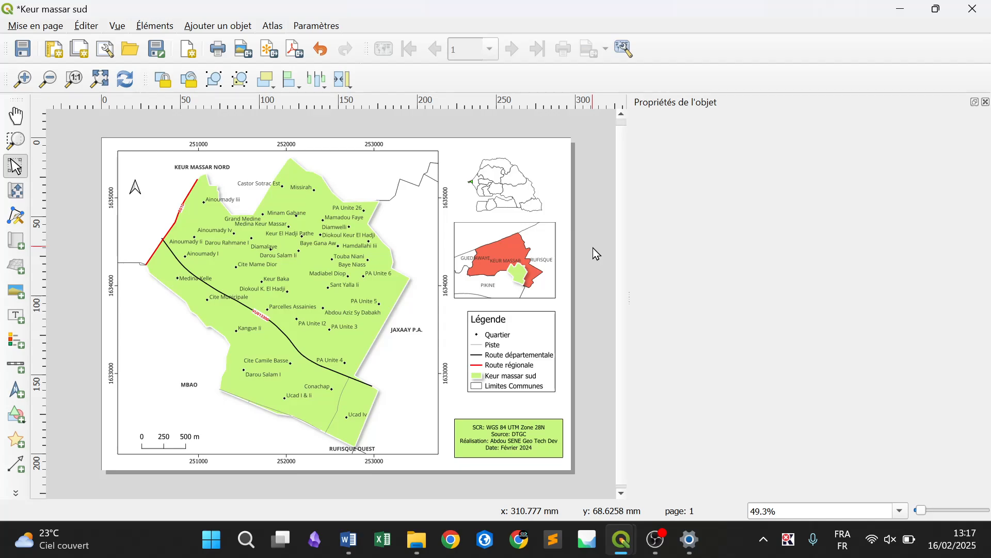
Enlarge the regions inset map by setting its scale to 13000000 and finally to 12000000
left_click(523, 196)
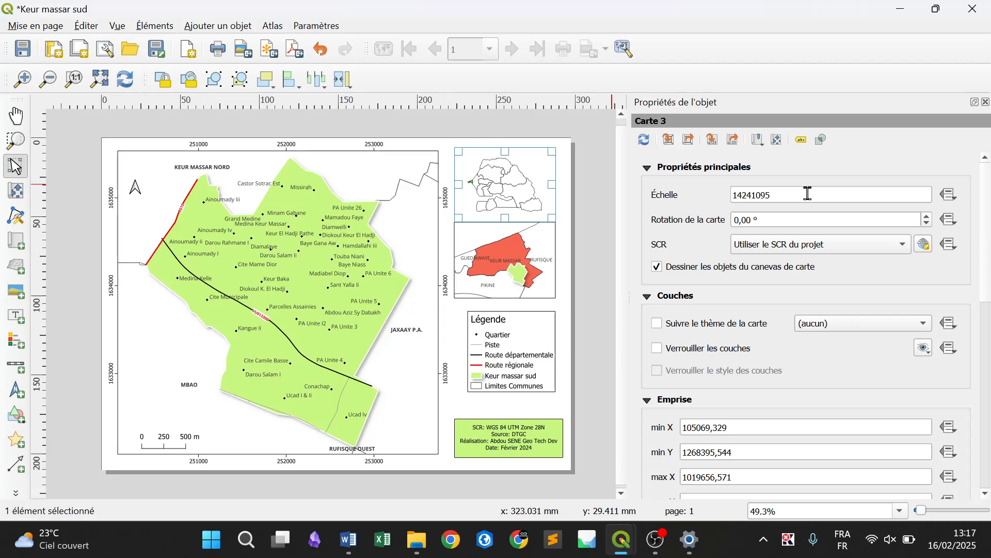
left_click_drag(808, 194, 700, 201)
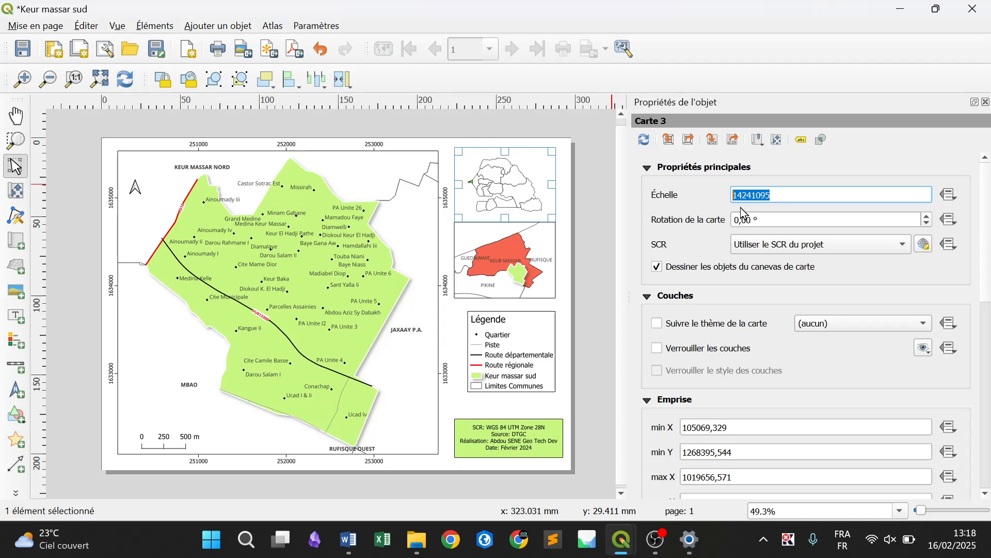
type("13000000")
key("Return")
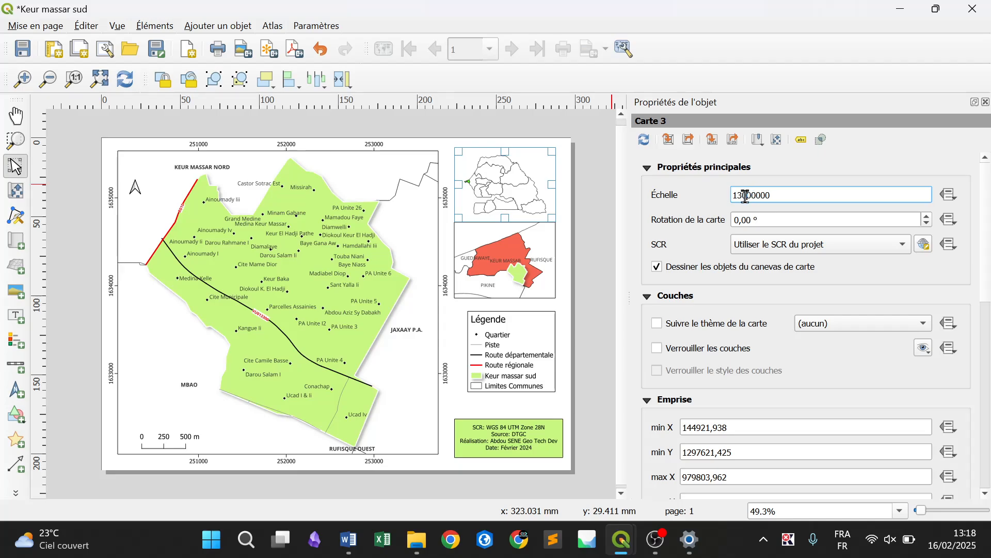
key("BackSpace")
type("2")
key("Return")
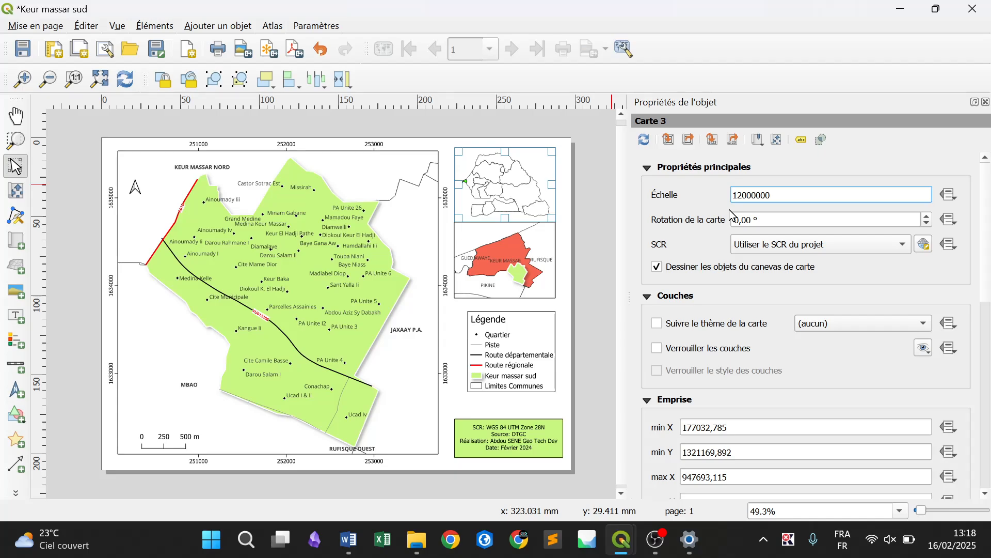
left_click(613, 249)
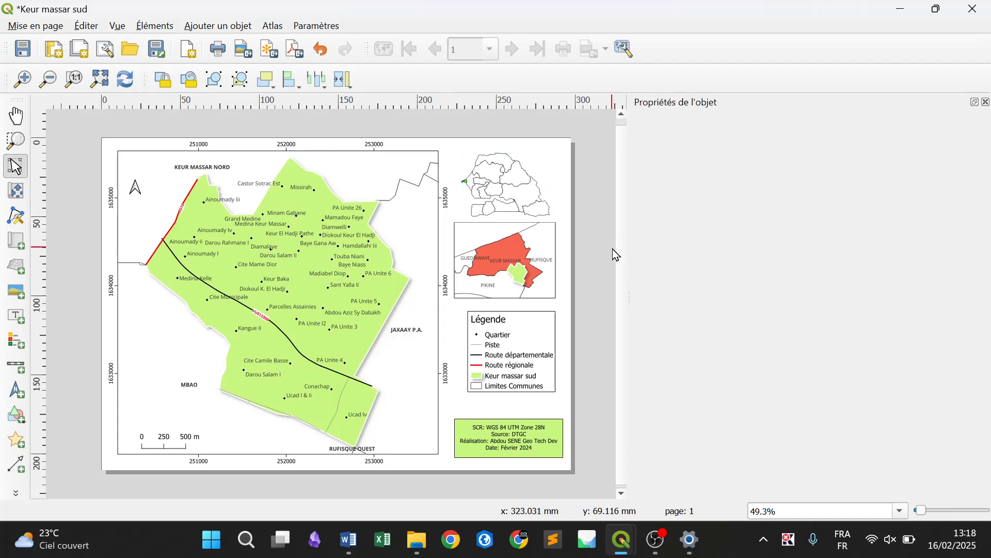
Hide the filtered DEPARTEMENTS_SN layer in the main QGIS project window and refresh the Keur massar sud layout
left_click(493, 194)
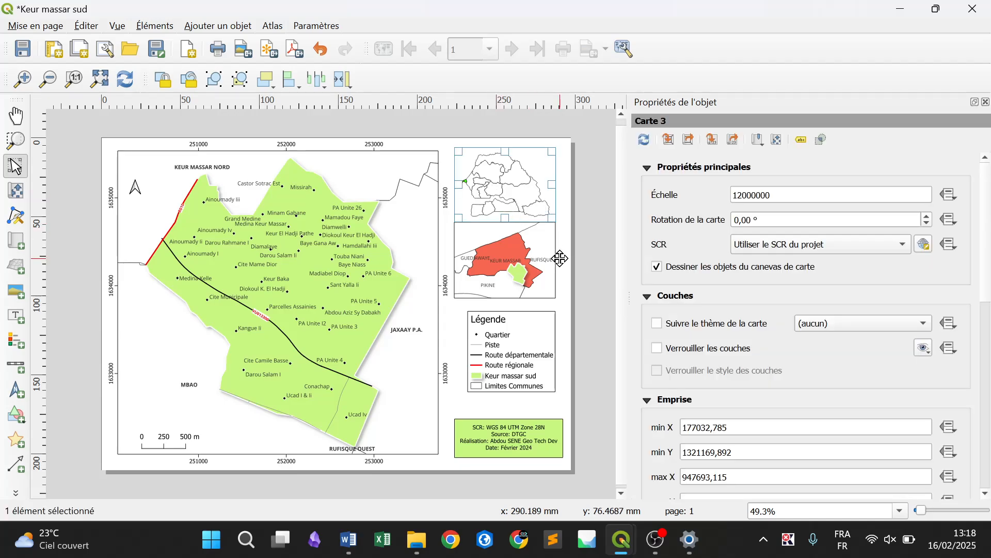
mouse_move(625, 547)
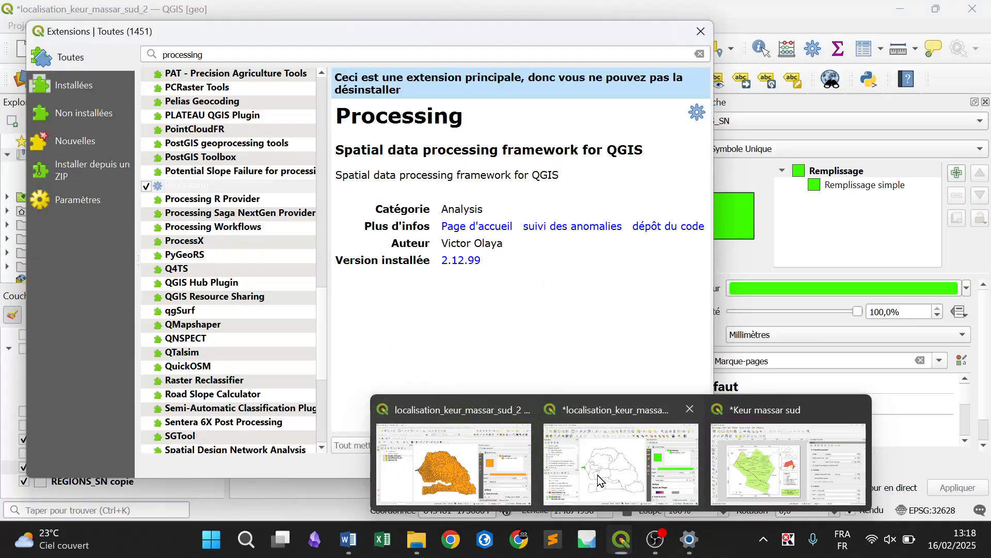
left_click(597, 472)
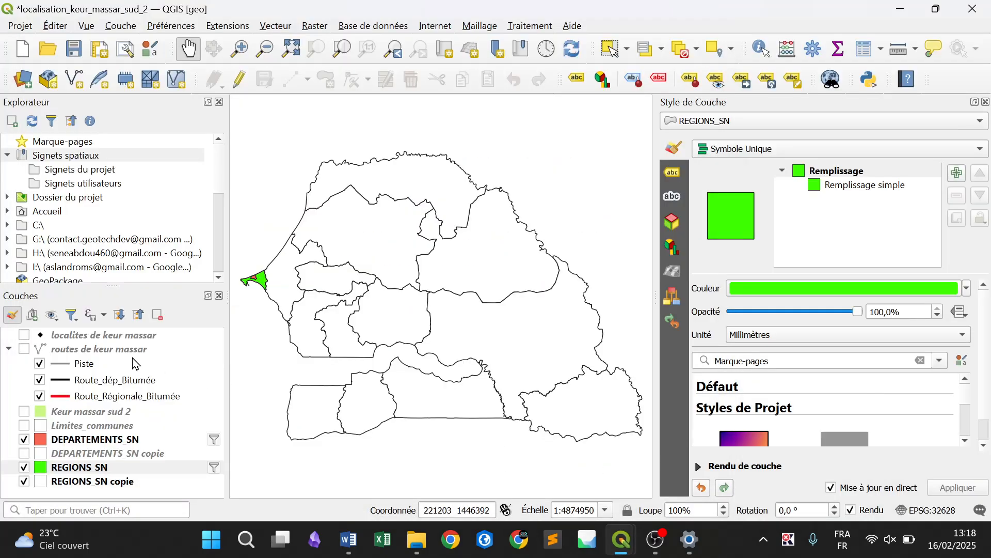
left_click(25, 441)
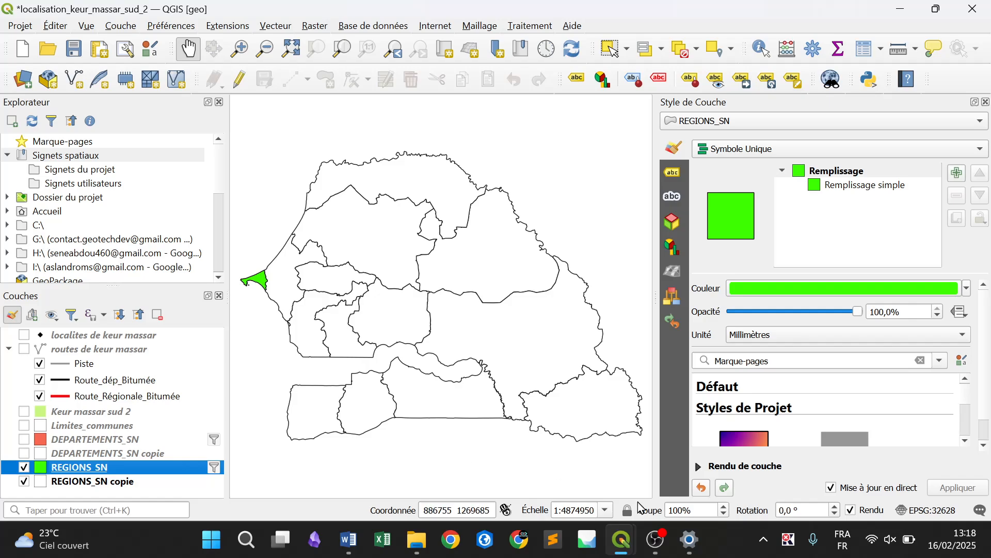
mouse_move(628, 554)
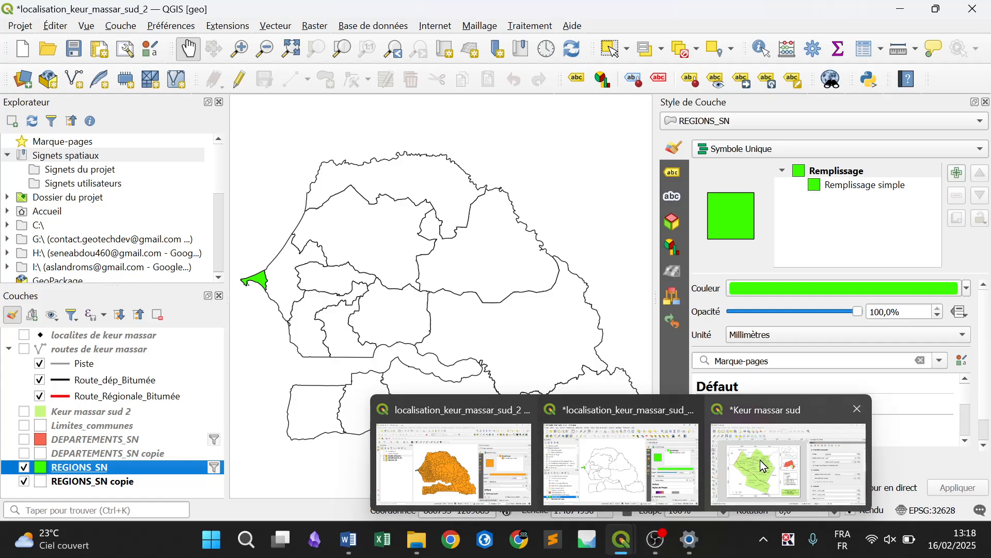
mouse_move(763, 466)
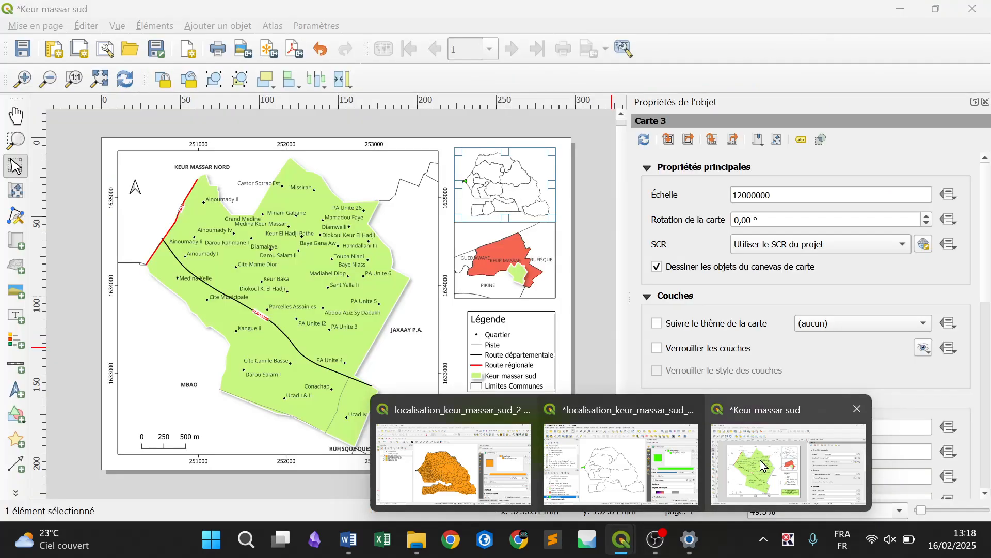
left_click(762, 466)
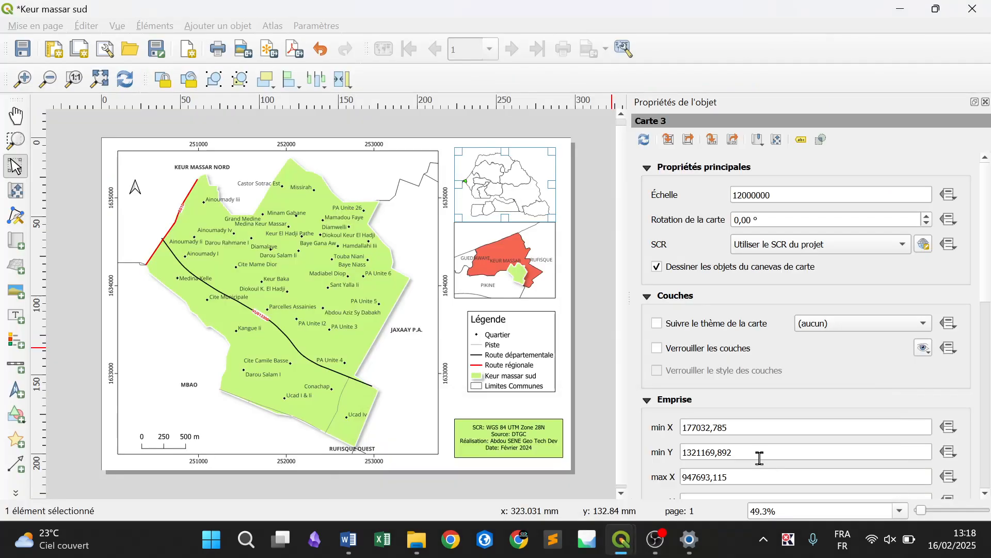
left_click(132, 84)
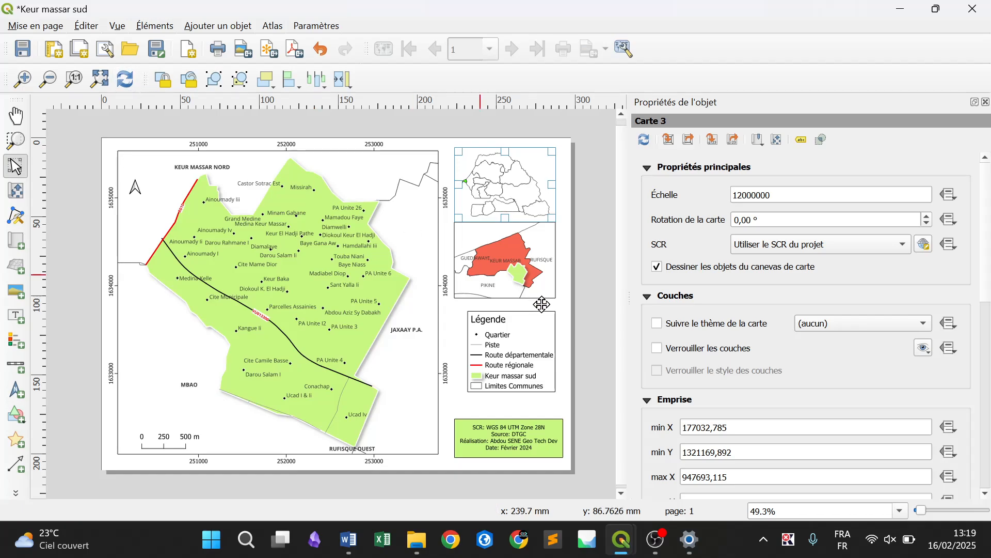
left_click(504, 279)
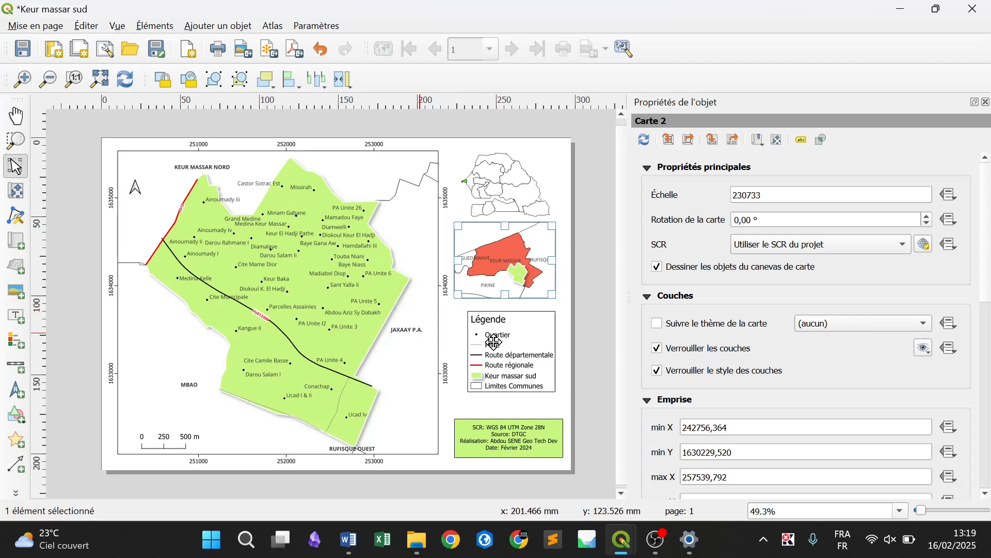
left_click(517, 183)
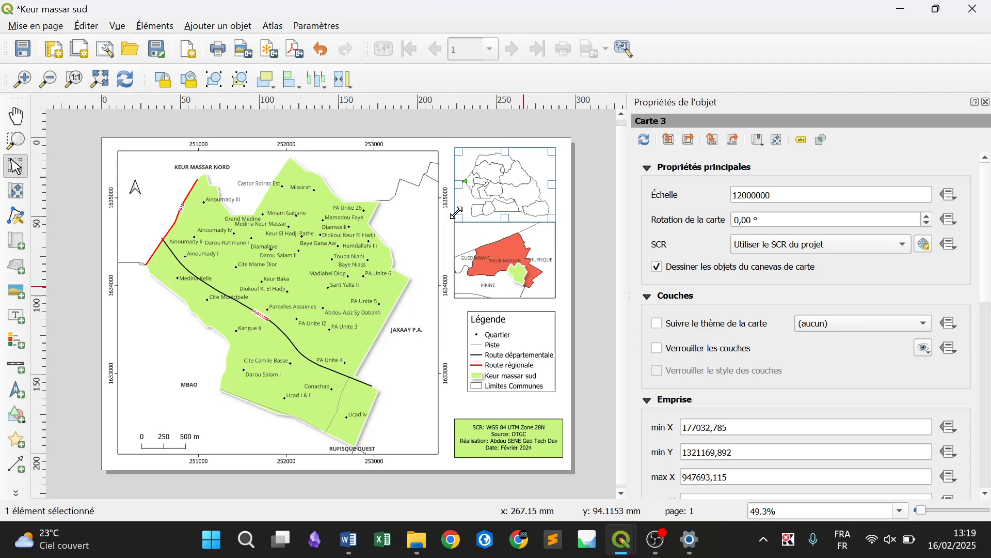
left_click(605, 230)
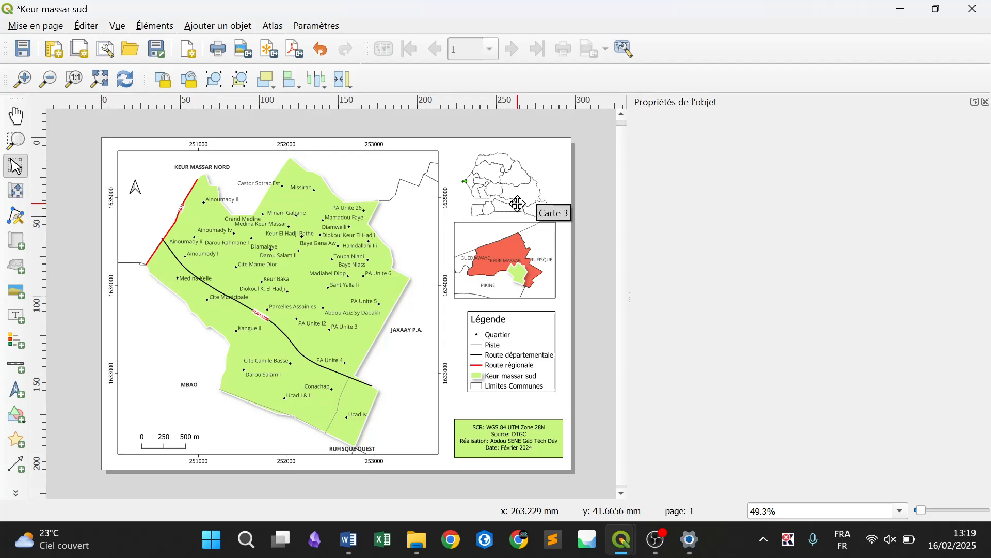
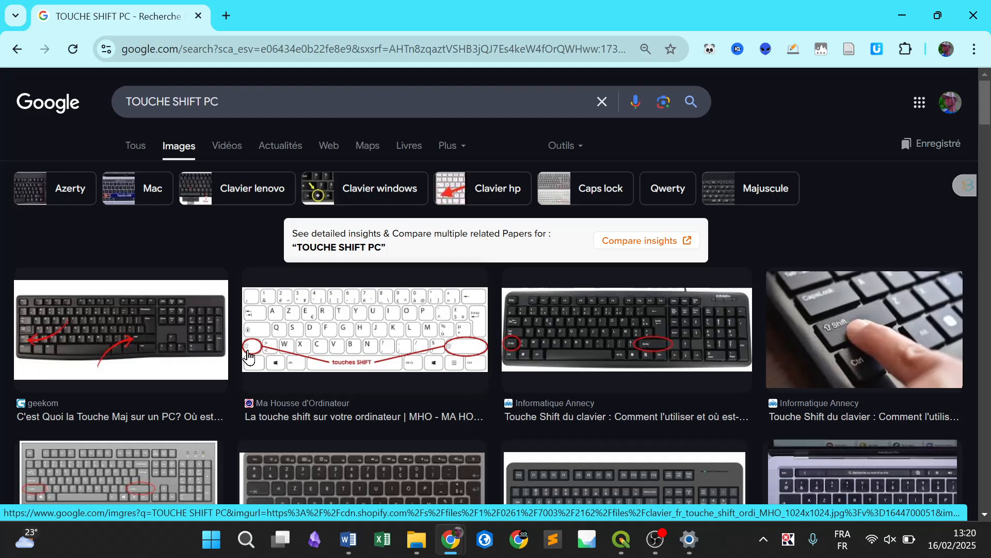
Examine the Shift key positions on the enlarged keyboard image, and switch back to the Keur massar sud layout in QGIS
scroll(248, 356, "up", 5)
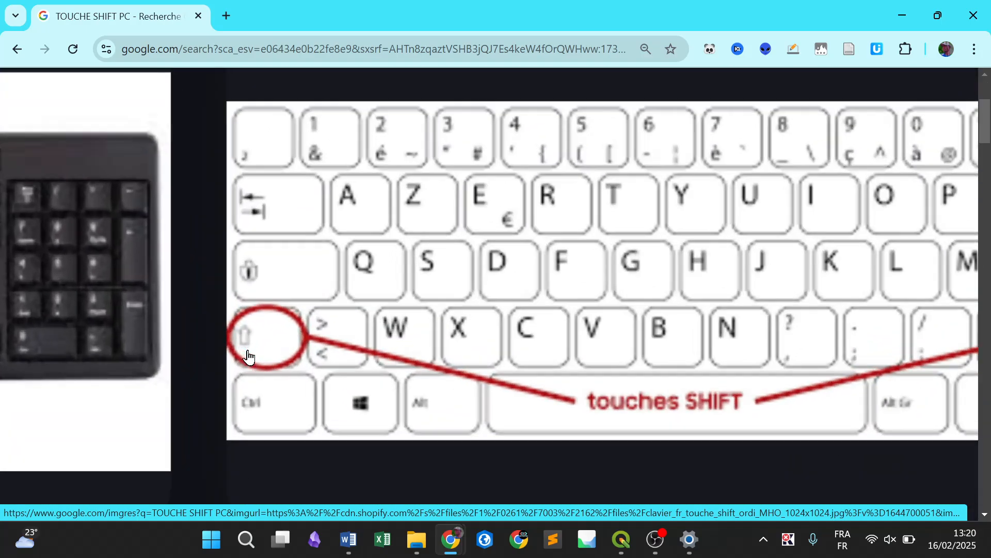
scroll(258, 361, "down", 5)
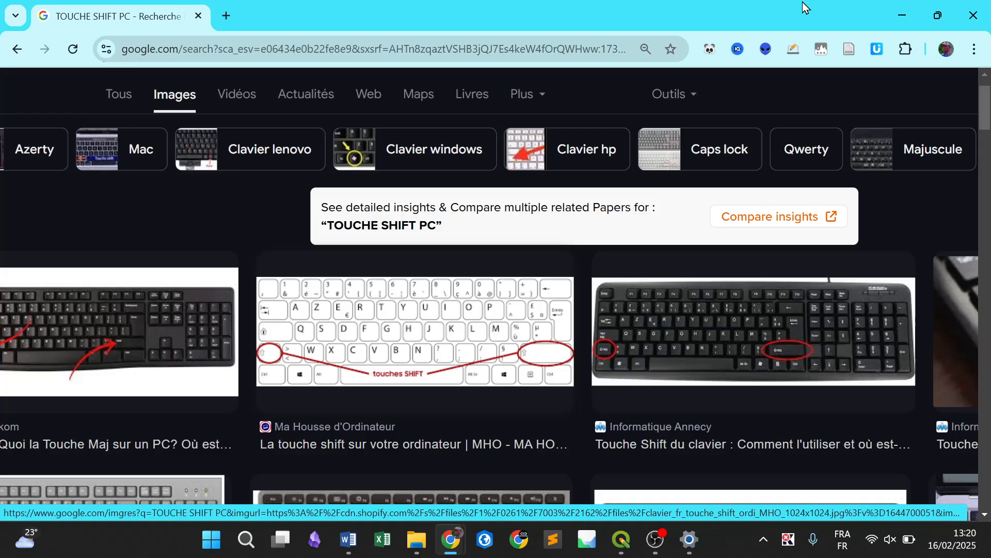
left_click(908, 20)
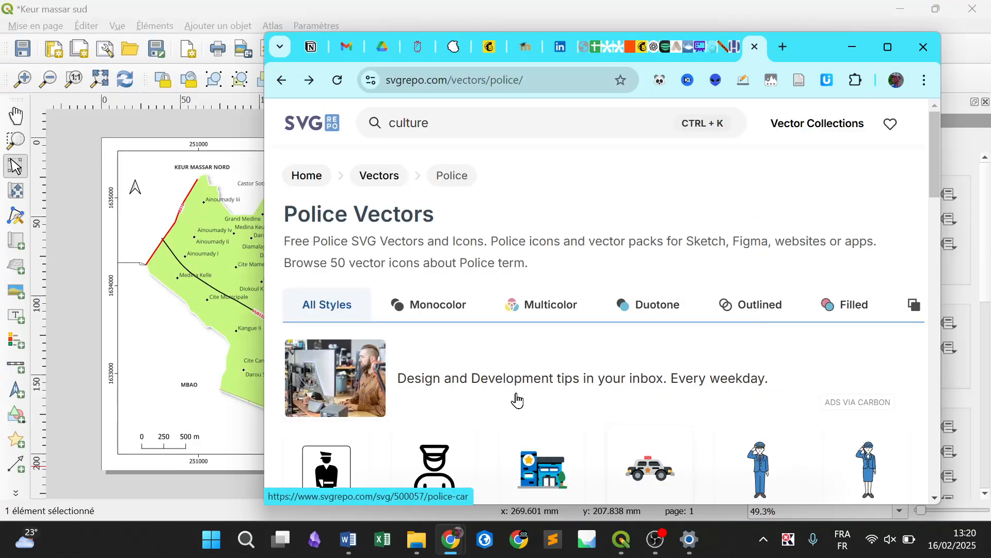
left_click(178, 244)
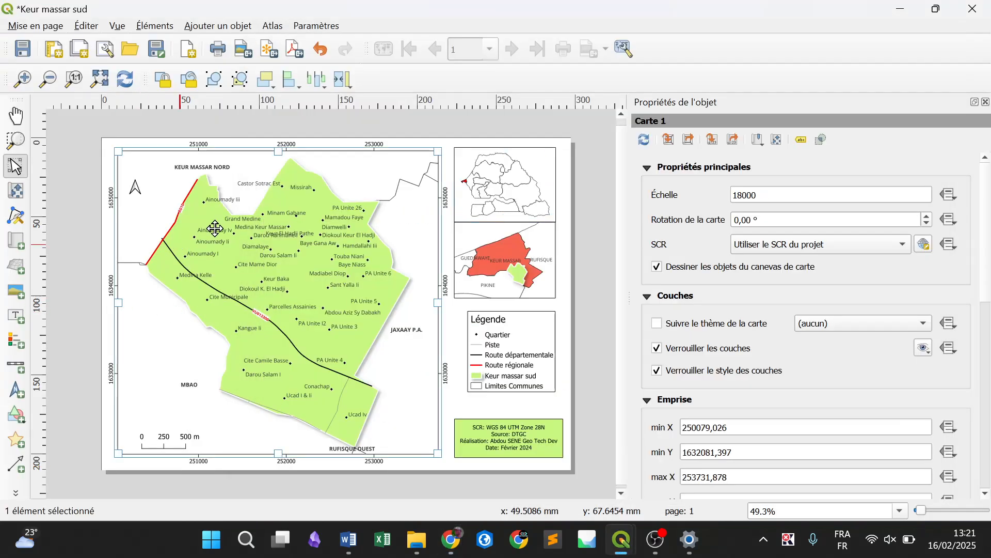
Resize the regions inset, department inset, legend and credits label together to the widest item's width
left_click(513, 184)
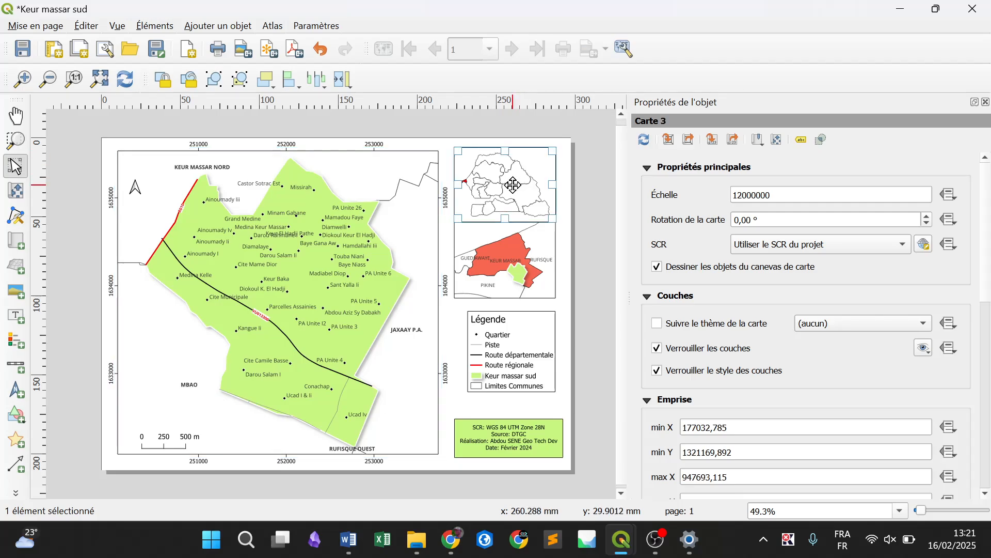
left_click(500, 261, "shift")
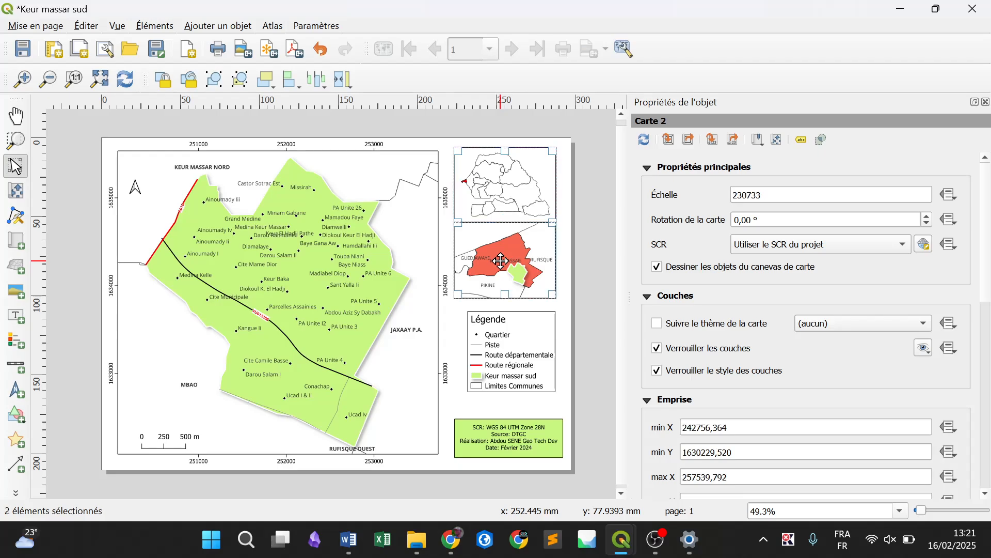
left_click(521, 356, "shift")
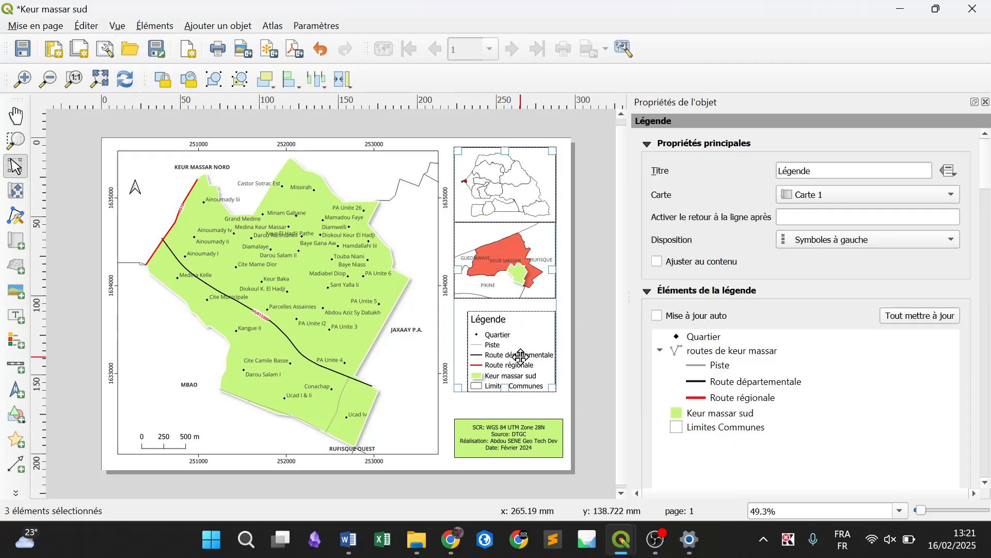
left_click(521, 439, "shift")
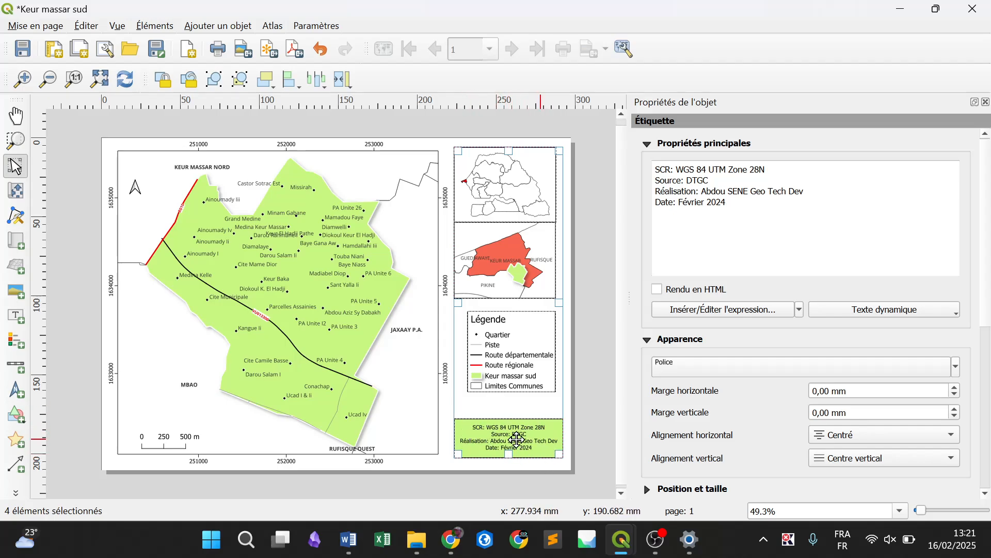
left_click(339, 85)
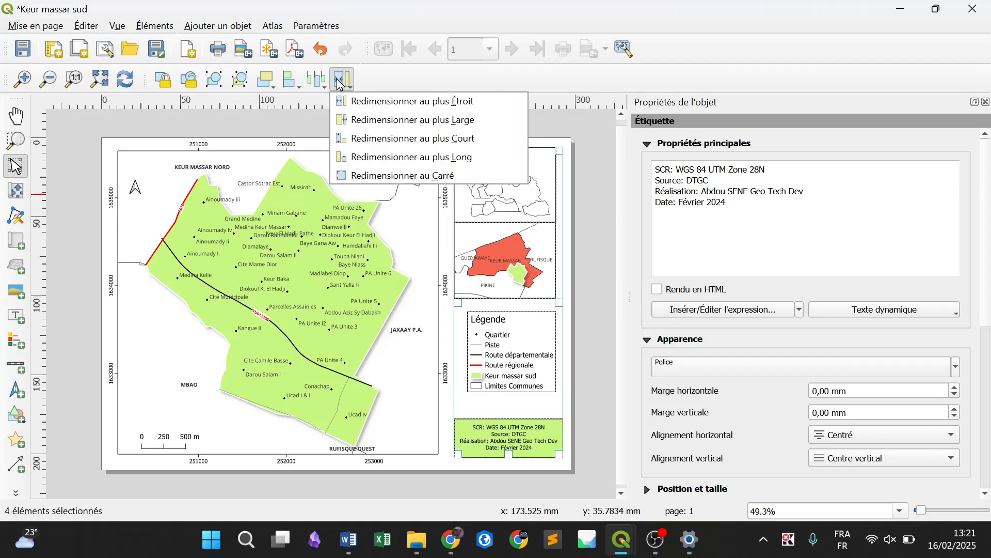
left_click(418, 129)
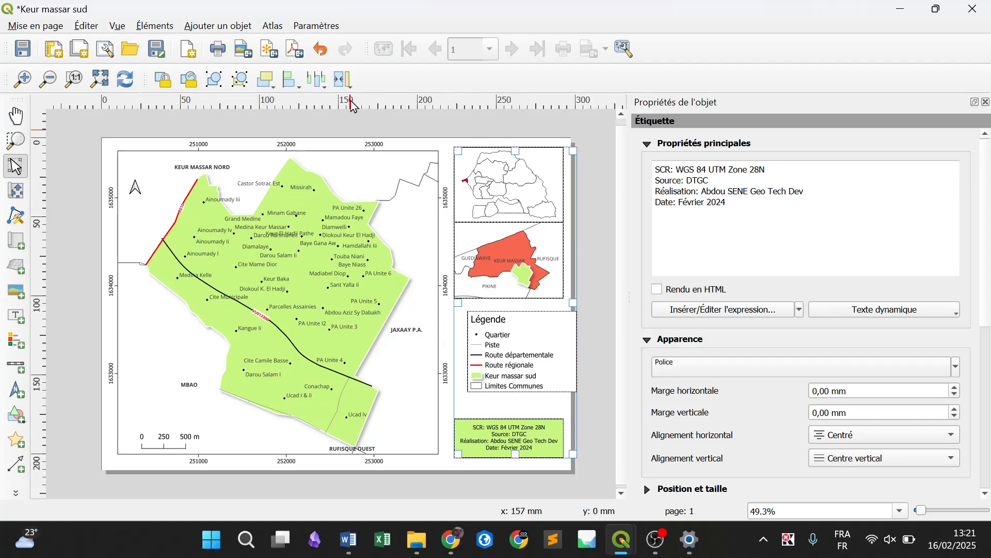
Align the two inset maps, the legend and the credits label along their left edges, and clear the selection
left_click(293, 94)
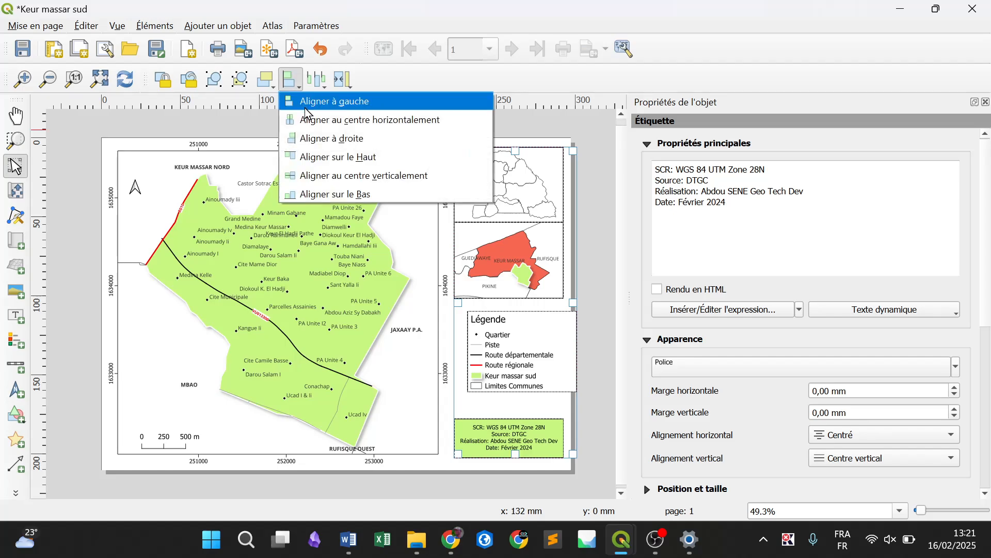
left_click(305, 108)
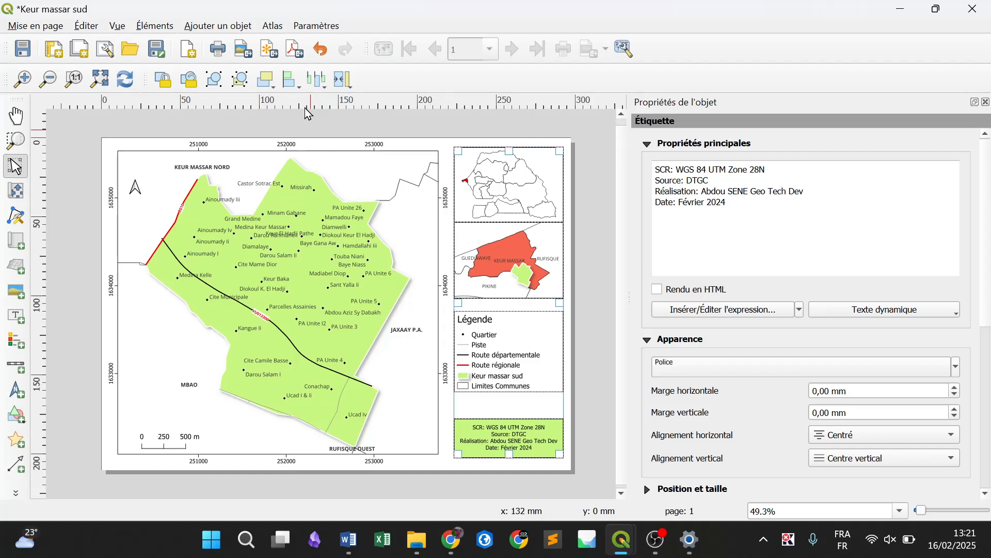
left_click(596, 309)
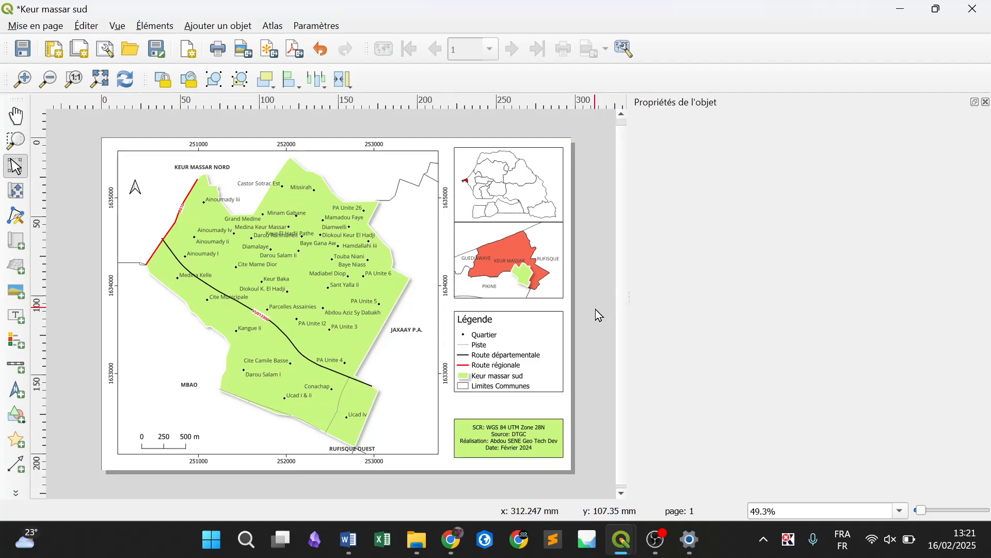
Move the legend down until it sits just above the green credits label
left_click(502, 367)
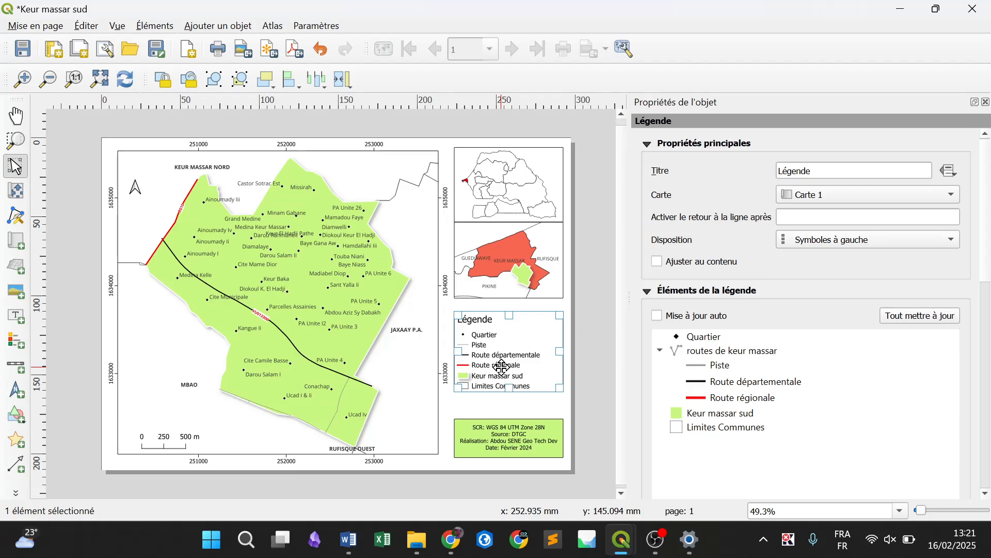
key("Down")
key("Down")
key("Down")
key("Down")
key("Down")
key("Down")
key("Down")
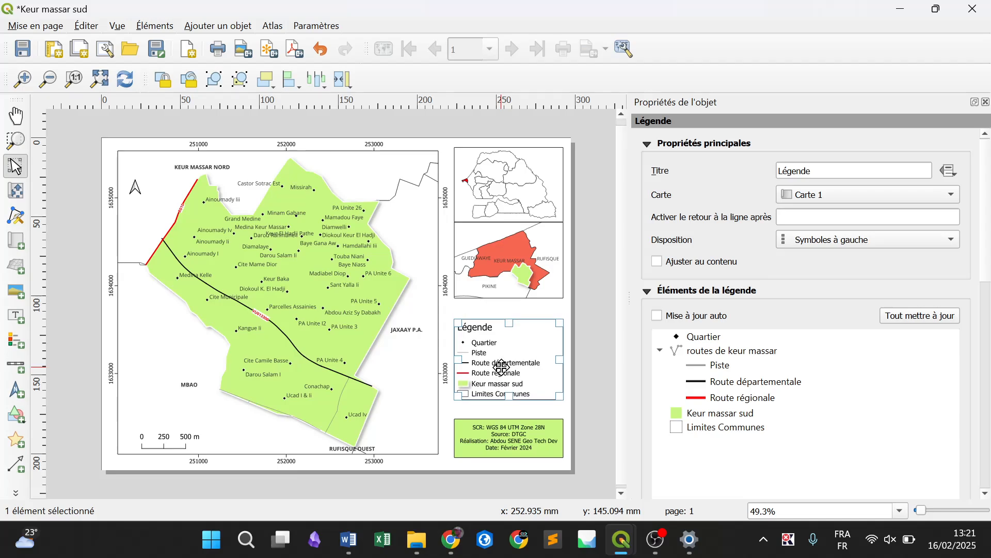
key("Down")
key("Down")
key("Down")
key("Down")
key("Down")
key("Down")
key("Down")
key("Down")
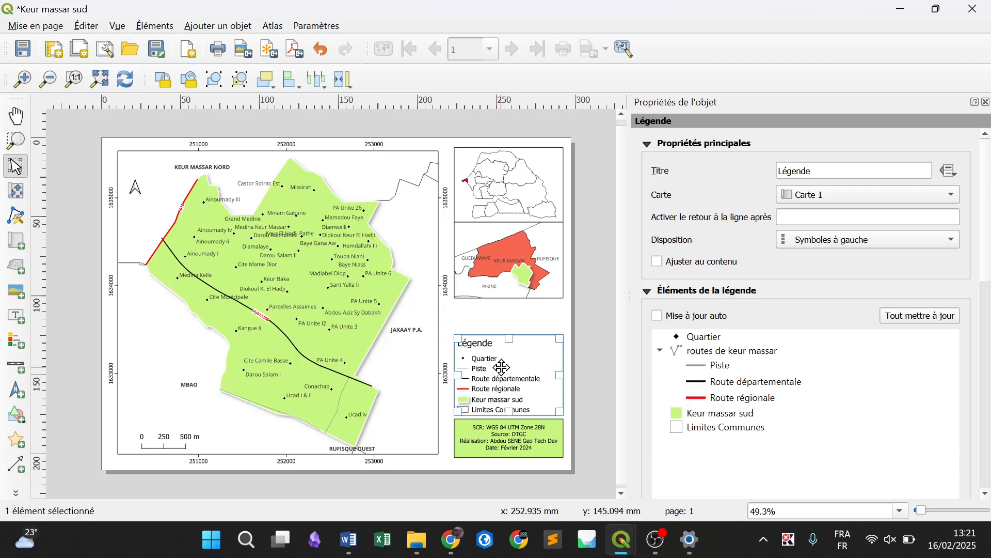
Extend the department inset map's lower edge and shift the inset down to just above the legend
left_click(518, 261)
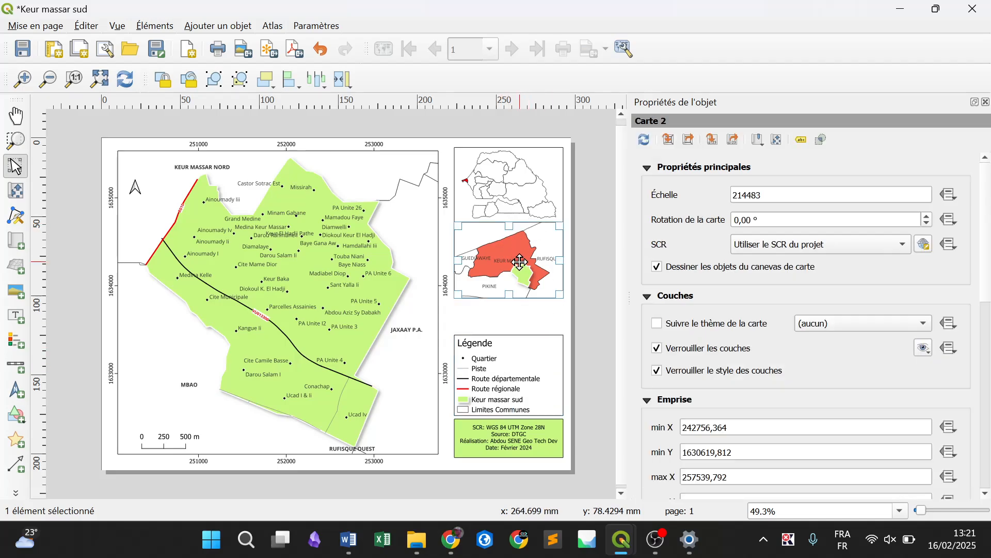
left_click_drag(505, 297, 510, 315)
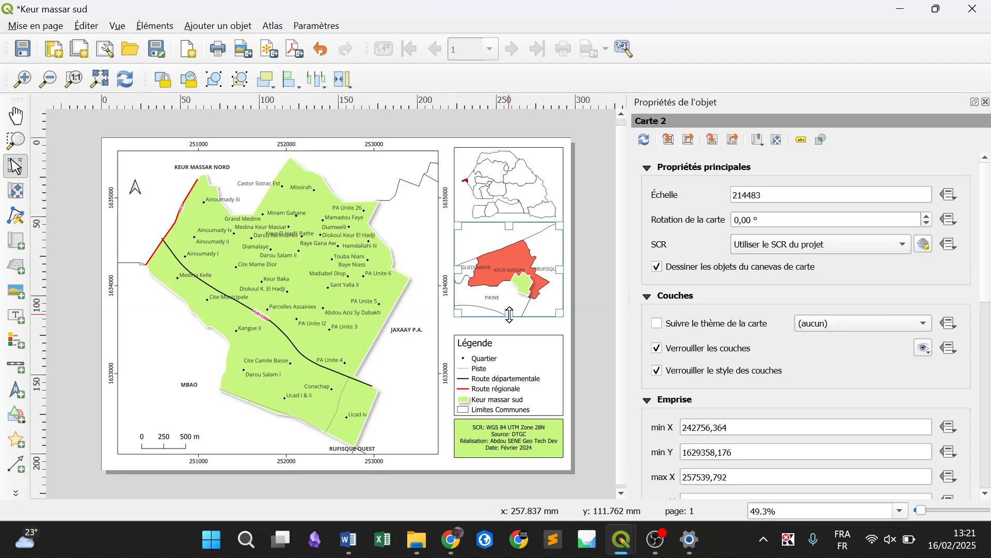
key("Down")
key("Down")
key("Down")
key("Down")
key("Down")
key("Down")
key("Down")
key("Down")
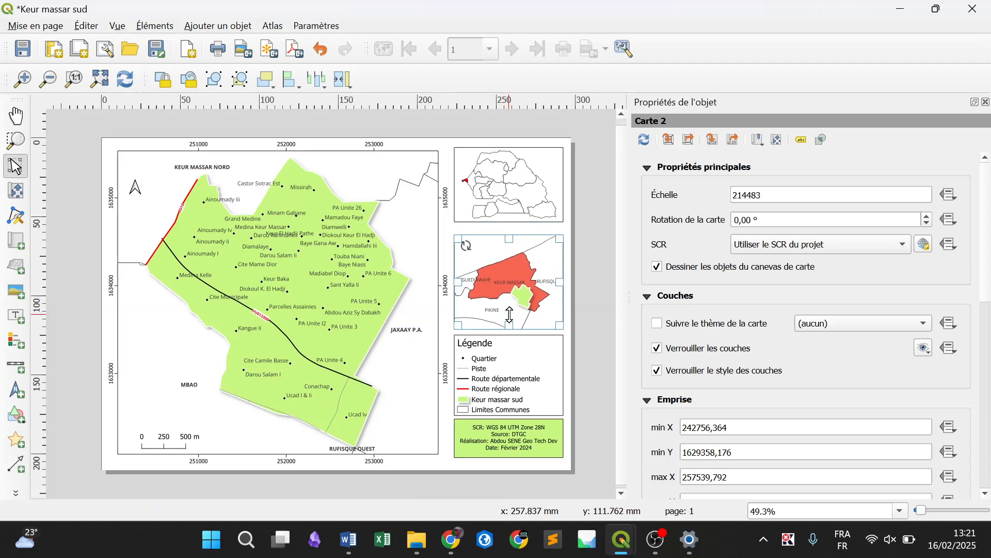
Stretch the regions inset map's lower edge down to just above the department inset
left_click(502, 210)
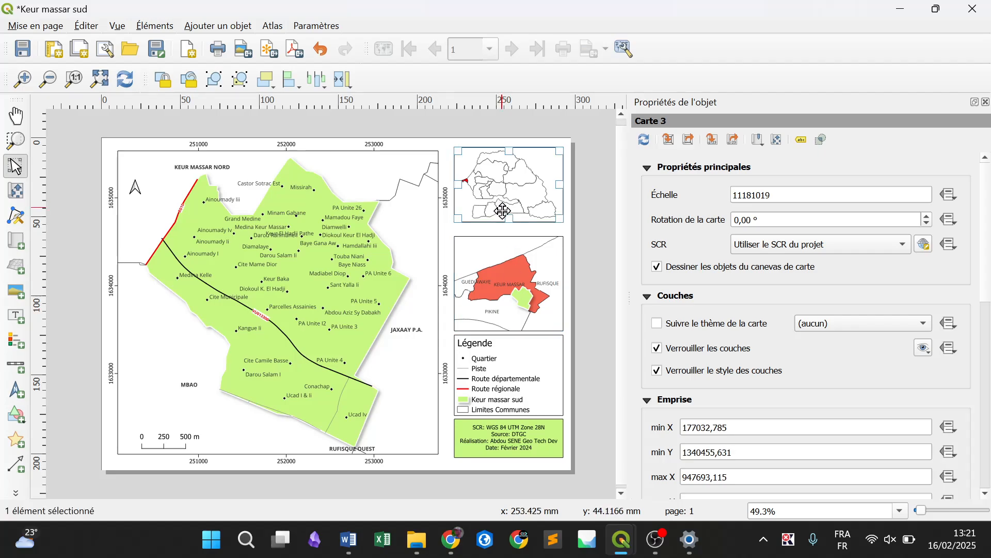
left_click_drag(508, 223, 506, 227)
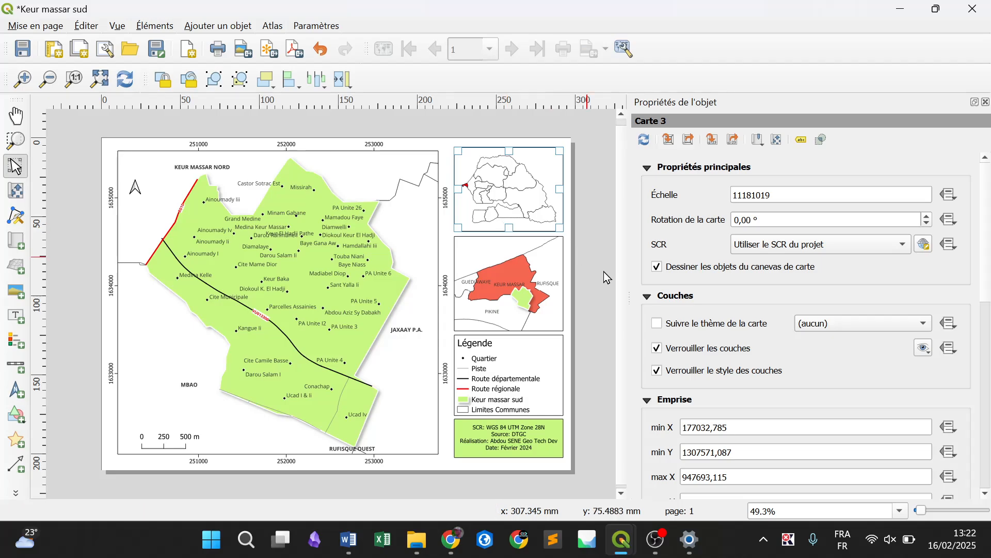
left_click(587, 291)
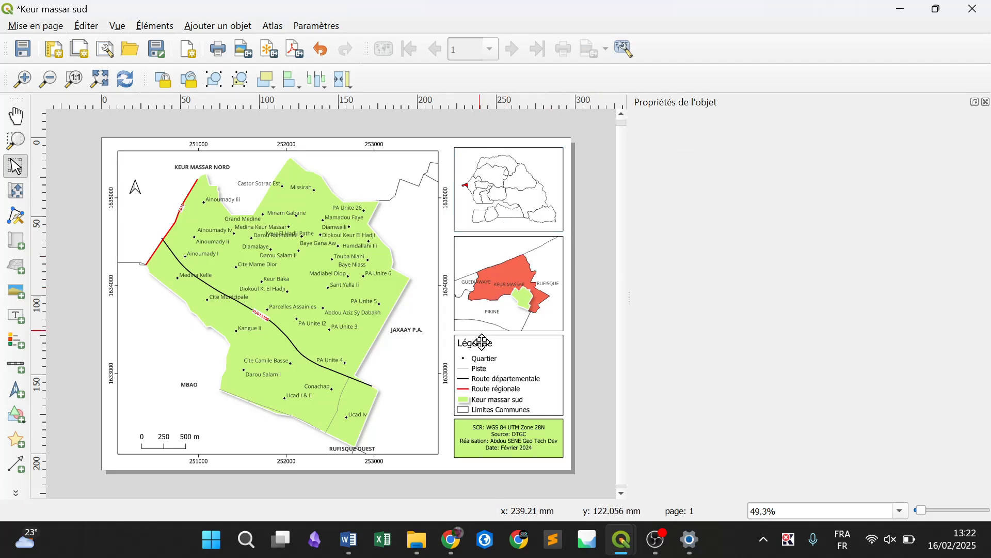
Distribute the two inset maps, the legend and the credits label with equal vertical spacing
left_click(484, 198)
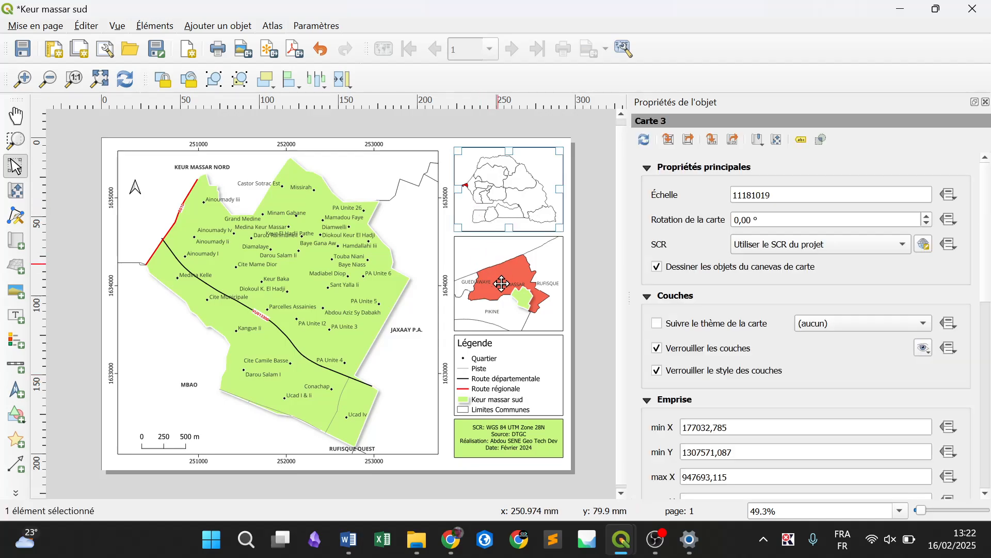
left_click(502, 285, "shift")
left_click(512, 400, "shift")
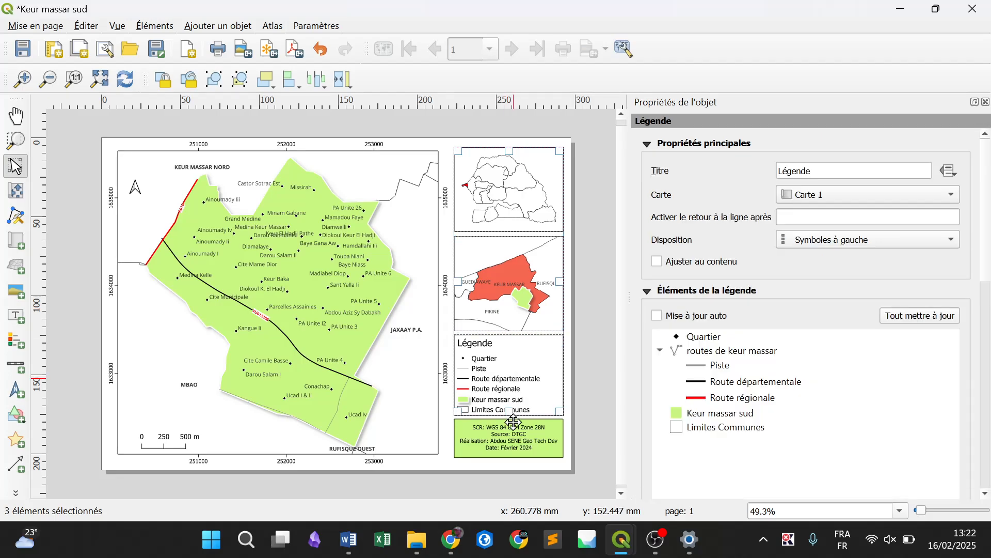
left_click(513, 436, "shift")
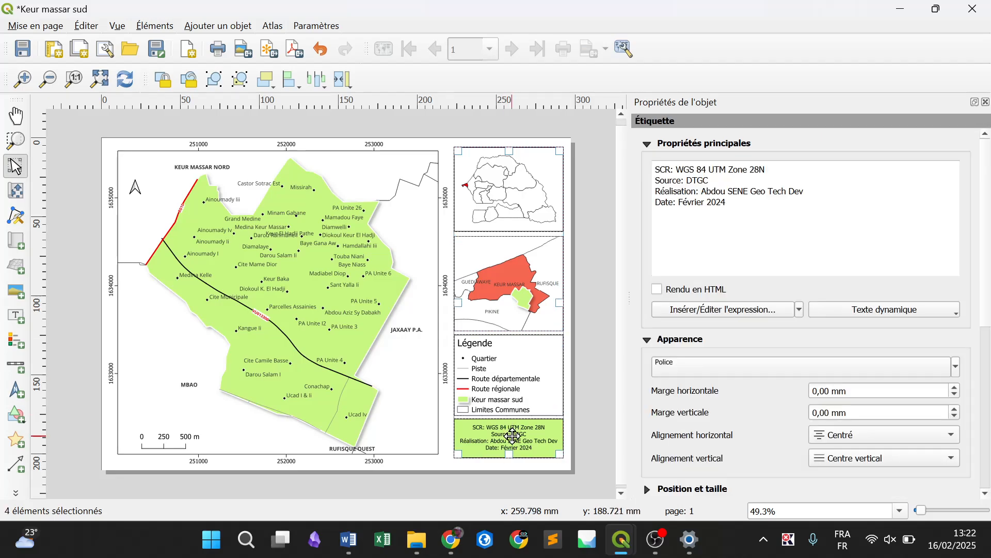
left_click(321, 92)
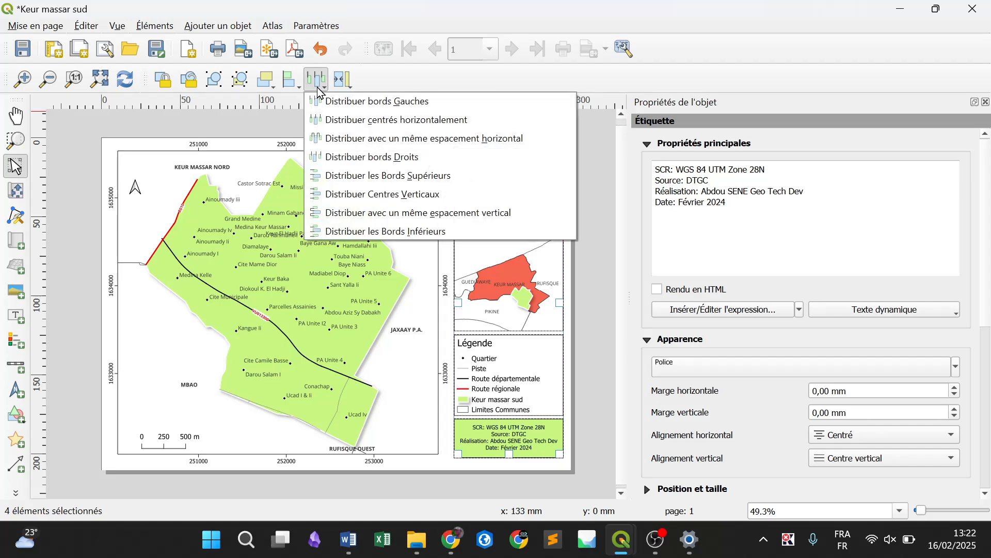
left_click(453, 212)
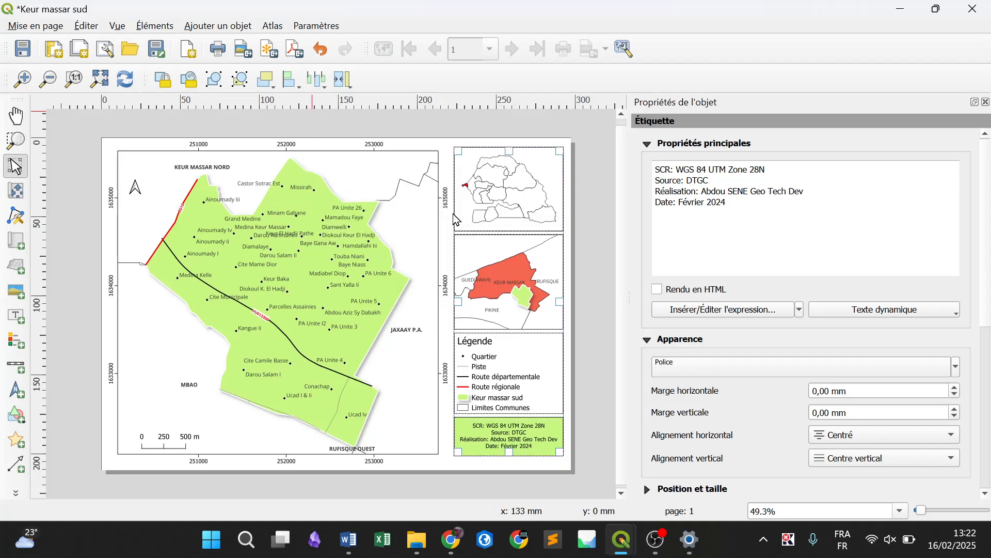
left_click(591, 352)
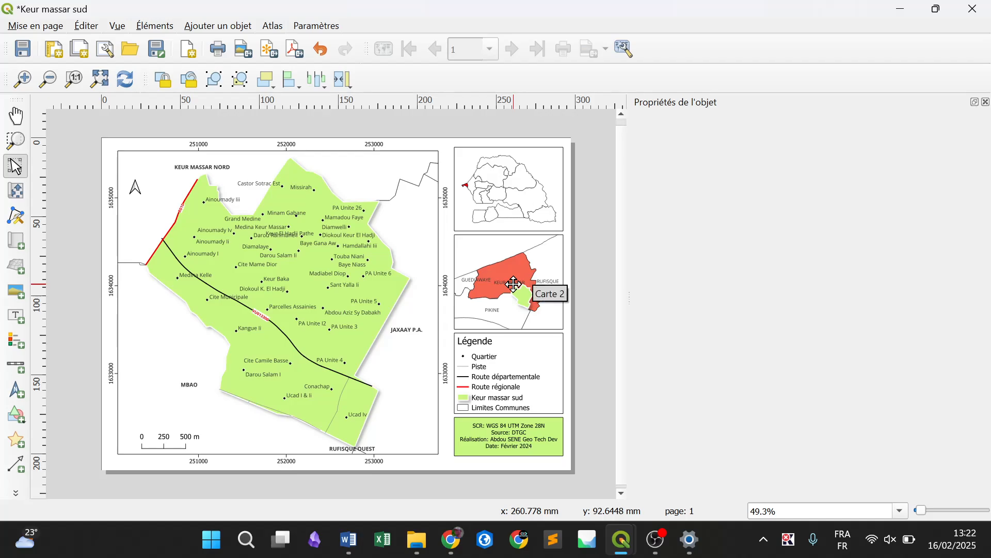
Add a label reading "Dakar au Sénégal" in the upper-right corner of the regions inset map
left_click(209, 26)
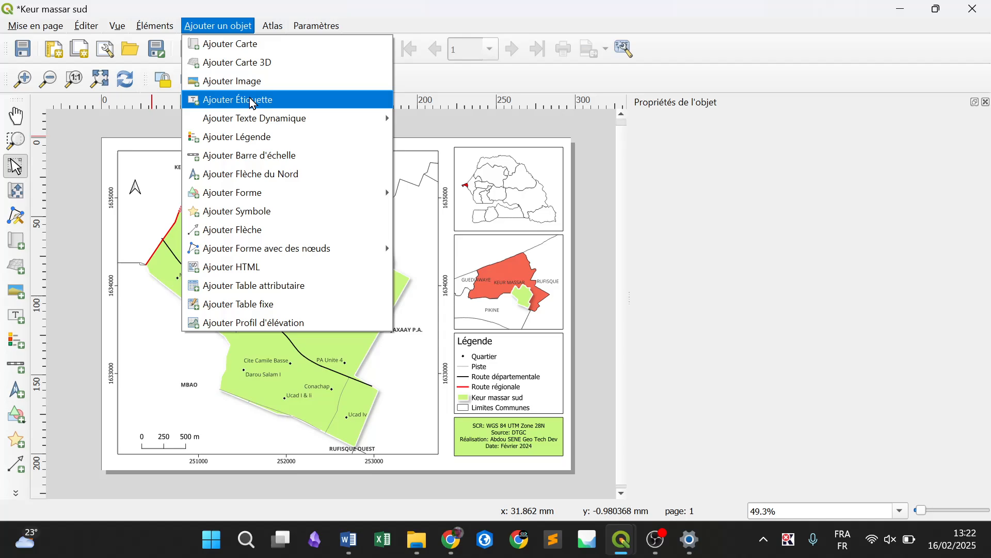
left_click(253, 100)
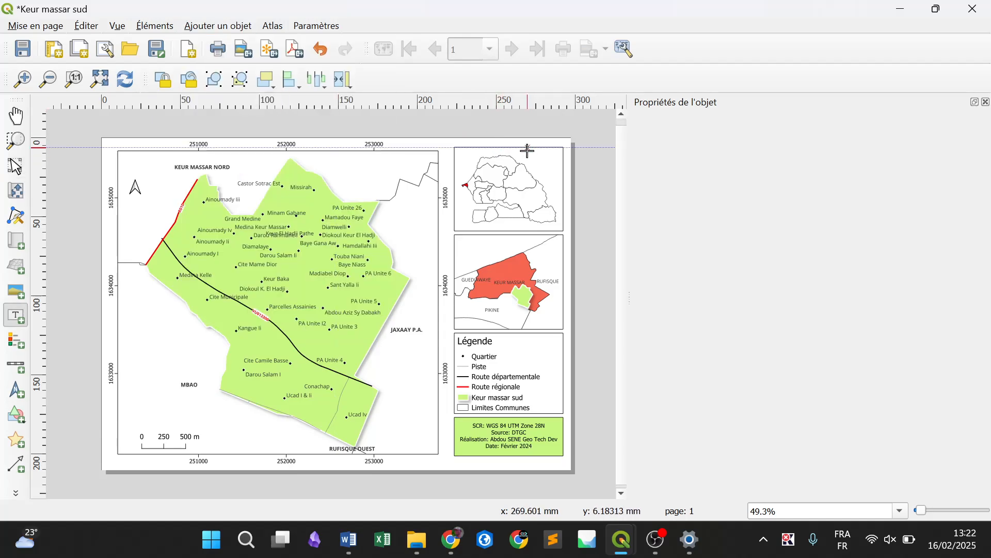
left_click_drag(527, 150, 557, 170)
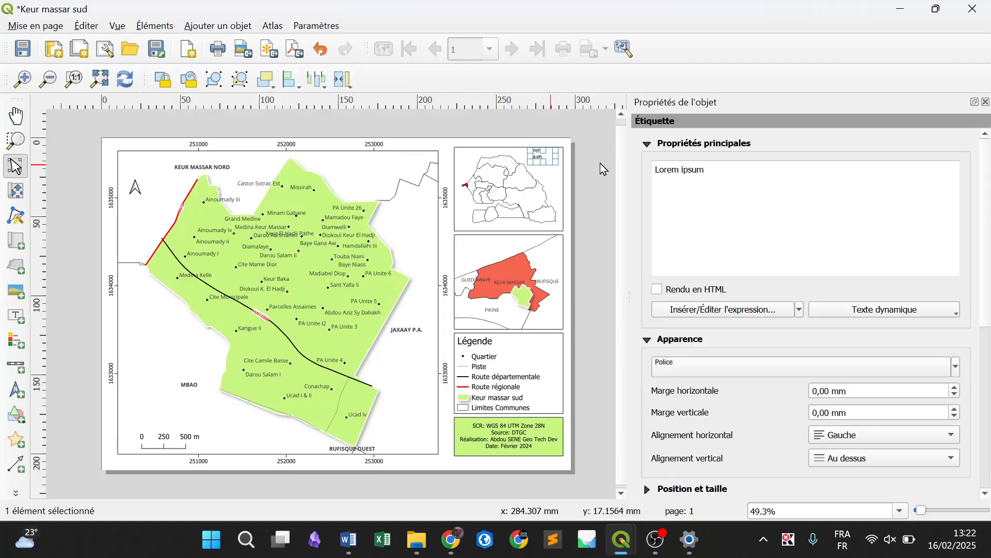
triple_click(748, 191)
type("Dak")
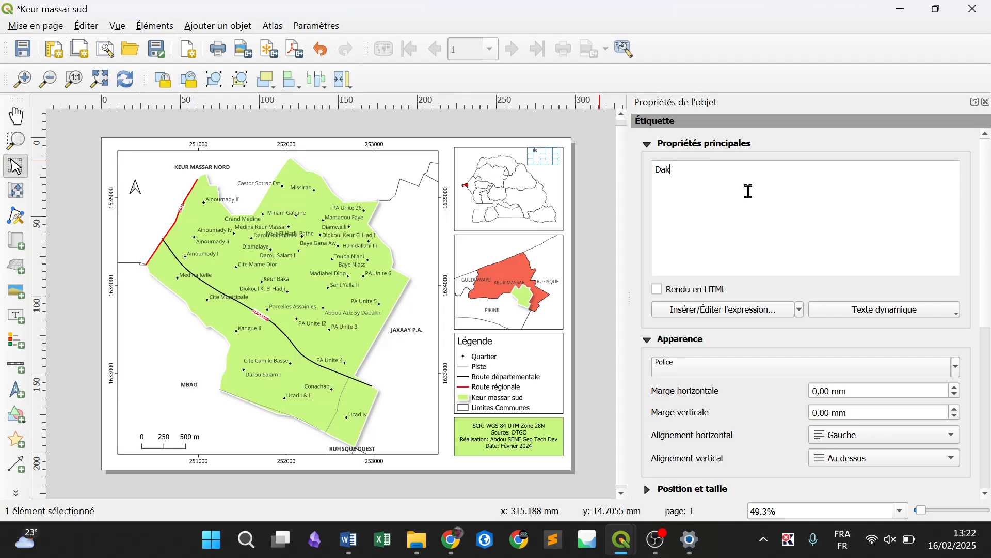
type("ar au Sénégal")
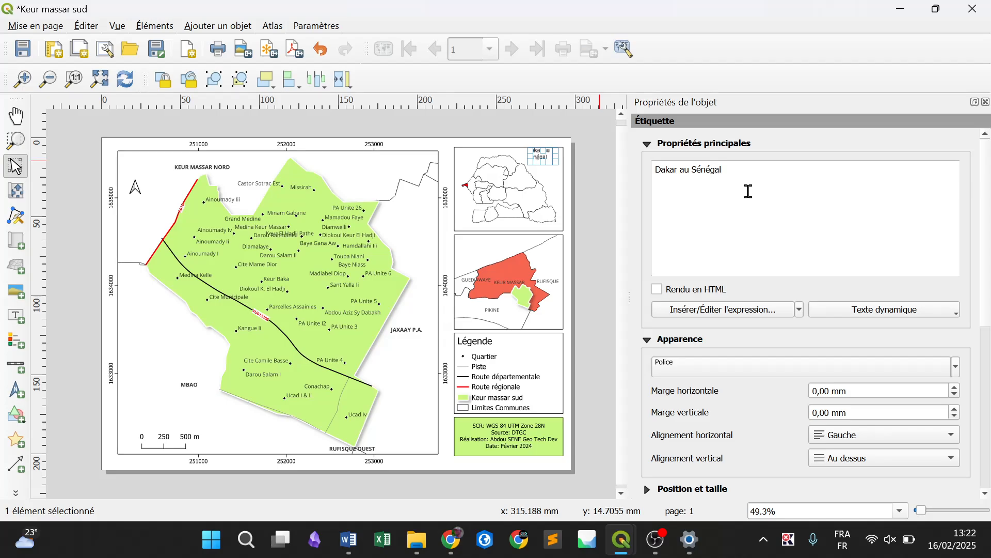
left_click(596, 227)
left_click(552, 159)
left_click_drag(537, 157, 537, 158)
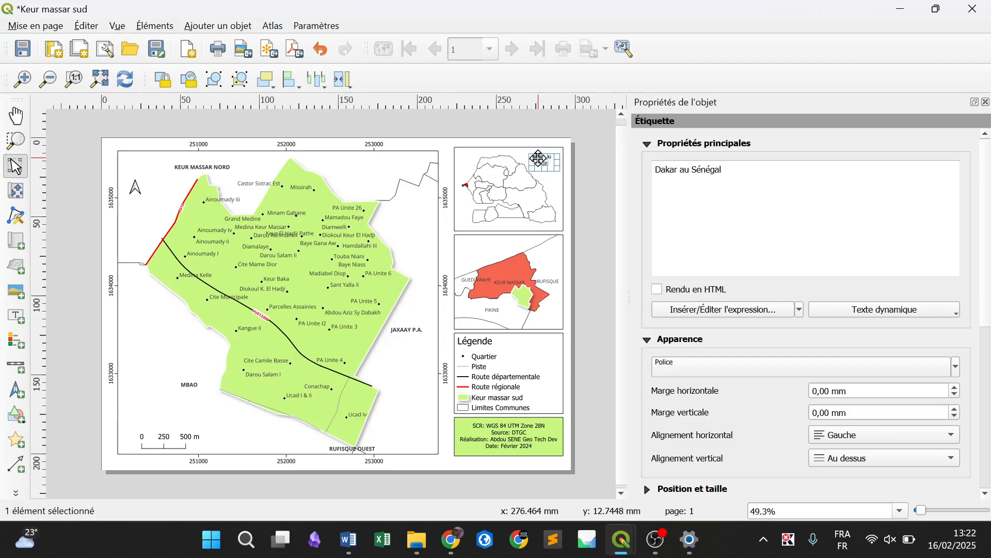
Add a label reading "Département de Keur Massar" in the department inset map's upper-left corner, widened so the text fits on two lines
left_click(217, 26)
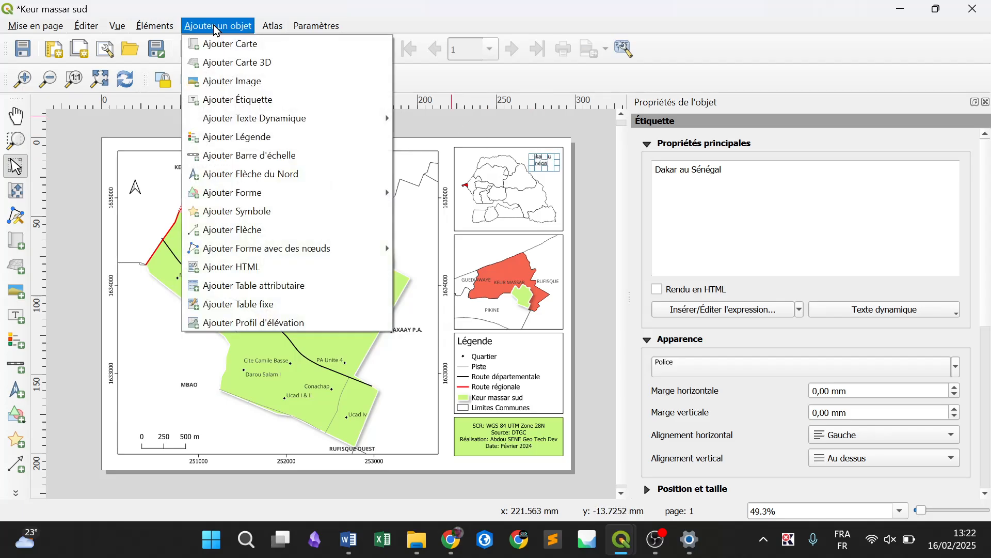
left_click(252, 105)
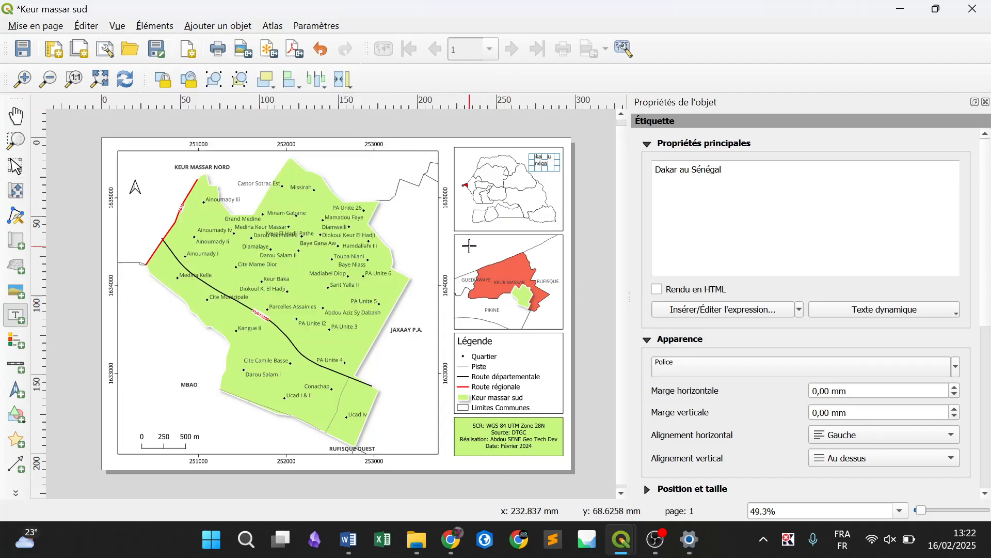
left_click_drag(470, 246, 503, 258)
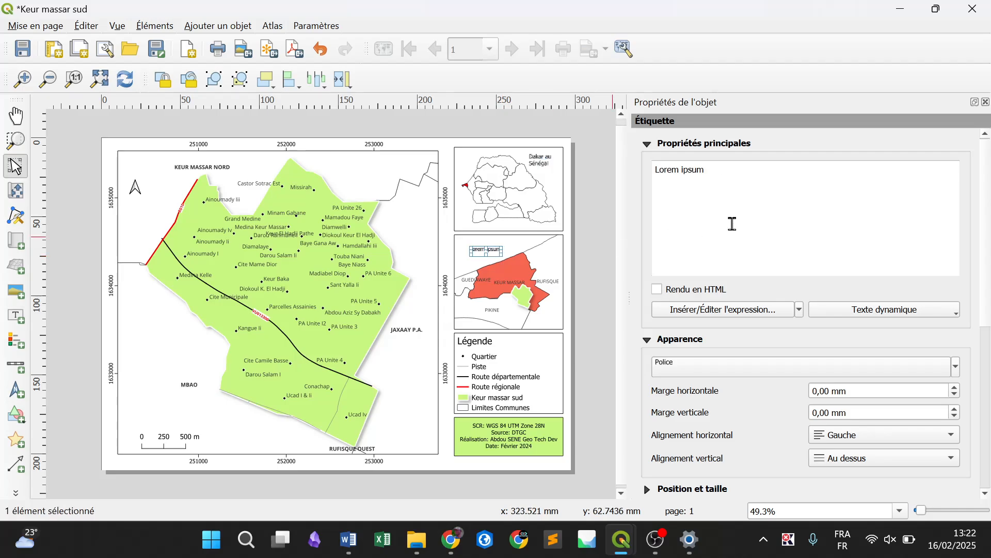
triple_click(772, 224)
type("Département de Keur Massar")
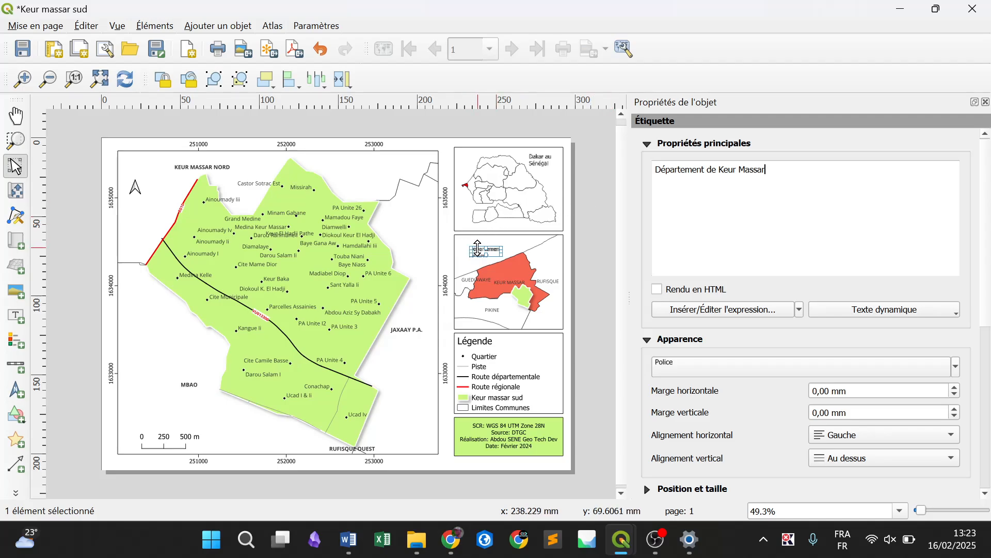
left_click_drag(472, 251, 509, 259)
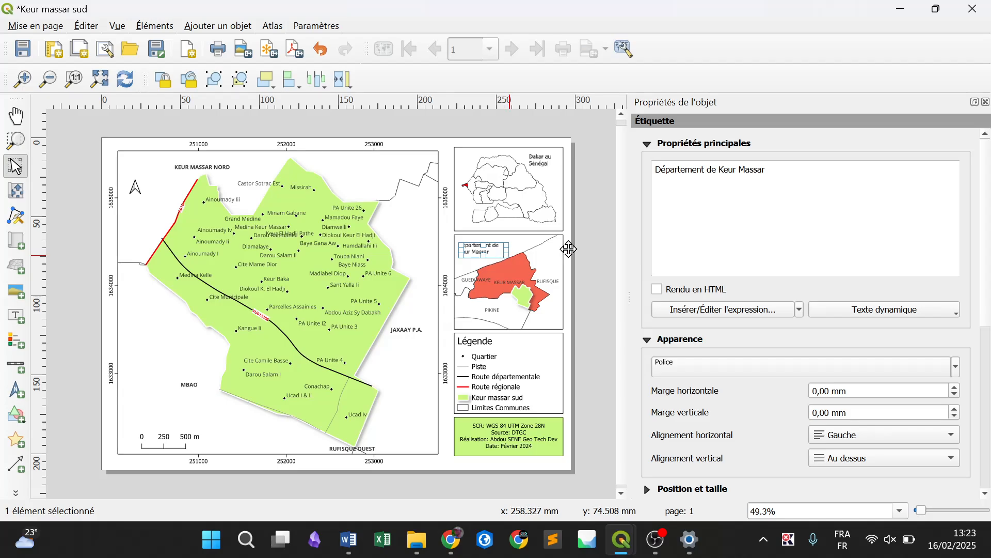
left_click(600, 264)
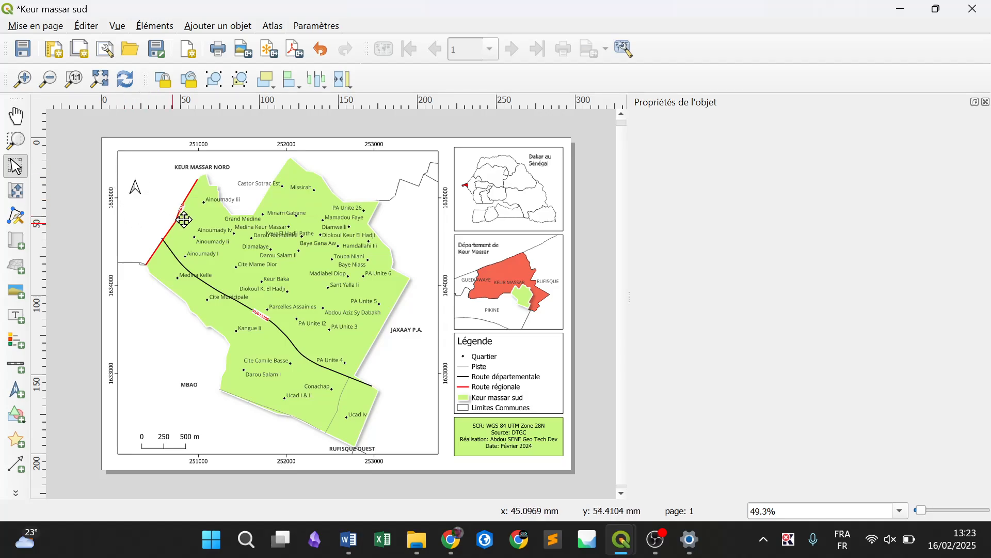
left_click(134, 192)
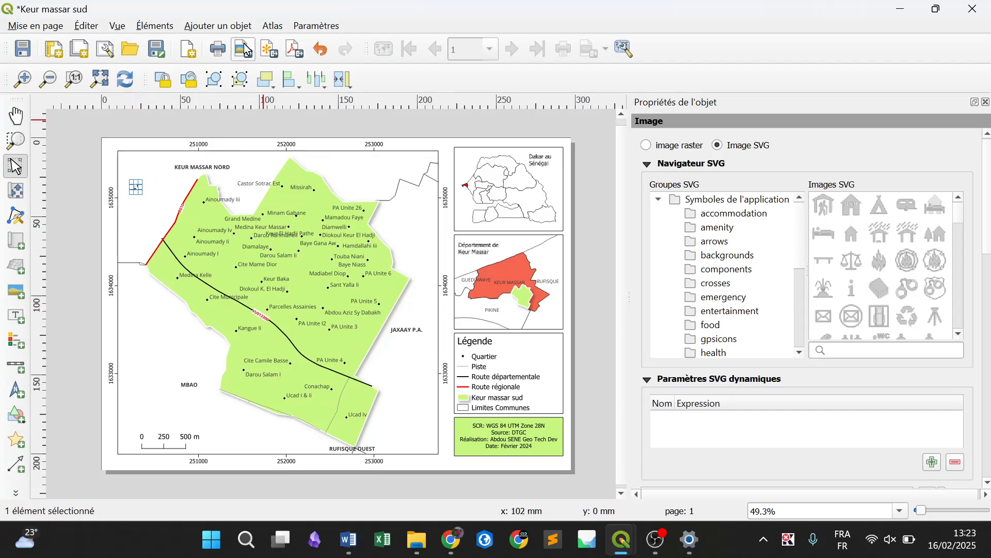
left_click(43, 30)
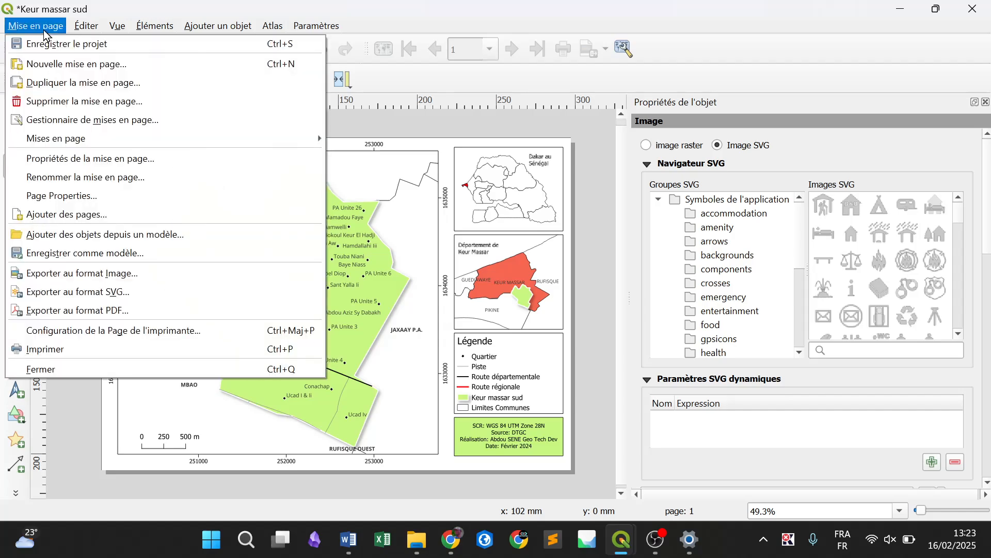
left_click(585, 290)
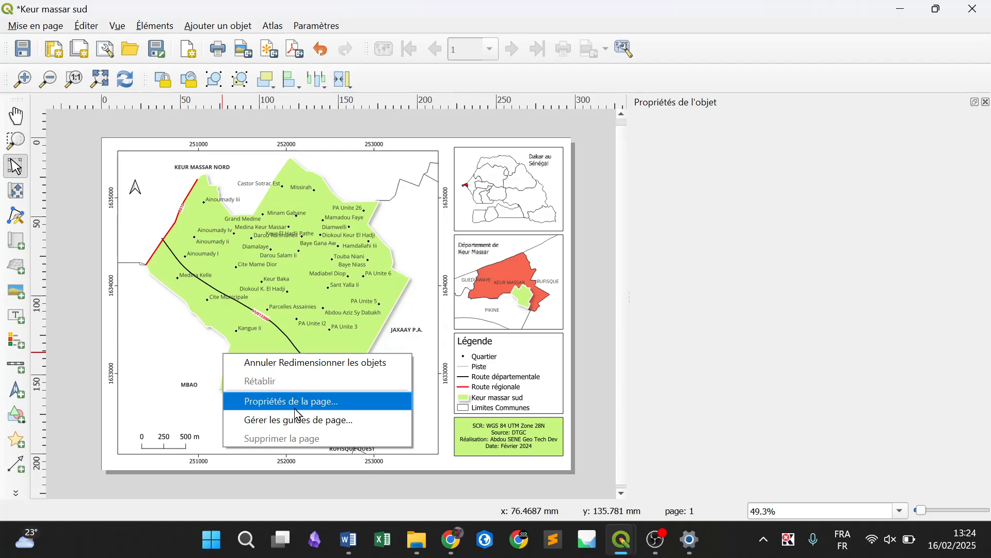
Give the layout page's background a continuous outline (Ligne continue) with a stroke width of 0.66 mm
left_click(320, 401)
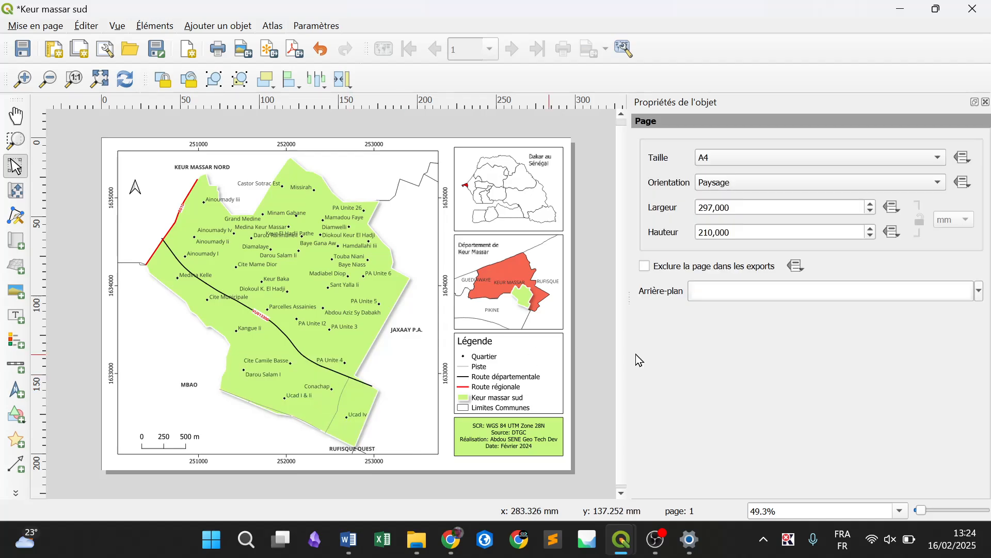
left_click(735, 298)
left_click(866, 155)
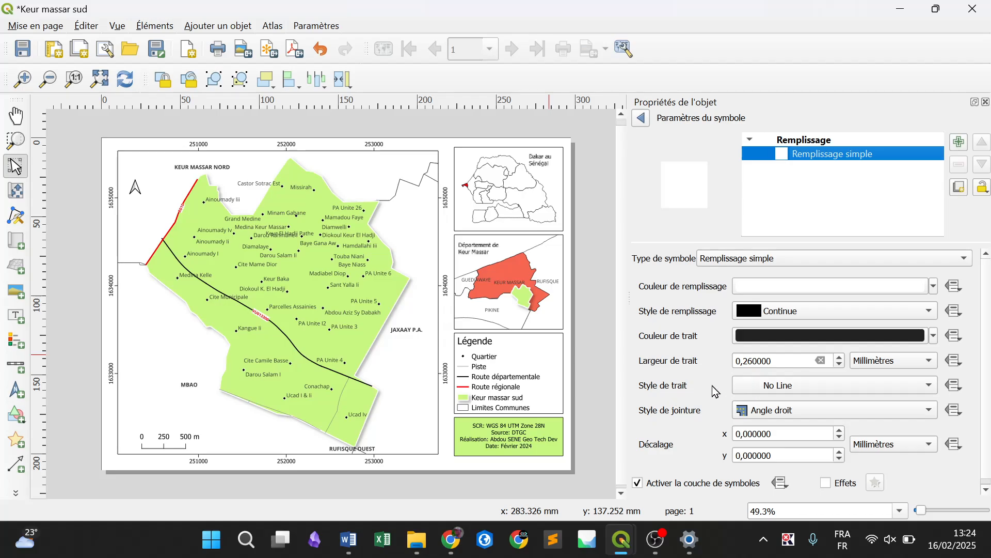
left_click(786, 384)
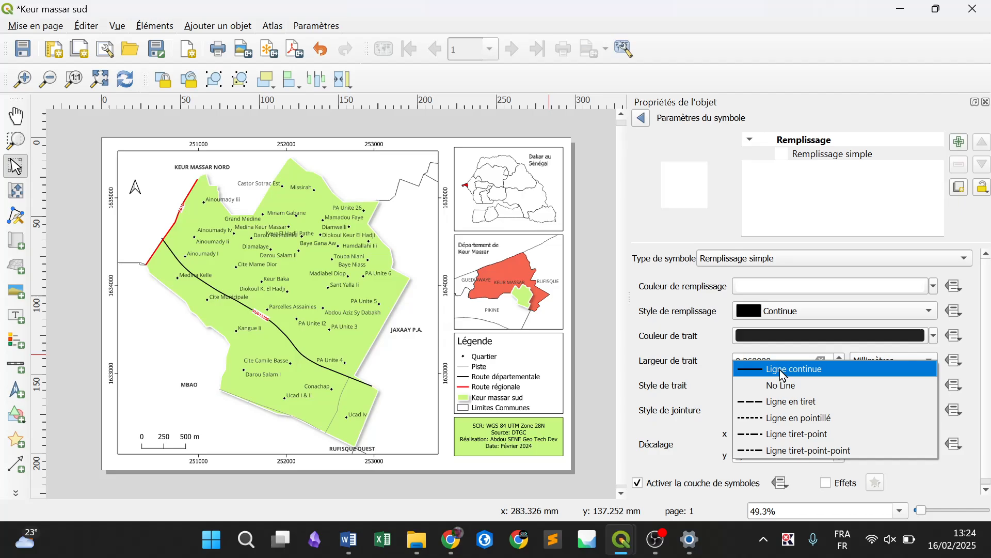
left_click(779, 370)
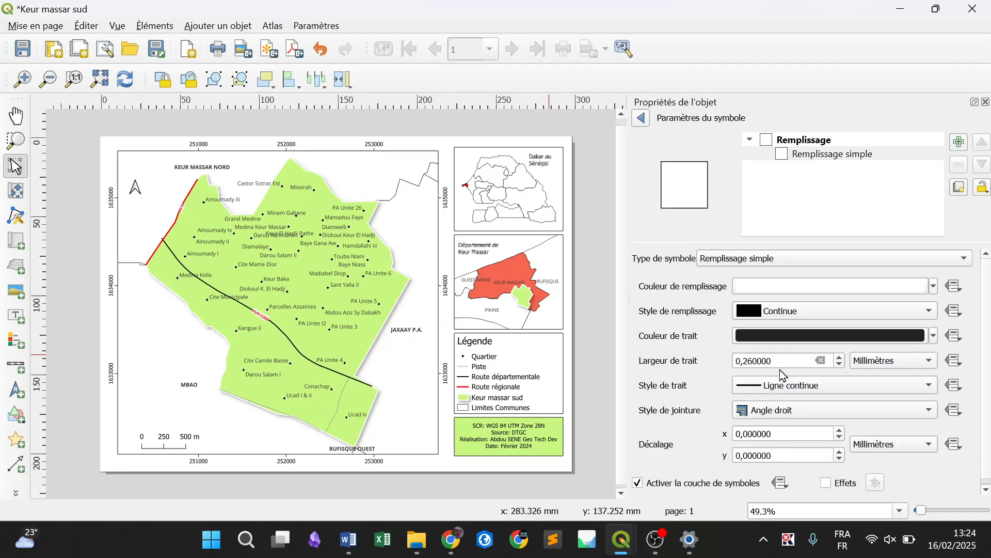
left_click(842, 365)
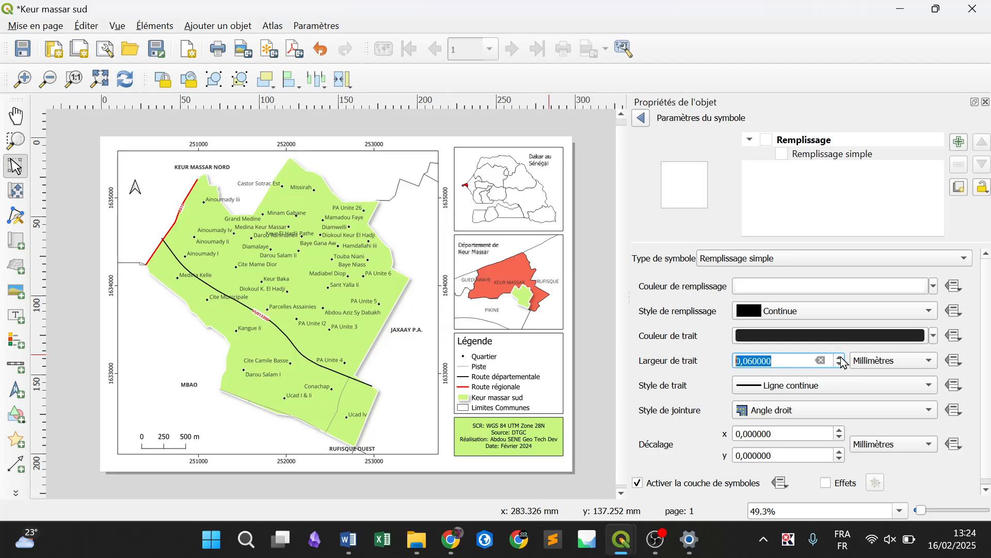
left_click(842, 359)
left_click(842, 360)
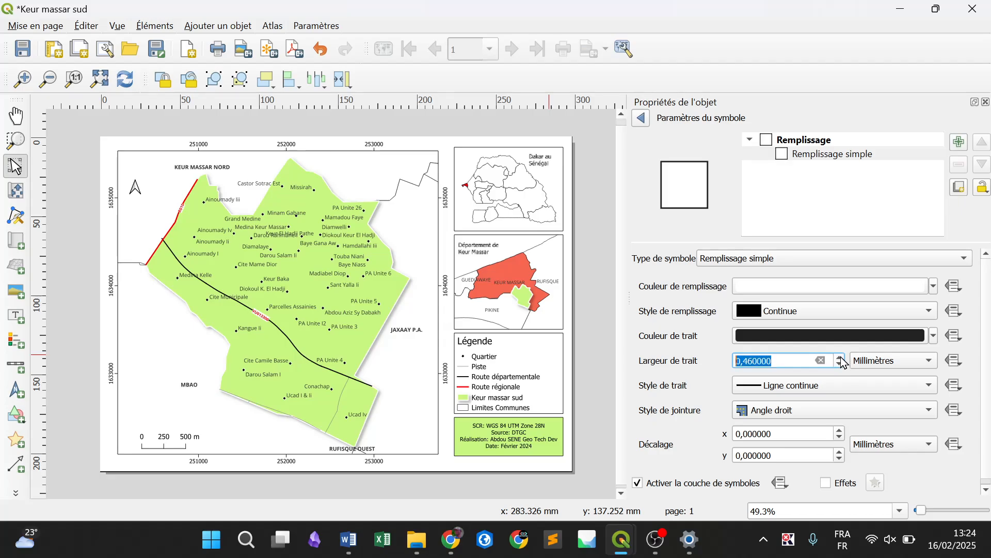
left_click(842, 360)
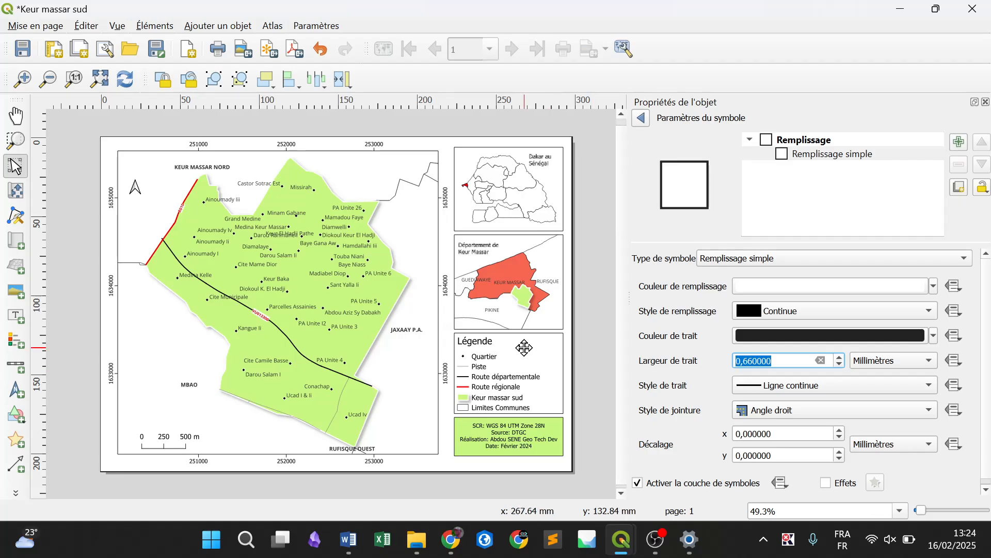
Try pale violet, pale green and the recently used light green as the page background's fill colour
left_click(934, 286)
left_click(845, 166)
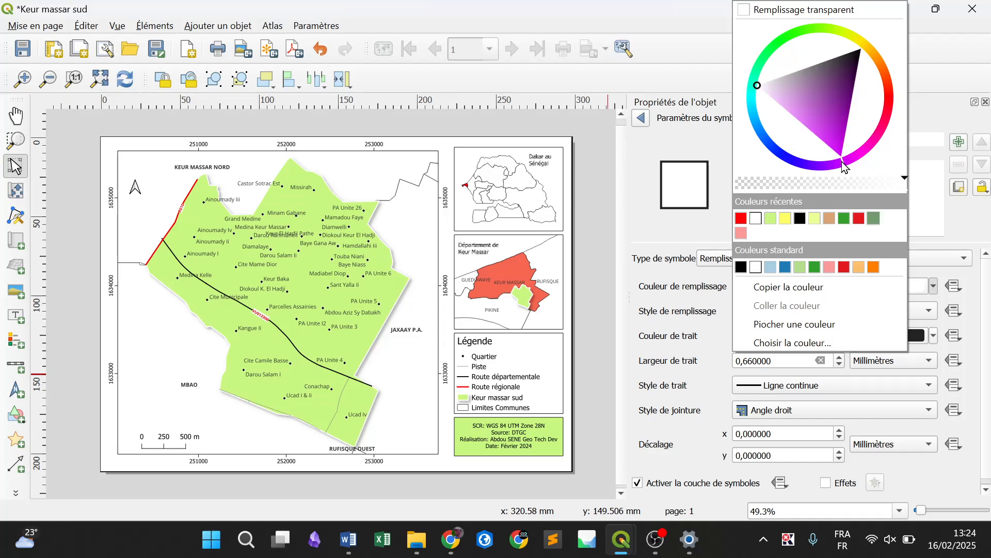
left_click(775, 99)
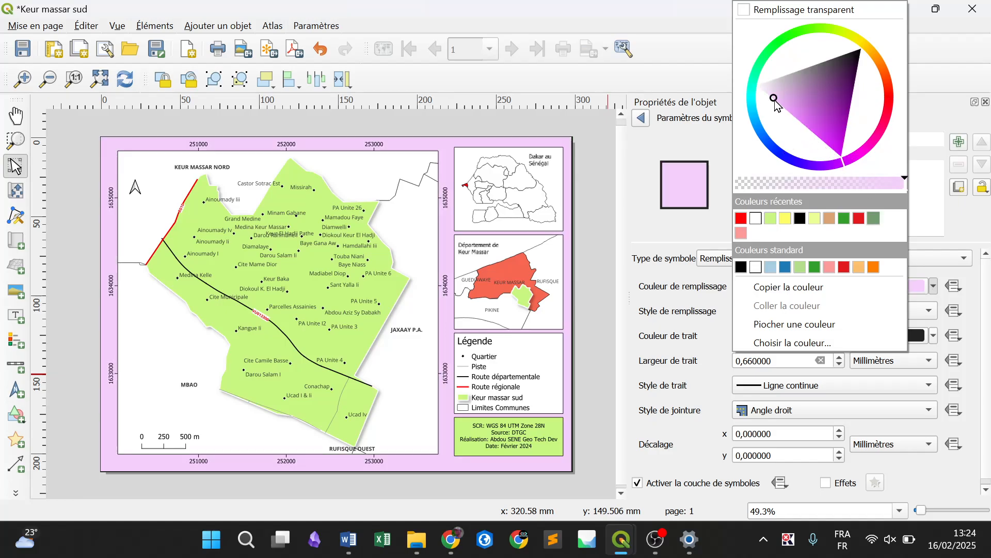
left_click(768, 95)
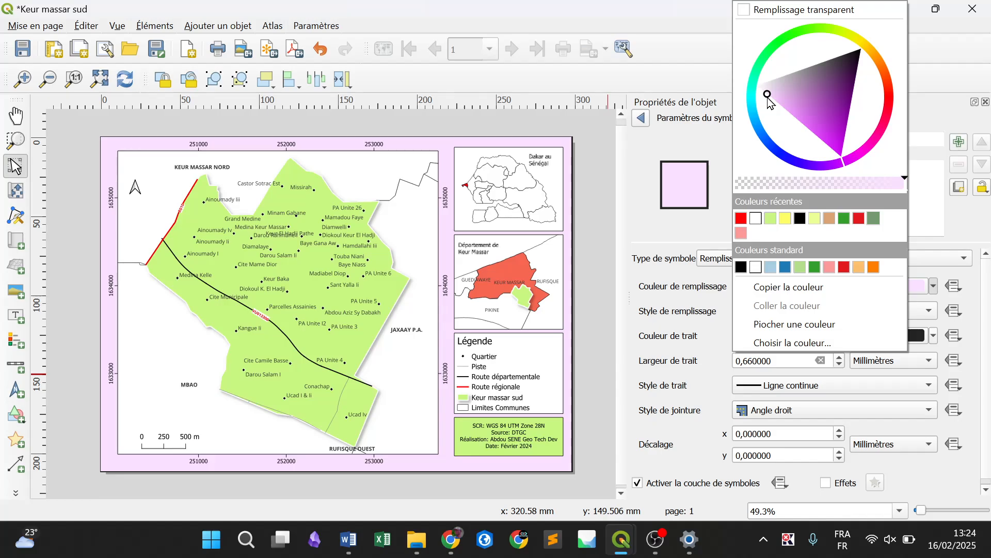
left_click(765, 92)
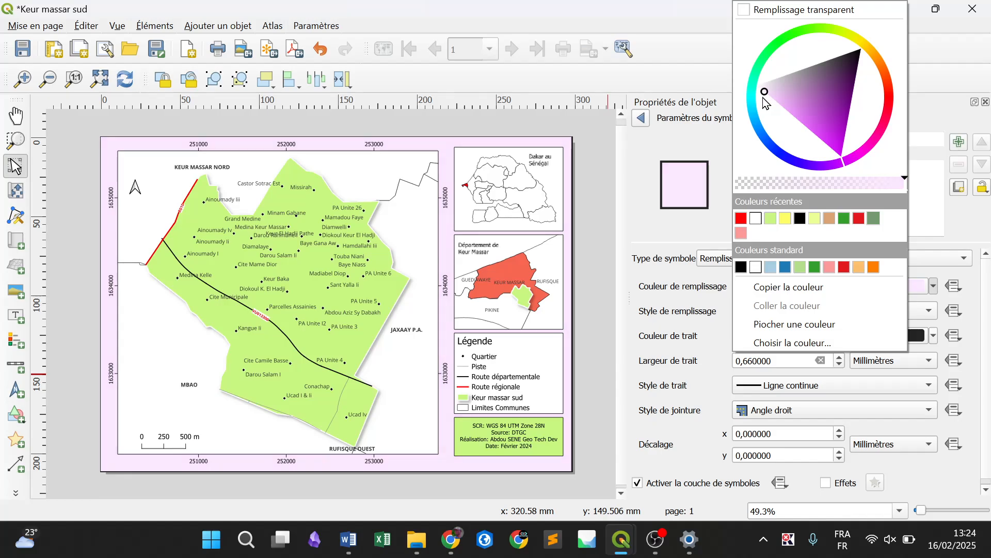
left_click(817, 29)
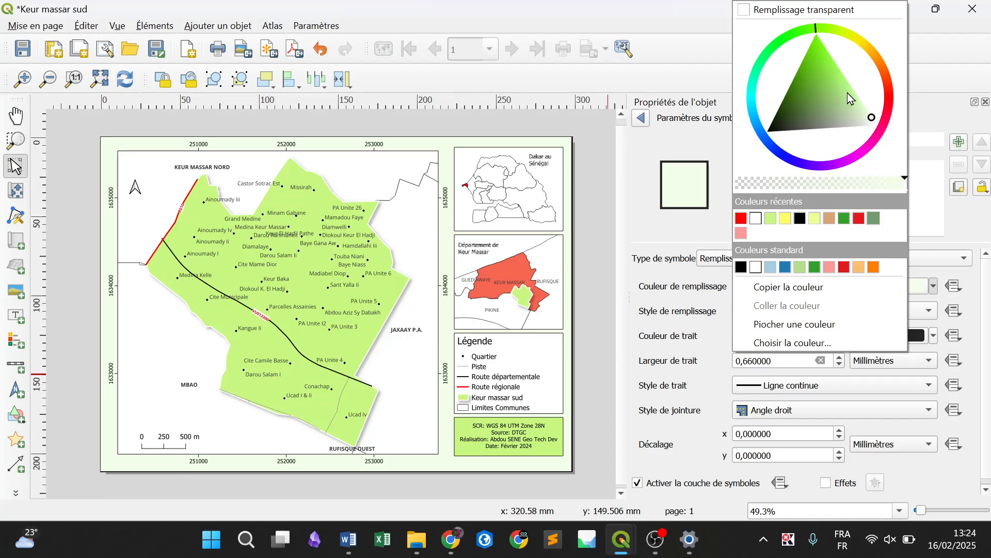
left_click(862, 107)
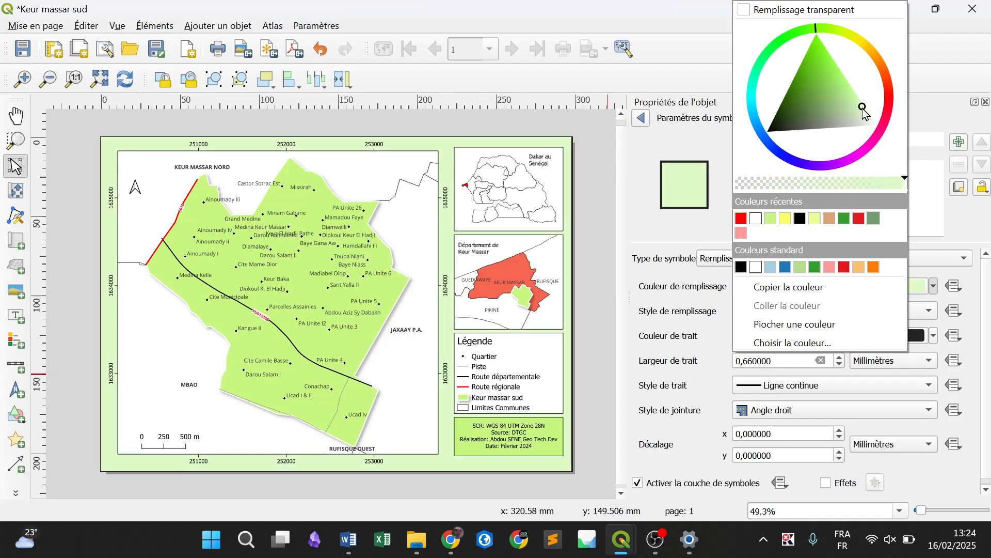
left_click(770, 217)
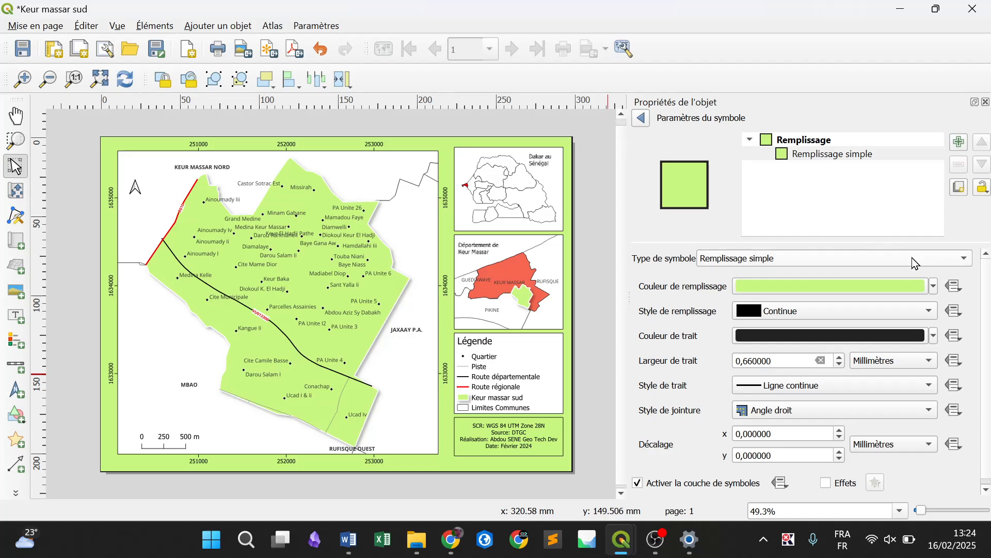
Set the page background's fill colour to a very pale greyish off-white and deselect the page
left_click(934, 287)
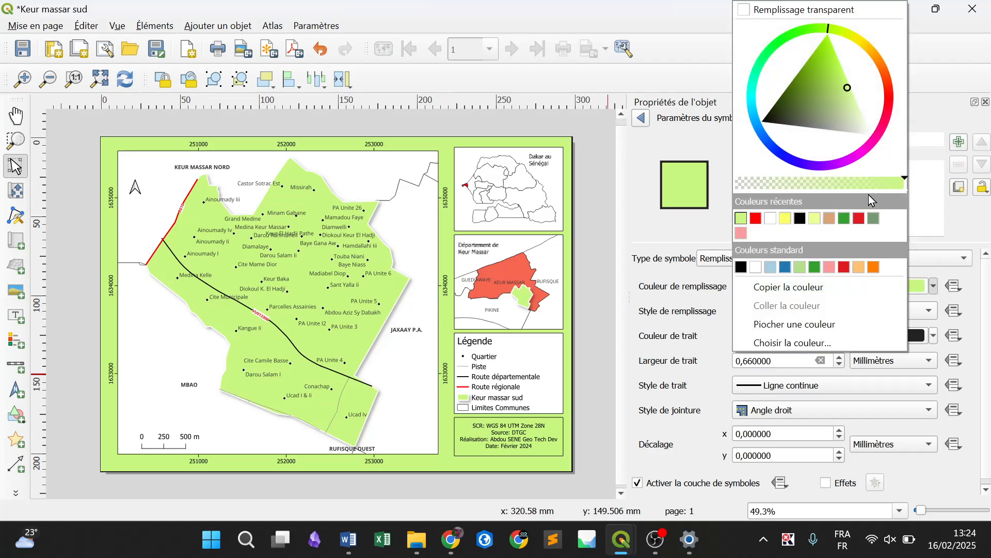
left_click(865, 135)
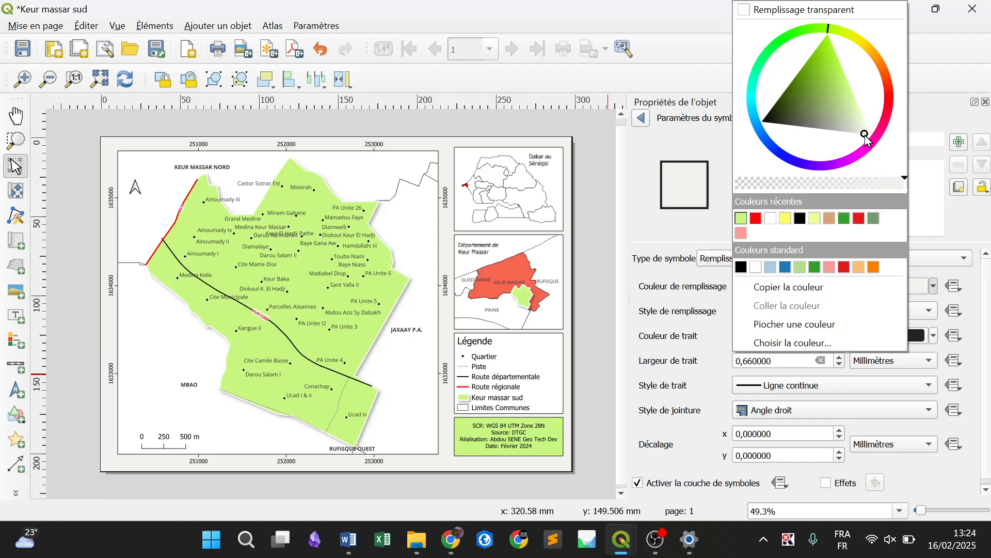
left_click(592, 233)
left_click(591, 234)
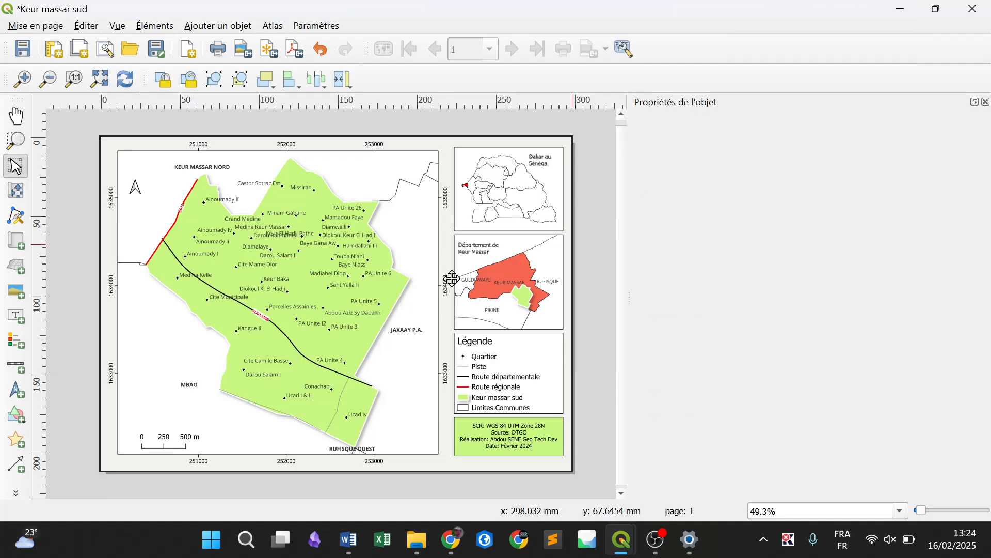
left_click(283, 256)
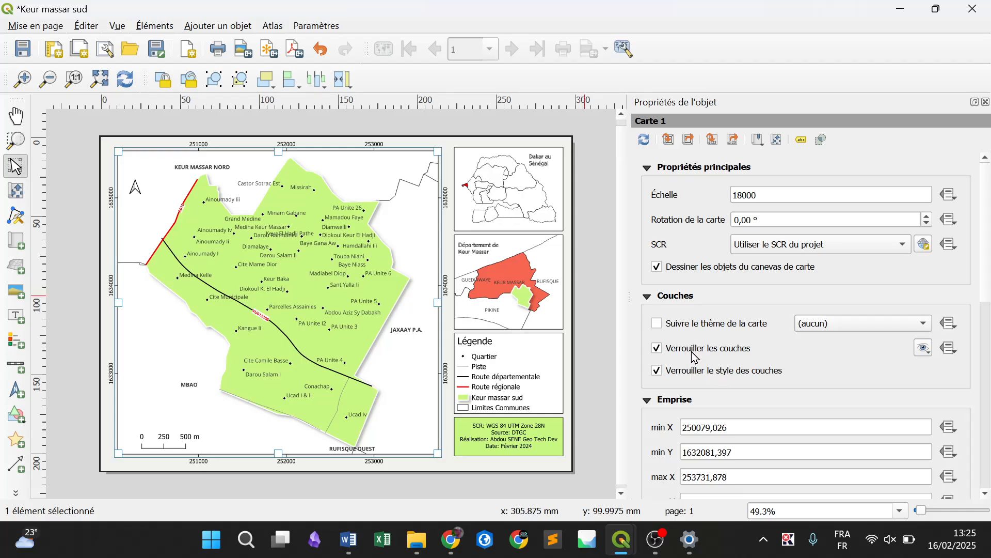
left_click(534, 200)
left_click(544, 296)
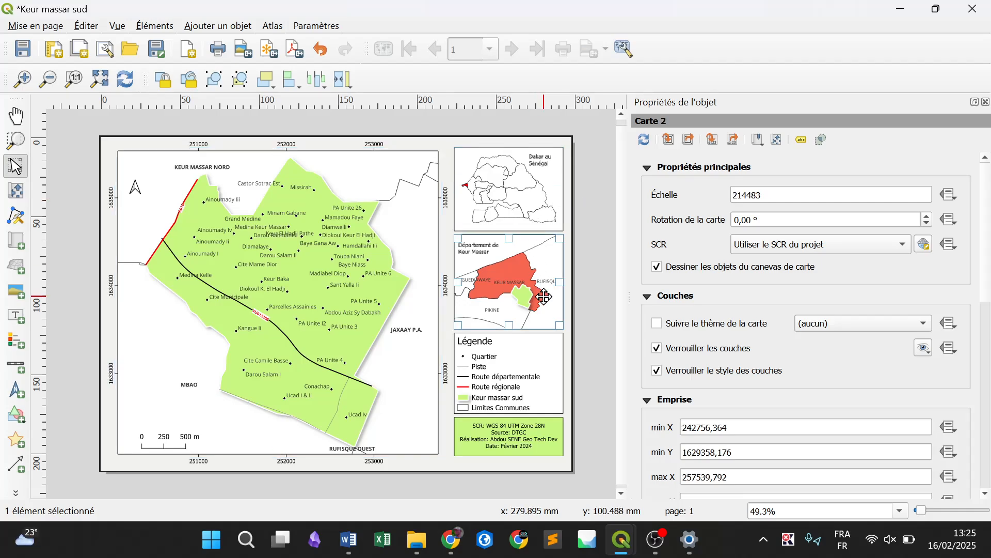
left_click(313, 303)
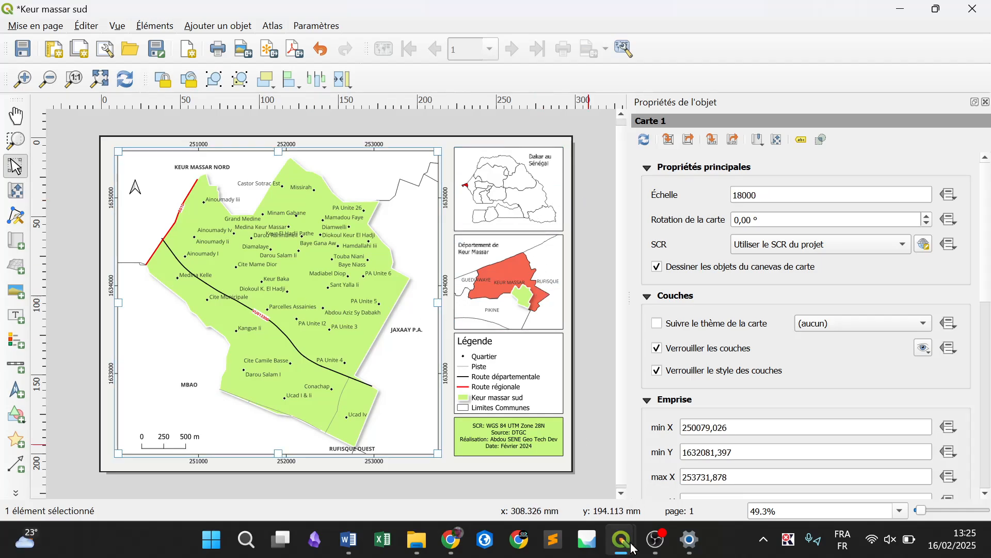
Switch to the QGIS main project window and hide the REGIONS_SN and REGIONS_SN copie layers
mouse_move(634, 548)
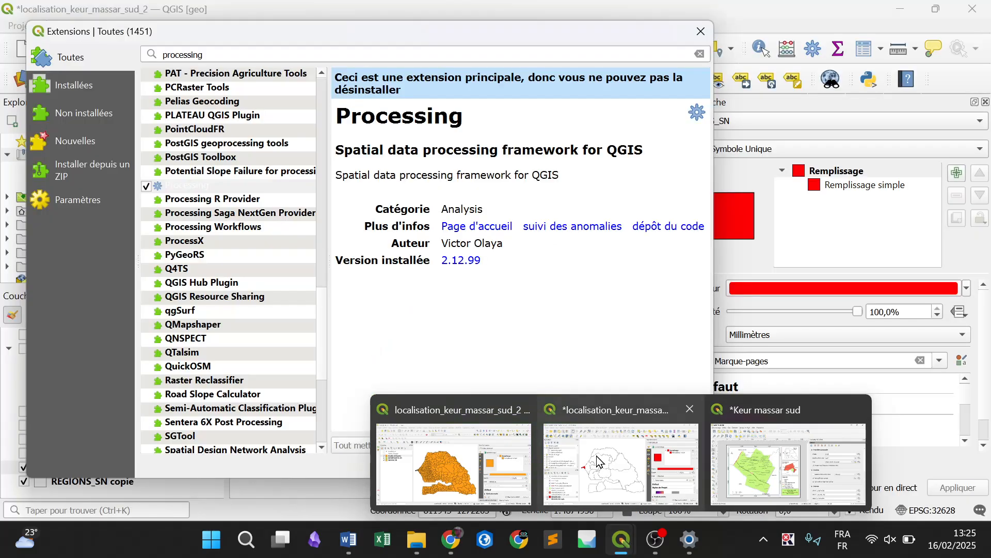
left_click(596, 453)
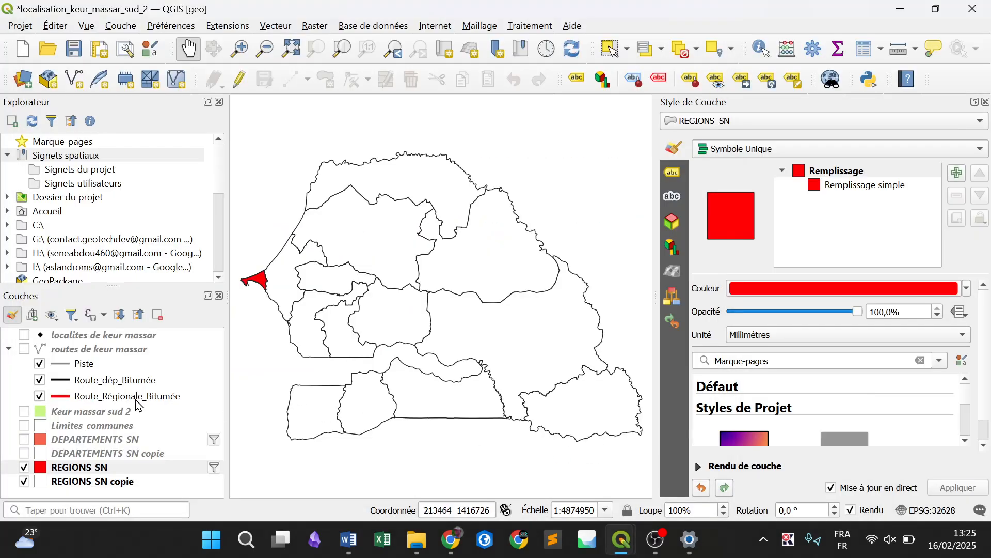
left_click(24, 468)
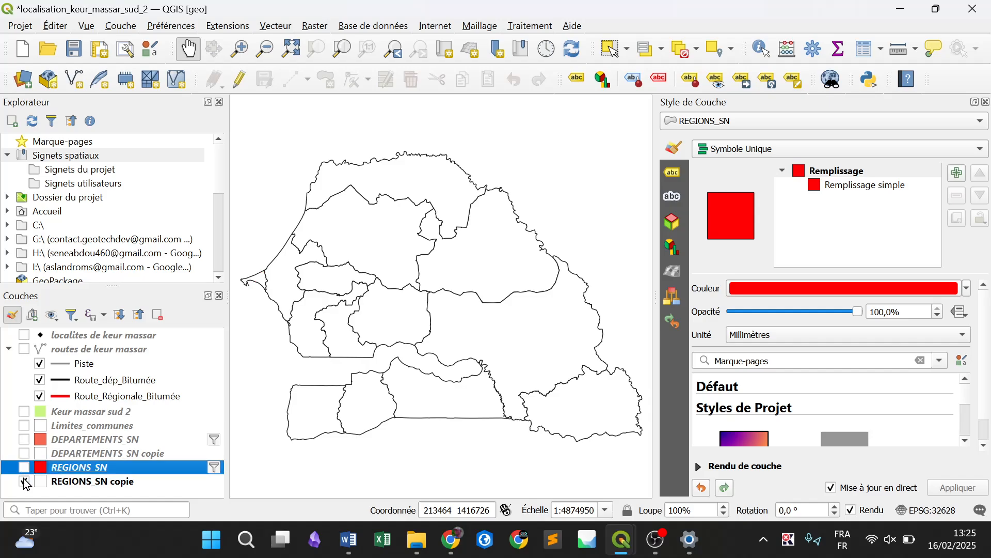
left_click(25, 481)
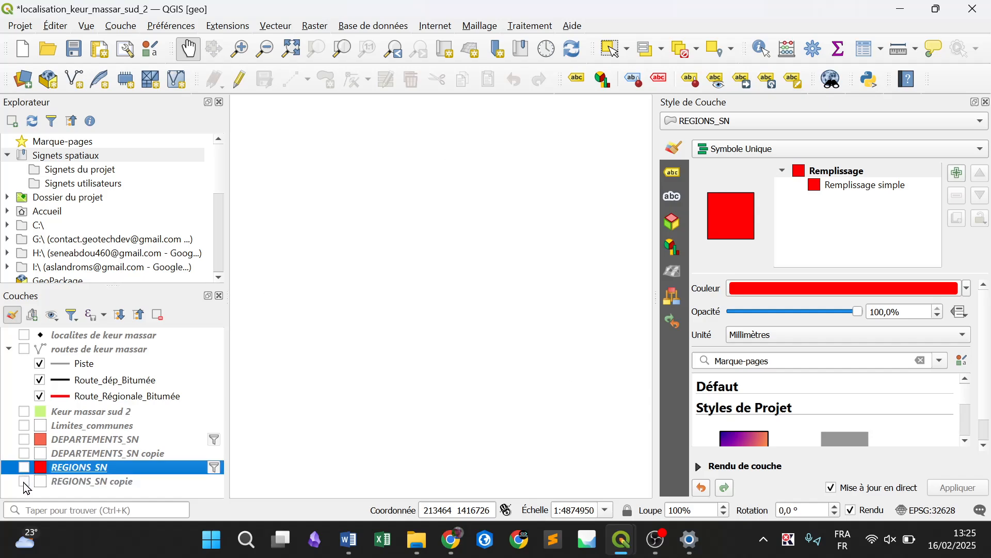
Show the Limites_communes, Keur massar sud 2, routes de keur massar and localites de keur massar layers
left_click(24, 426)
left_click(24, 412)
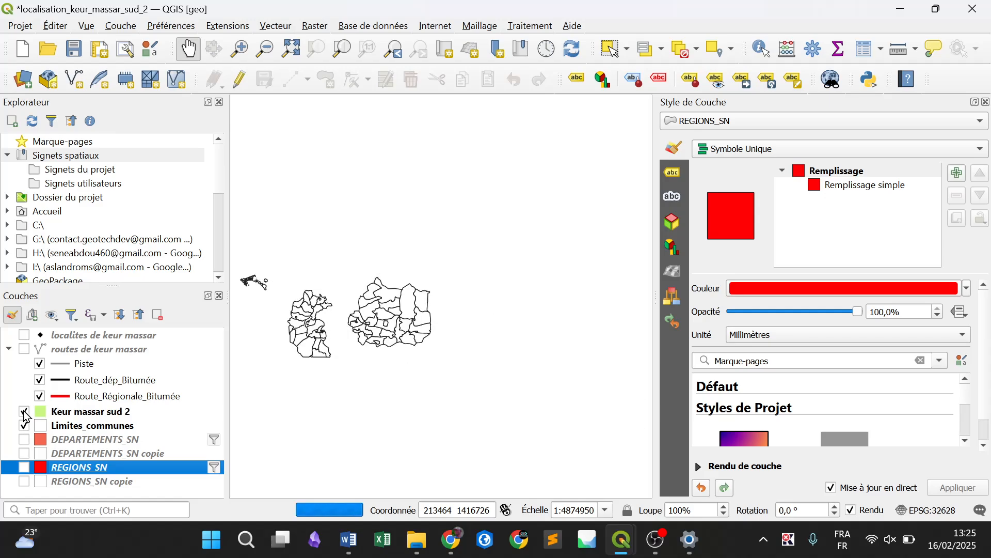
left_click(24, 350)
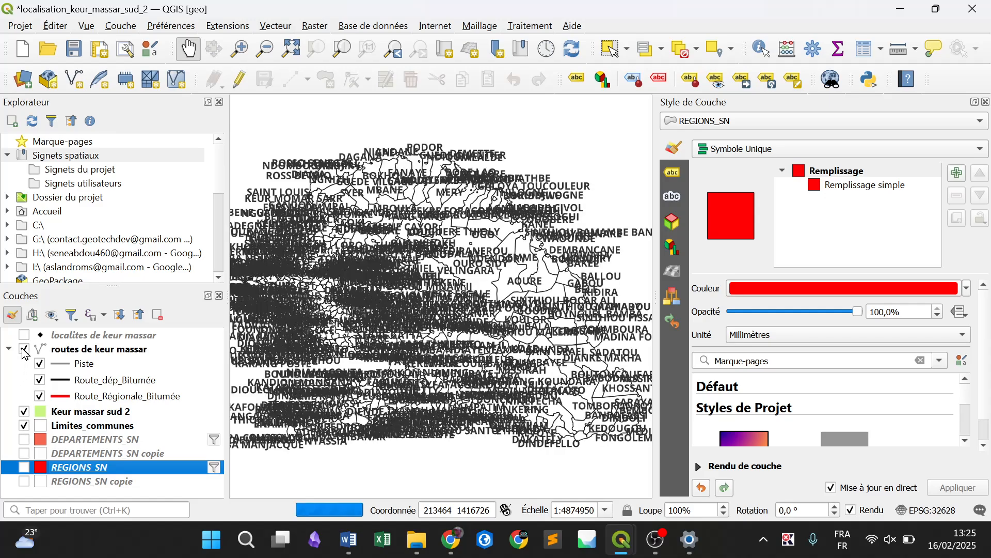
left_click(24, 335)
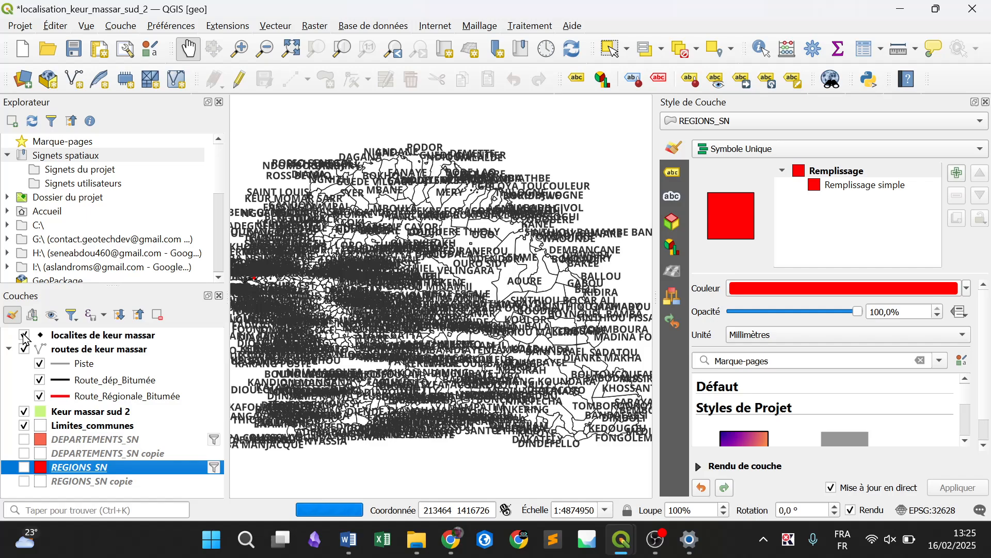
Zoom the main map to the extent of the Keur massar sud 2 layer and preview the Keur massar sud layout for comparison
left_click(113, 415)
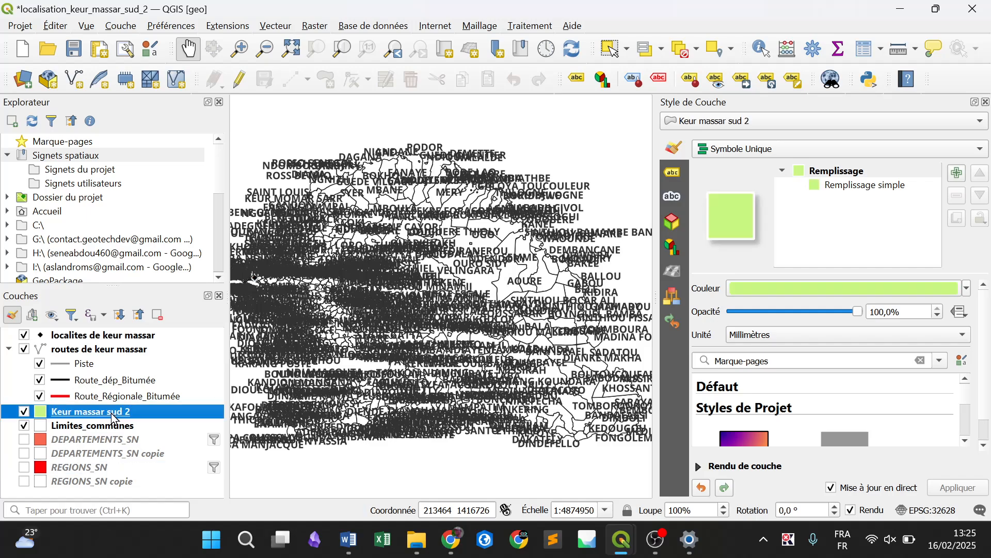
right_click(112, 416)
left_click(213, 21)
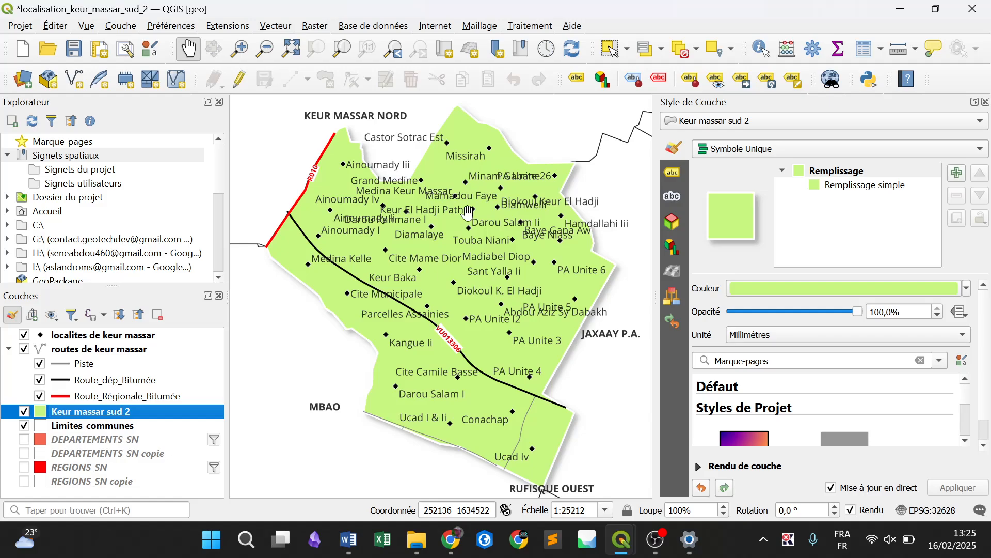
mouse_move(621, 540)
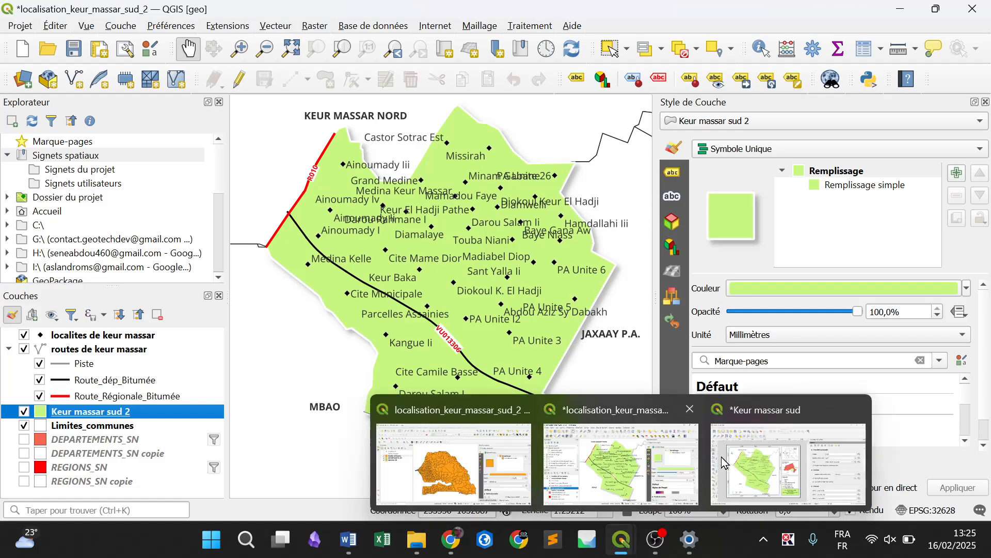
mouse_move(749, 451)
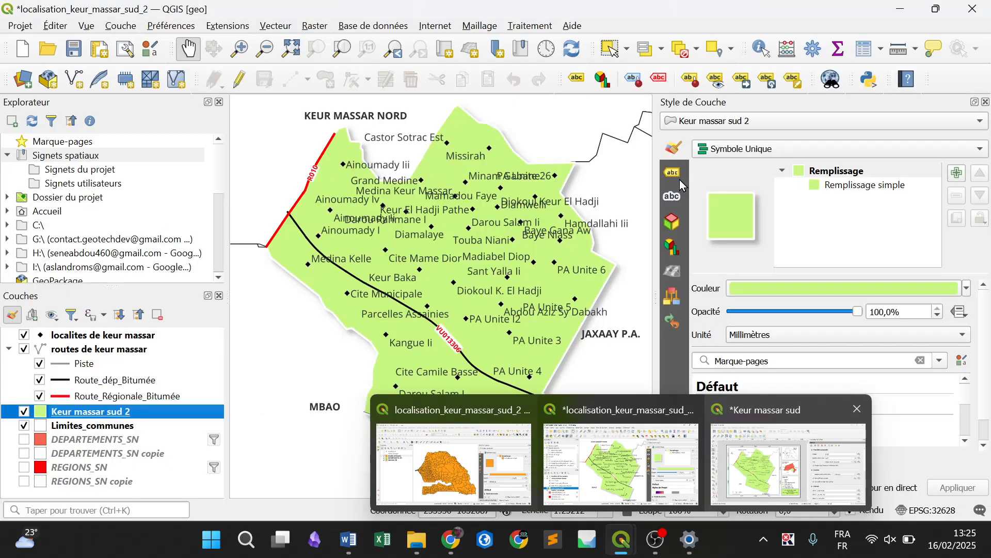
left_click(619, 459)
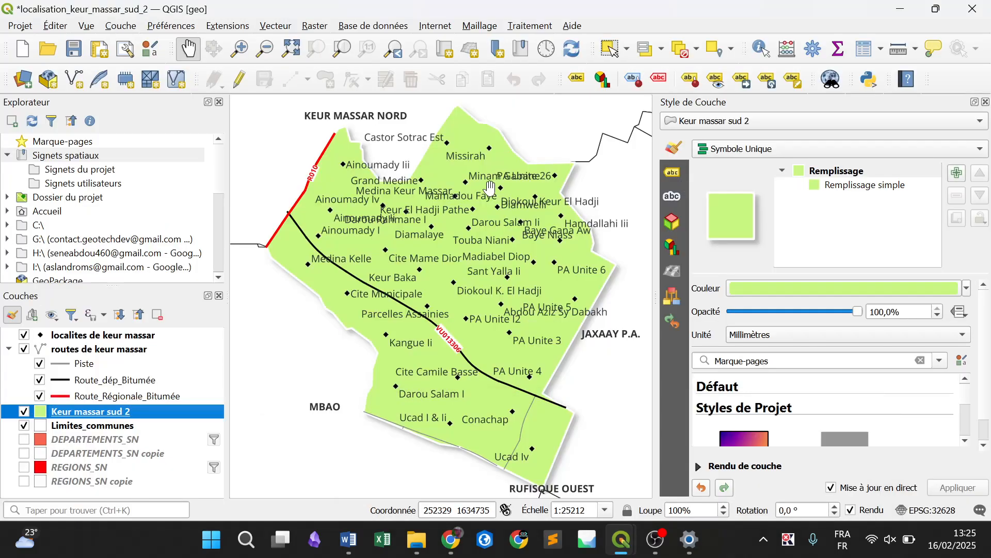
Open the properties of the Keur El Hadji Pathe label and accept them to make the localites de keur massar layer editable
left_click(742, 79)
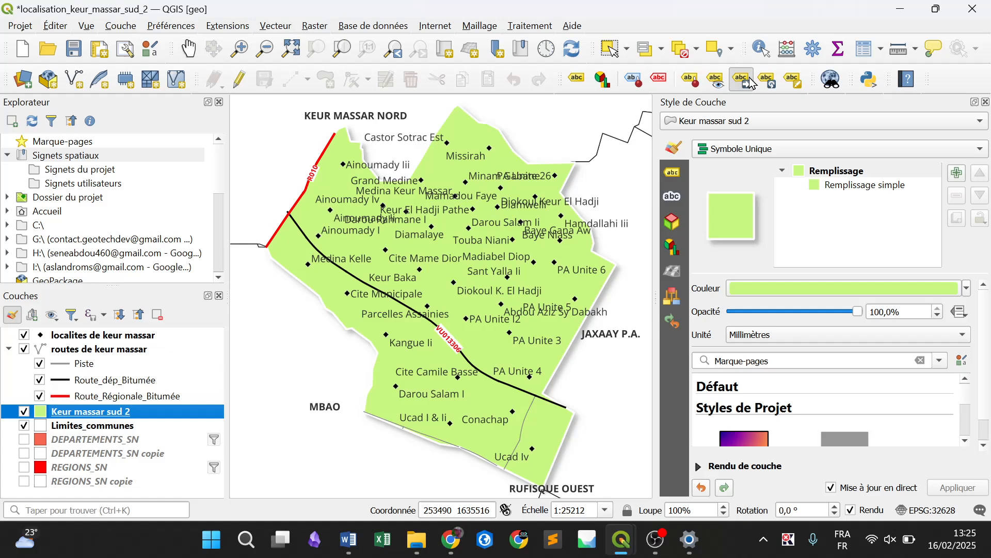
scroll(418, 219, "up", 1)
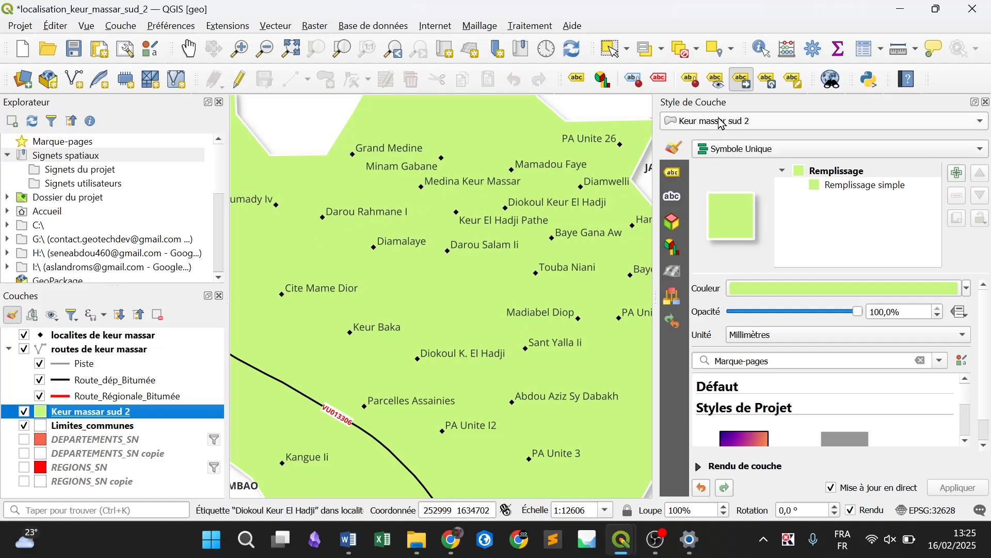
left_click(795, 83)
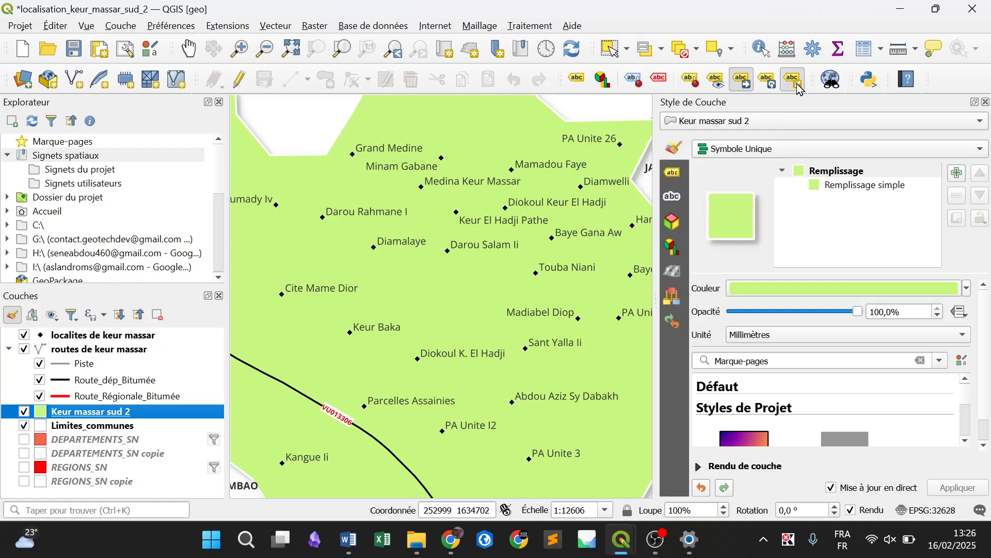
left_click(485, 226)
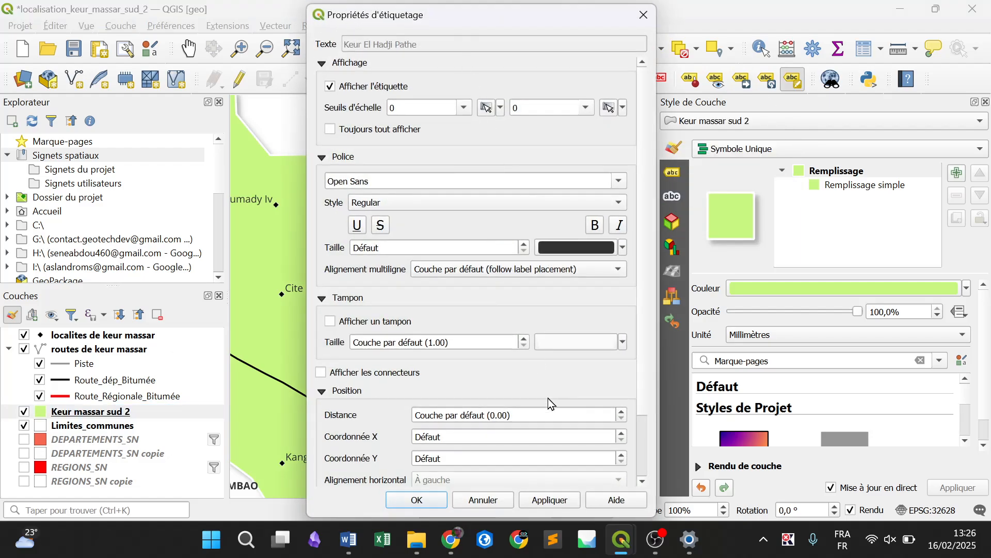
left_click(417, 499)
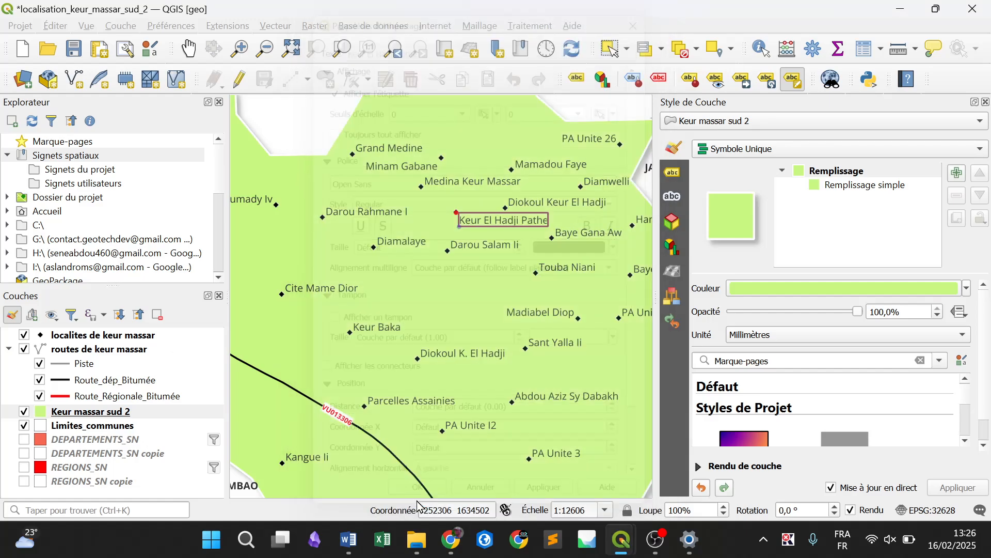
Shorten the Keur El Hadji Pathe label to "K. El H. Pathe" and refresh the view in the Keur massar sud layout
left_click(491, 226)
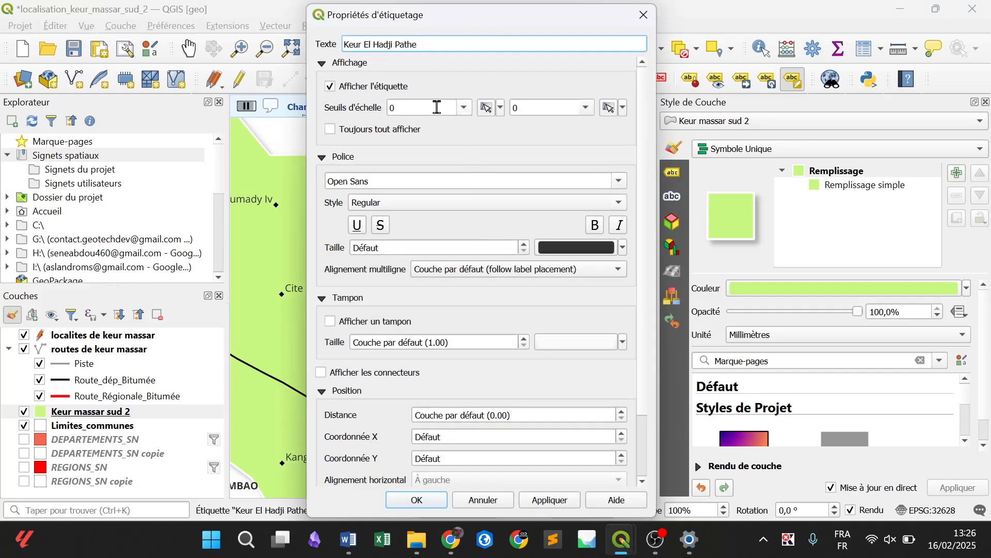
double_click(389, 45)
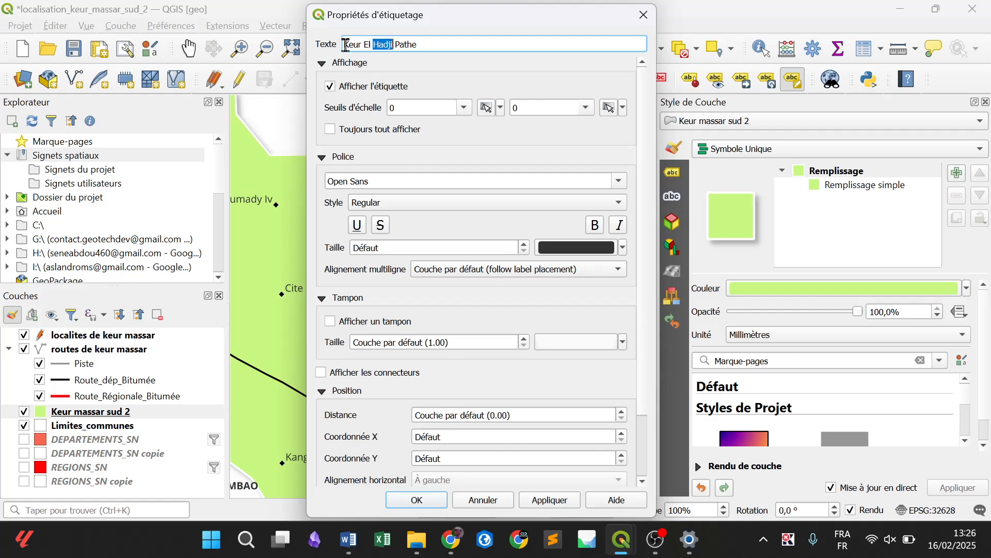
type("H.")
double_click(345, 45)
type("K.")
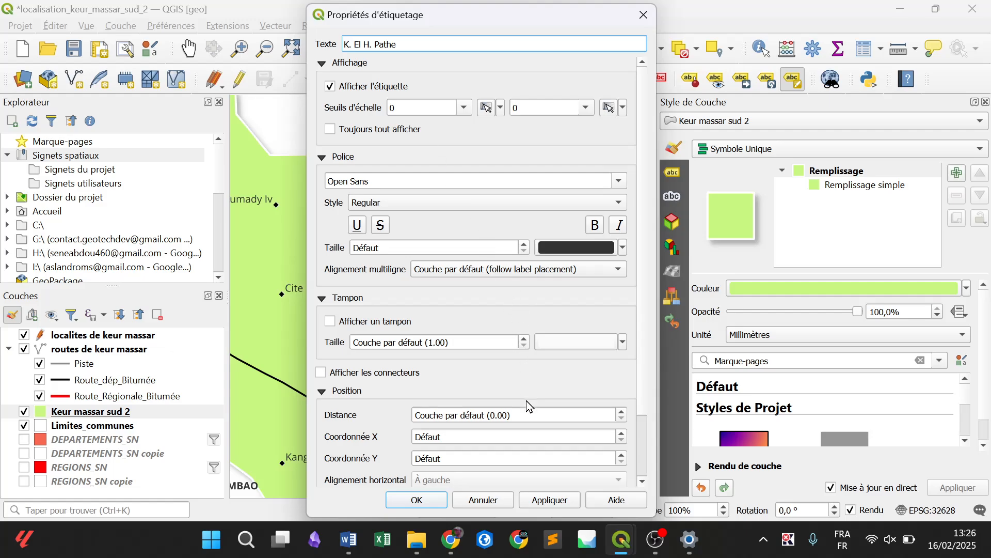
left_click(418, 504)
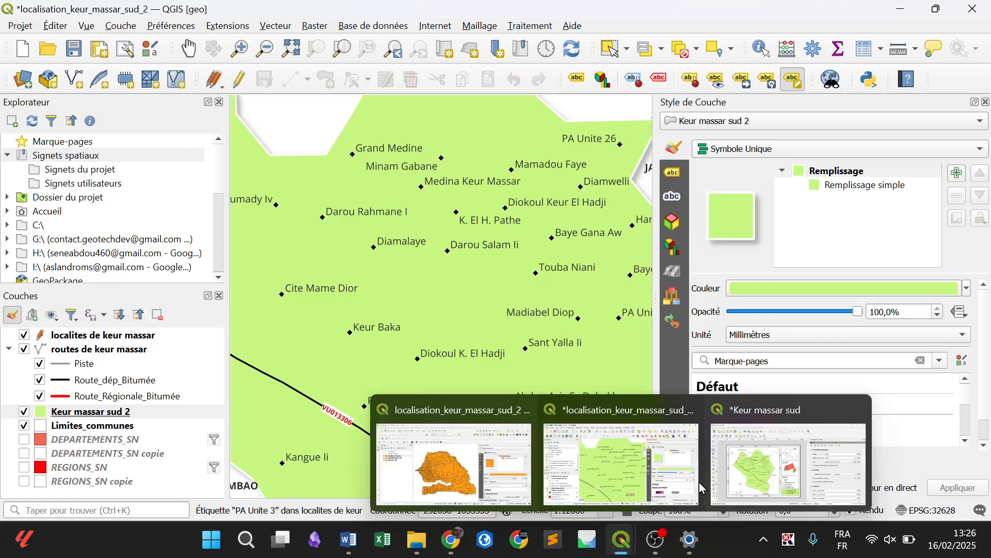
left_click(779, 463)
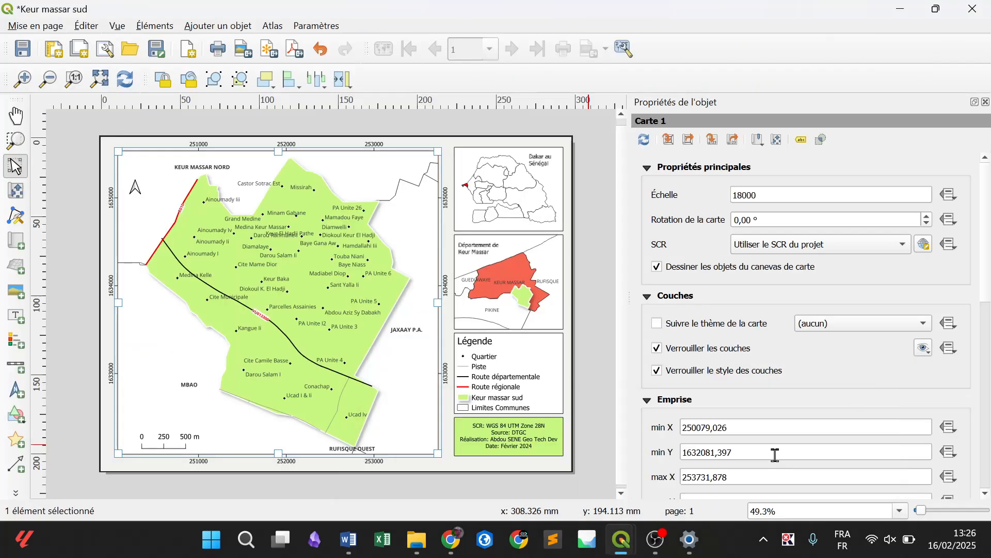
left_click(133, 79)
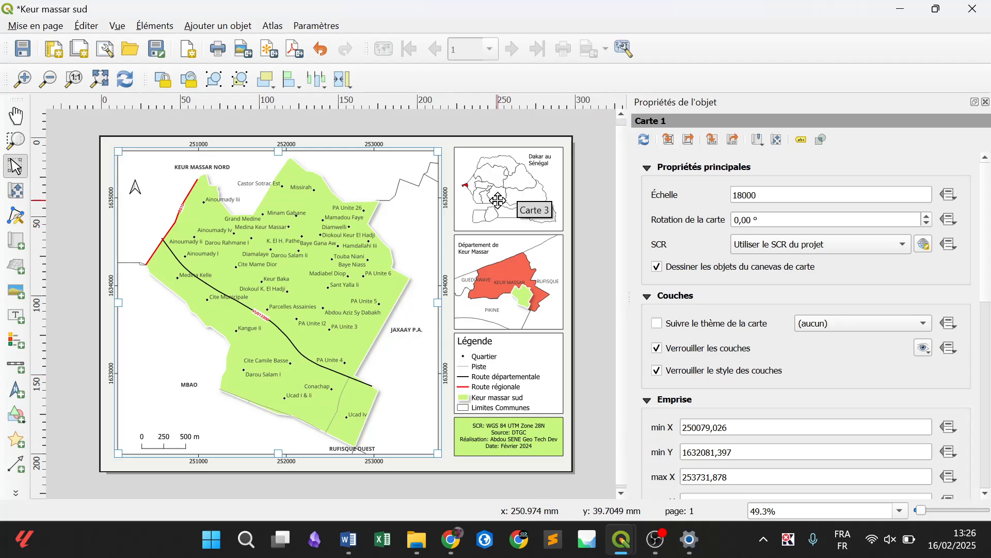
Export the layout as an image named Keur massar sud.png in the projet2 folder, accepting the export options
left_click(45, 29)
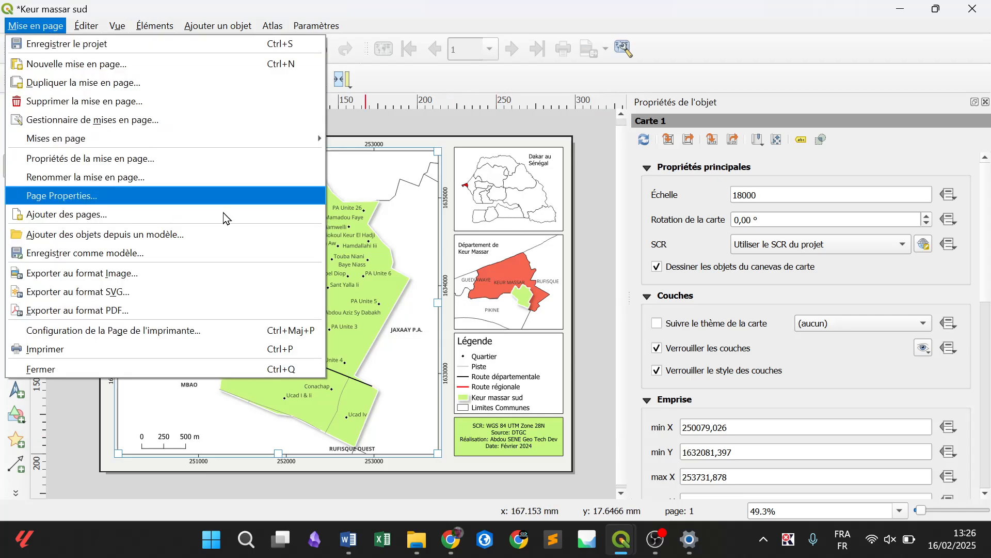
left_click(258, 273)
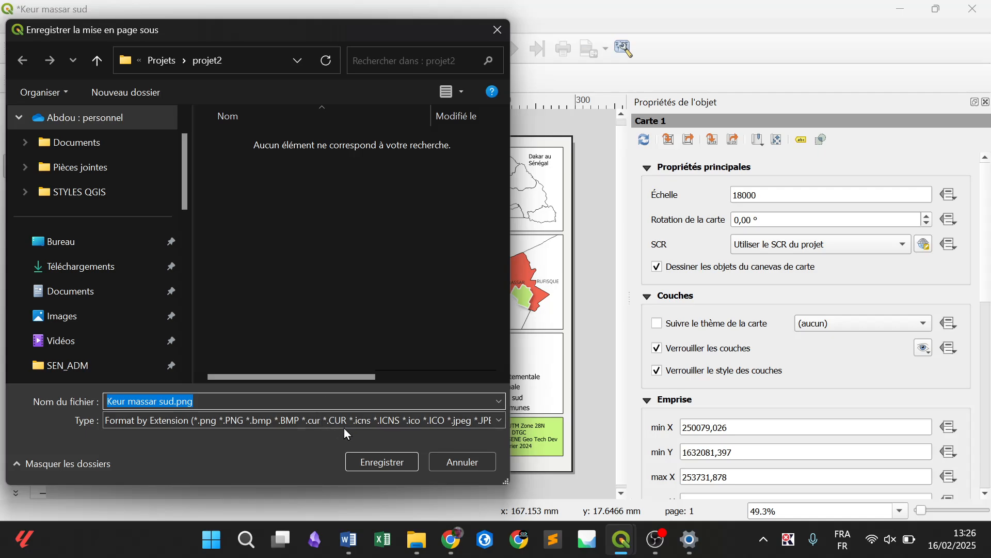
left_click(389, 457)
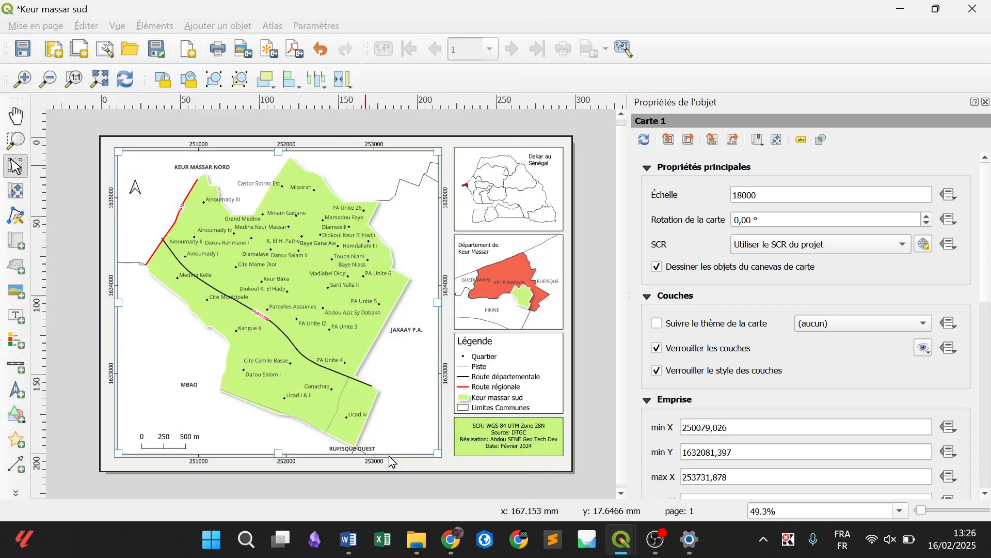
left_click(613, 457)
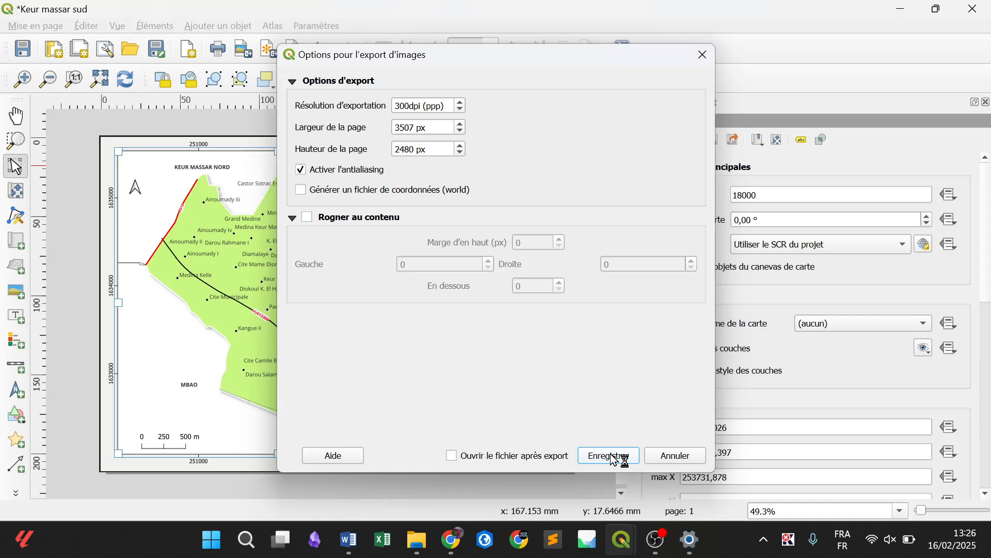
left_click(655, 540)
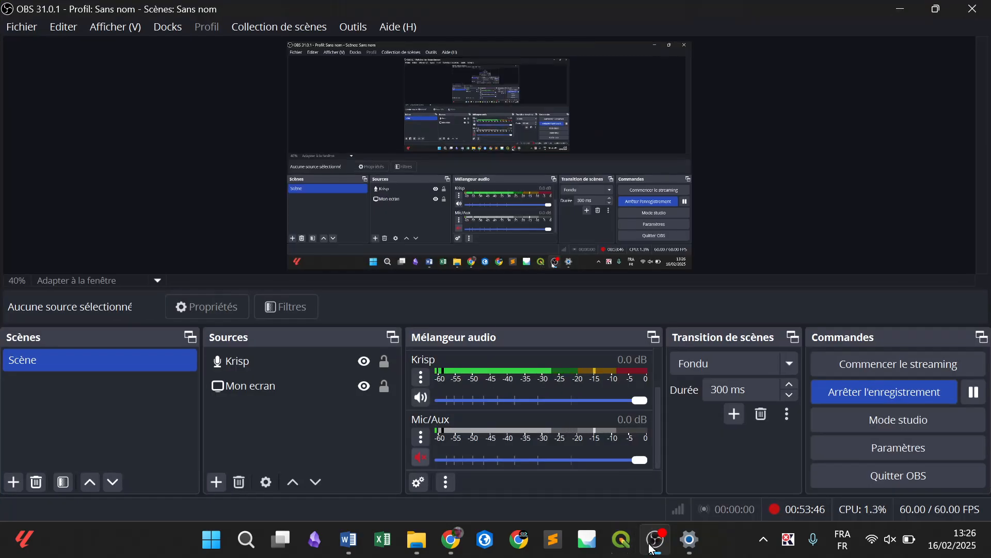
left_click(653, 549)
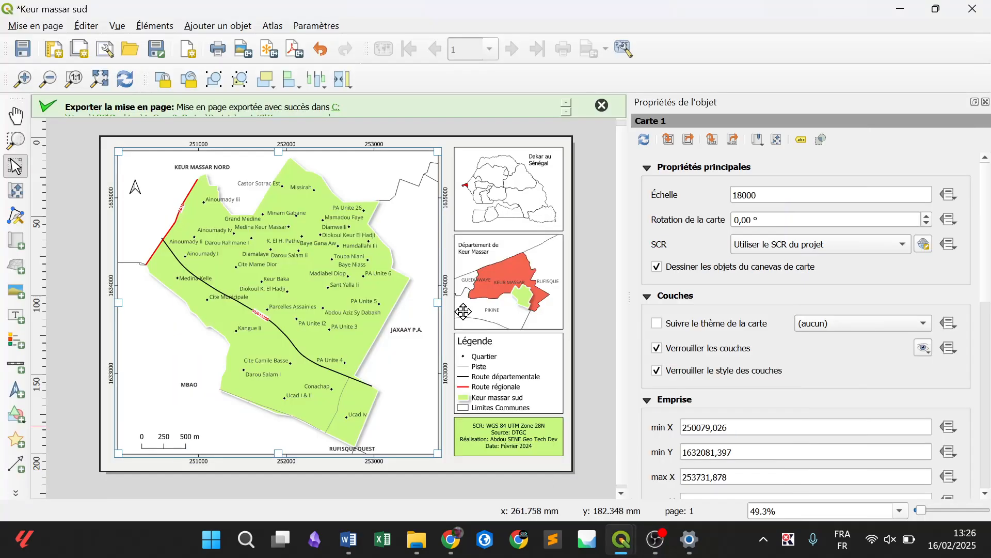
Open the exported Keur massar sud.png from the projet2 folder to check the finished map
left_click(336, 116)
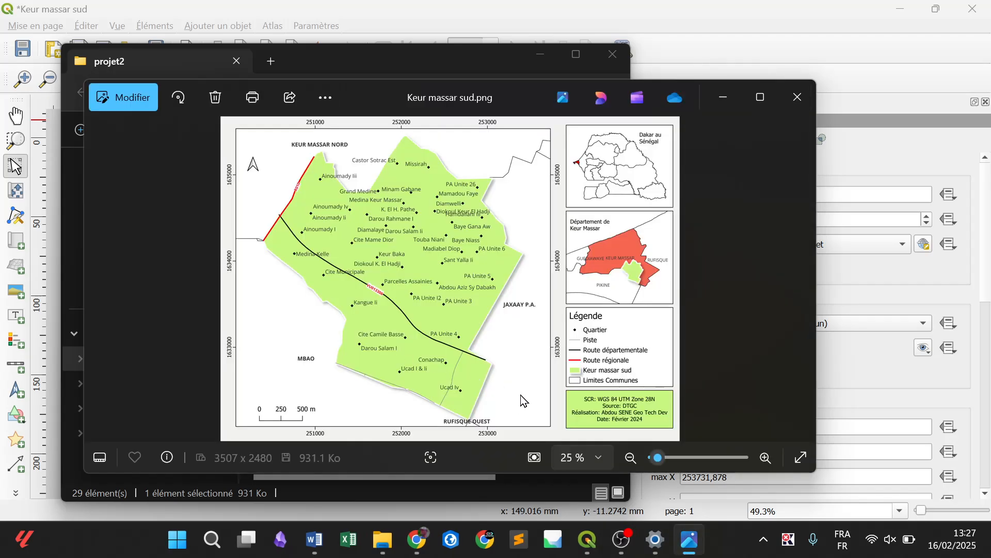
left_click(634, 545)
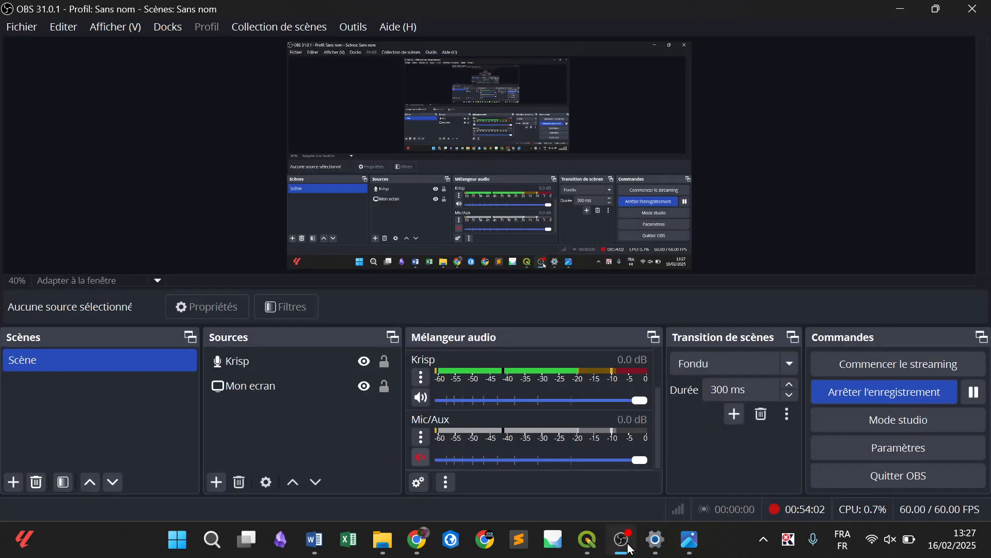
left_click(630, 547)
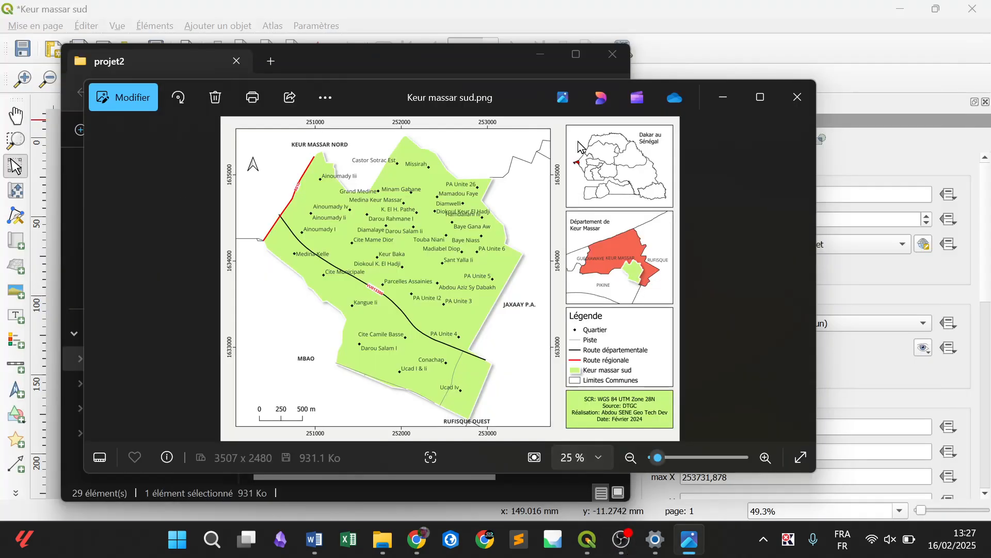